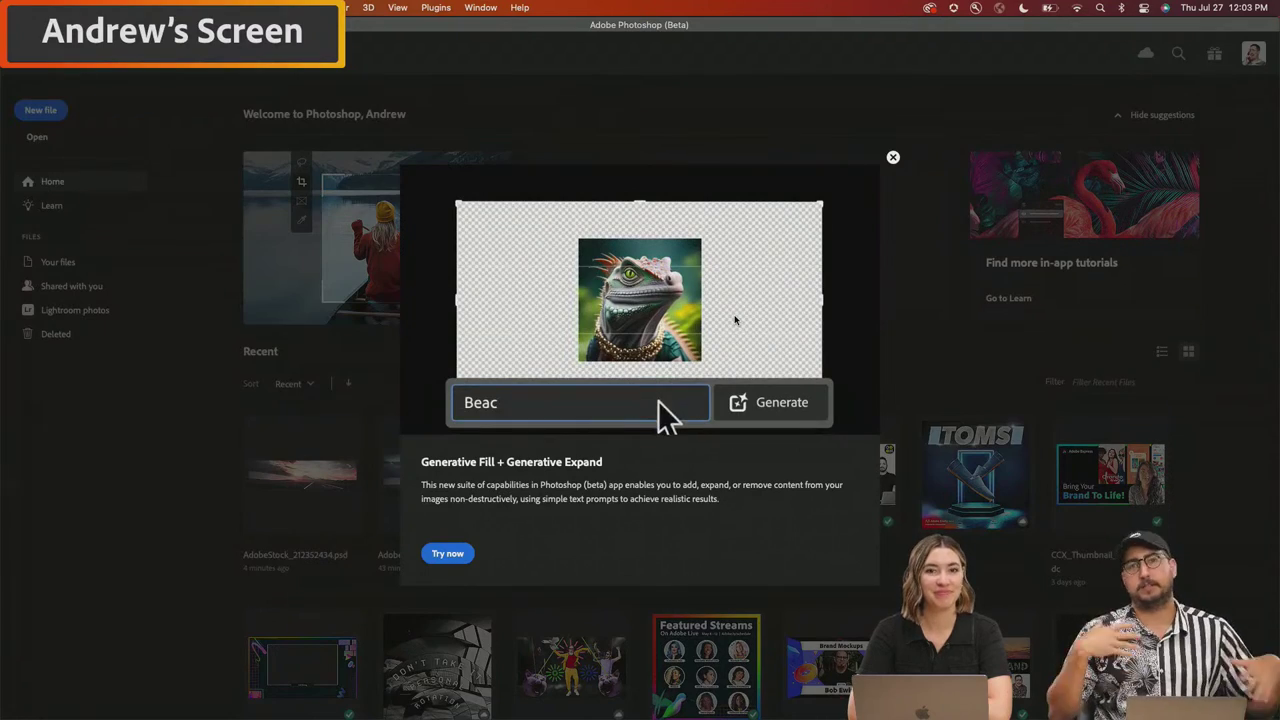
Step: Dismiss the Generative Fill announcement and open the recent file AdobeStock_212352434.psd
left_click(892, 157)
left_click(290, 488)
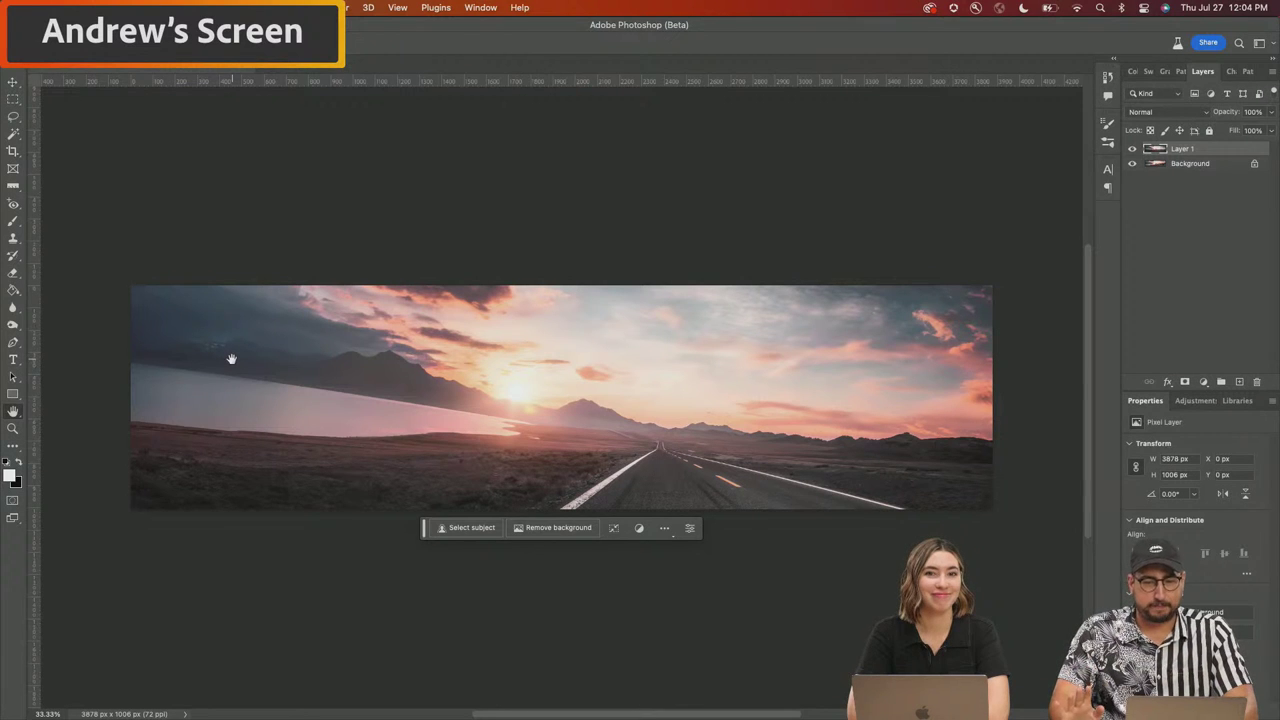
key("super+t")
left_click_drag(384, 254, 311, 229)
left_click_drag(124, 322, 97, 311)
key("Return")
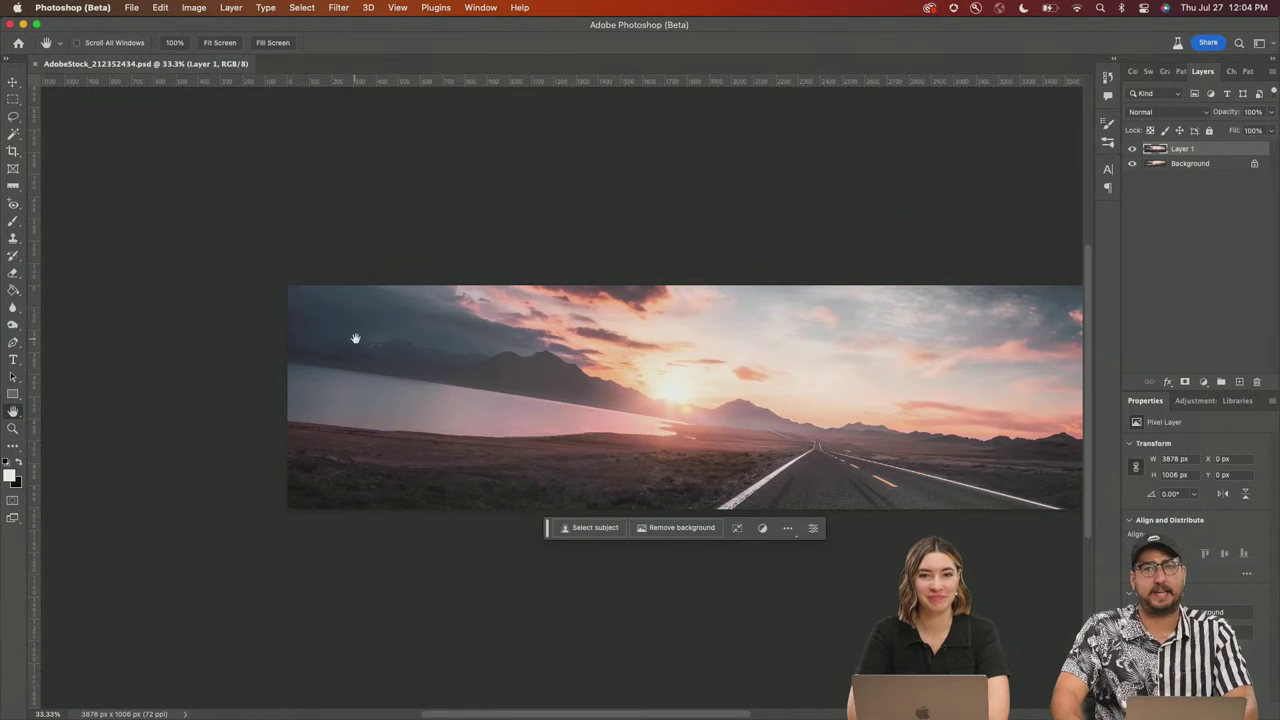
left_click_drag(610, 349, 430, 330)
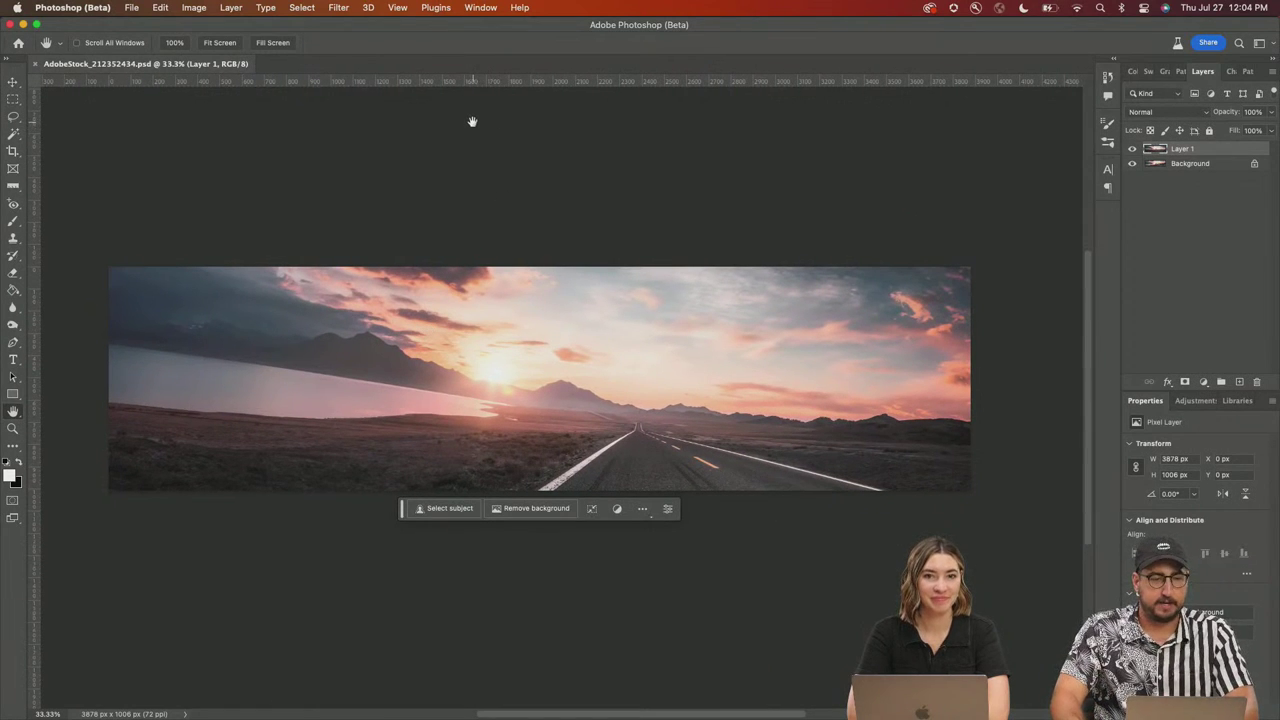
Step: Crop outward on all sides to about 4178 x 1288 px with the fill set to Generative Expand
key("c")
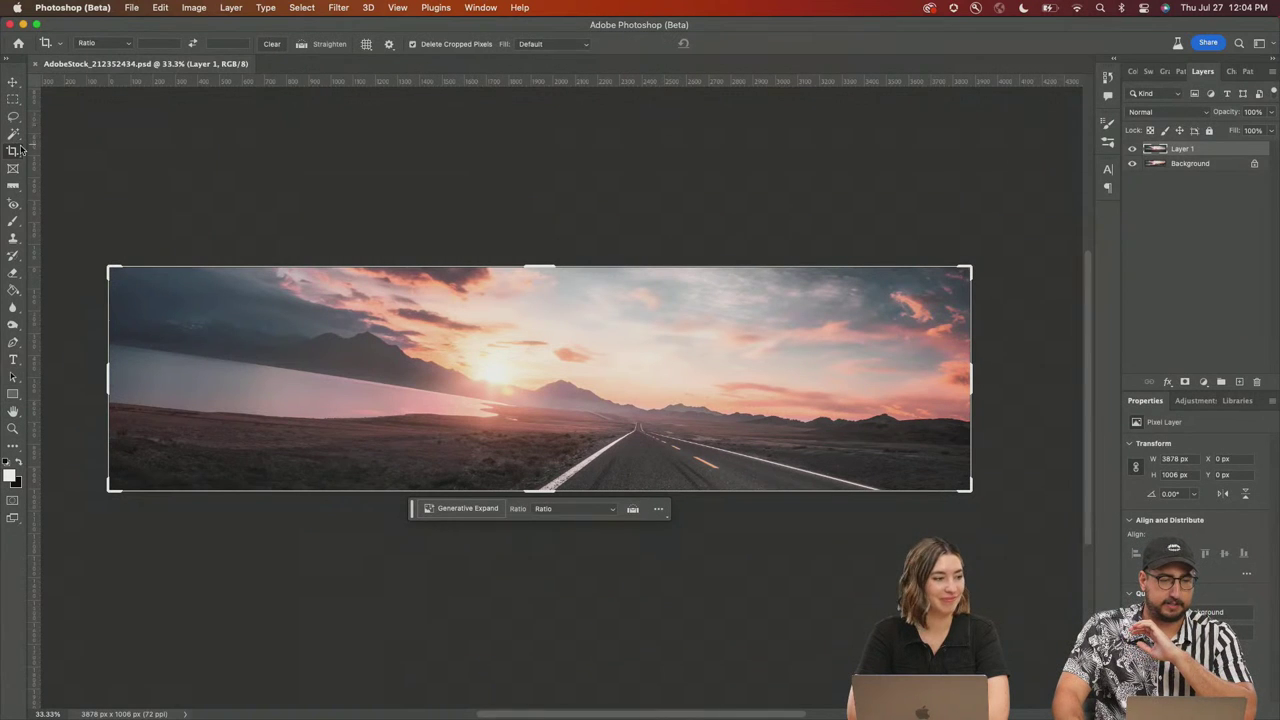
left_click(532, 46)
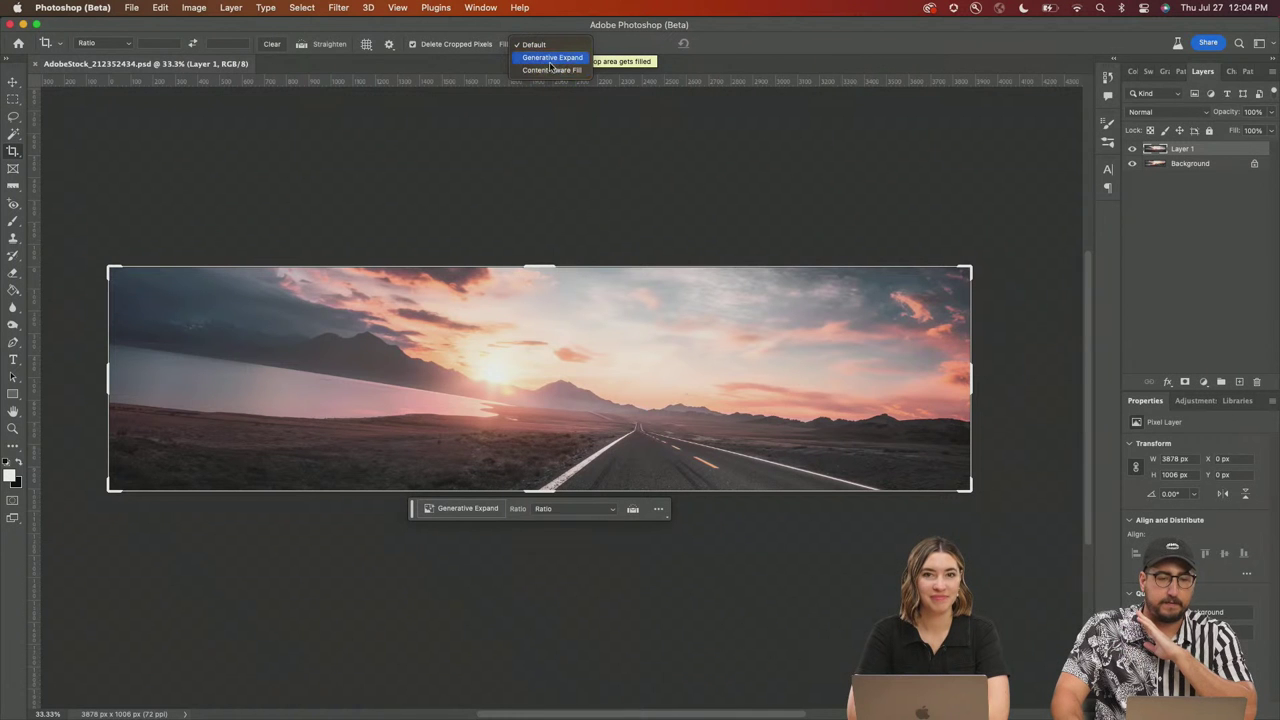
left_click(550, 59)
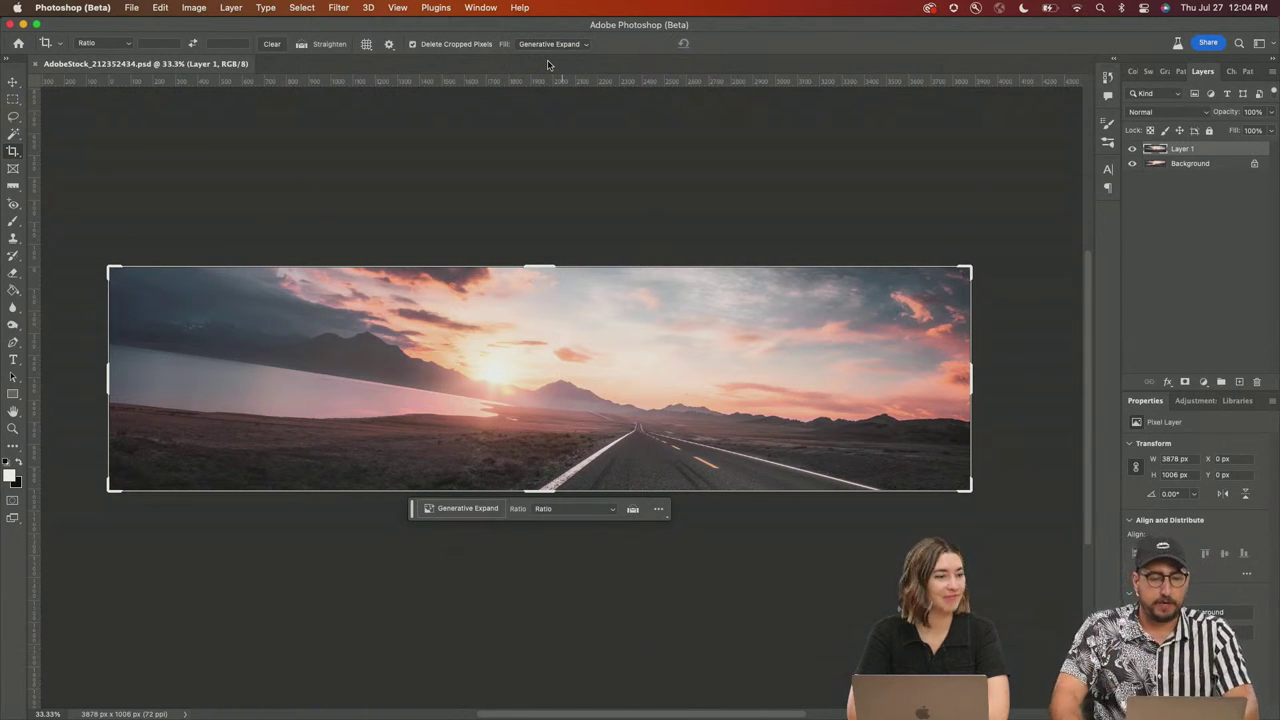
left_click_drag(112, 272, 80, 240)
key("Return")
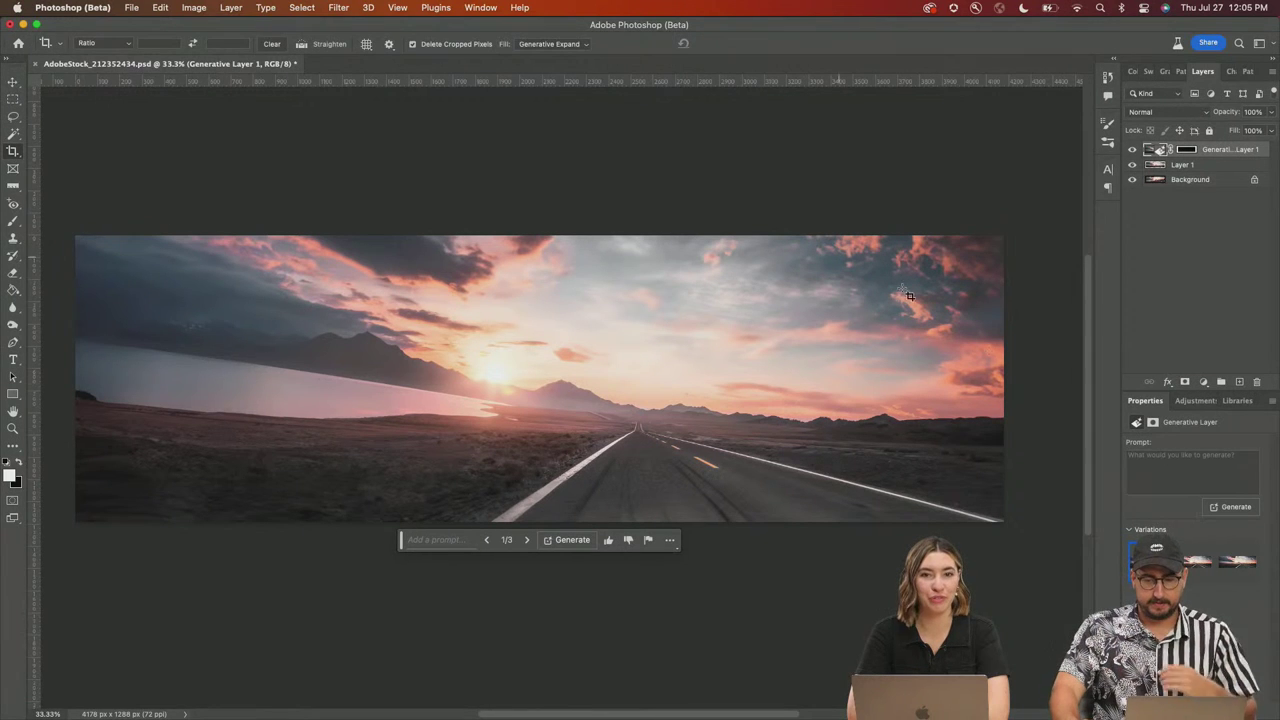
Step: Show the second generated variation and undo the canvas expansion
left_click(1199, 563)
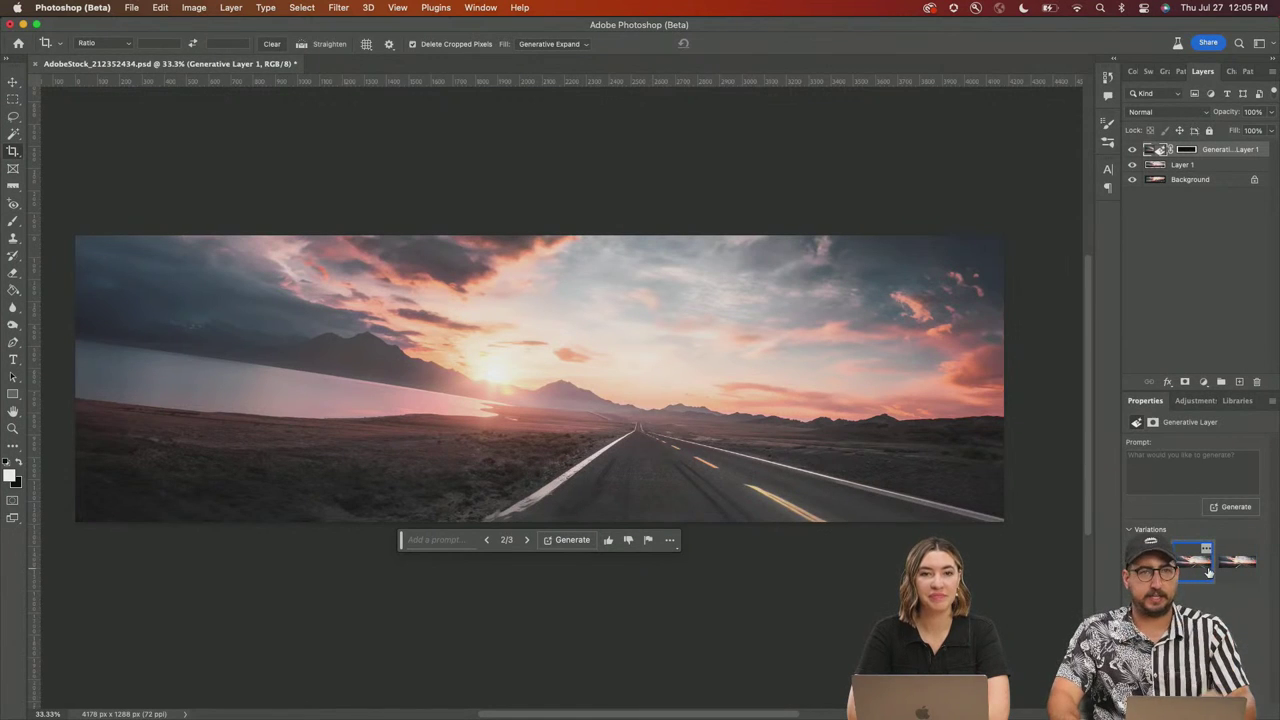
key("super+z")
key("super+z")
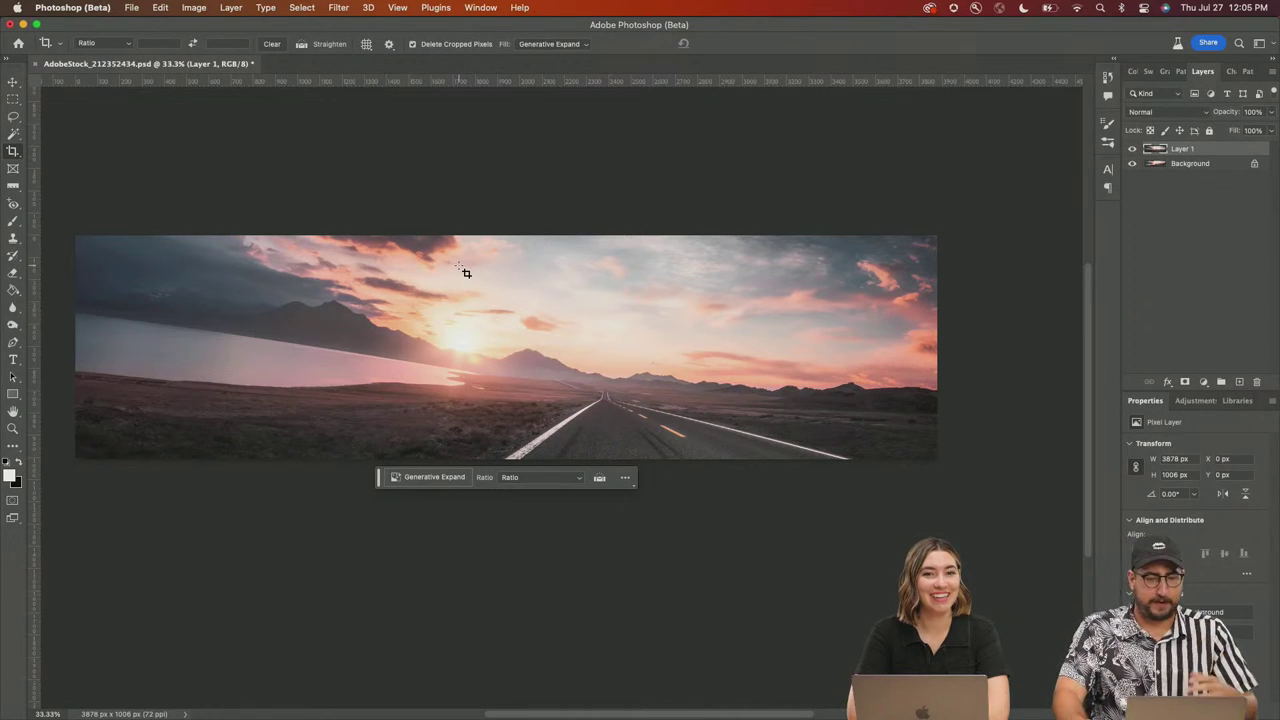
Step: Try straightening the image along the lake's far shoreline with the crop fill set to Default, and undo that crop
left_click(160, 307)
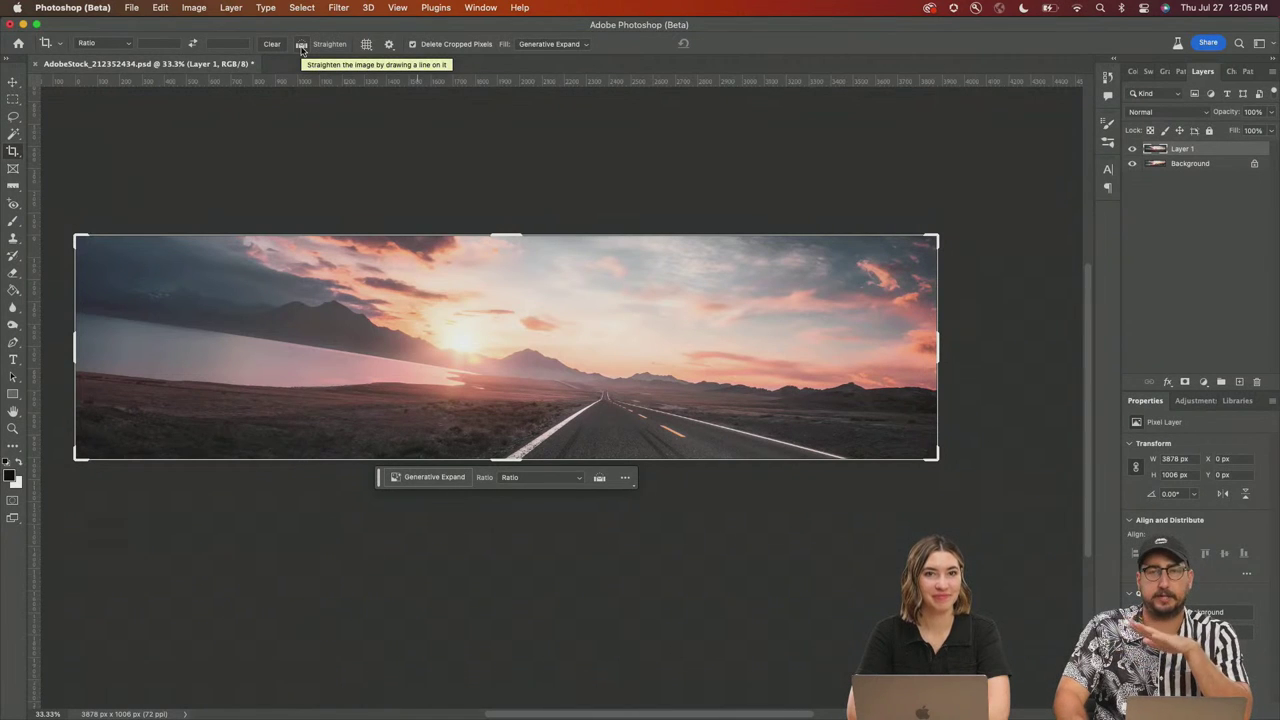
left_click(563, 44)
left_click(561, 34)
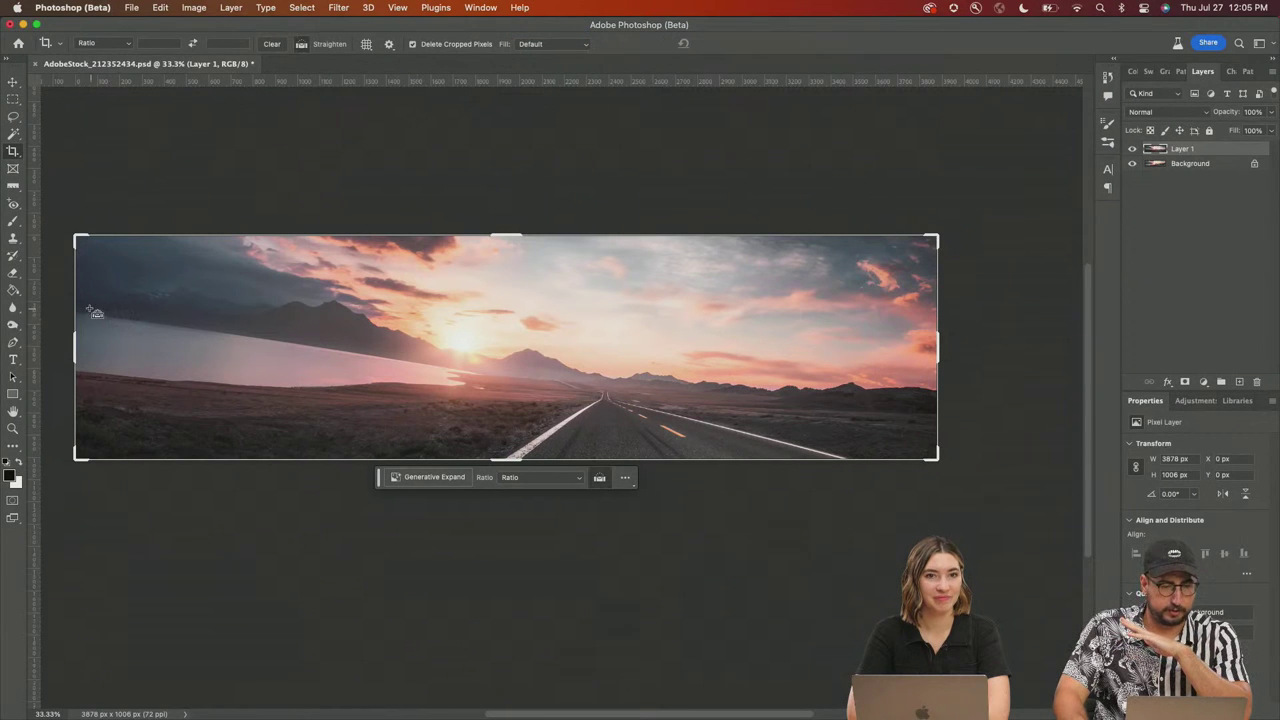
left_click_drag(93, 315, 483, 377)
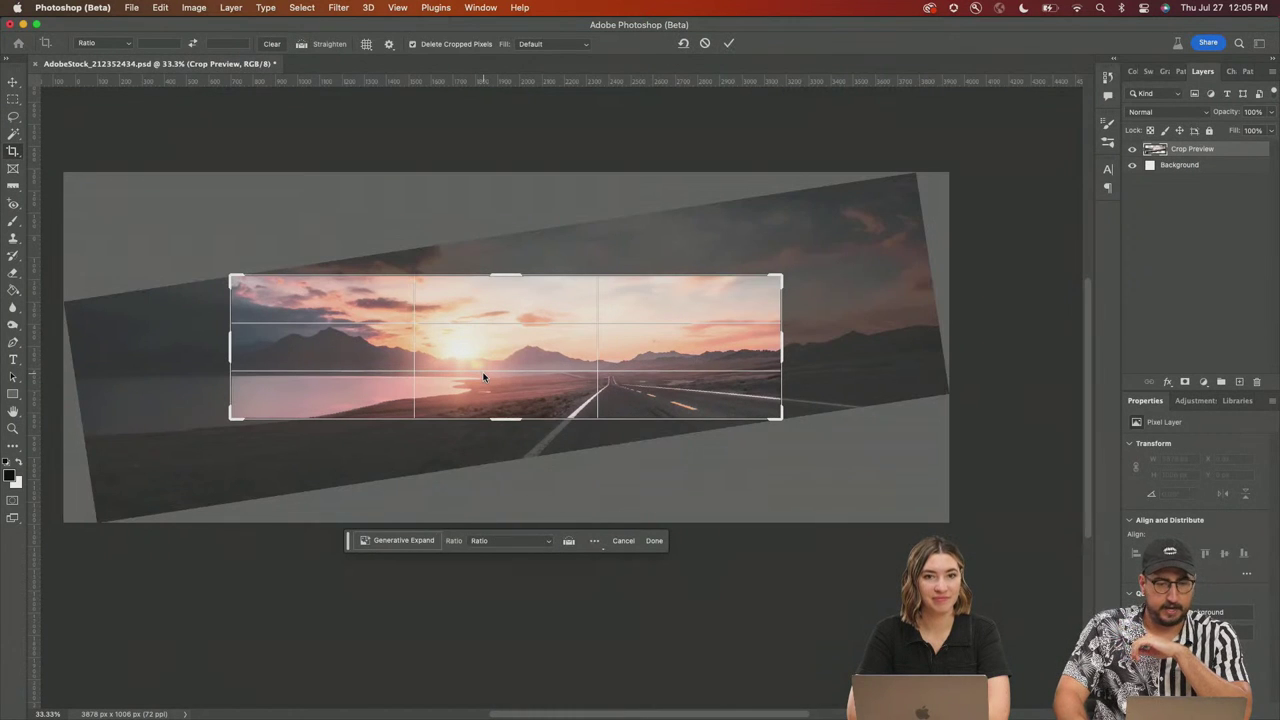
key("Return")
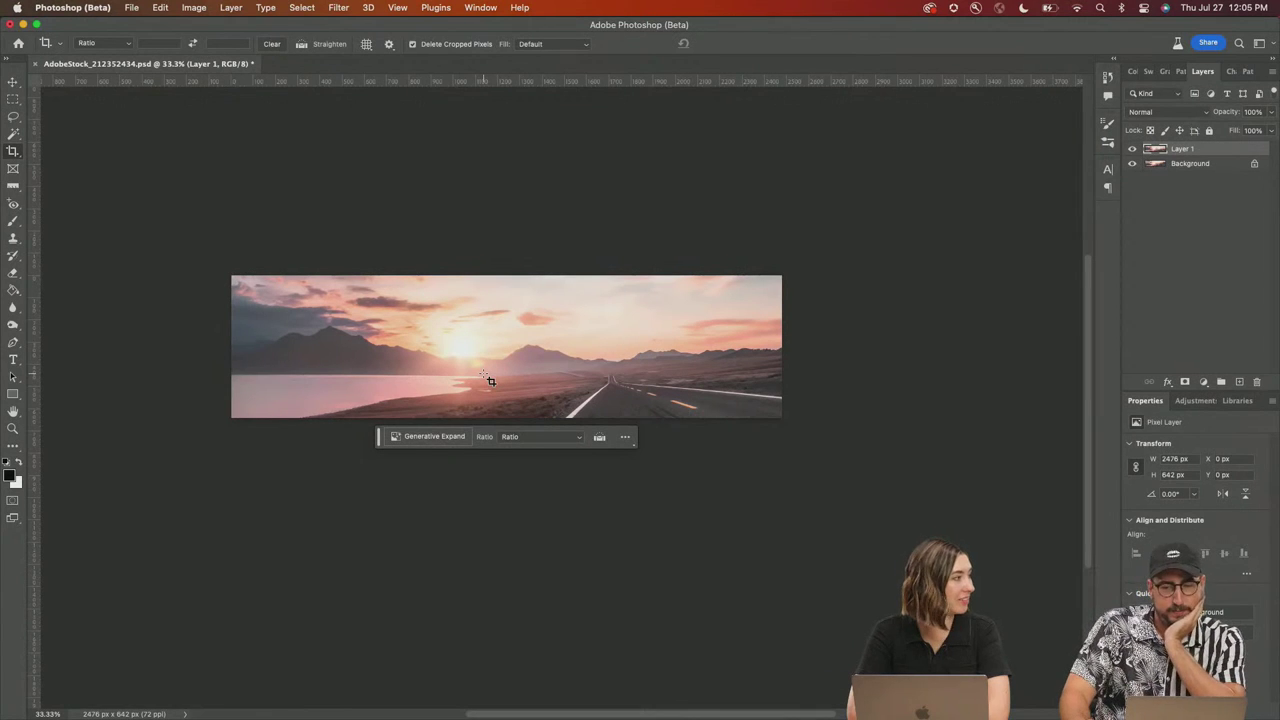
key("super+z")
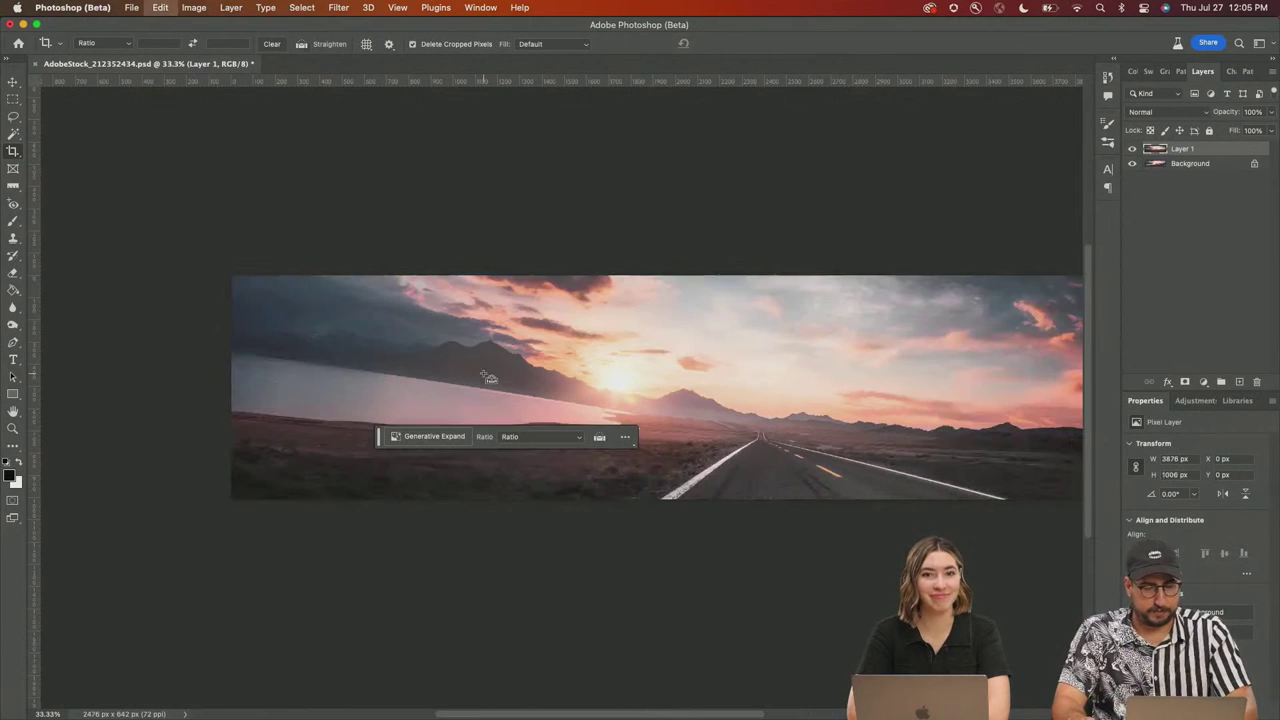
scroll(656, 344, "right", 5)
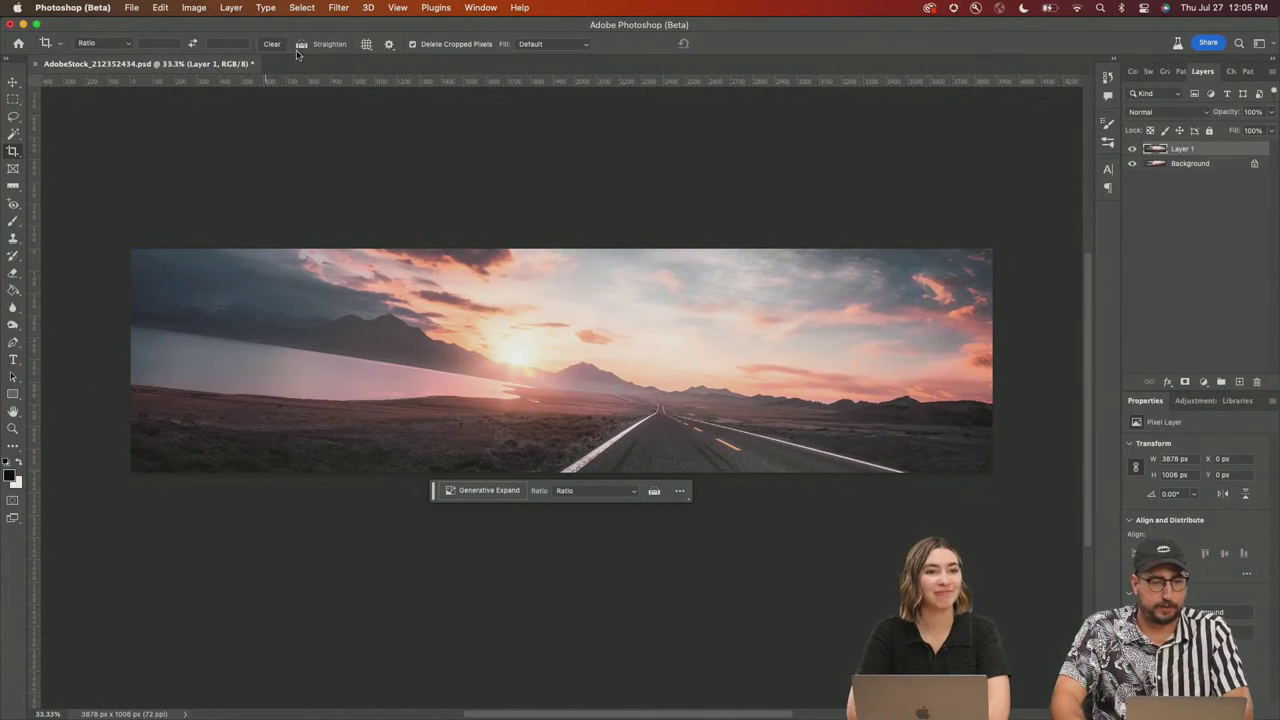
Step: Straighten the image along the lake's far shoreline with the crop fill set to Generative Expand
left_click(574, 46)
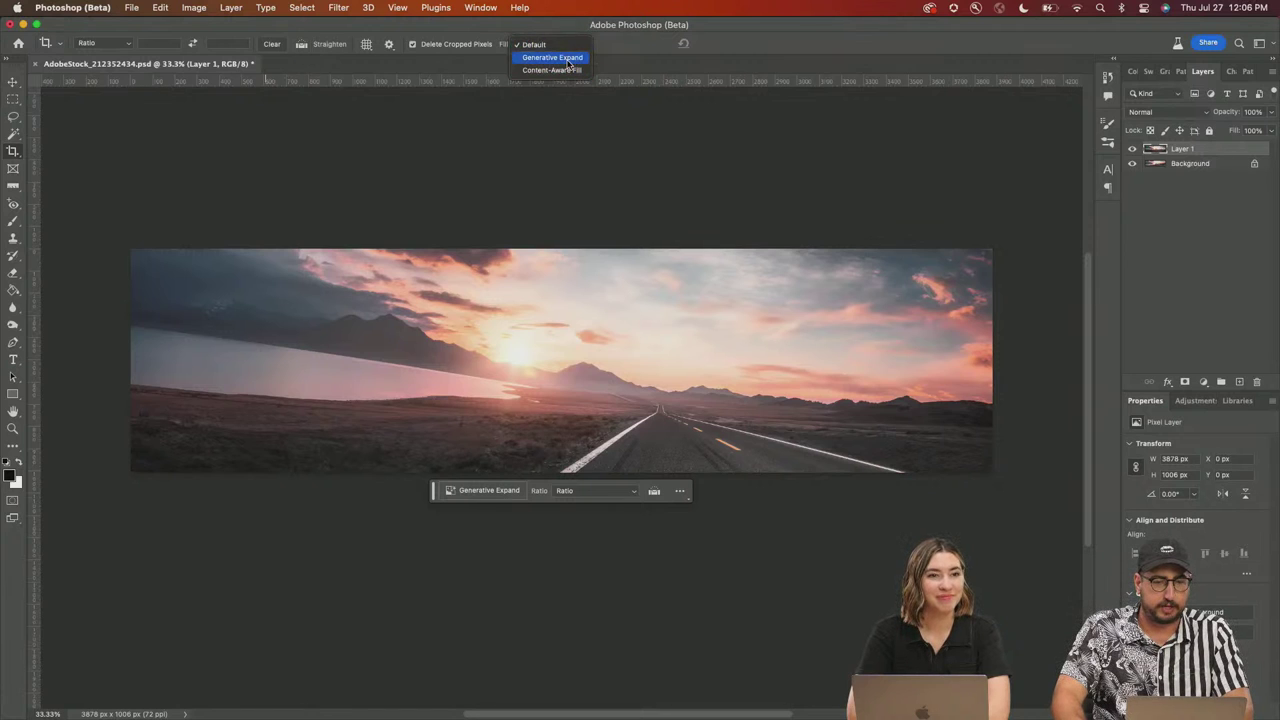
left_click(553, 57)
left_click(301, 44)
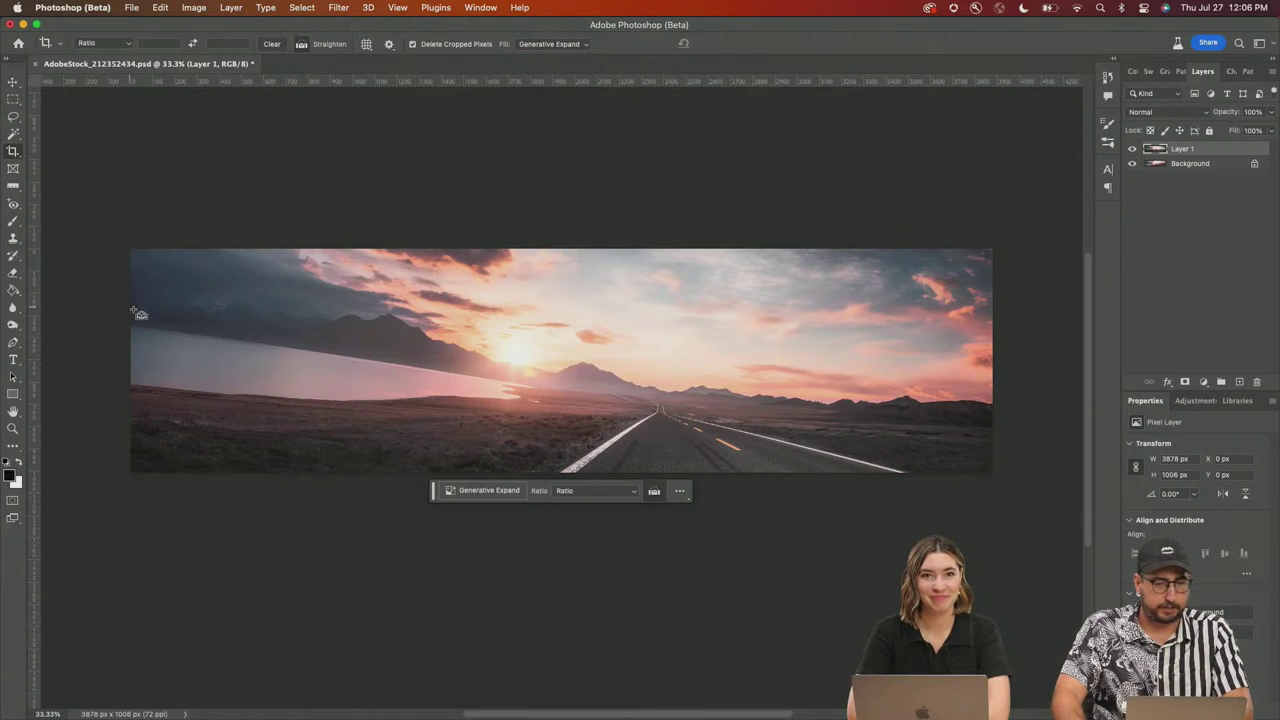
left_click_drag(151, 328, 500, 380)
key("Return")
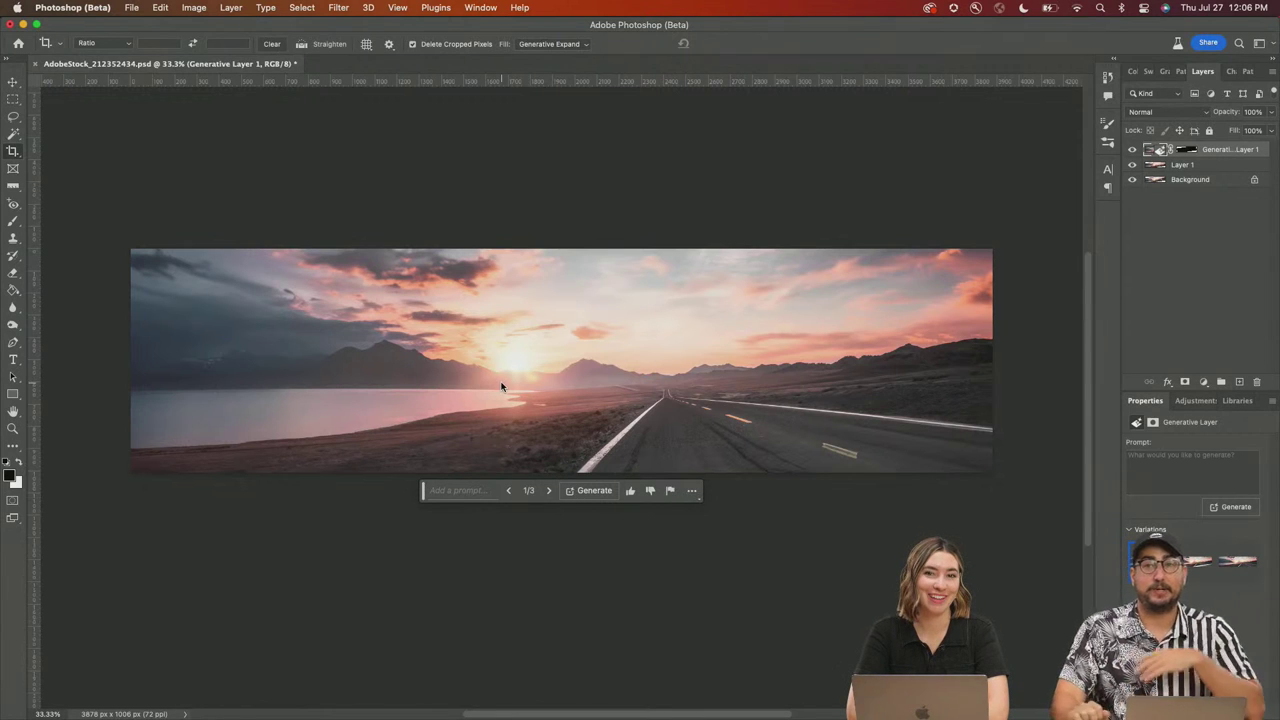
Step: Compare the three generated variations of the straightened image and return to the first one
mouse_move(1190, 560)
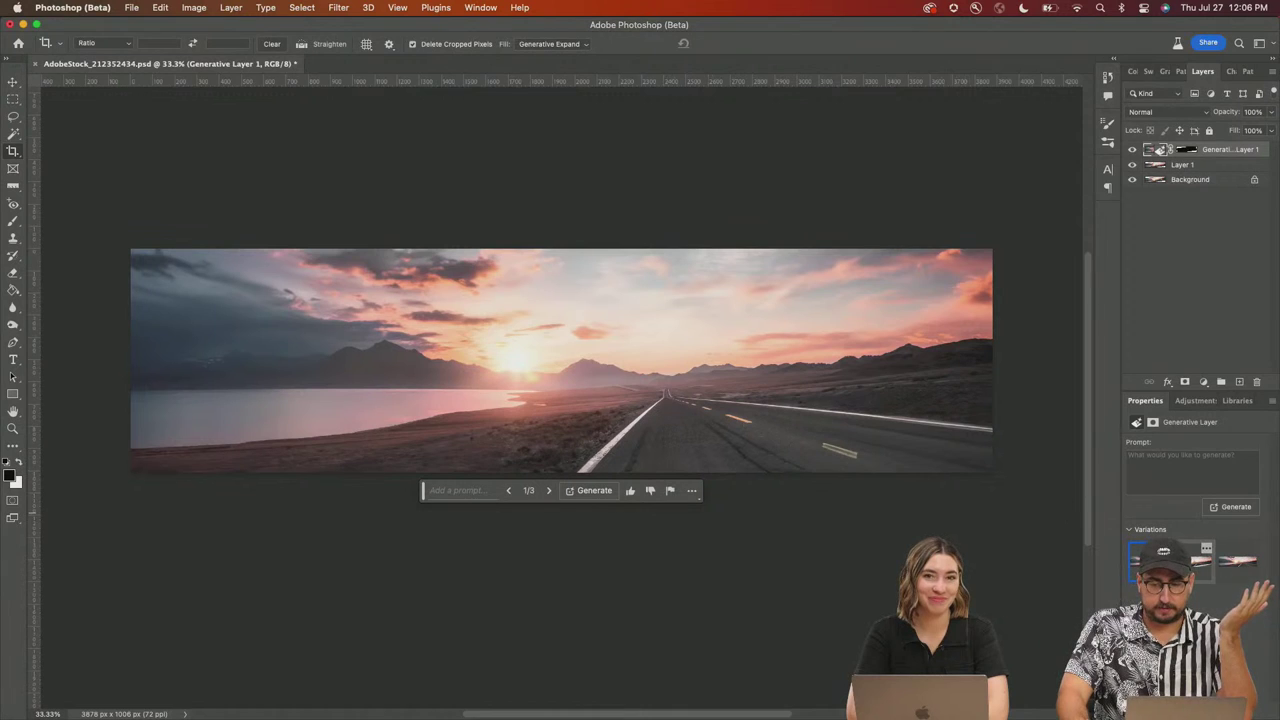
left_click(1188, 561)
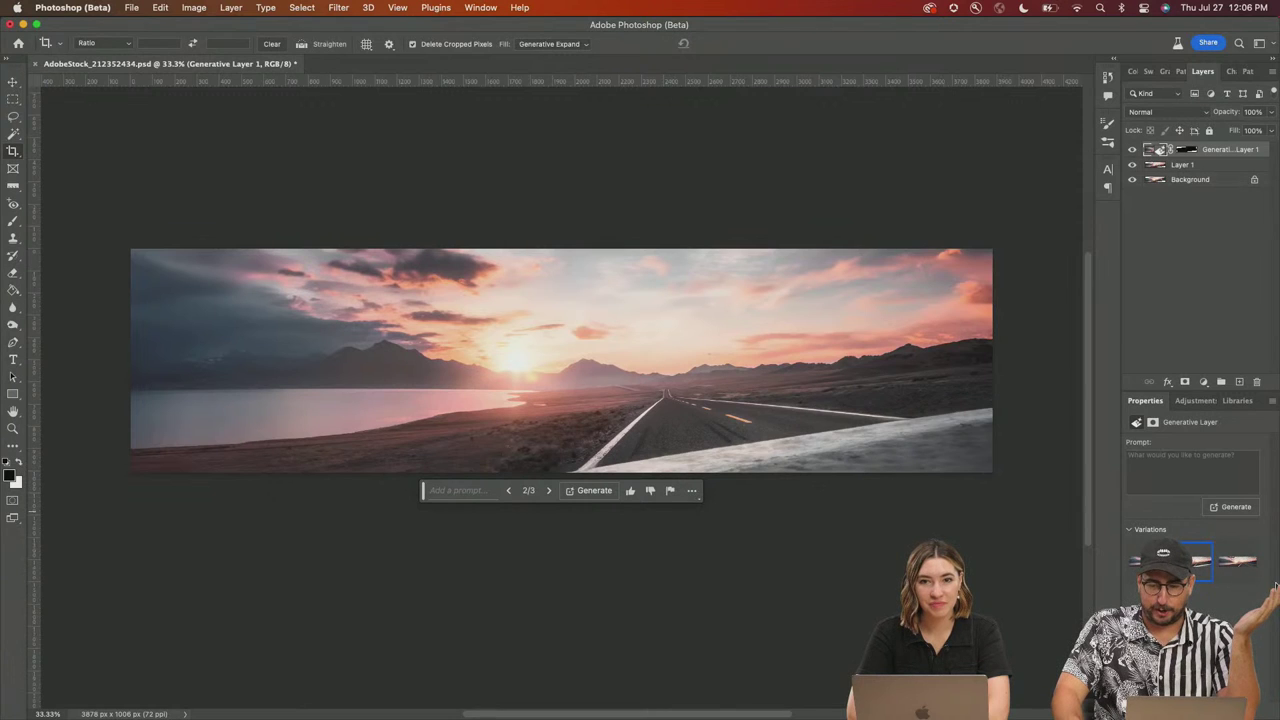
left_click(1228, 576)
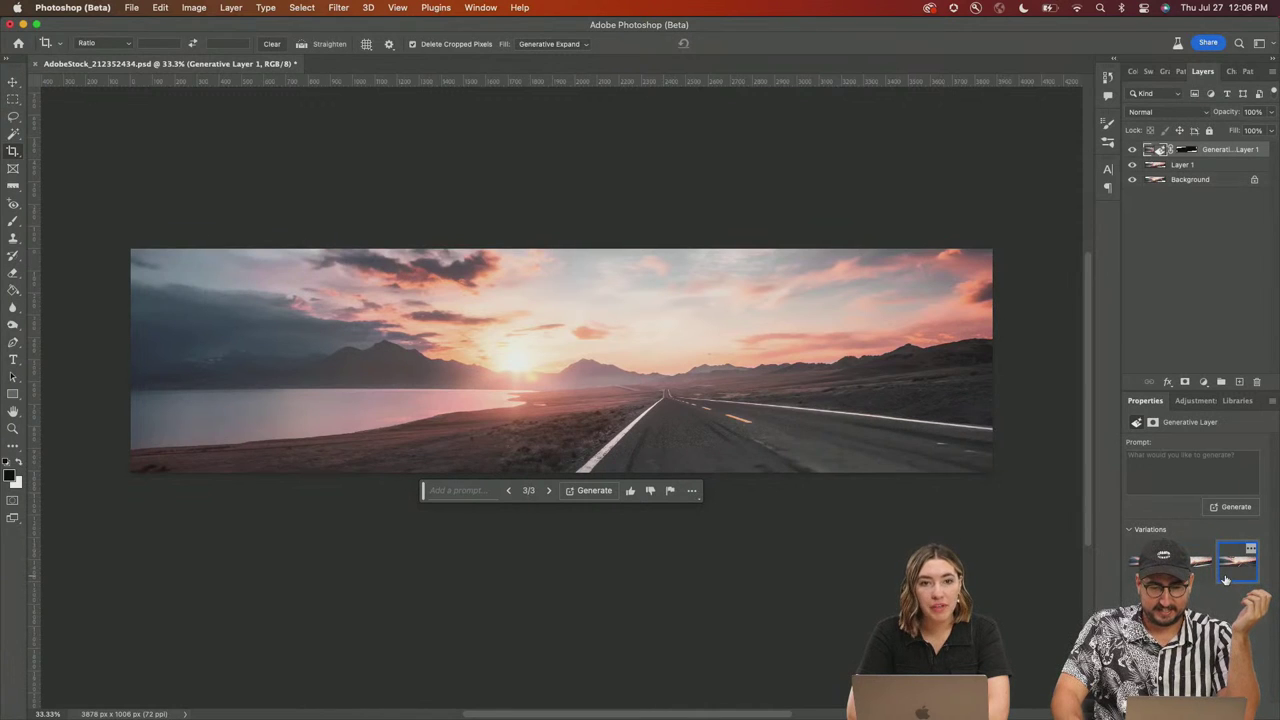
left_click(1148, 560)
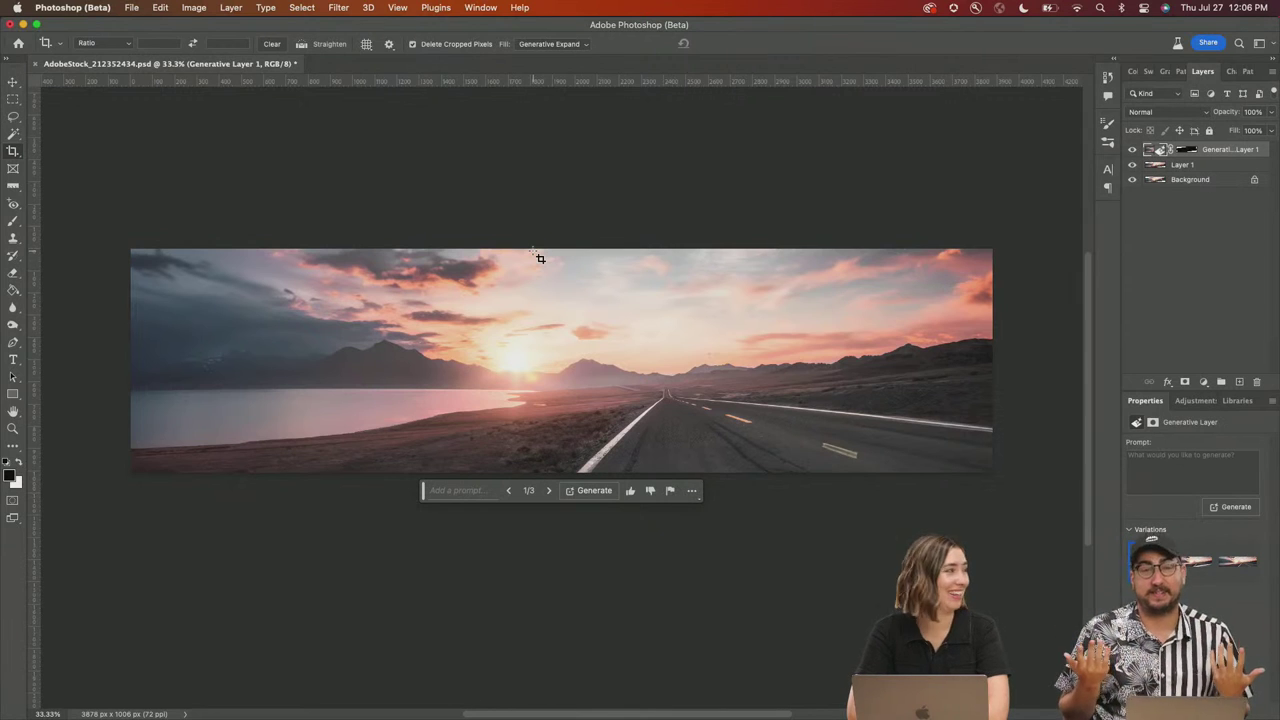
Step: Extend the crop frame beyond the lake side of the image to a canvas about 4651 px wide
key("v")
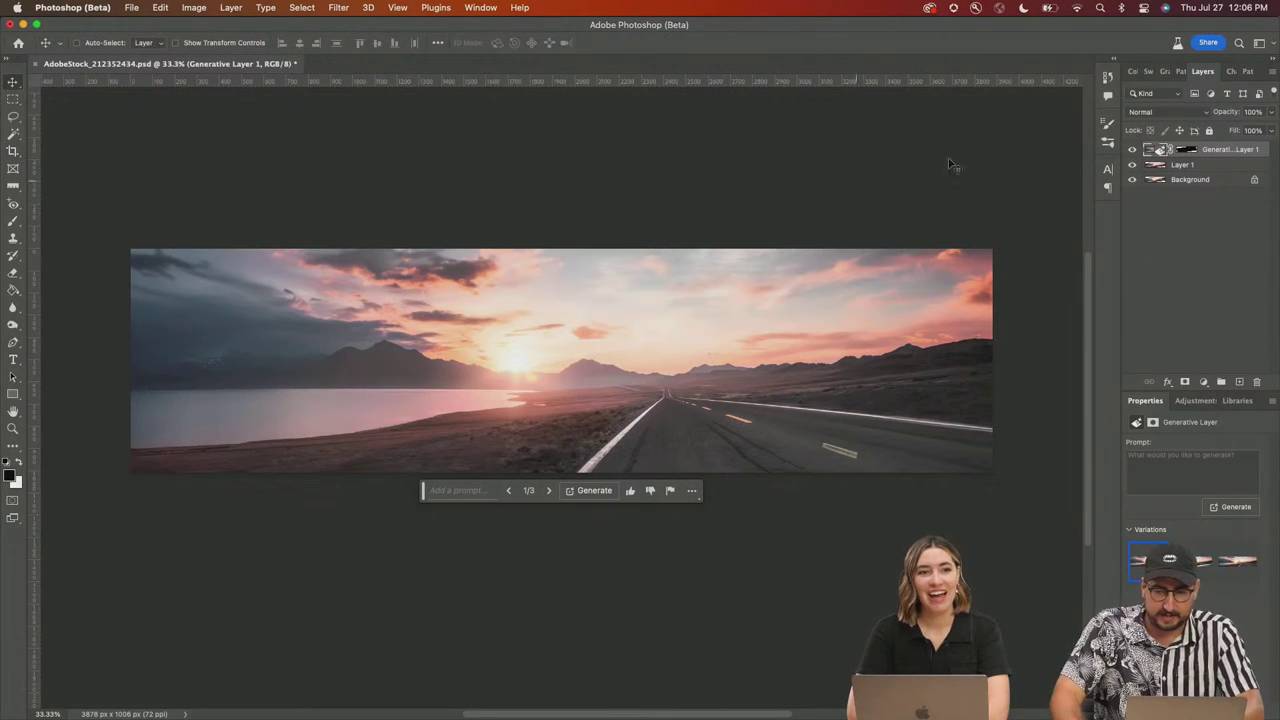
key("c")
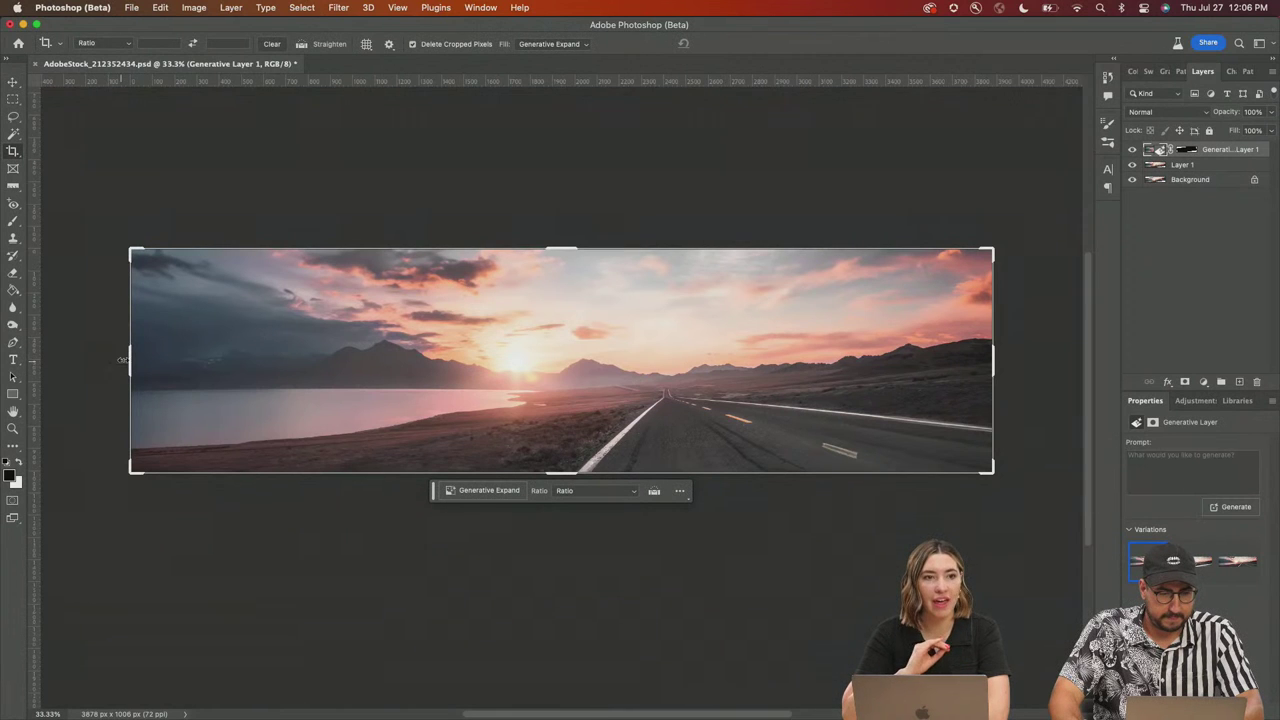
left_click_drag(130, 357, 43, 360)
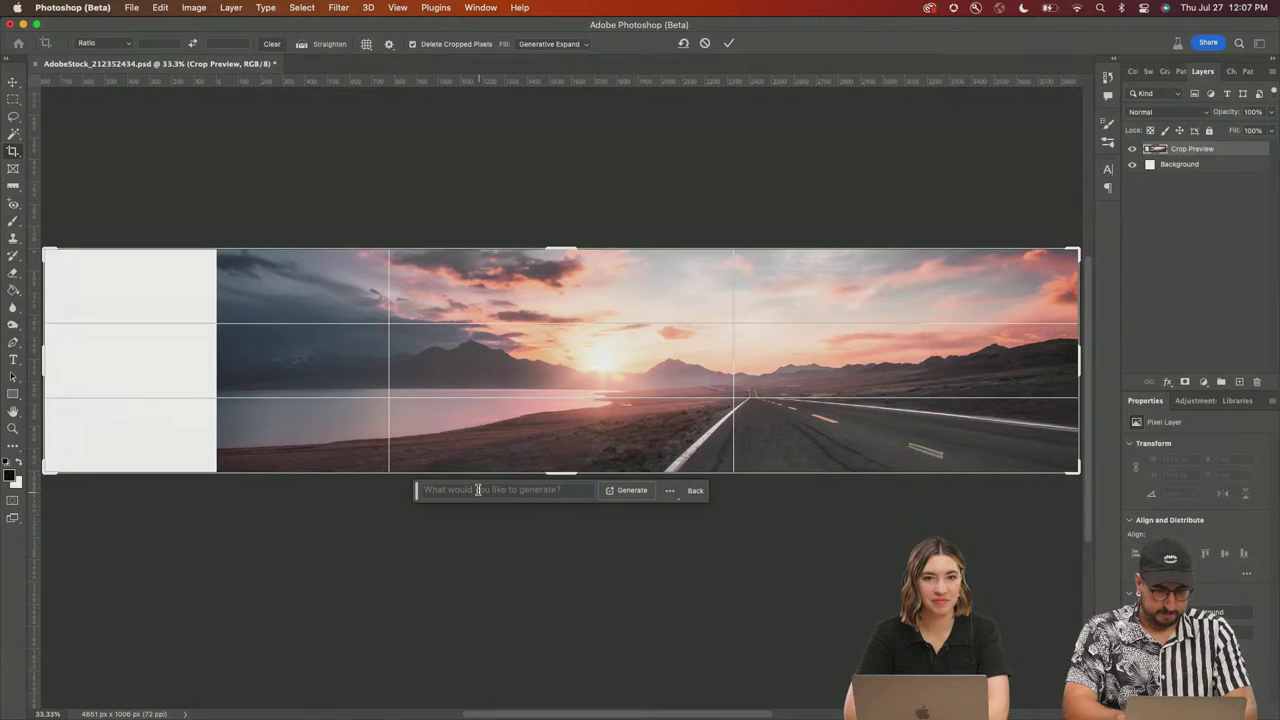
Step: Fill the extended area using Generative Expand with the prompt "tornado on a lake with a cow"
type("to")
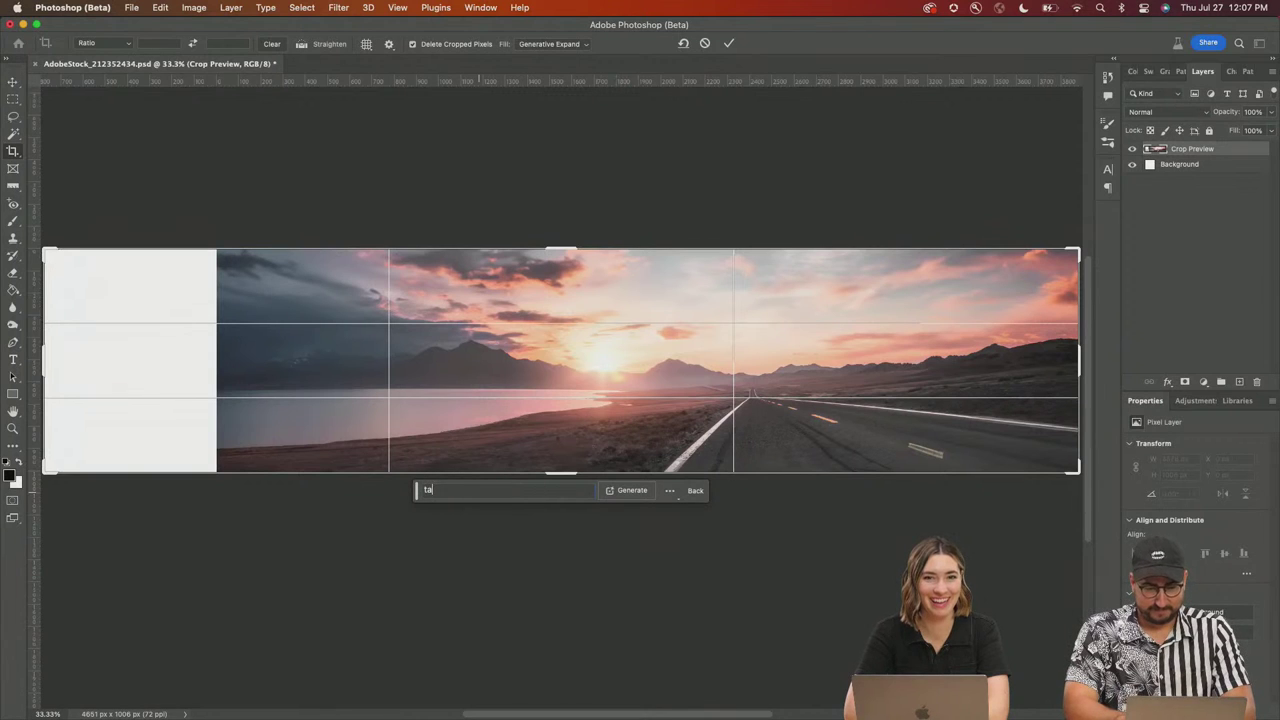
type("rnado on")
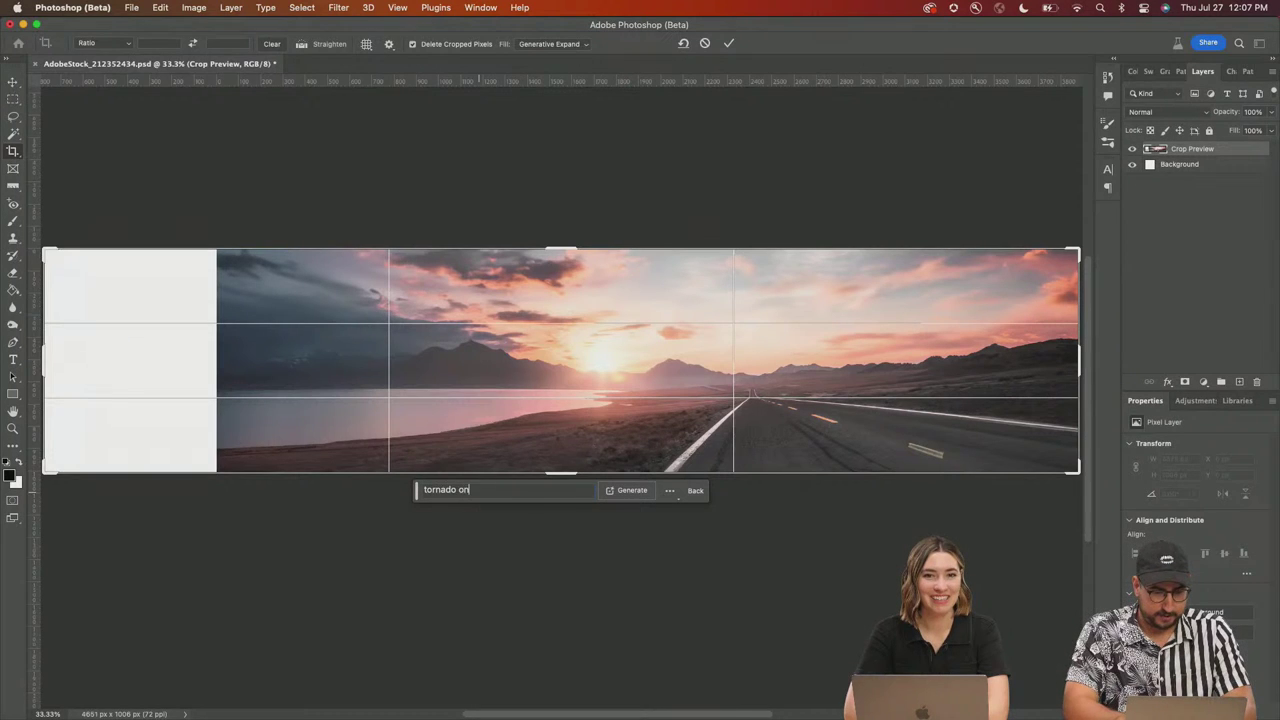
type(" t ")
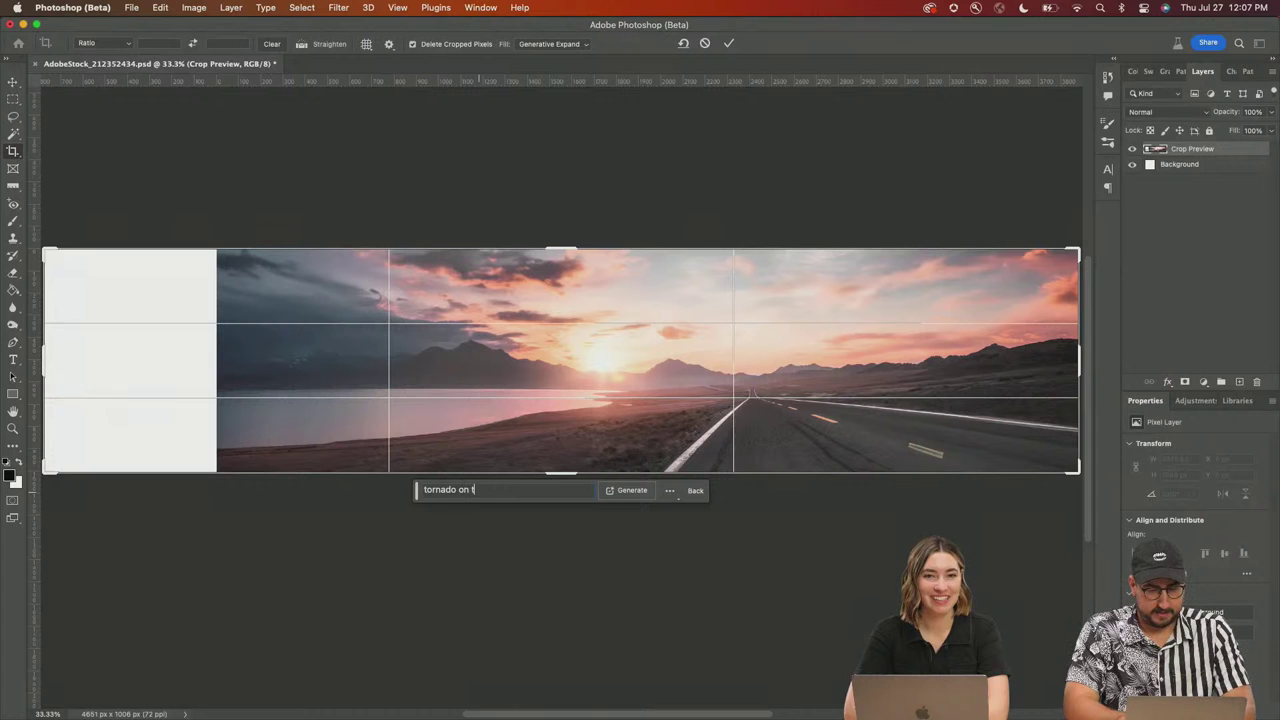
key("BackSpace")
key("BackSpace")
type("a lake with a cow")
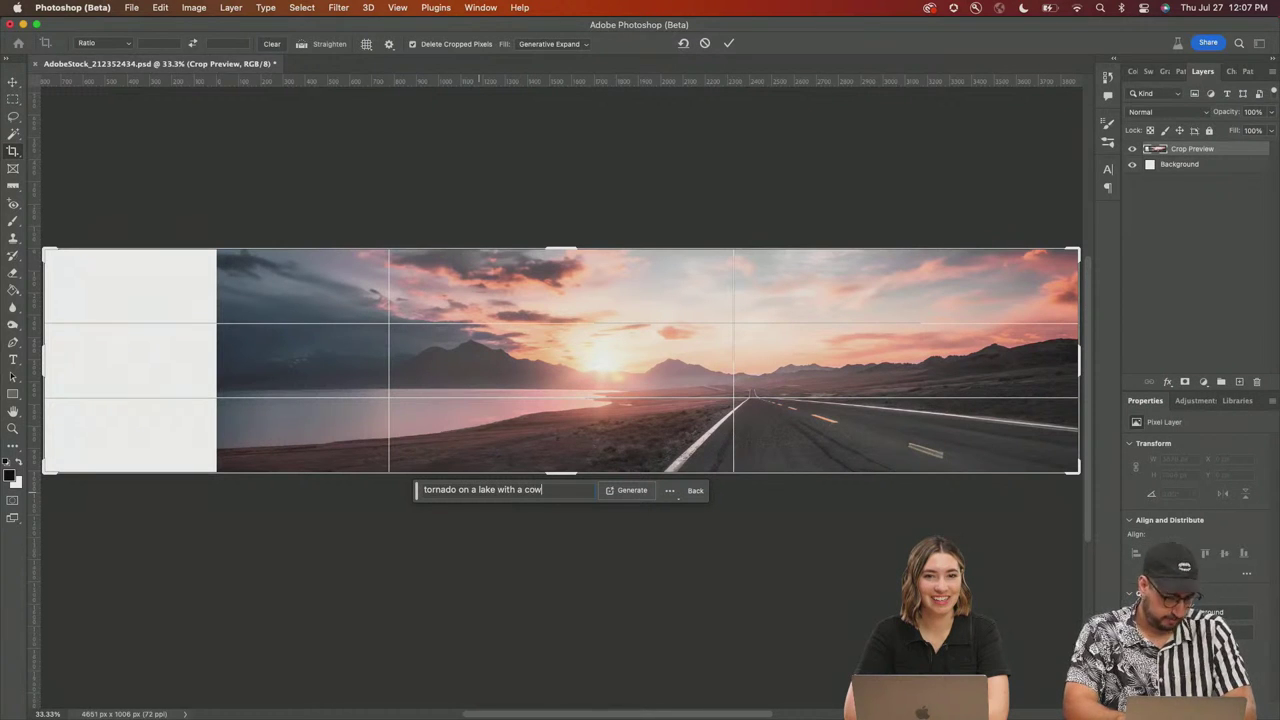
left_click(632, 490)
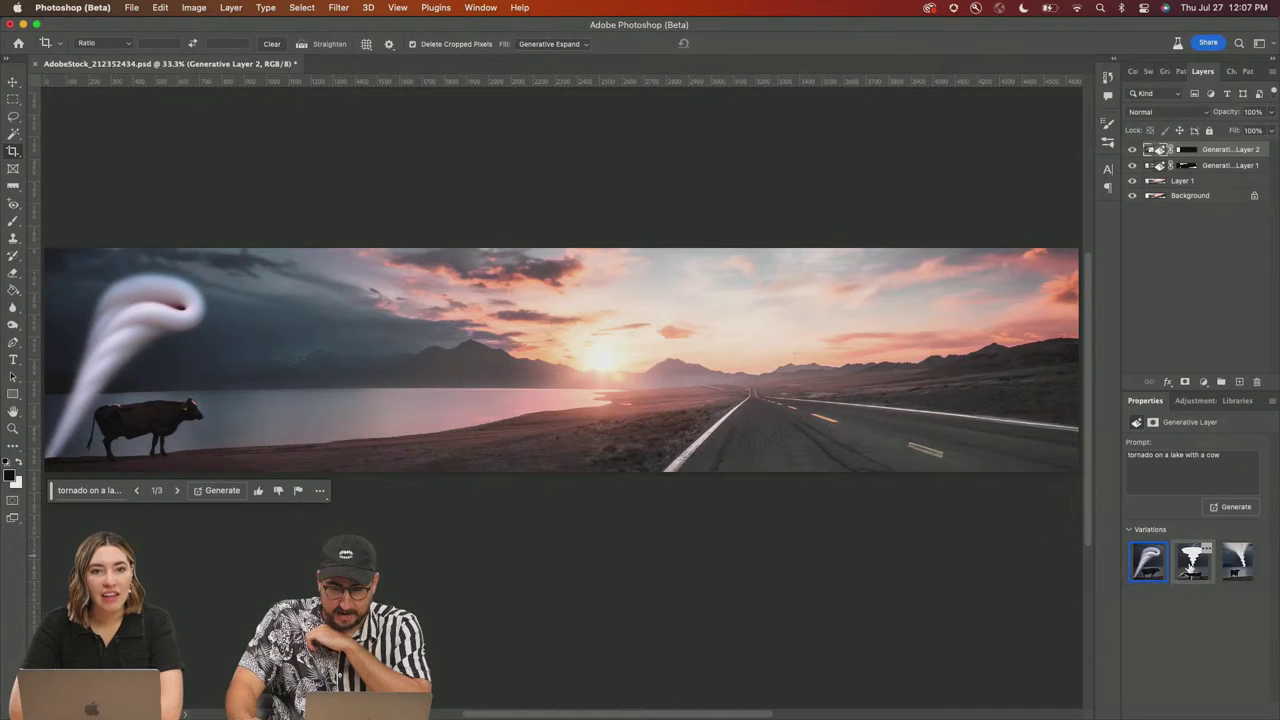
Step: Go through the generated tornado variations and choose the third one
left_click(1192, 570)
left_click(1228, 570)
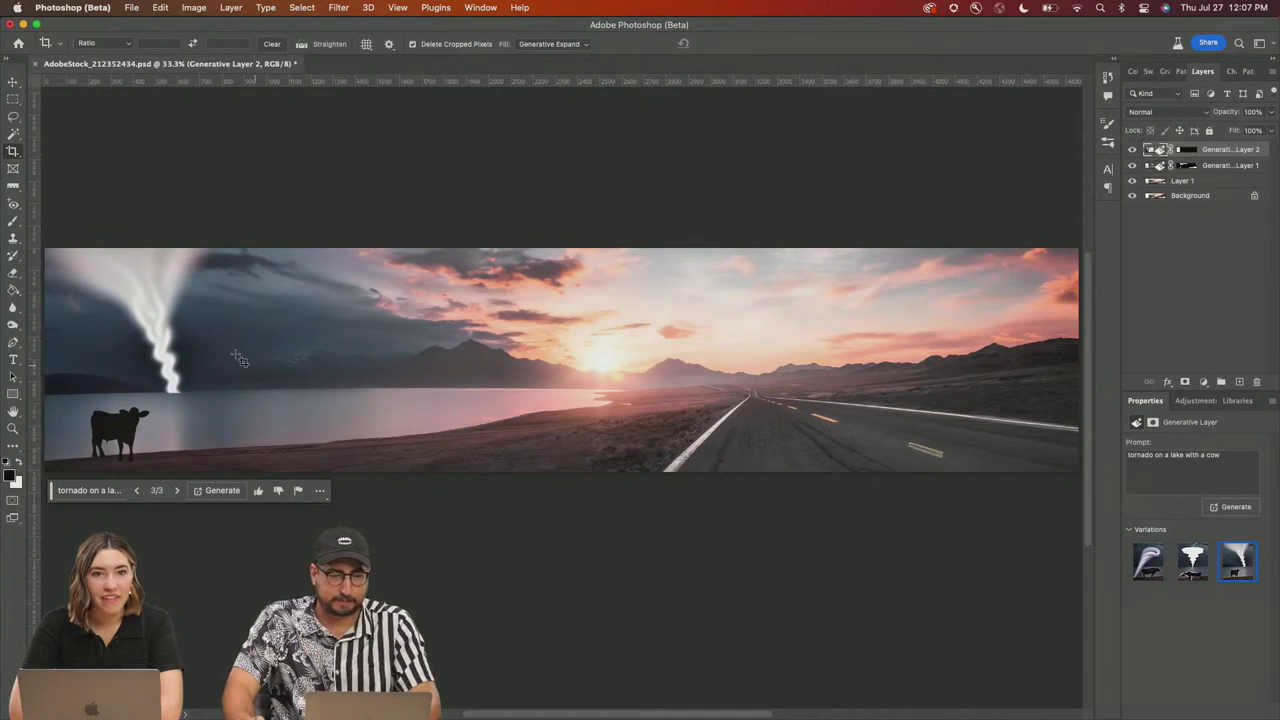
left_click_drag(204, 360, 329, 351)
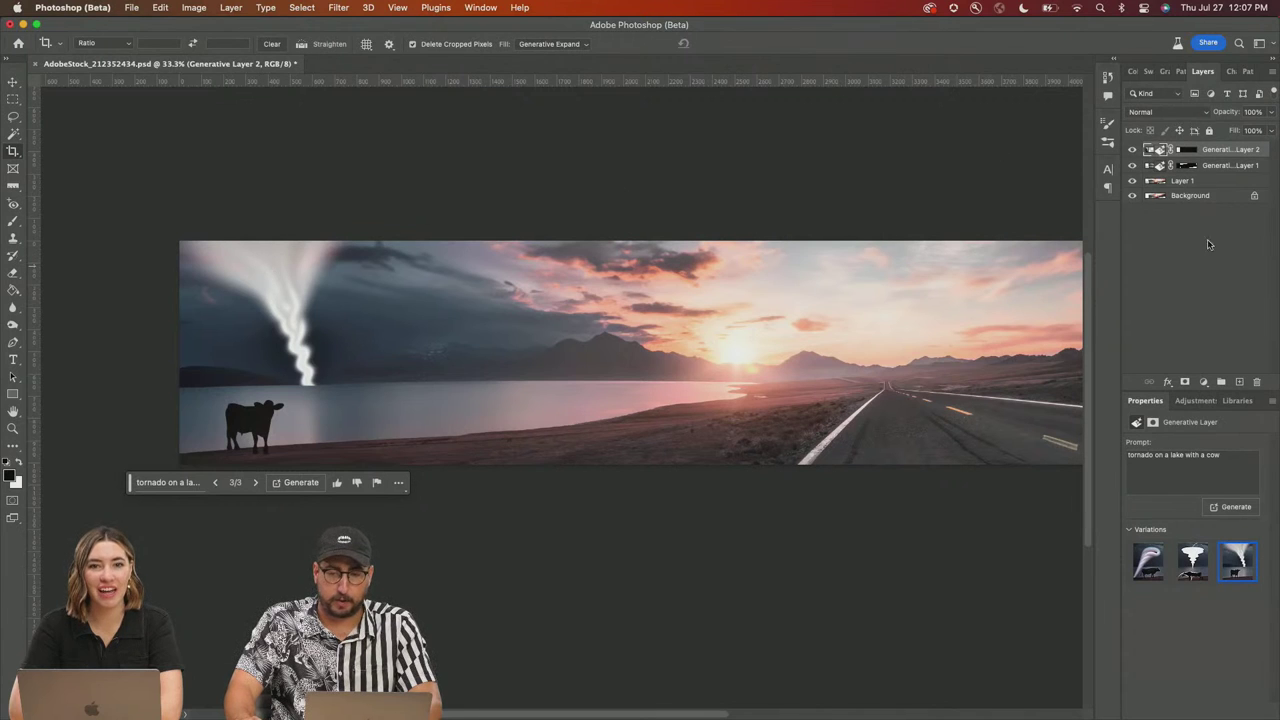
Step: Select the pale tones sampled from the tornado across the image using Color Range with a fuzziness of 40
left_click(1205, 382)
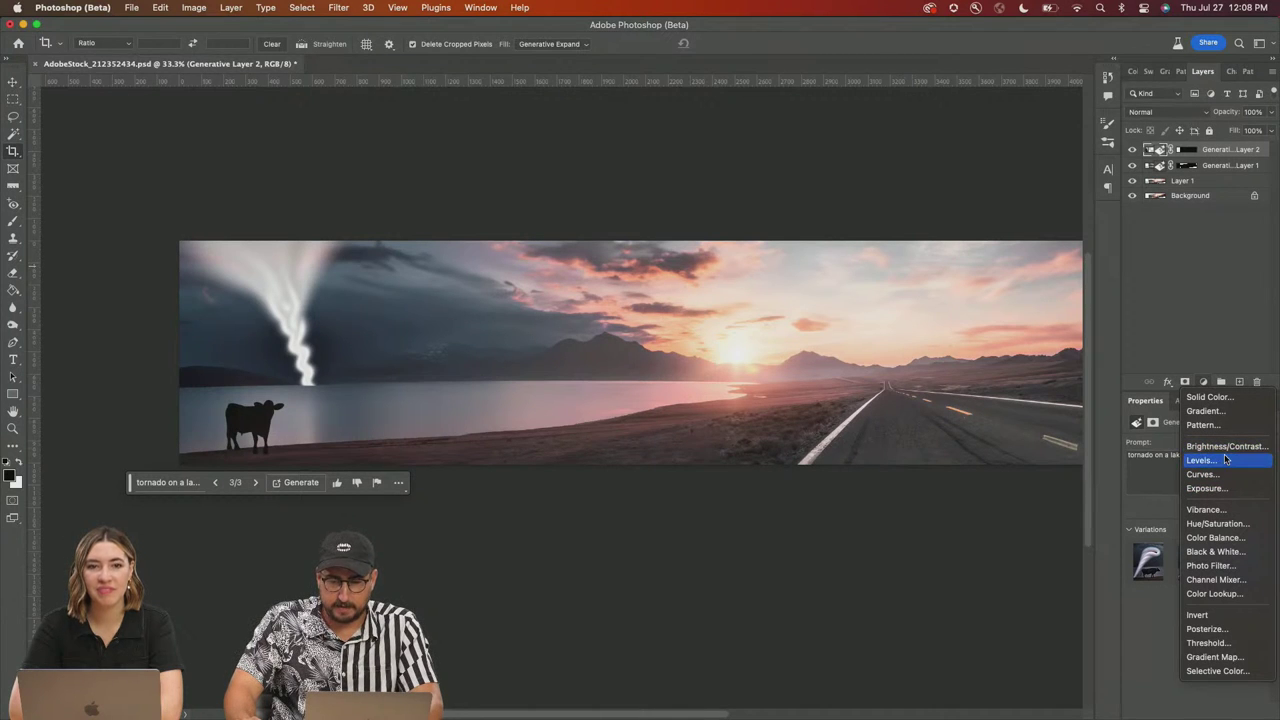
key("Escape")
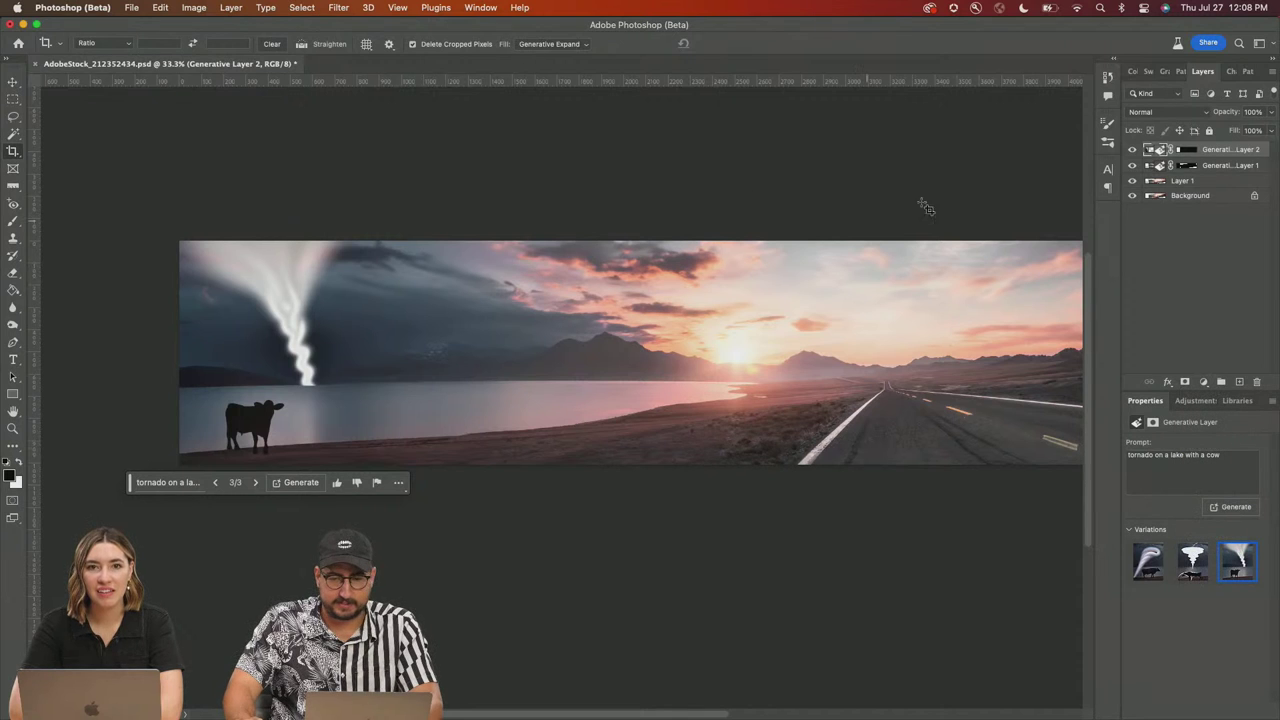
left_click(265, 7)
mouse_move(302, 8)
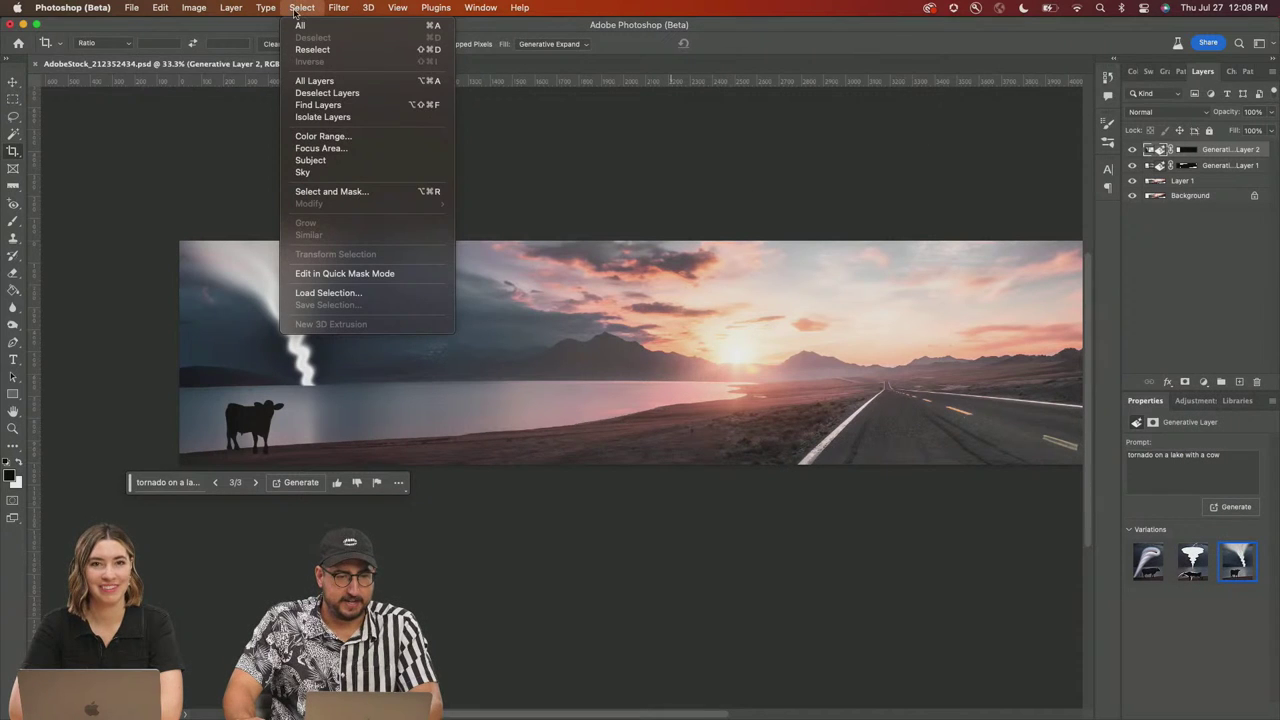
left_click(318, 136)
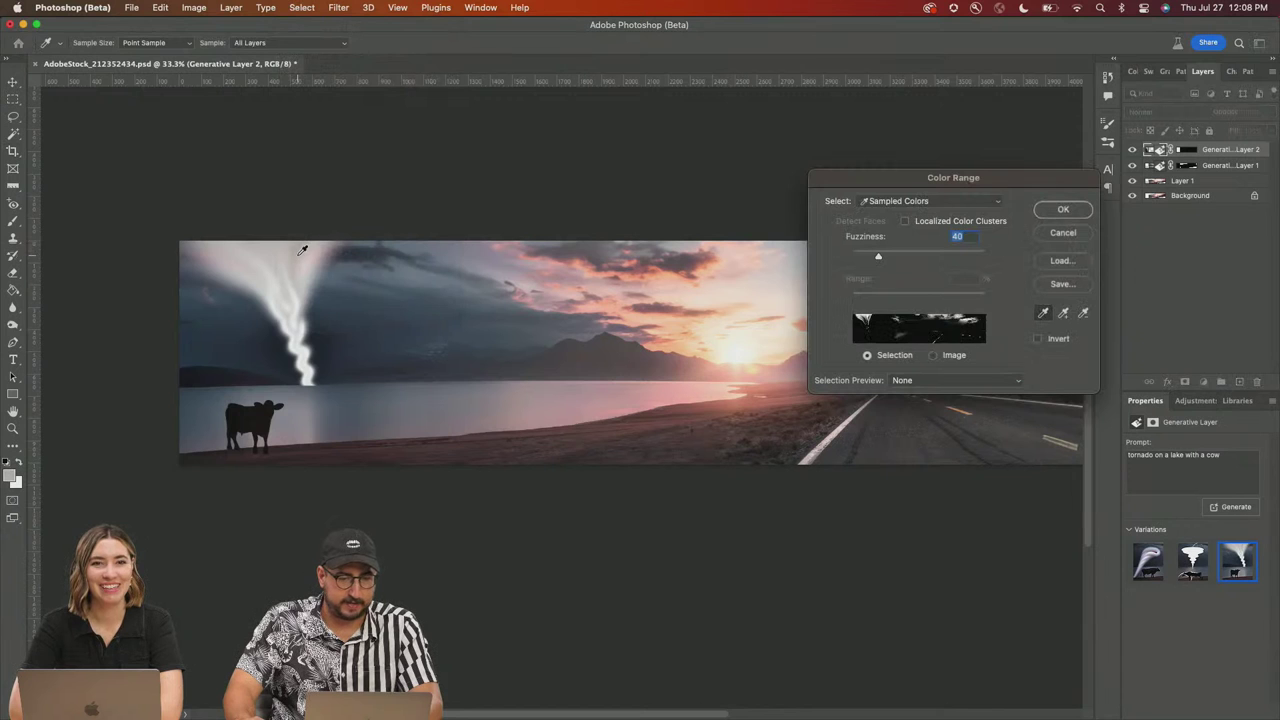
left_click(1063, 209)
key("c")
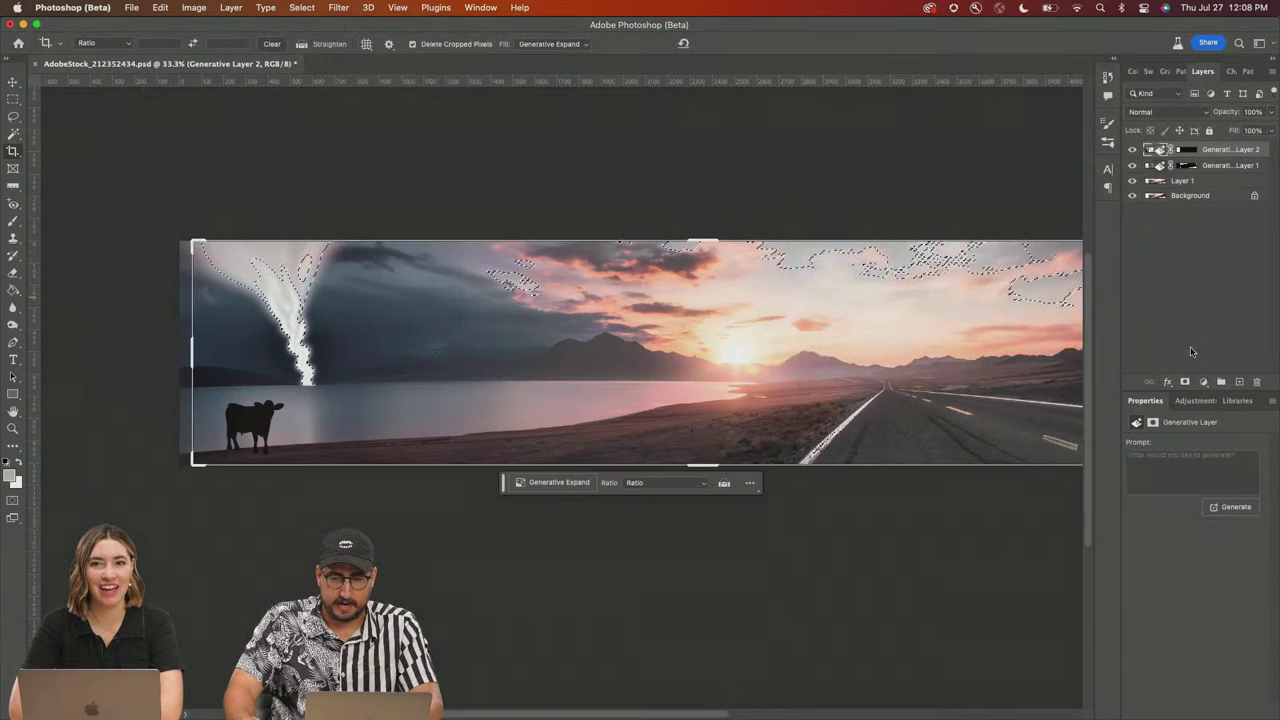
Step: Add a Brightness/Contrast adjustment layer masked to the selection, with brightness -81 and contrast 83
left_click(1203, 381)
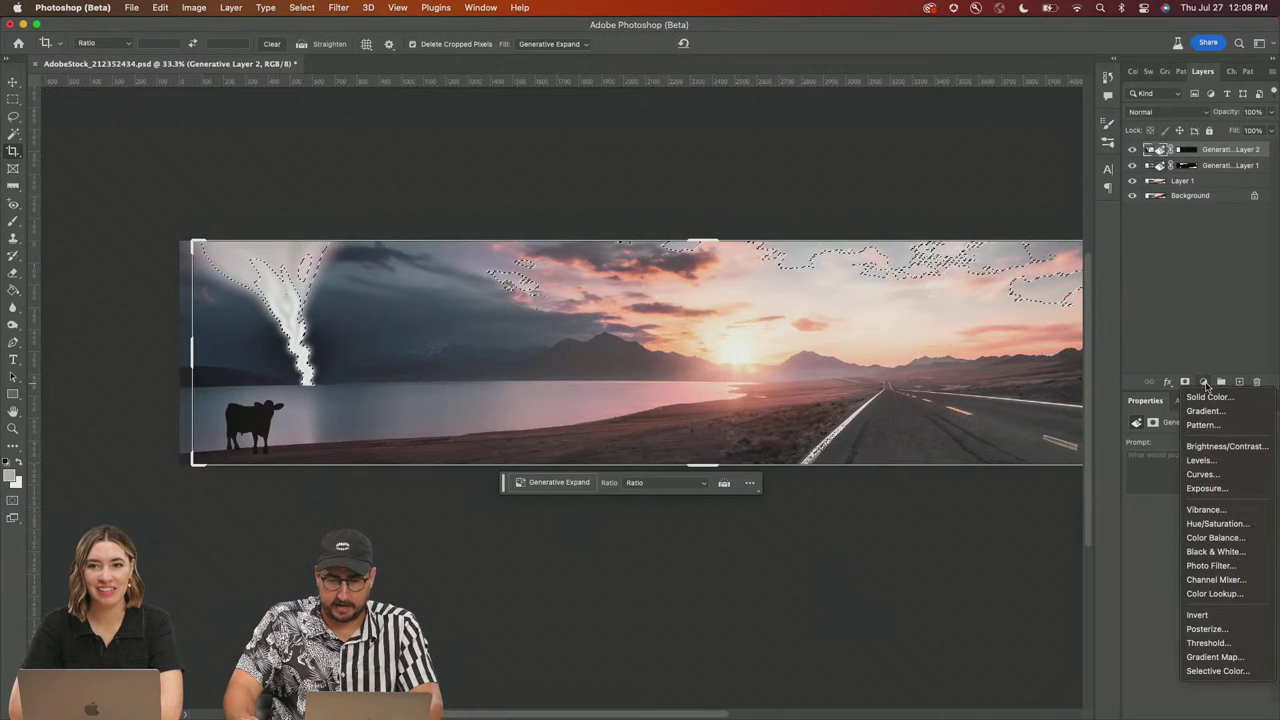
left_click(1222, 447)
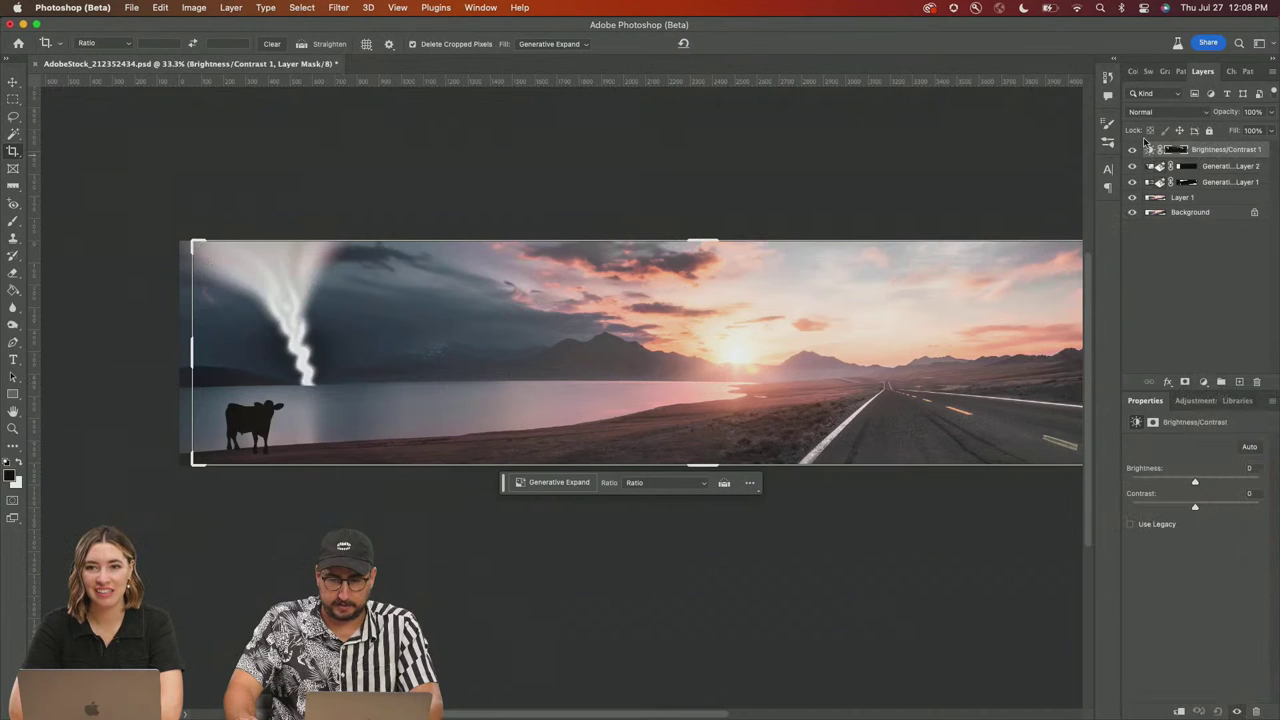
left_click(1167, 482)
left_click_drag(1167, 482, 1249, 510)
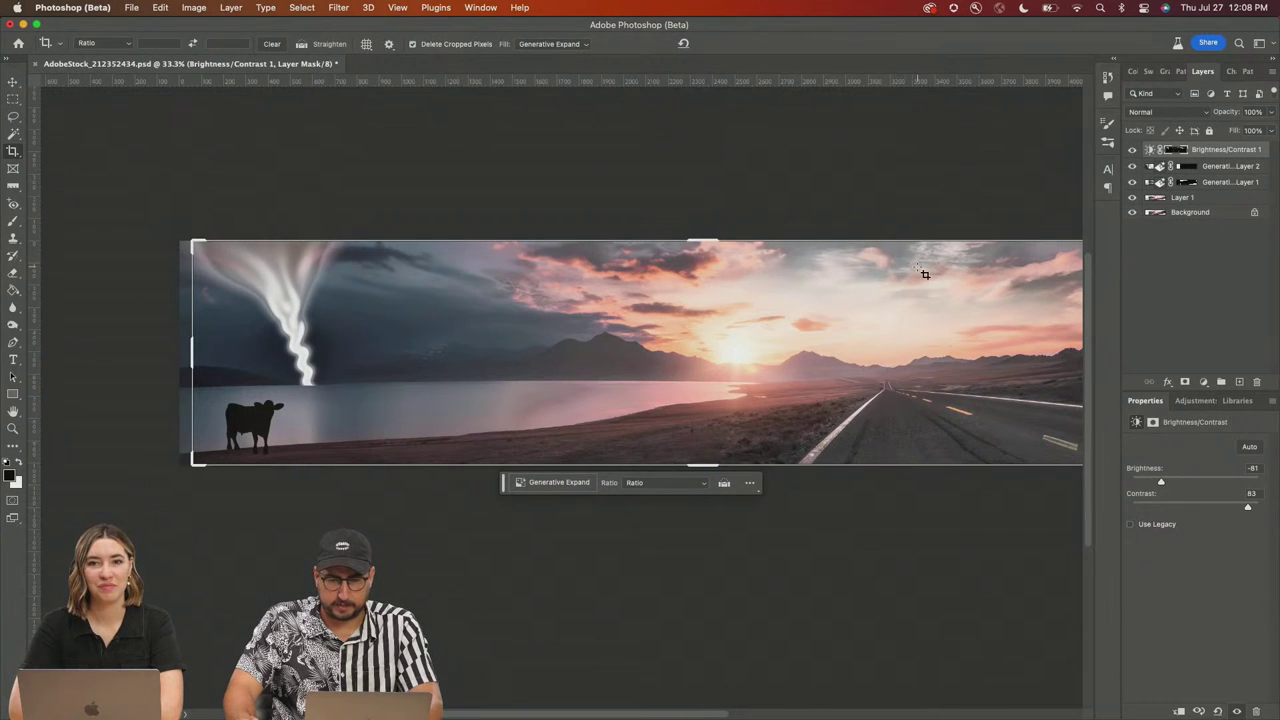
Step: Paint over the bright sky near the sun on the Brightness/Contrast layer mask with a 300 px brush
key("v")
key("b")
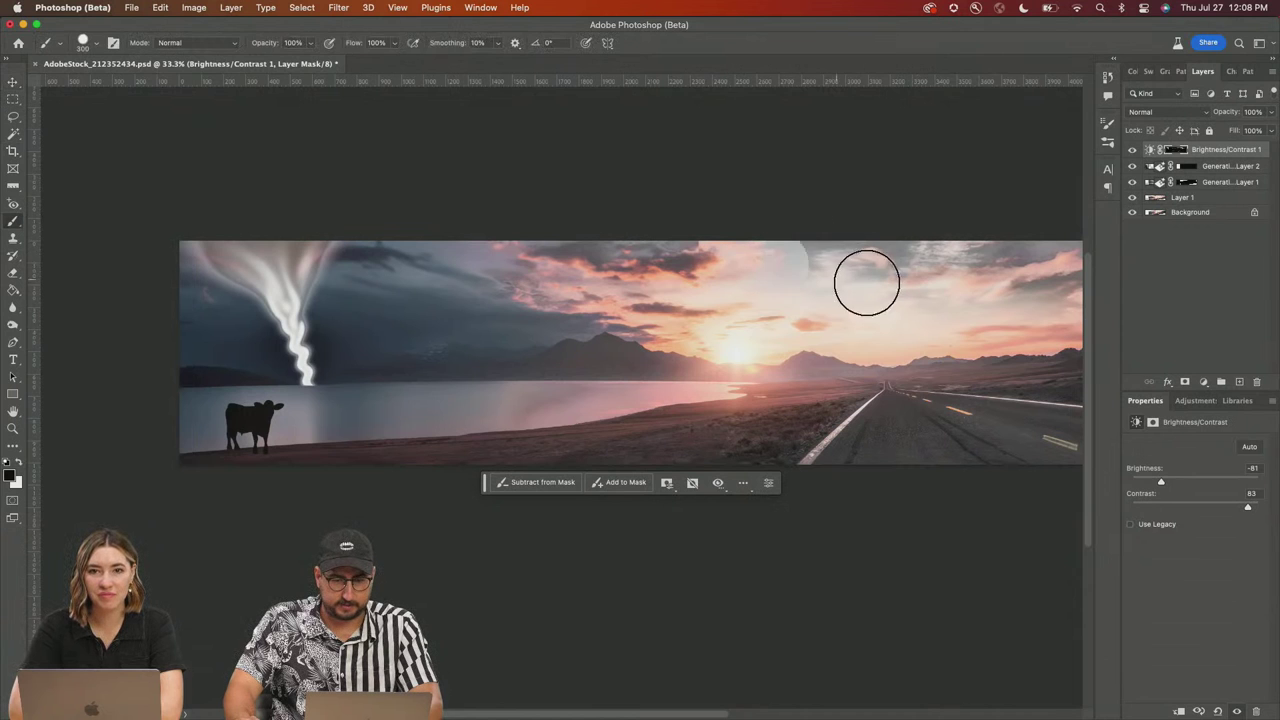
mouse_move(727, 263)
left_mouse_down()
mouse_move(590, 256)
mouse_move(629, 241)
mouse_move(609, 246)
left_mouse_up()
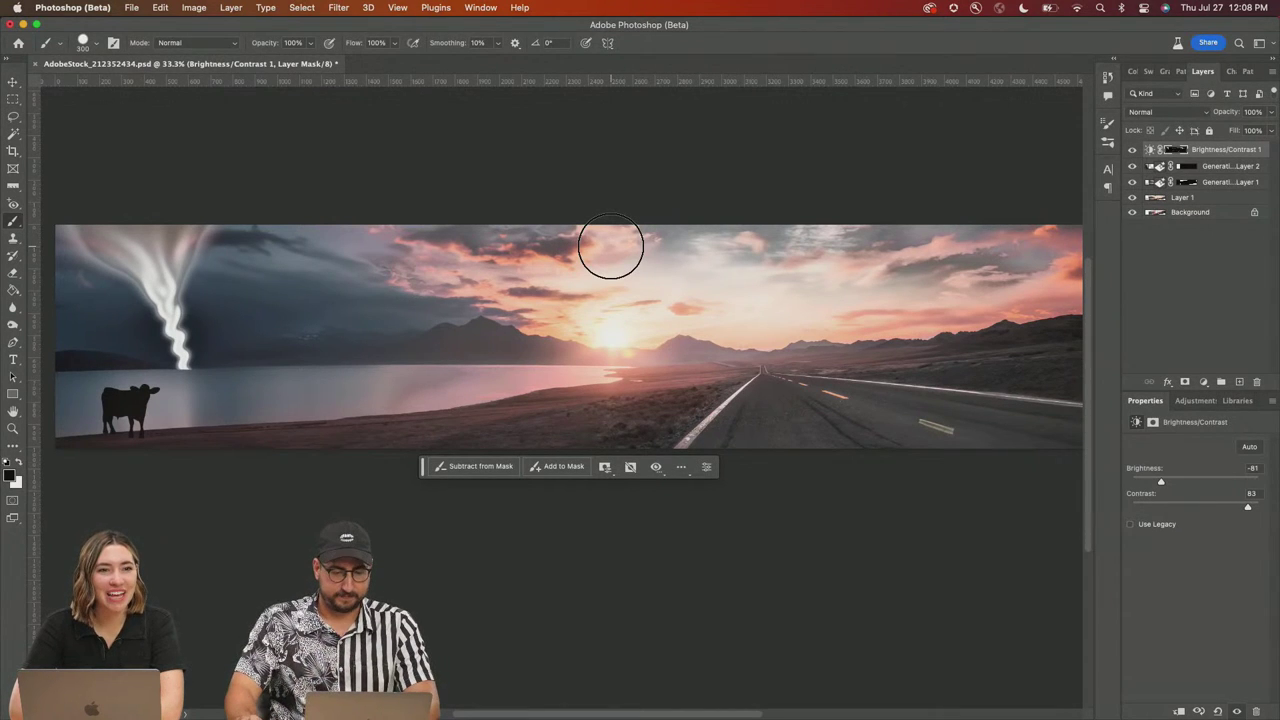
mouse_move(730, 283)
left_mouse_down()
mouse_move(620, 294)
mouse_move(614, 306)
mouse_move(685, 312)
mouse_move(743, 294)
mouse_move(569, 317)
left_mouse_up()
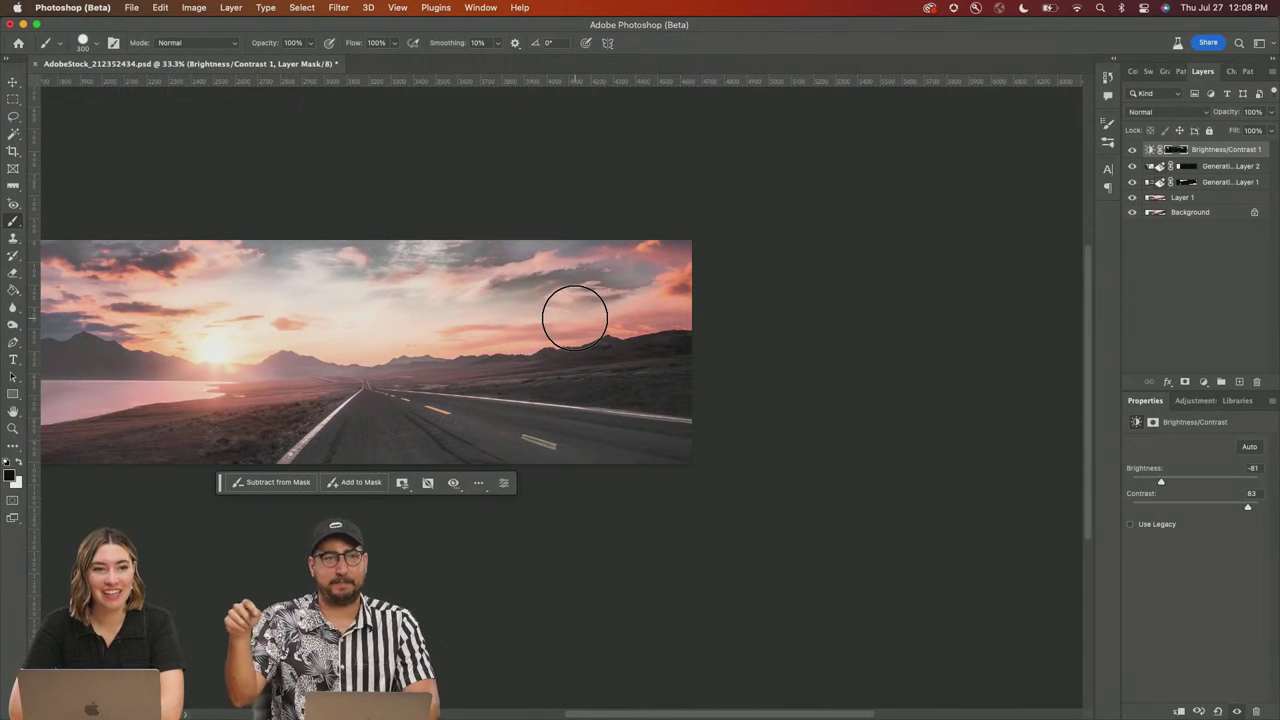
left_click_drag(575, 318, 851, 317)
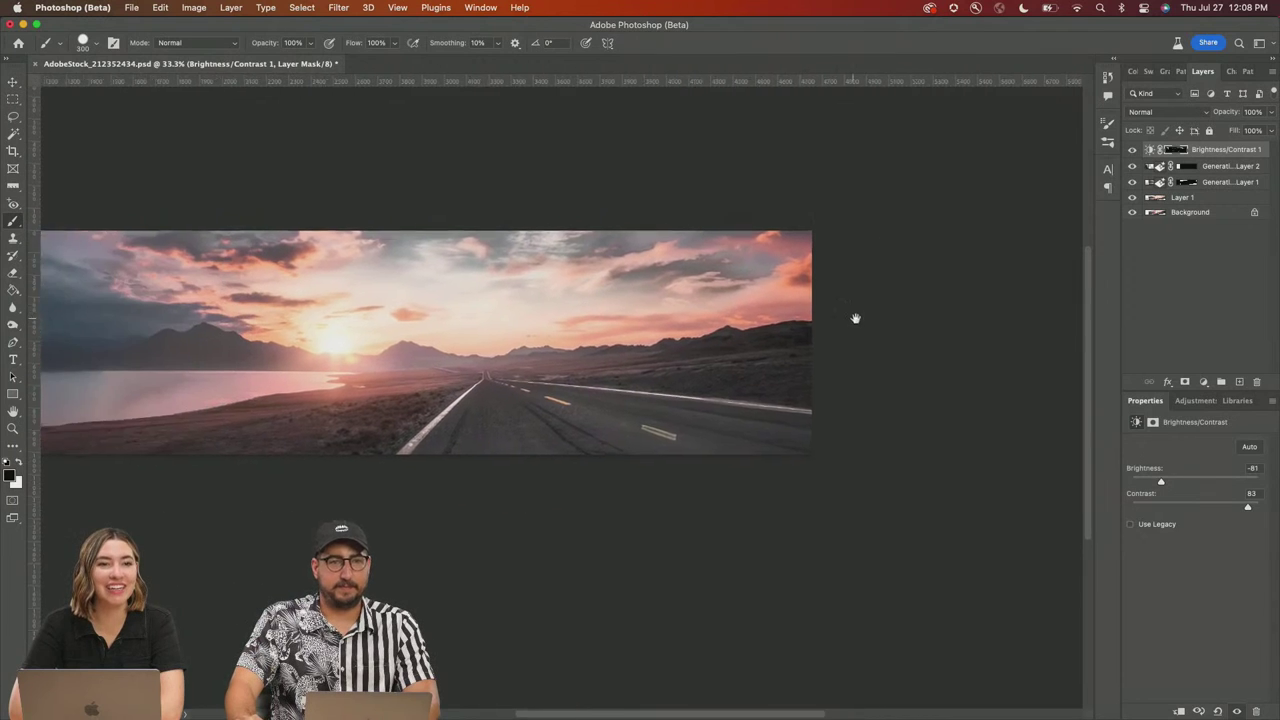
left_click_drag(645, 318, 377, 330)
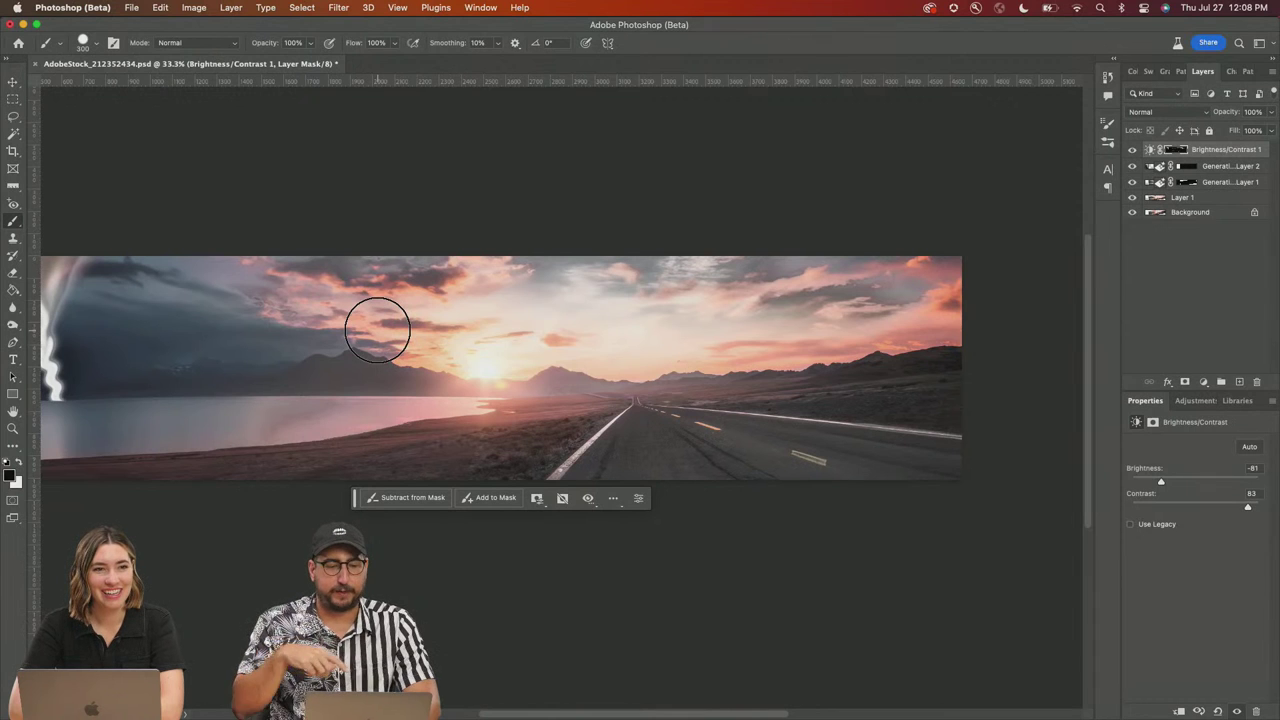
left_click_drag(620, 329, 254, 331)
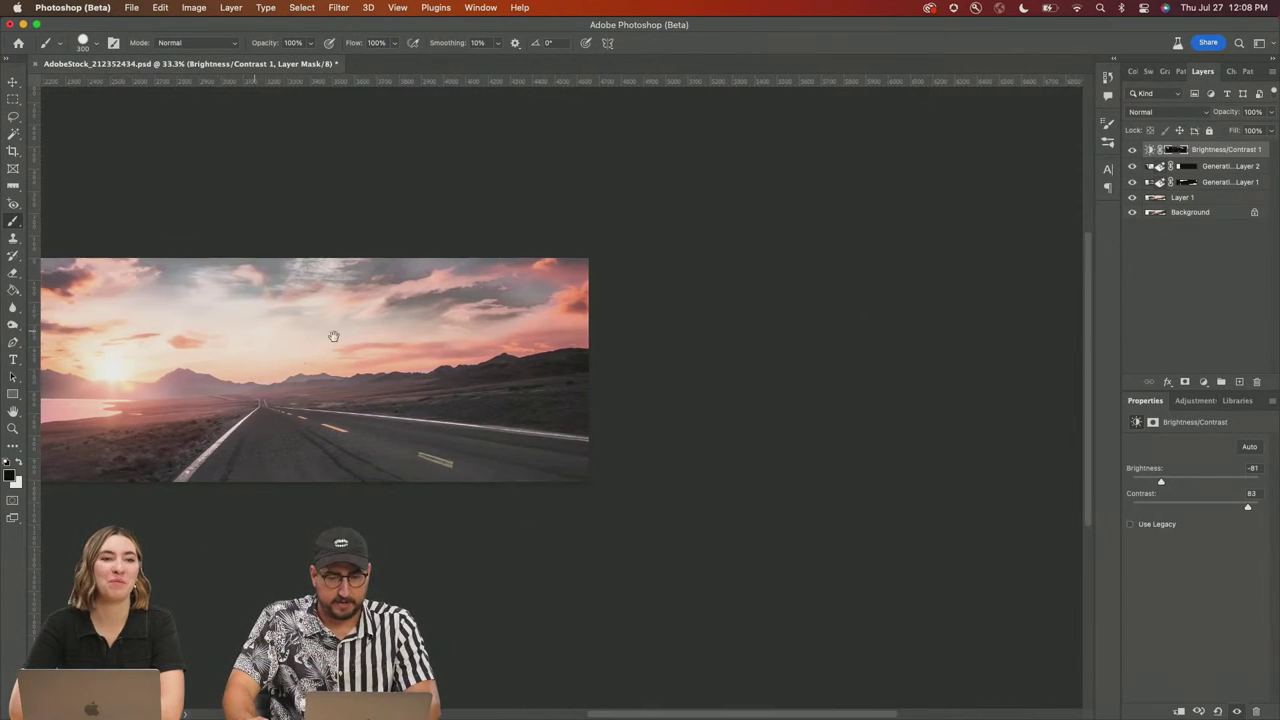
Step: Extend the crop frame beyond the road side and fill it using Generative Expand with the prompt "covered wagons with a broken wooden wheel"
key("c")
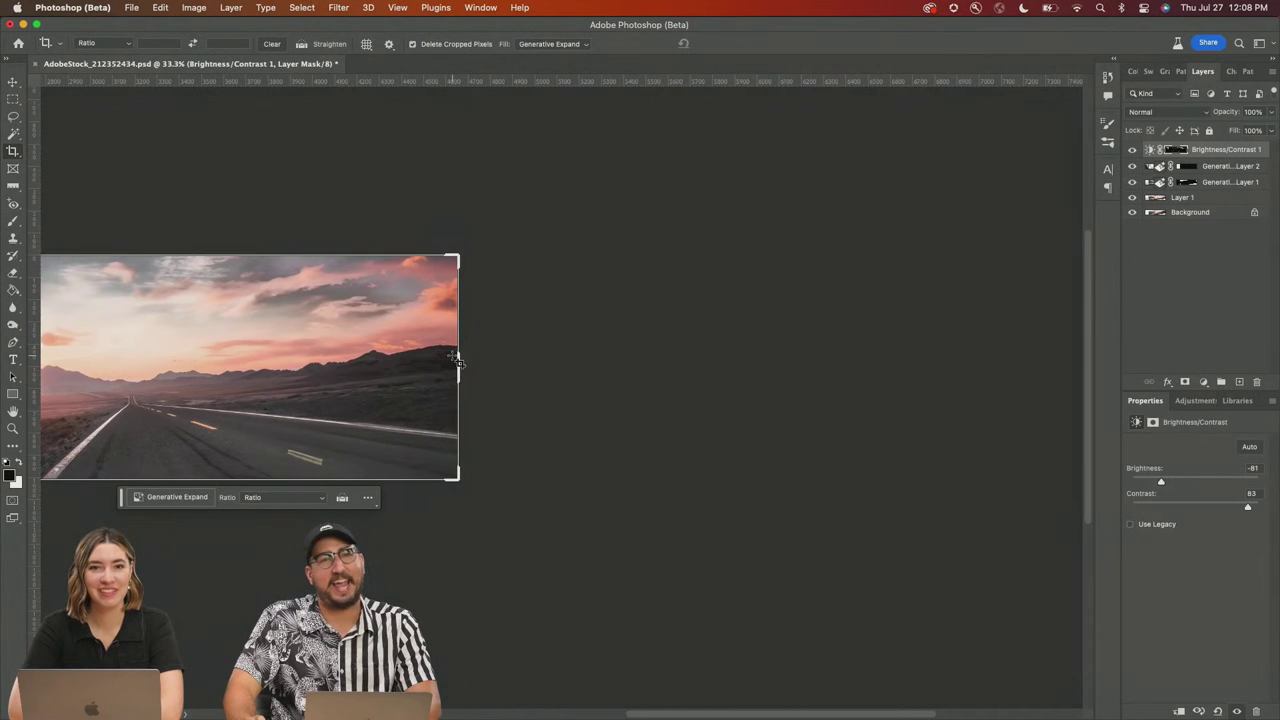
left_click_drag(458, 360, 643, 371)
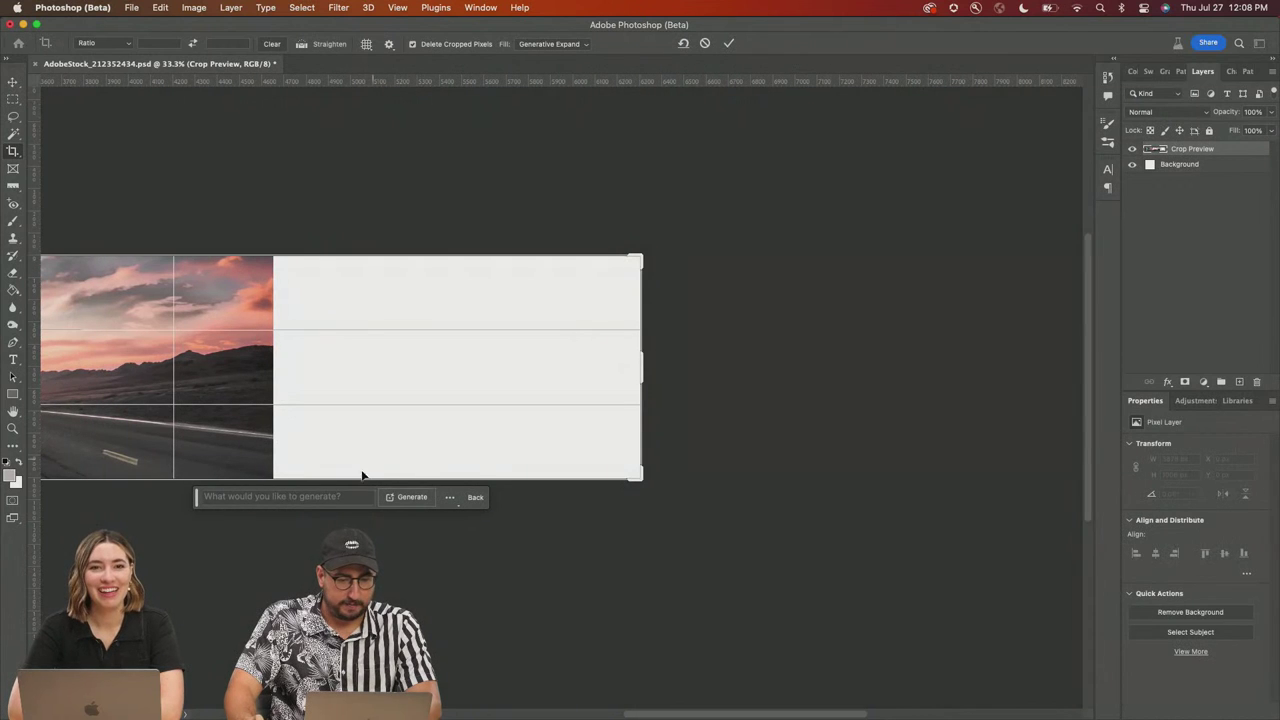
type("covered wagons")
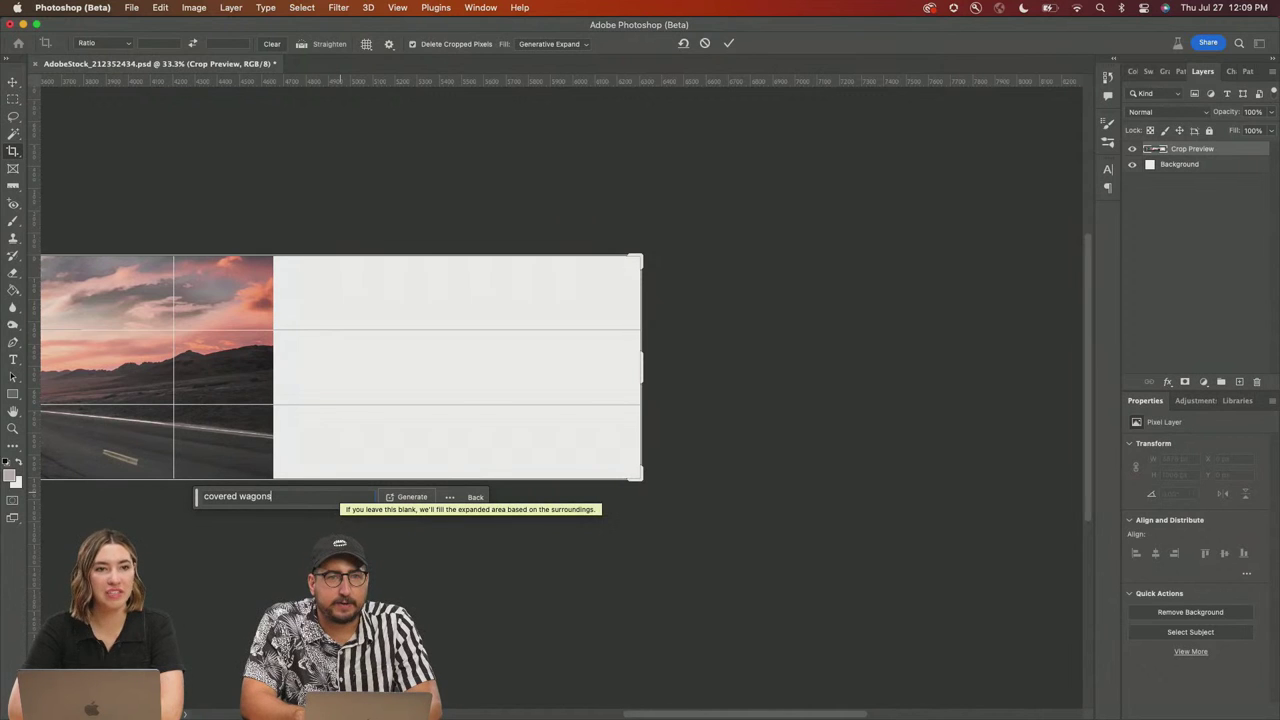
type(" with")
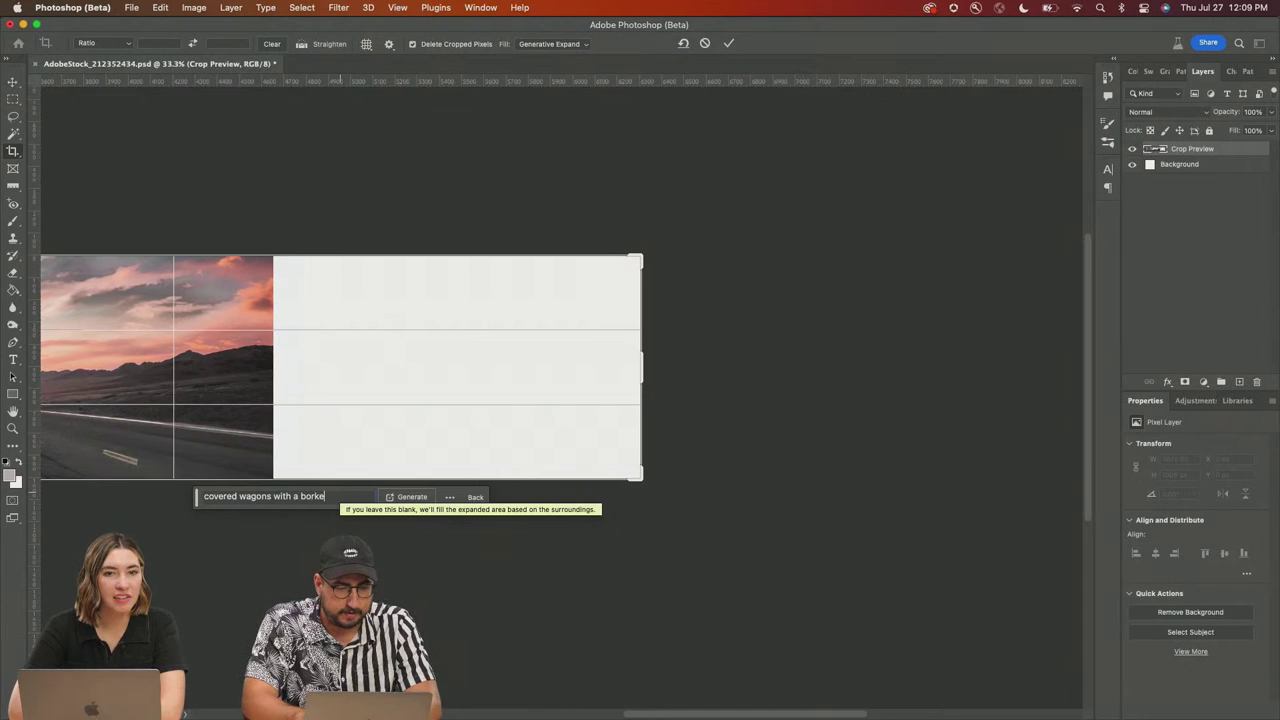
type(" a broken wooden wheel")
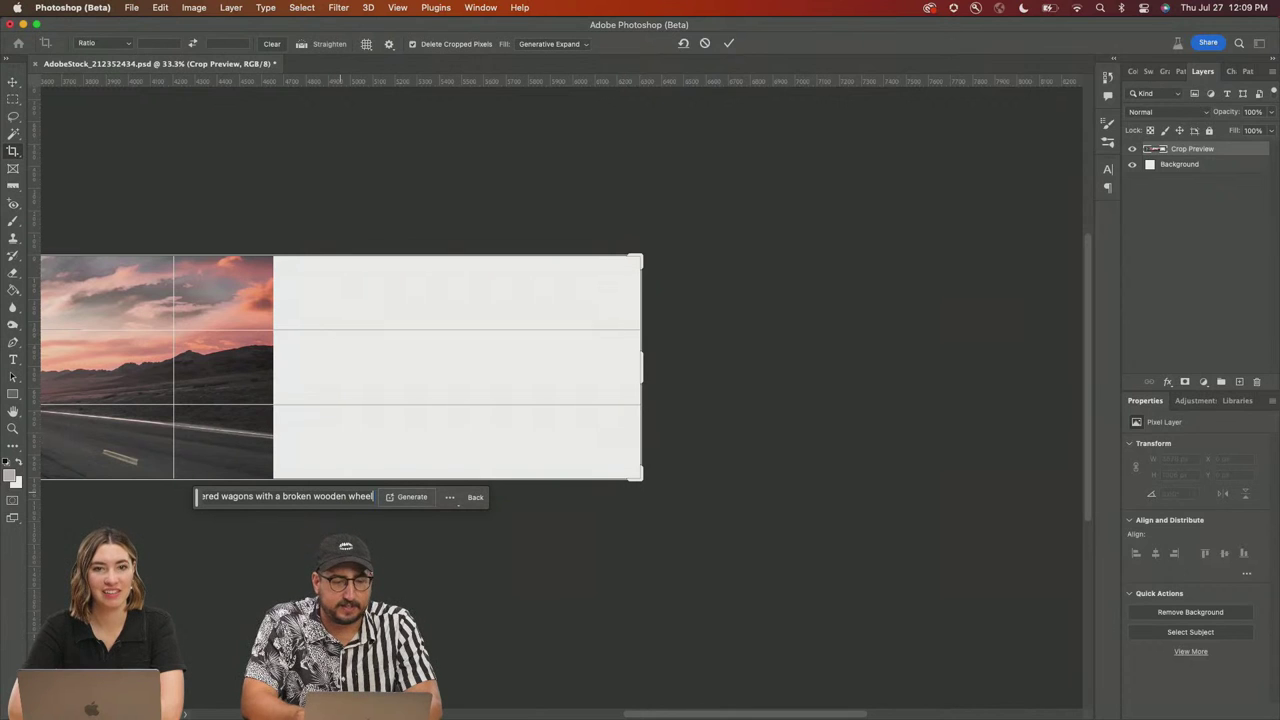
key("Return")
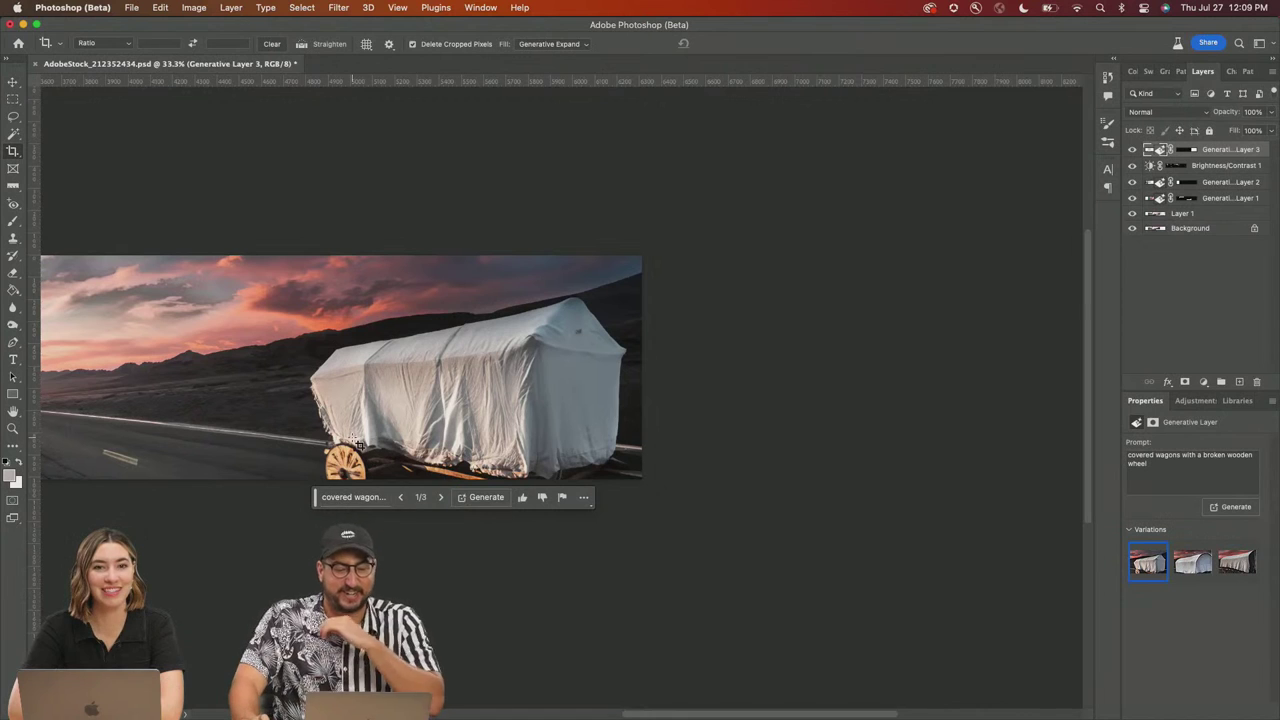
Step: Choose the third wagon variation and expand the canvas a little further past the wagon without a prompt
left_click(441, 497)
left_click(441, 497)
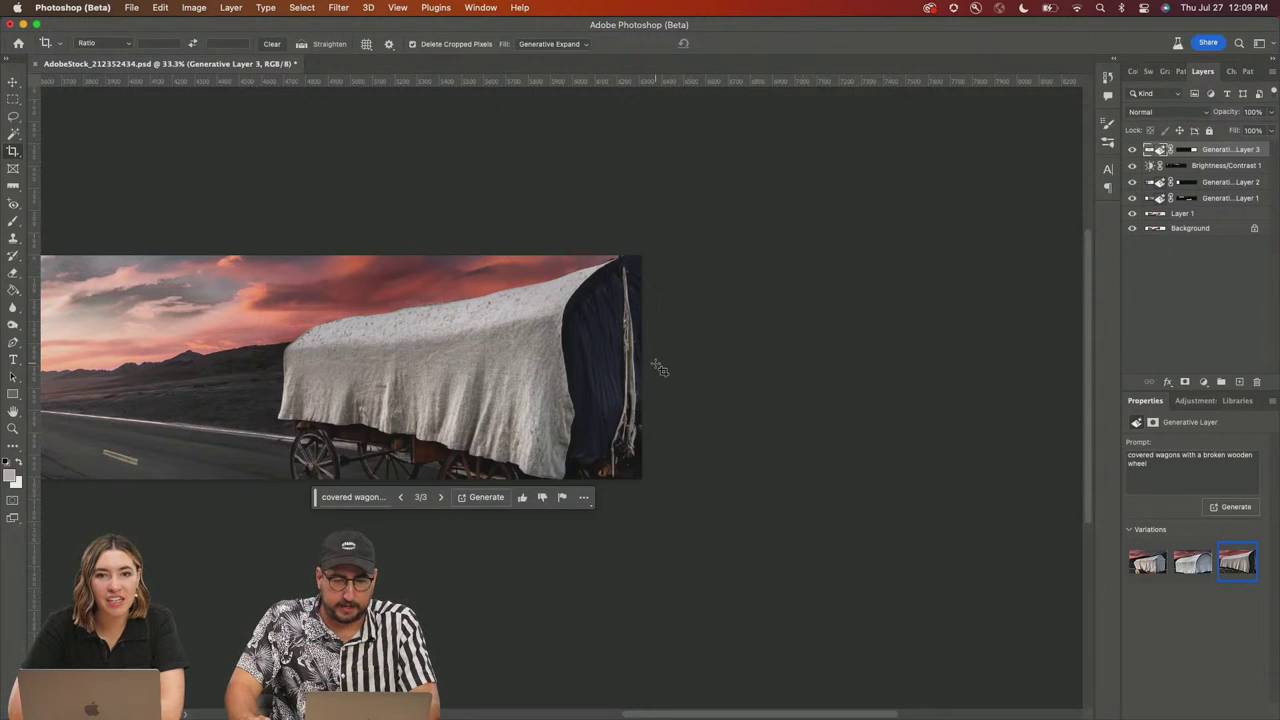
left_click_drag(652, 368, 735, 362)
key("Return")
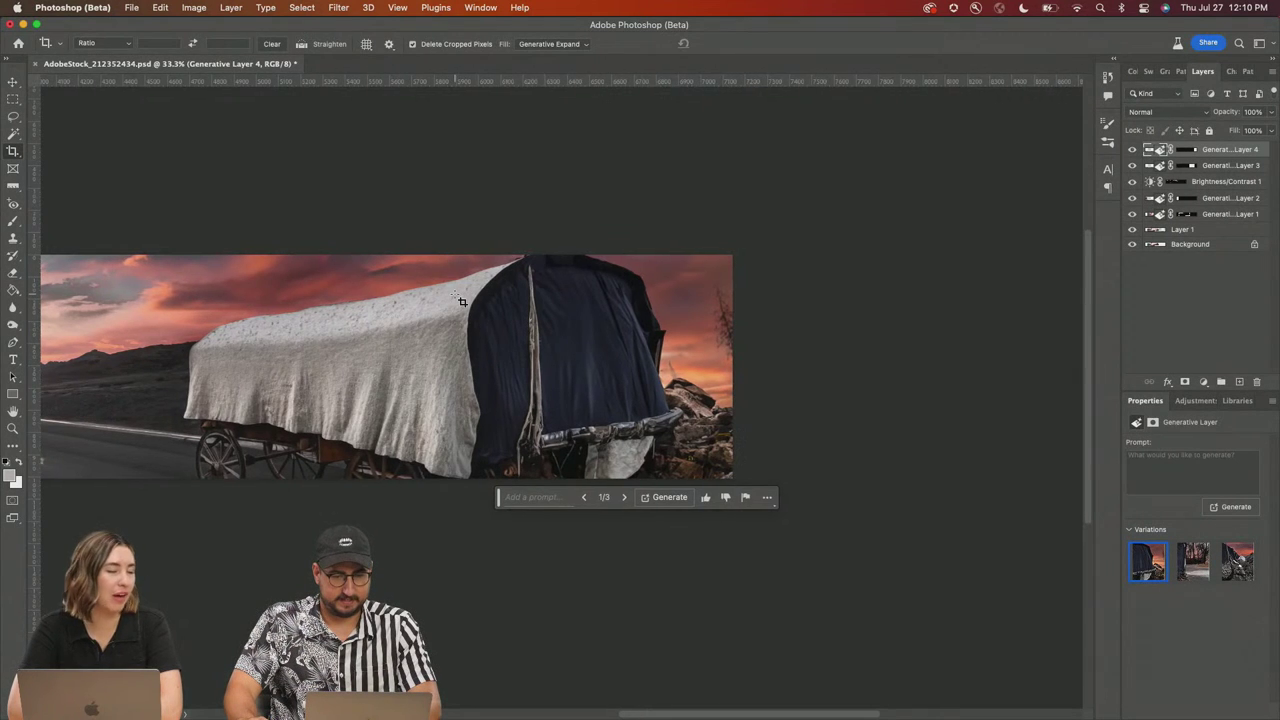
Step: Review the extended panorama from the tornado to the covered wagon, ending with the whole image fitted on screen
scroll(462, 301, "left", 10)
scroll(462, 301, "left", 10)
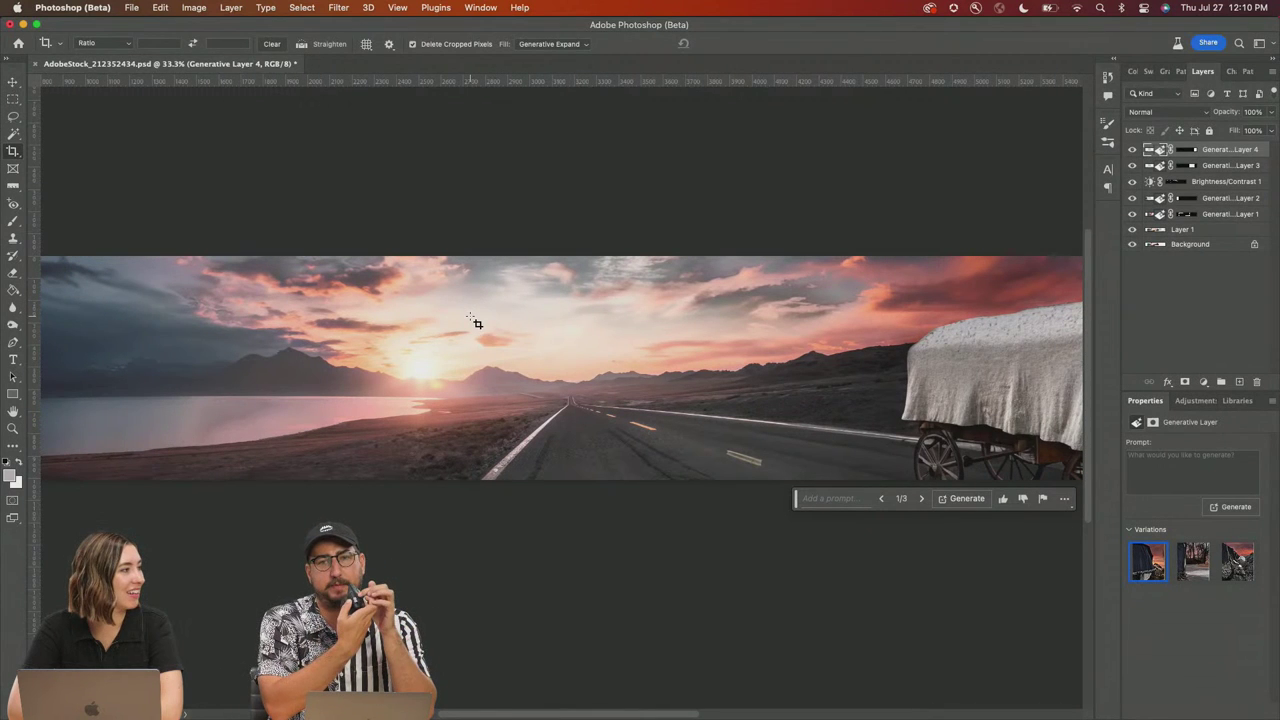
scroll(476, 323, "down", 1)
scroll(437, 317, "left", 5)
scroll(437, 317, "left", 5)
scroll(437, 317, "right", 12)
scroll(437, 317, "right", 11)
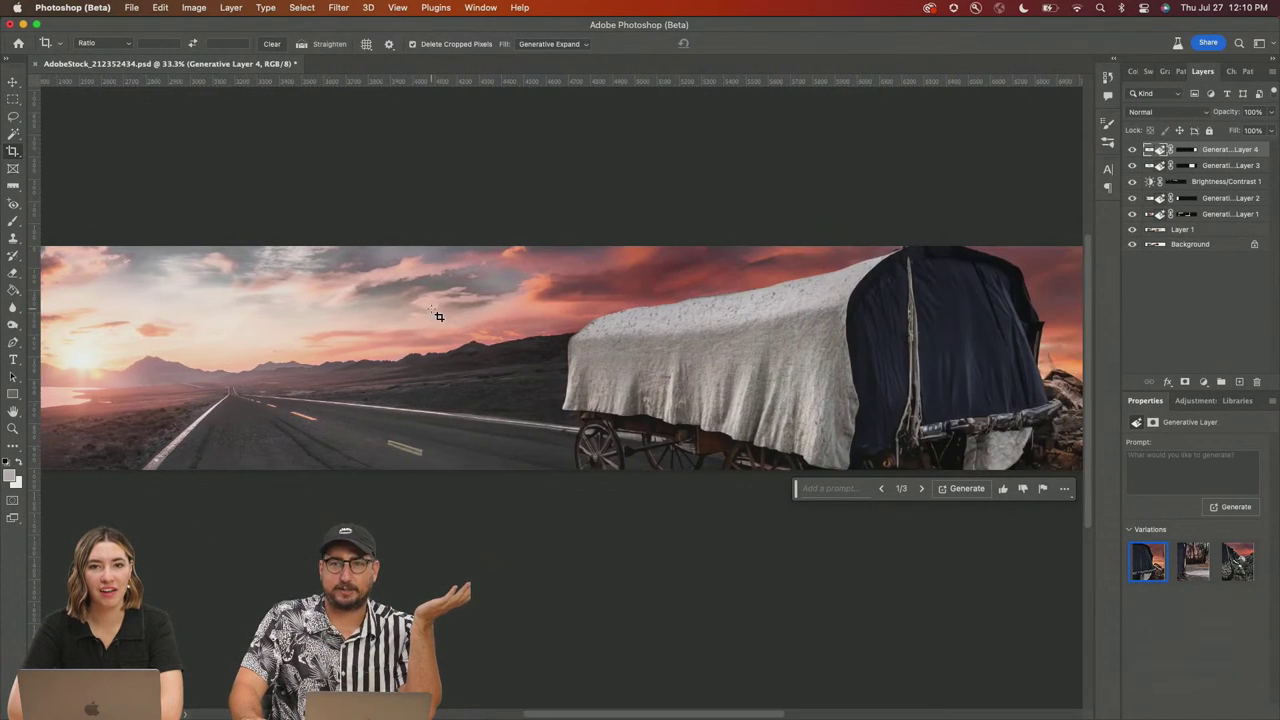
double_click(13, 411)
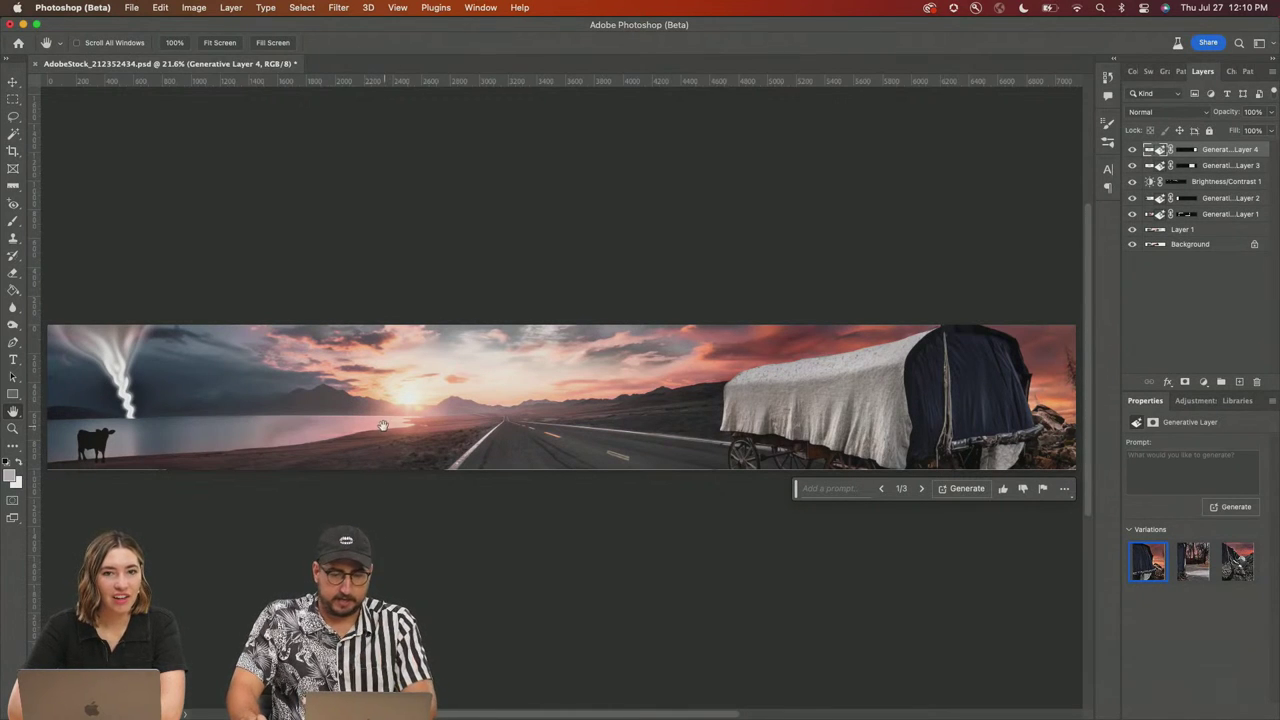
Step: Draw a wide oval lasso selection with a 30 px feather on the lake water below the dark mountains
key("z")
left_click_drag(228, 433, 537, 420)
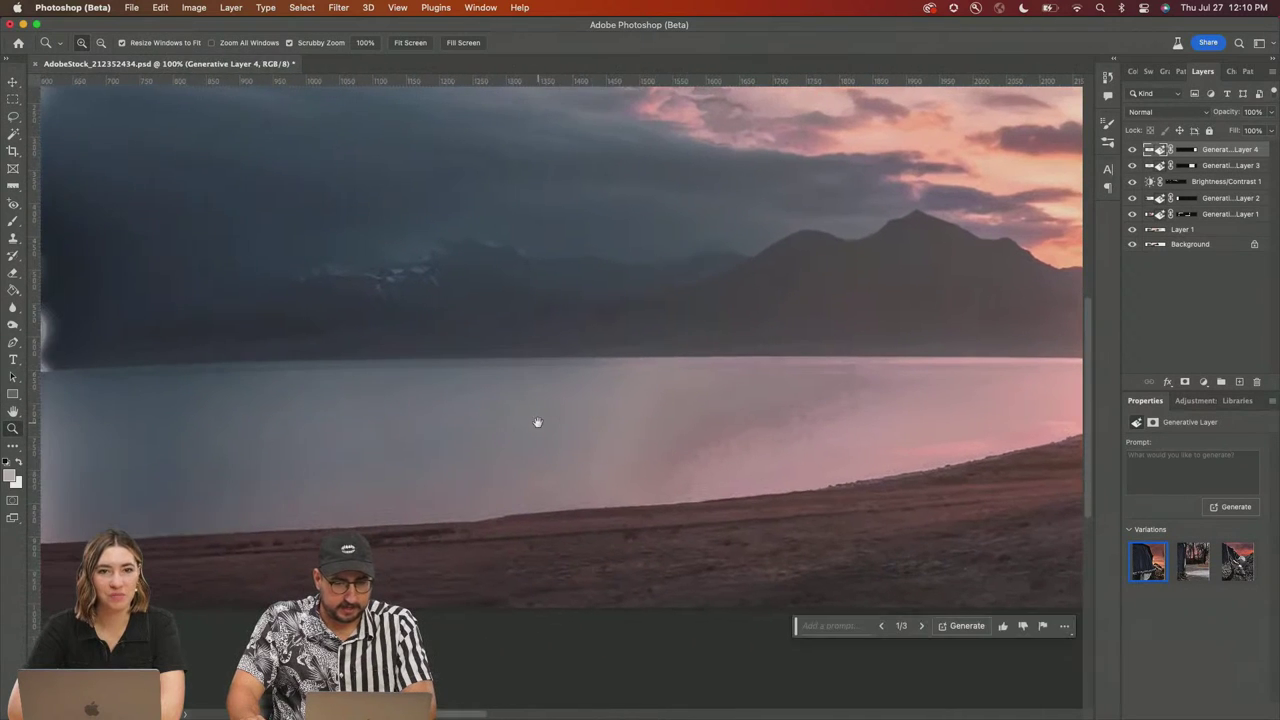
key("l")
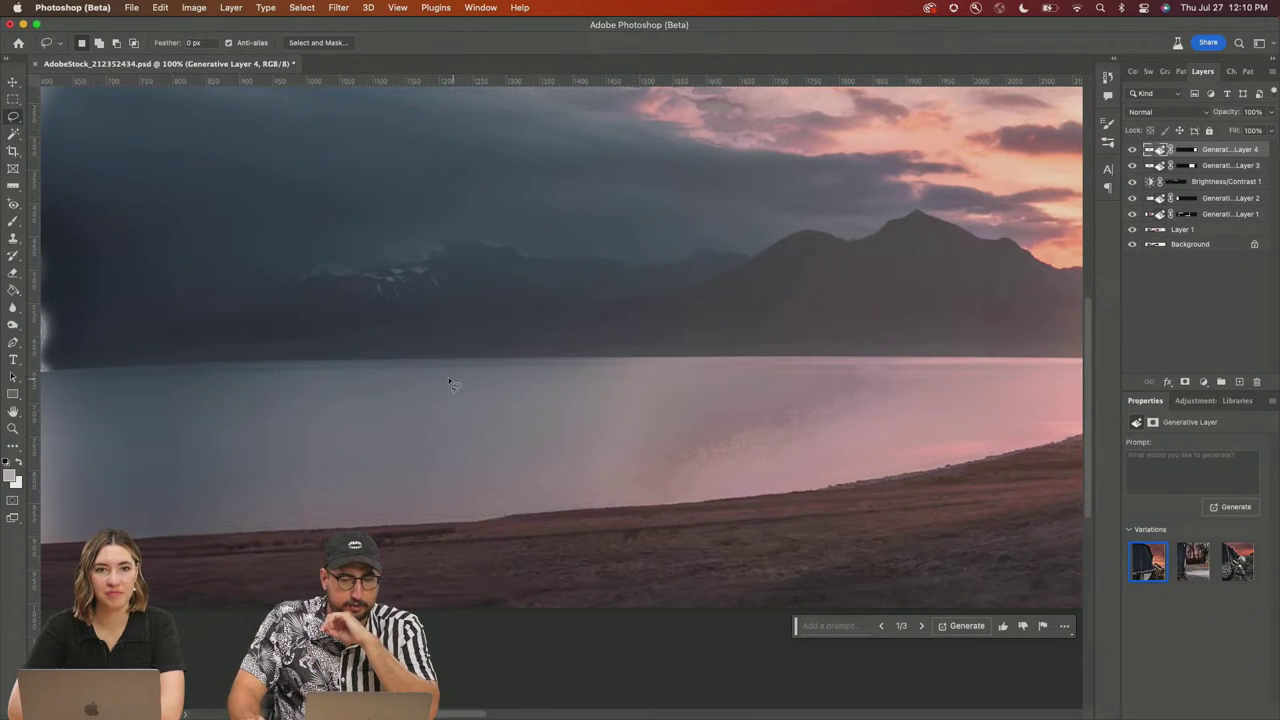
left_click(207, 43)
type("30")
key("Return")
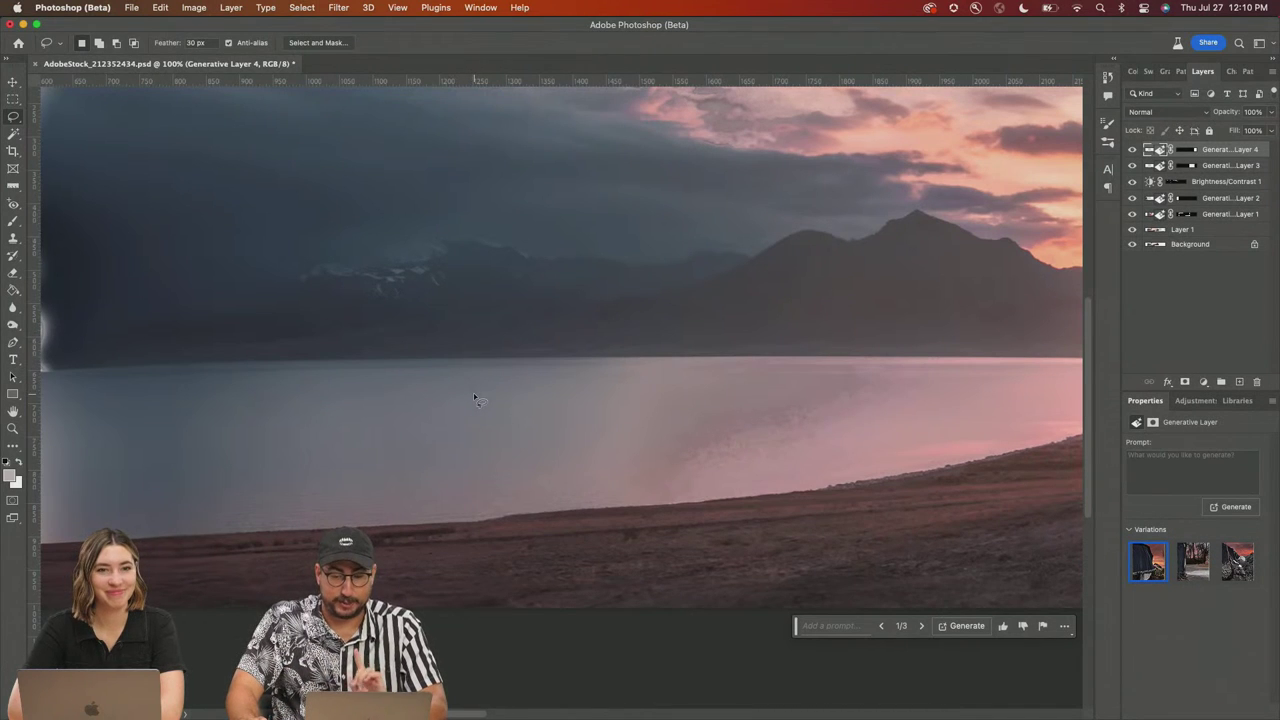
mouse_move(481, 400)
left_mouse_down()
mouse_move(366, 398)
mouse_move(274, 446)
mouse_move(293, 475)
mouse_move(459, 498)
mouse_move(530, 493)
mouse_move(621, 460)
mouse_move(605, 415)
left_mouse_up()
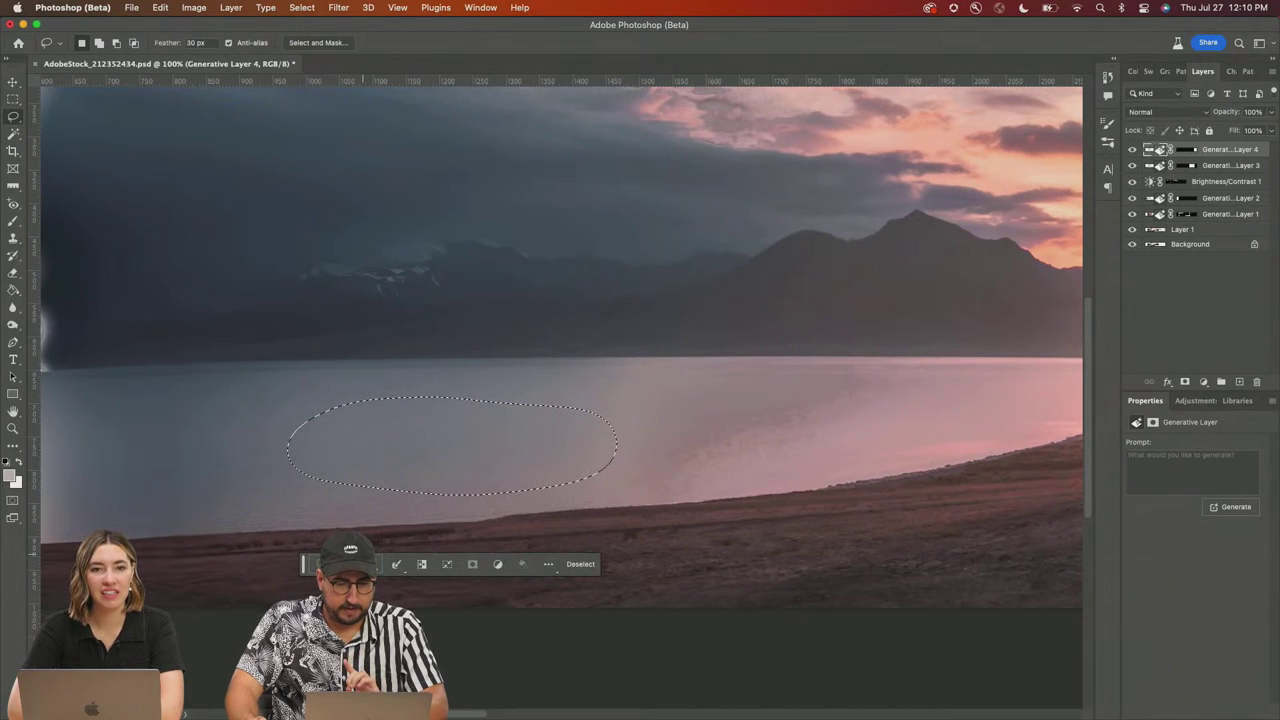
Step: Fill the lake selection using Generative Fill with the prompt "sea monster in the water" and go through to the third variation
left_click(340, 564)
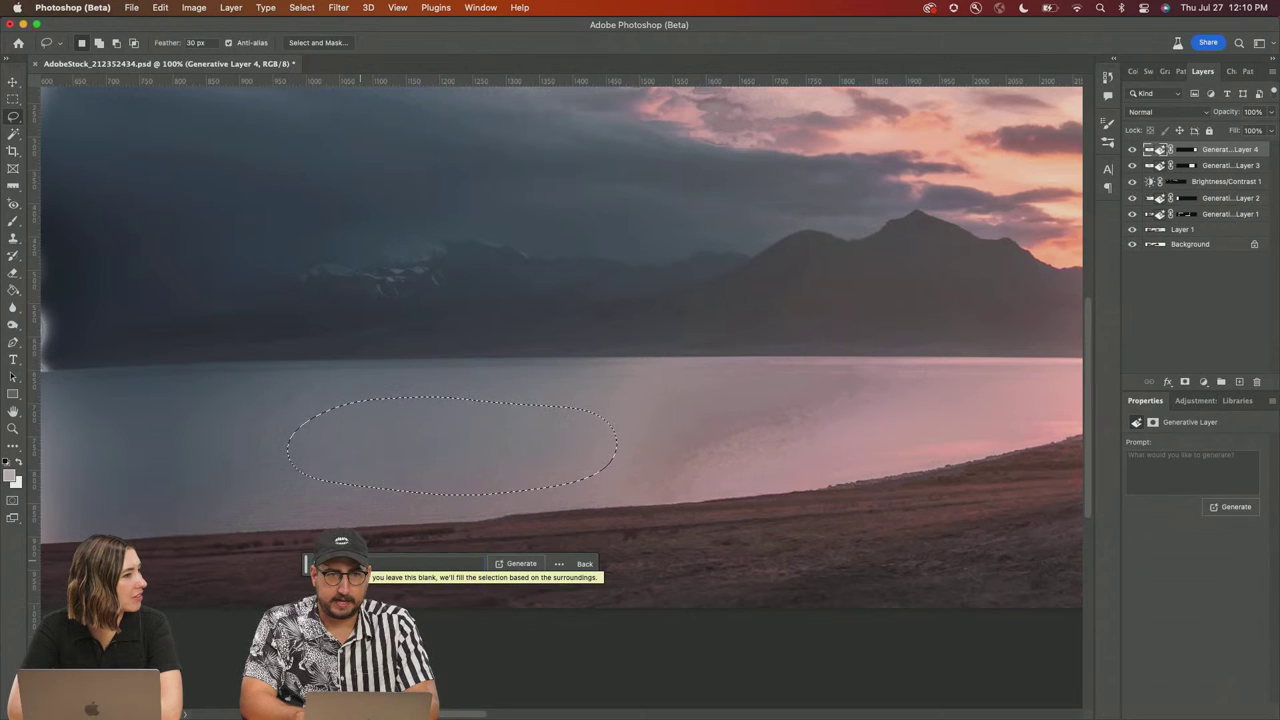
type("the water")
key("Return")
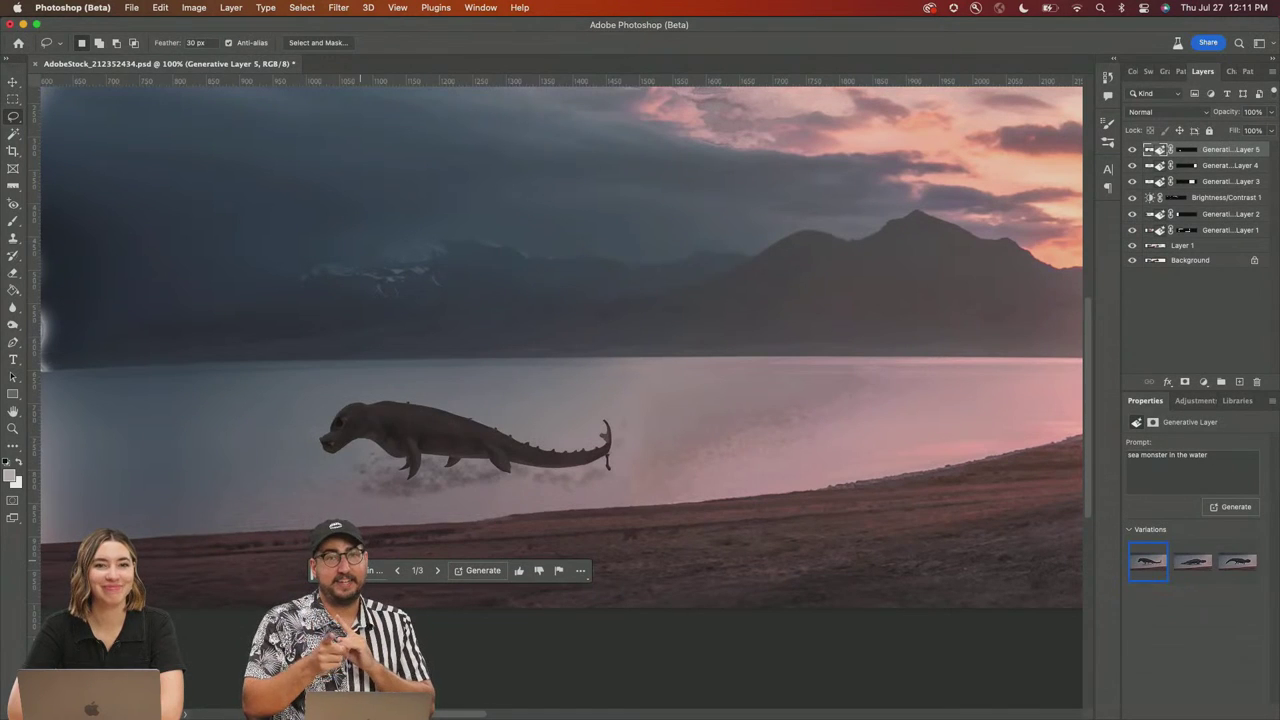
left_click(438, 576)
left_click(442, 575)
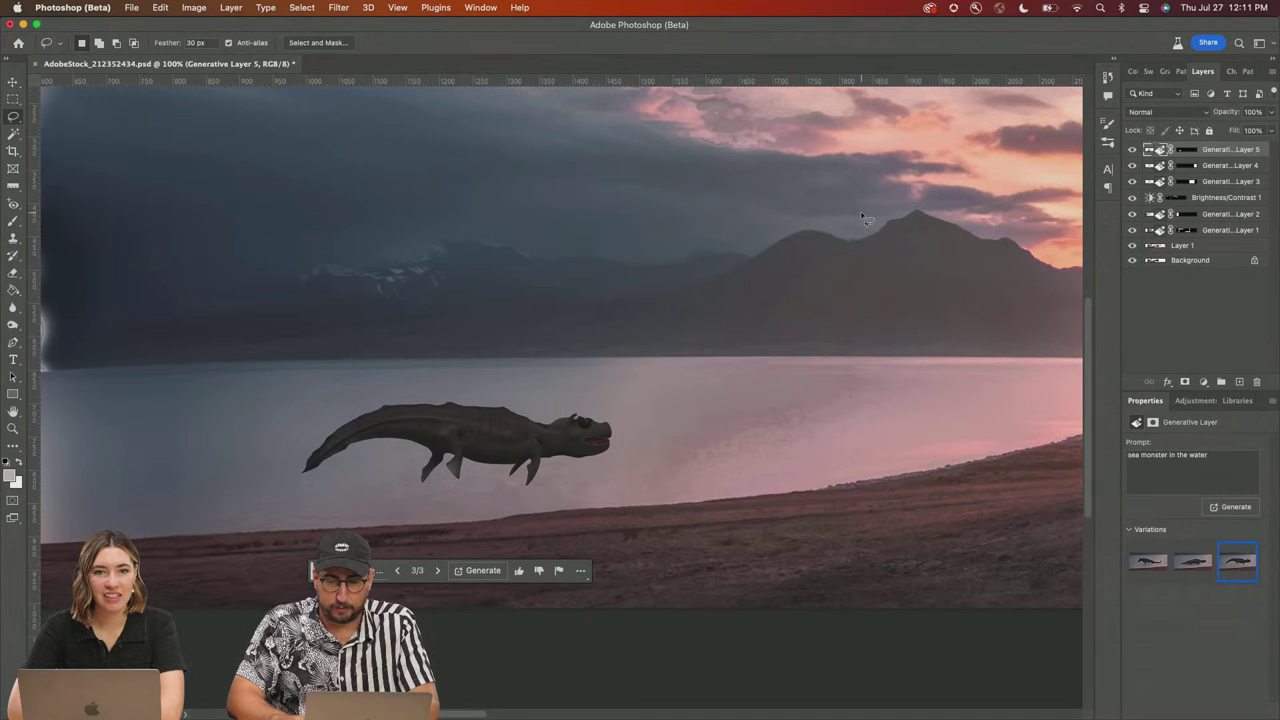
Step: Delete the generated sea monster layer and draw a much smaller oval lasso selection on the lake water below the dark mountains
key("BackSpace")
mouse_move(588, 418)
left_mouse_down()
mouse_move(540, 405)
mouse_move(525, 456)
mouse_move(588, 490)
mouse_move(612, 468)
mouse_move(610, 437)
left_mouse_up()
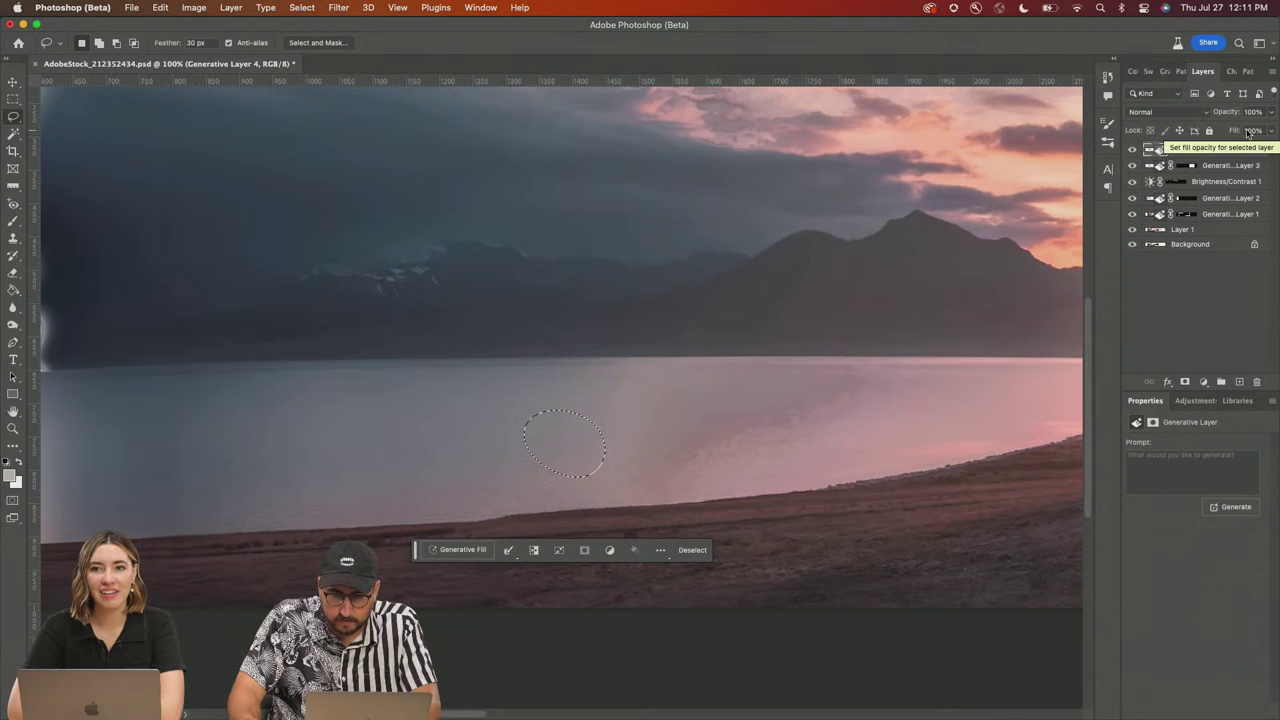
left_click(660, 551)
left_click(661, 551)
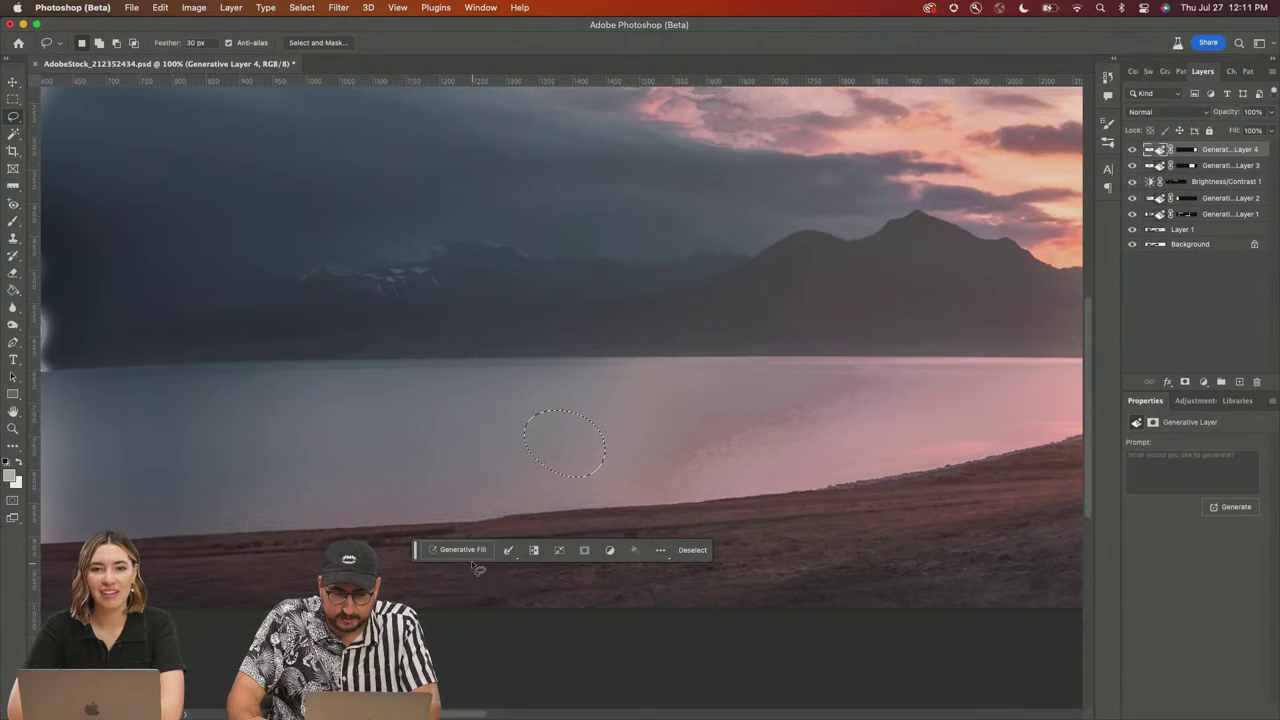
Step: Fill the small lake selection using Generative Fill with the prompt "sea monster", compare the three variations and keep the first
left_click(471, 550)
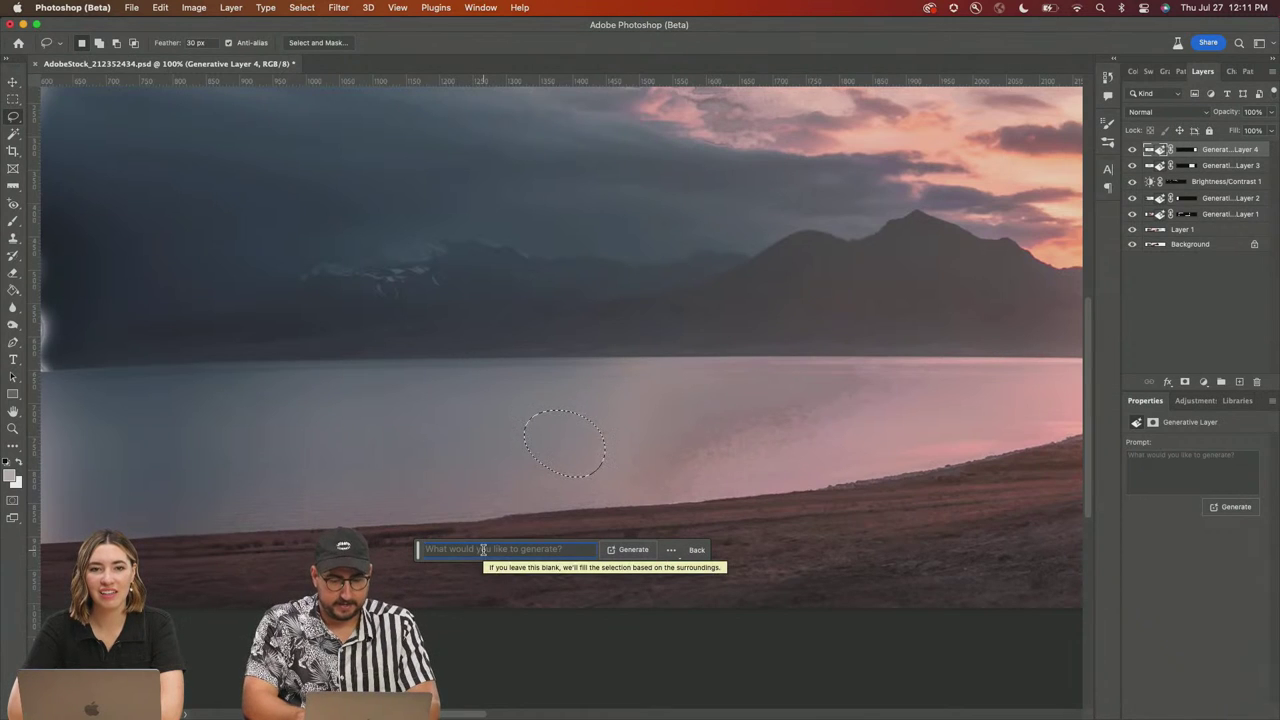
type("sea monster")
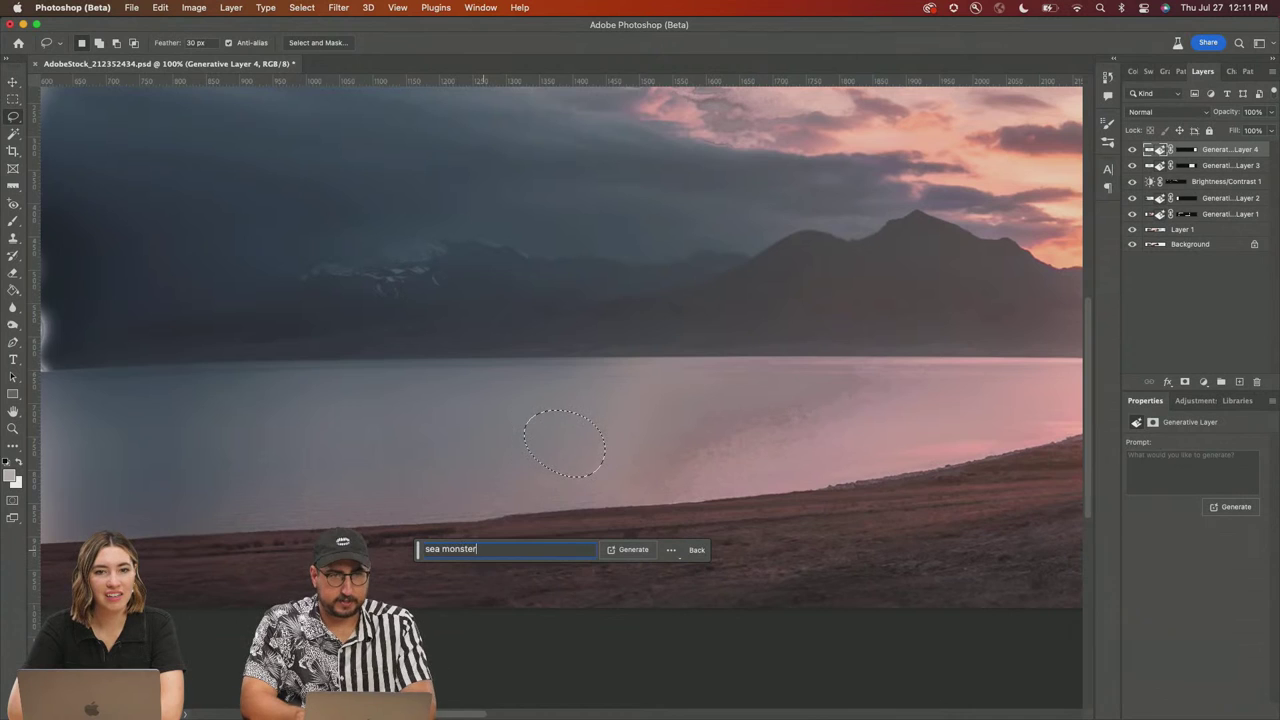
key("Return")
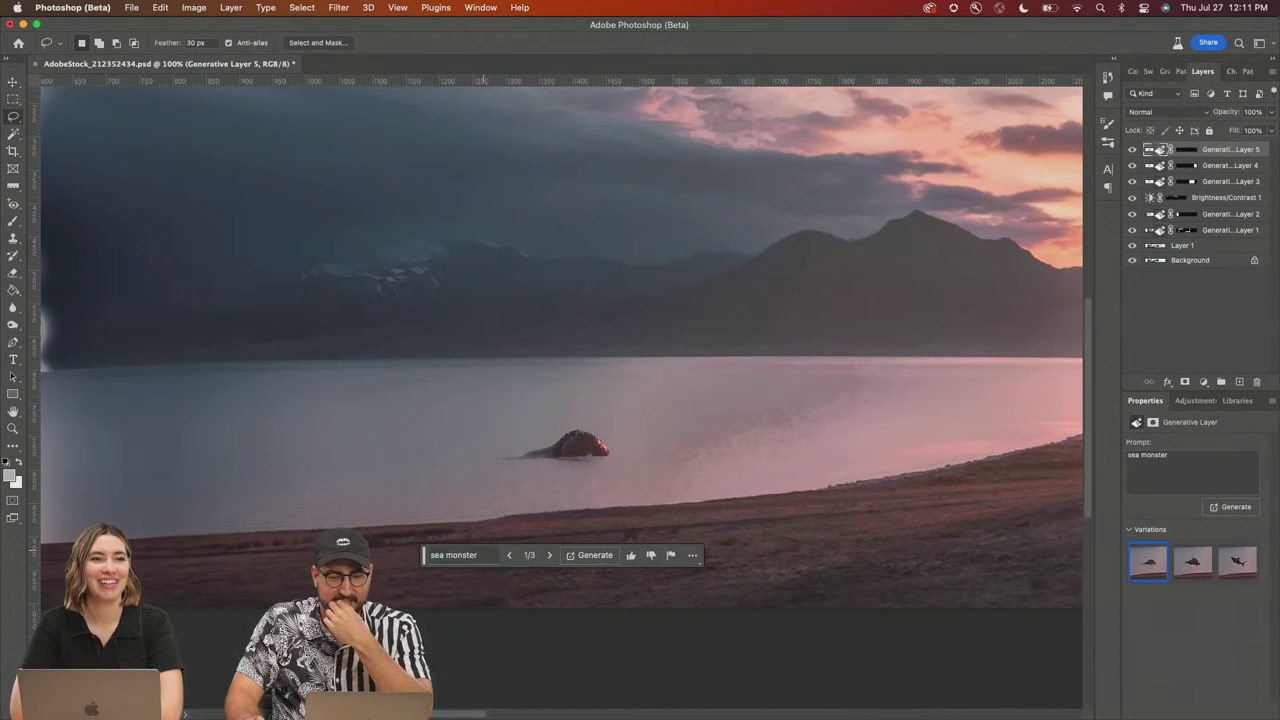
left_click(549, 555)
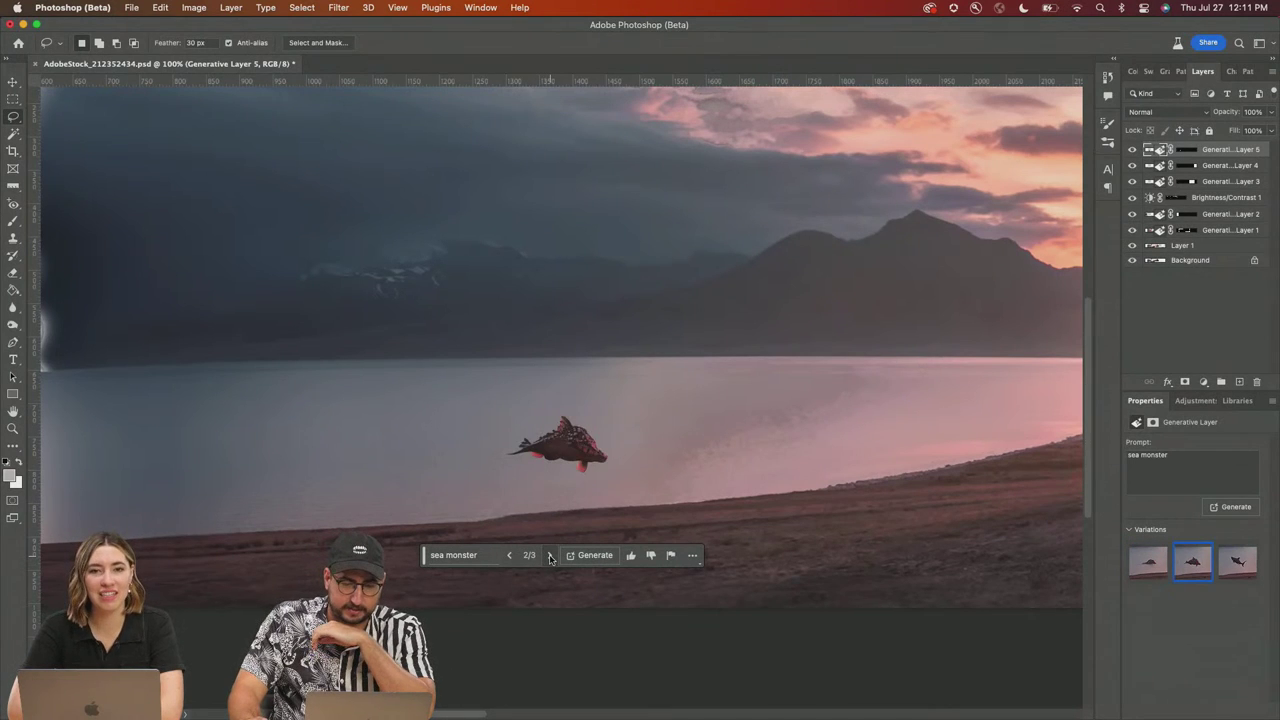
left_click(549, 555)
left_click(508, 555)
left_click(508, 555)
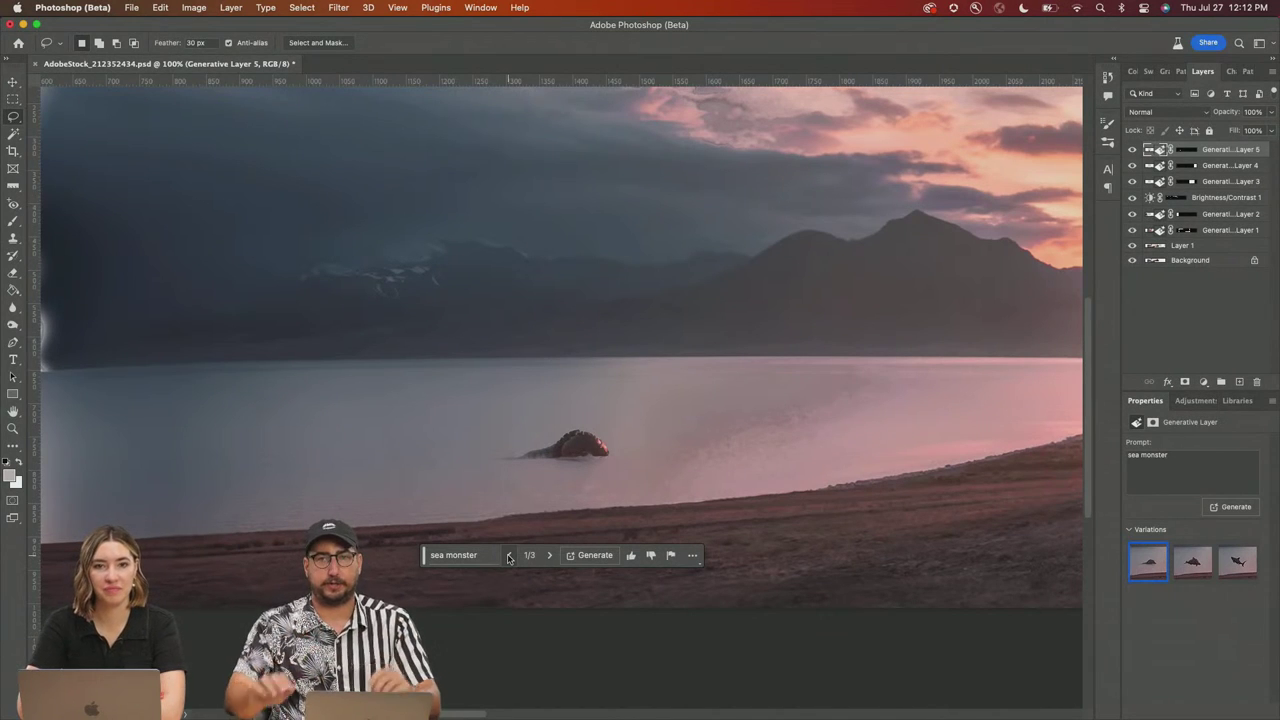
Step: Examine how the small sea monster sits in the lake within the wider panorama, including the sky above it
scroll(657, 351, "right", 5)
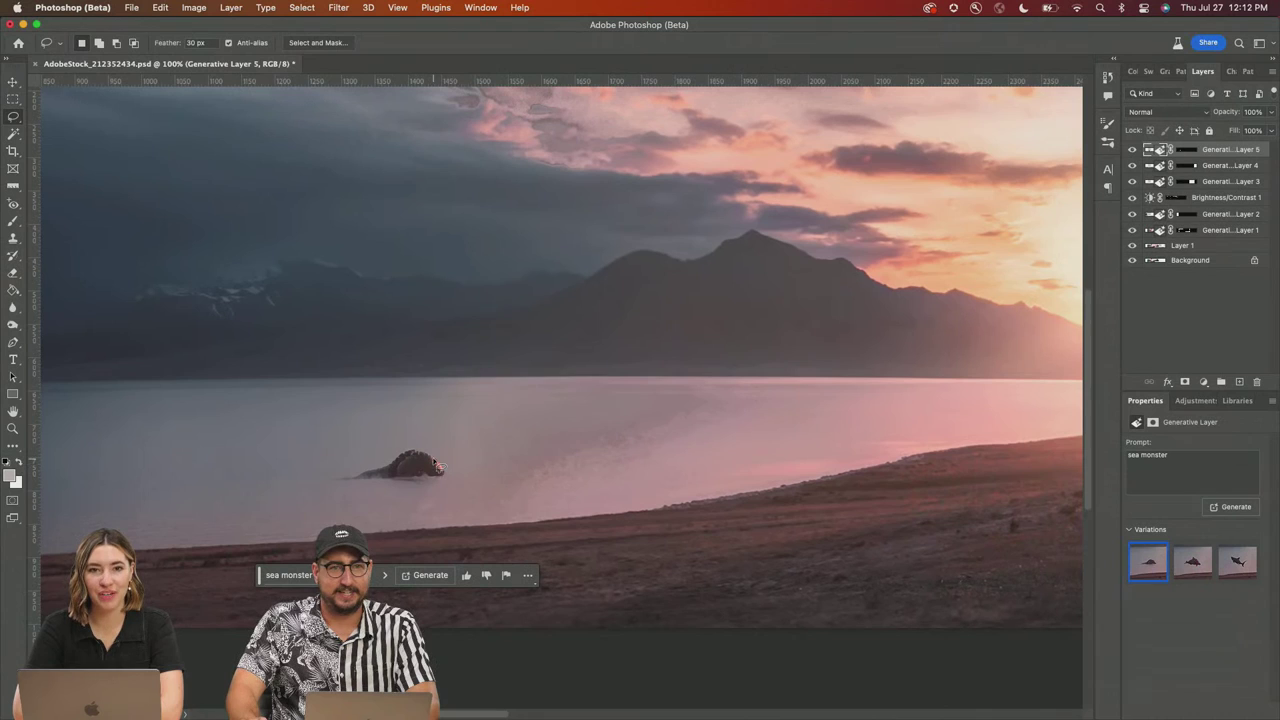
key("z")
left_click(648, 382, "alt")
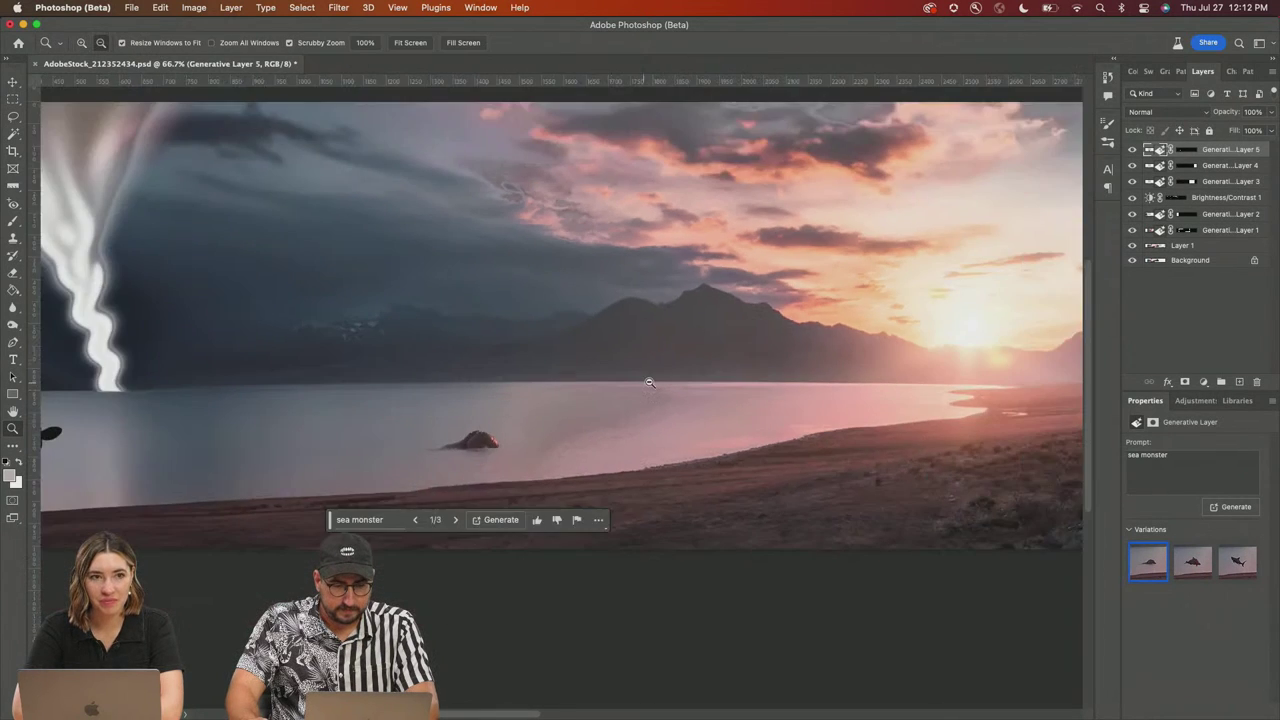
left_click(648, 382, "alt")
left_click(648, 382, "alt")
left_click_drag(690, 377, 831, 379)
left_click(500, 331)
left_click(332, 333)
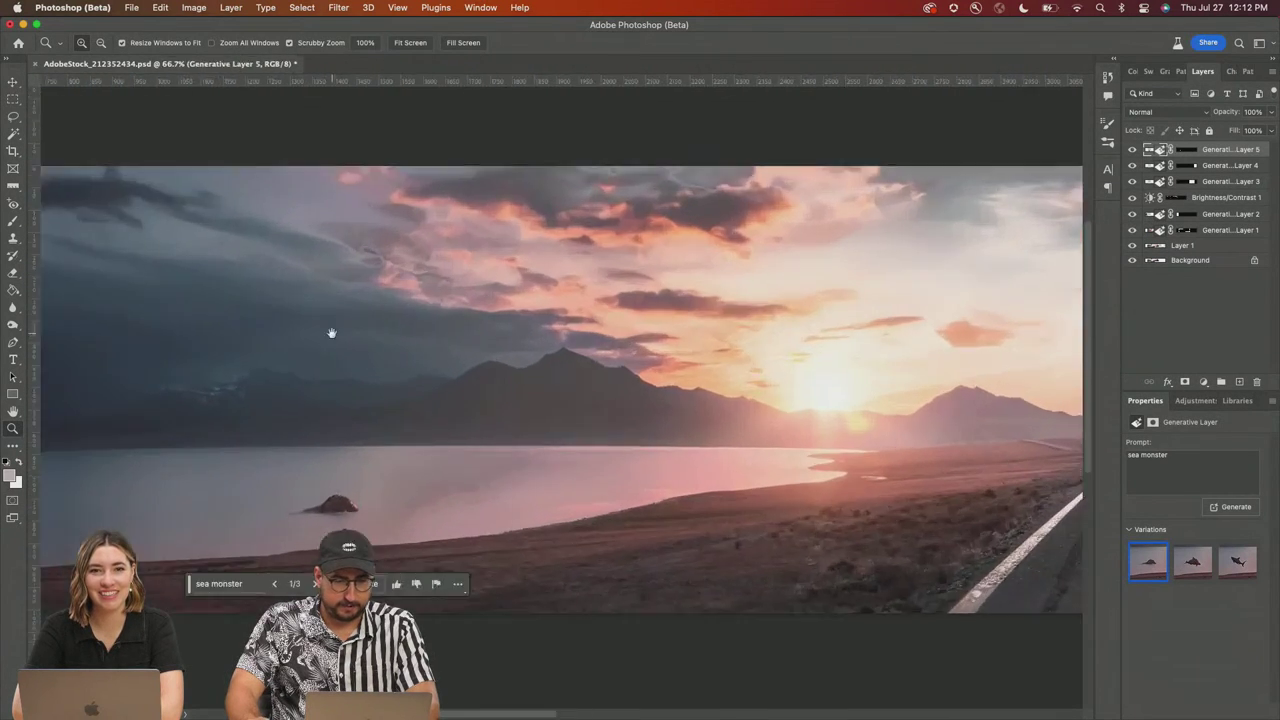
left_click_drag(332, 333, 420, 334)
Step: Lasso a broad patch of sky above the lake and generate "Flying alien saucer" in it, choosing the third variation
key("l")
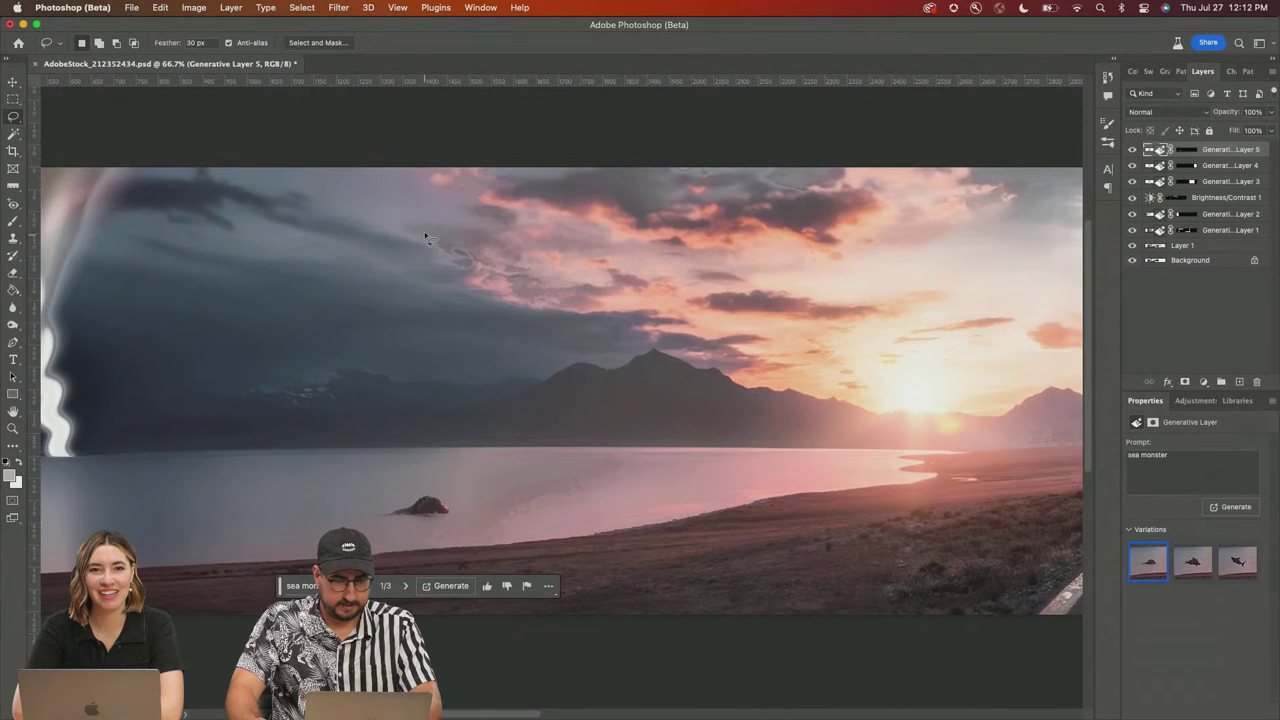
mouse_move(379, 244)
left_mouse_down()
mouse_move(310, 341)
mouse_move(492, 360)
mouse_move(561, 279)
mouse_move(460, 230)
mouse_move(455, 270)
left_mouse_up()
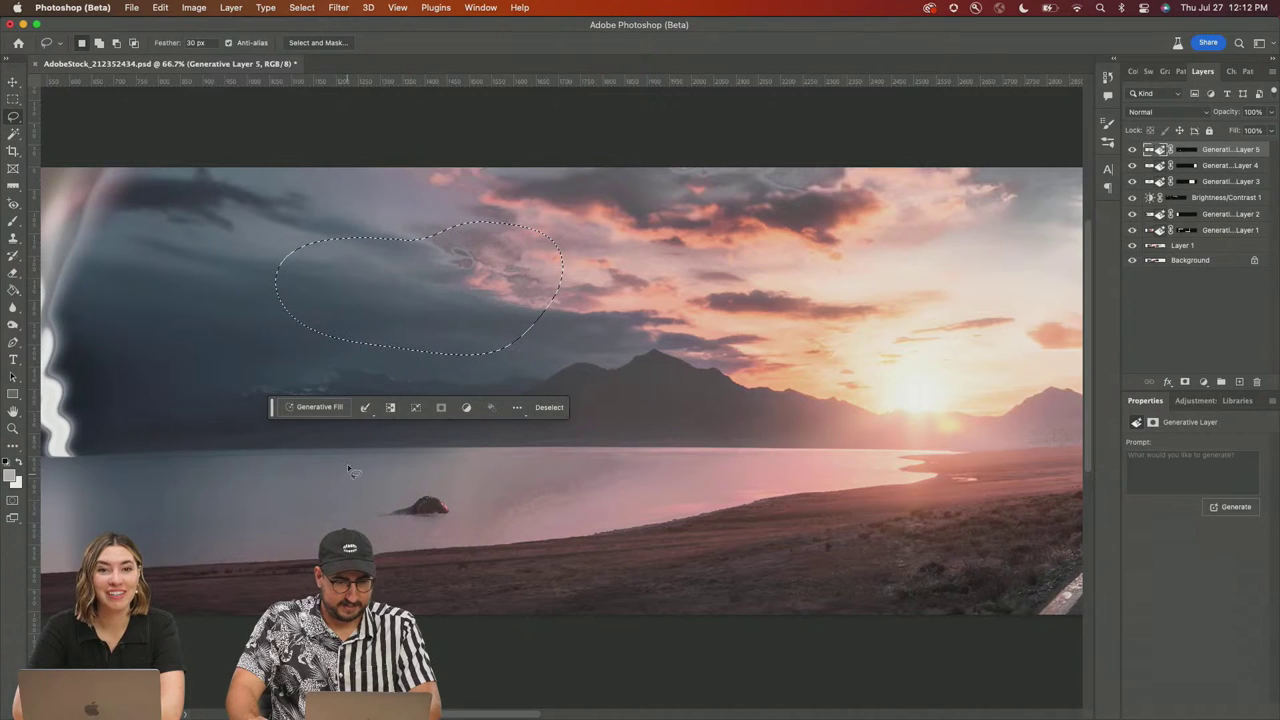
left_click(318, 407)
type("Flying al")
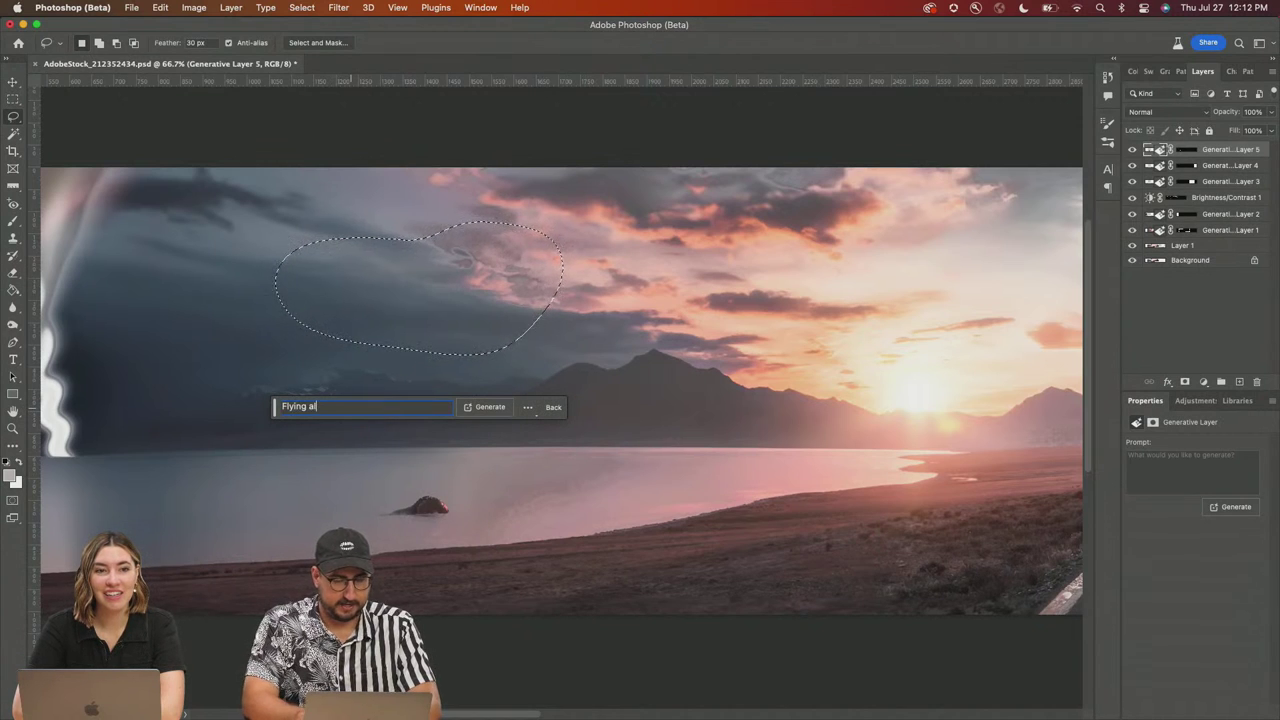
type("ien saucer")
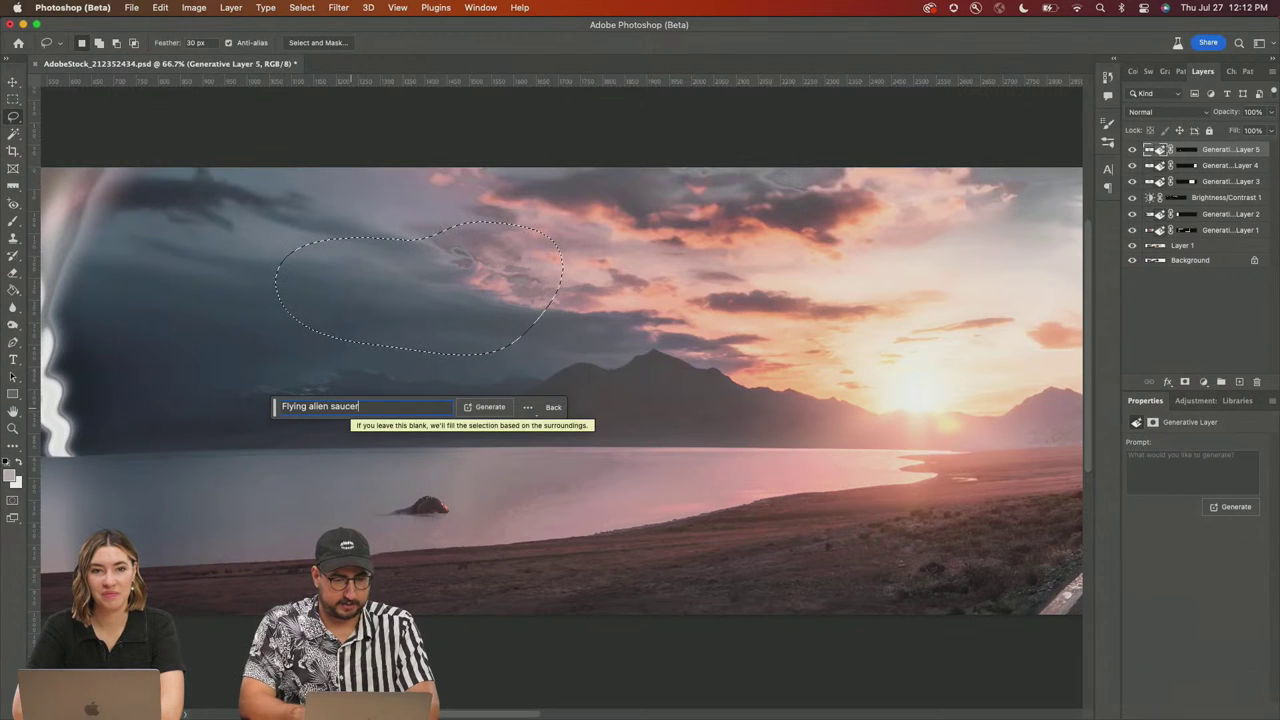
key("Return")
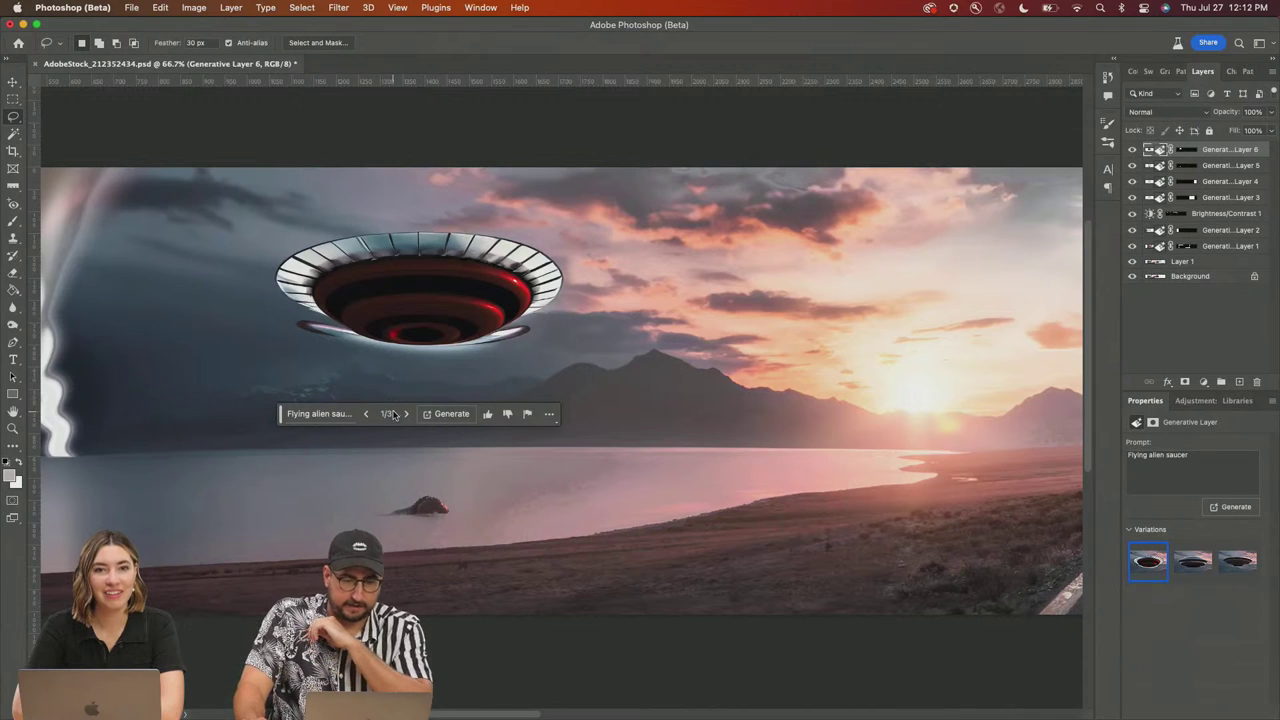
left_click(406, 414)
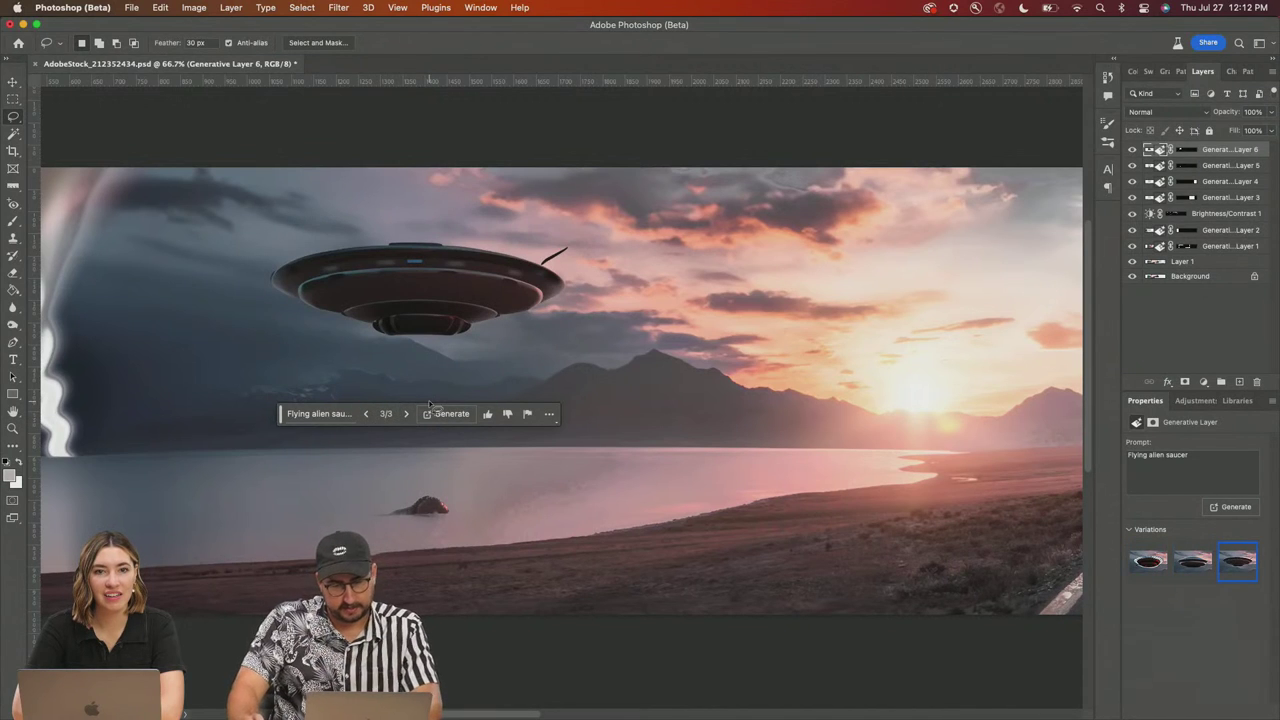
Step: Review the panorama from the tornado and flying saucer across to the covered wagon, with the contextual task bar moved off the image
key("z")
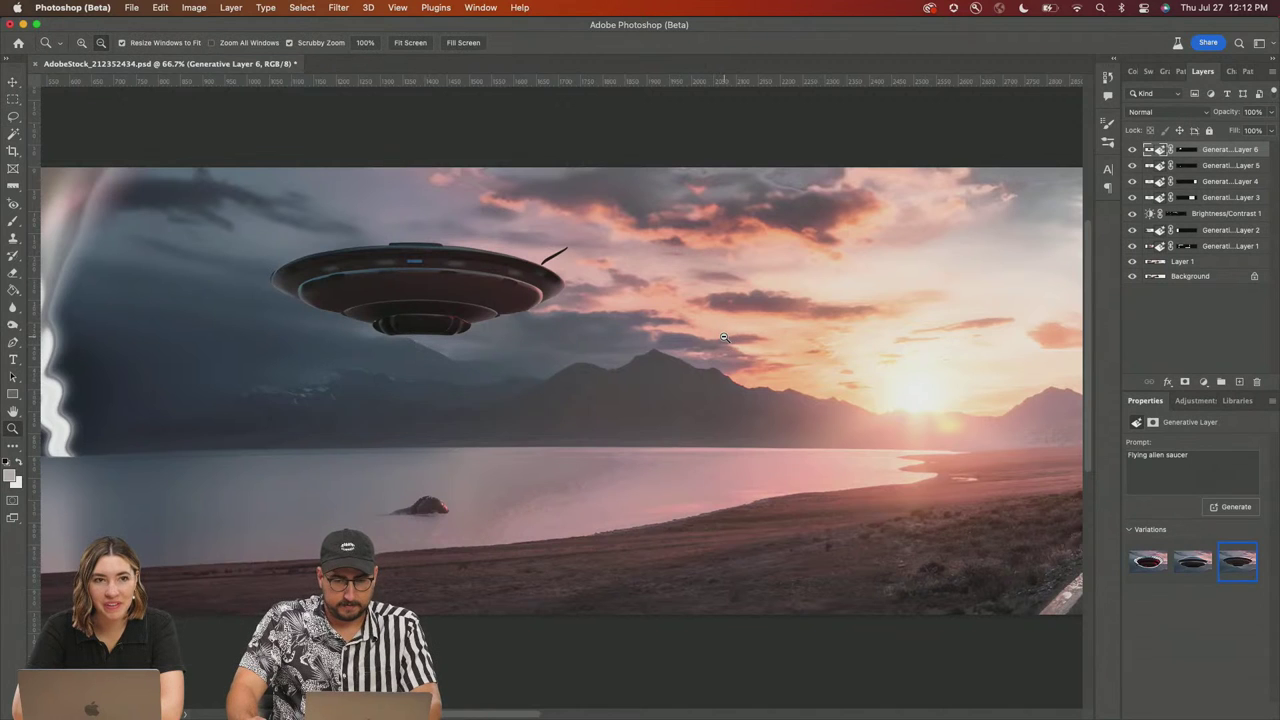
left_click(725, 336, "alt")
left_click(715, 390, "alt")
scroll(715, 390, "right", 3)
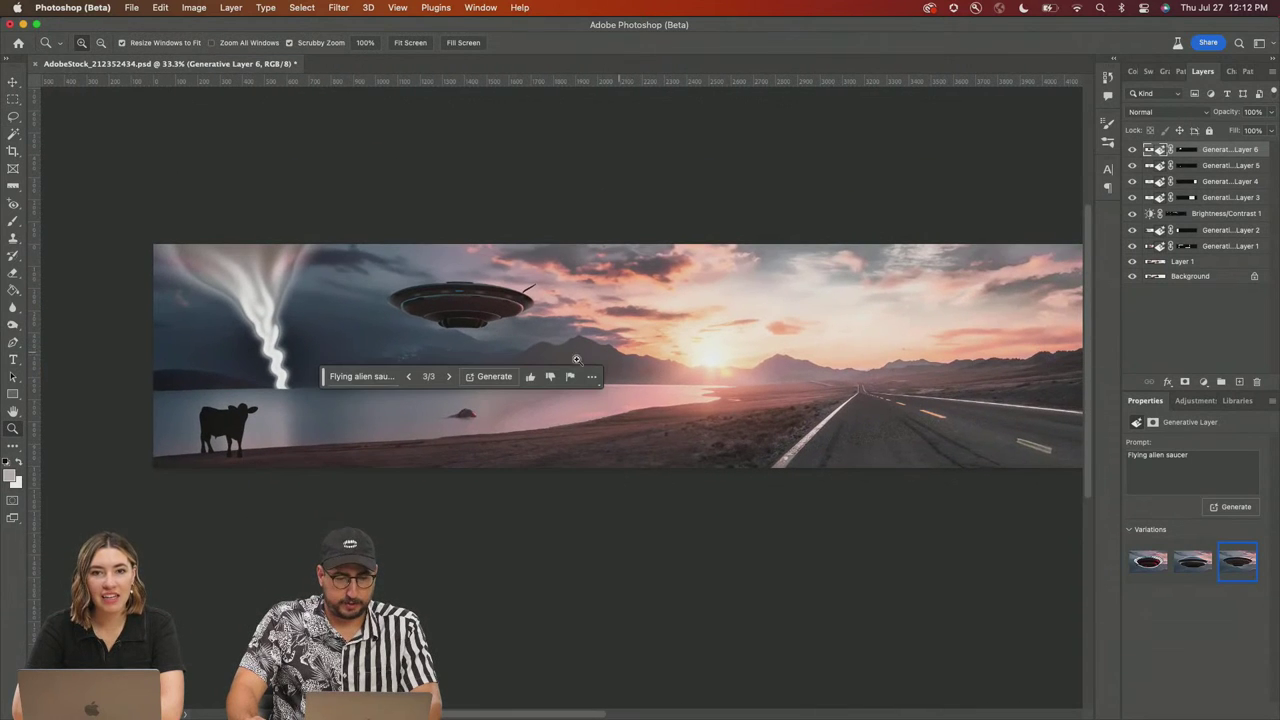
left_click_drag(330, 380, 438, 146)
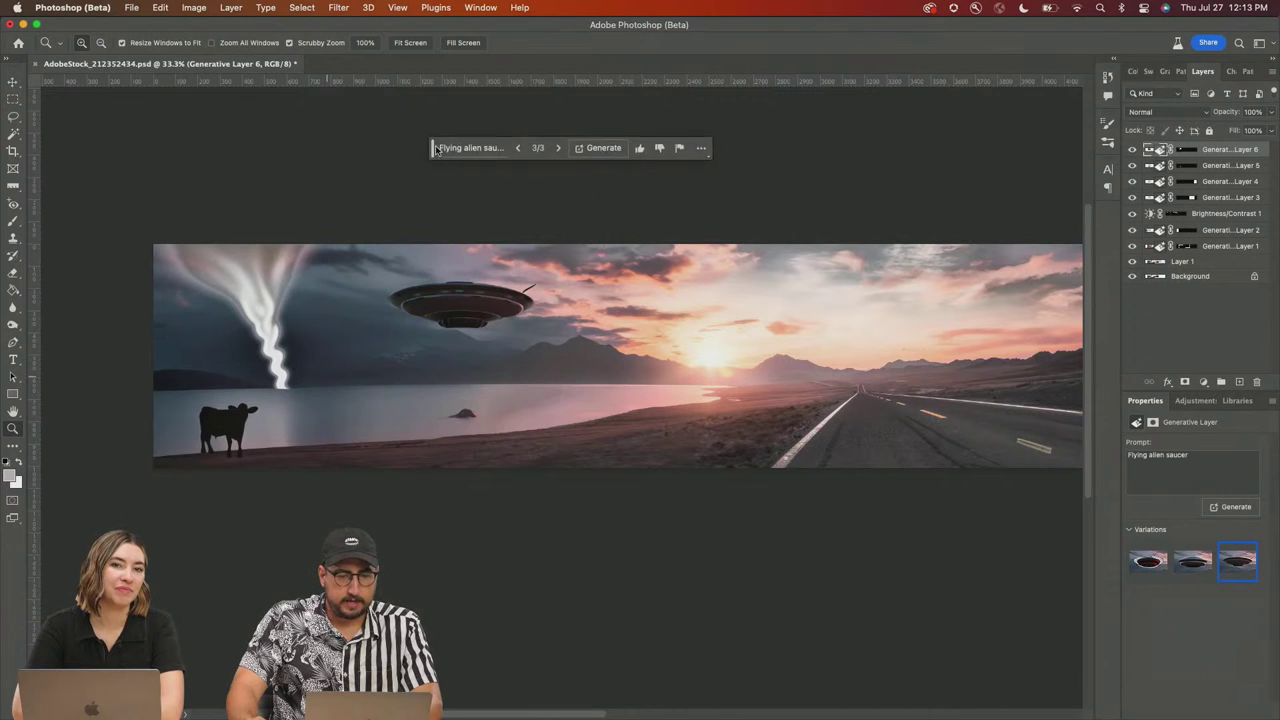
scroll(488, 316, "right", 2)
left_click_drag(488, 316, 485, 312)
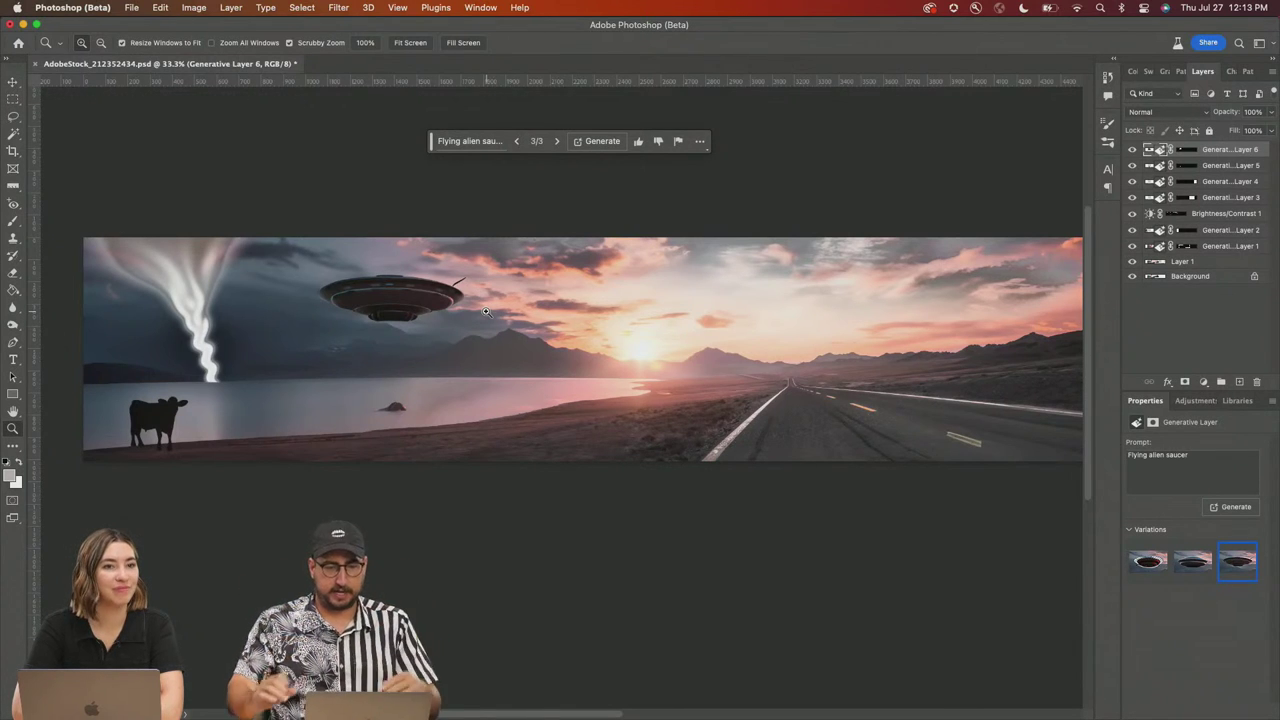
left_click_drag(835, 315, 780, 336)
left_click_drag(451, 331, 543, 340)
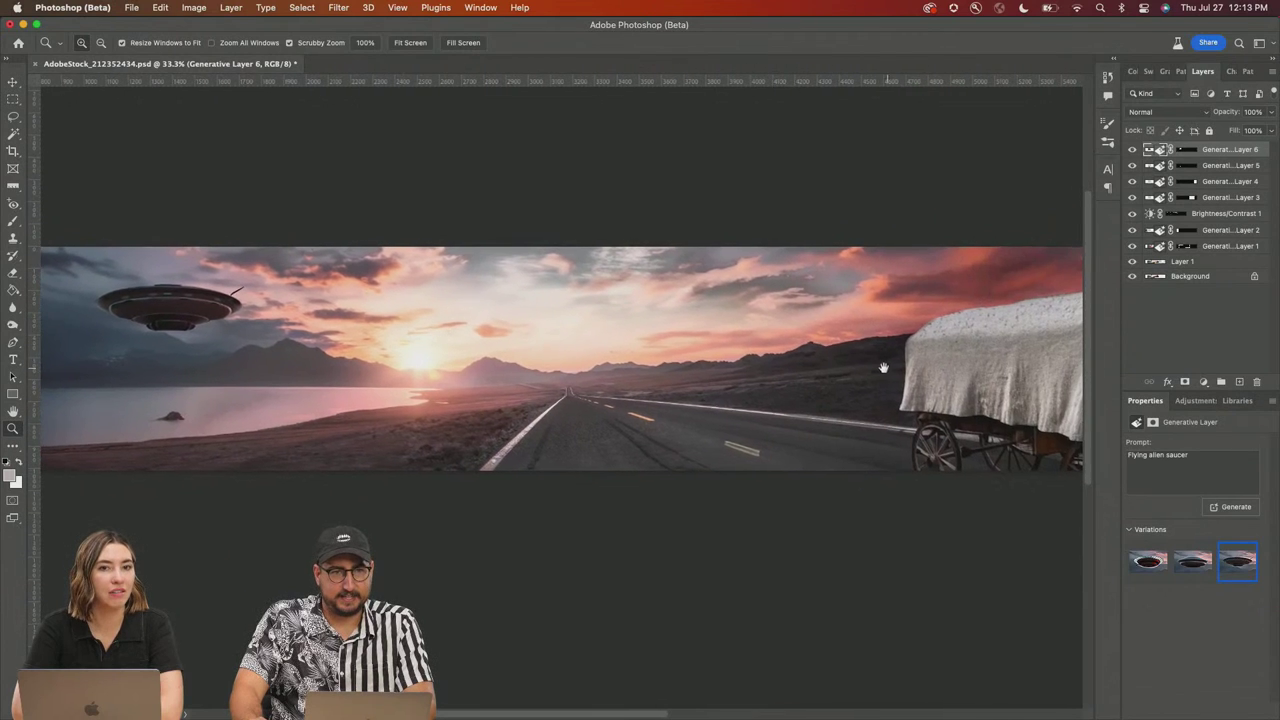
left_click_drag(887, 367, 429, 363)
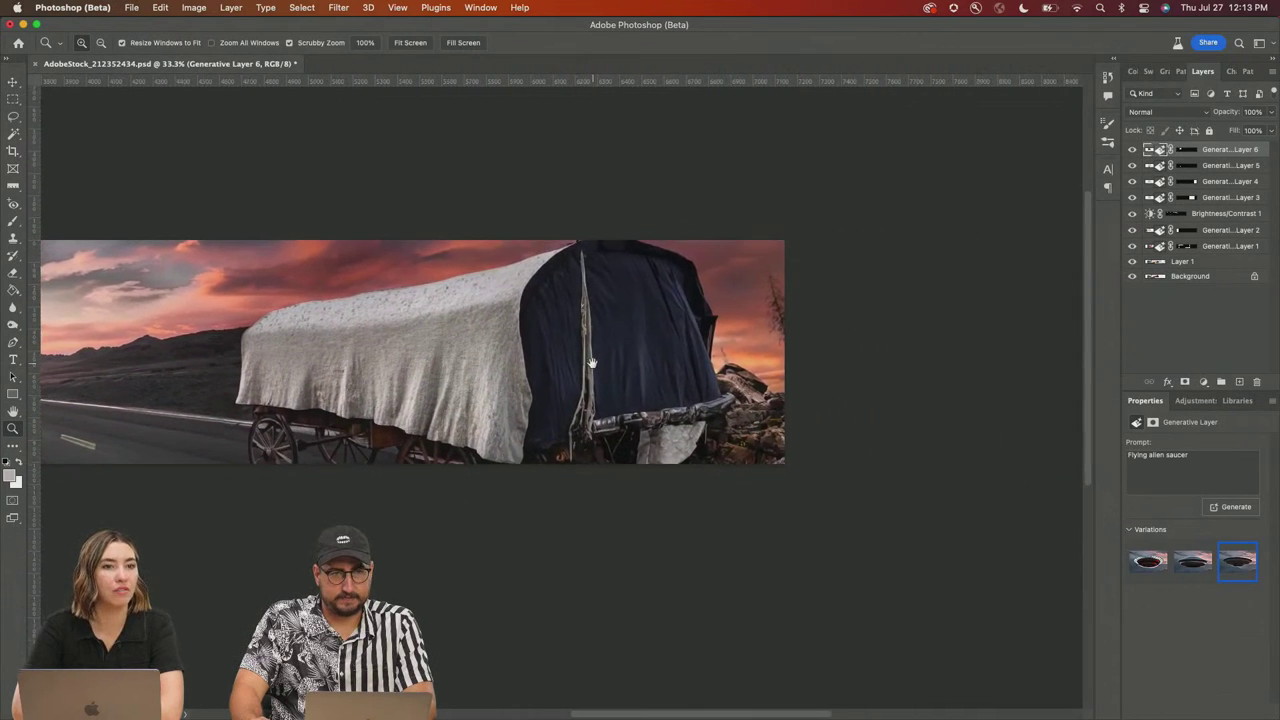
left_click_drag(687, 350, 599, 356)
Step: Extend the canvas past the covered wagon using Generative Expand with the prompt "river next to a trail wilderness"
key("c")
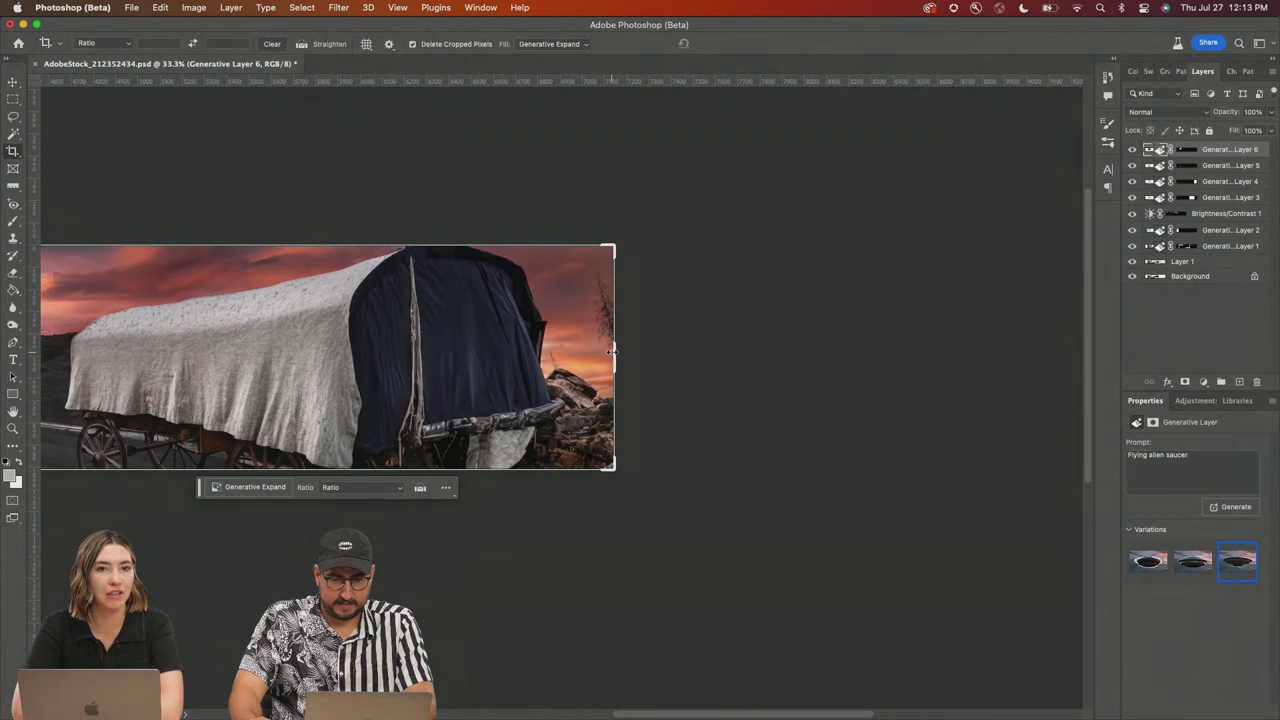
left_click_drag(614, 350, 808, 355)
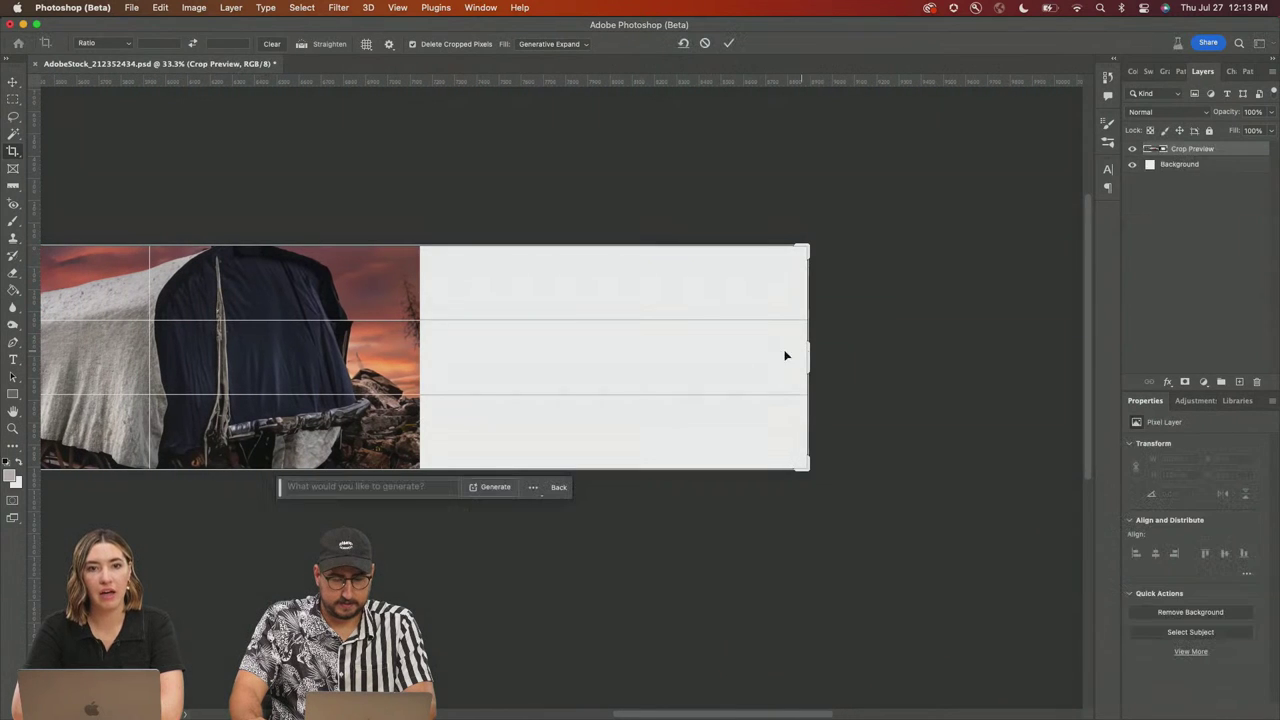
type("river")
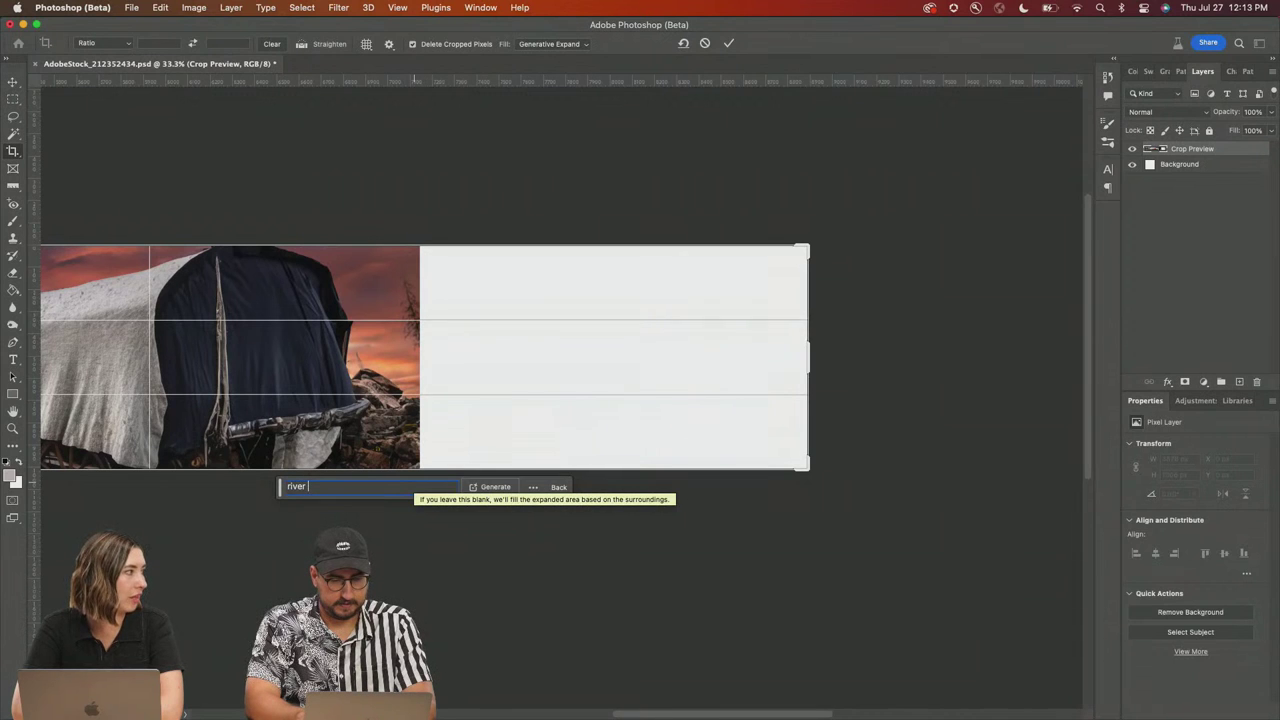
type("next to a trail wilderness")
key("Return")
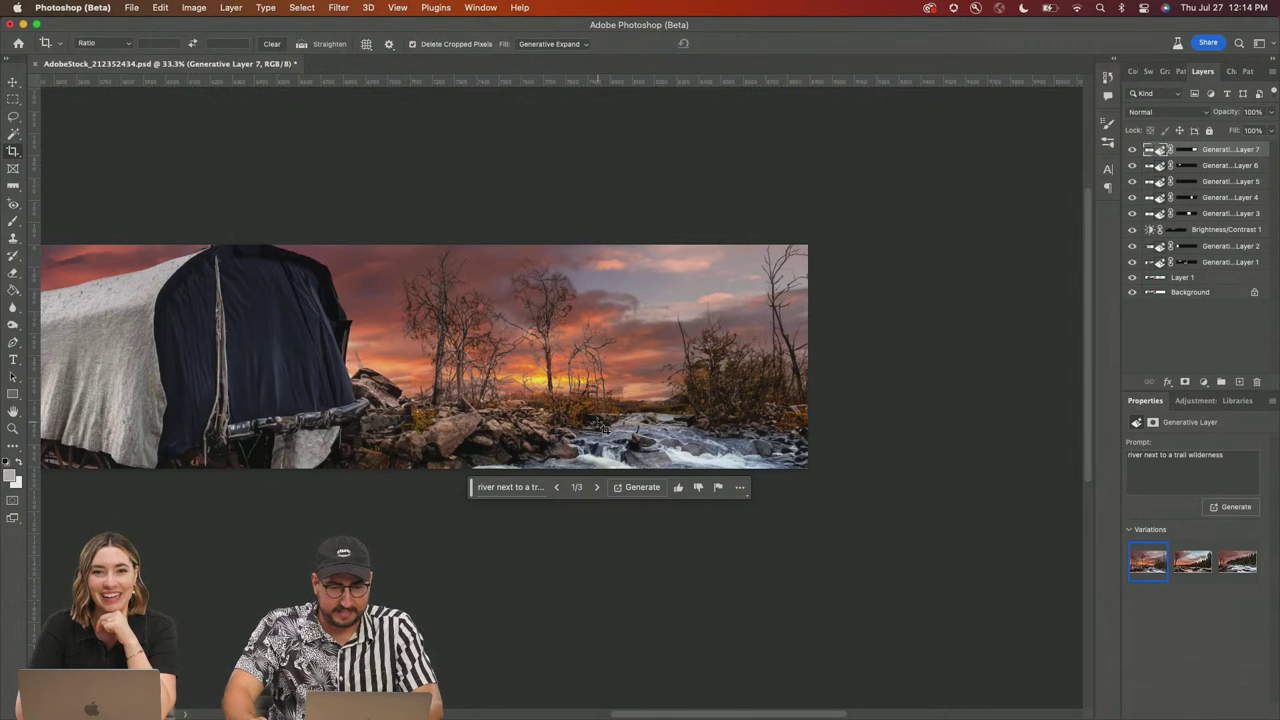
Step: Review the river extension beside the wagon and the entire panorama back to the tornado and cow
left_click_drag(475, 337, 457, 357)
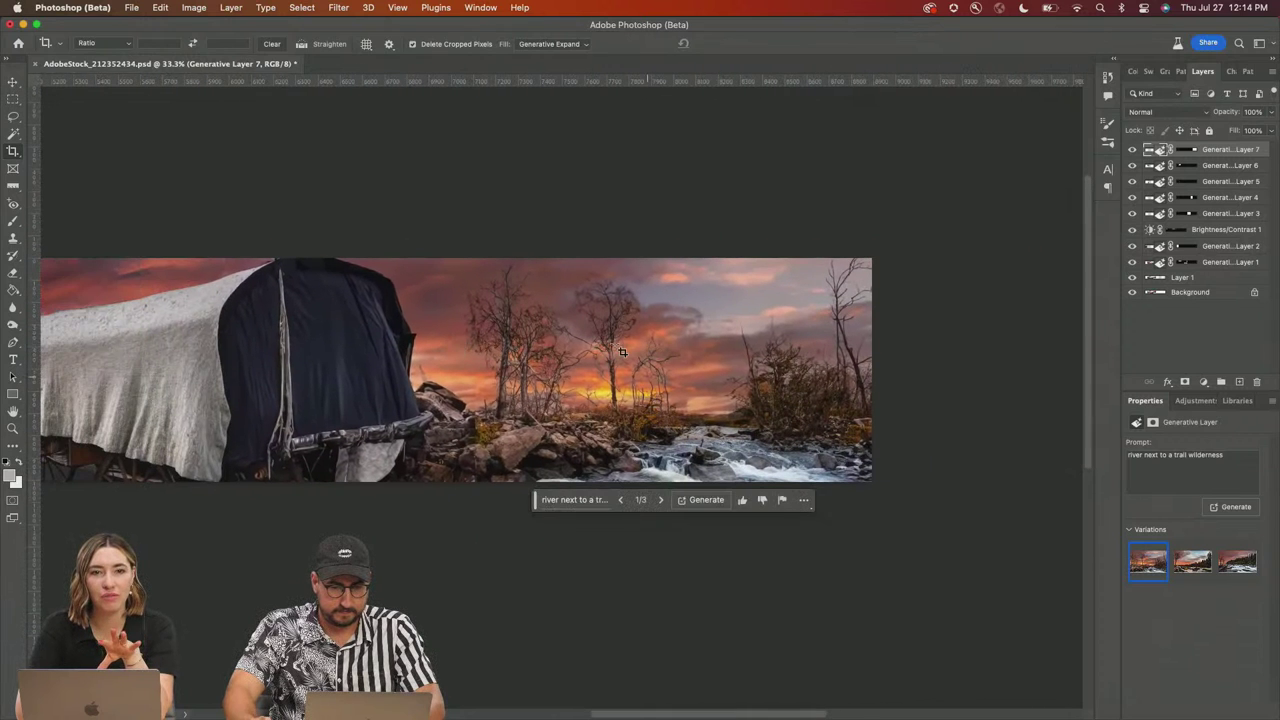
key("z")
left_click(492, 354, "alt")
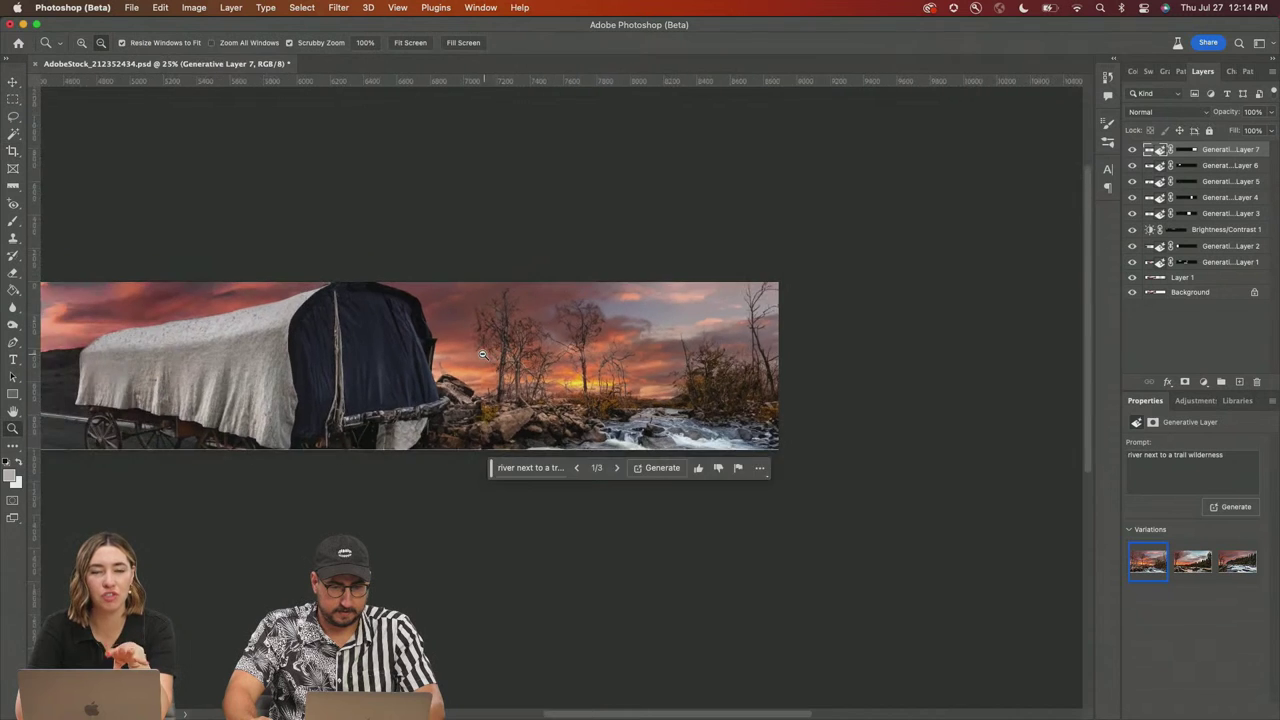
left_click(486, 354, "alt")
left_click(481, 354, "alt")
left_click_drag(482, 354, 699, 374)
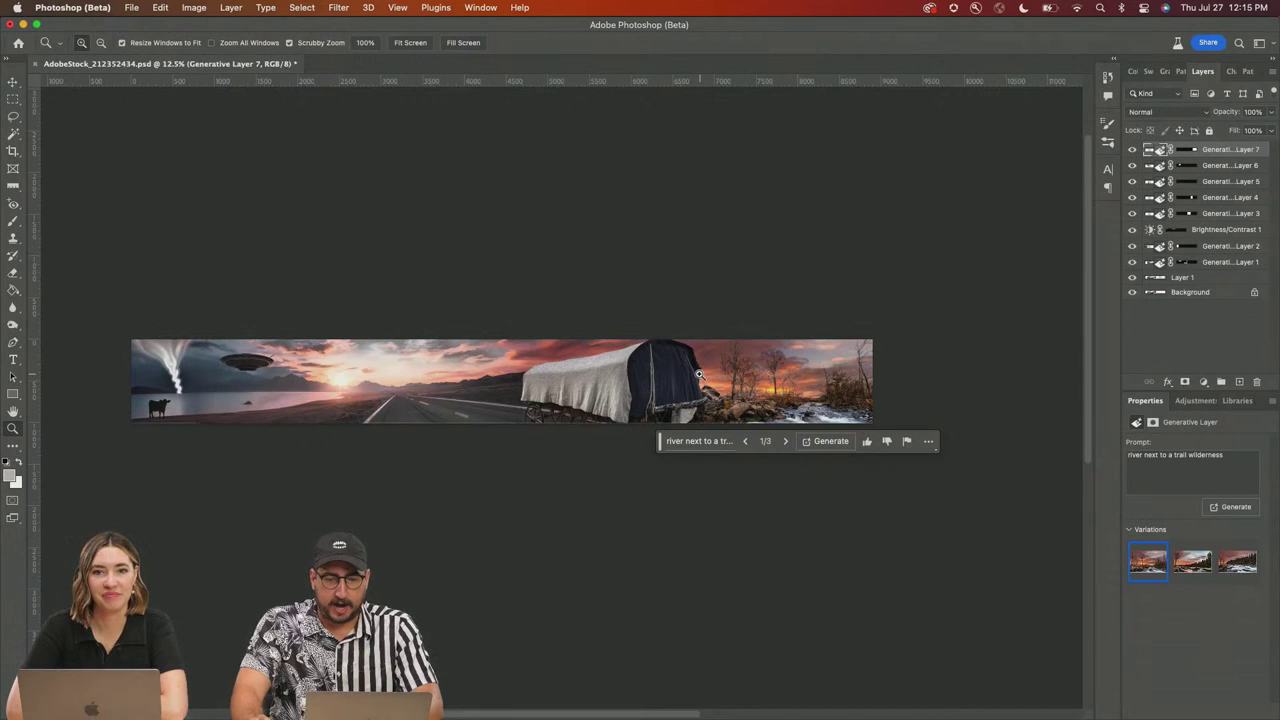
Step: Extend the canvas well past the river using Generative Expand with the prompt "mountain forest covered in snow winter blue and white"
left_click_drag(855, 362, 491, 372)
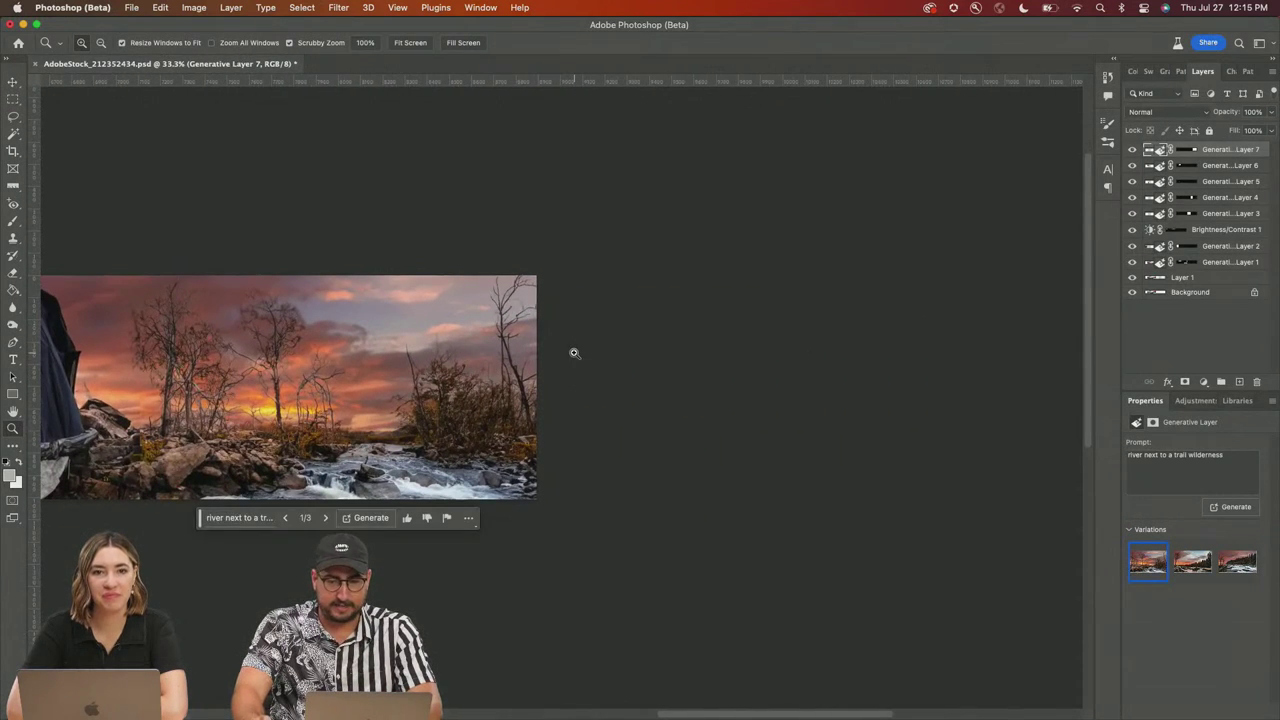
key("c")
left_click_drag(540, 386, 880, 396)
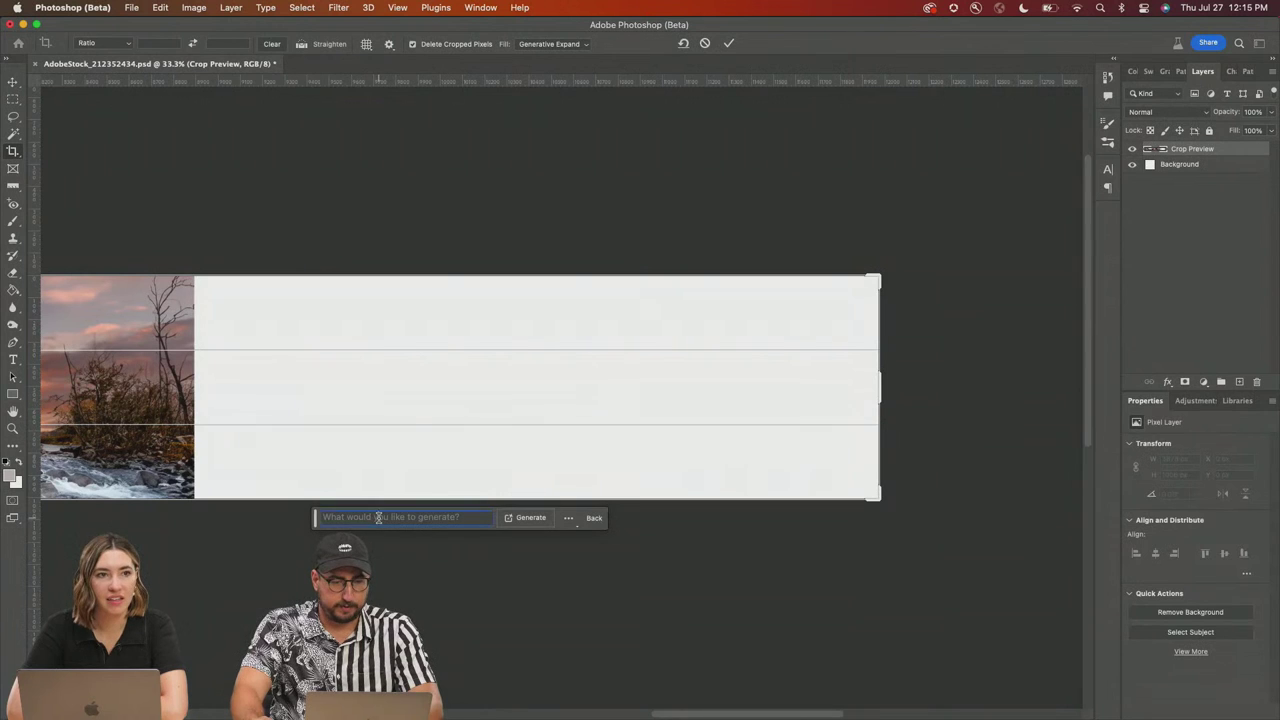
type("mountain fore")
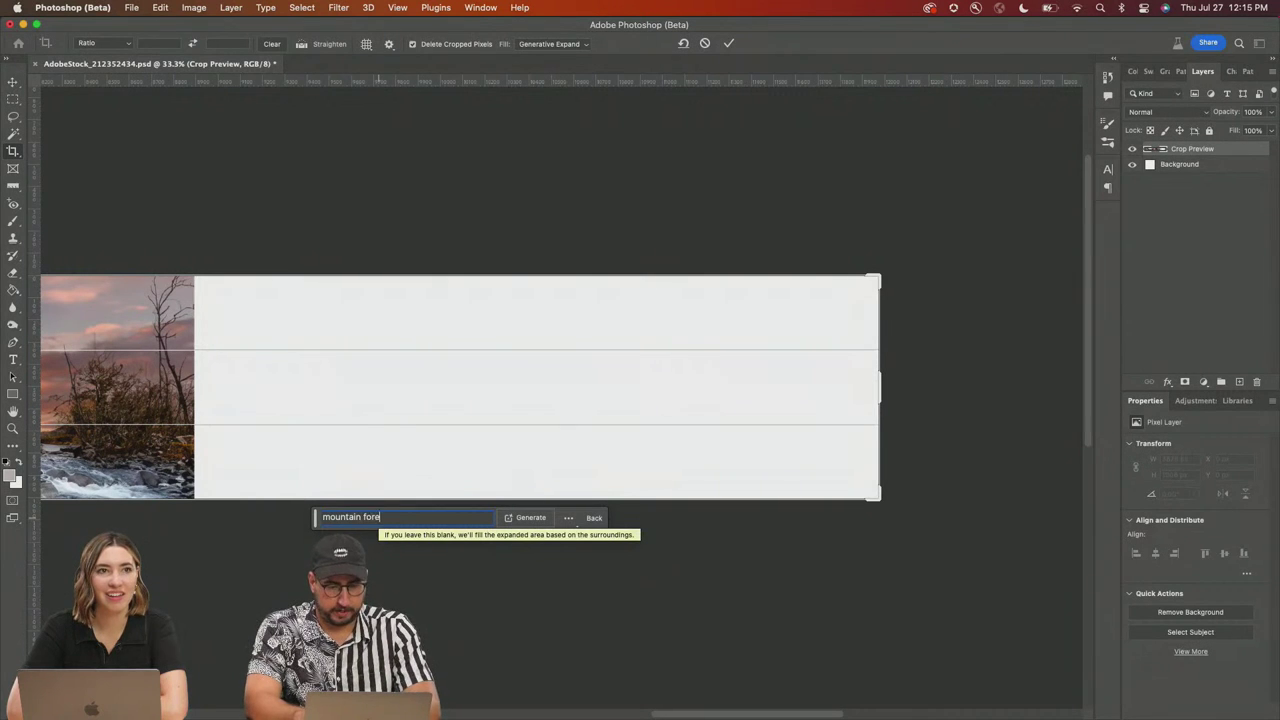
type("d in ")
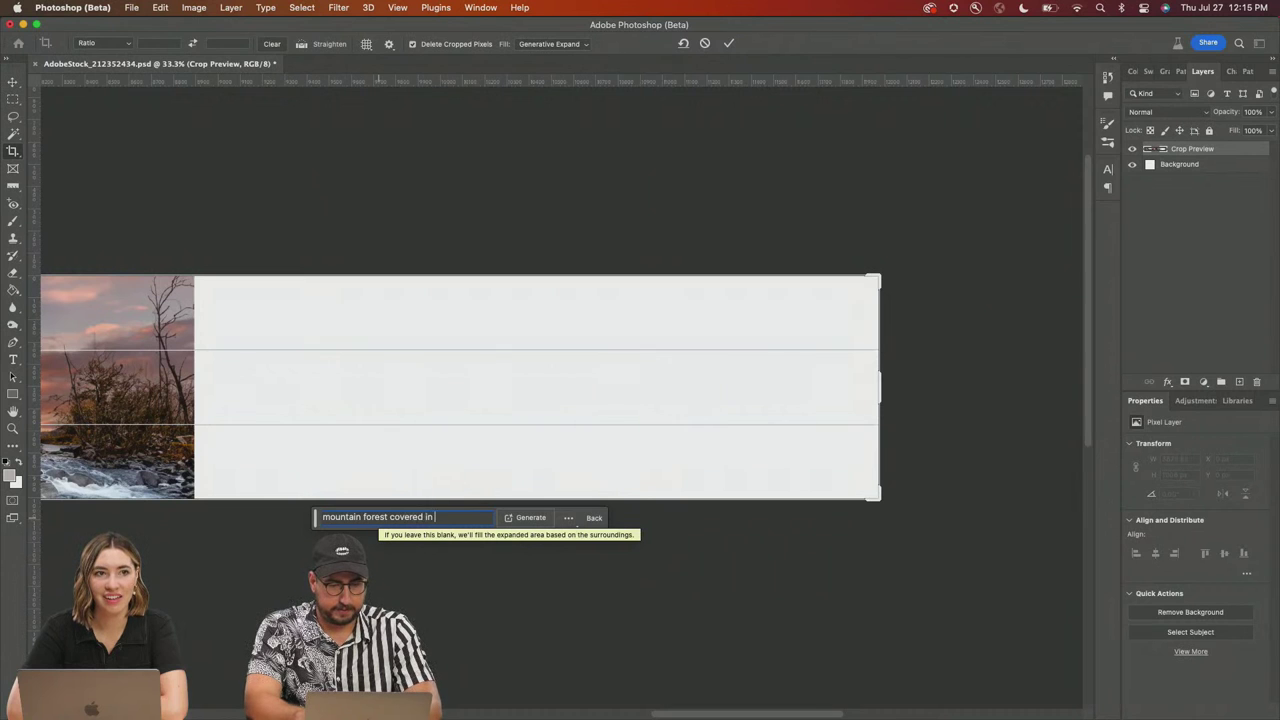
type("snow winter blu")
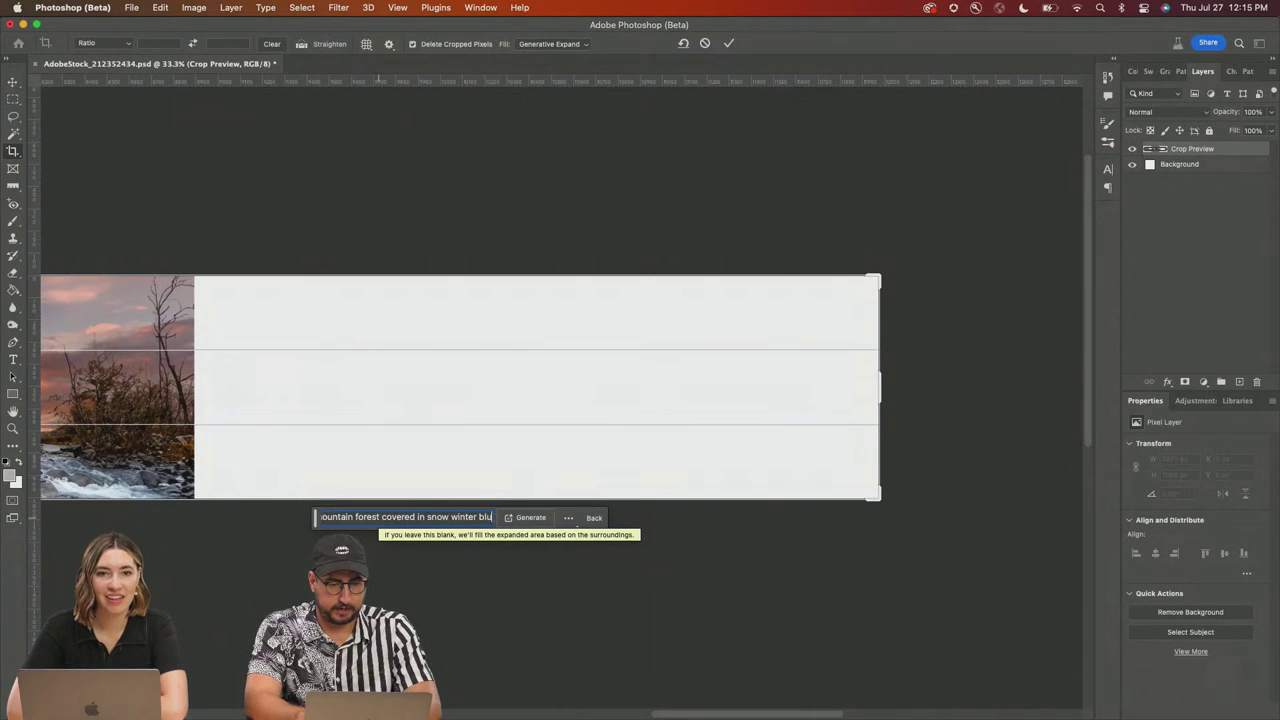
type("e and white")
key("Return")
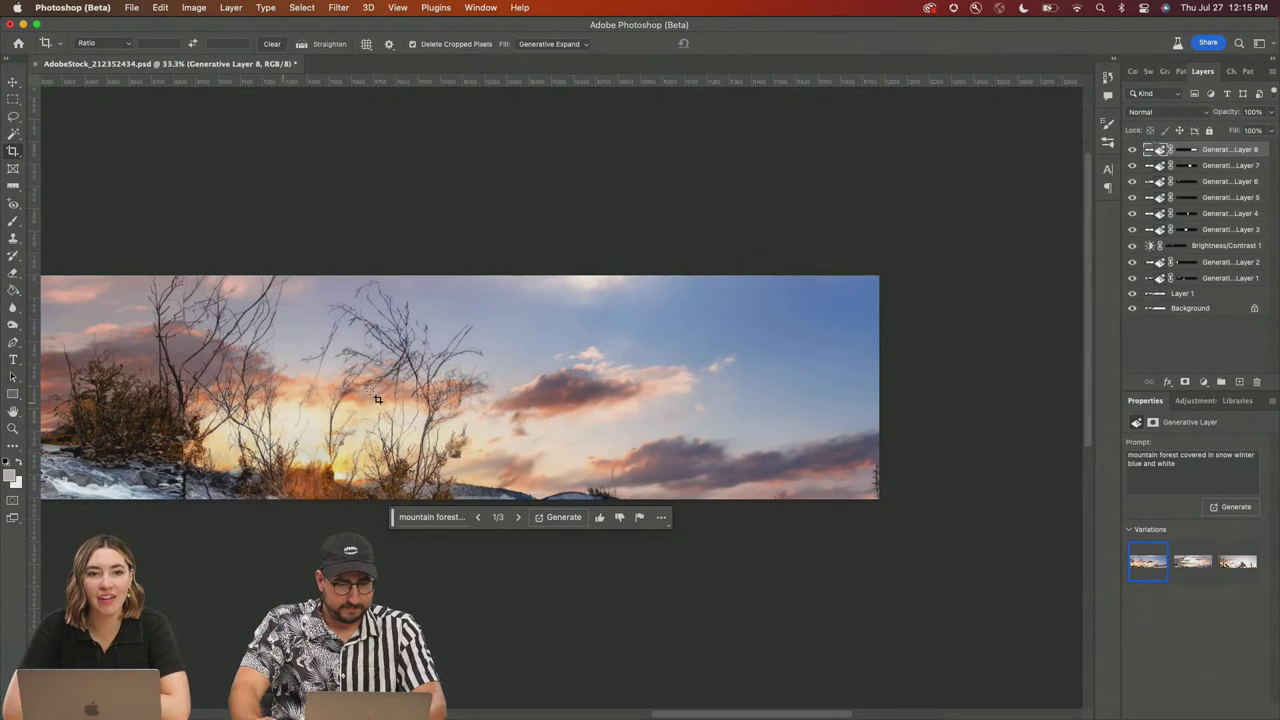
Step: View the sunset sky extension full screen and enlarged to check the generated trees and clouds
key("f")
key("f")
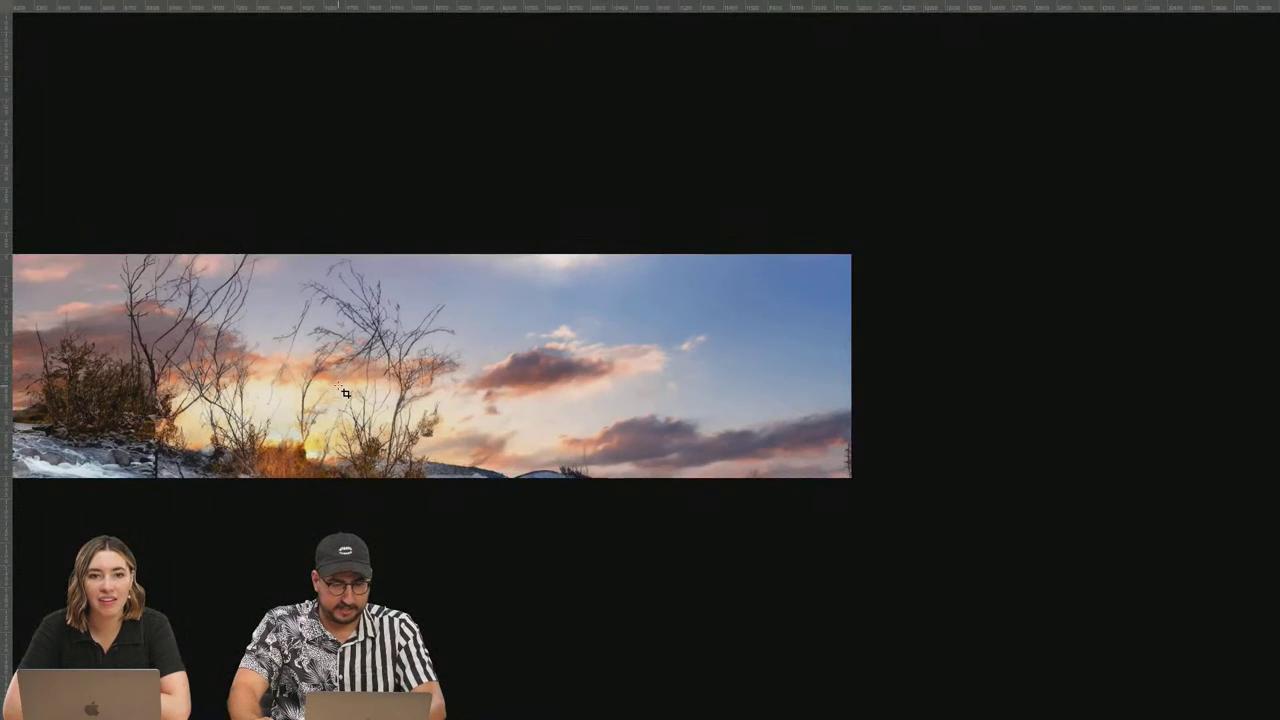
key("z")
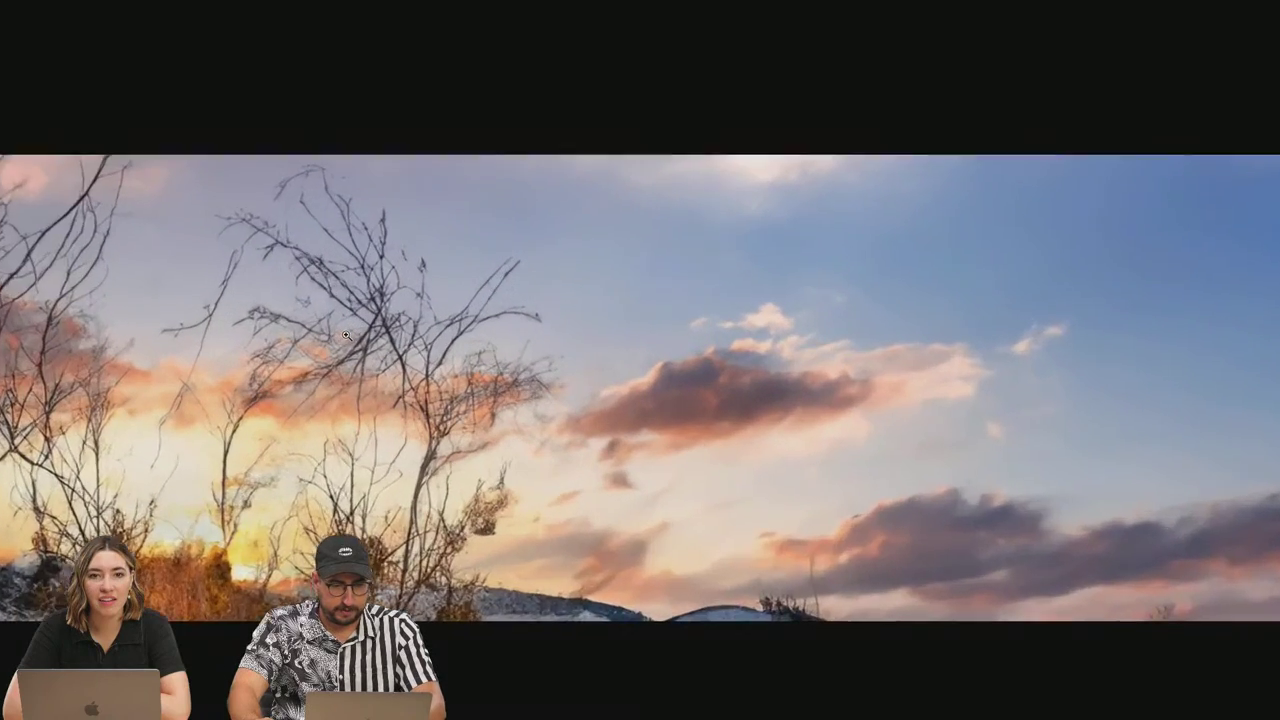
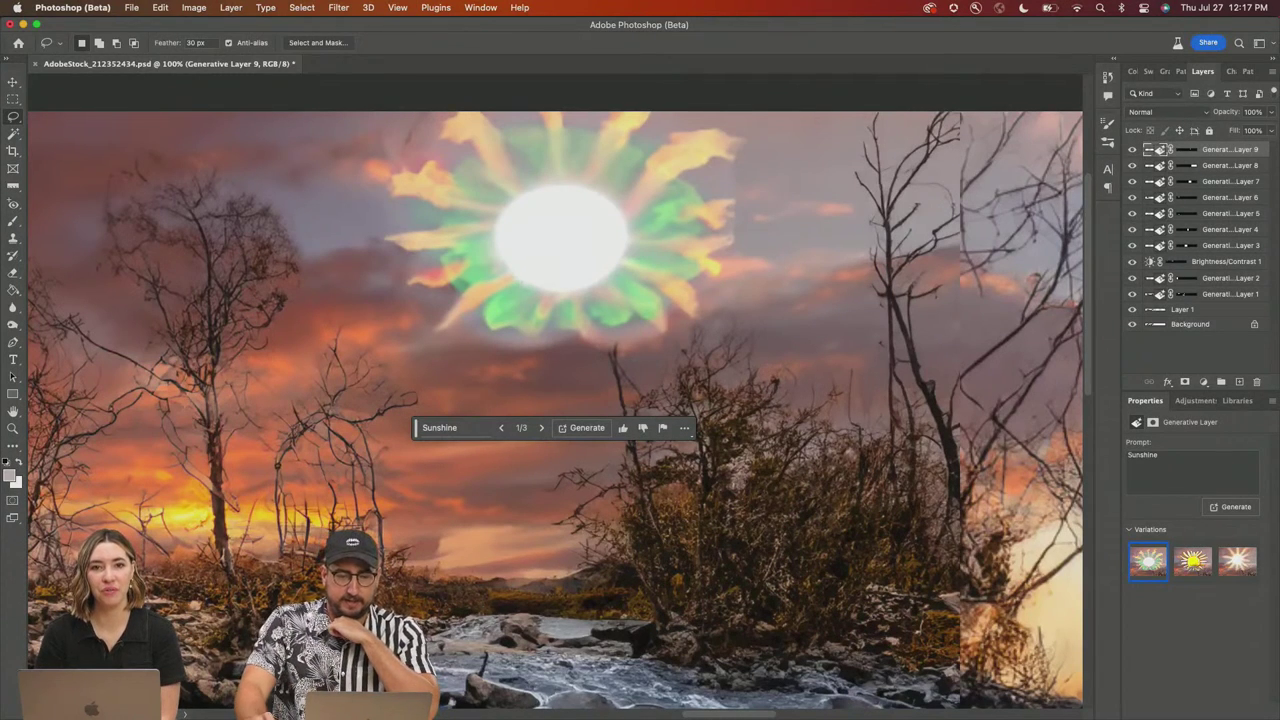
Step: Choose the third "Sunshine" variation, the white starburst sun, and set its layer's fill to 50%
left_click(1238, 562)
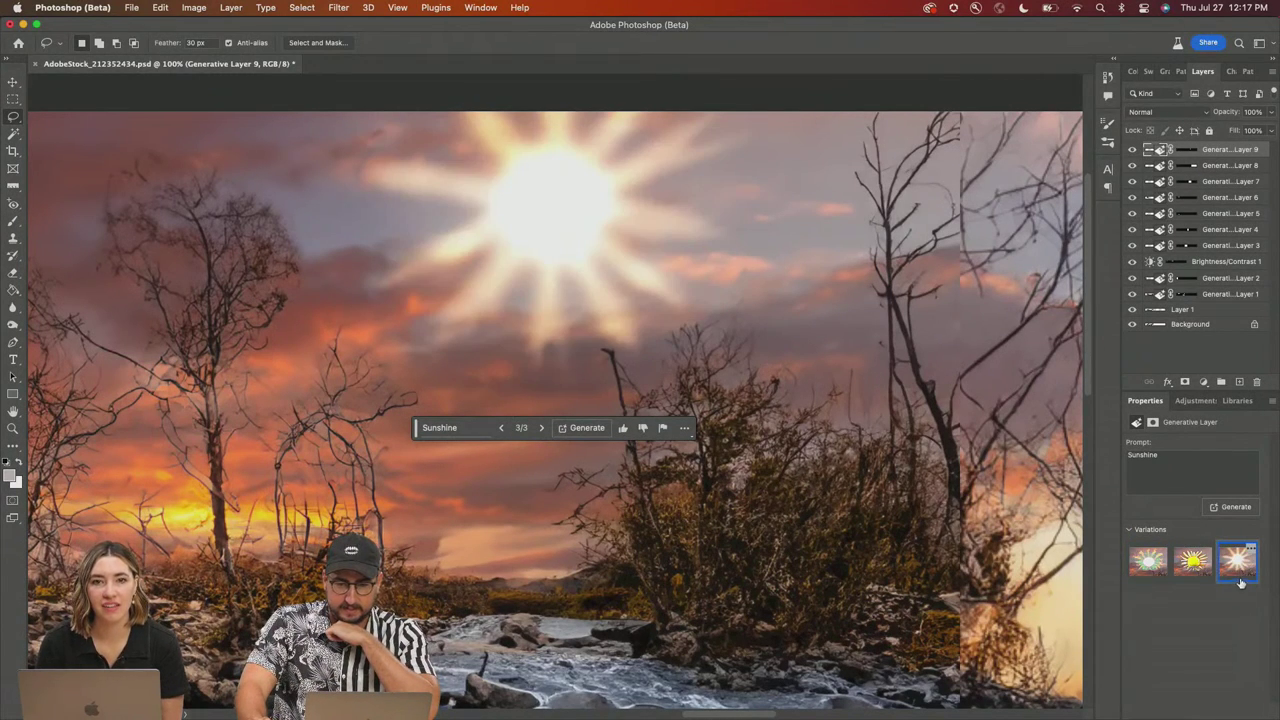
left_click(1252, 130)
type("30")
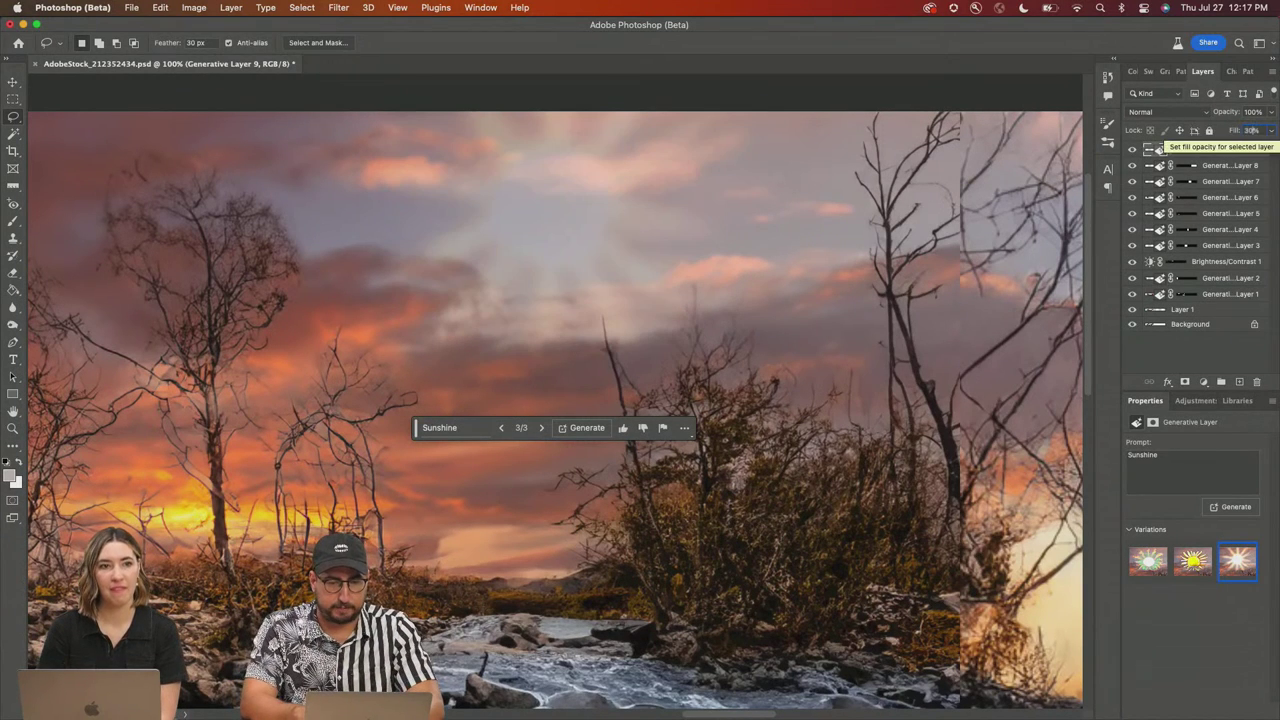
key("shift+Up")
key("shift+Up")
key("shift+Up")
key("shift+Up")
key("shift+Up")
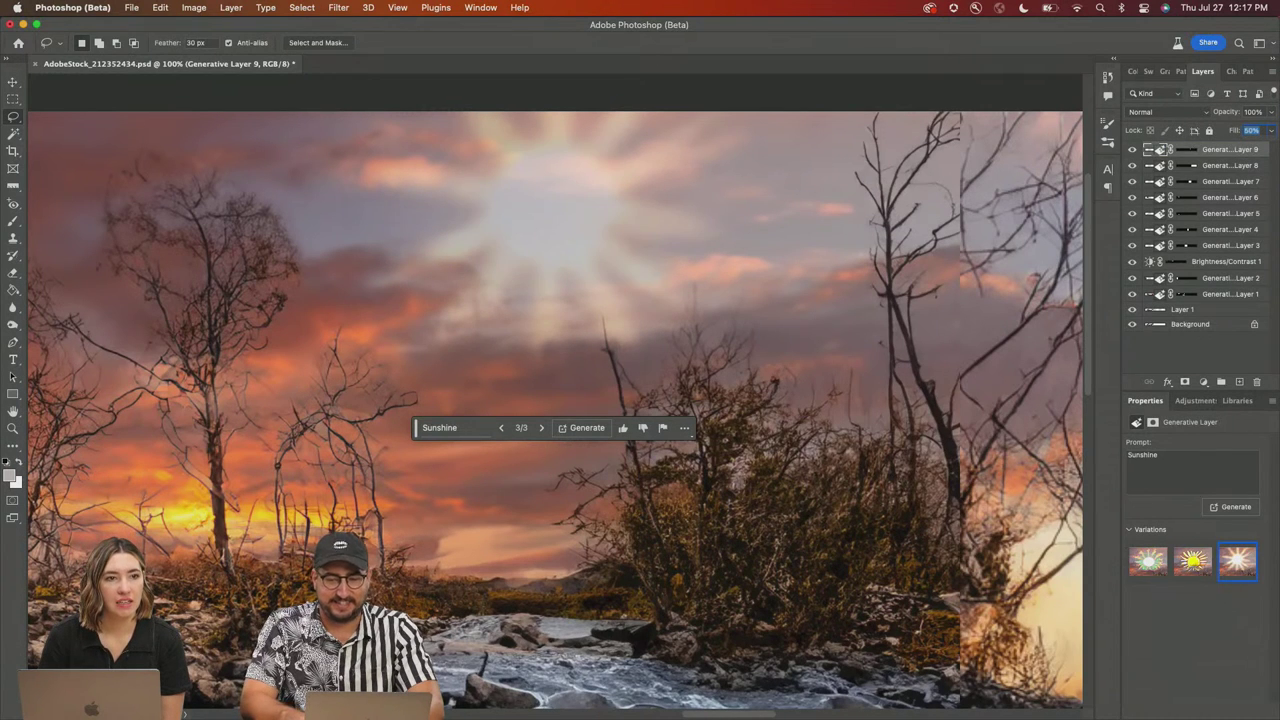
key("Return")
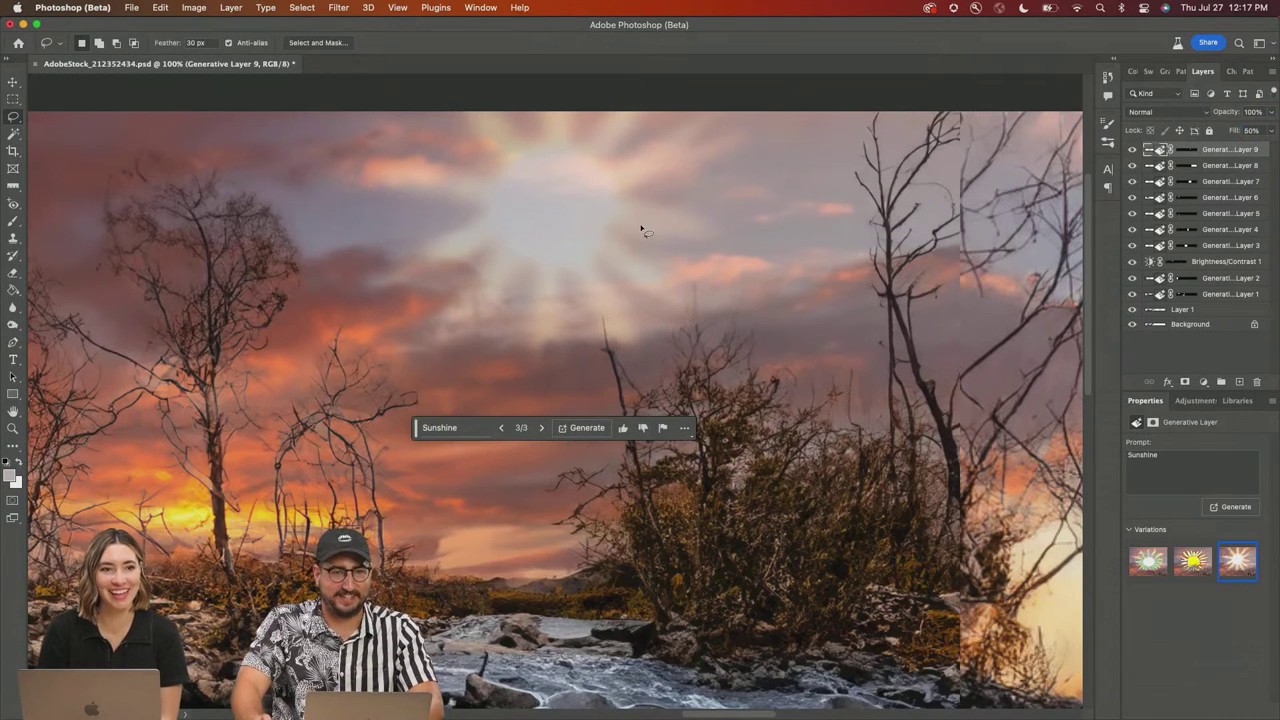
Step: Review the panorama from the softened sun above the river back past the wagon to the tornado and cow
key("z")
left_click(508, 334, "alt")
left_click(508, 334, "alt")
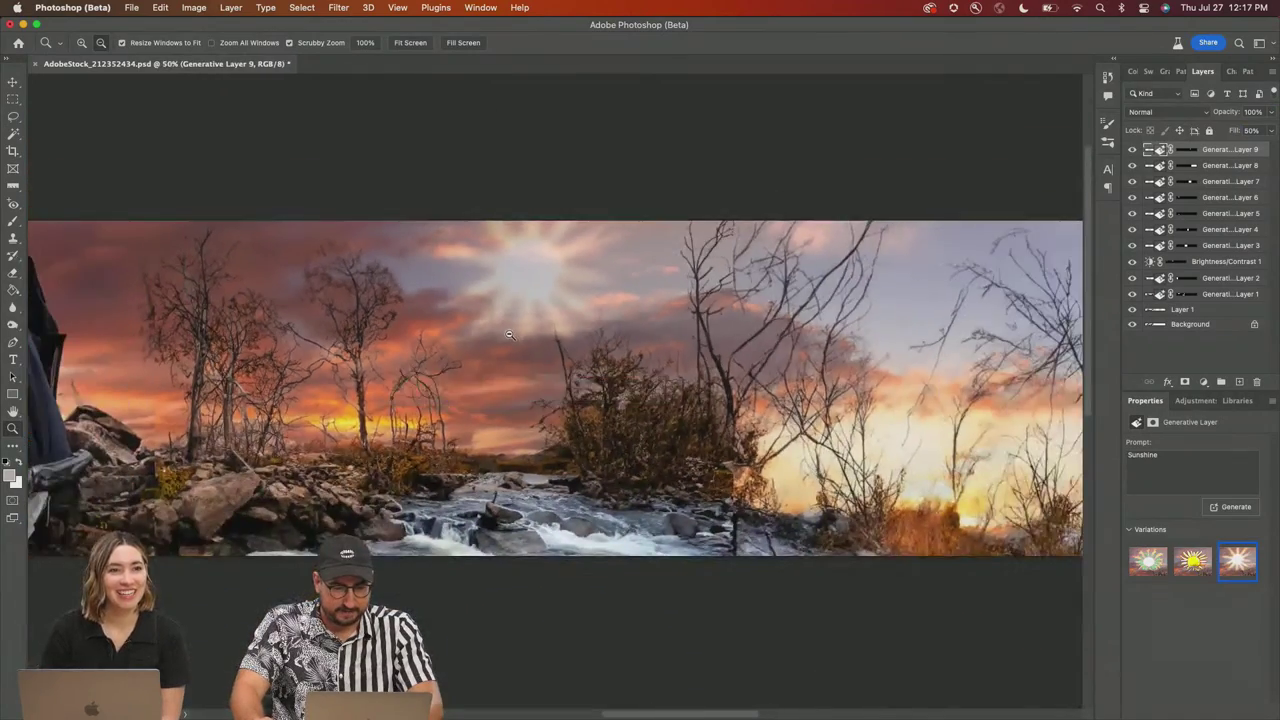
left_click(510, 335, "alt")
left_click_drag(510, 335, 945, 305)
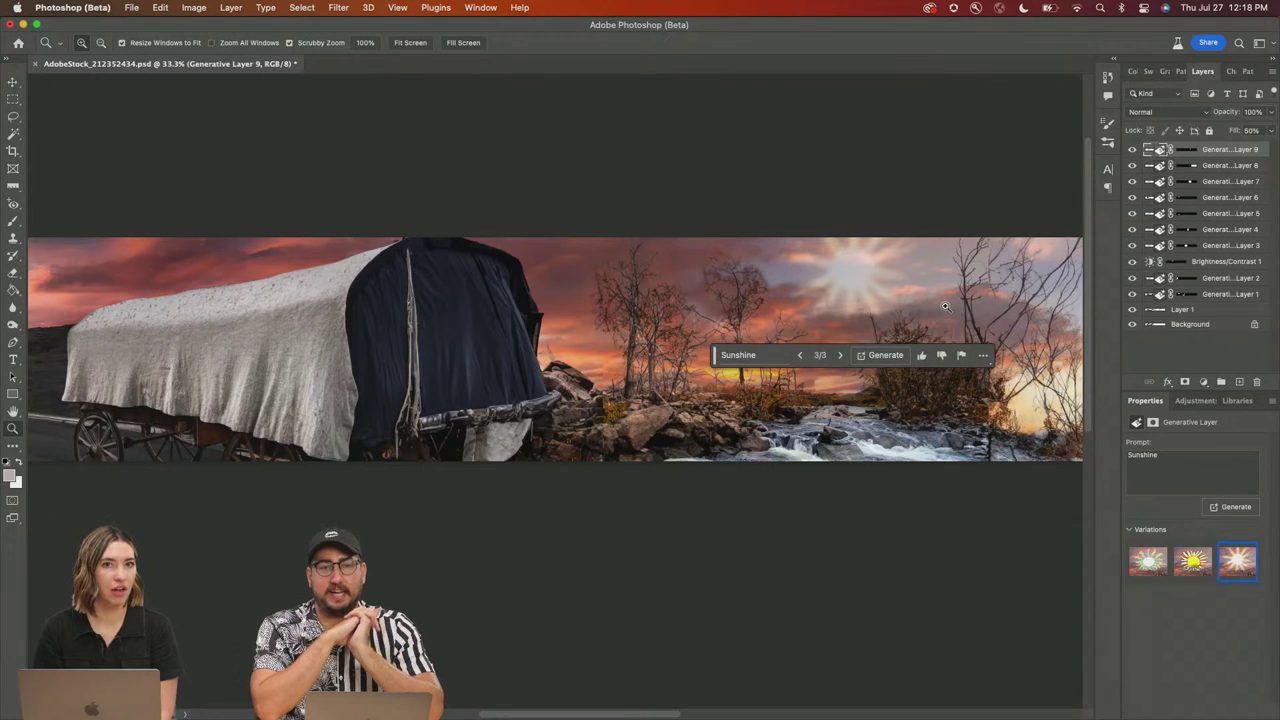
left_click_drag(760, 281, 576, 285)
scroll(576, 285, "left", 20)
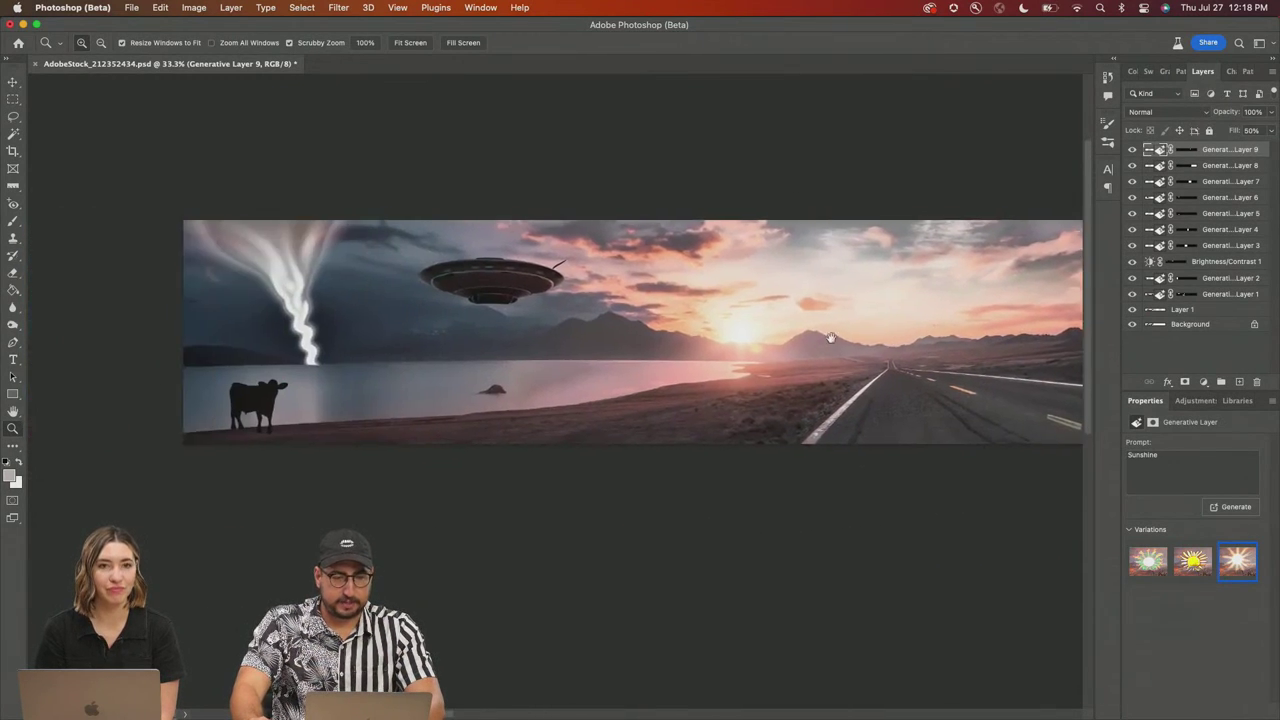
scroll(645, 333, "left", 5)
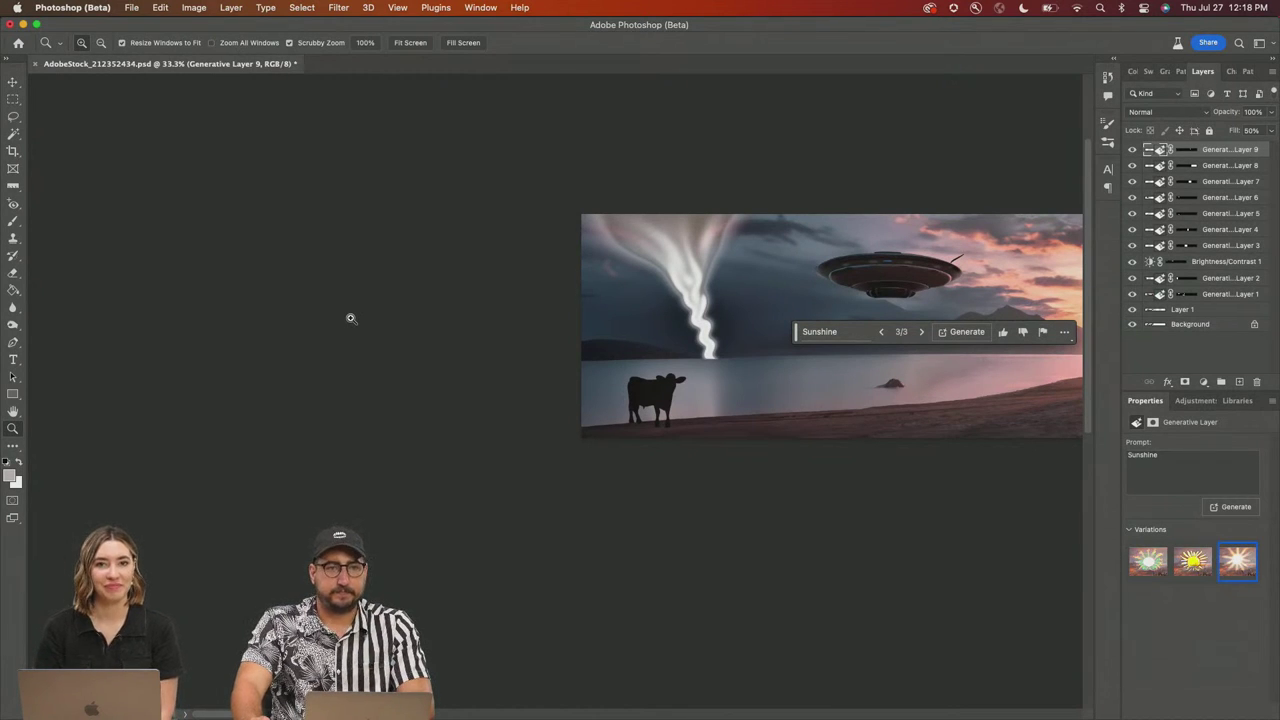
Step: Extend the canvas past the cow and tornado using Generative Expand with the prompt "neighborhood of houses", keeping the third variation
key("c")
left_click_drag(580, 313, 444, 313)
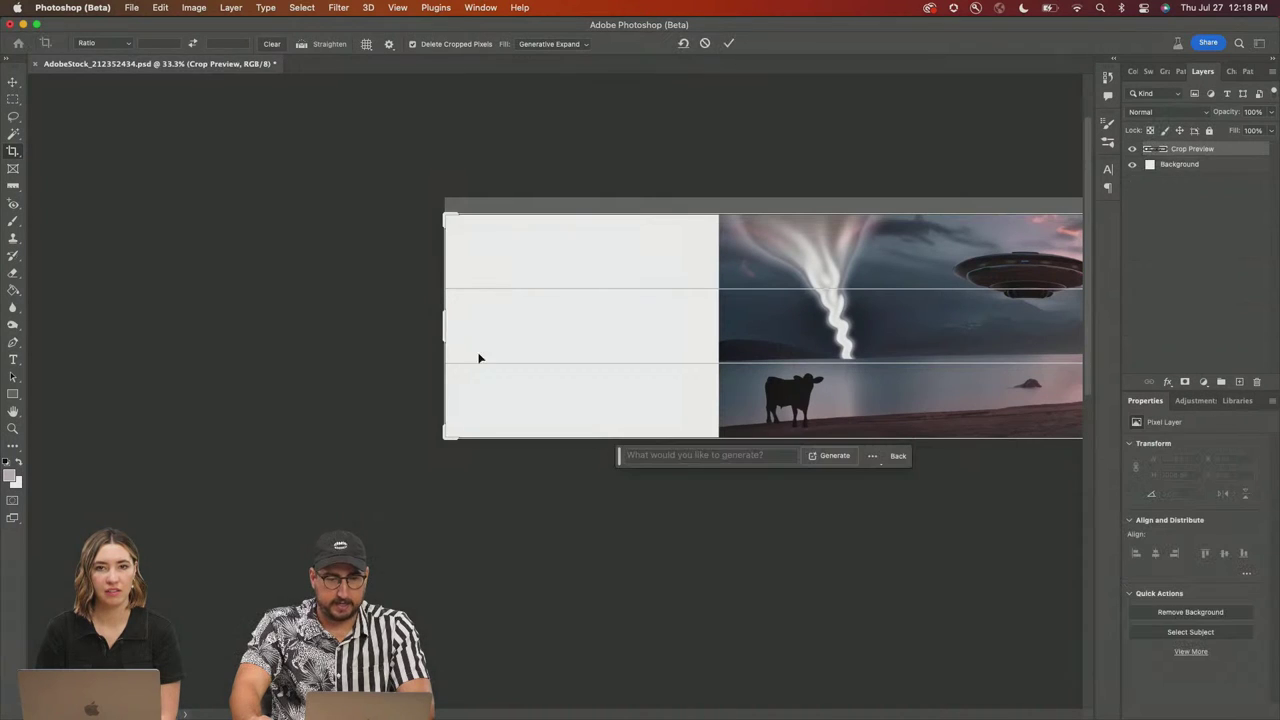
type("ne")
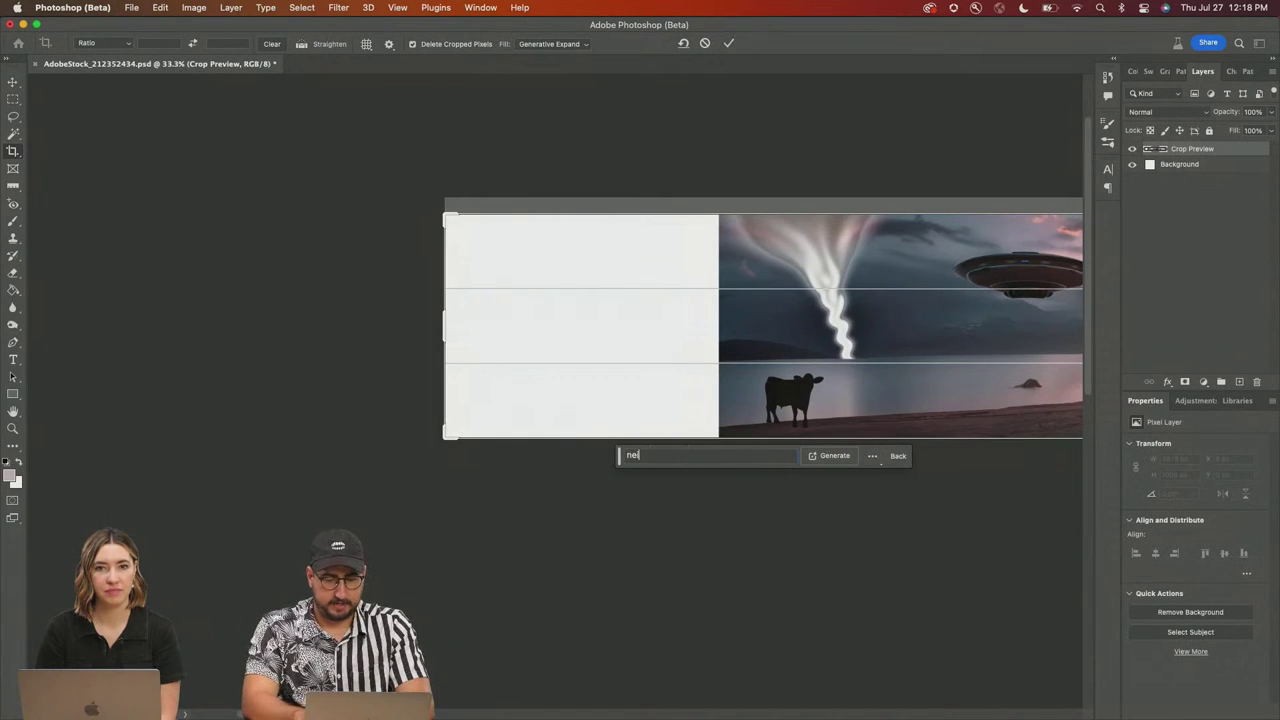
type("ighborhood of ")
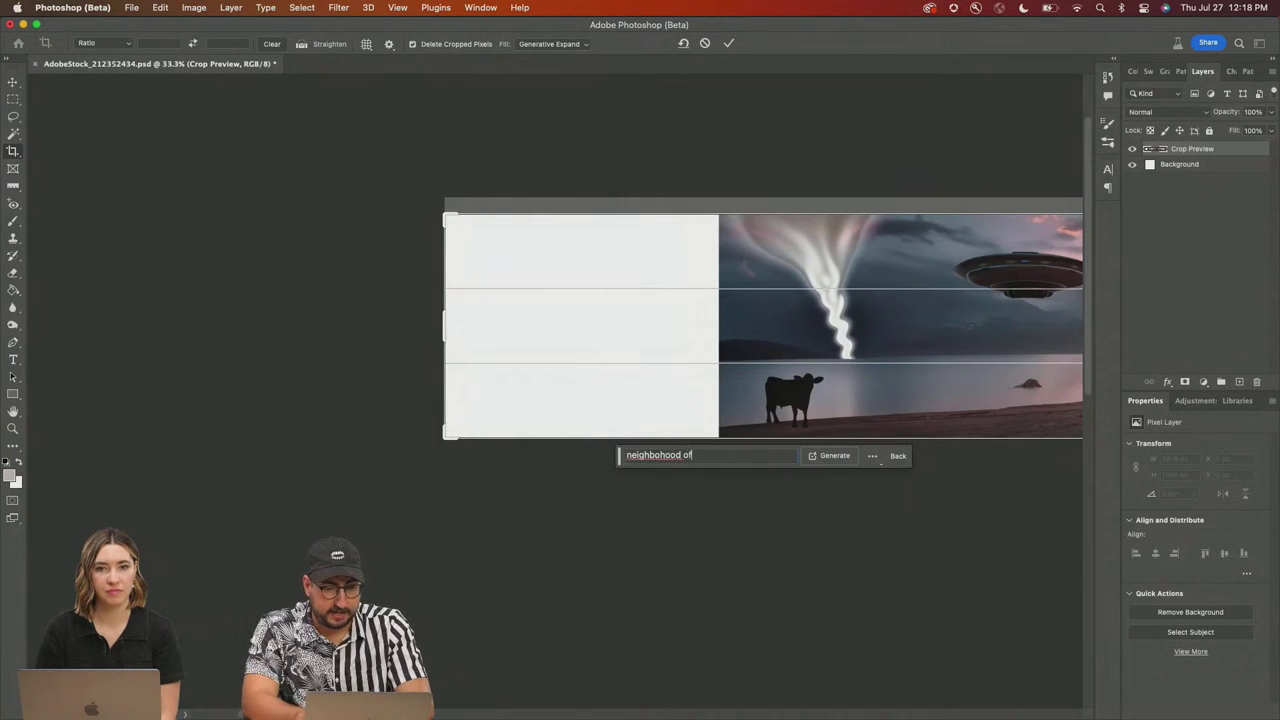
type("ho")
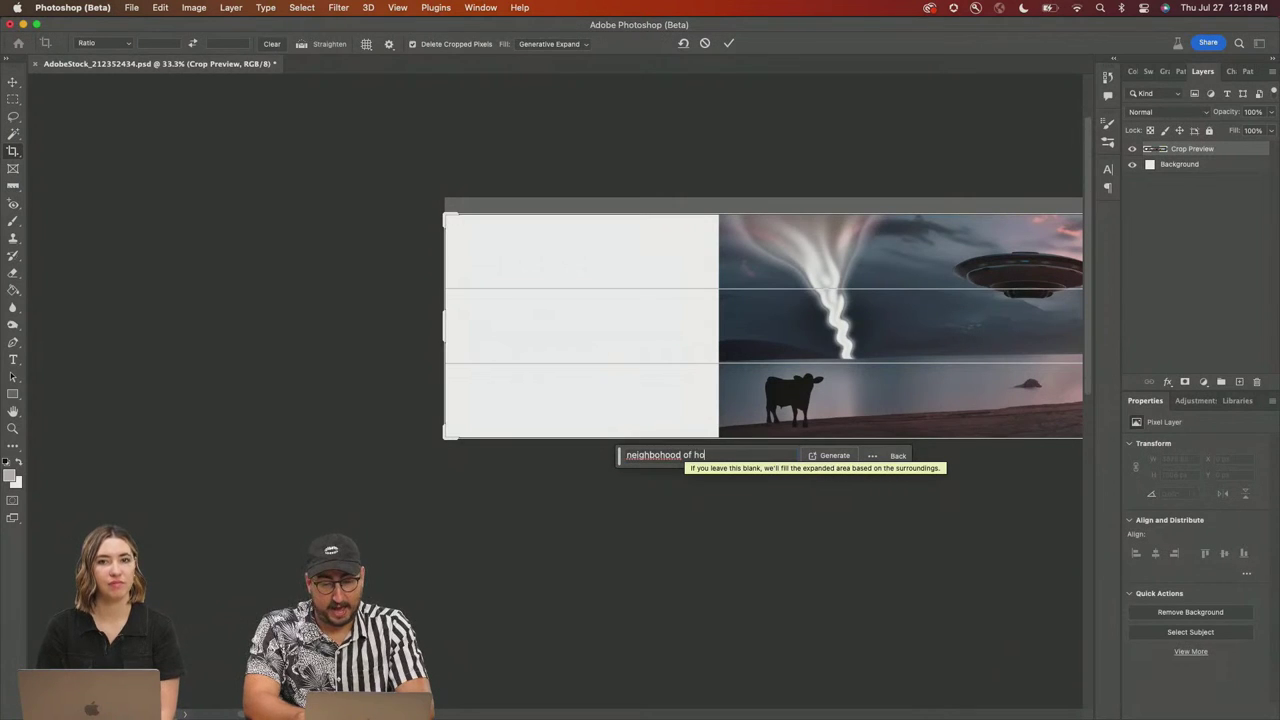
type("uses")
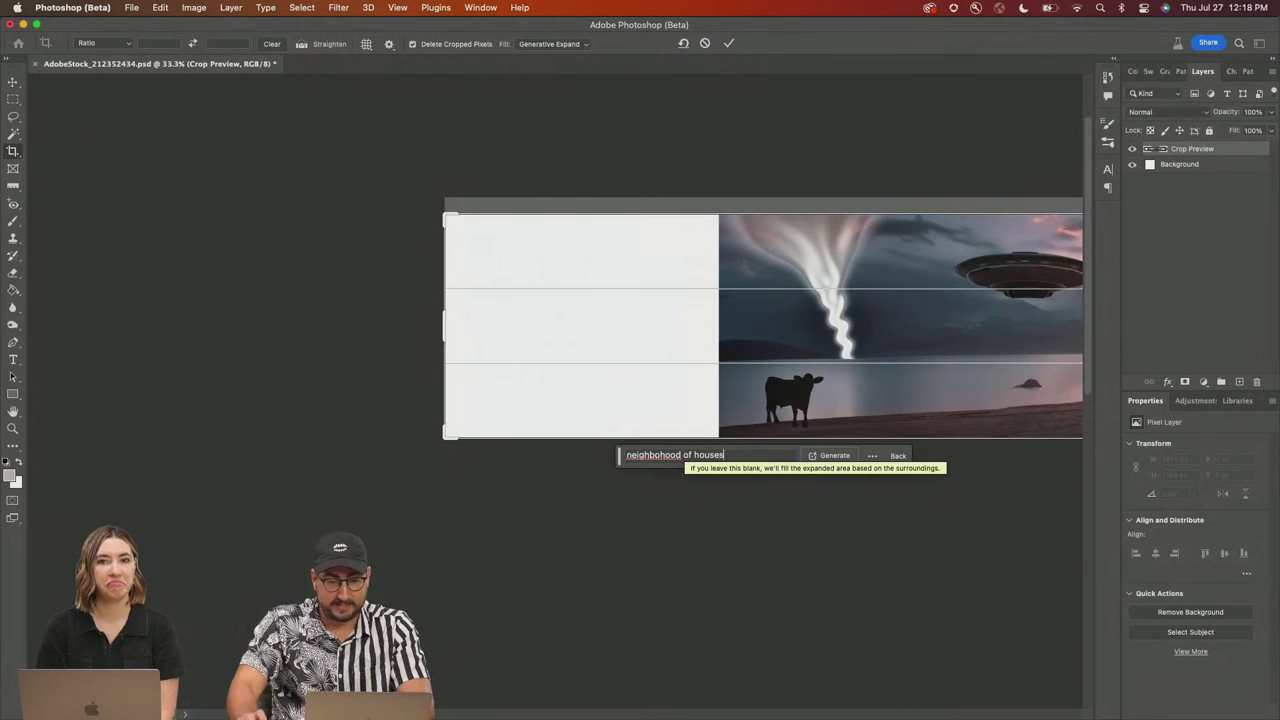
right_click(670, 456)
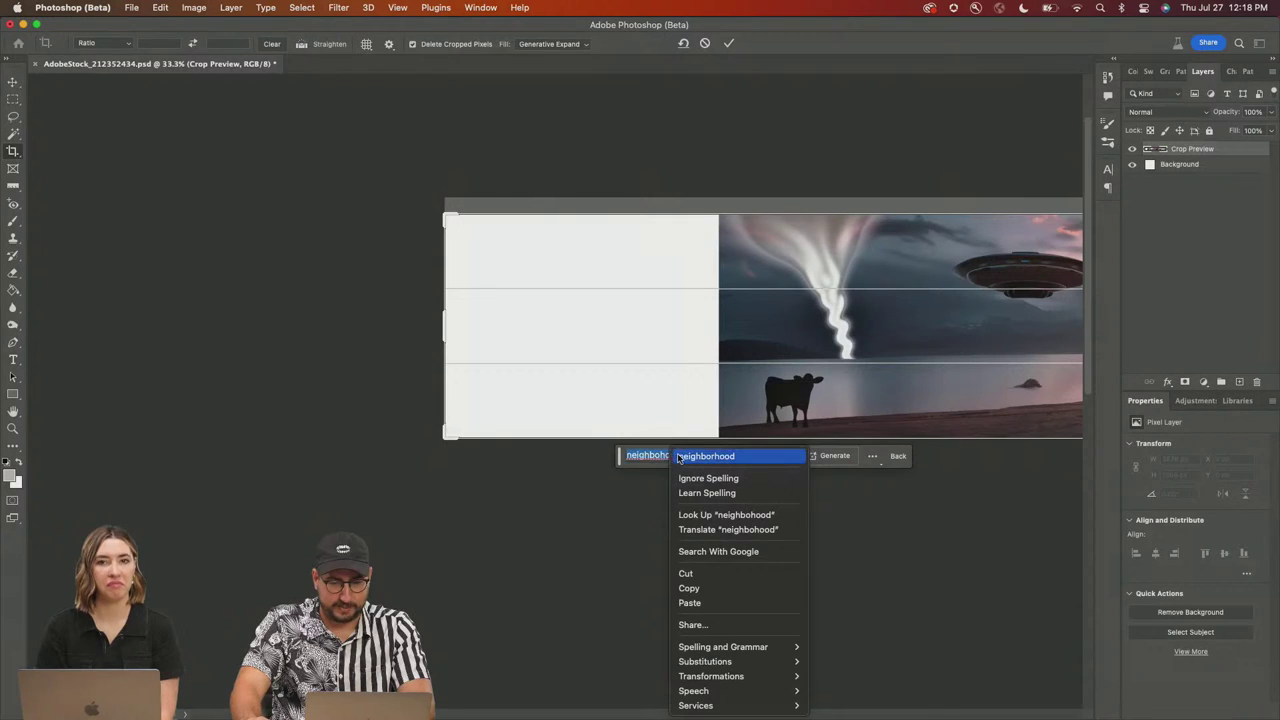
left_click(715, 456)
left_click(832, 455)
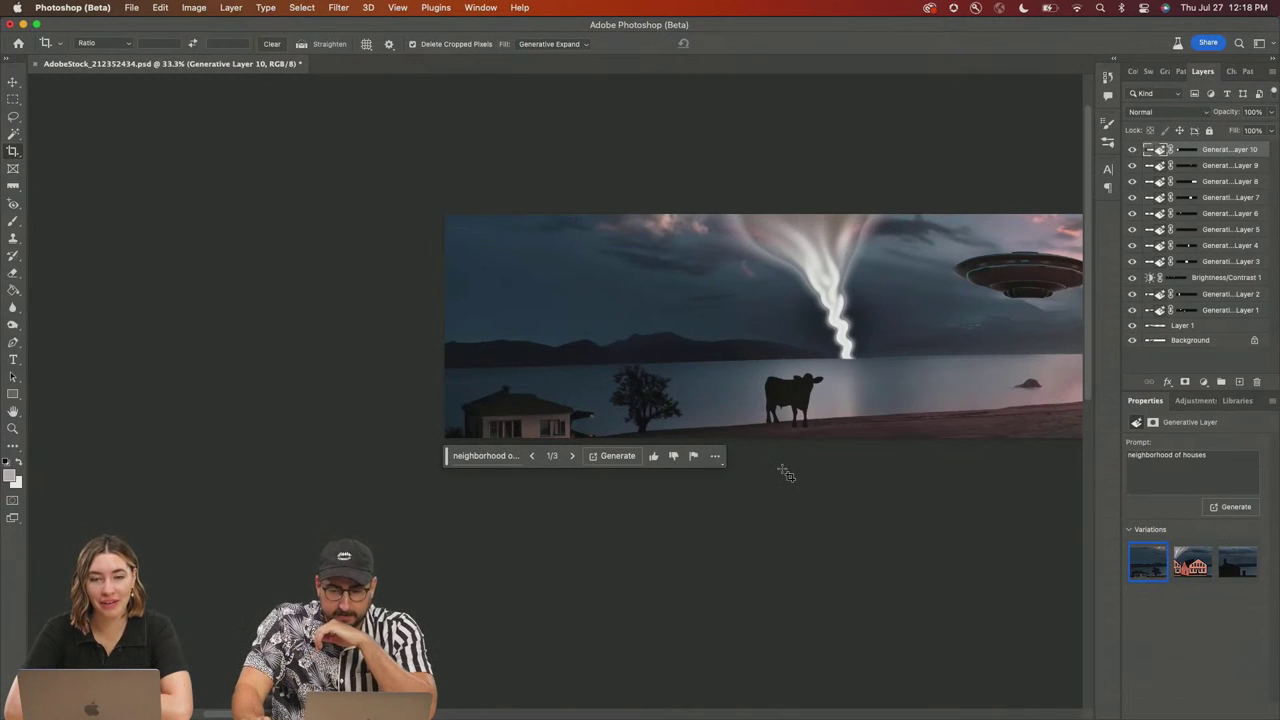
left_click(570, 457)
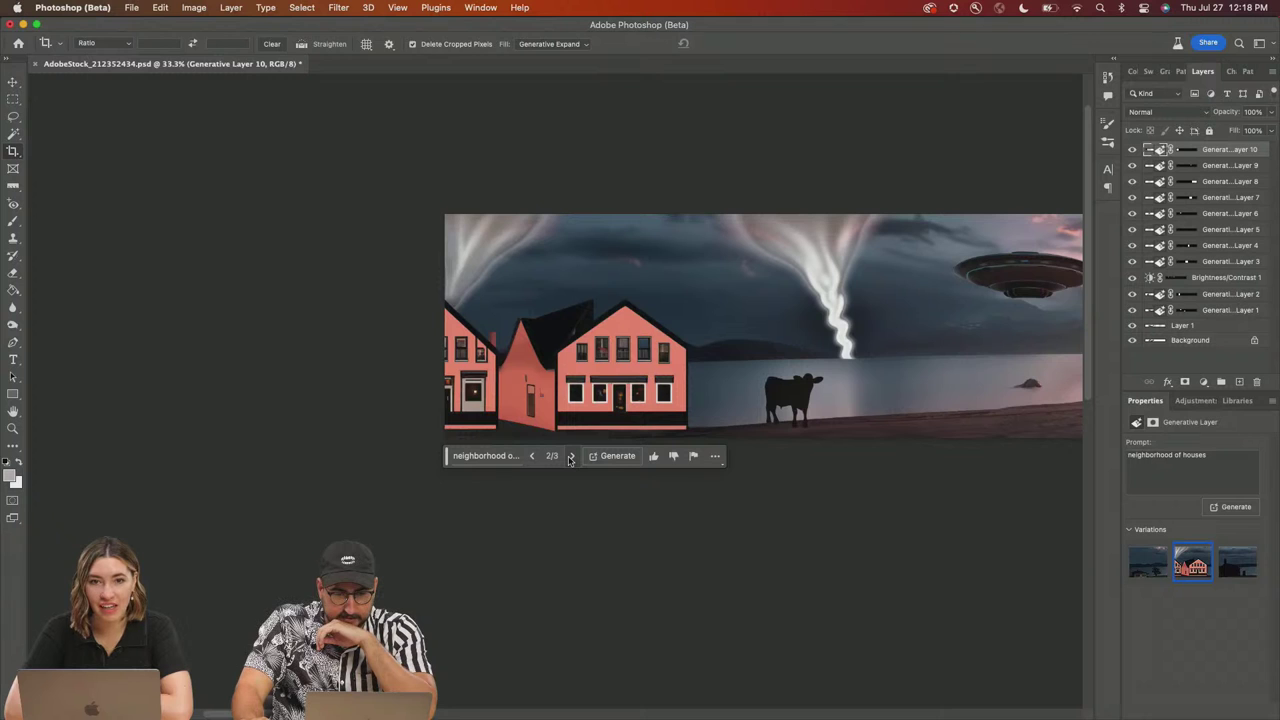
left_click(570, 457)
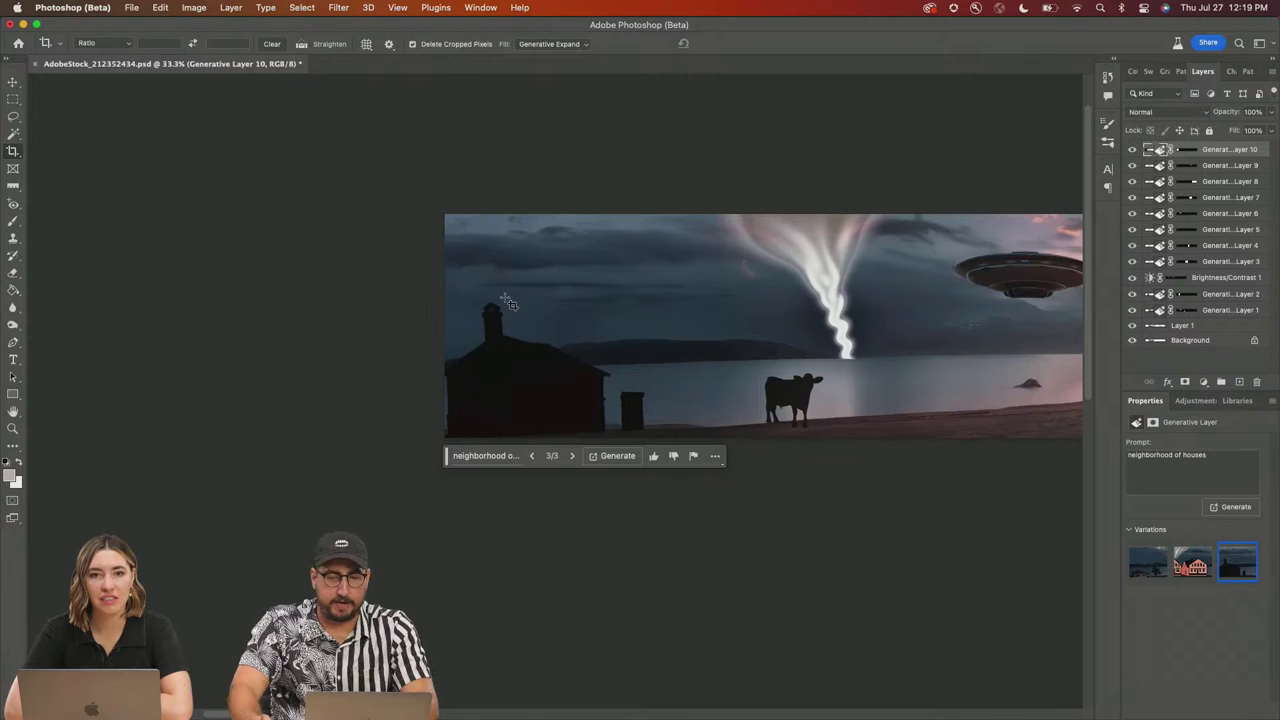
Step: Extend the canvas past the dark house using Generative Expand with the prompt "open plains at nighttime with stars", keeping the third variation
key("v")
key("c")
left_click_drag(438, 332, 322, 333)
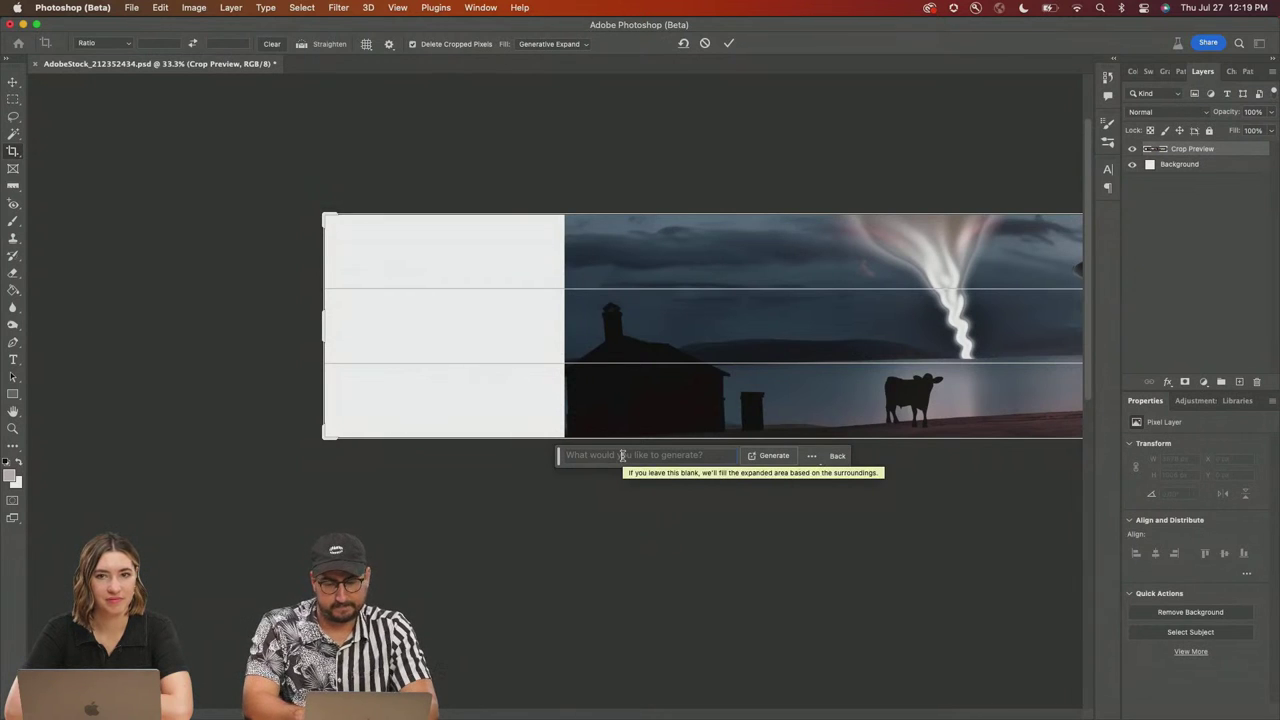
type("open pl")
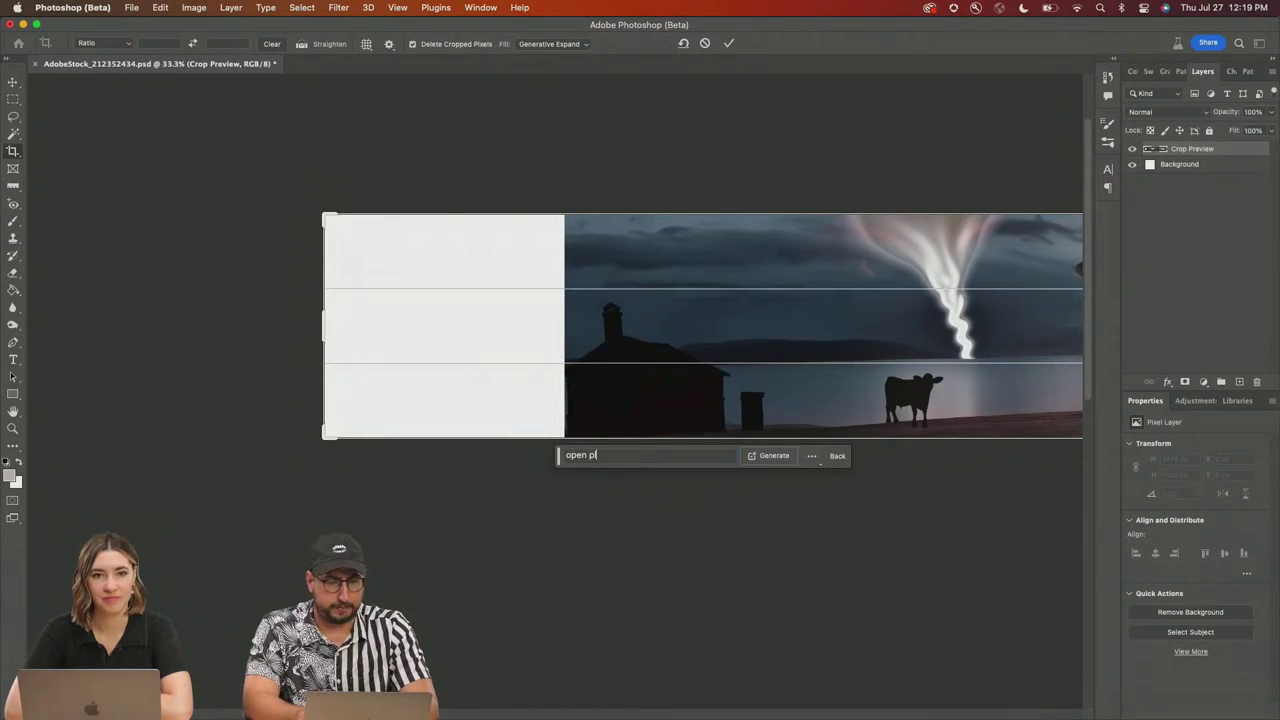
type("ains ")
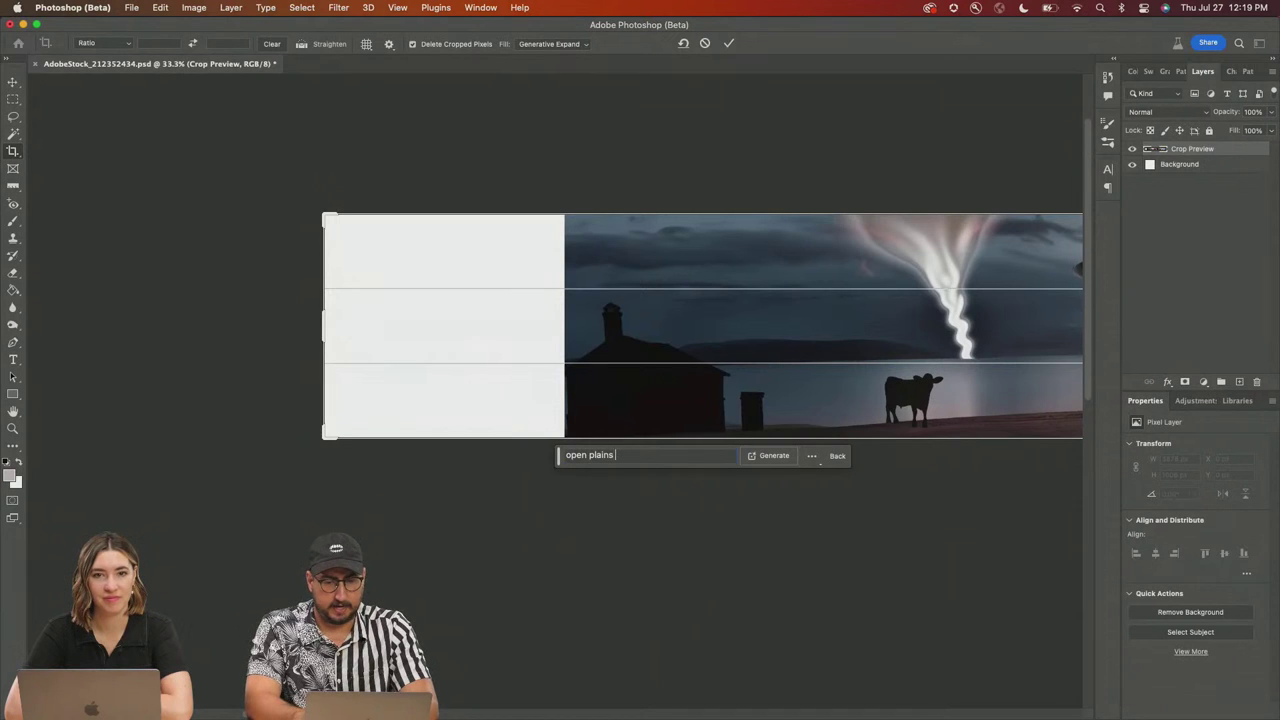
type("at nighttime with stars")
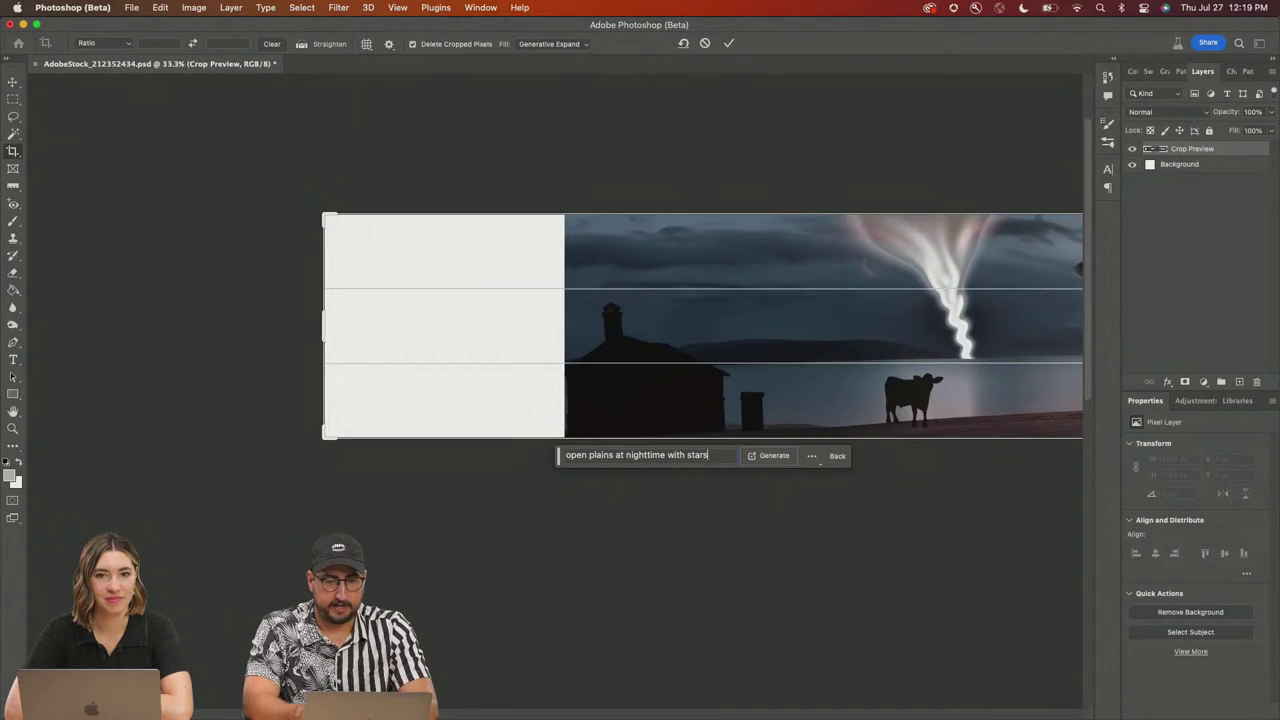
key("Return")
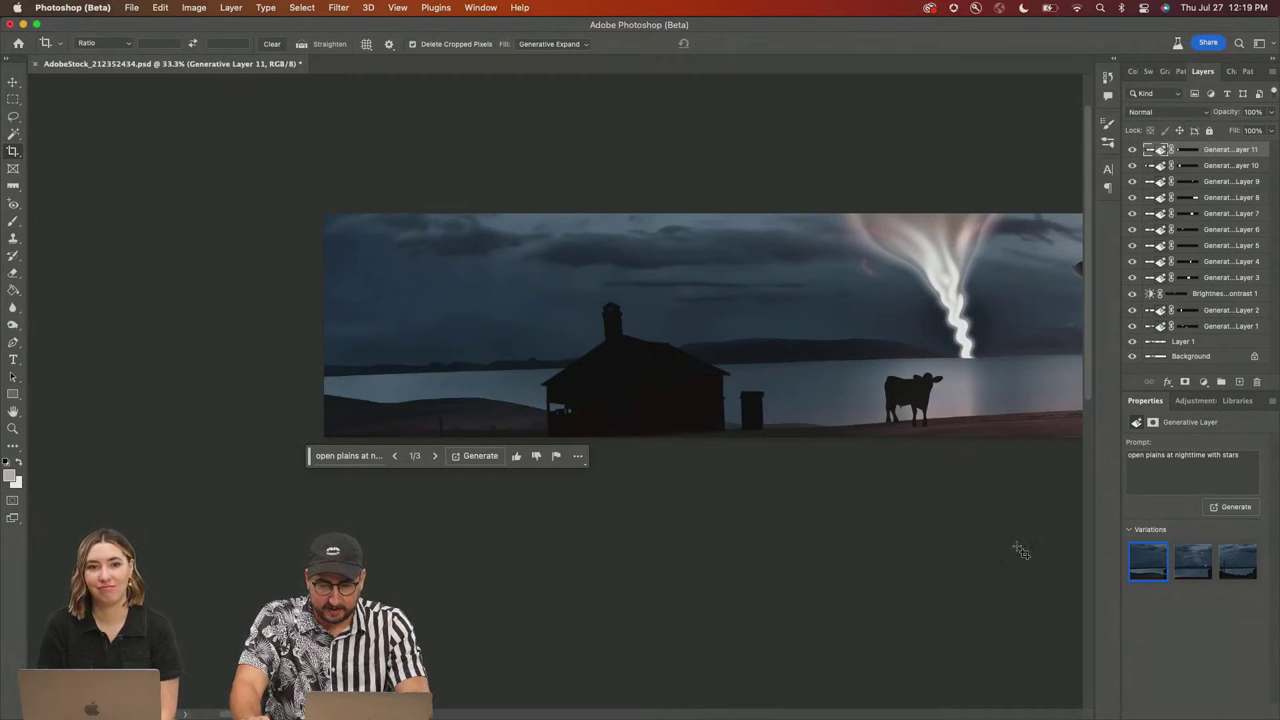
left_click(1190, 568)
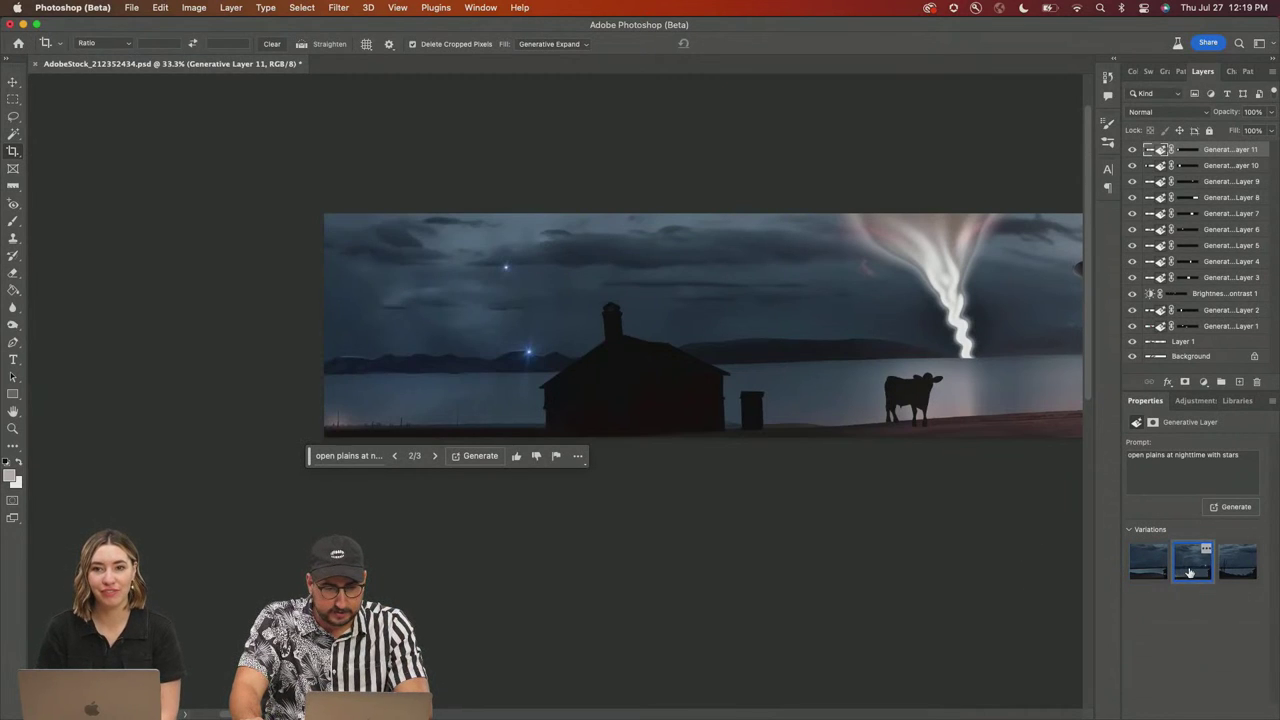
left_click(1246, 570)
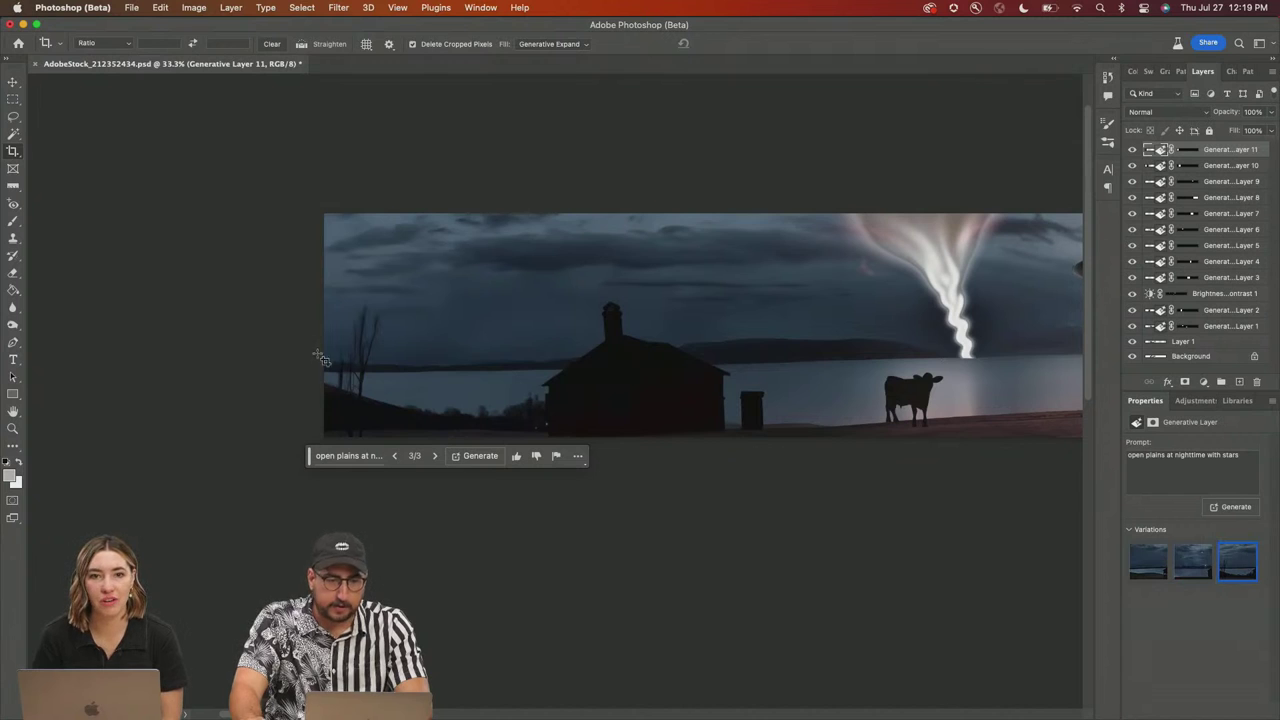
Step: Examine the seam between the covered wagon's sky and the bare trees beside the river at 300% magnification
key("z")
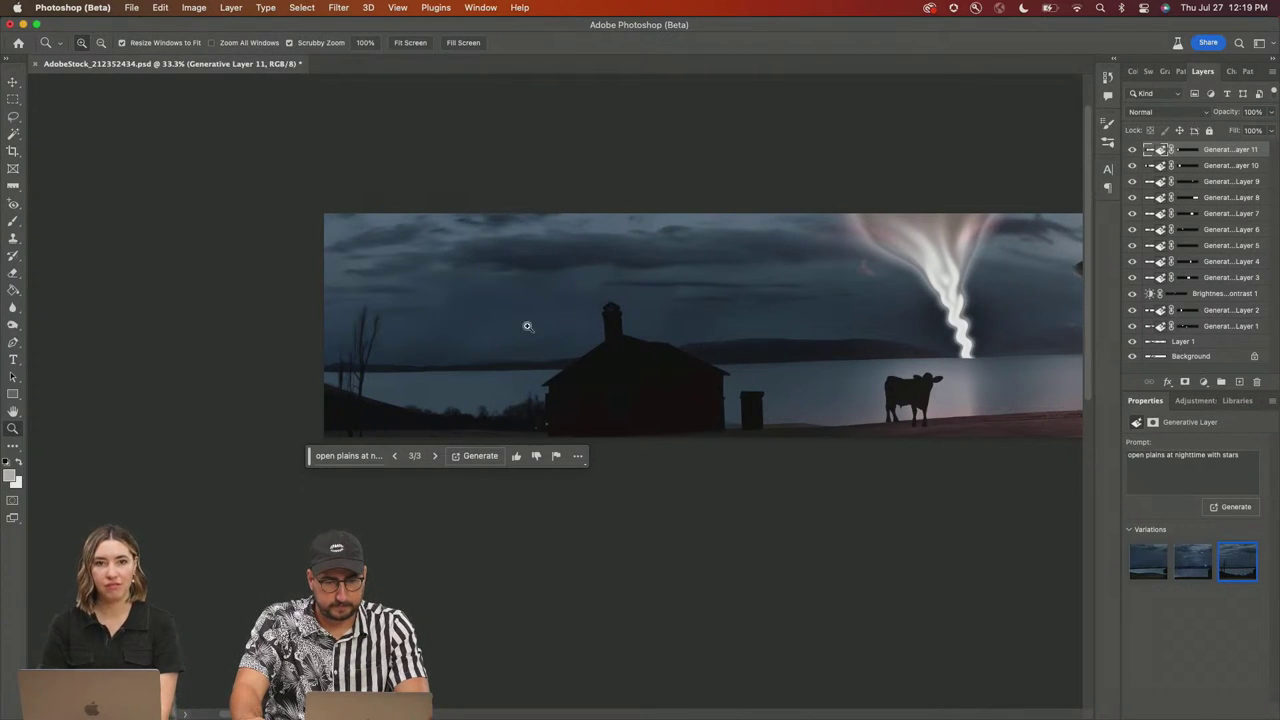
mouse_move(528, 326)
left_mouse_down()
mouse_move(631, 320)
mouse_move(536, 328)
left_mouse_up()
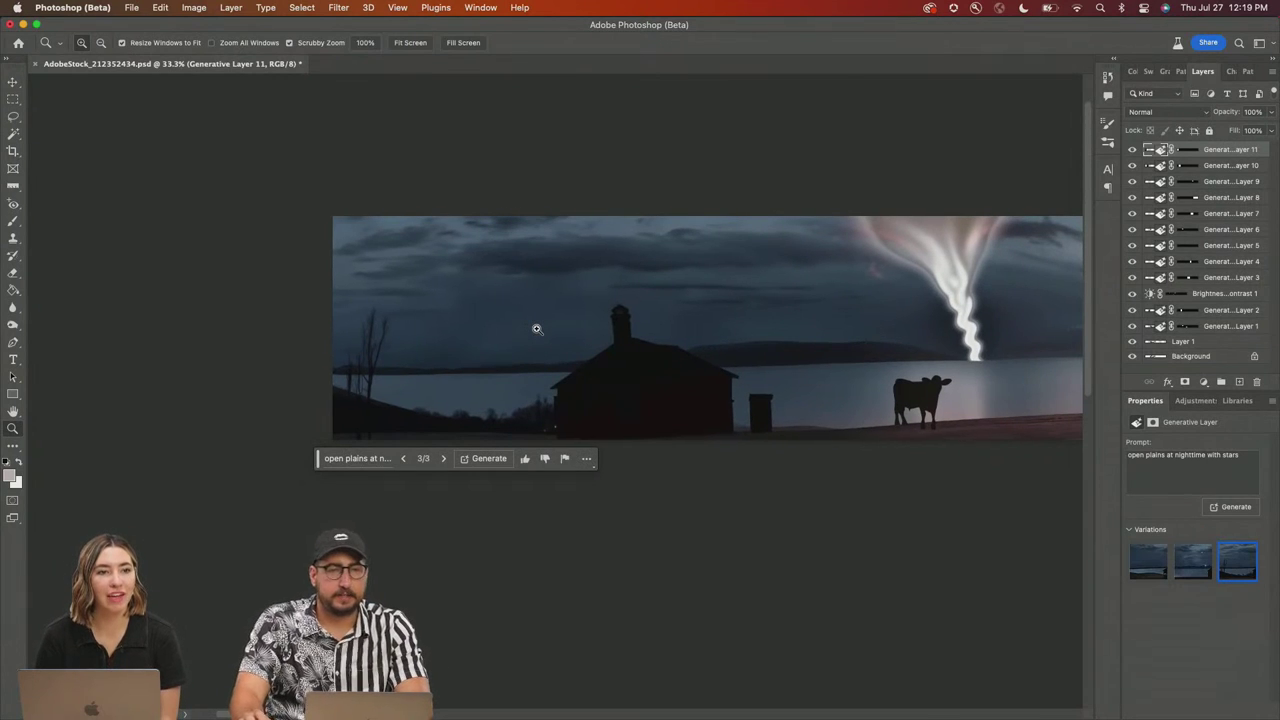
scroll(536, 328, "right", 15)
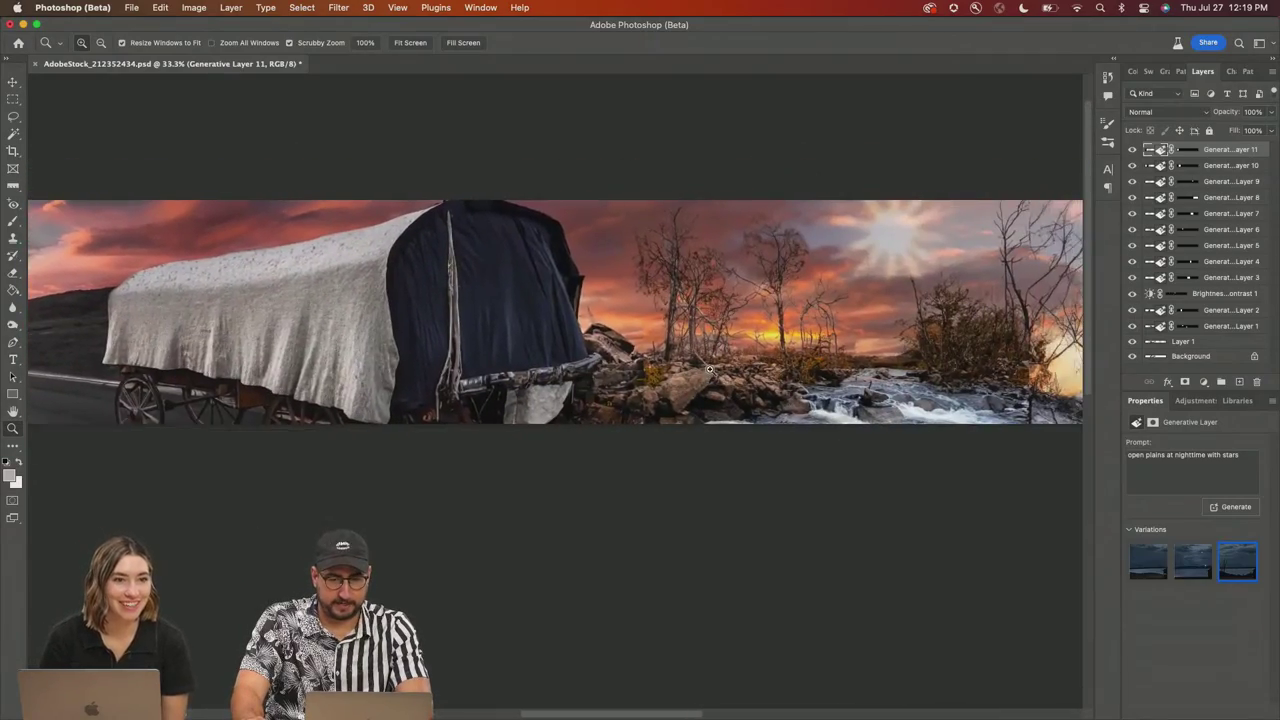
left_click(712, 368)
left_click(717, 366)
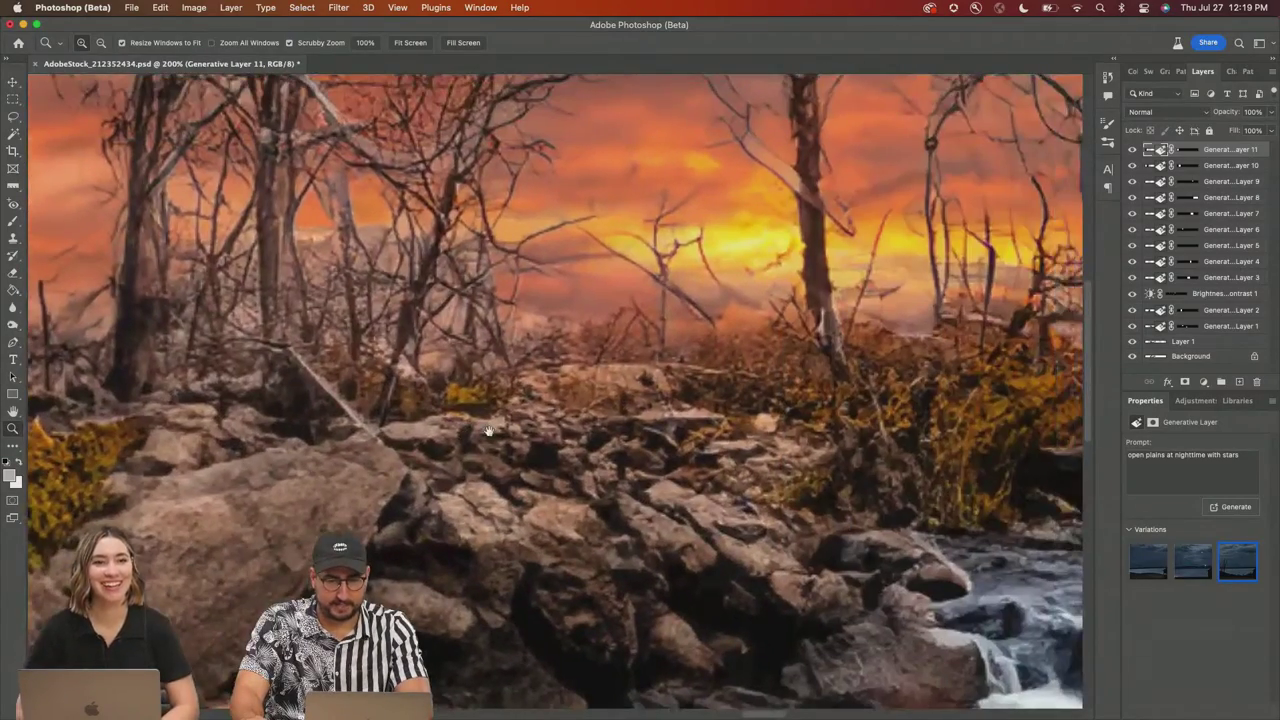
scroll(774, 423, "up", 3)
scroll(774, 423, "left", 3)
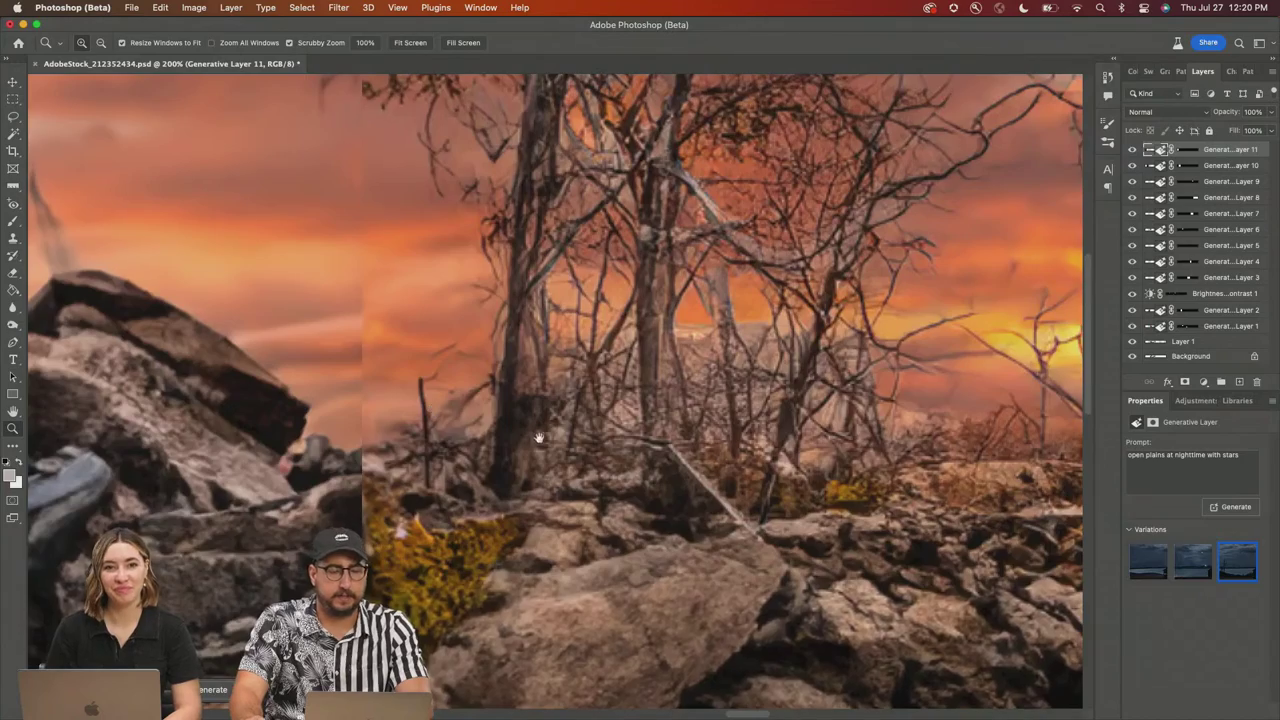
scroll(432, 408, "up", 5)
scroll(516, 552, "down", 2)
scroll(516, 552, "left", 5)
scroll(516, 552, "up", 4)
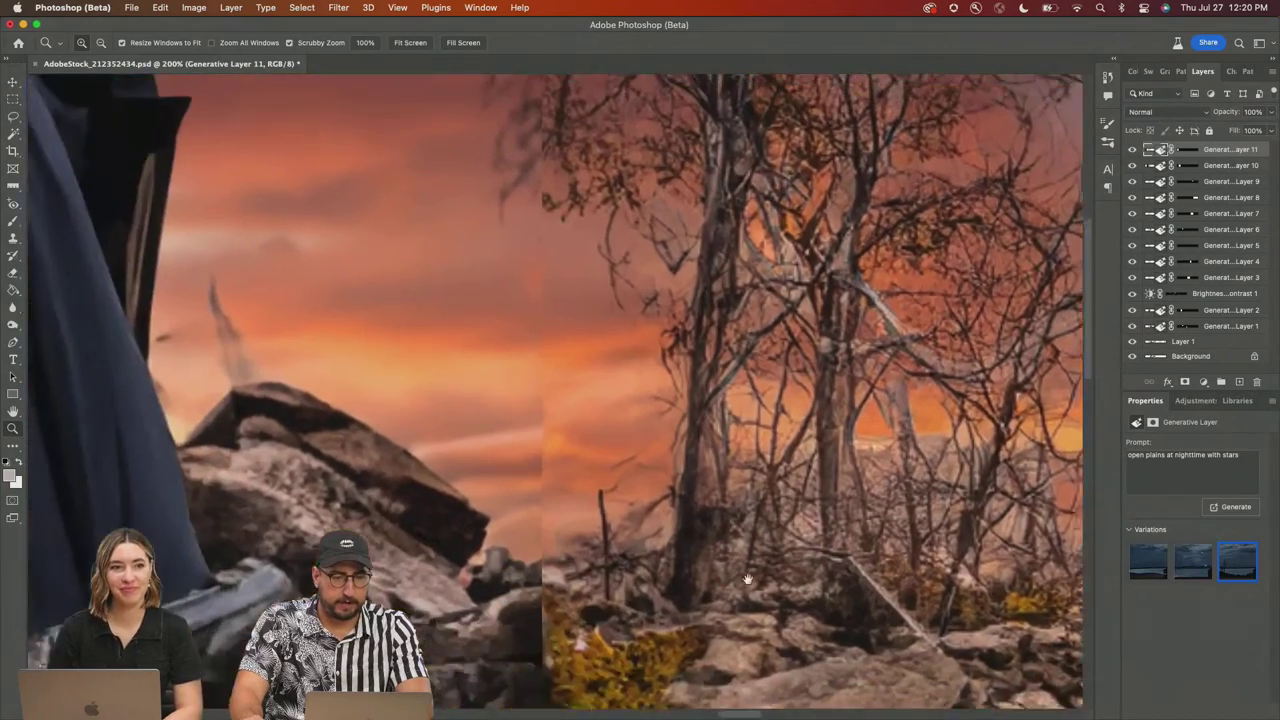
scroll(693, 611, "right", 2)
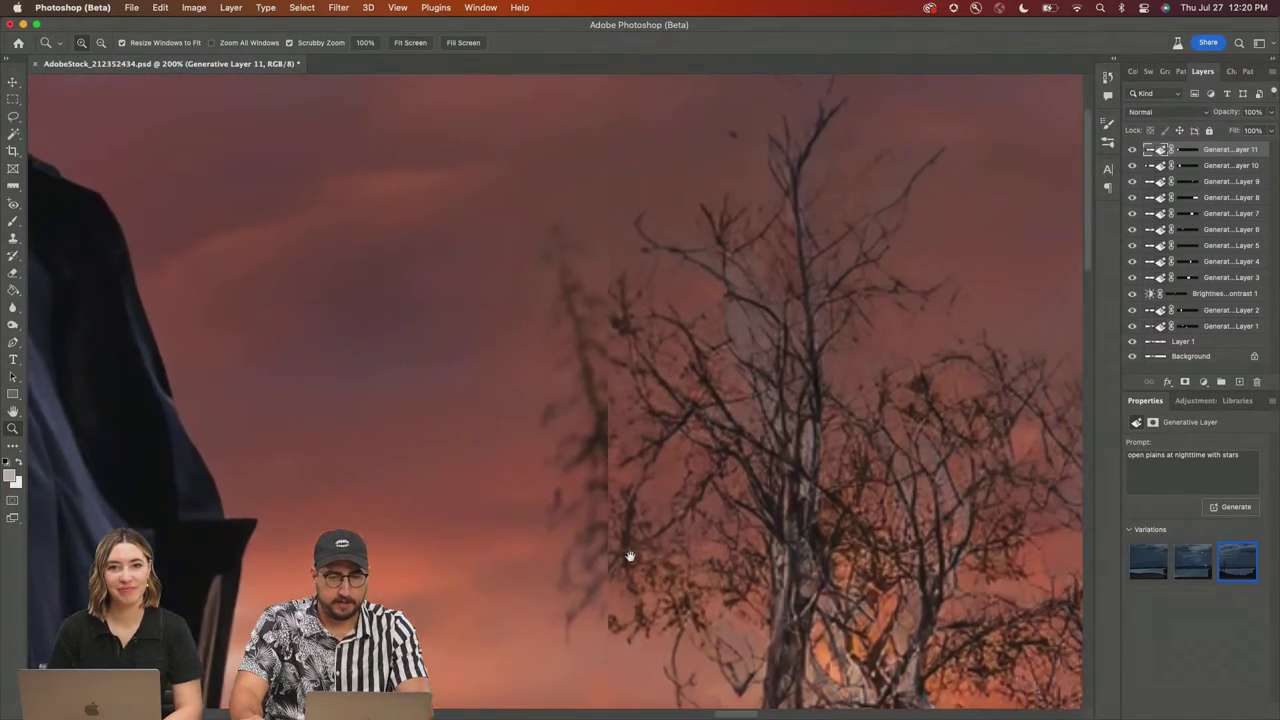
left_click(607, 306)
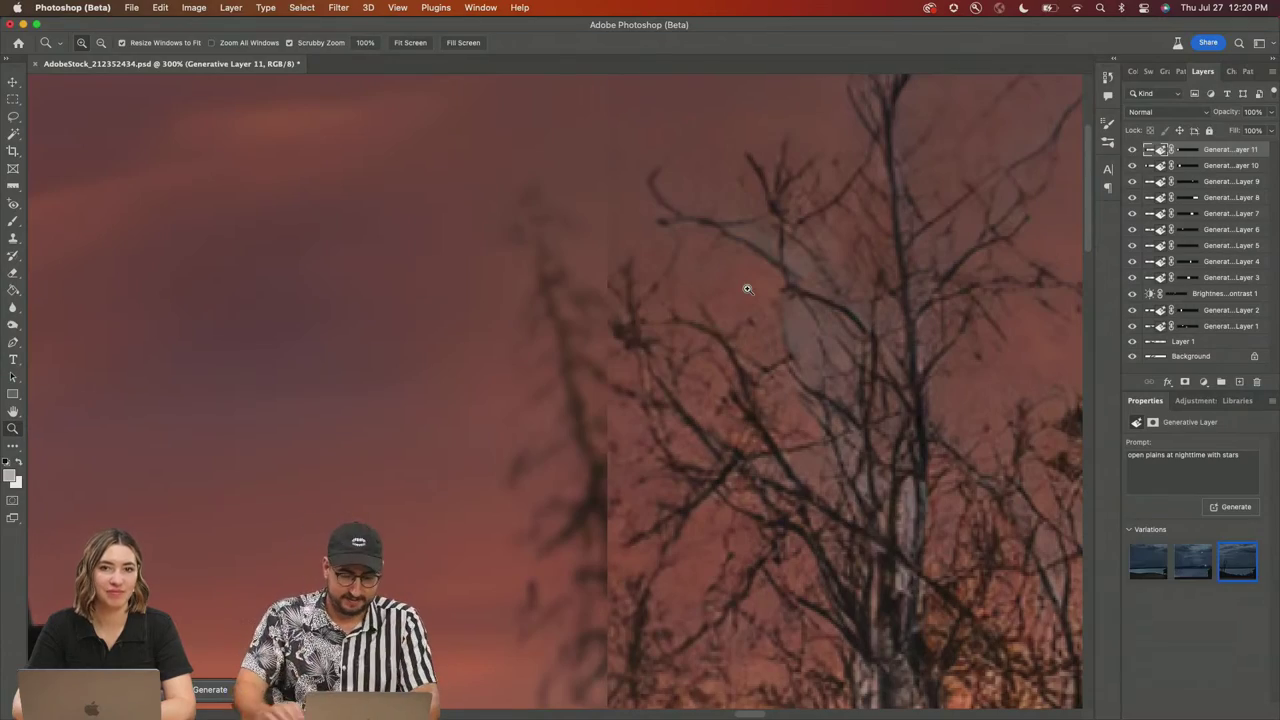
Step: Lasso an oval area over the rocks below the sunset and open a Generative Fill prompt for it
scroll(747, 289, "down", 10)
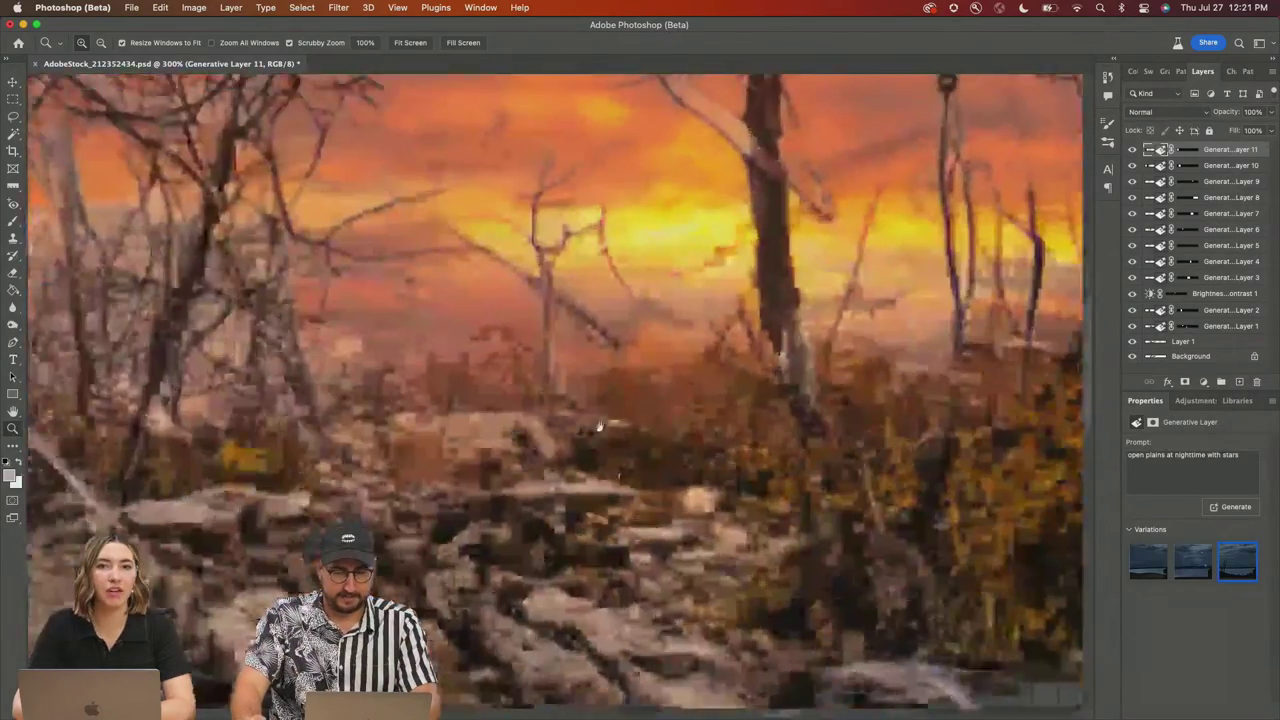
mouse_move(598, 427)
left_mouse_down()
mouse_move(563, 351)
mouse_move(663, 309)
mouse_move(737, 342)
left_mouse_up()
key("l")
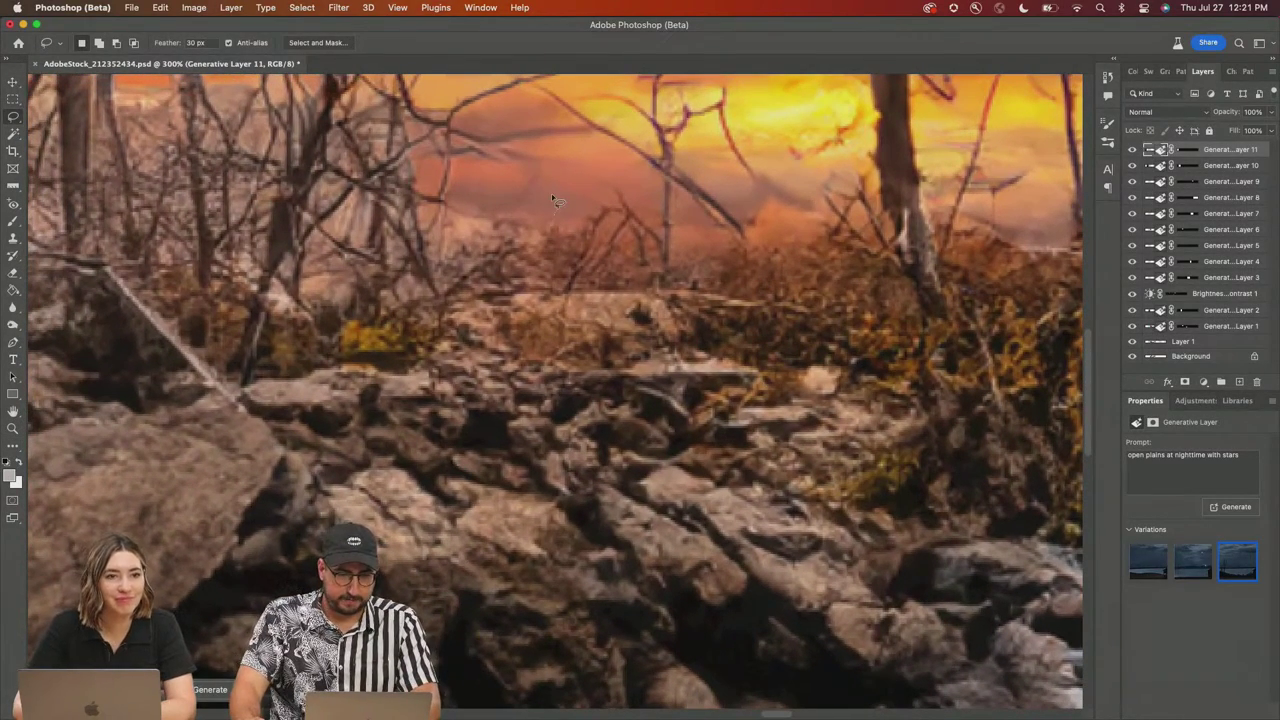
mouse_move(551, 191)
left_mouse_down()
mouse_move(461, 215)
mouse_move(411, 275)
mouse_move(428, 390)
left_mouse_up()
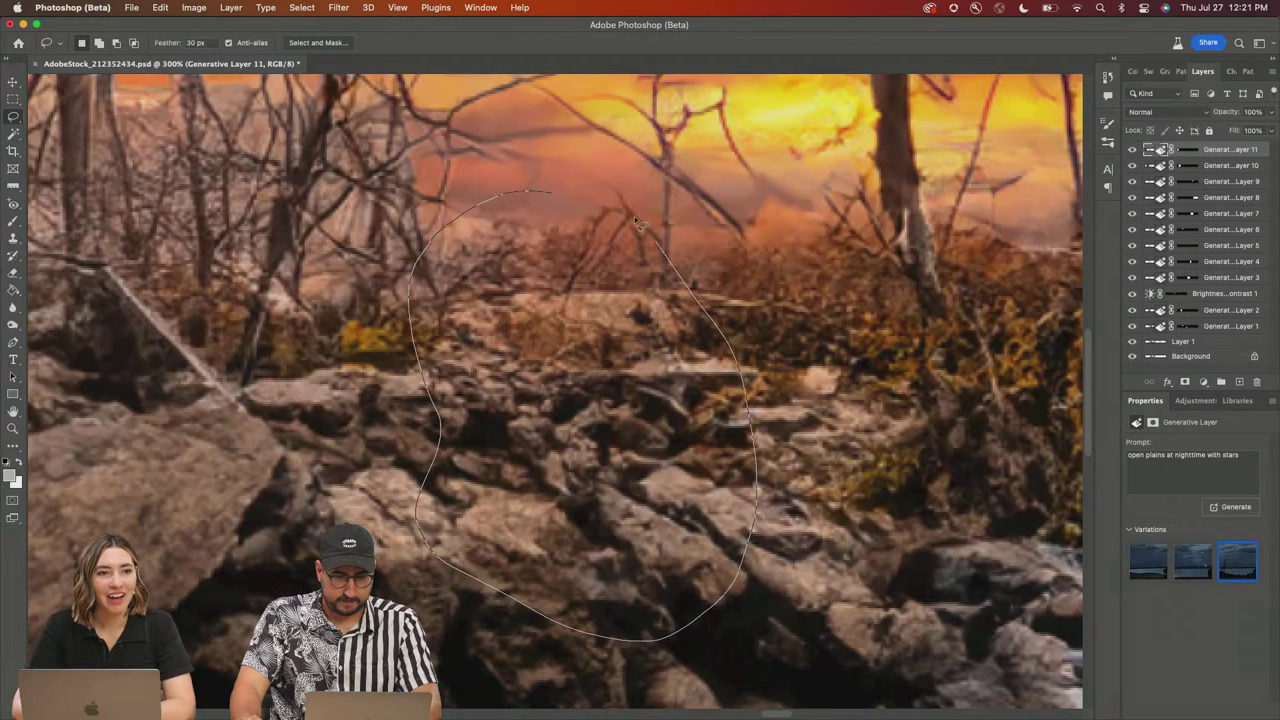
left_click_drag(634, 216, 590, 200)
left_click(500, 689)
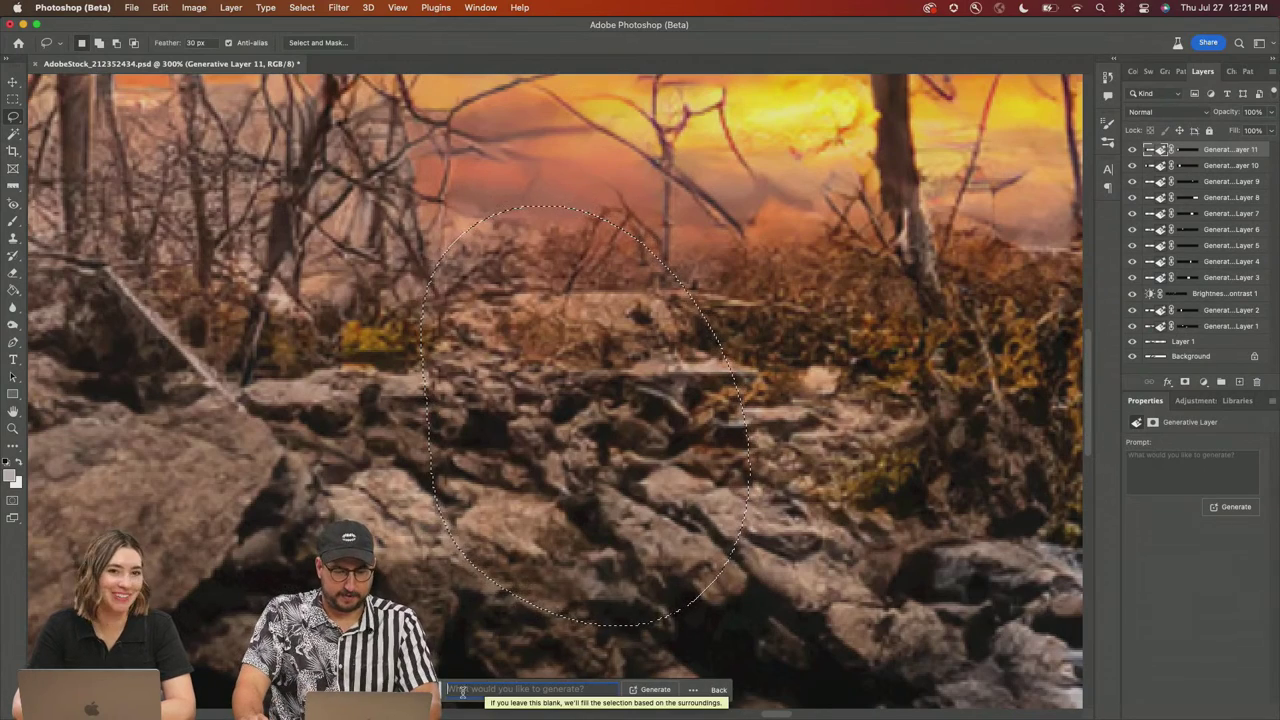
left_click_drag(446, 692, 549, 80)
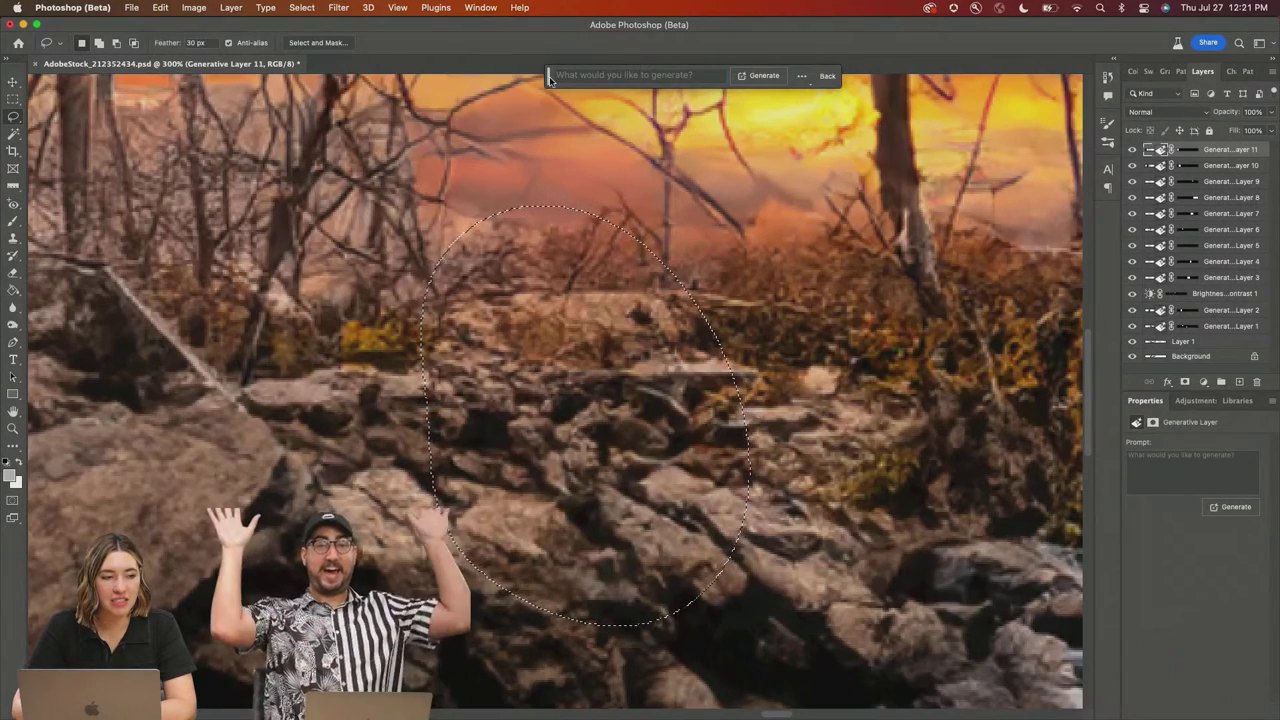
Step: Try filling the selected rock area with Generative Fill using the prompt "red panda hiding in rocks"
key("e")
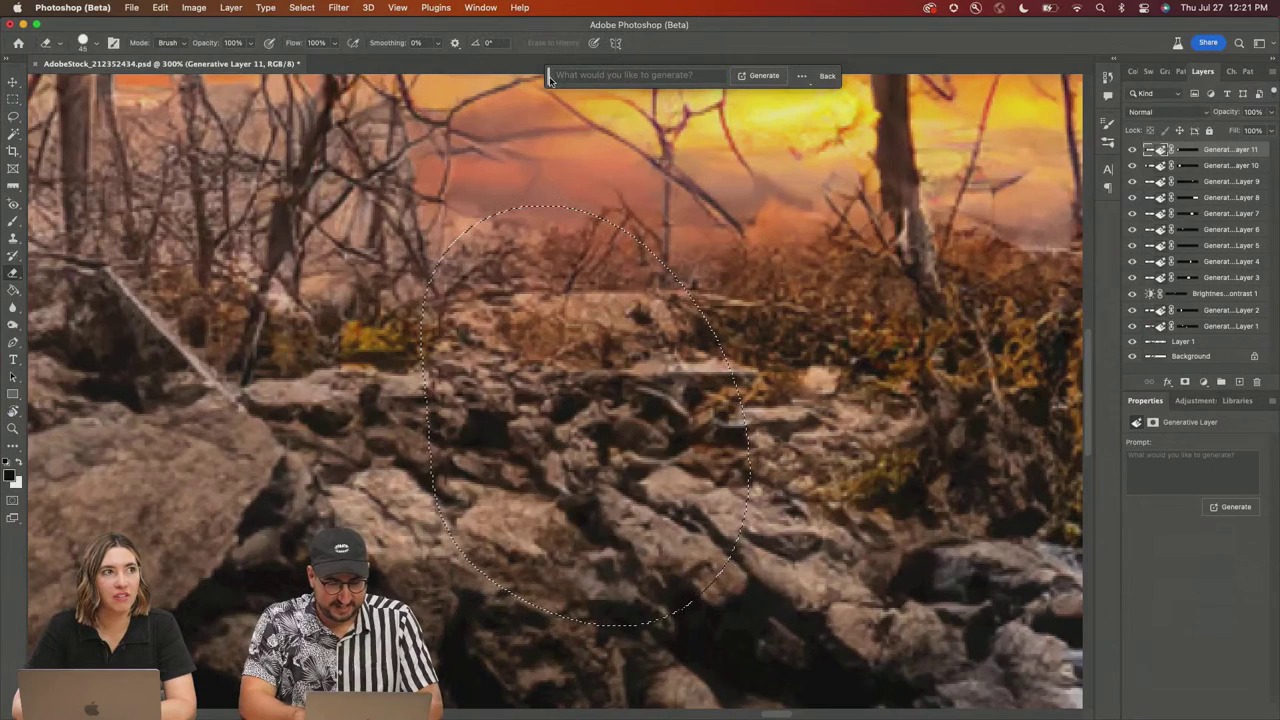
key("p")
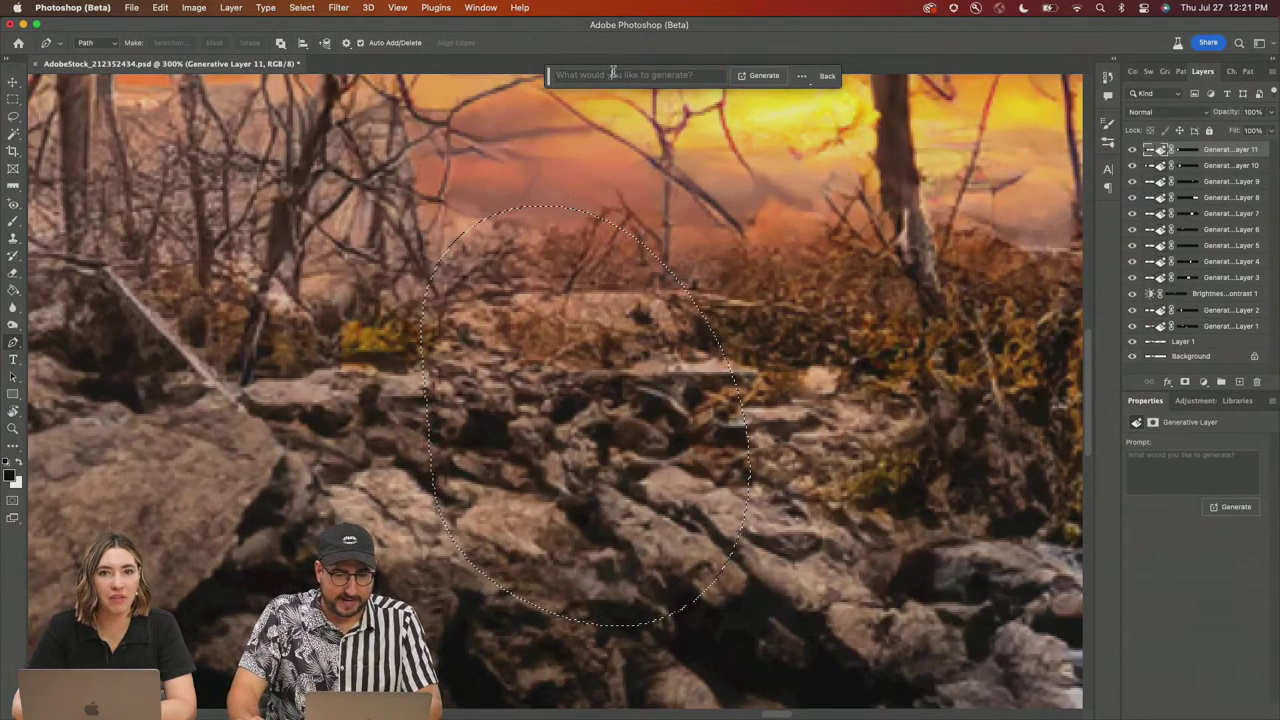
type("red pa")
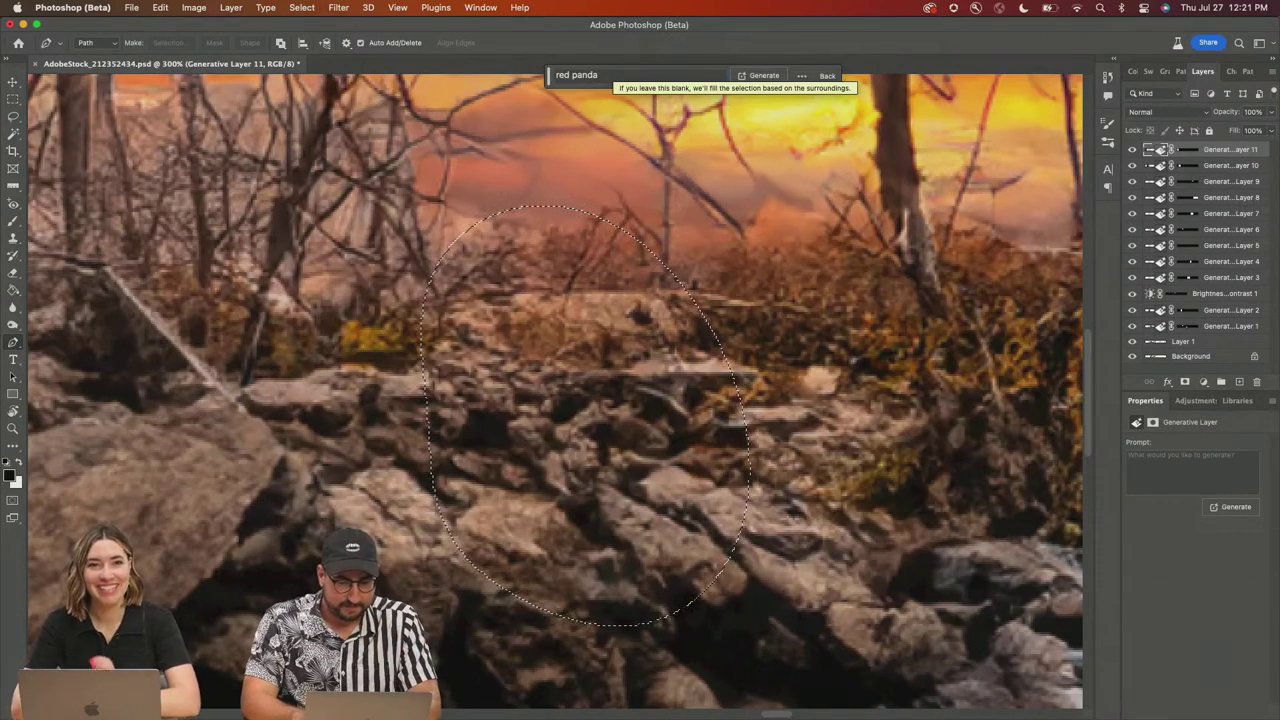
type("nda hiding ")
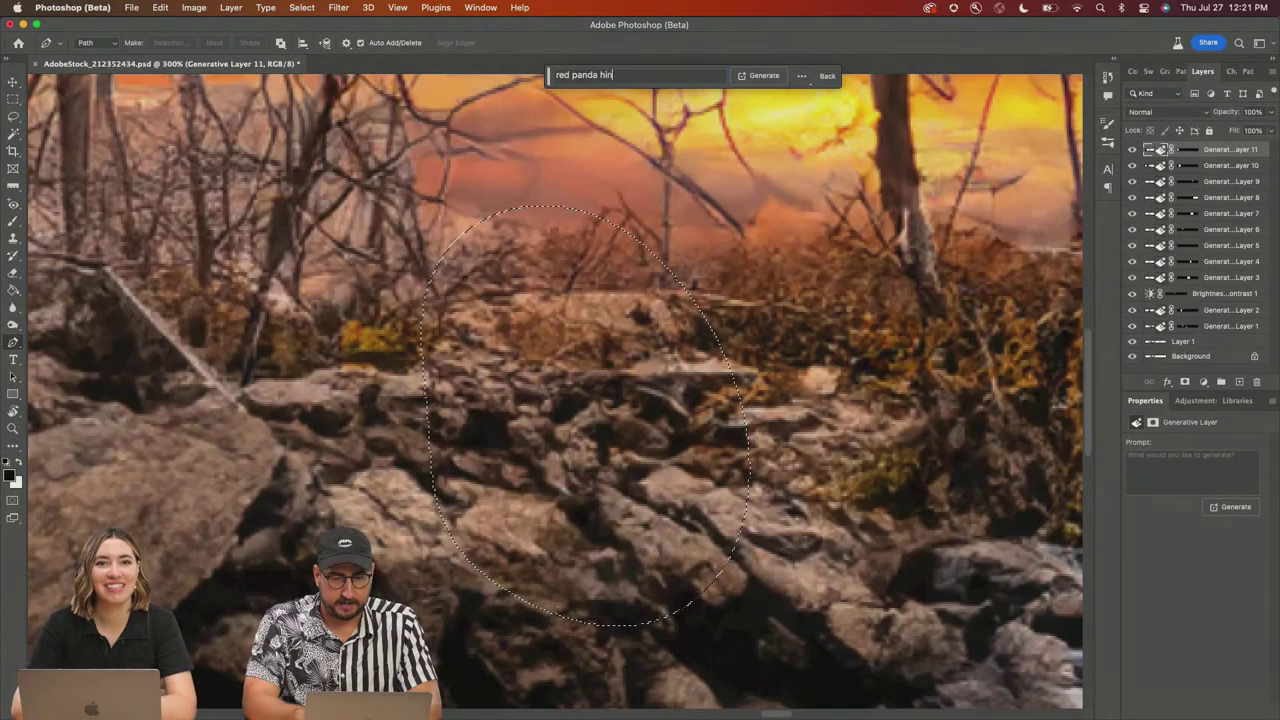
type("in rock")
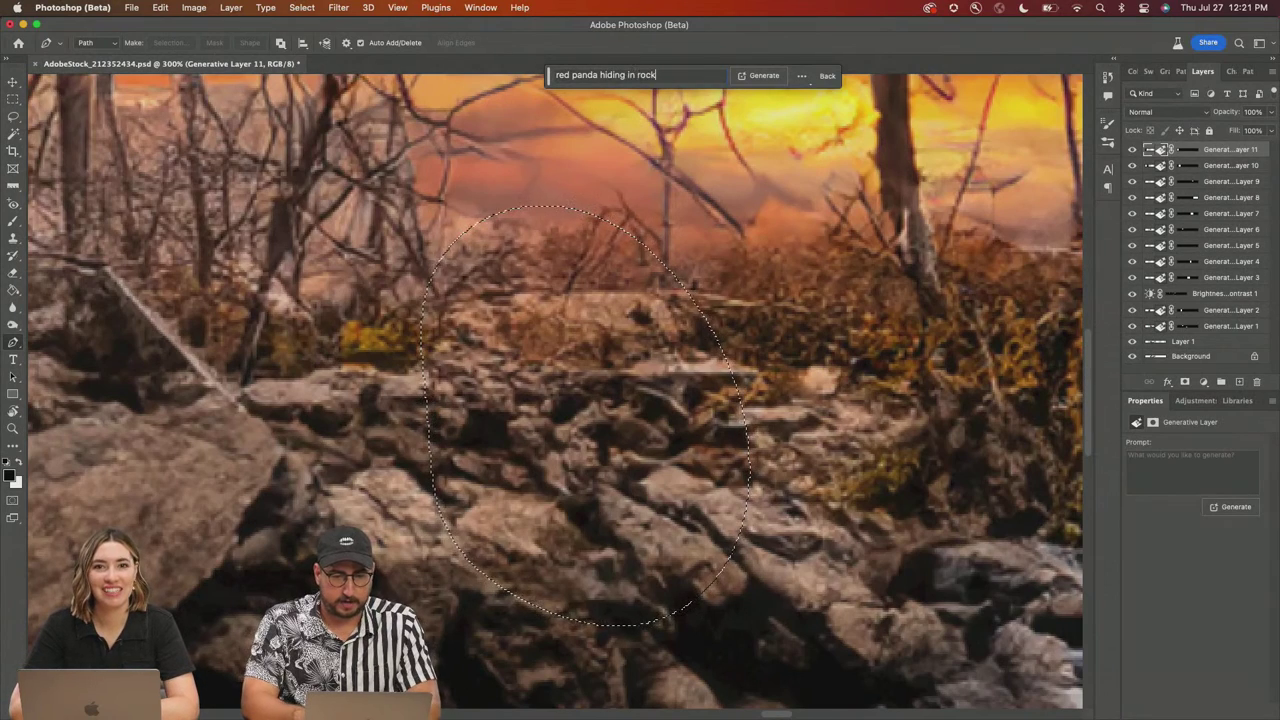
type("s")
key("Return")
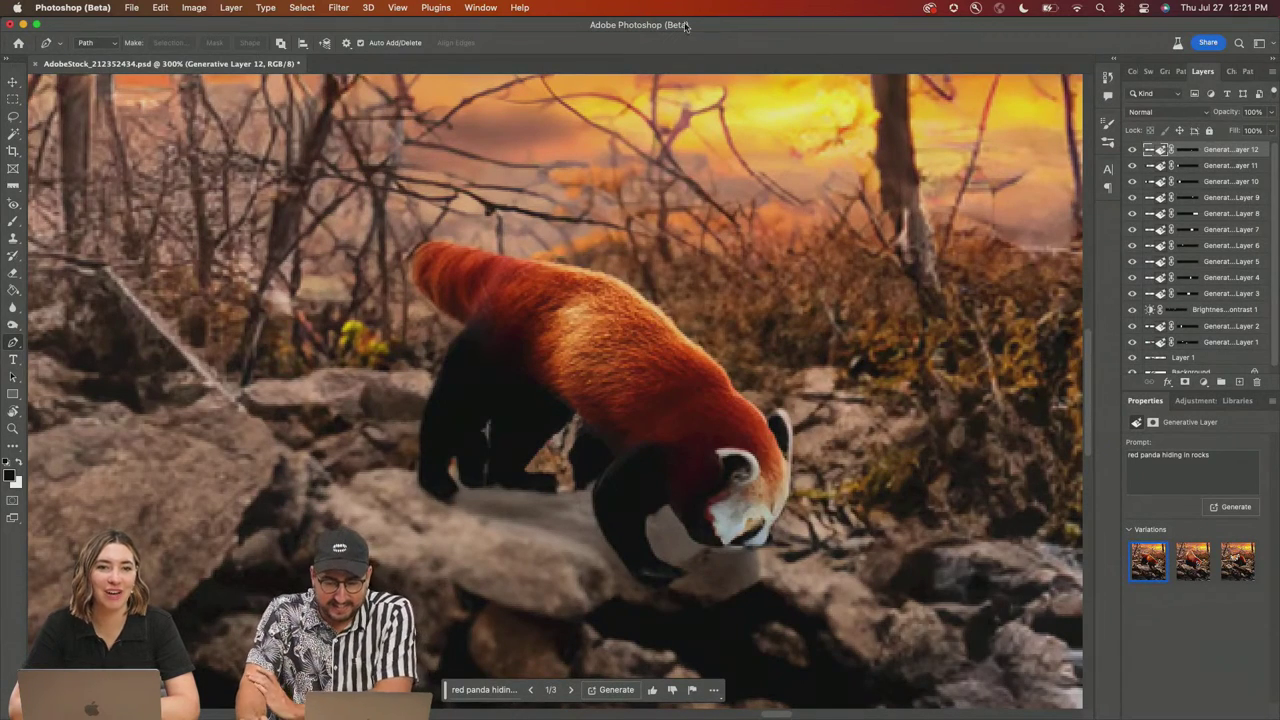
Step: Compare the second and third red panda variations and delete that generative layer
left_click(1192, 561)
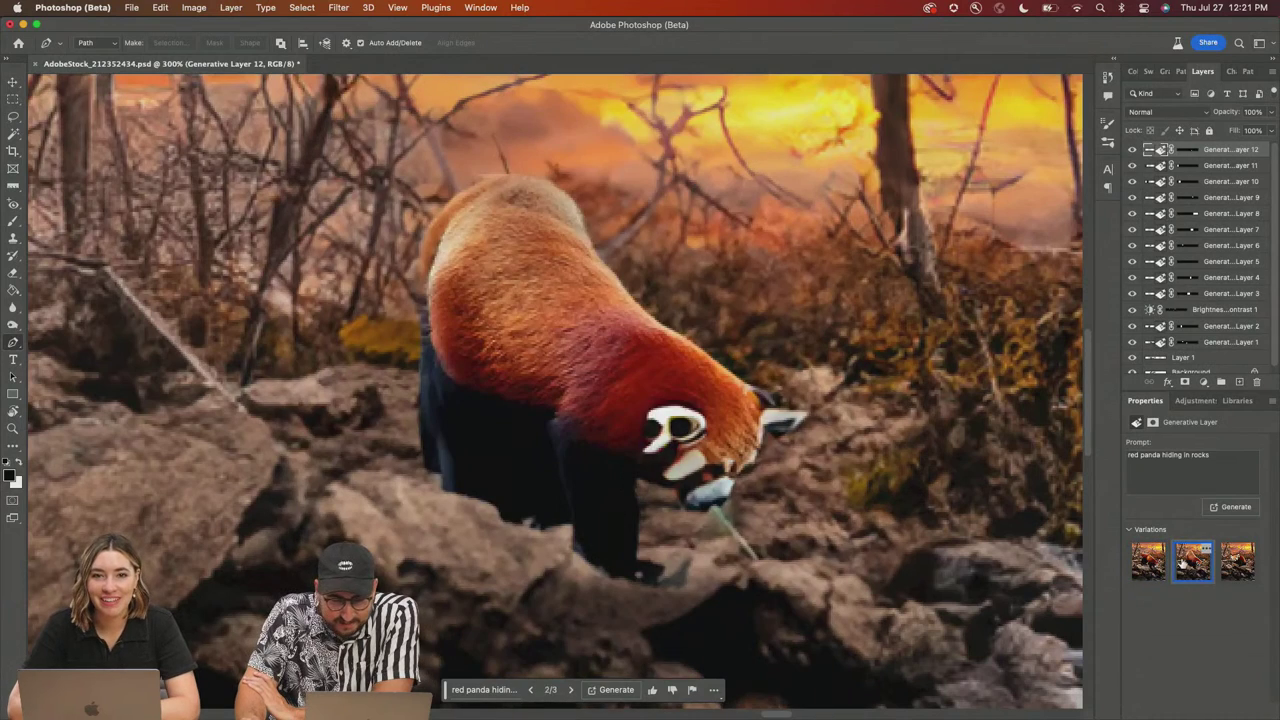
left_click(1236, 566)
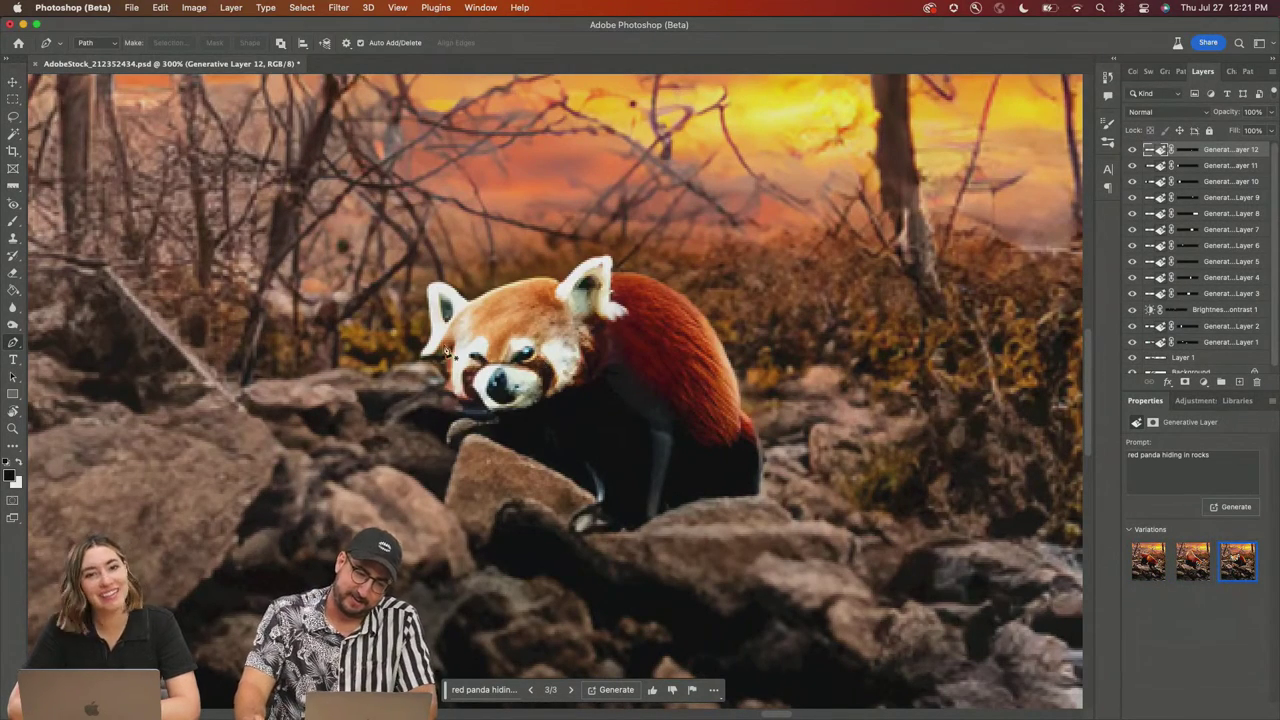
key("Delete")
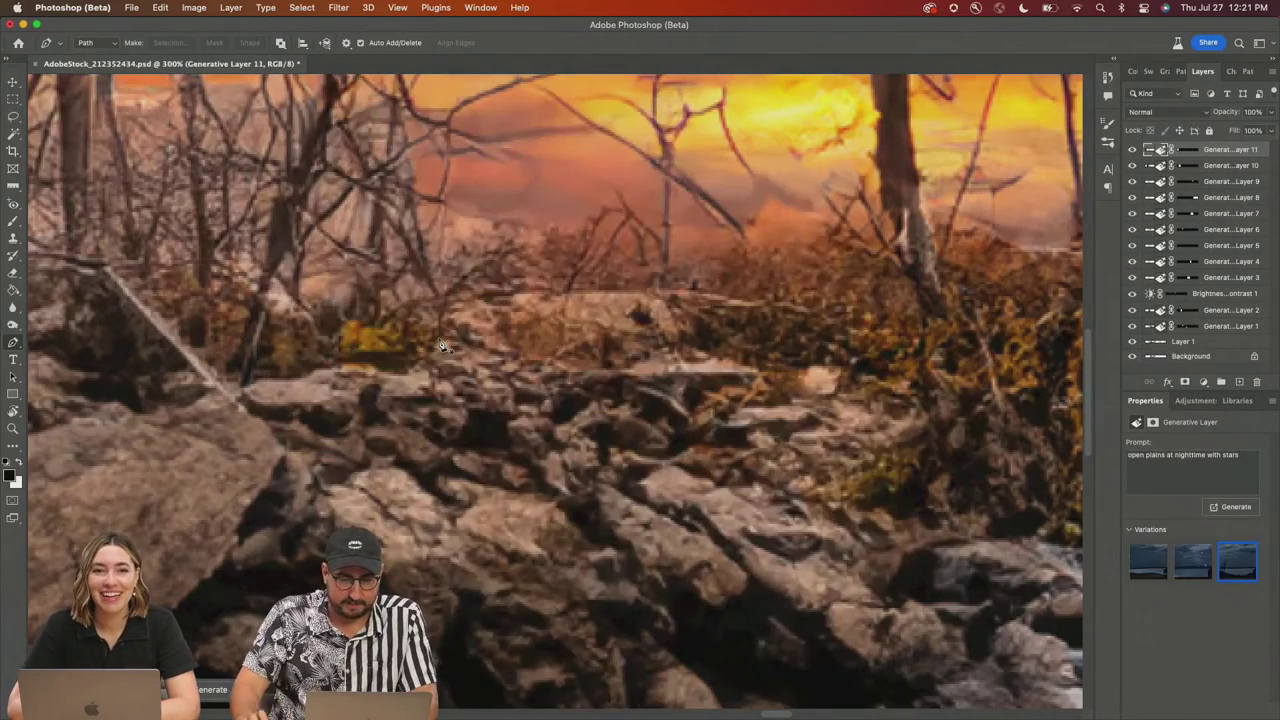
Step: Lasso the area along the large boulder's upper edge and fill it with Generative Fill using the prompt "red panda climbing on rocks"
scroll(529, 407, "left", 10)
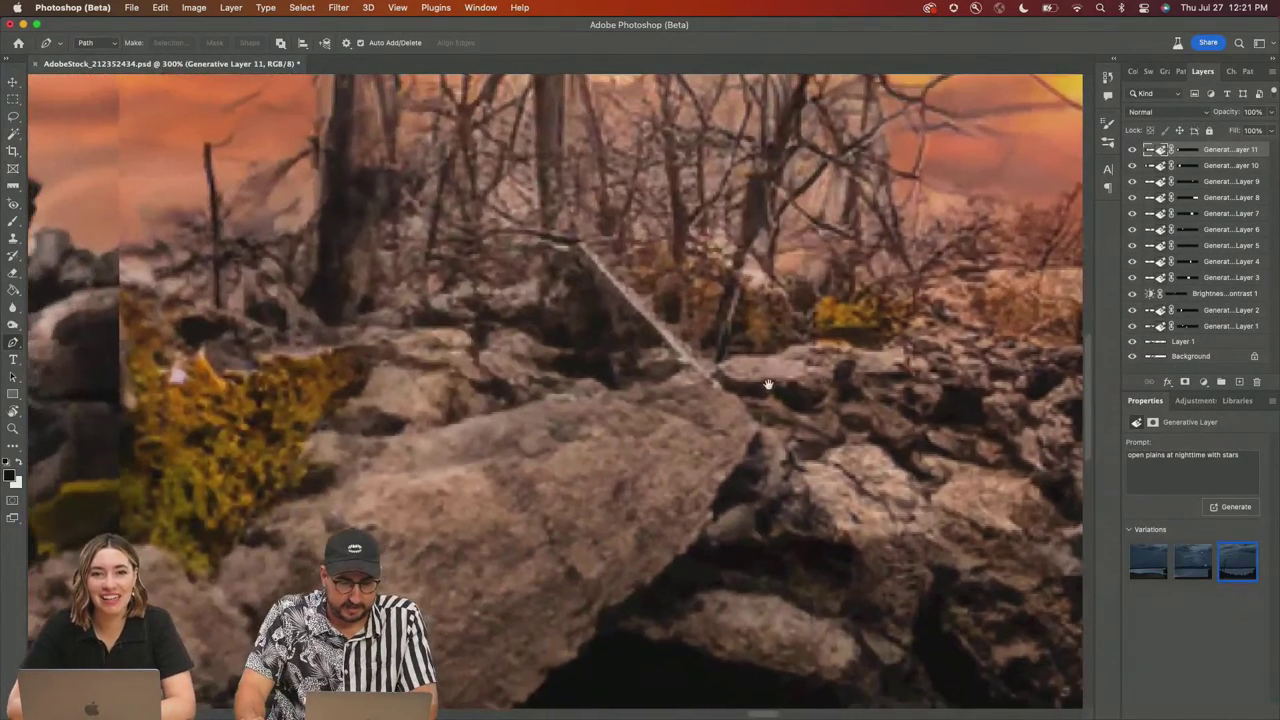
key("l")
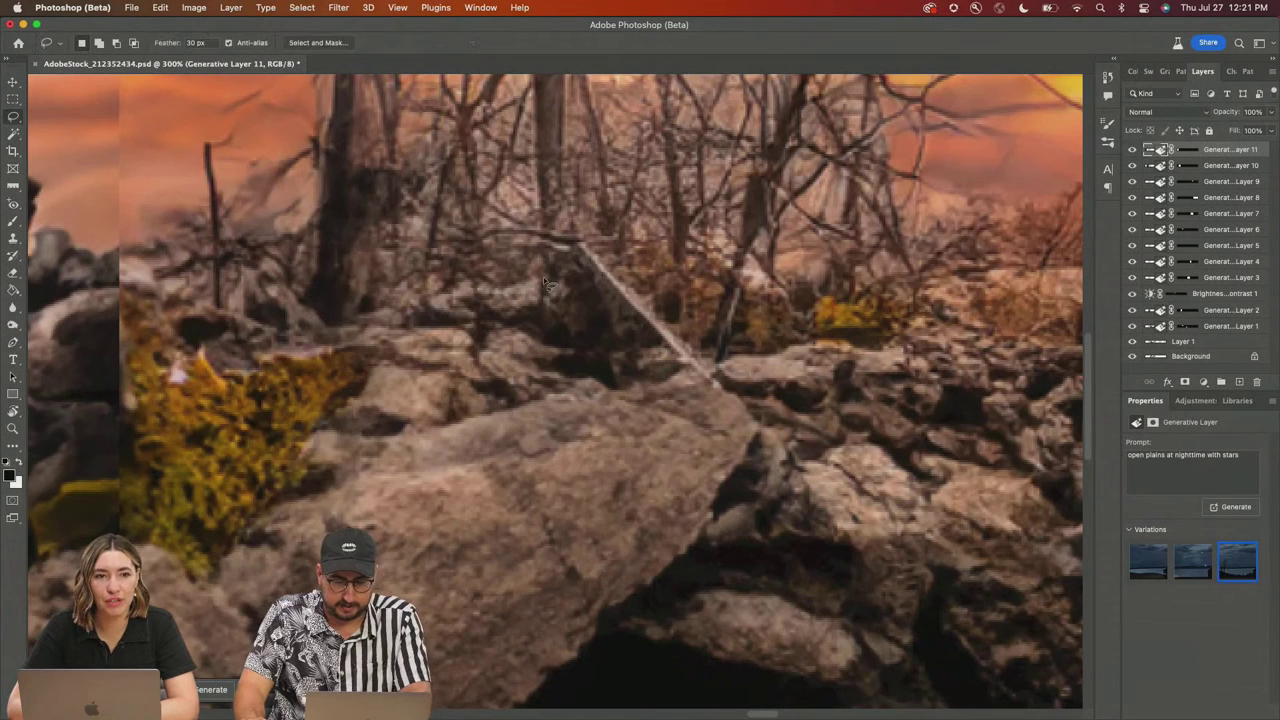
mouse_move(538, 264)
left_mouse_down()
mouse_move(497, 262)
mouse_move(386, 293)
left_mouse_up()
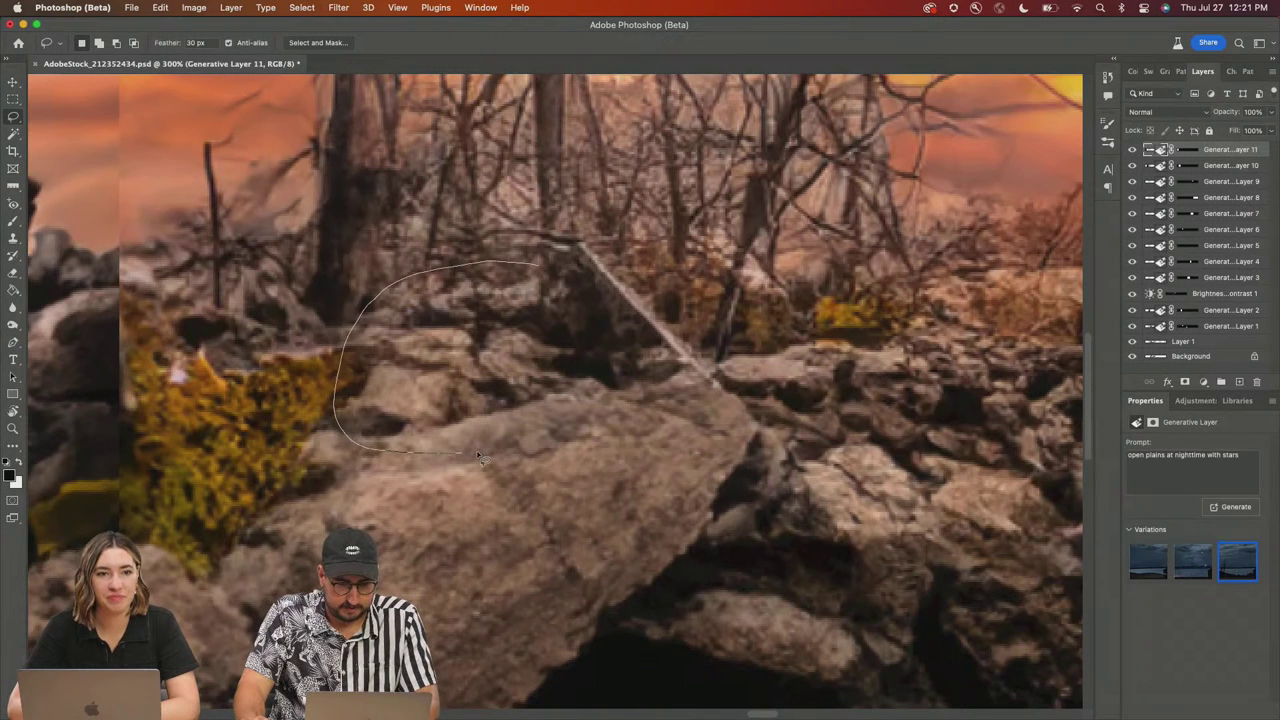
left_click_drag(619, 440, 622, 440)
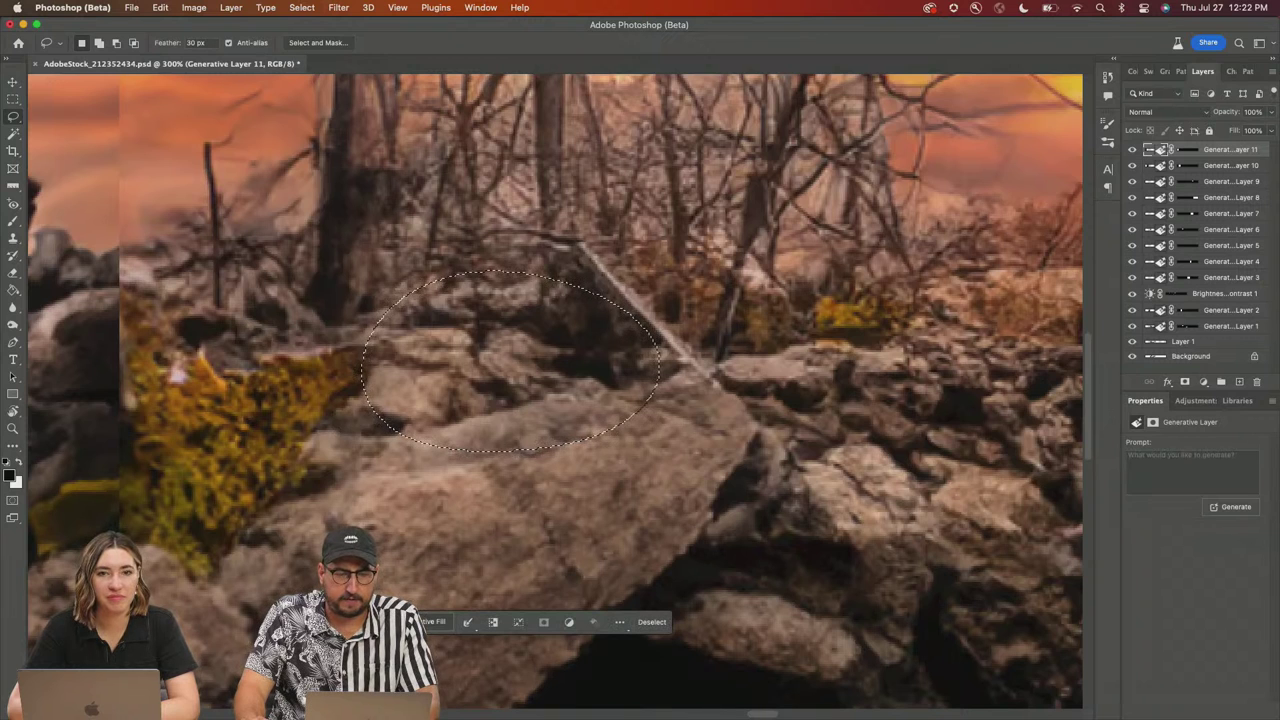
left_click(425, 622)
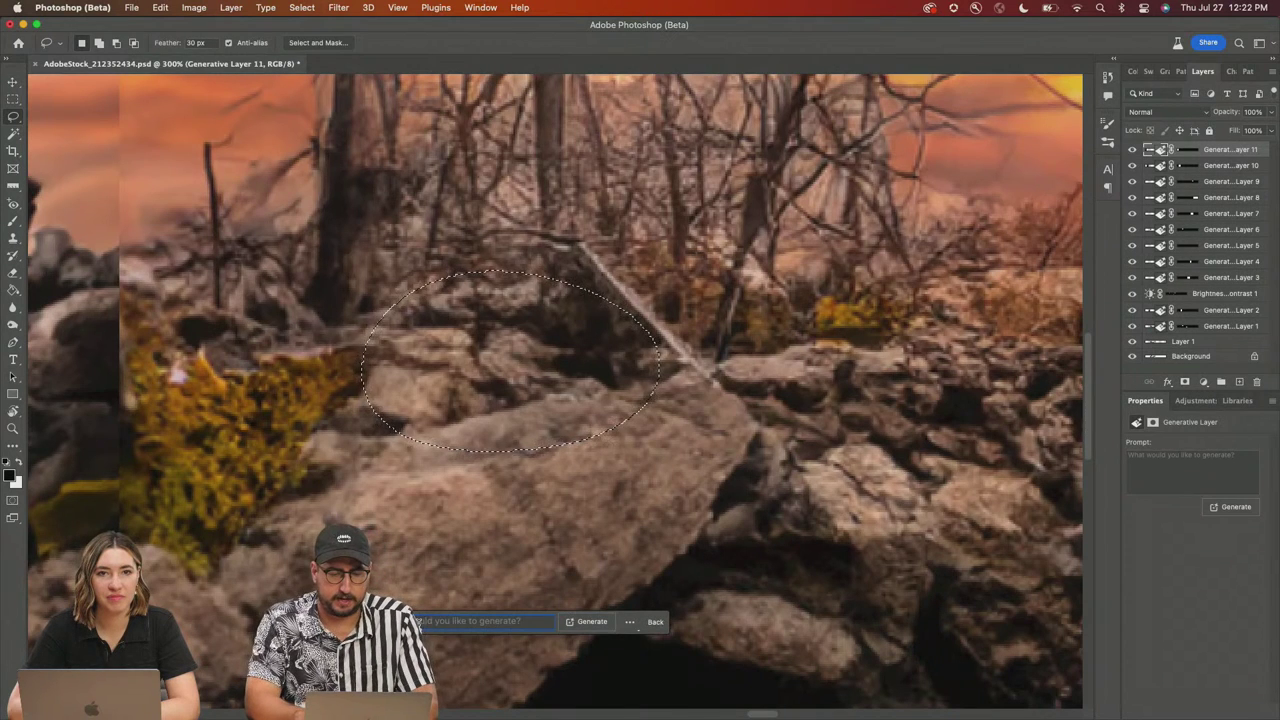
type("da")
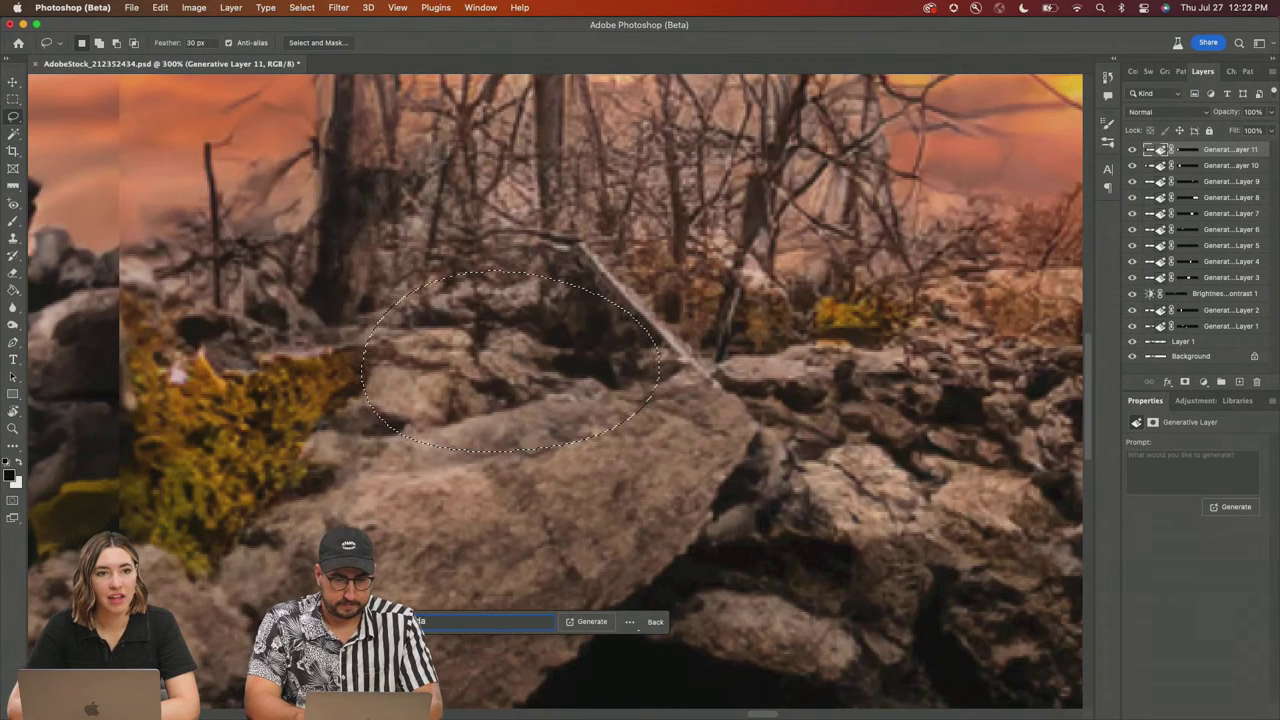
type("climbing")
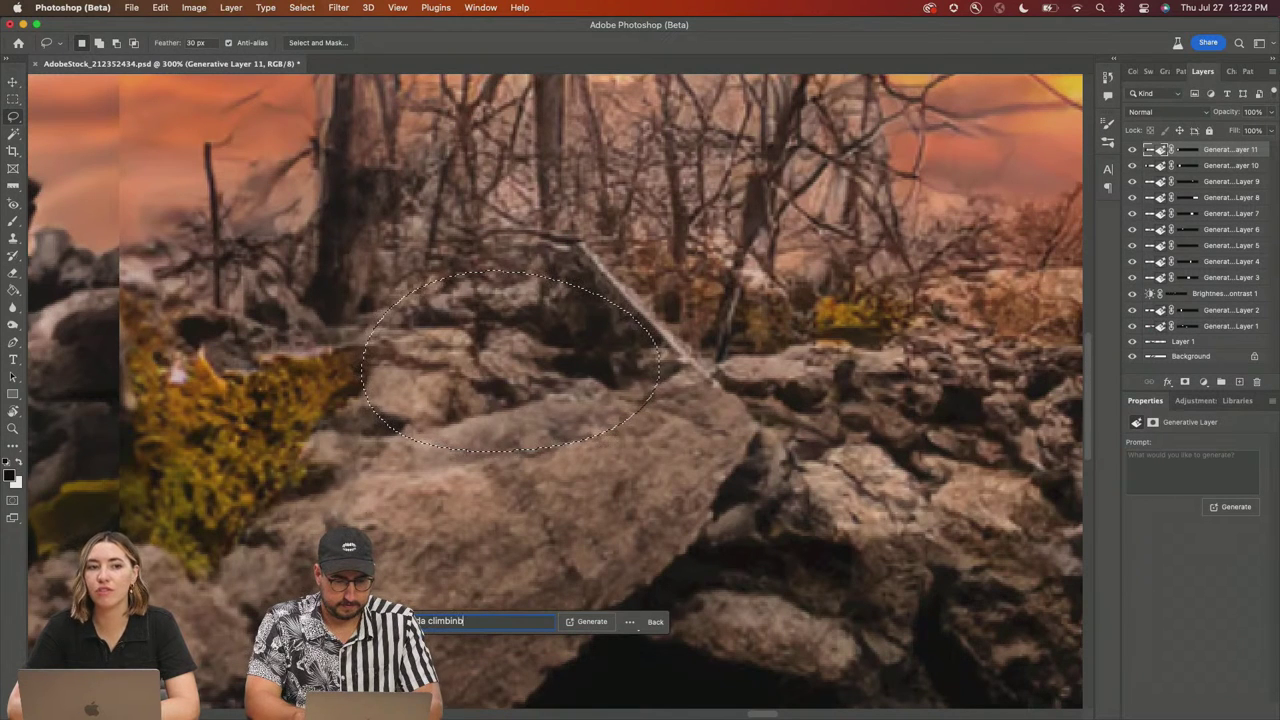
type(" on rocks")
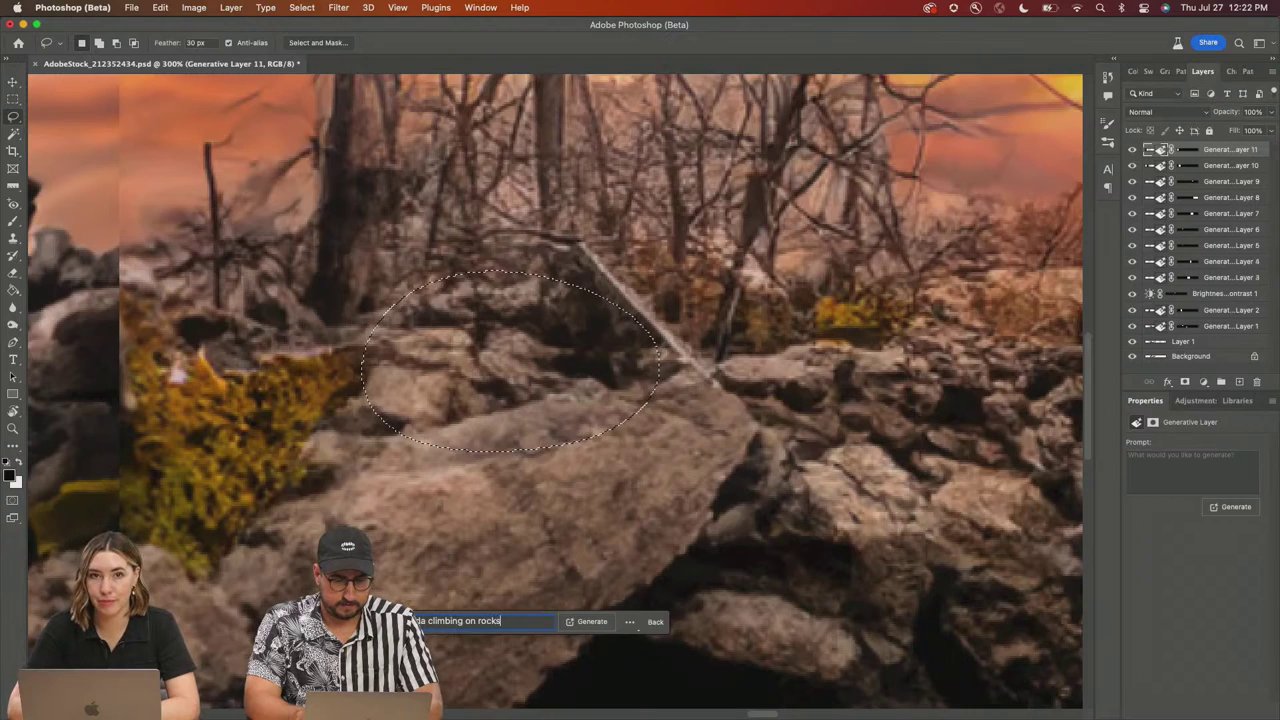
key("Return")
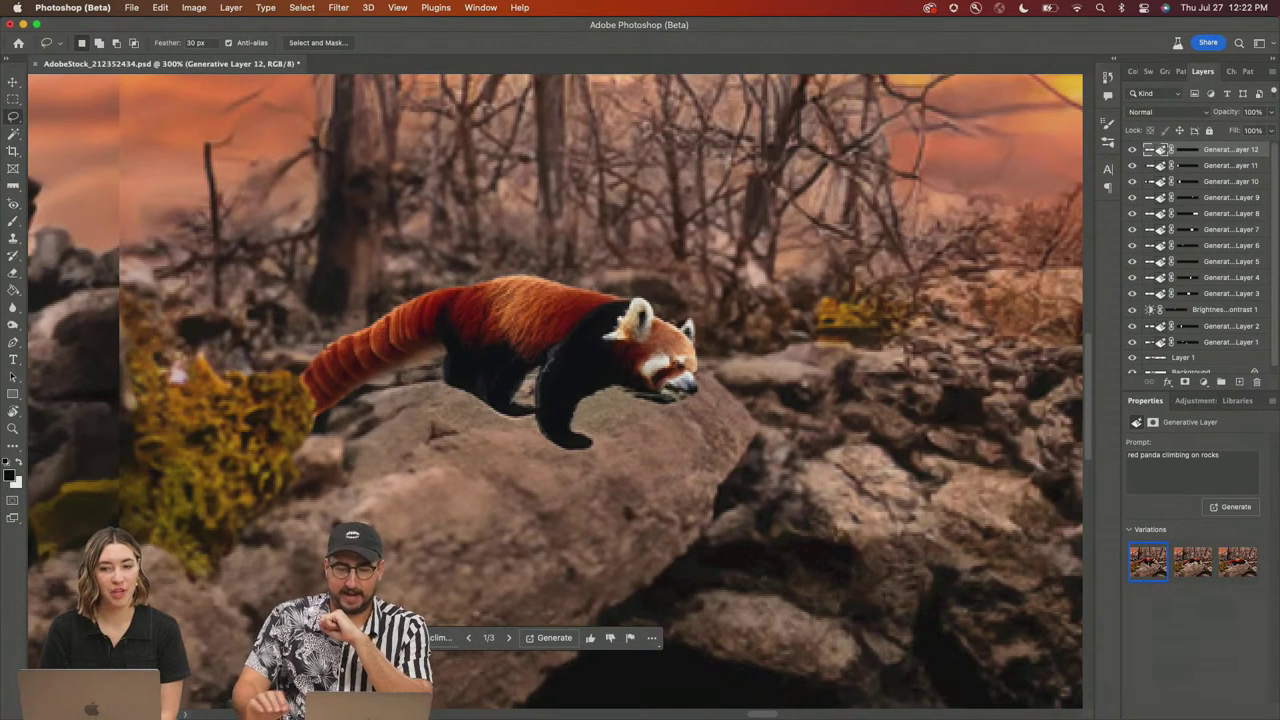
Step: Choose the third red panda variation and check how it blends into the wider scene and at 400% magnification
left_click(508, 638)
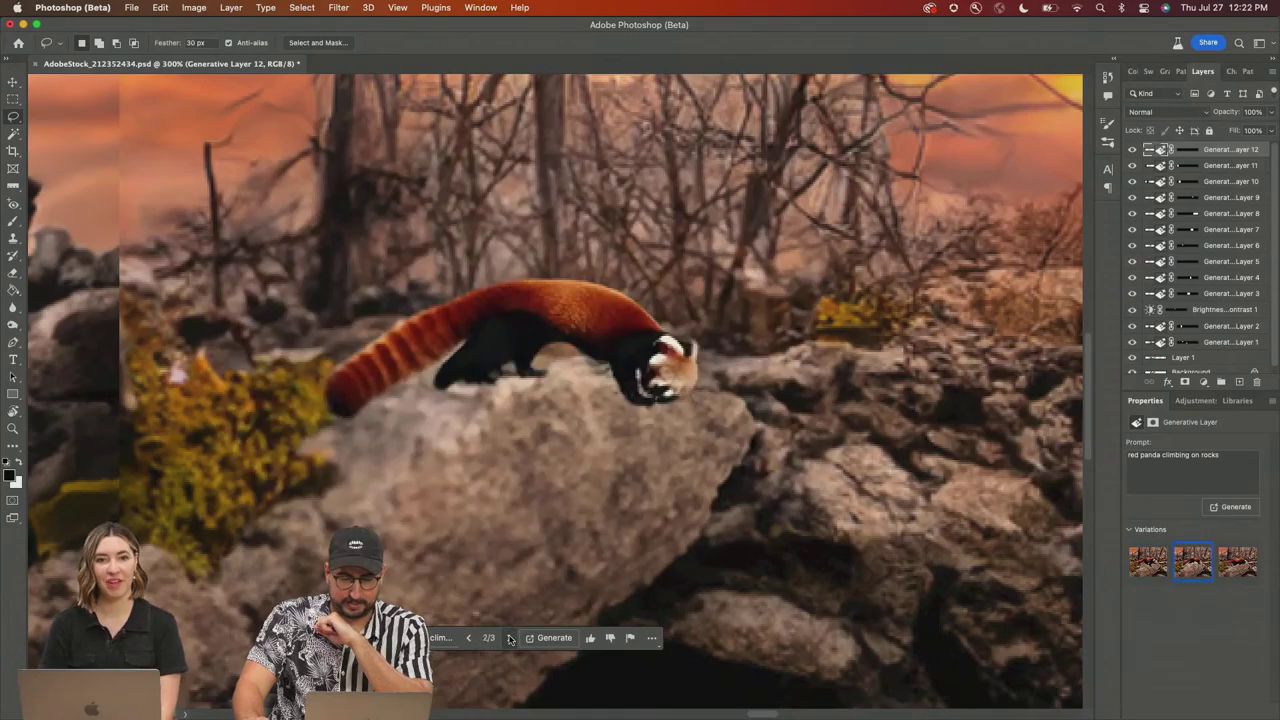
left_click(509, 638)
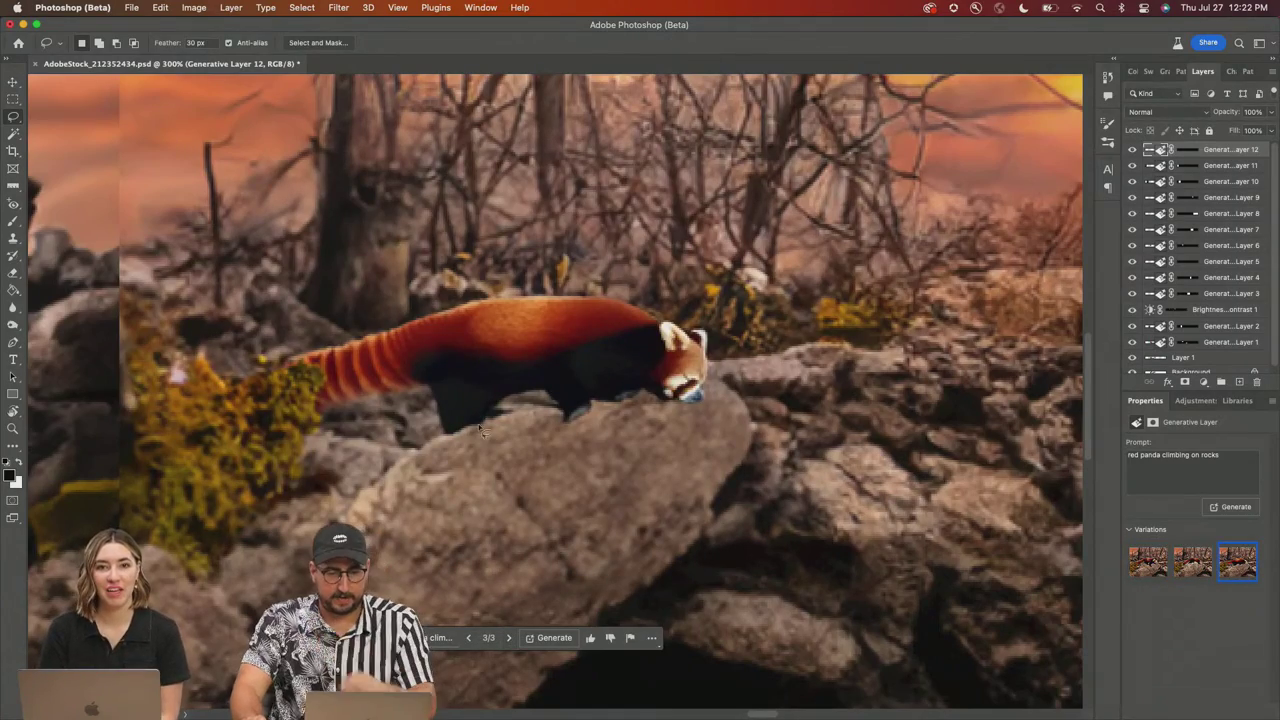
key("super+minus")
key("super+minus")
key("super+minus")
key("super+minus")
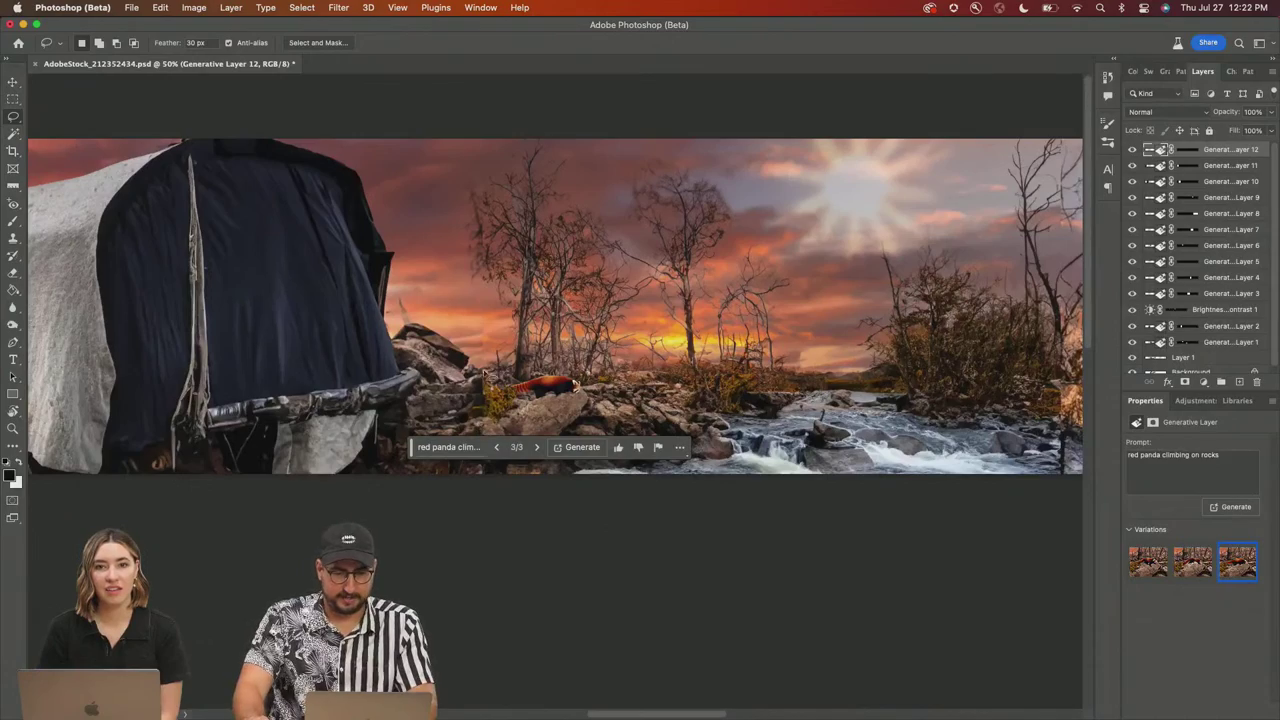
key("z")
left_click_drag(552, 386, 571, 370)
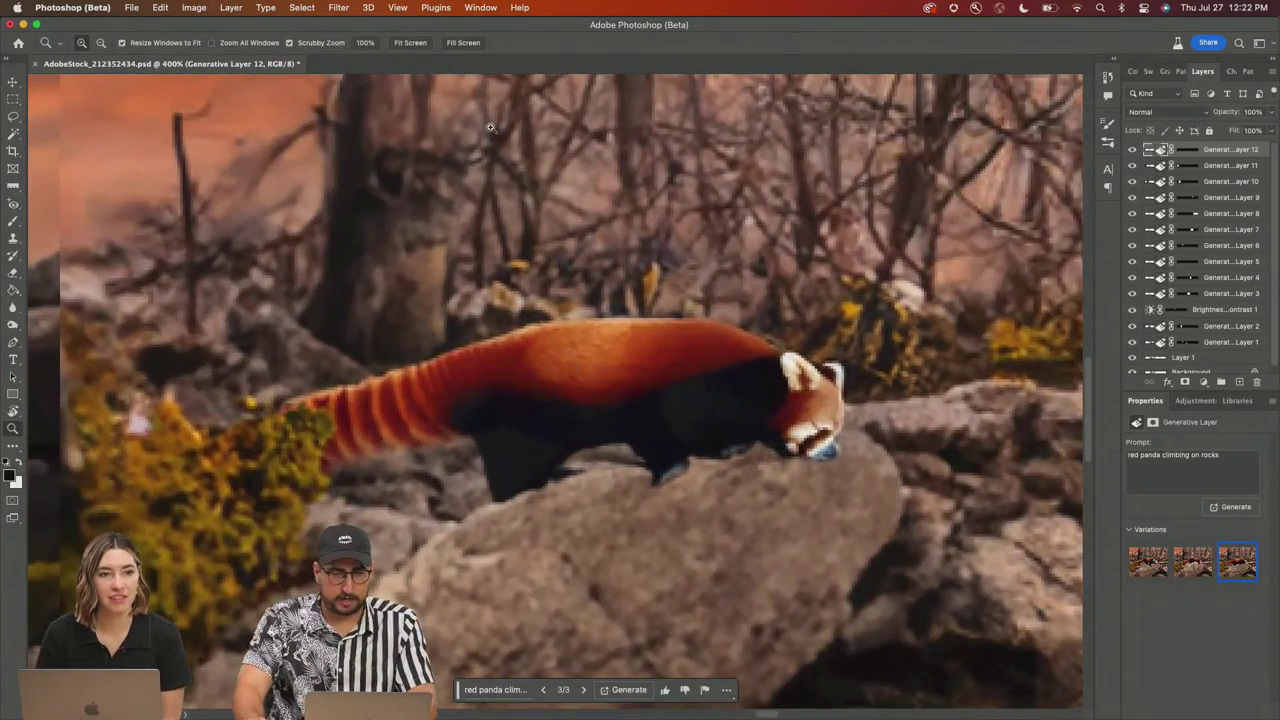
Step: Select the red panda on the boulder by outlining it with the Object Selection tool in Lasso mode
left_click(295, 7)
left_click(302, 8)
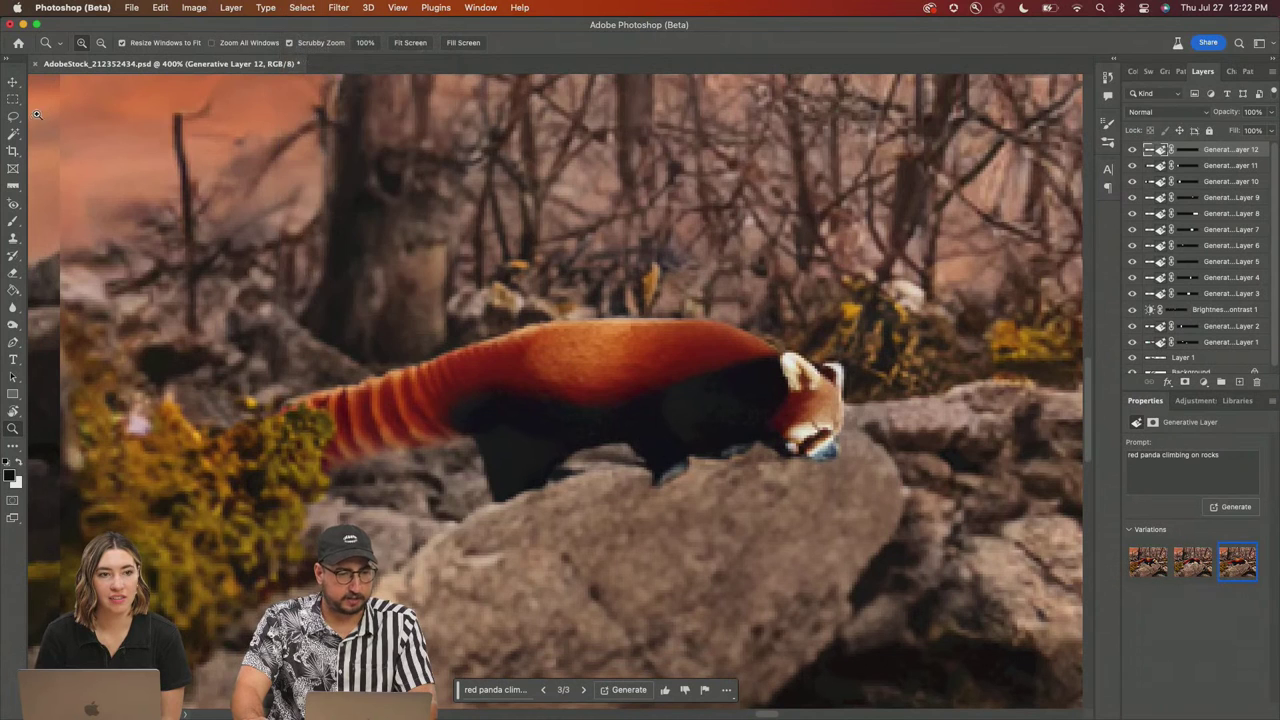
key("w")
key("shift+w")
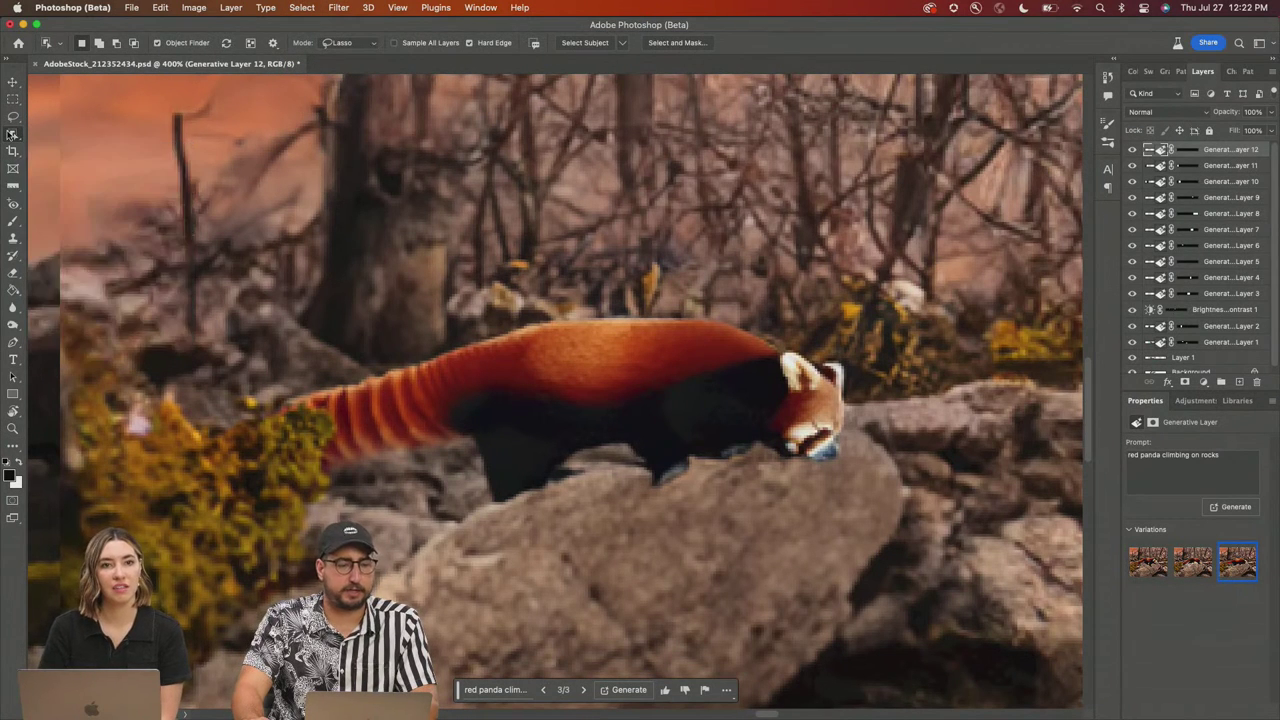
left_click(11, 134)
left_click(40, 134)
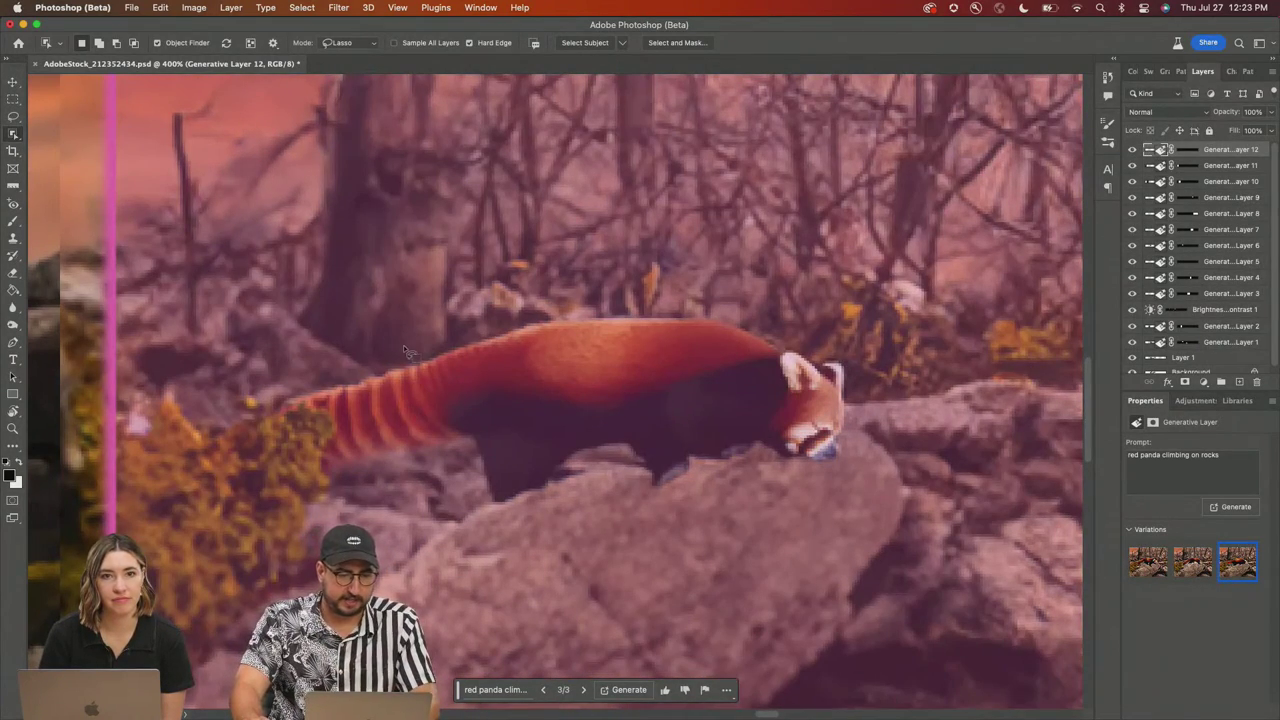
mouse_move(405, 350)
left_mouse_down()
mouse_move(276, 444)
mouse_move(389, 505)
mouse_move(516, 526)
mouse_move(767, 524)
mouse_move(904, 487)
mouse_move(866, 318)
left_mouse_up()
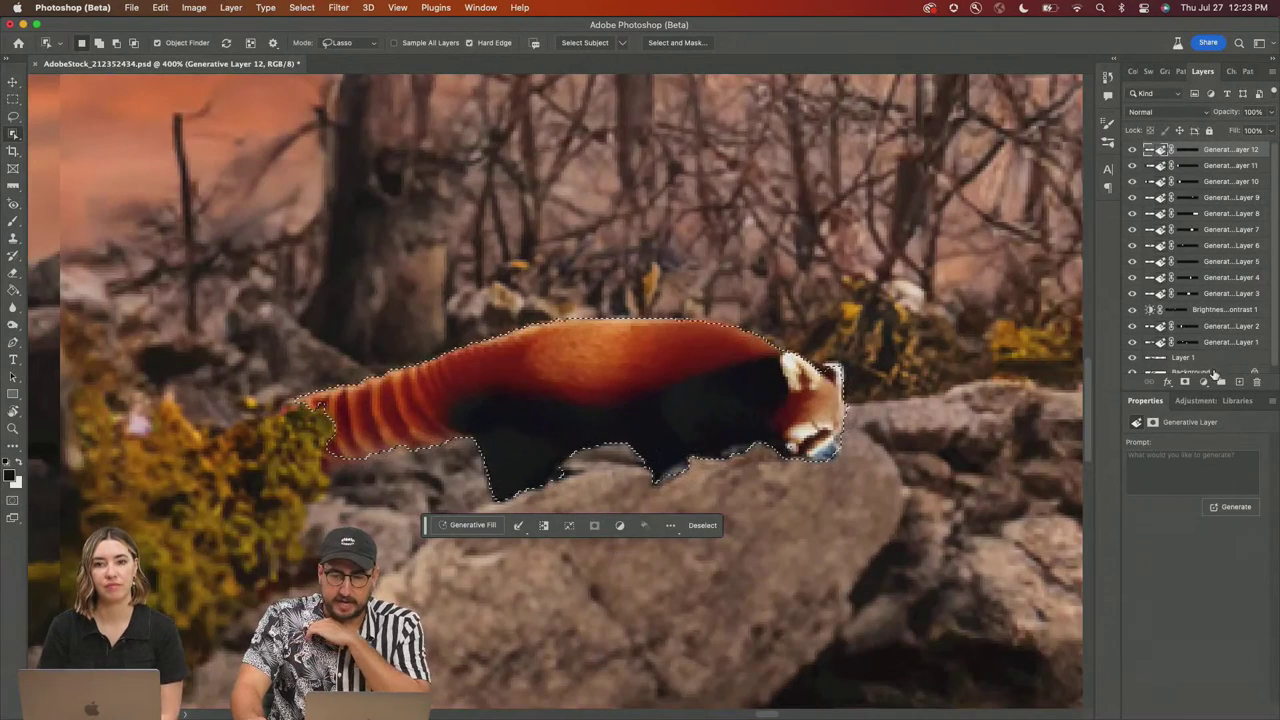
Step: Add a Hue/Saturation adjustment to the selected red panda with saturation -16 and clip it to the panda's generative layer
left_click(1205, 387)
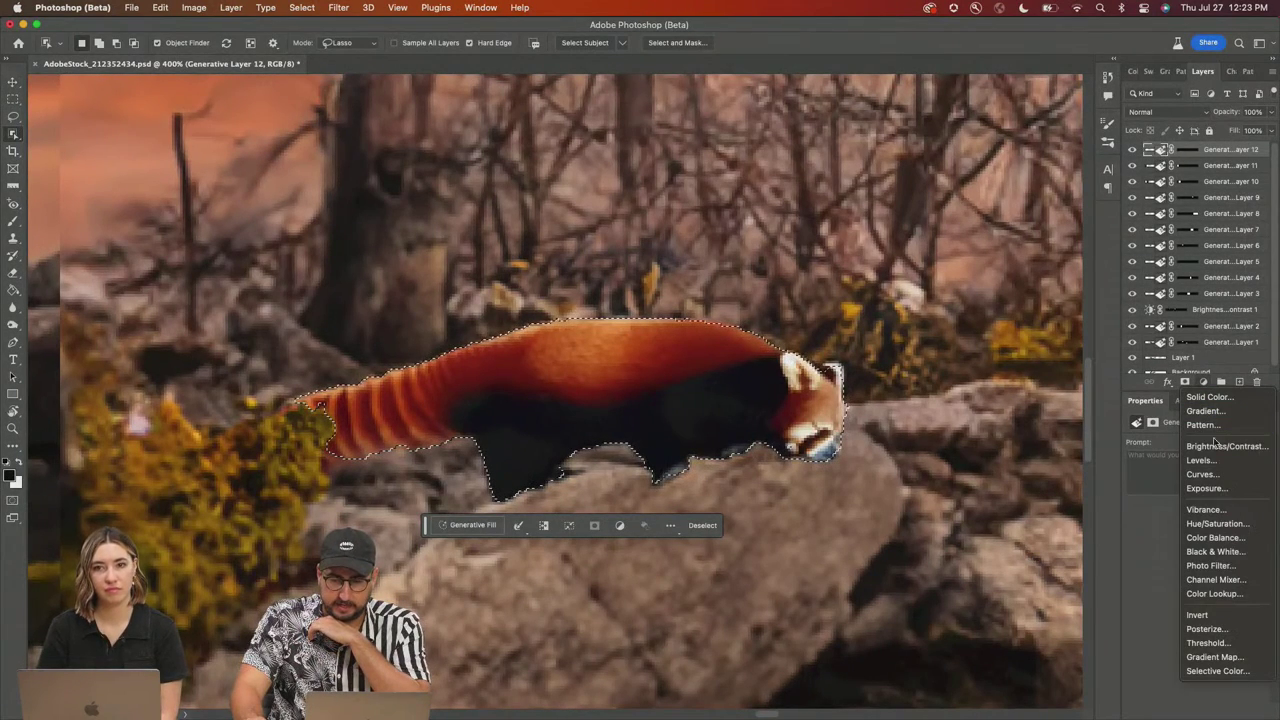
left_click(1222, 524)
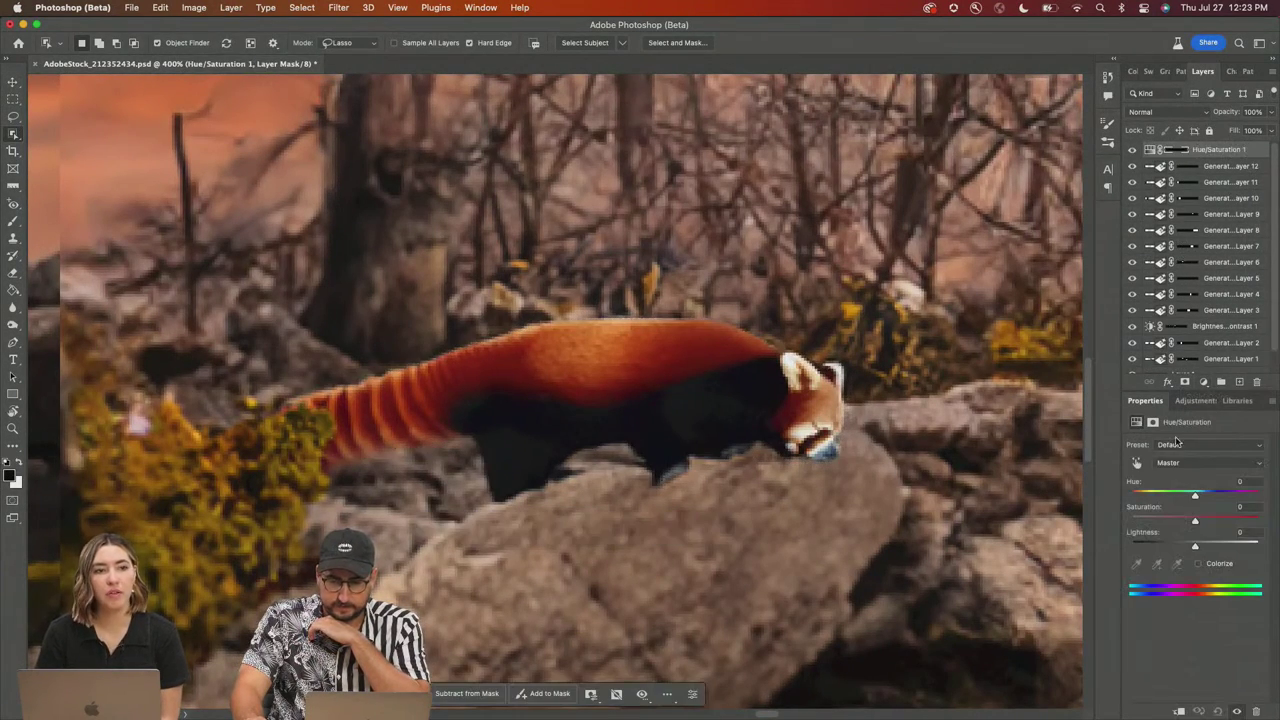
left_click(1176, 522)
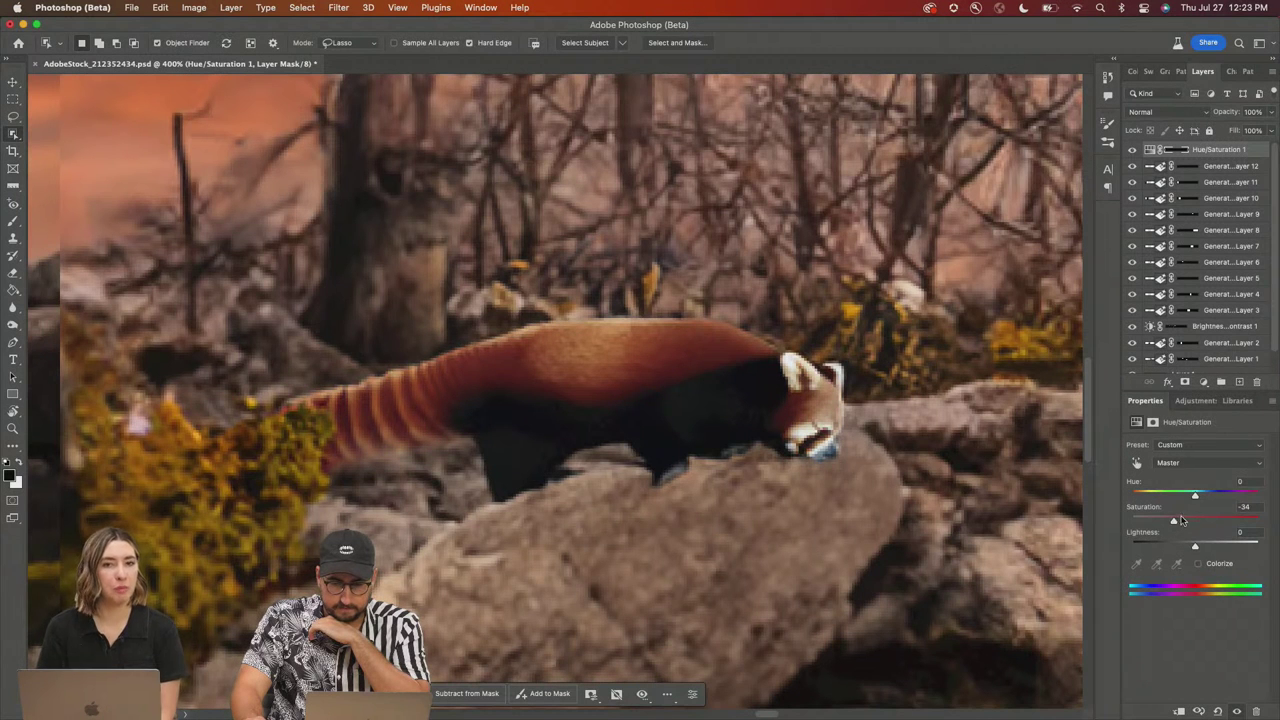
left_click_drag(1213, 546, 1197, 546)
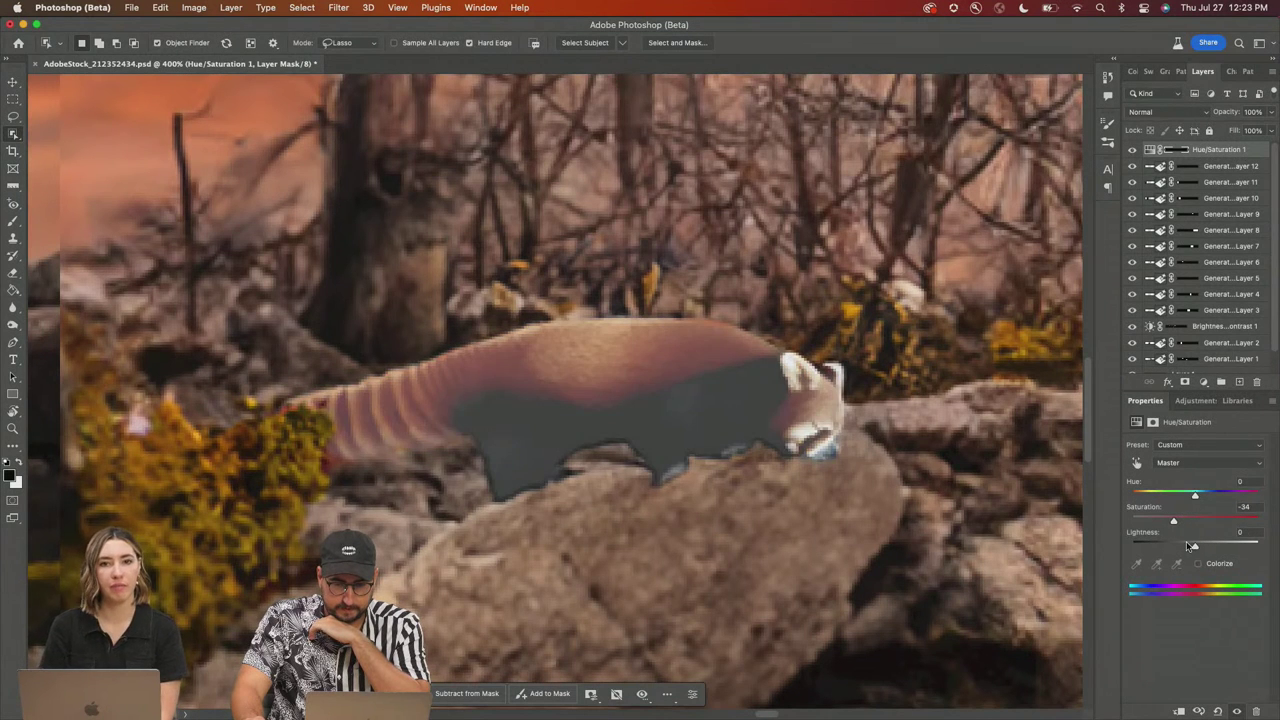
left_click(1185, 524)
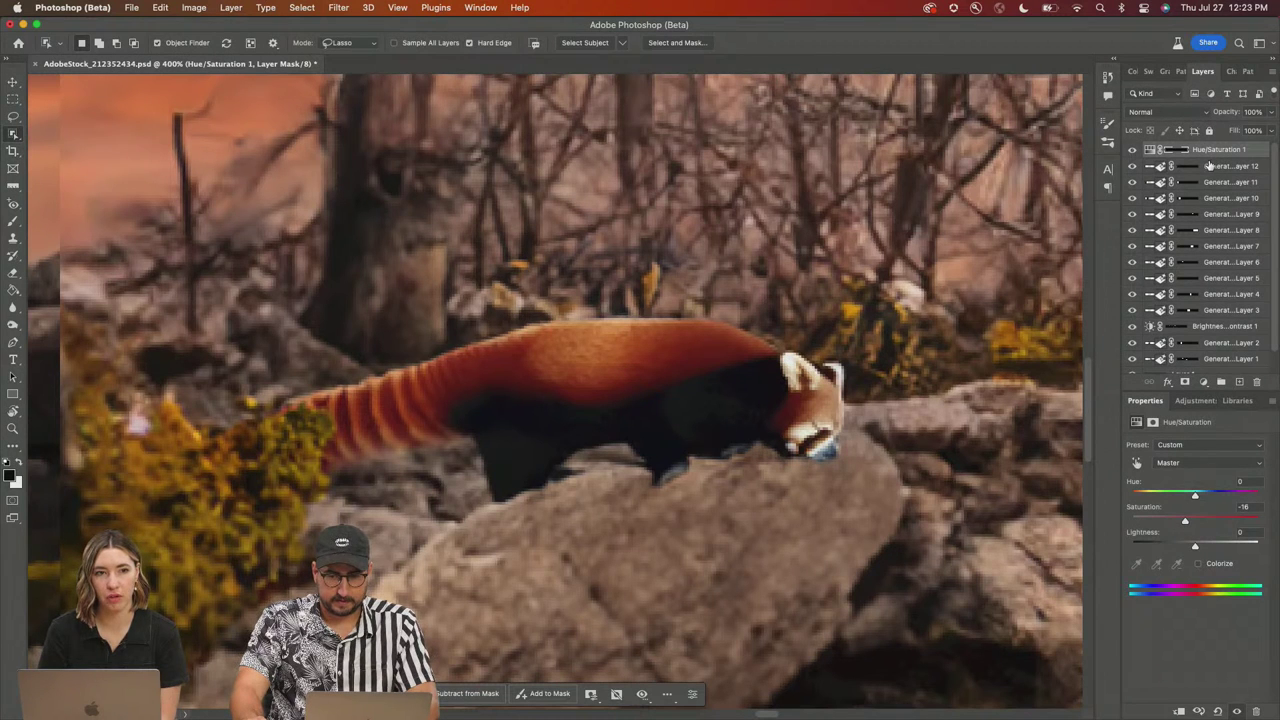
left_click(1210, 157, "alt")
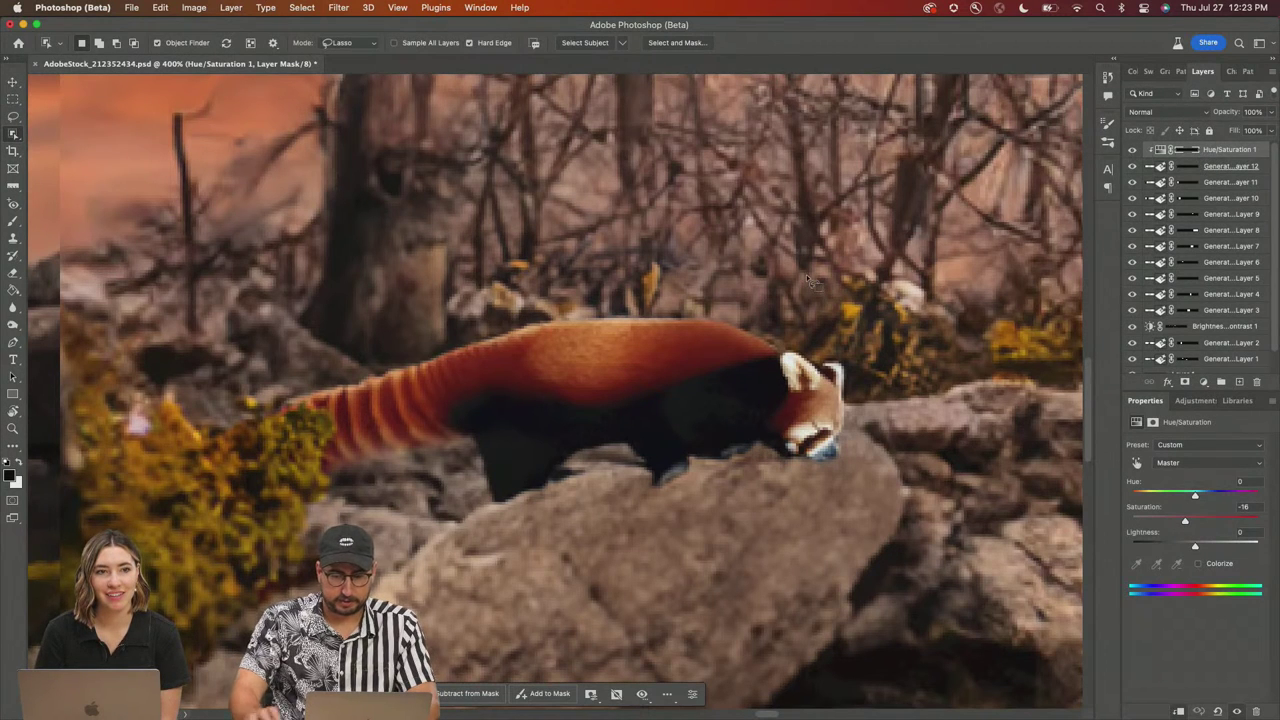
Step: Check the toned red panda in the wider scene at 66.7% magnification and save the document
key("super+0")
key("super+minus")
key("super+minus")
key("super+minus")
key("super+minus")
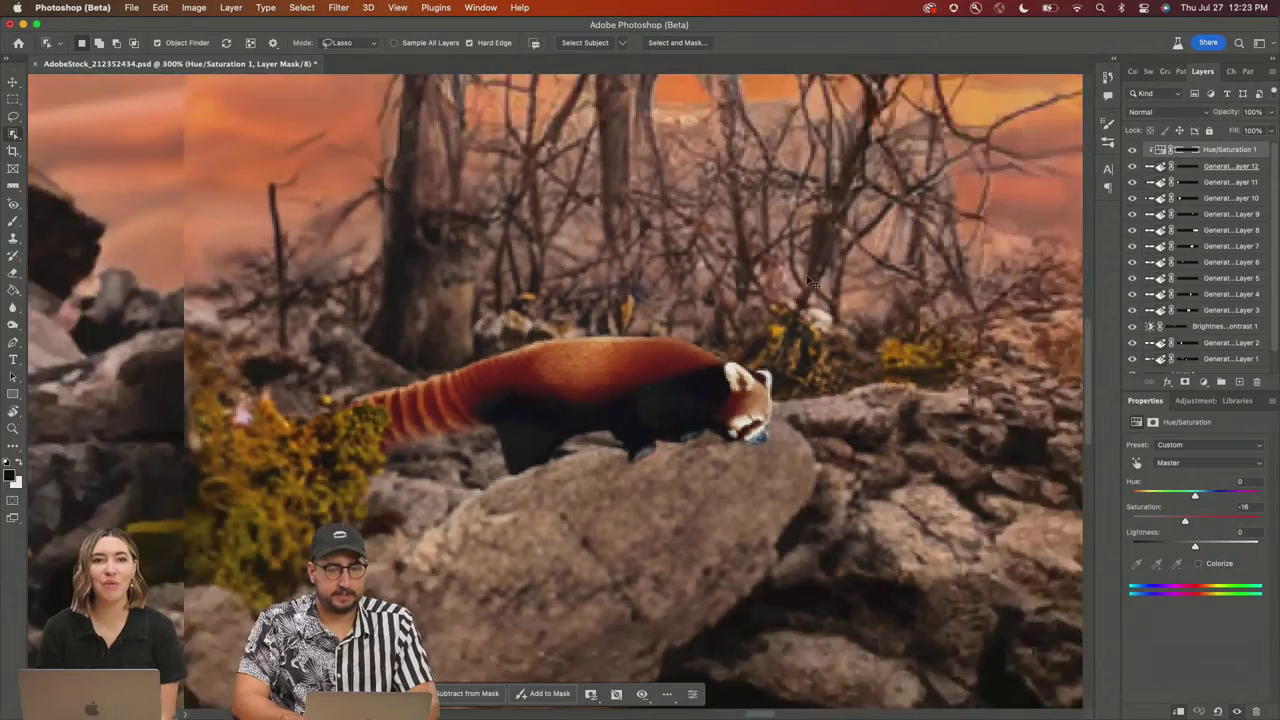
key("super+minus")
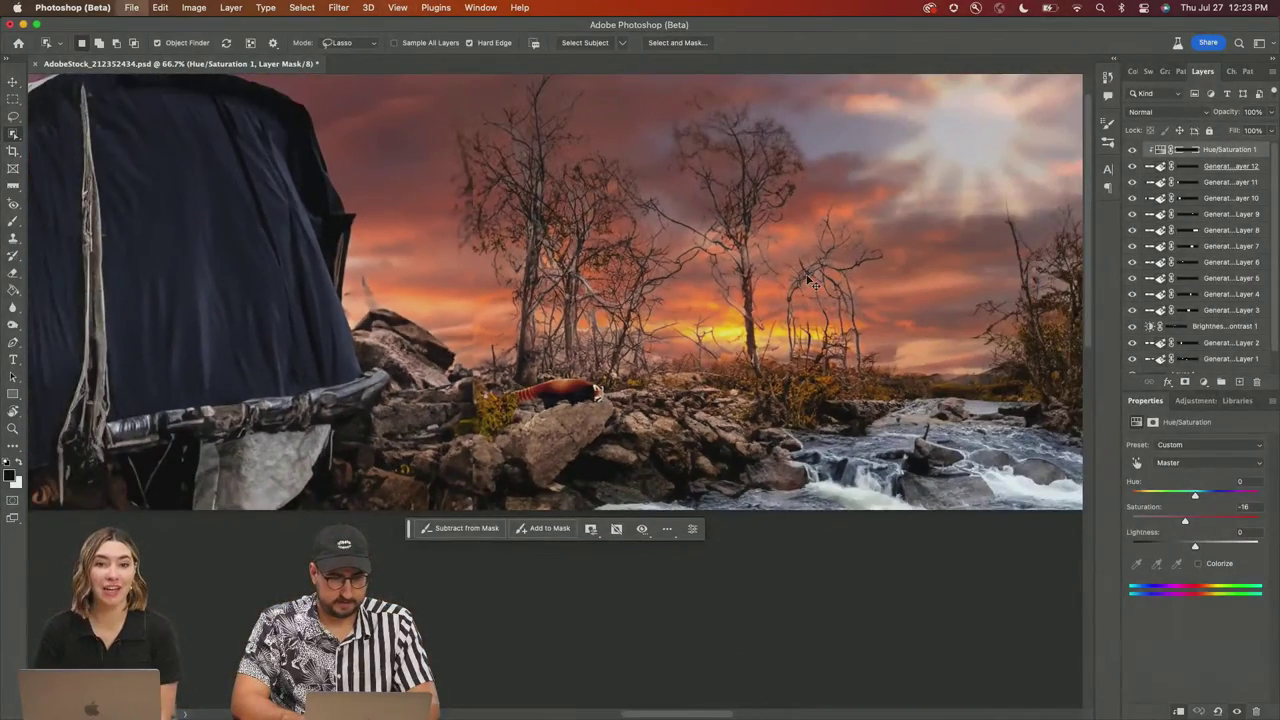
key("super+s")
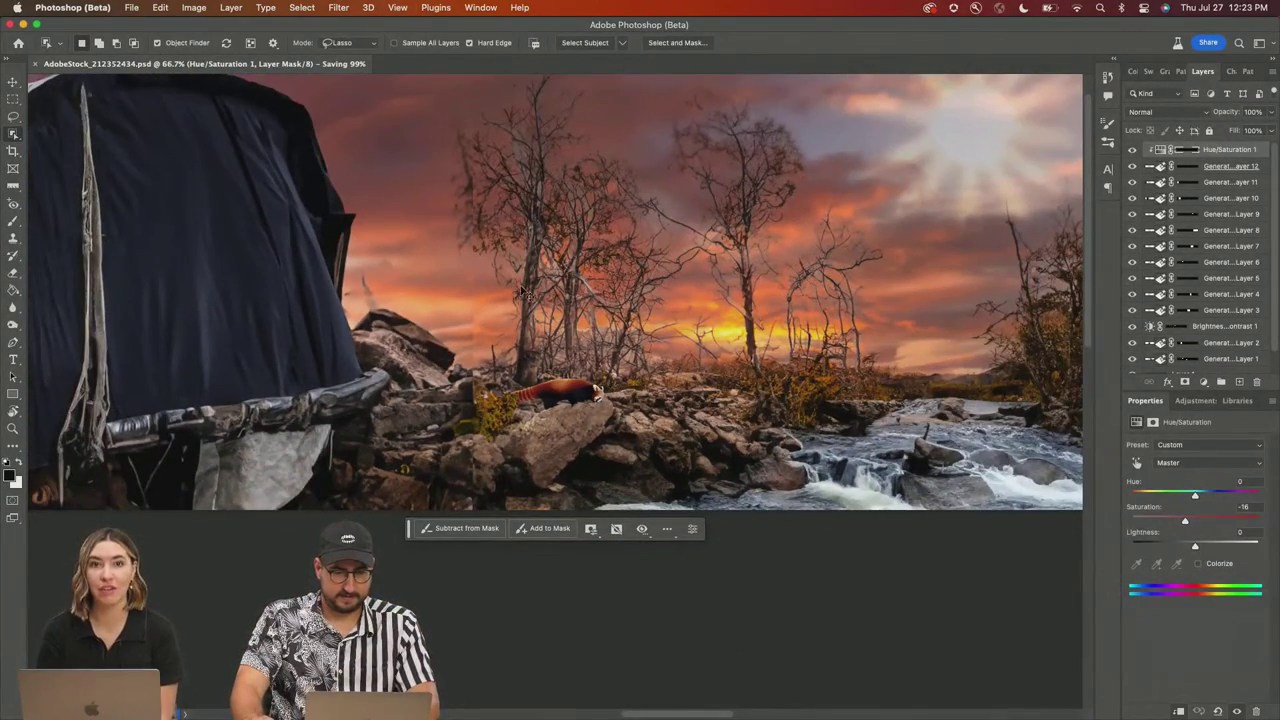
Step: Examine the entire panorama from the dark barn scene to the blue sky at the opposite end
key("z")
left_click(535, 296, "alt")
left_click(535, 296, "alt")
left_click(549, 300, "alt")
left_click(549, 300, "alt")
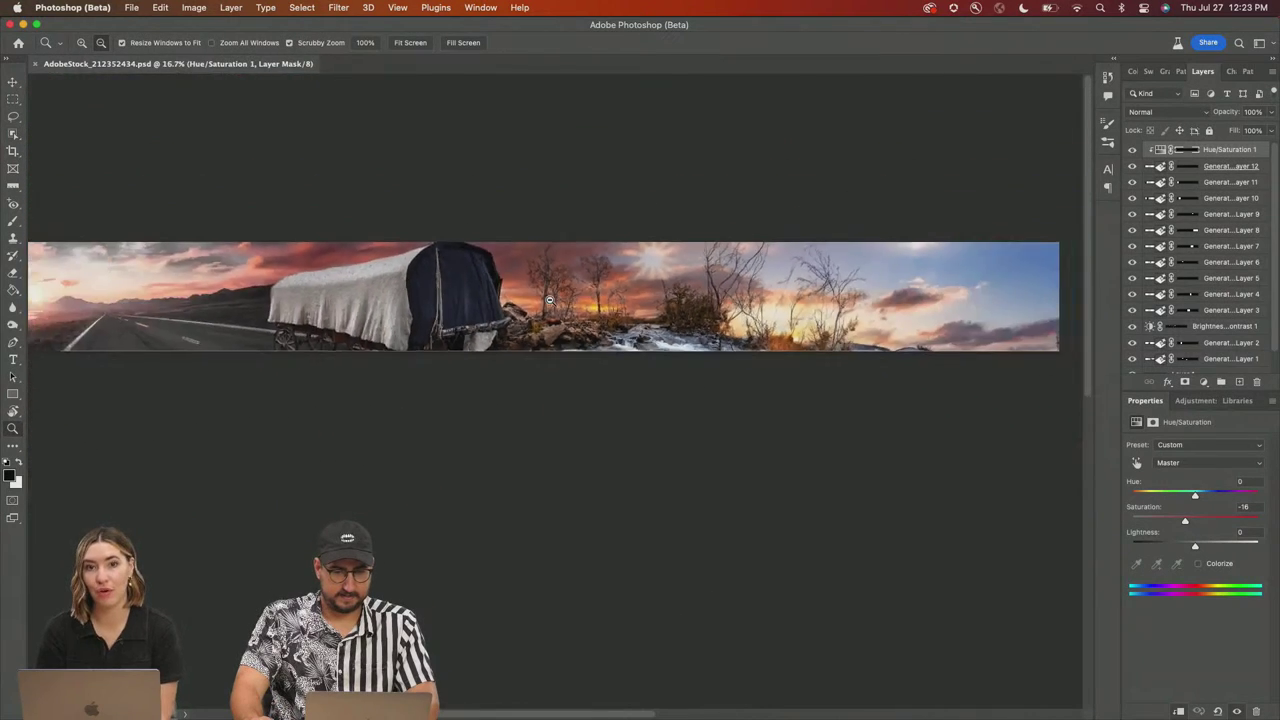
left_click(549, 300, "alt")
left_click_drag(390, 306, 541, 308)
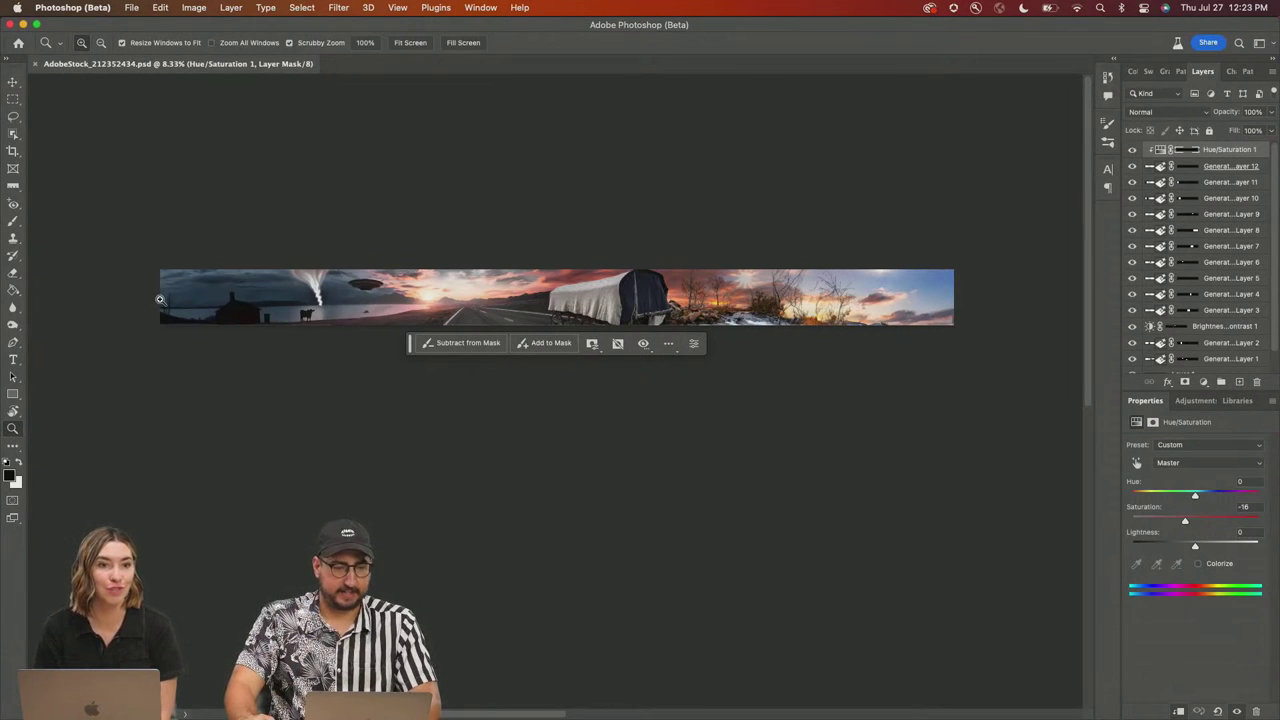
Step: Try to extend the canvas beyond the panorama's dark left edge with Generative Expand, using the prompt "full moon at night with galaxies"
left_click_drag(159, 299, 291, 354)
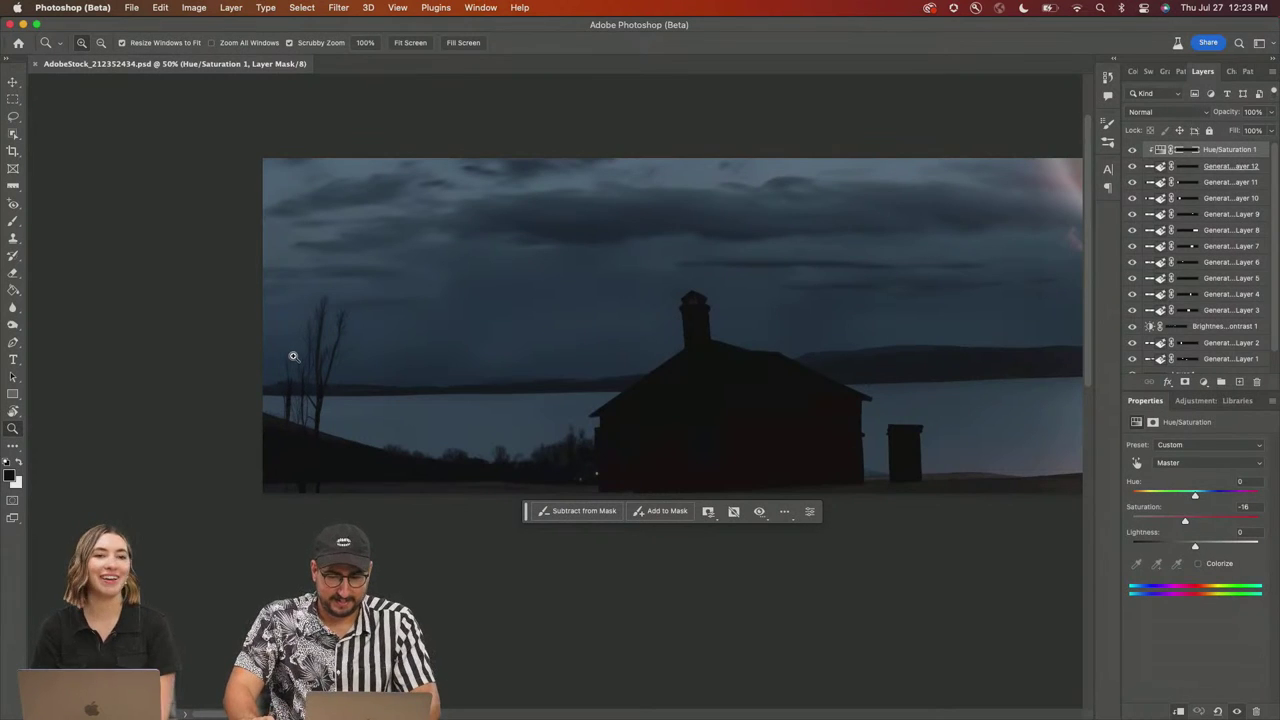
left_click_drag(293, 357, 532, 376)
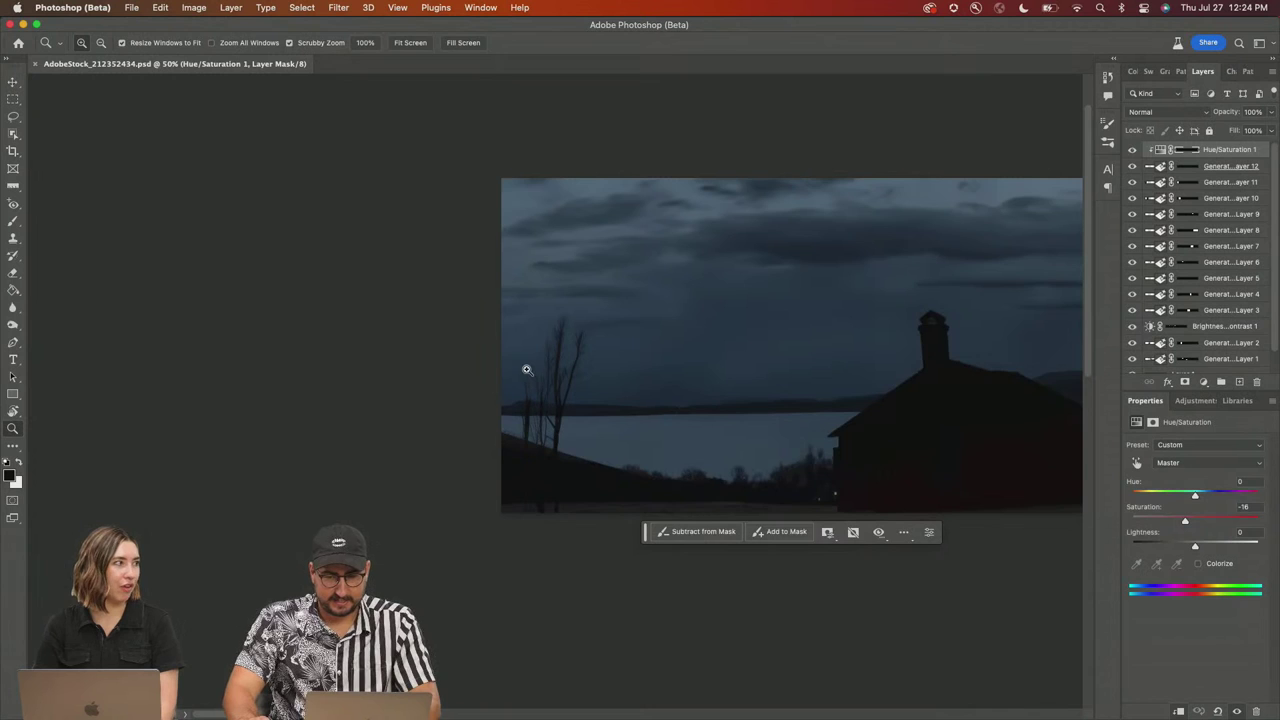
left_click_drag(527, 368, 303, 334)
key("c")
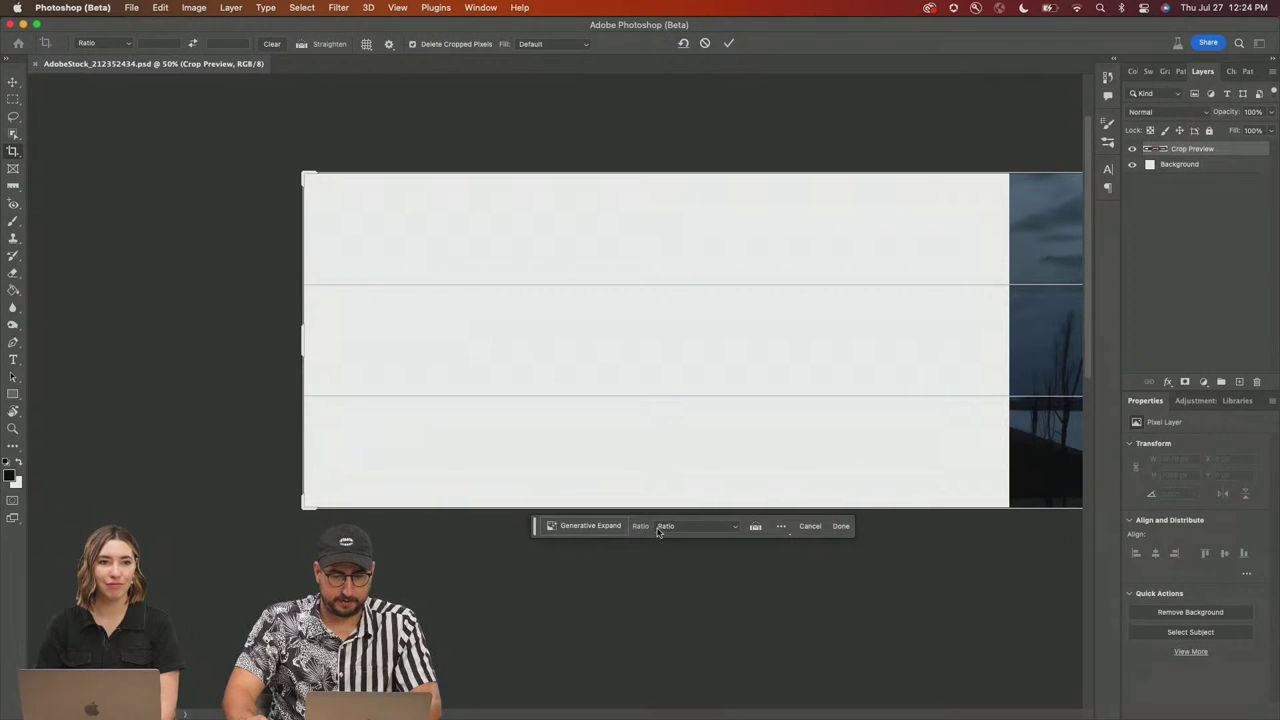
left_click(588, 527)
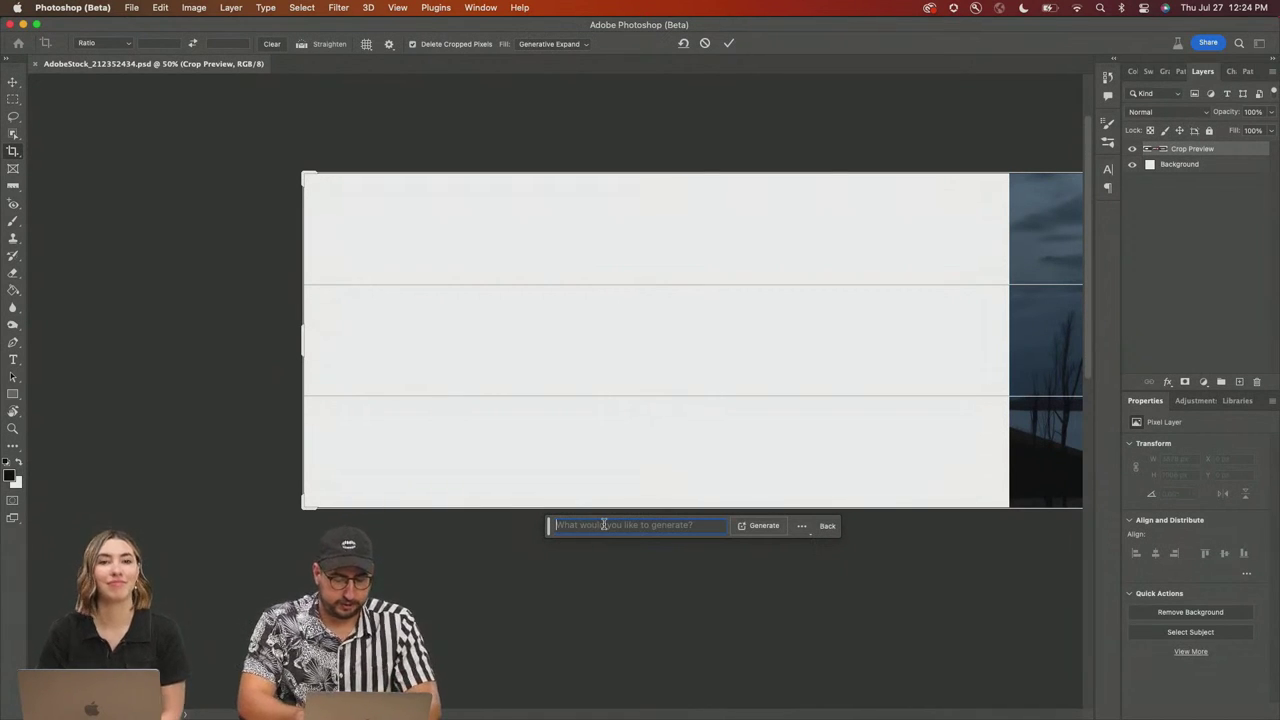
type("full ")
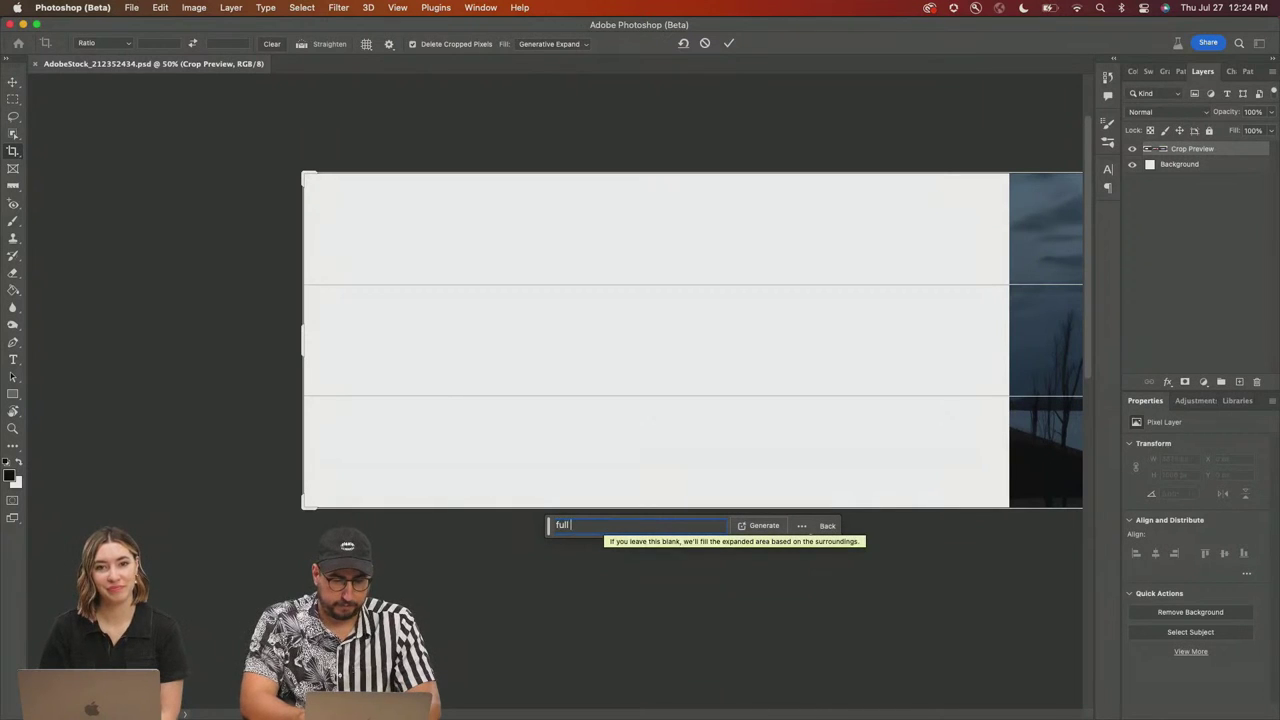
type("moon ")
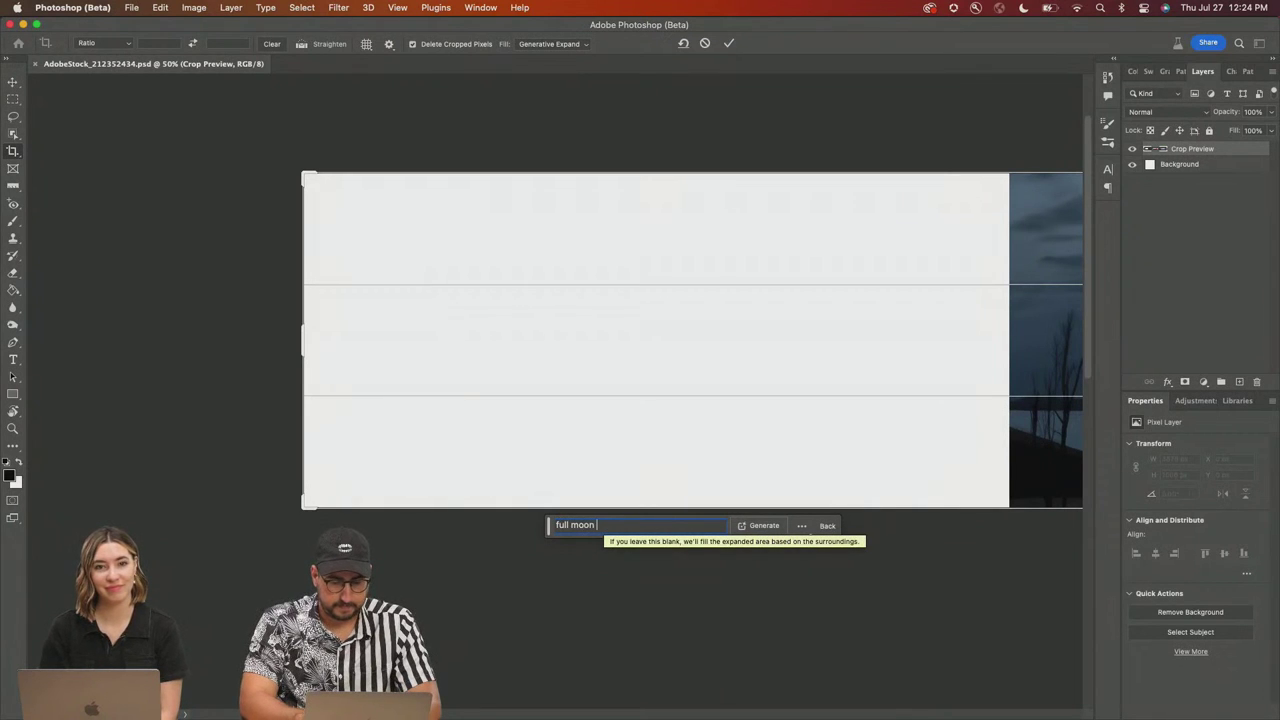
type("at night with ")
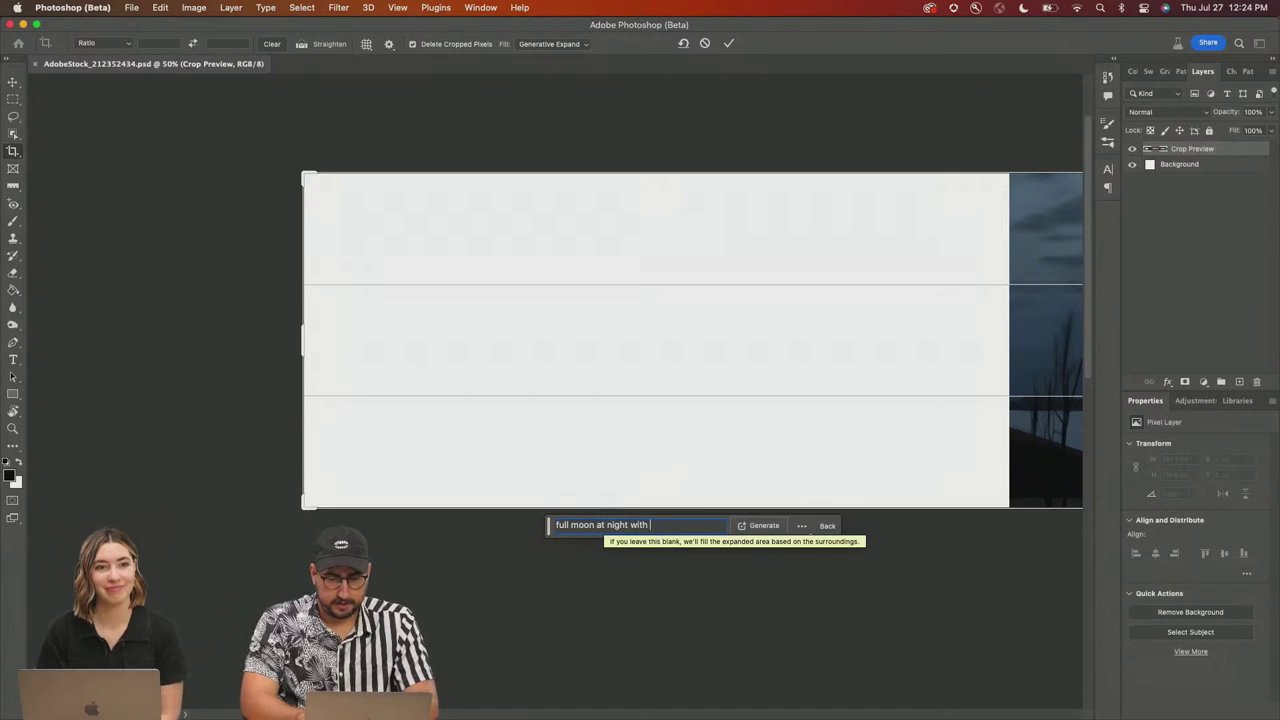
type("galaxies")
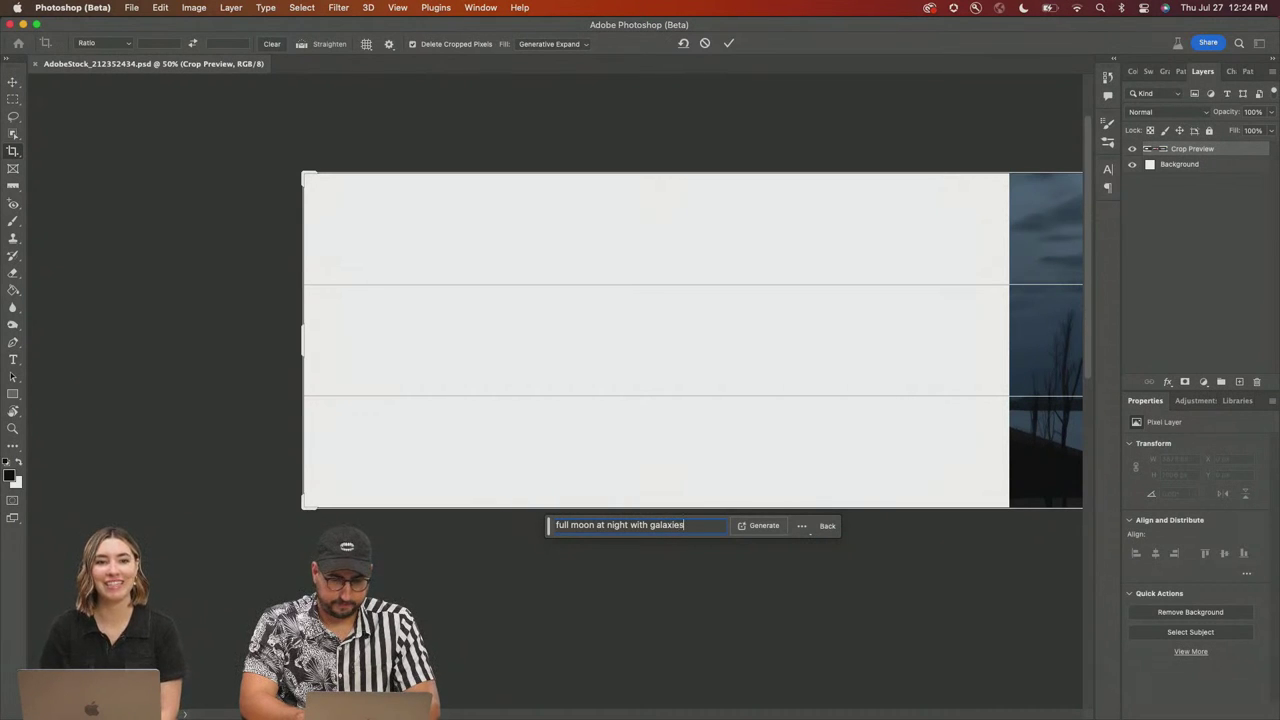
type(" in the s")
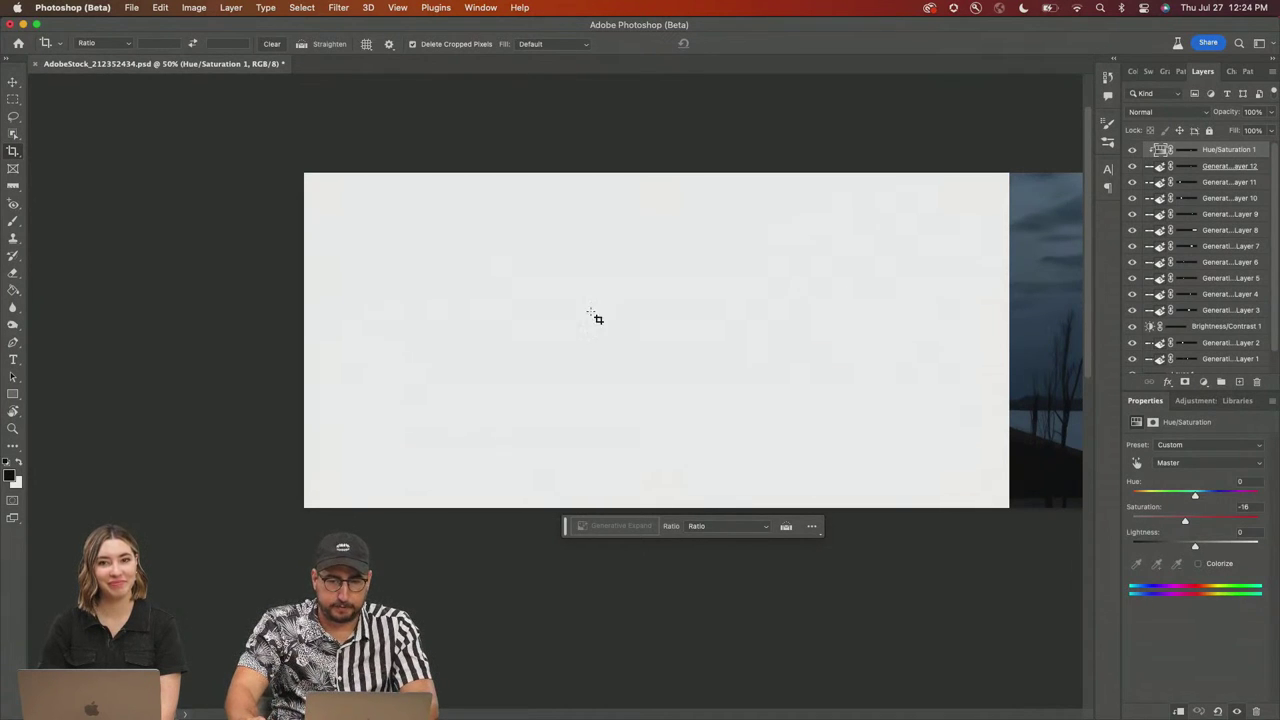
Step: Try Generative Expand again on a narrower extension beyond the panorama's left edge, with the prompt "full moon at night with stars in the"
scroll(478, 312, "right", 3)
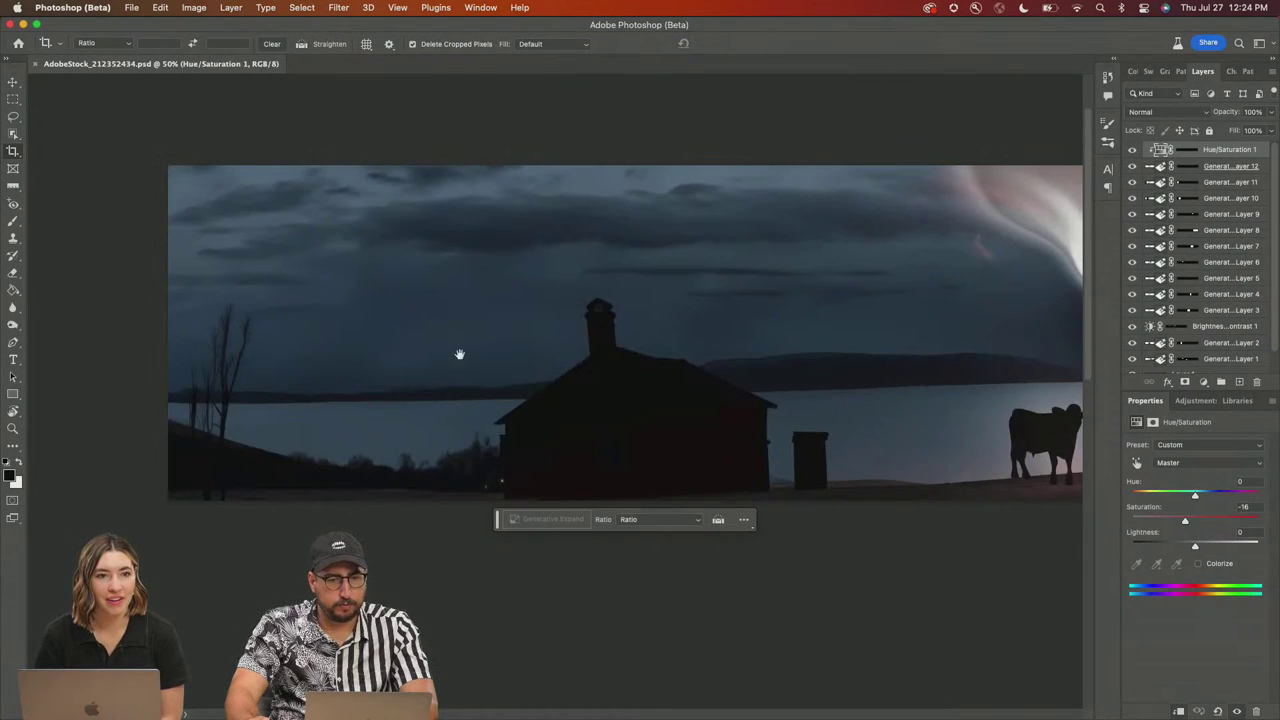
left_click_drag(457, 360, 966, 358)
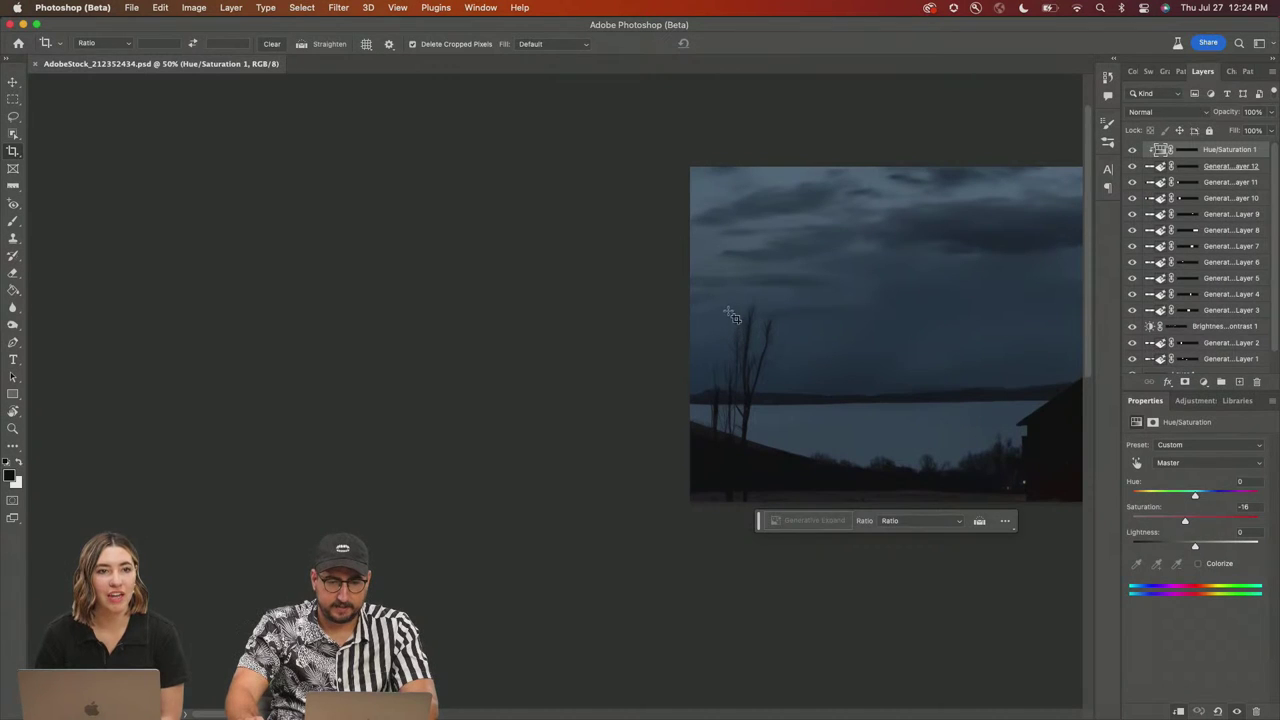
key("v")
key("c")
left_click_drag(688, 328, 520, 366)
left_click(722, 521)
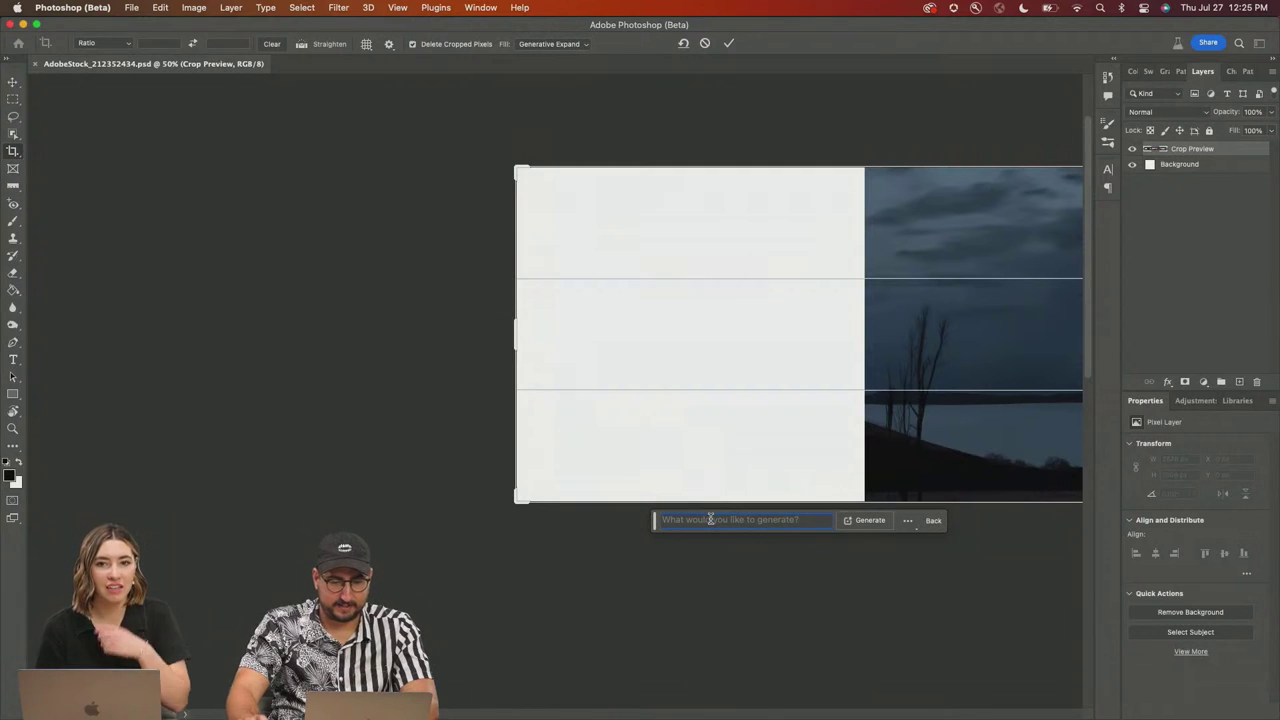
type("full mo")
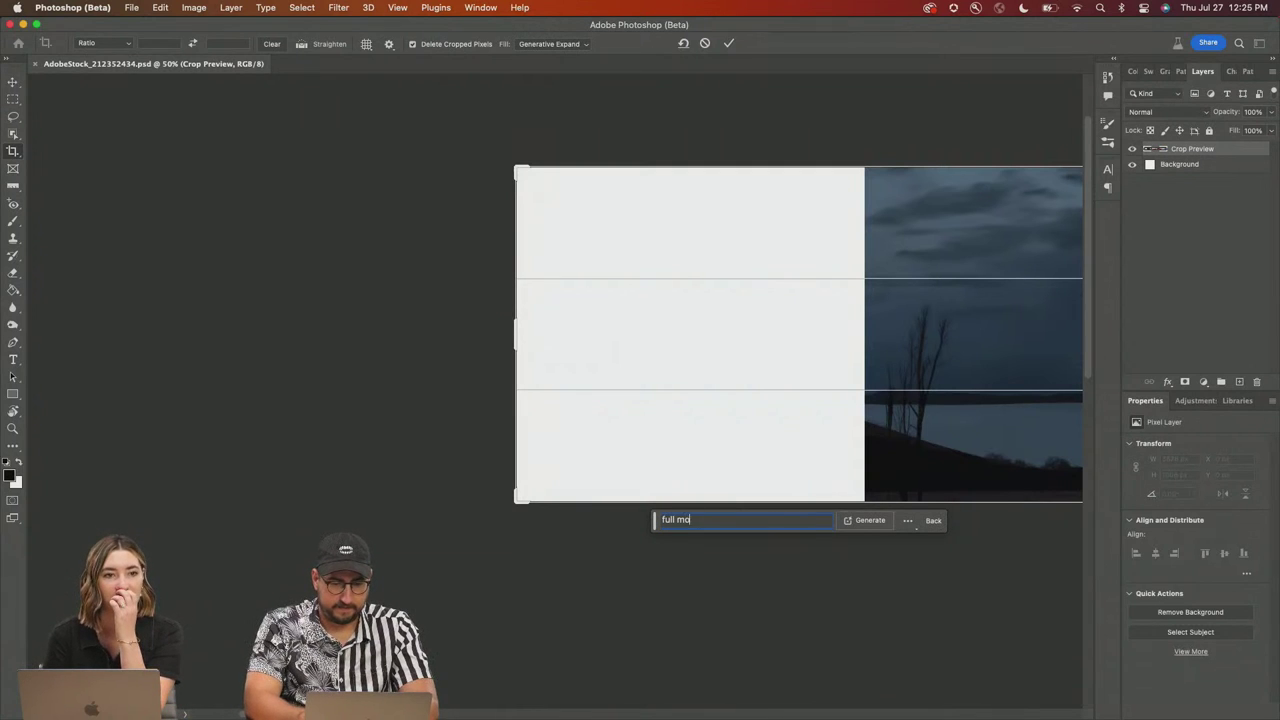
type("on at night")
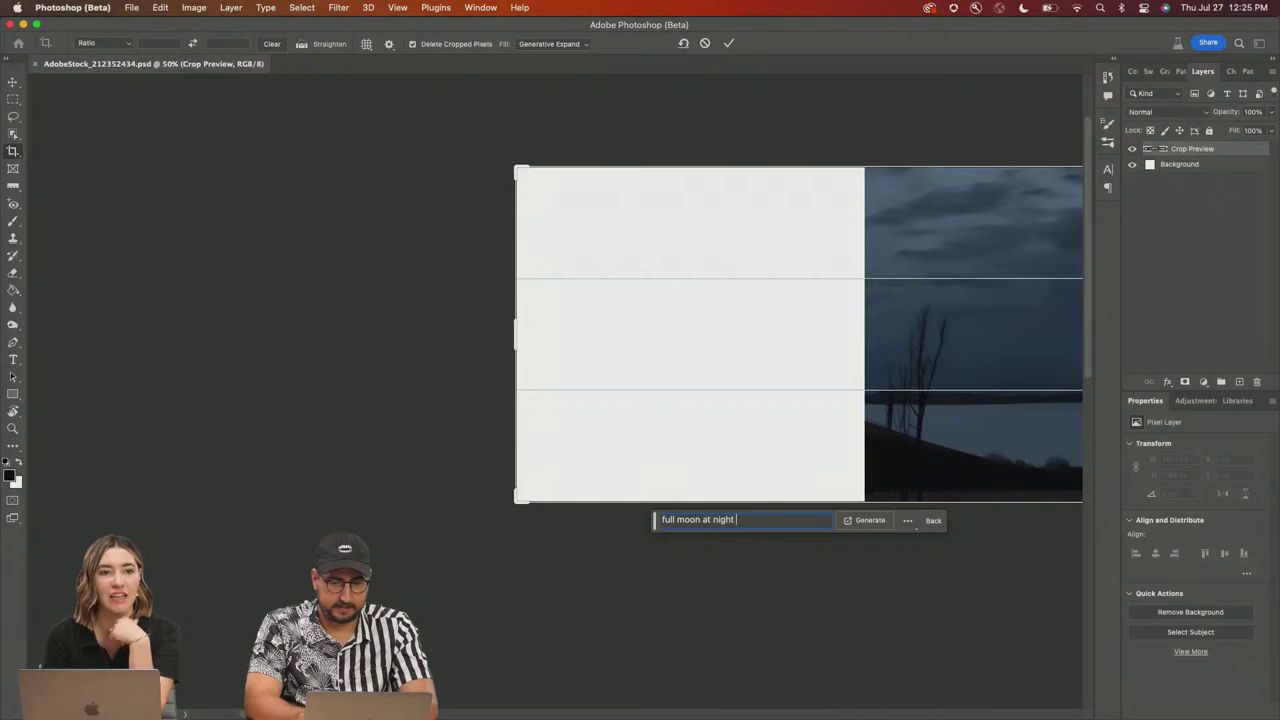
type(" with stars in the")
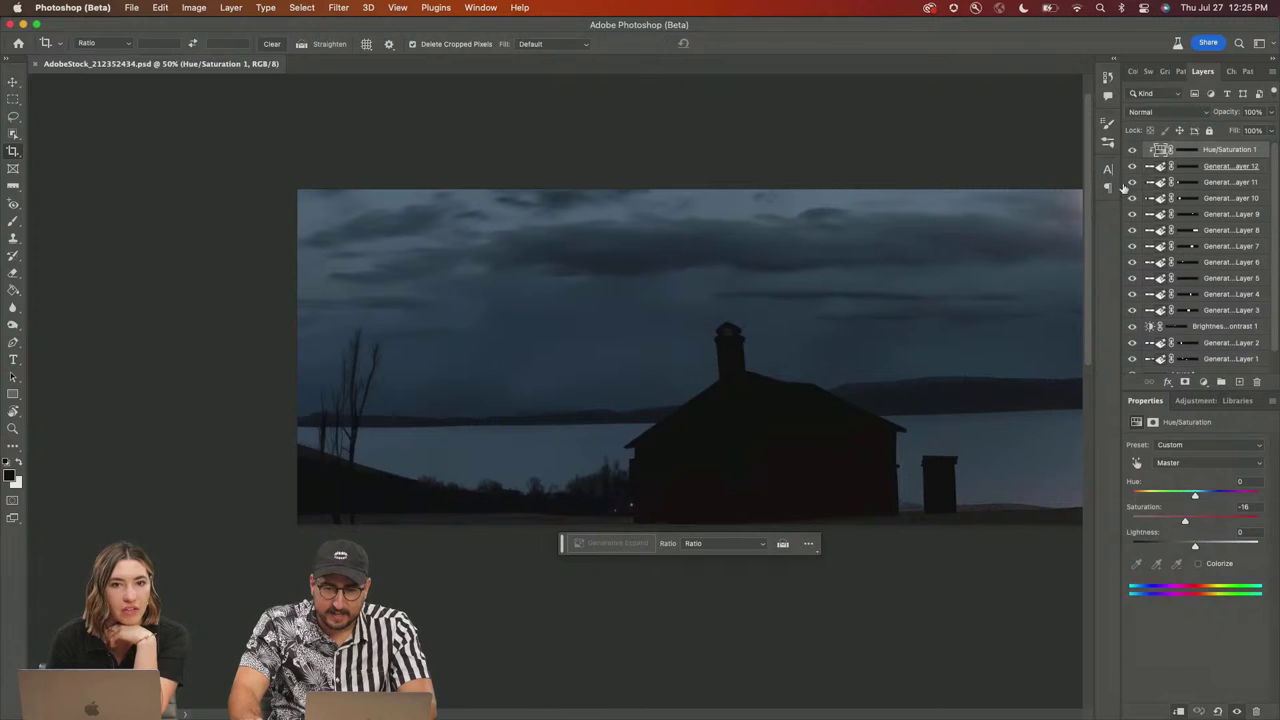
Step: Delete the Hue/Saturation layer and extend the panorama's left edge with Generative Expand, using the prompt "full moon in the night sky with stars"
key("BackSpace")
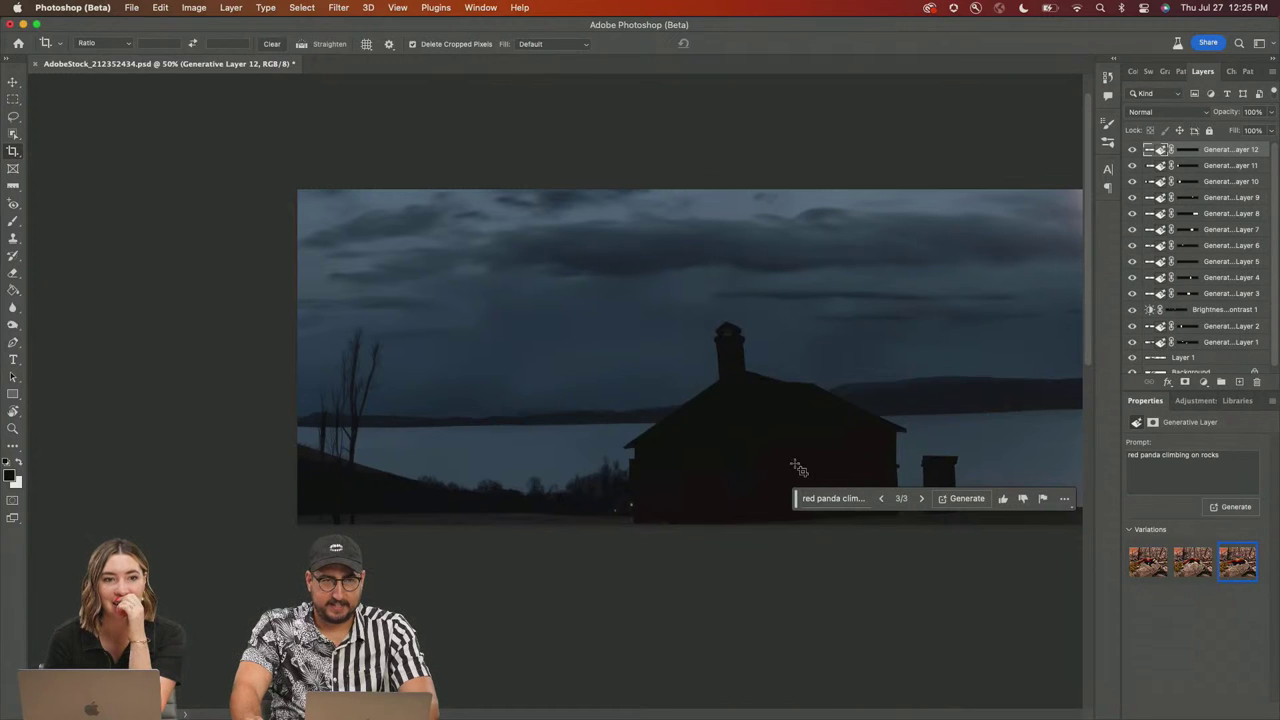
left_click_drag(560, 417, 800, 423)
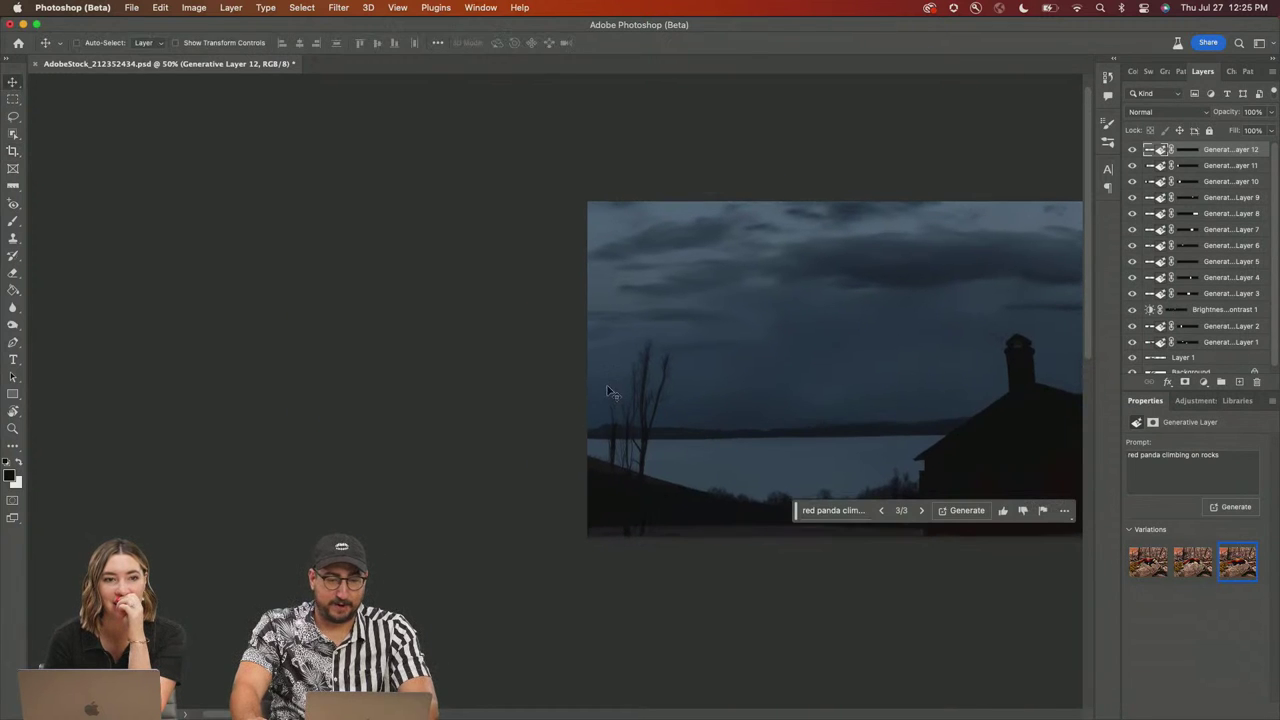
left_click_drag(586, 372, 417, 368)
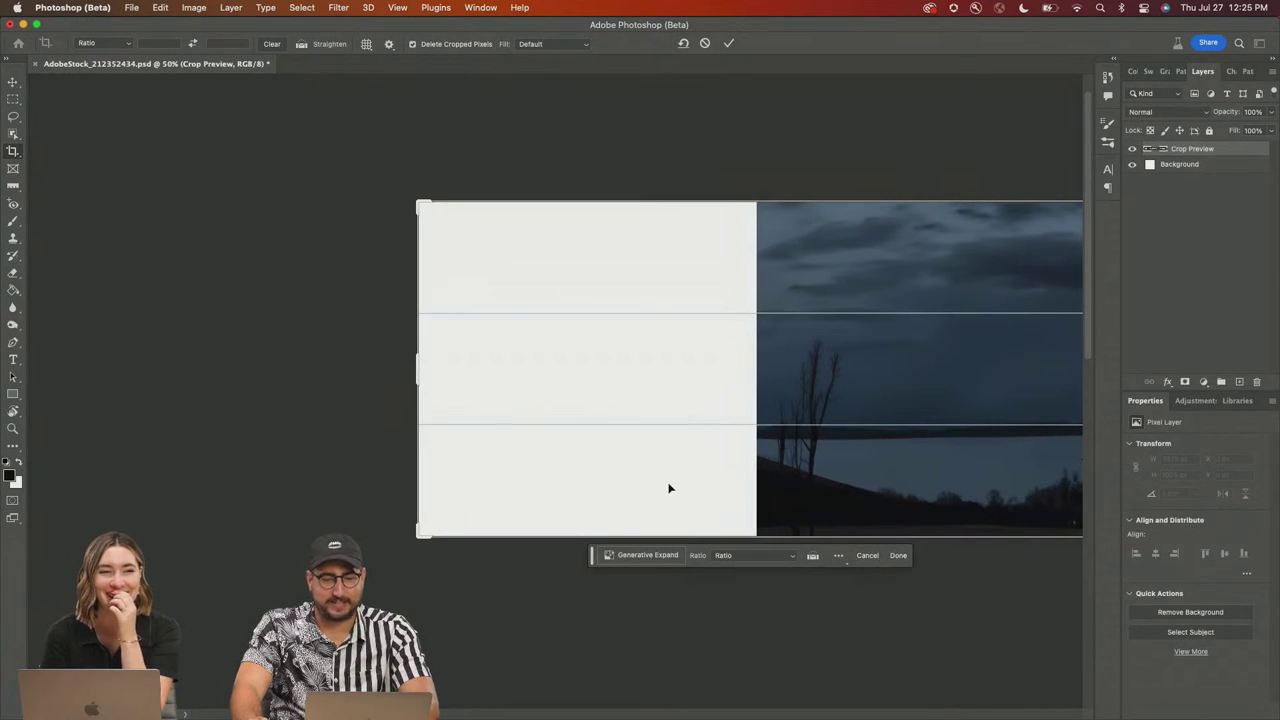
left_click(641, 556)
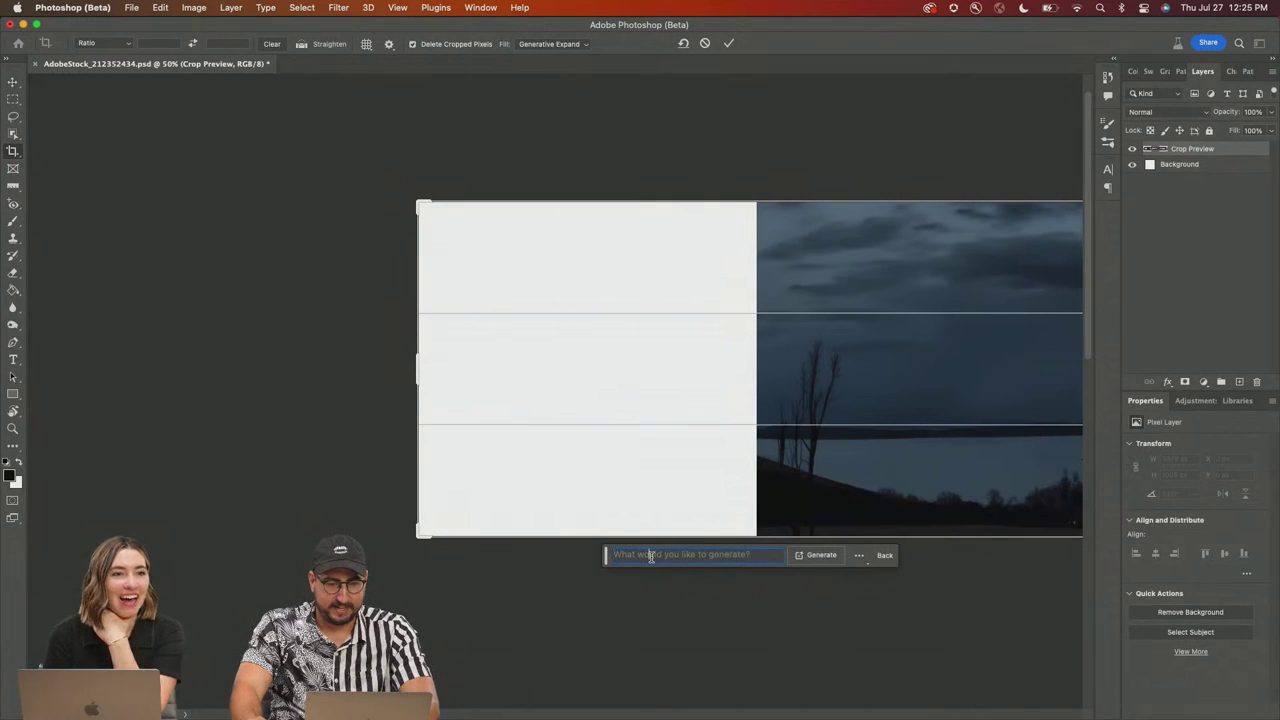
type("full m")
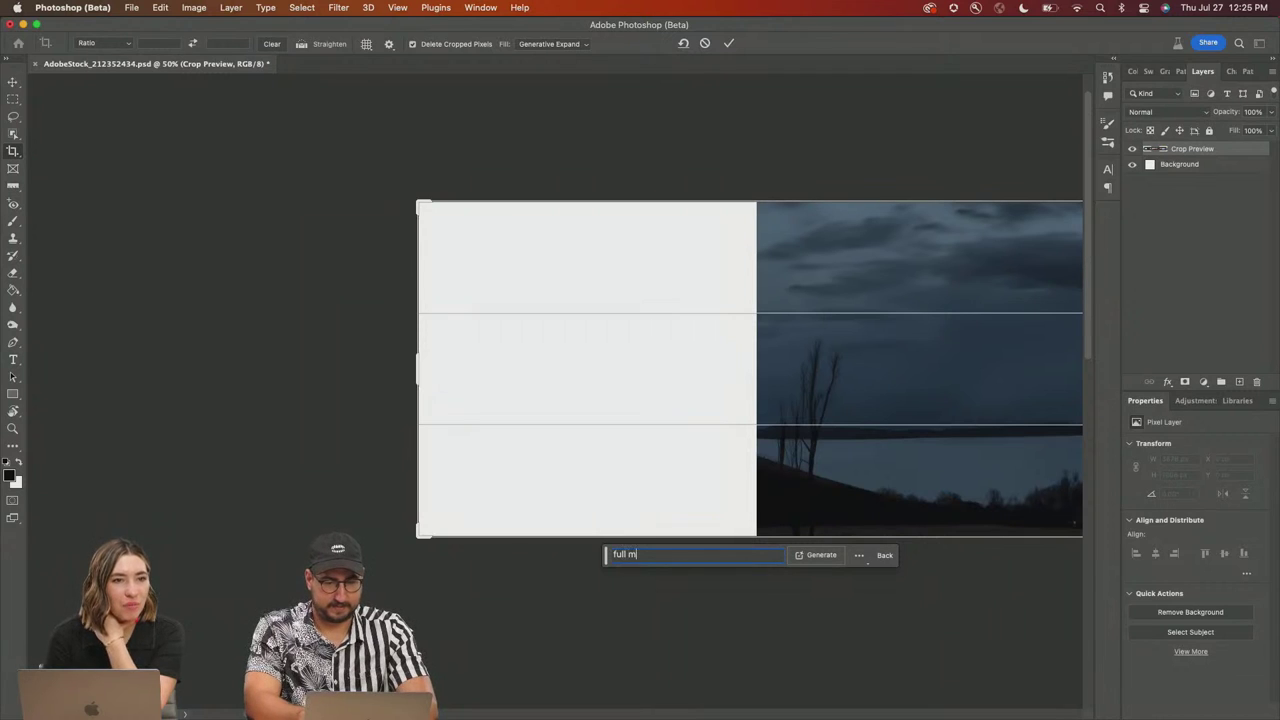
type("oon ")
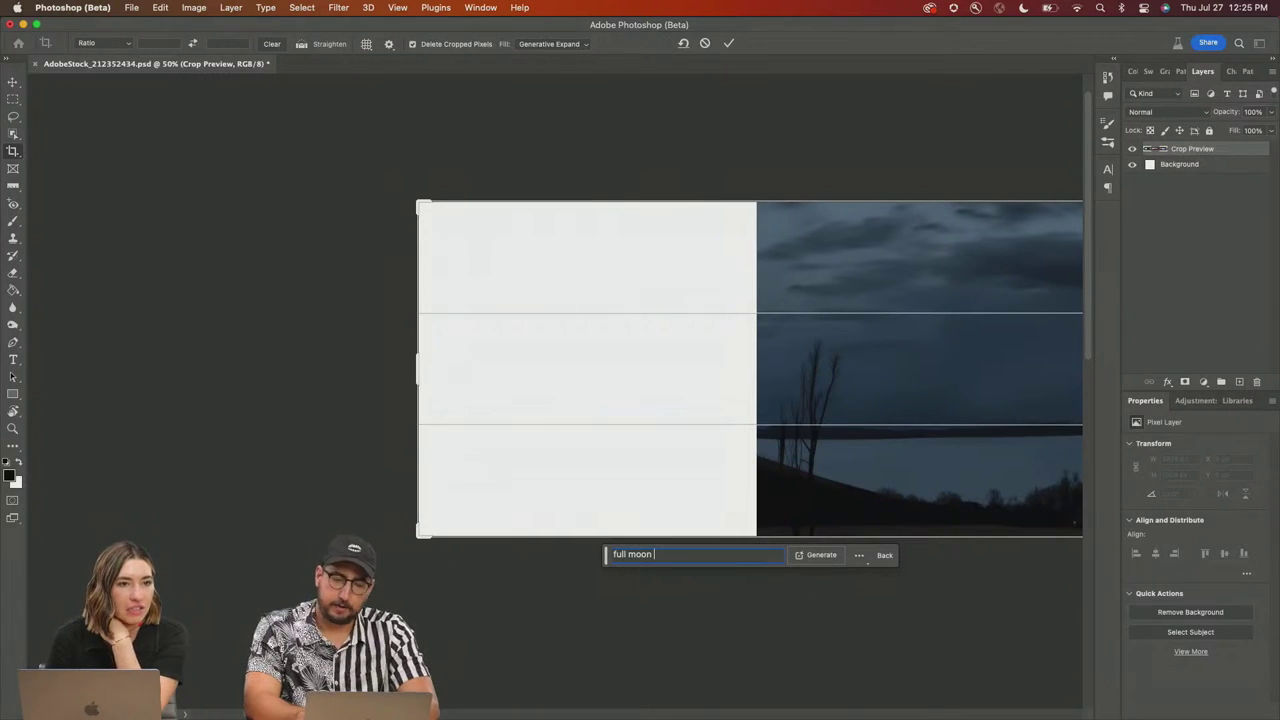
type("in the n")
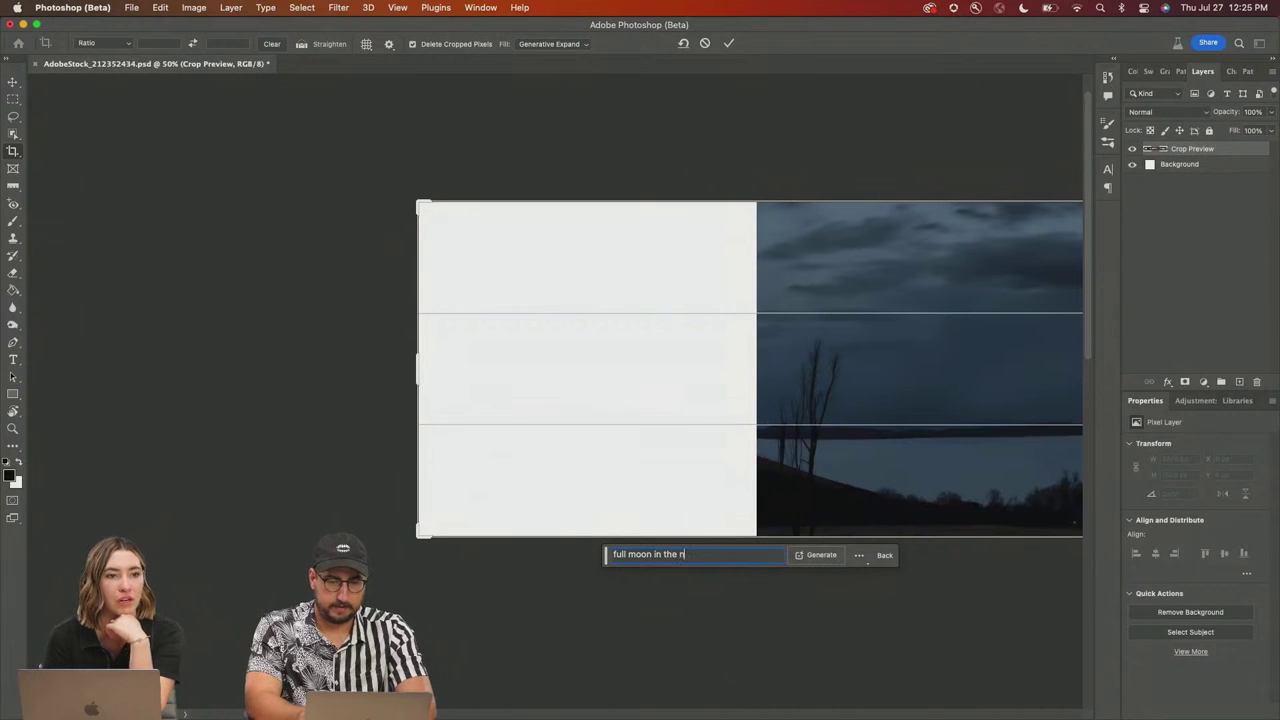
type("ight sky with stars")
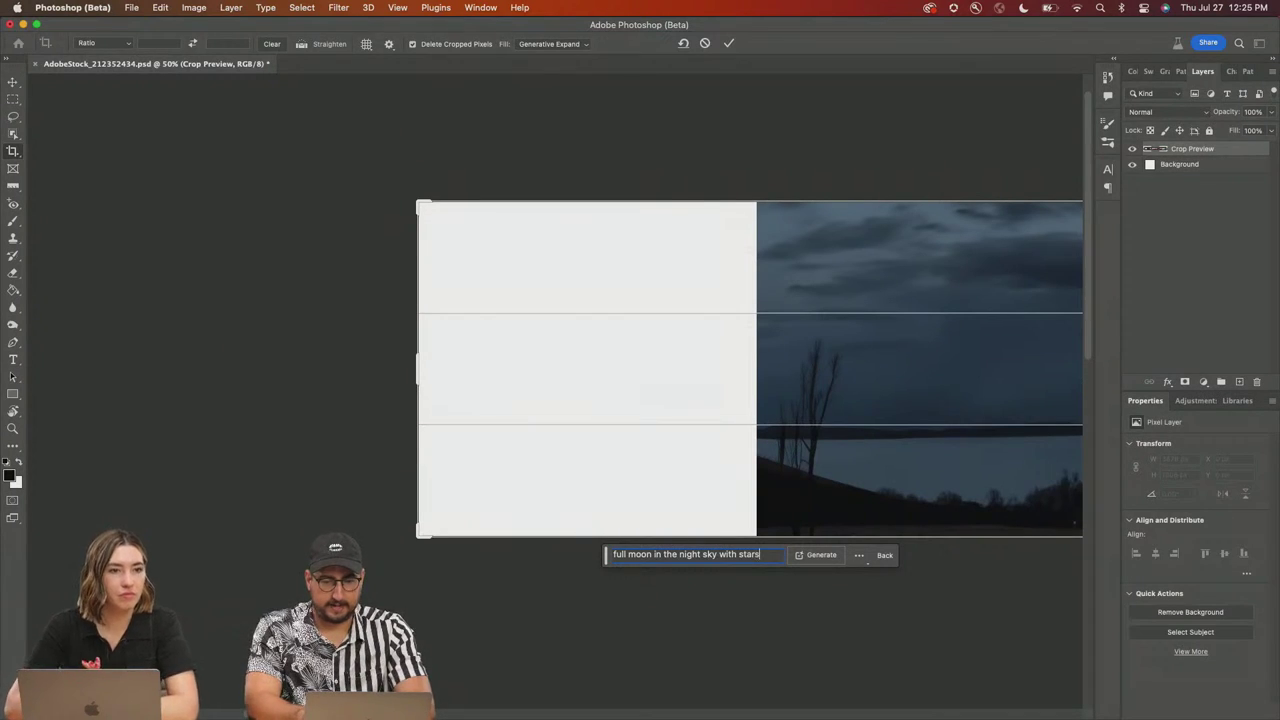
key("Return")
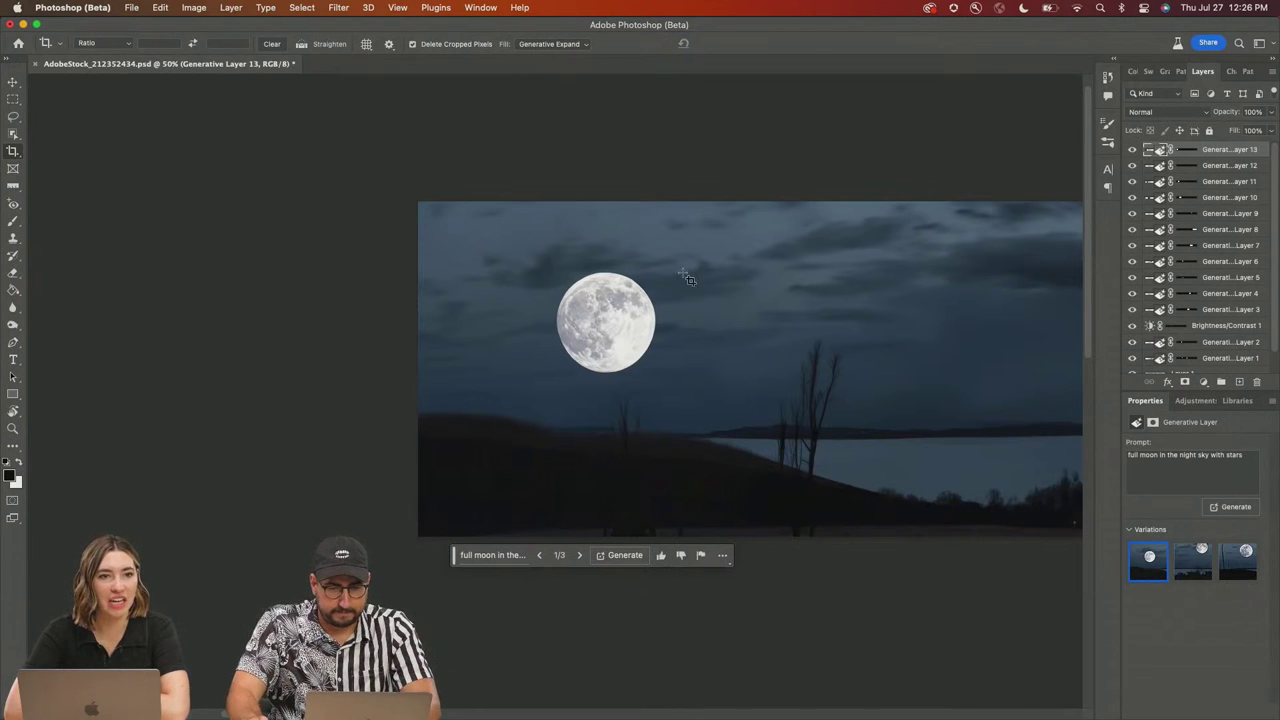
Step: Select three separate window-sized rectangles spaced in a row across the dark barn's front wall
key("z")
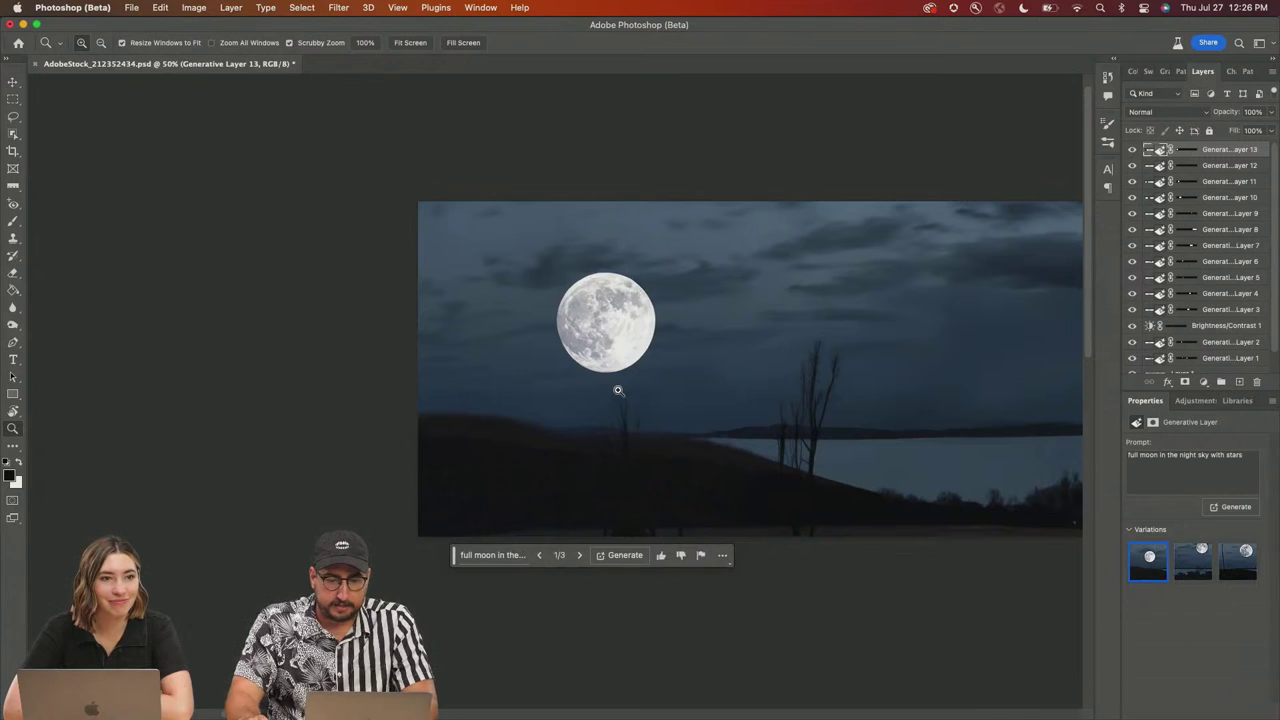
left_click(617, 390)
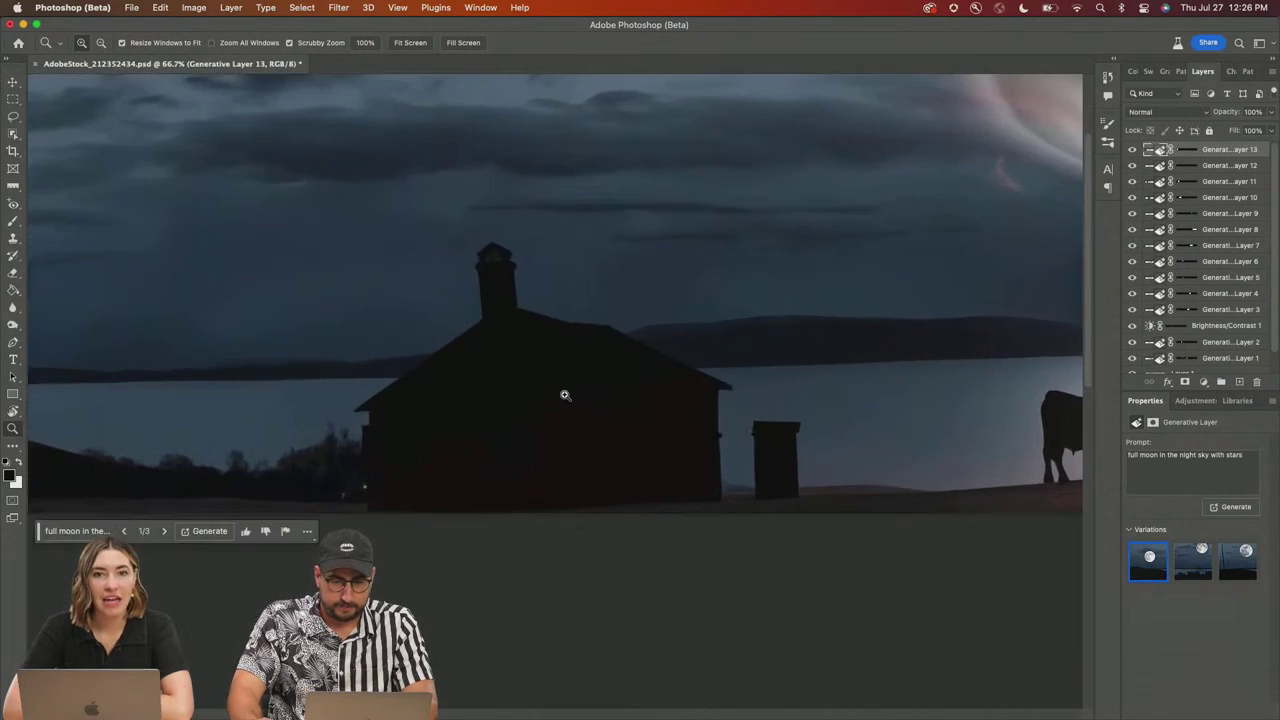
left_click(538, 368)
left_click(516, 431)
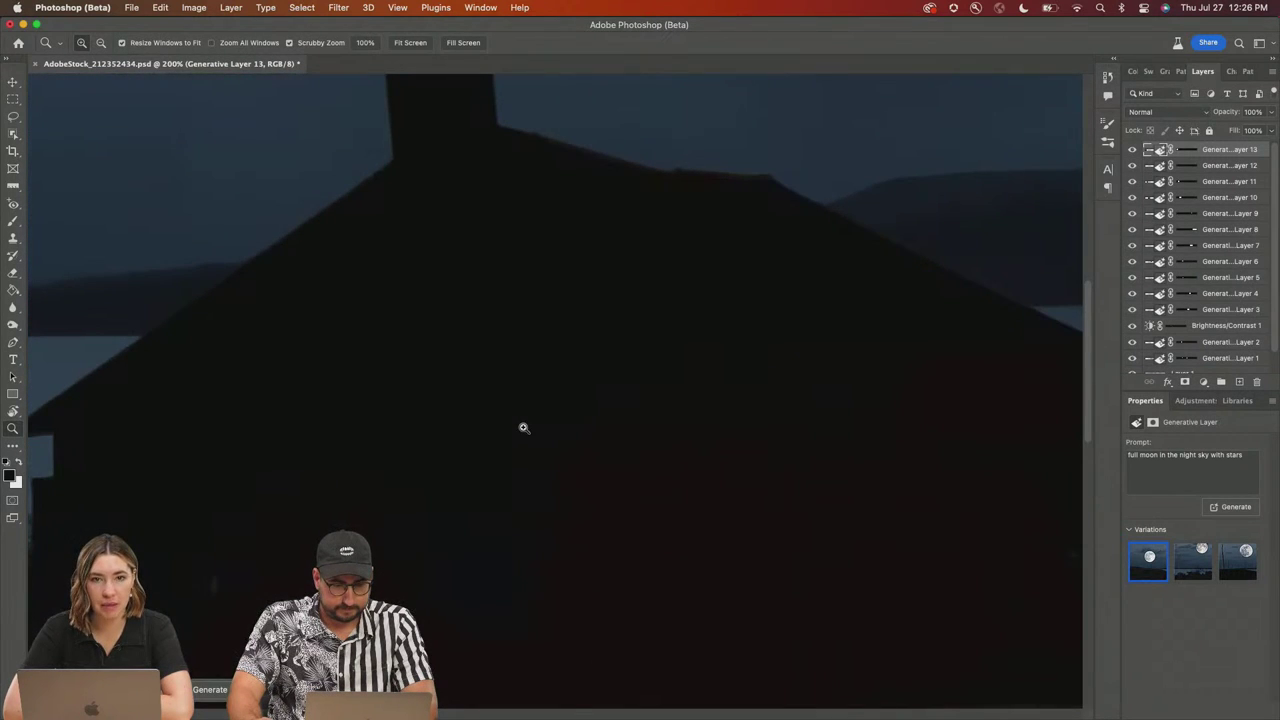
left_click_drag(494, 420, 563, 291)
key("m")
left_click_drag(337, 244, 430, 413)
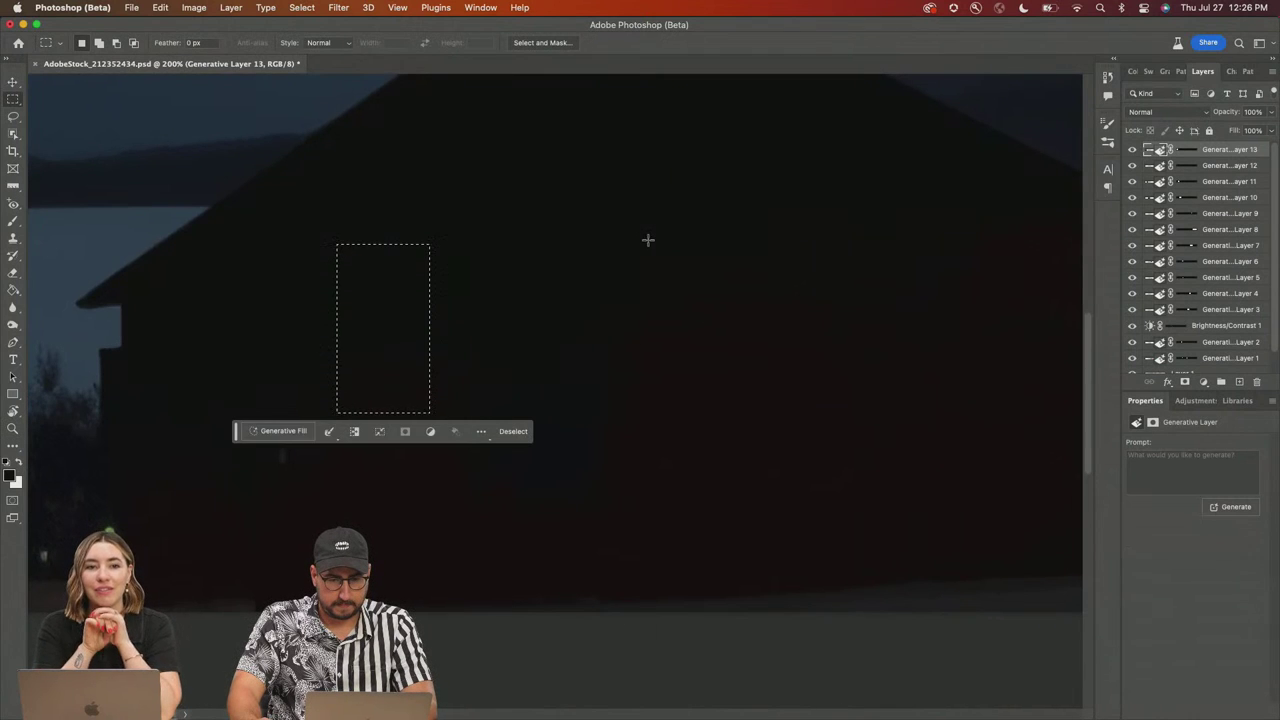
left_click_drag(660, 238, 786, 431)
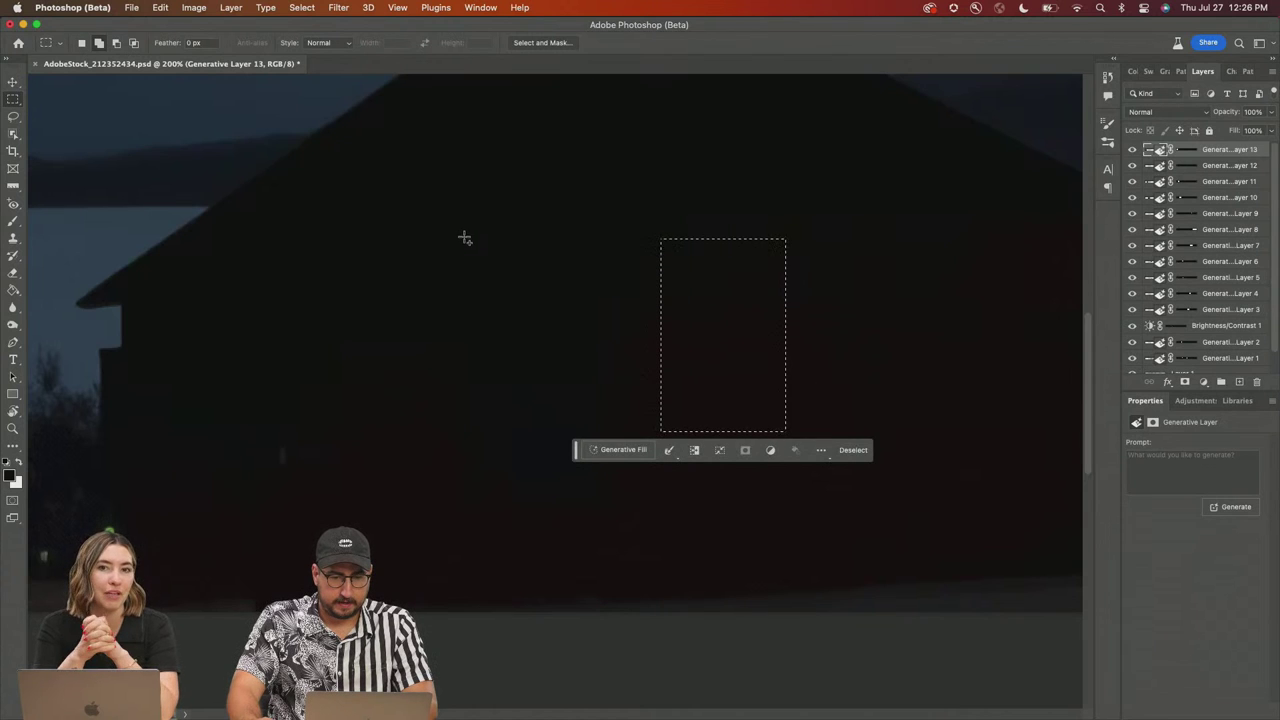
left_click_drag(465, 236, 309, 432)
scroll(441, 378, "right", 5)
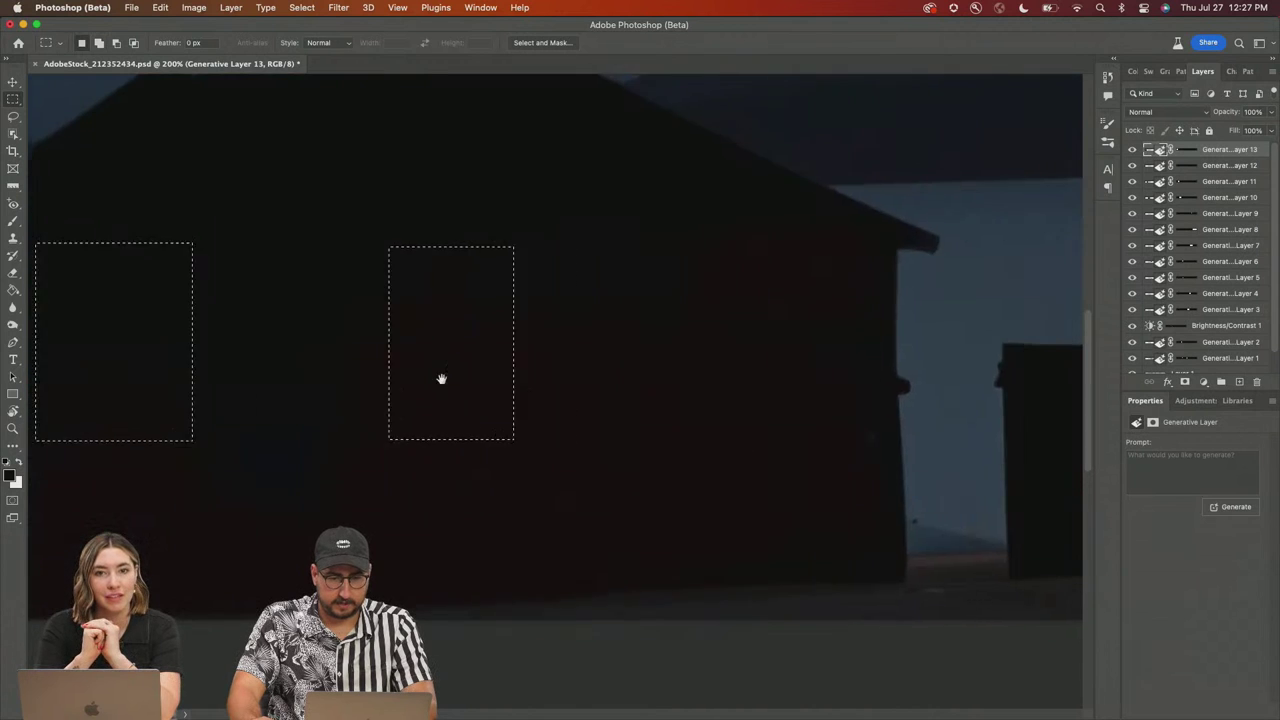
scroll(441, 378, "right", 1)
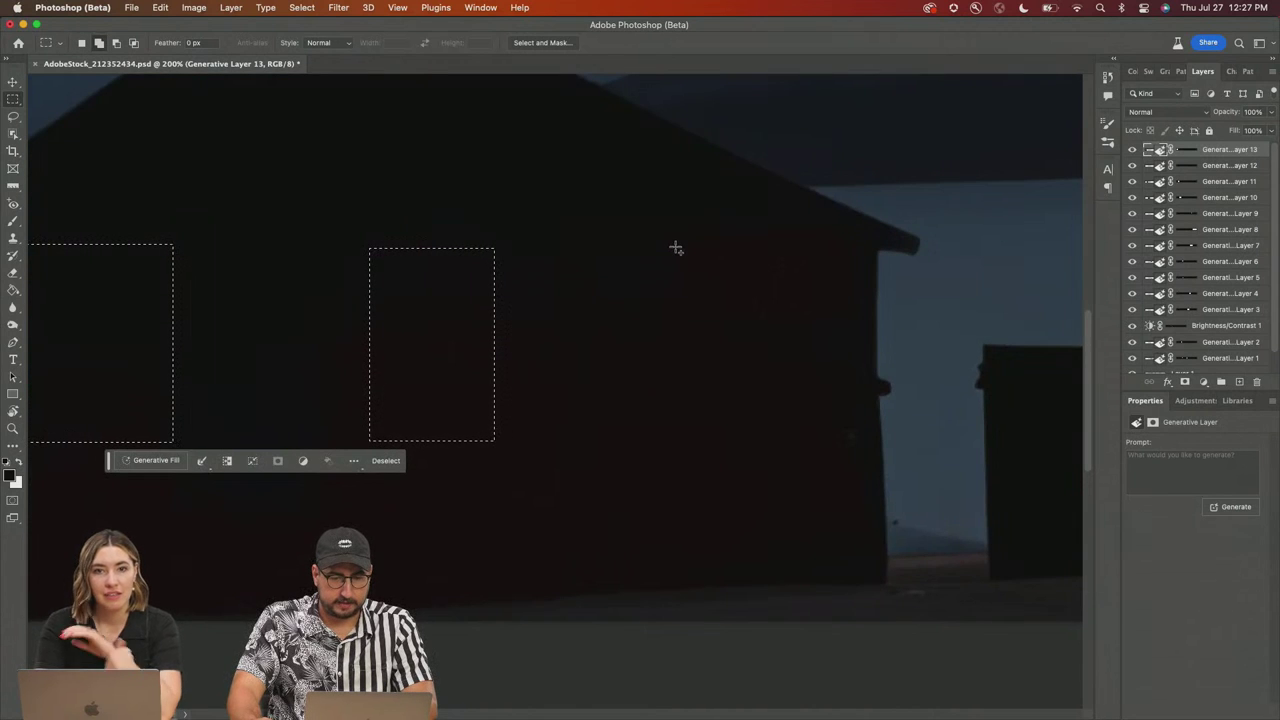
left_click_drag(676, 248, 810, 438)
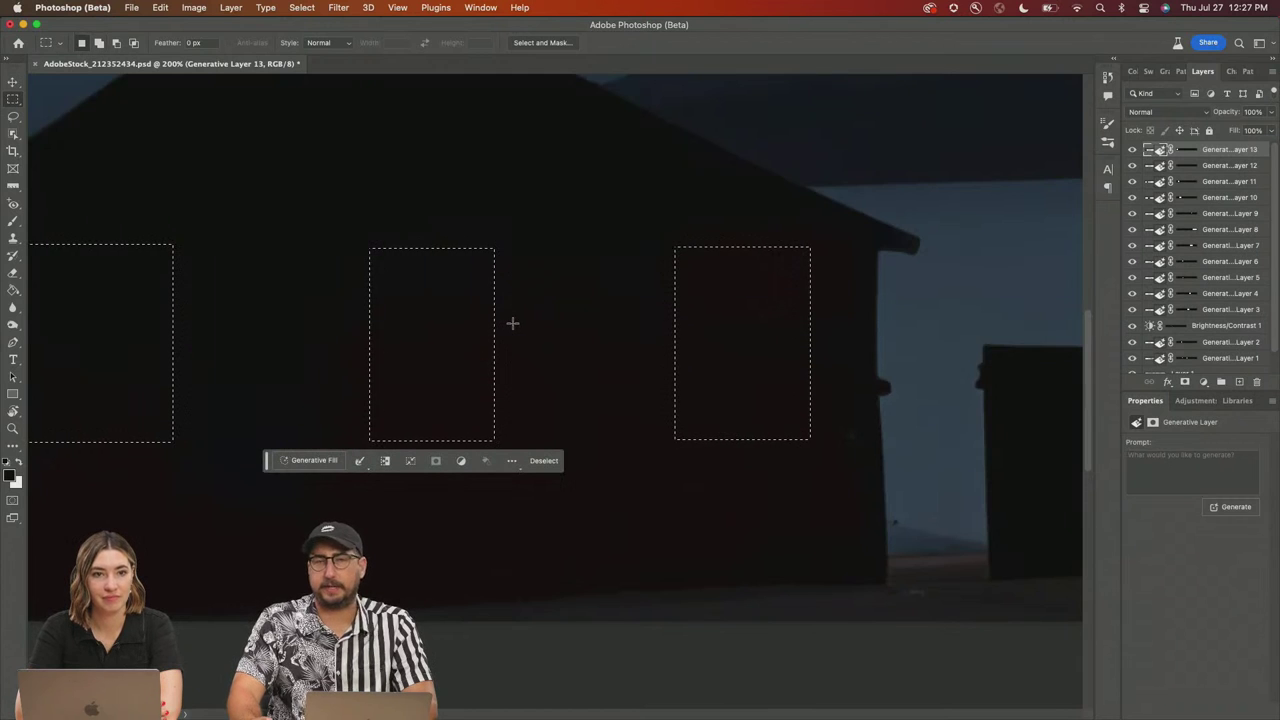
Step: Fill the three selected wall areas with Generative Fill, using the prompt "glowing stained glass windows with shadow"
left_click_drag(514, 346, 639, 351)
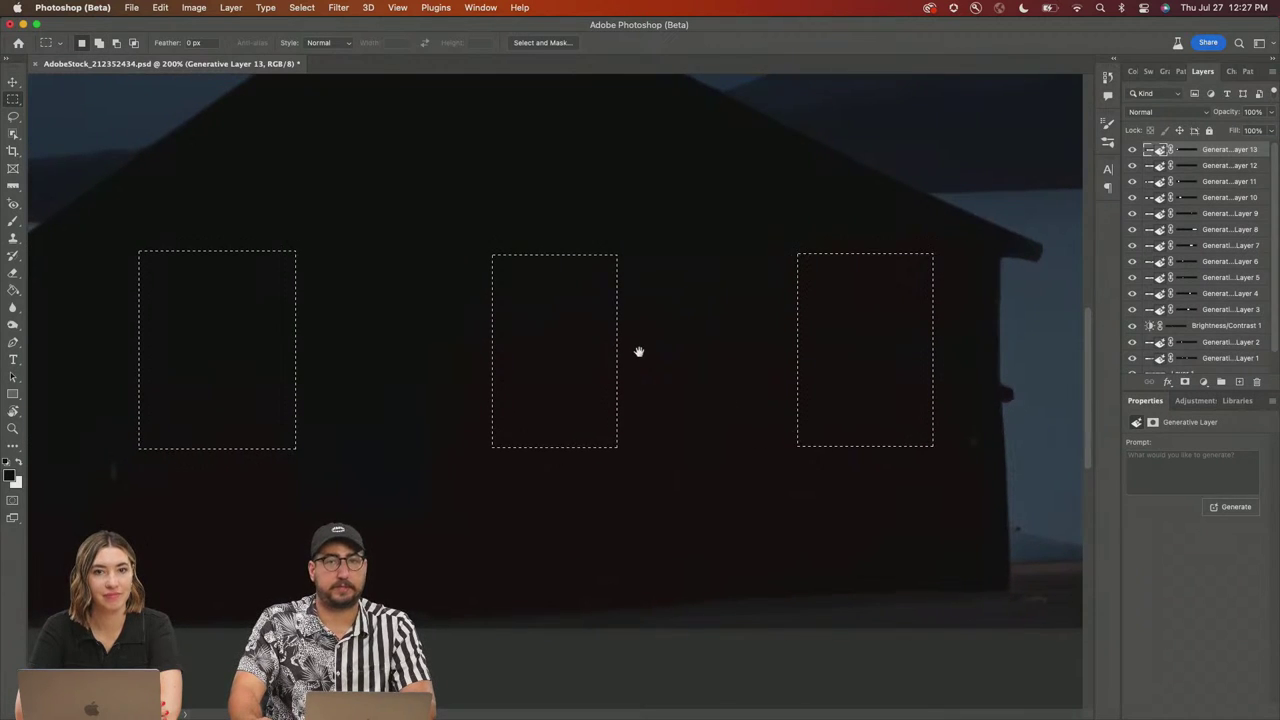
left_click(440, 467)
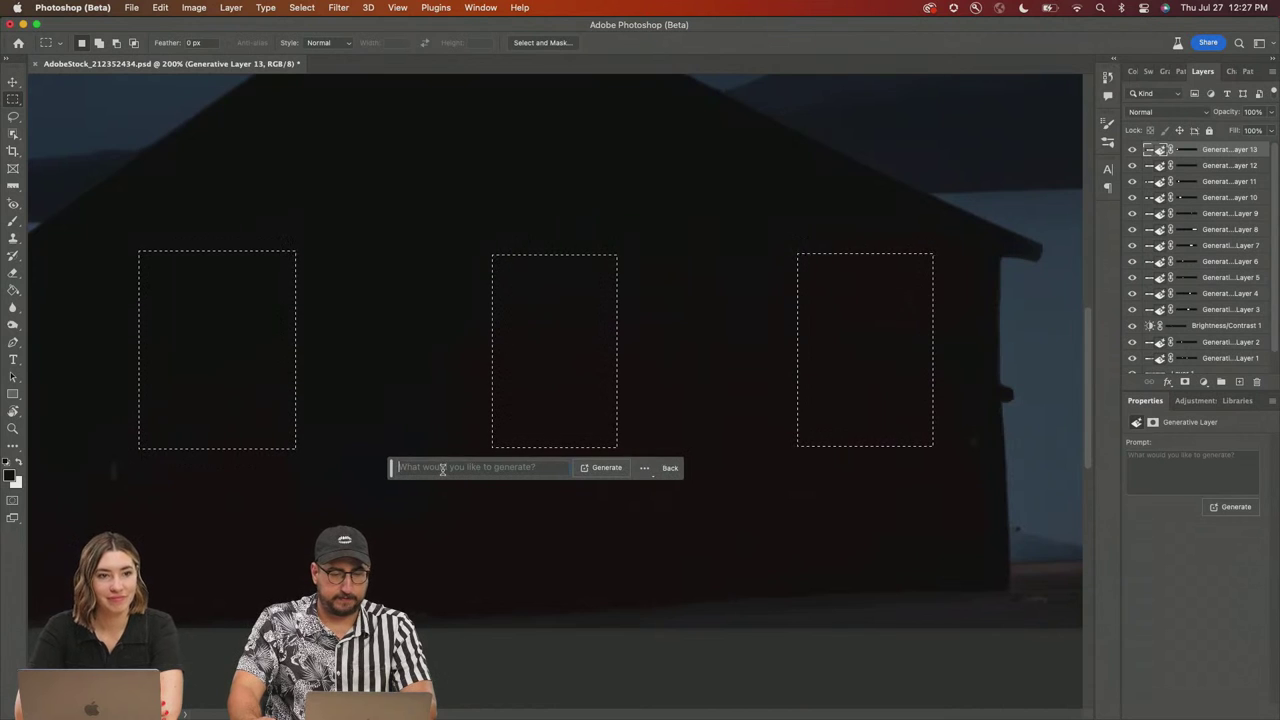
type("glwo")
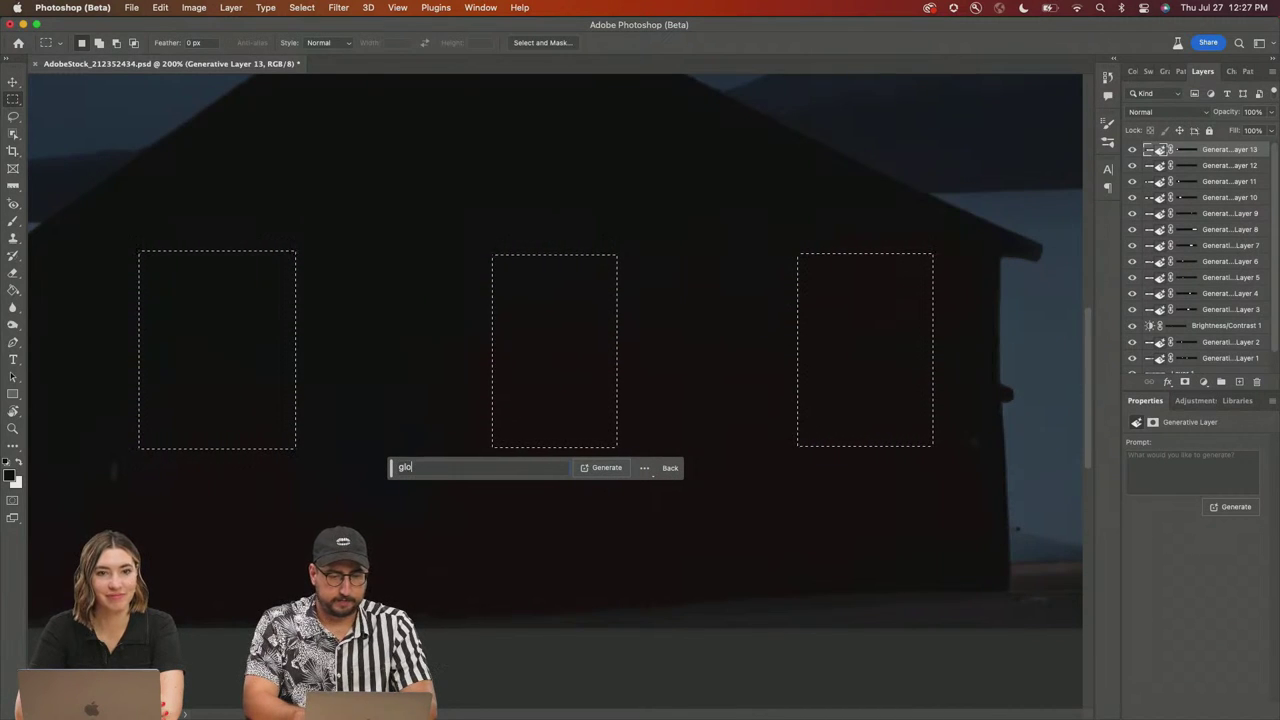
type("ing sta")
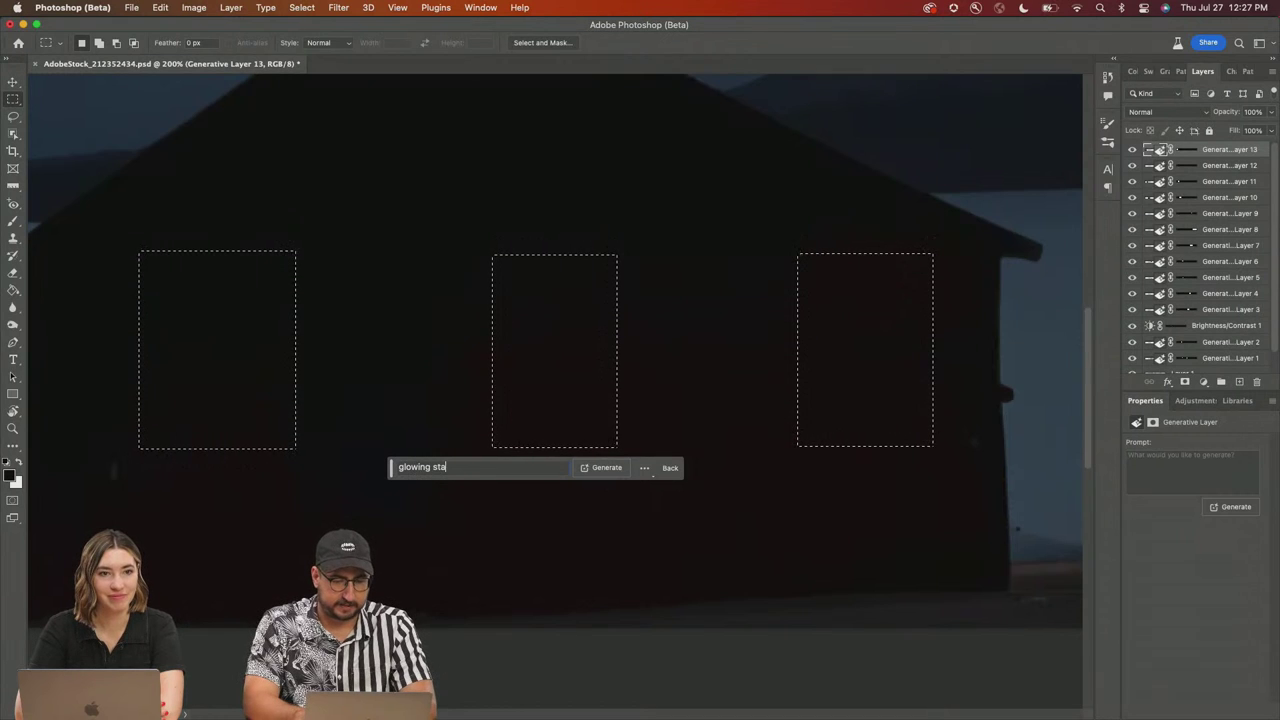
type("ined glass win")
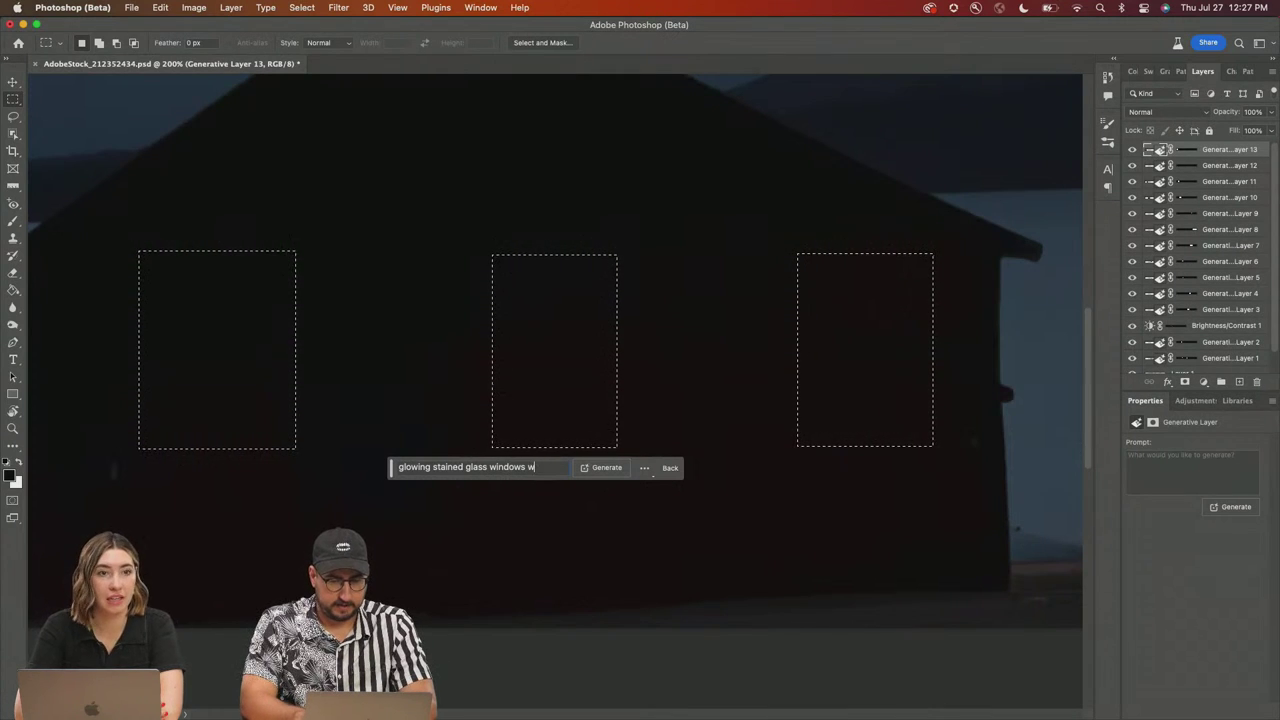
type("dow")
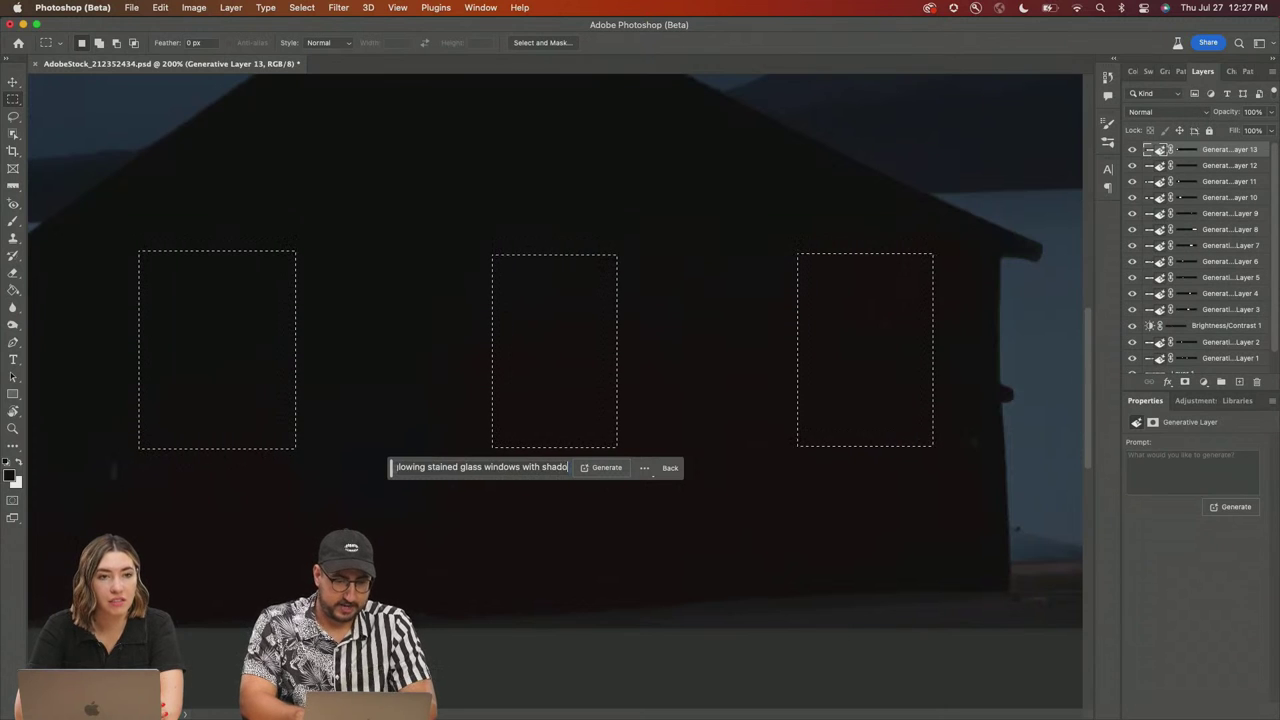
key("Return")
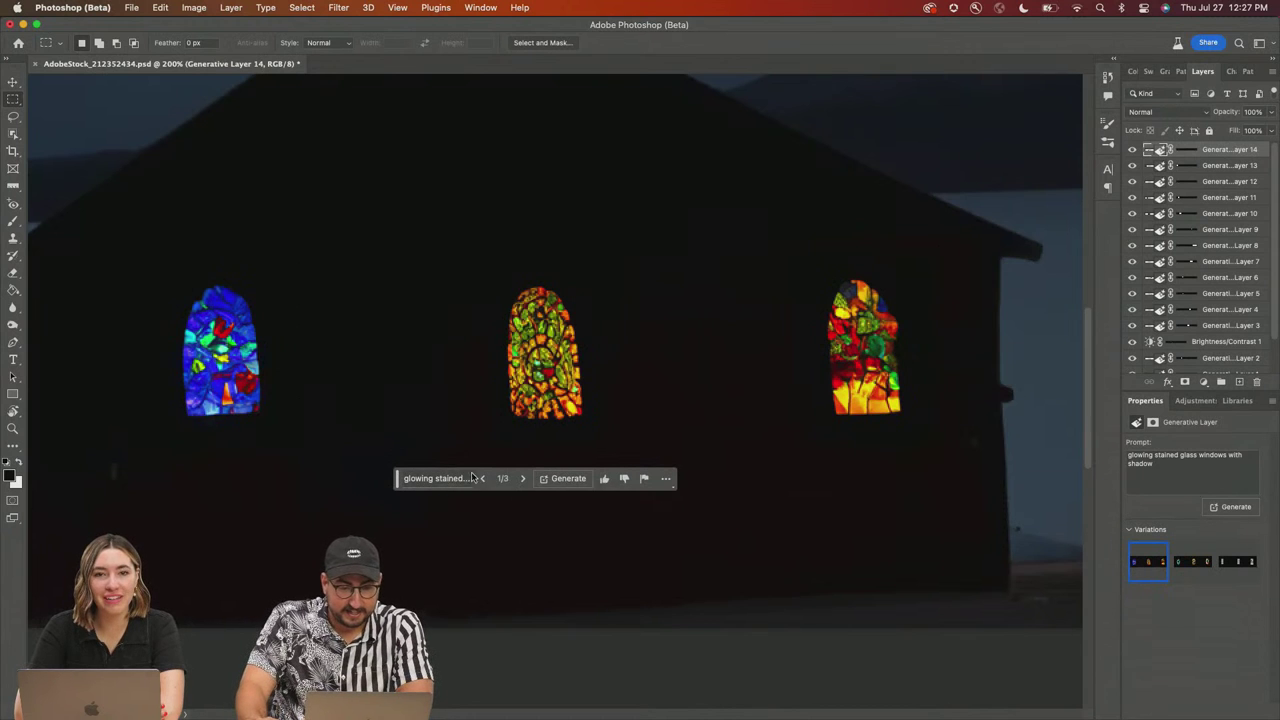
Step: Switch the generated barn windows to the third variation and inspect them from afar and up close
left_click(526, 480)
left_click(526, 480)
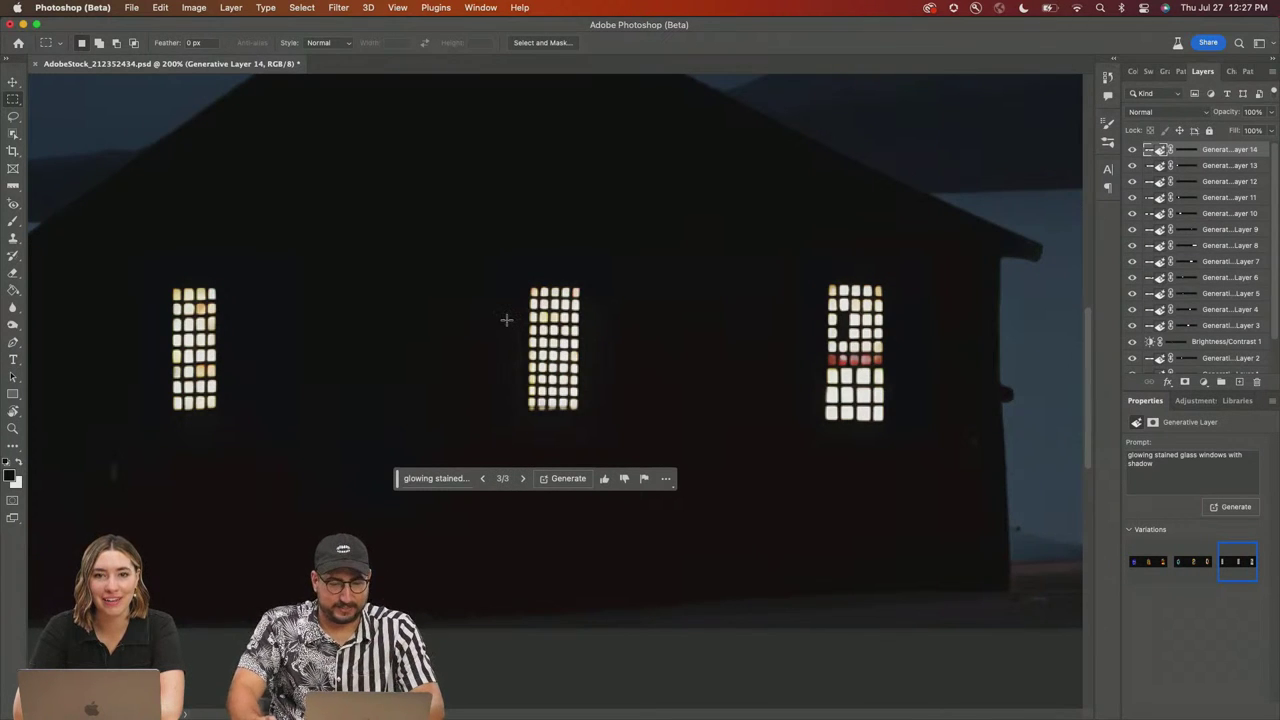
key("super+minus")
key("super+minus")
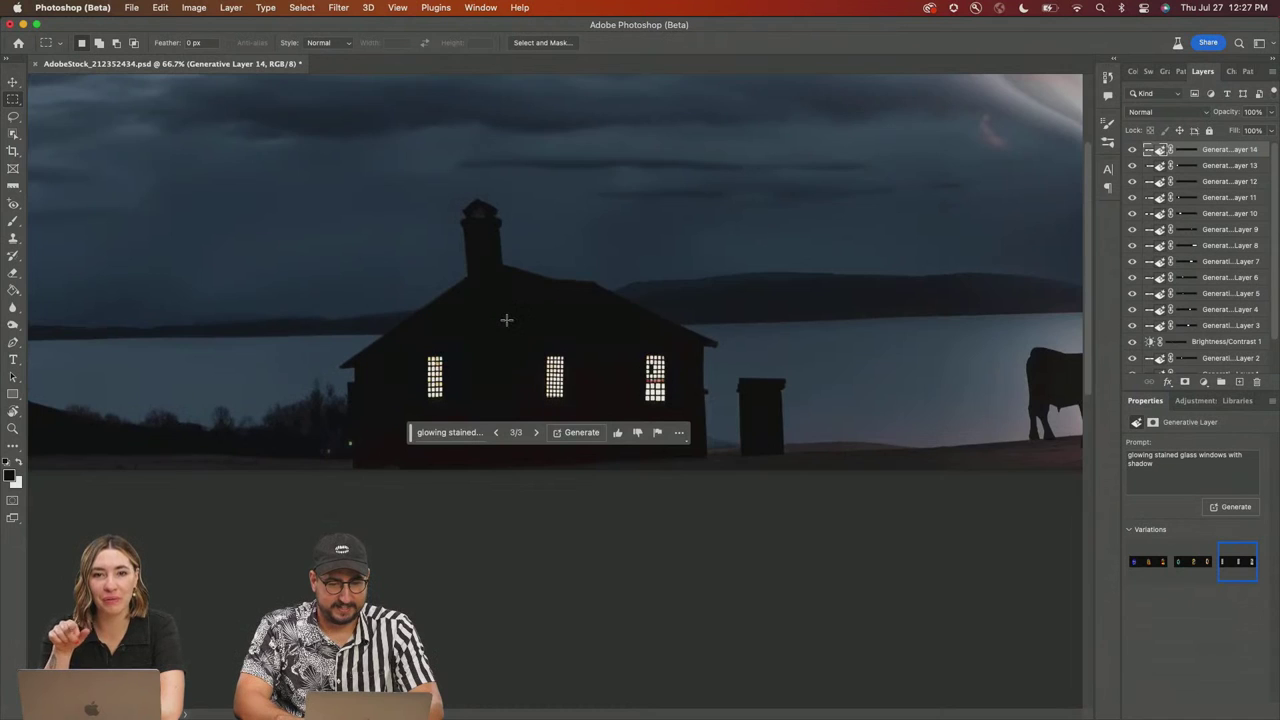
key("super+plus")
key("super+plus")
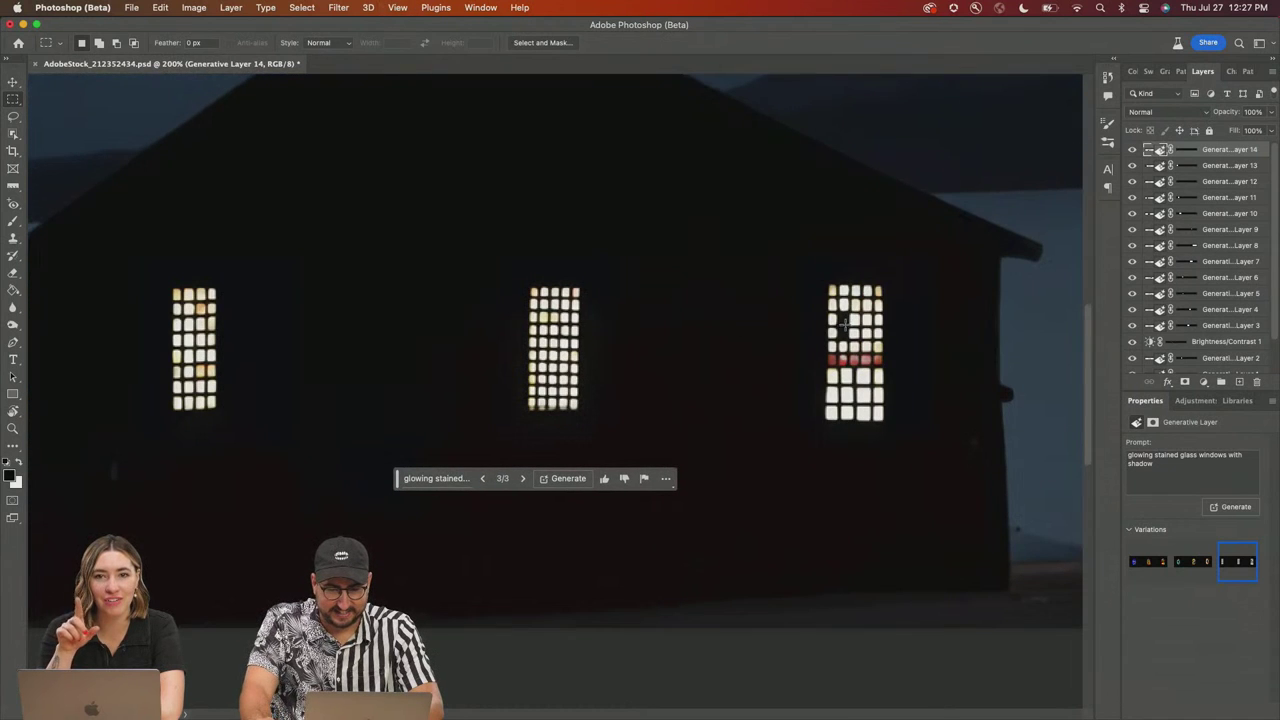
key("super+plus")
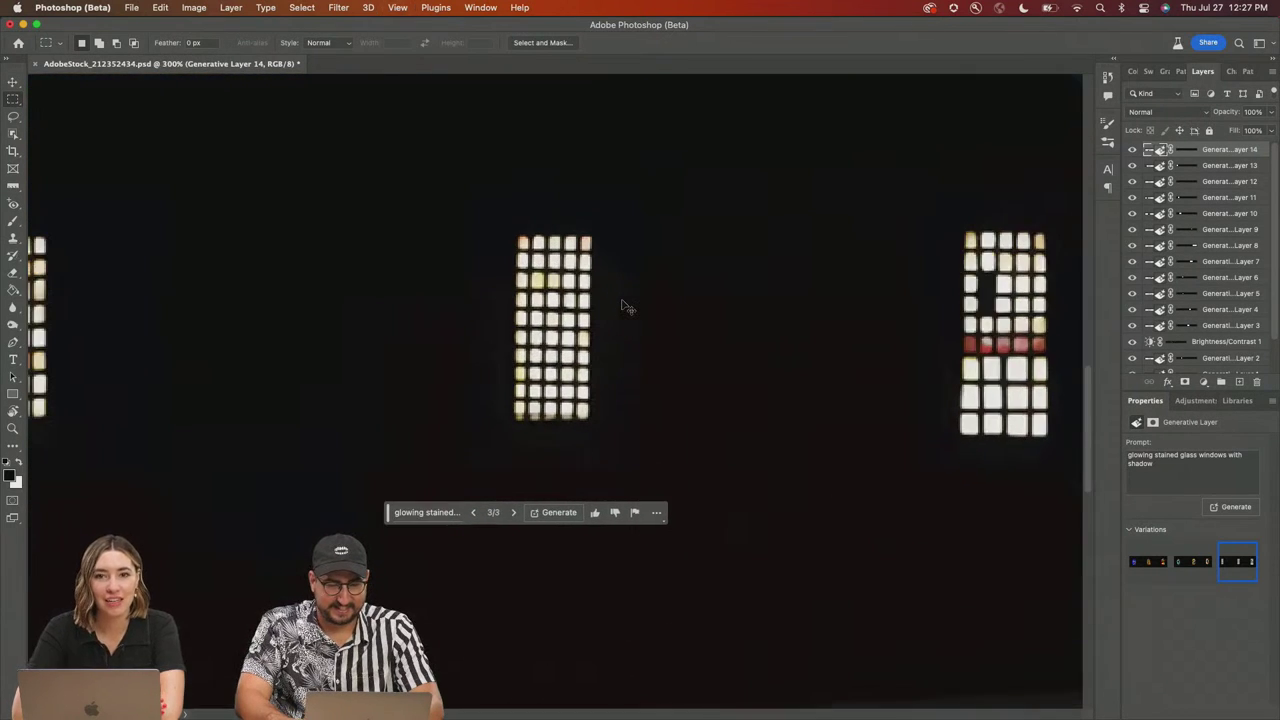
Step: Select a tall rectangle of sky above the barn's chimney and apply Generative Fill with the prompt "rising smoke from a fire"
key("super+minus")
key("super+minus")
key("super+minus")
key("super+minus")
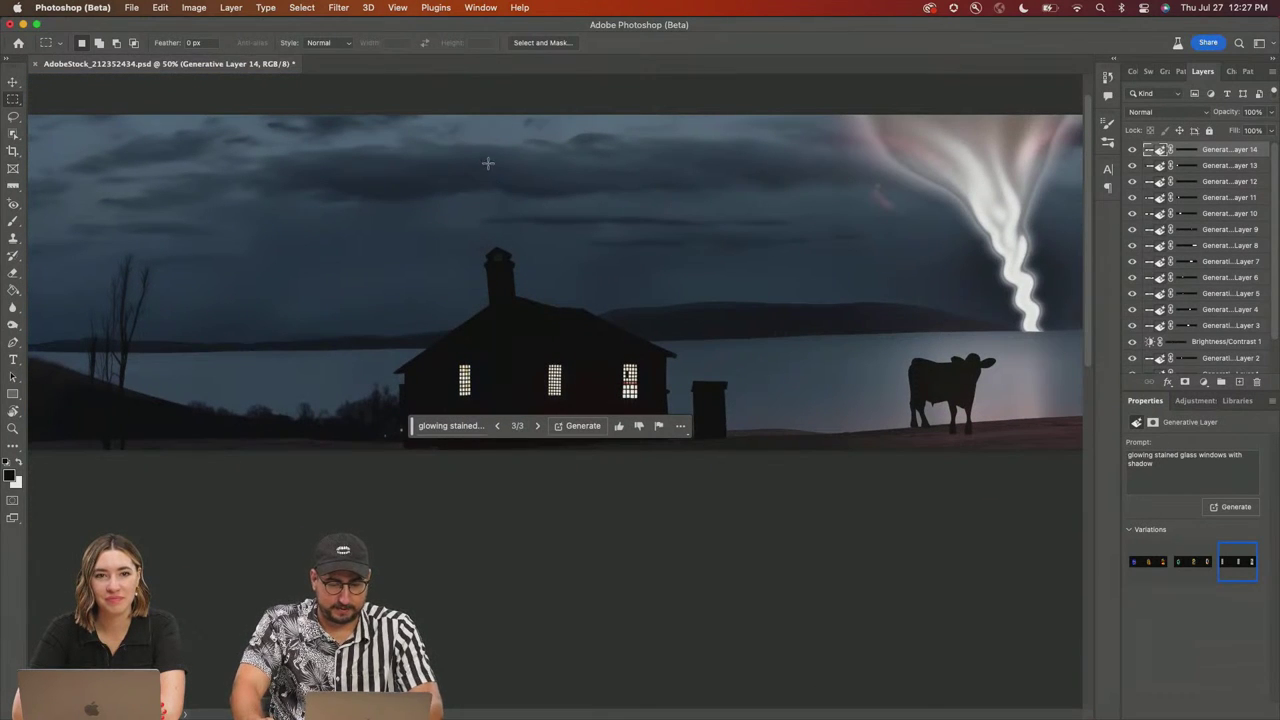
left_click_drag(455, 114, 535, 250)
left_click(396, 270)
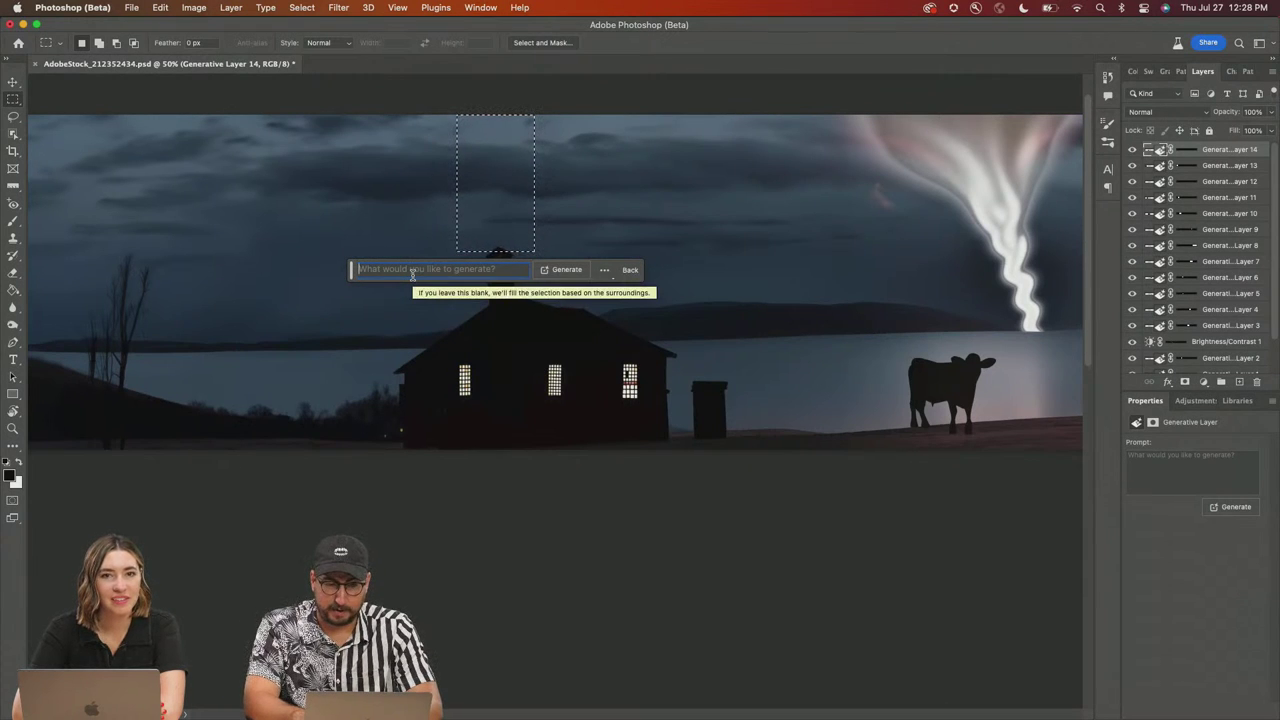
type("rising")
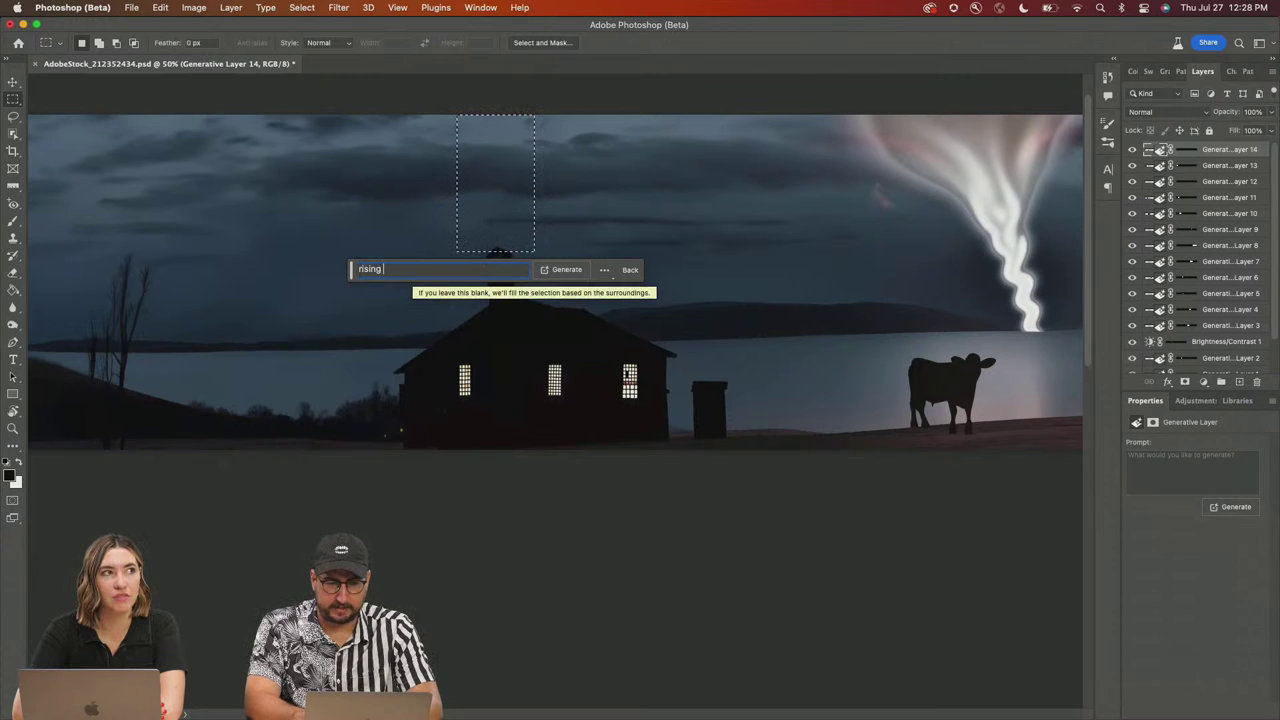
type(" smoke from a fire")
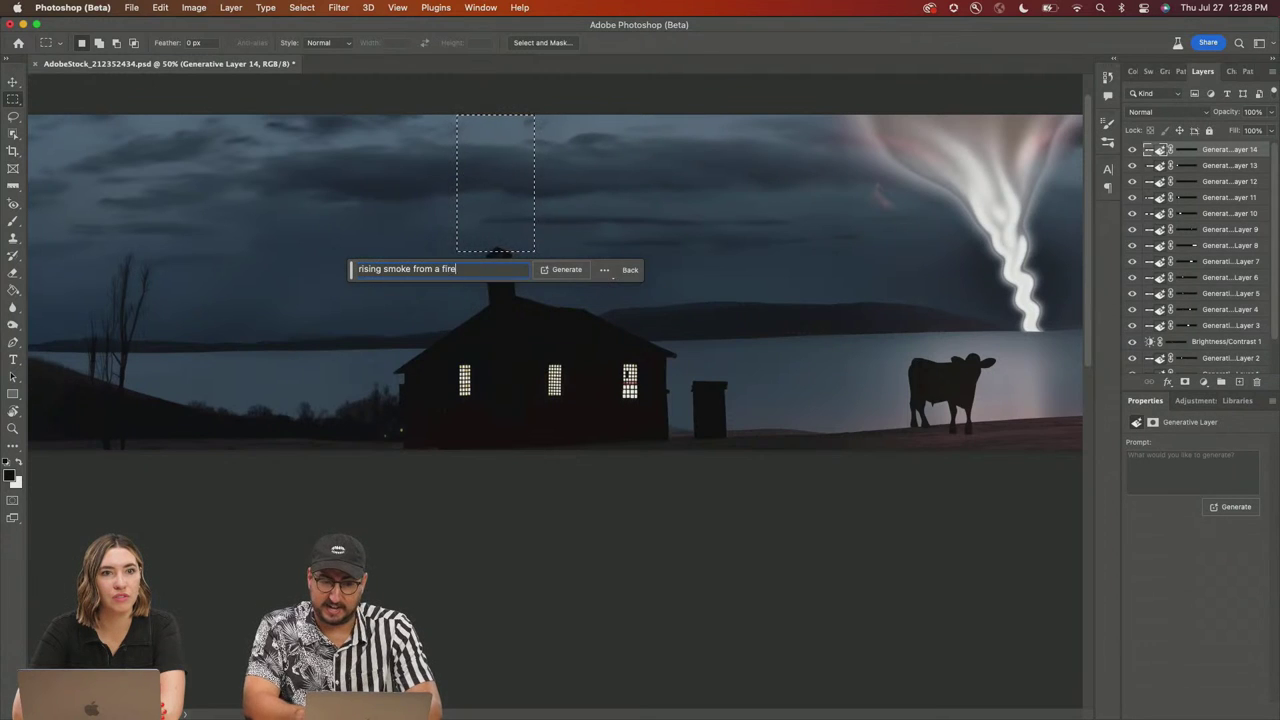
key("Return")
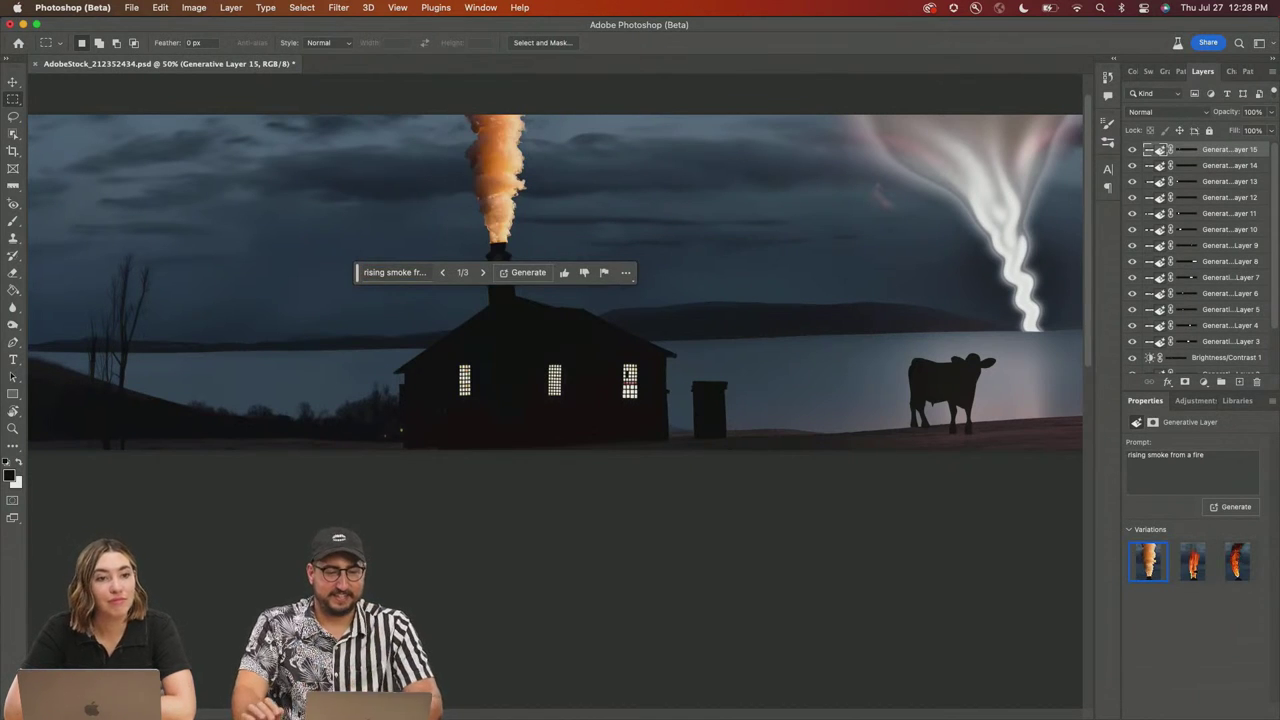
Step: Compare the generated smoke variations with the chimney unobstructed and return to the first one
left_click_drag(358, 272, 388, 369)
left_click(510, 369)
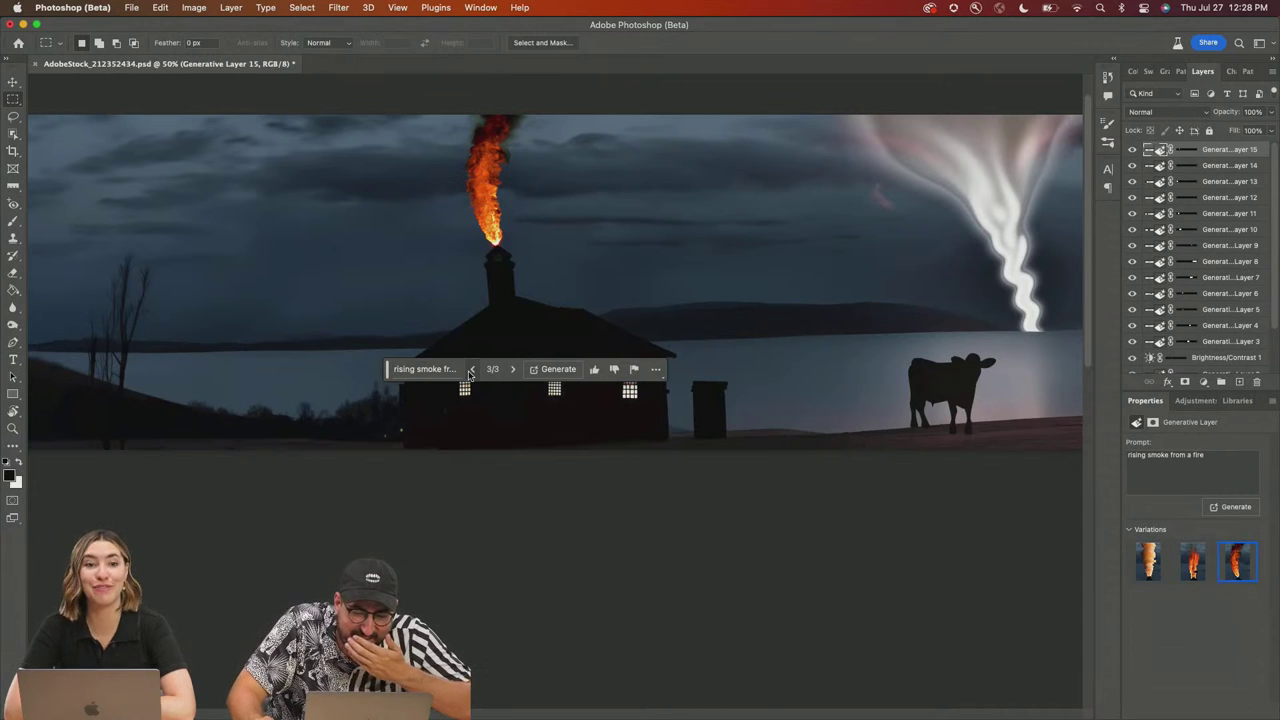
left_click(472, 369)
left_click(472, 369)
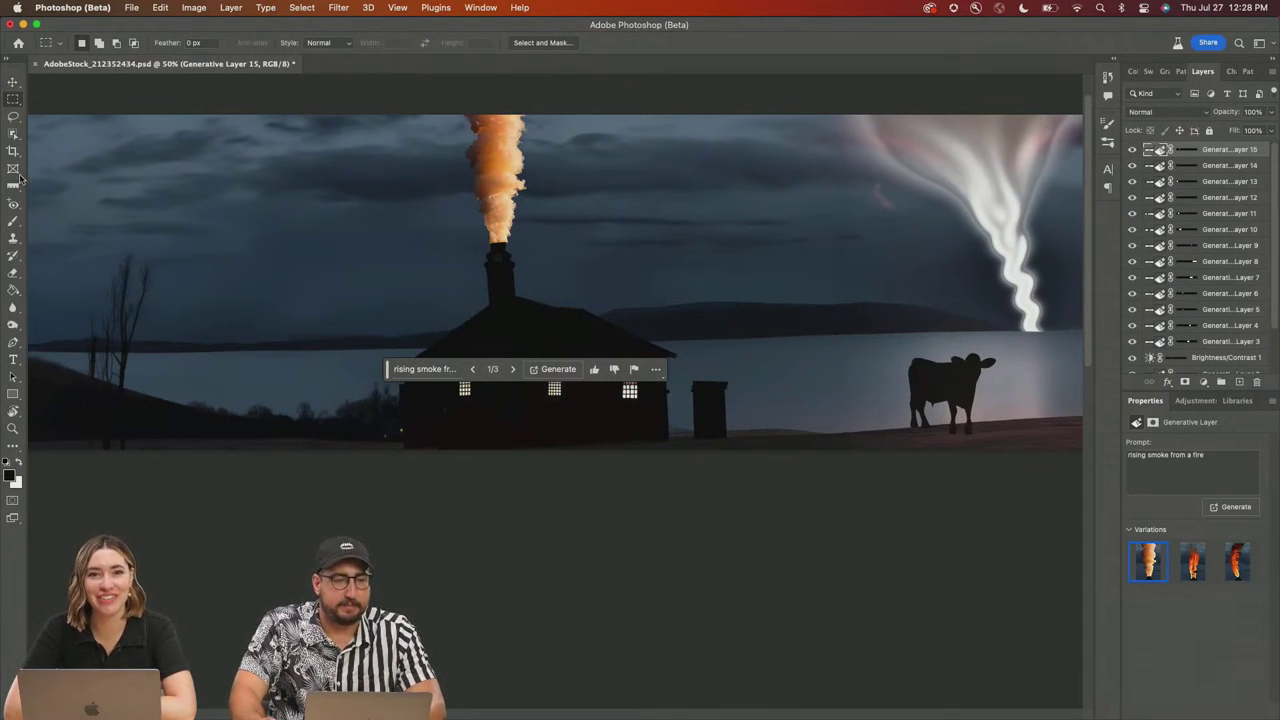
left_click(13, 133)
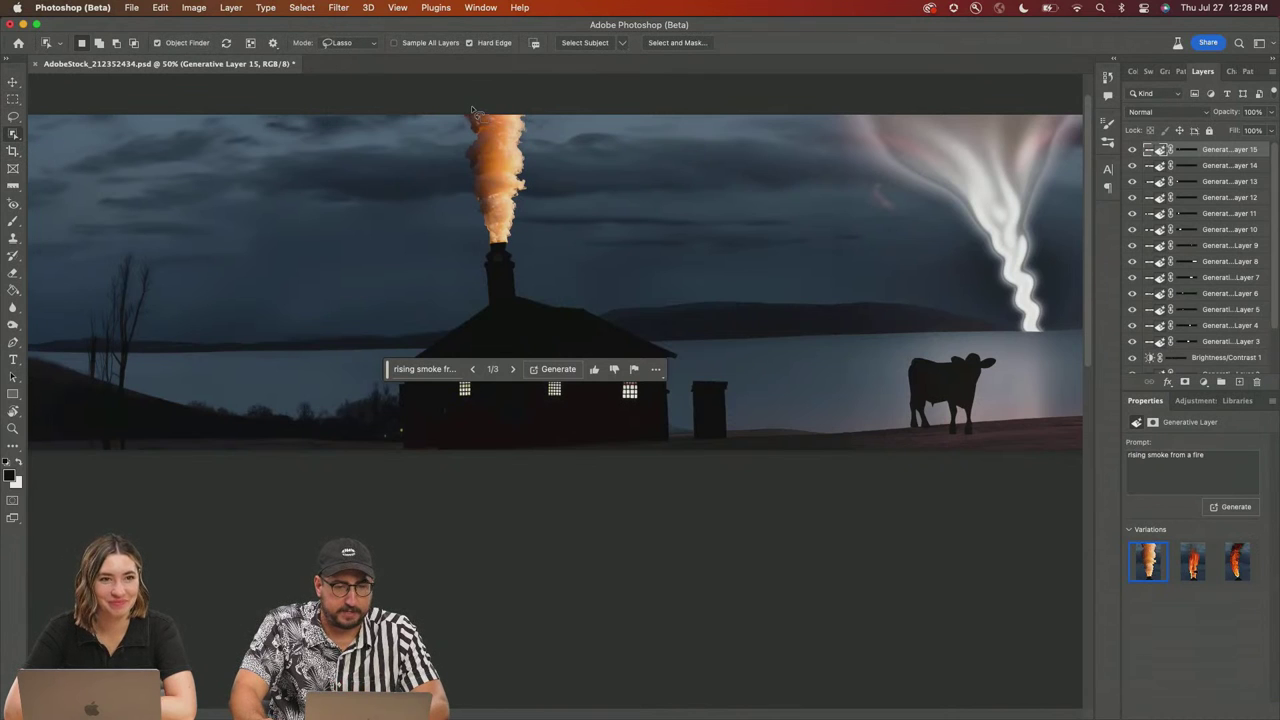
mouse_move(470, 114)
left_mouse_down()
mouse_move(459, 217)
mouse_move(490, 250)
mouse_move(527, 234)
mouse_move(536, 100)
mouse_move(522, 170)
mouse_move(494, 172)
mouse_move(578, 316)
left_mouse_up()
key("super+d")
Step: Select the orange smoke plume and the chimney's cap using the Object Selection tool in Lasso mode
key("z")
left_click(563, 307)
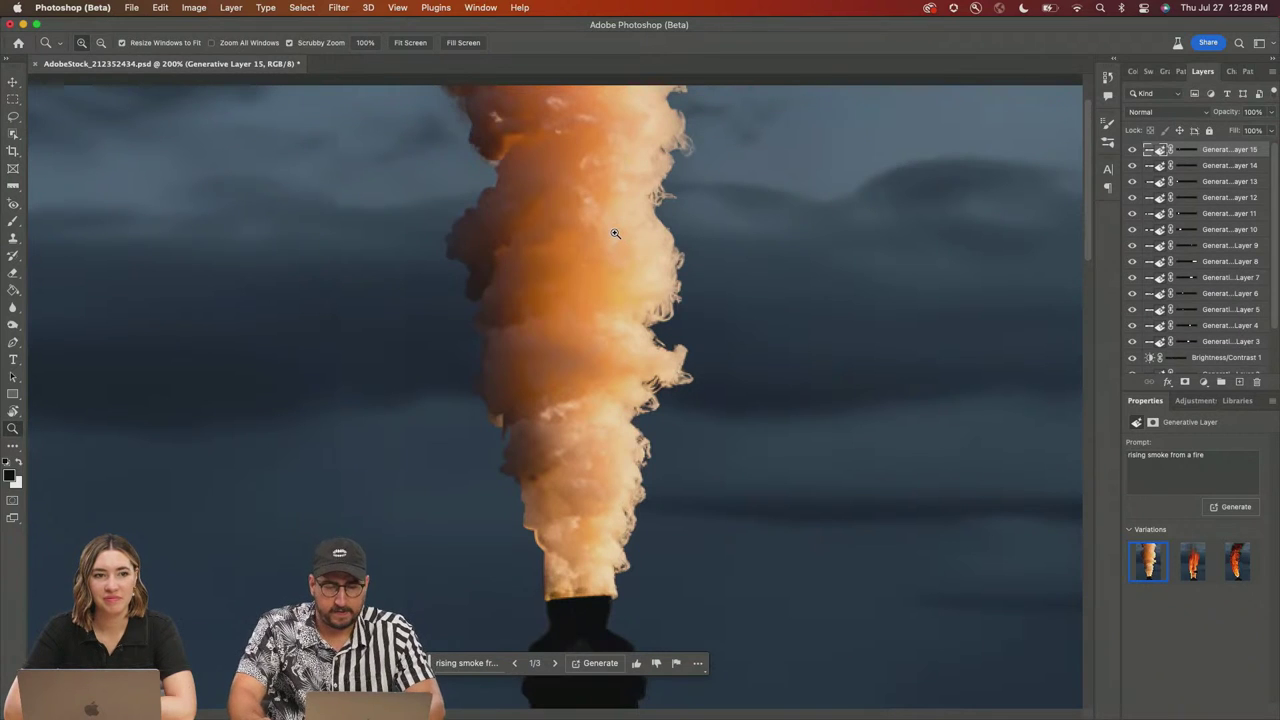
left_click(13, 133)
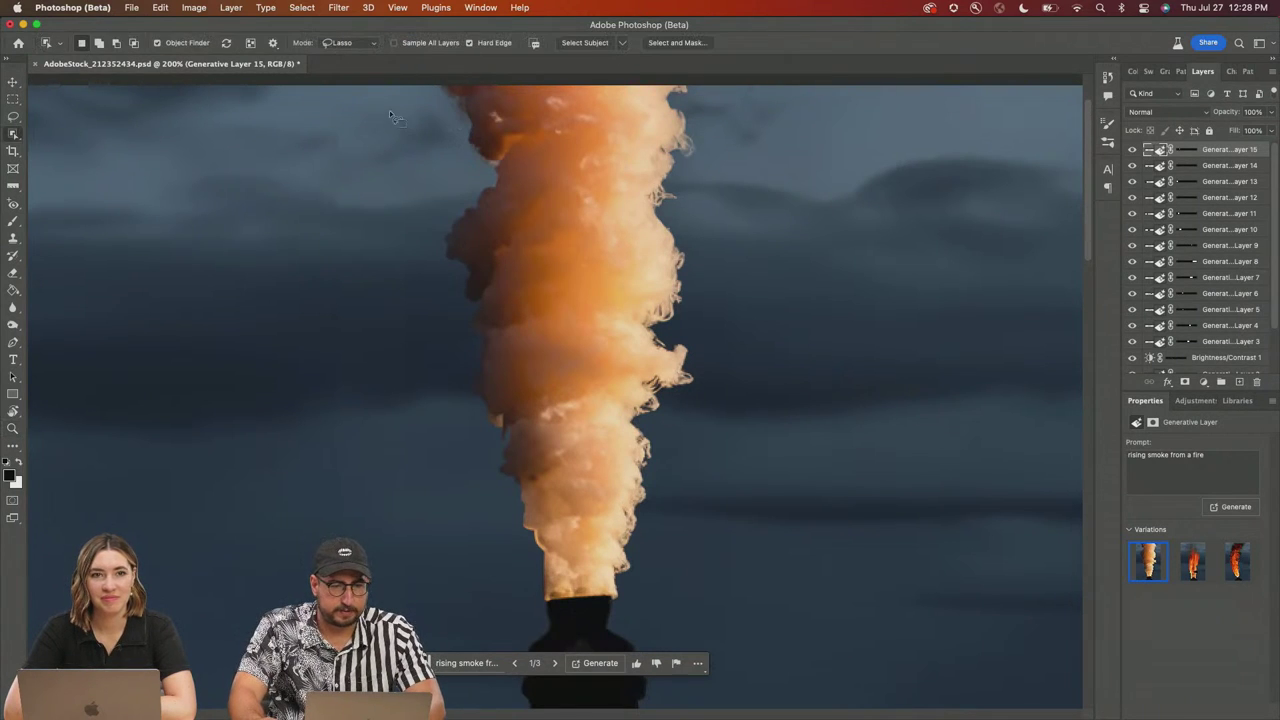
mouse_move(433, 85)
left_mouse_down()
mouse_move(467, 175)
mouse_move(448, 212)
mouse_move(450, 300)
mouse_move(492, 527)
mouse_move(517, 591)
mouse_move(586, 626)
mouse_move(641, 577)
mouse_move(690, 388)
mouse_move(705, 64)
left_mouse_up()
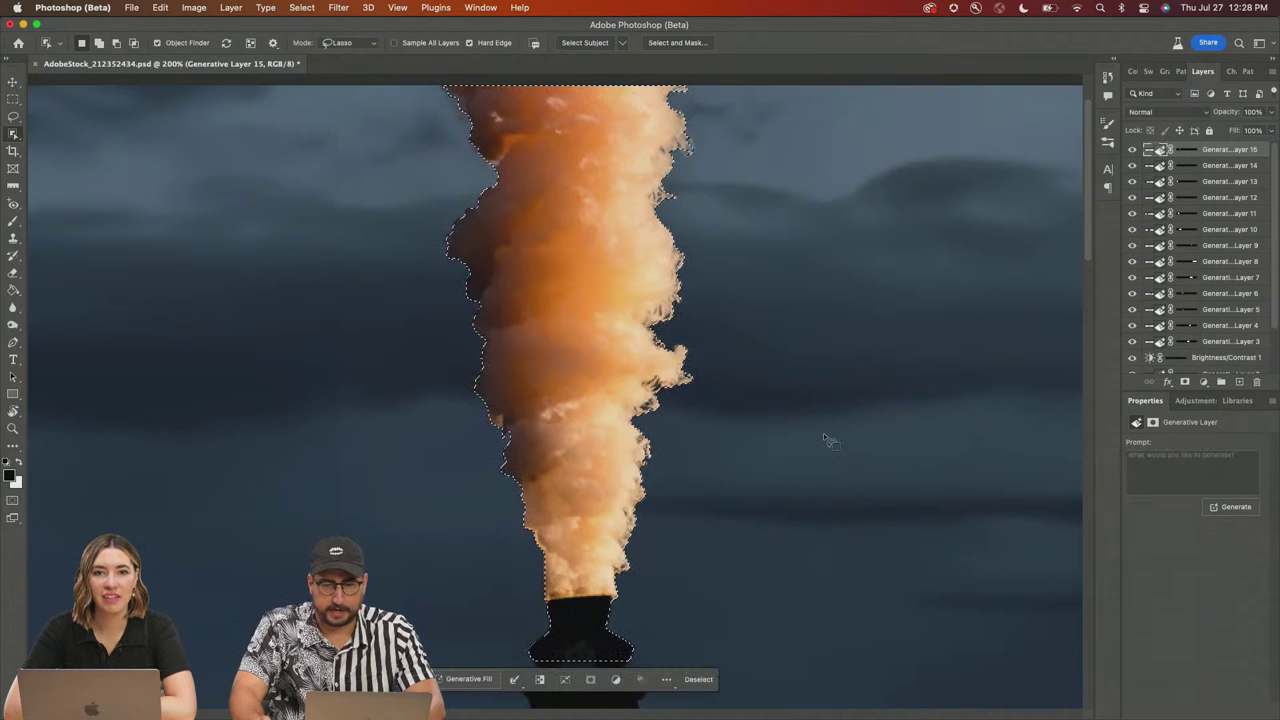
Step: Add a Hue/Saturation adjustment layer masked to the selected smoke, with Saturation -100 and Lightness +2
left_click(1203, 381)
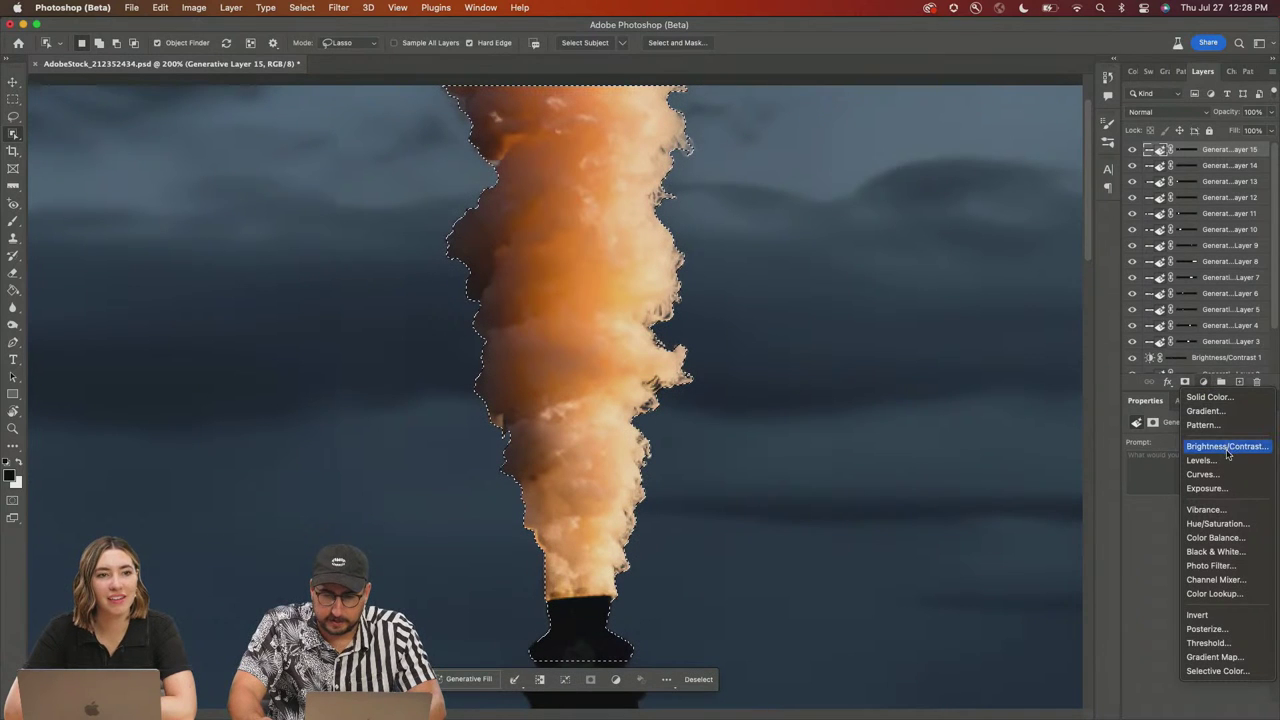
left_click(1216, 523)
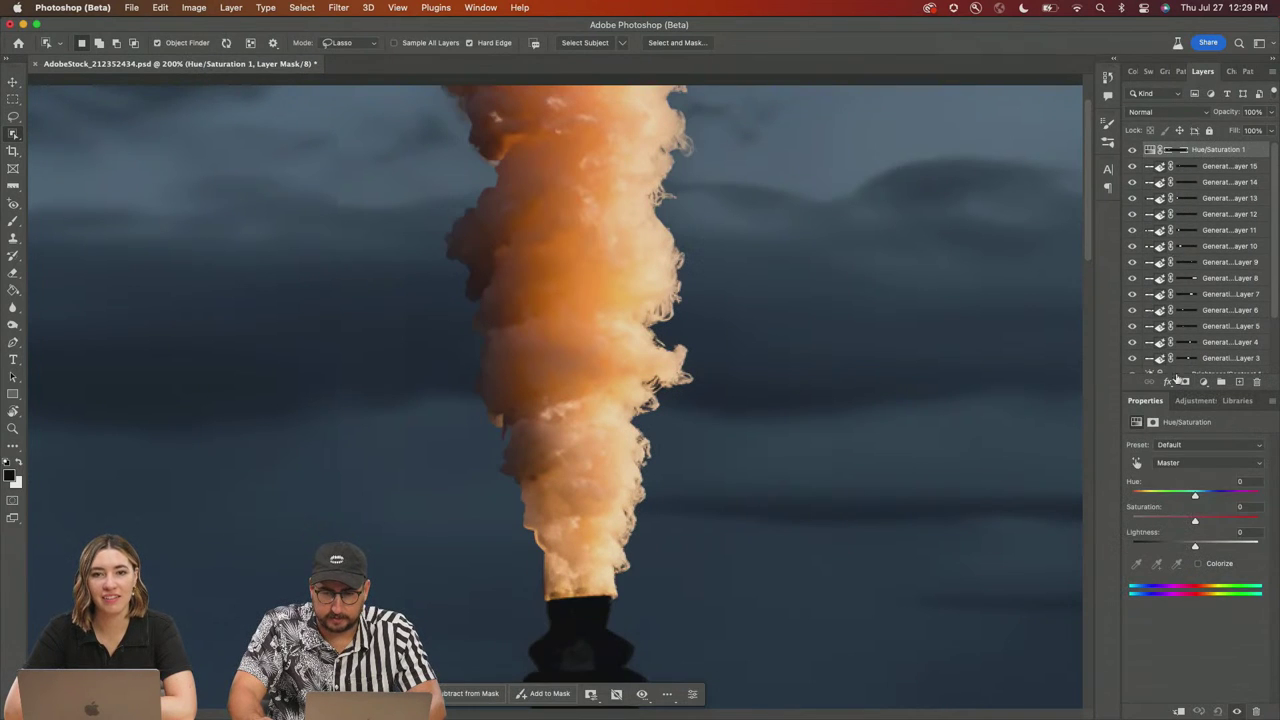
left_click_drag(1174, 524, 1066, 528)
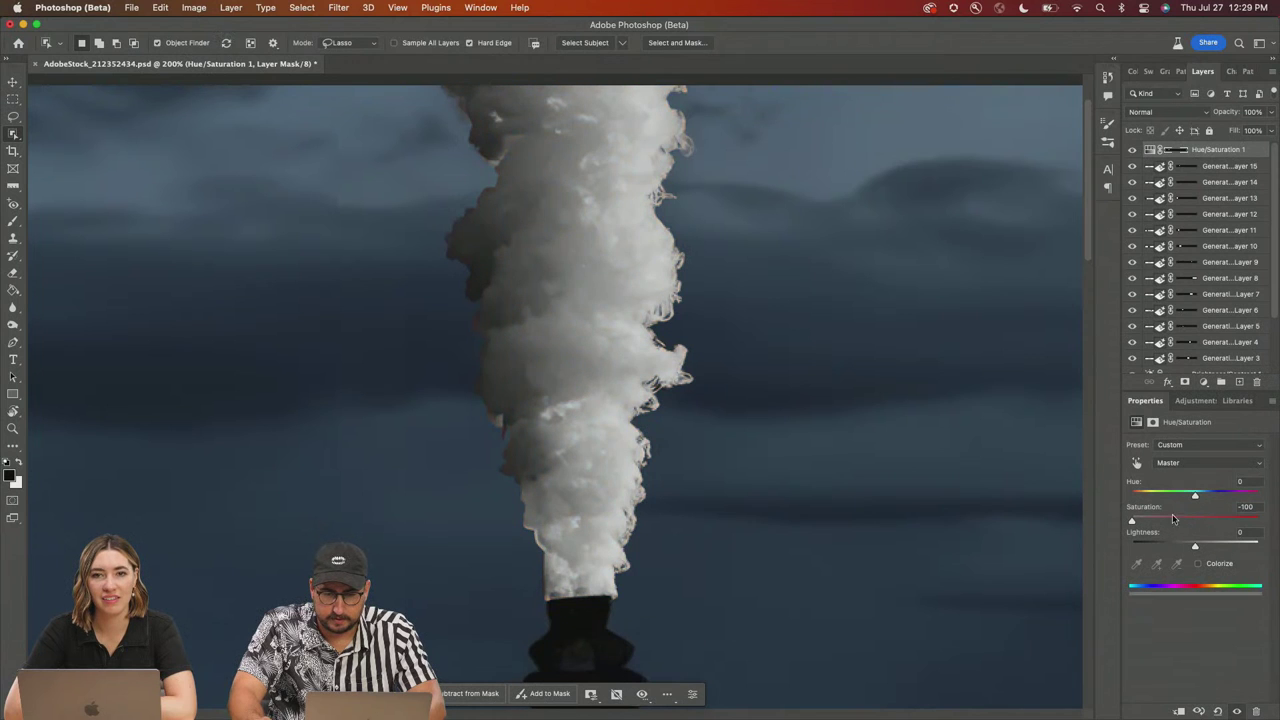
mouse_move(1193, 548)
left_mouse_down()
mouse_move(1180, 548)
mouse_move(1210, 548)
mouse_move(1199, 549)
left_mouse_up()
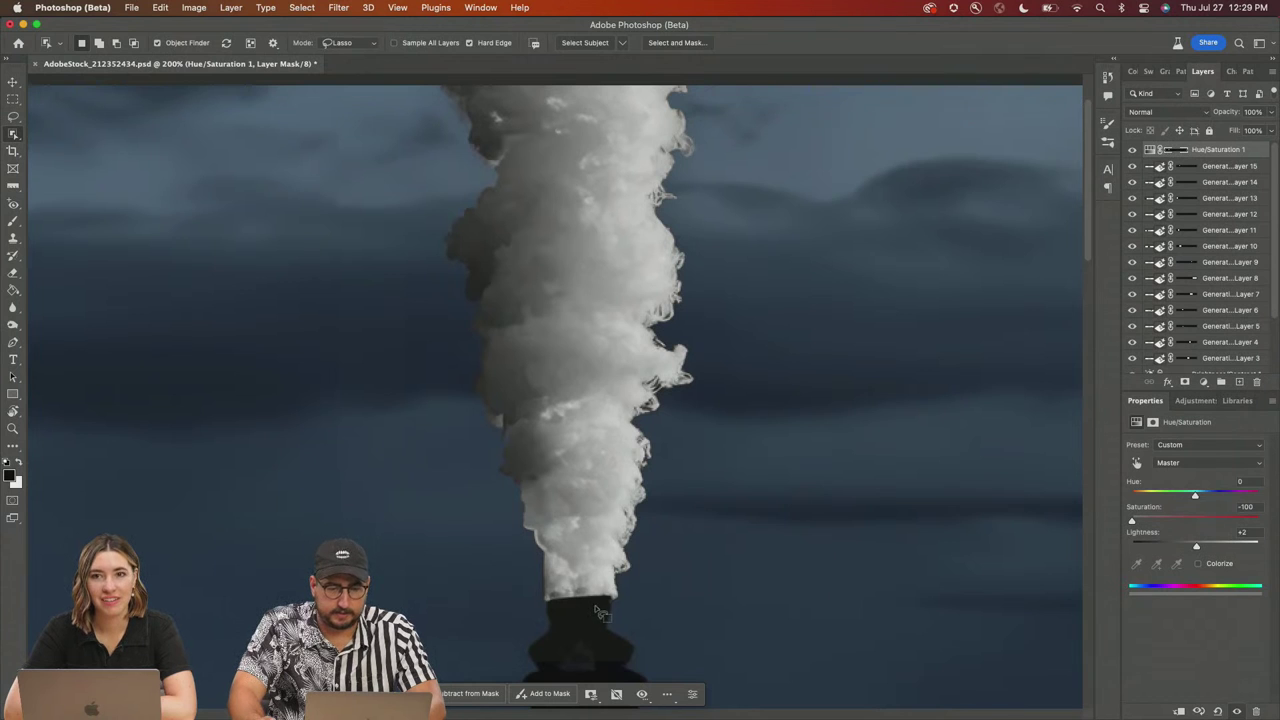
scroll(650, 465, "down", 3)
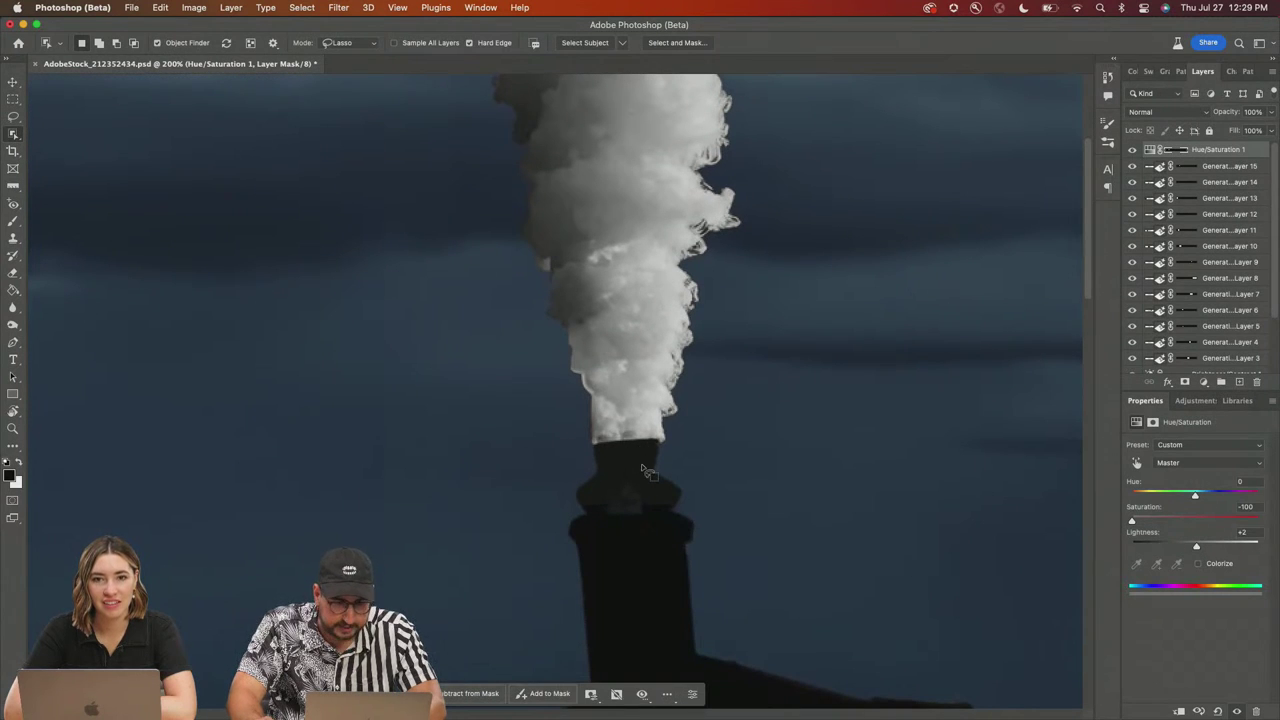
Step: Paint the chimney's cap out of the Hue/Saturation layer mask with a soft black 55 px brush at 0% hardness
key("b")
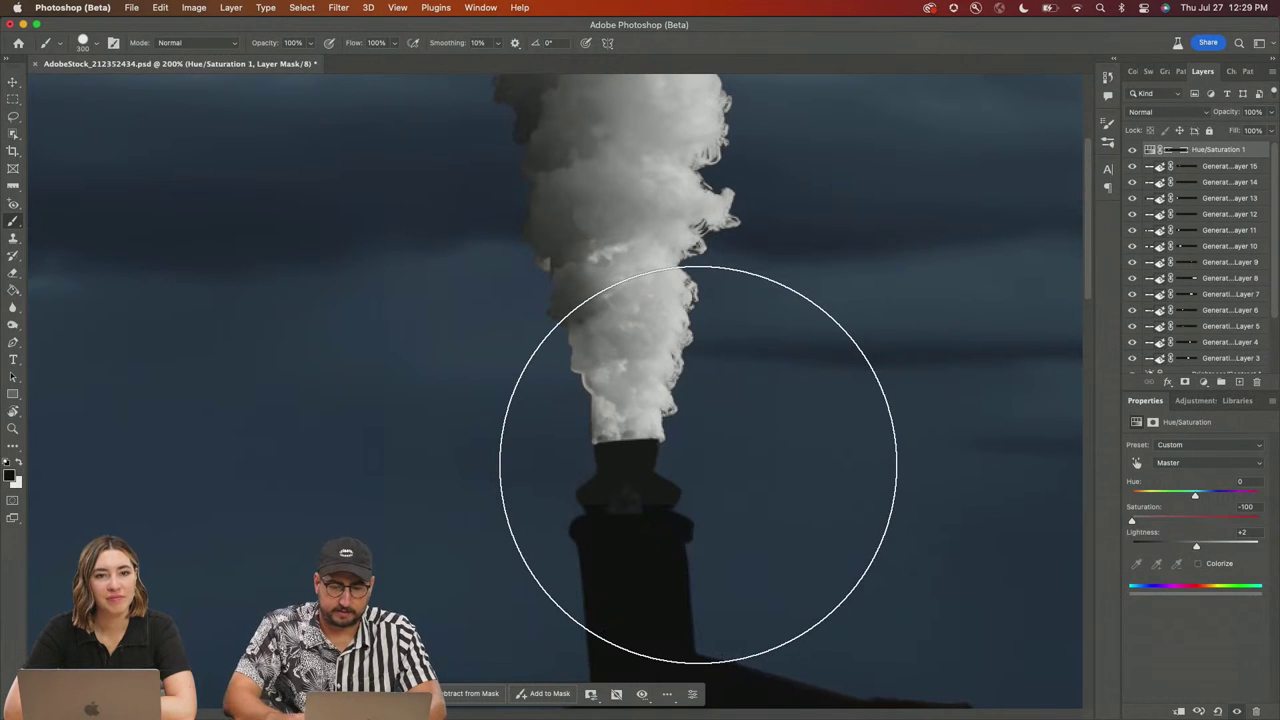
right_click(688, 437)
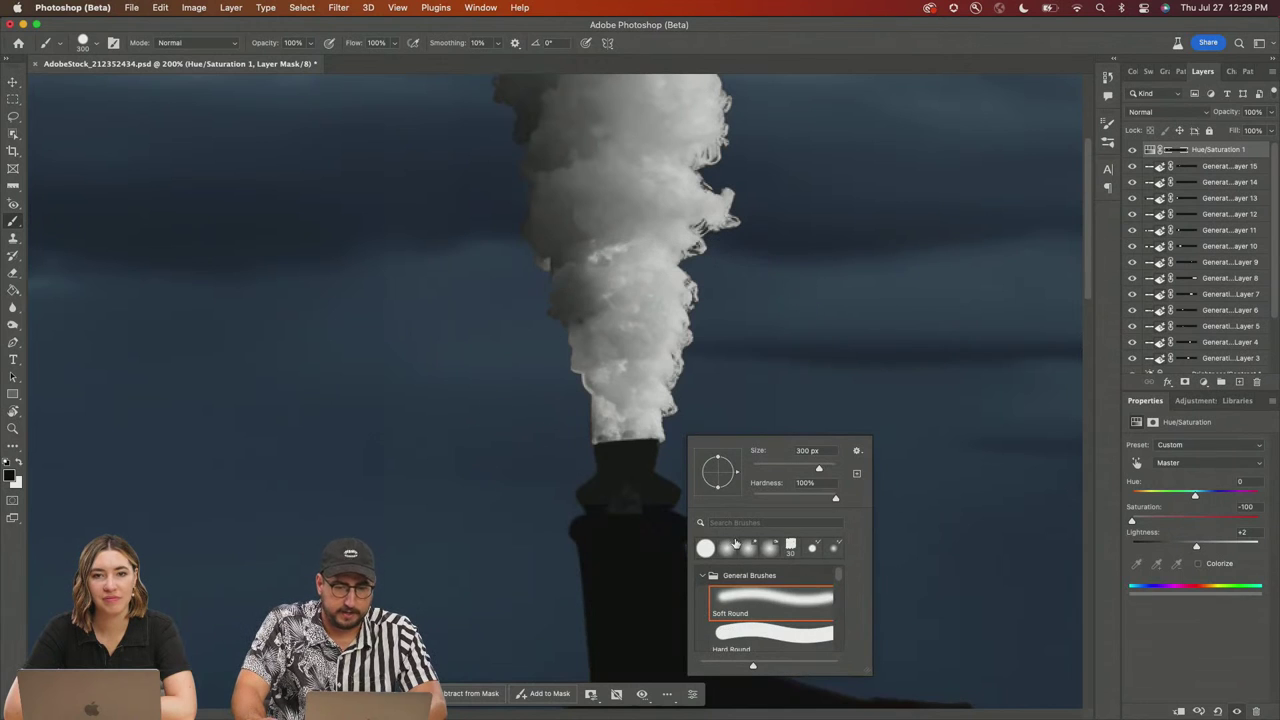
left_click(705, 547)
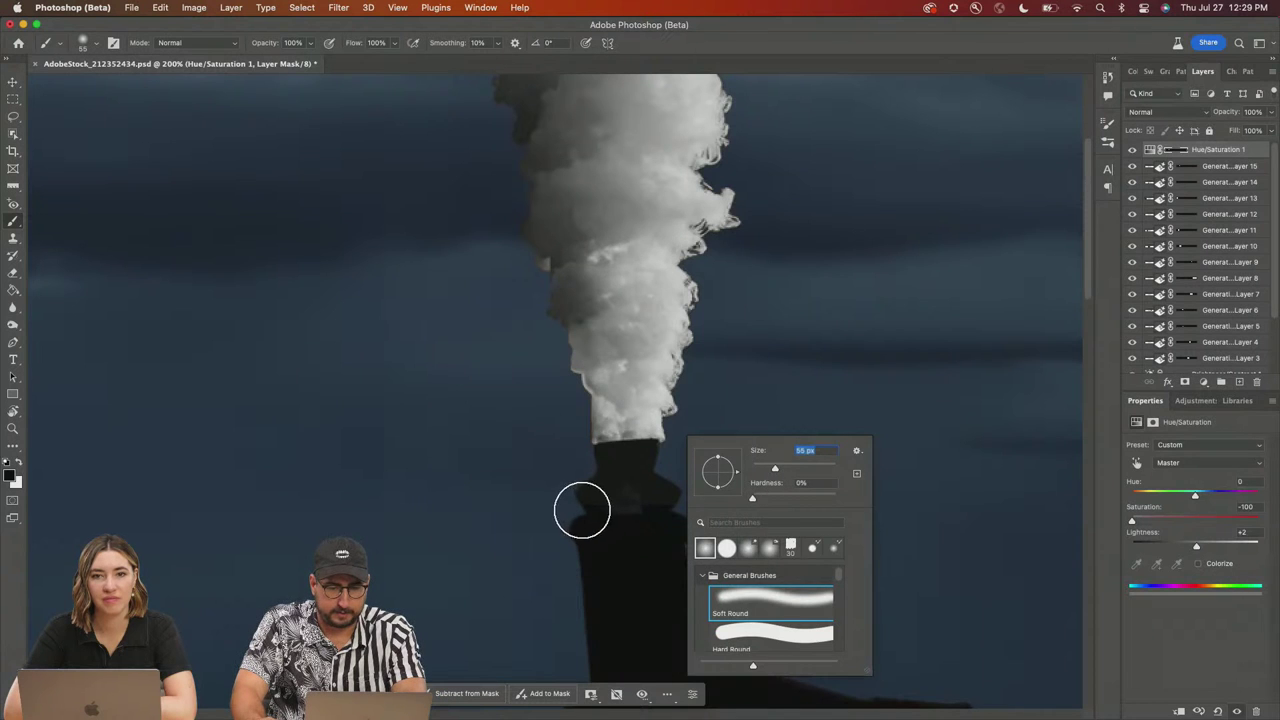
left_click(580, 508)
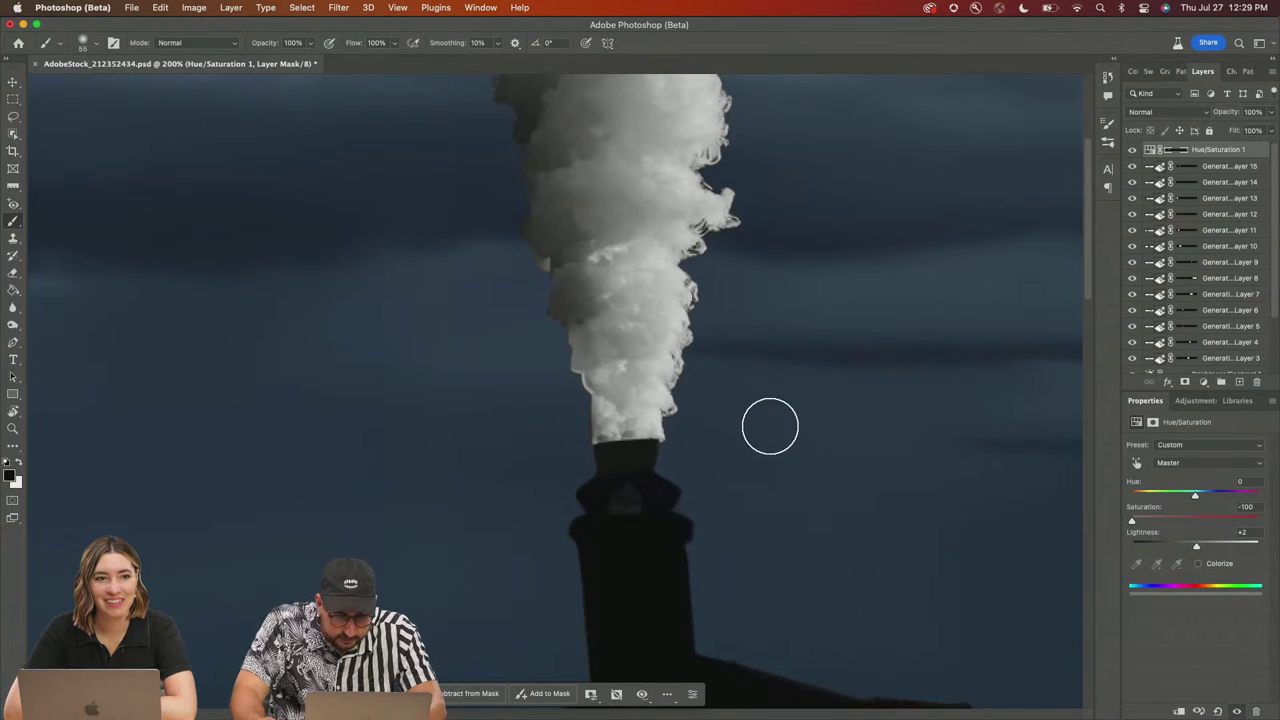
Step: Examine the edges of the desaturated smoke up close and how the plume sits above the barn's chimney
key("z")
mouse_move(768, 424)
left_mouse_down()
mouse_move(763, 397)
mouse_move(831, 309)
left_mouse_up()
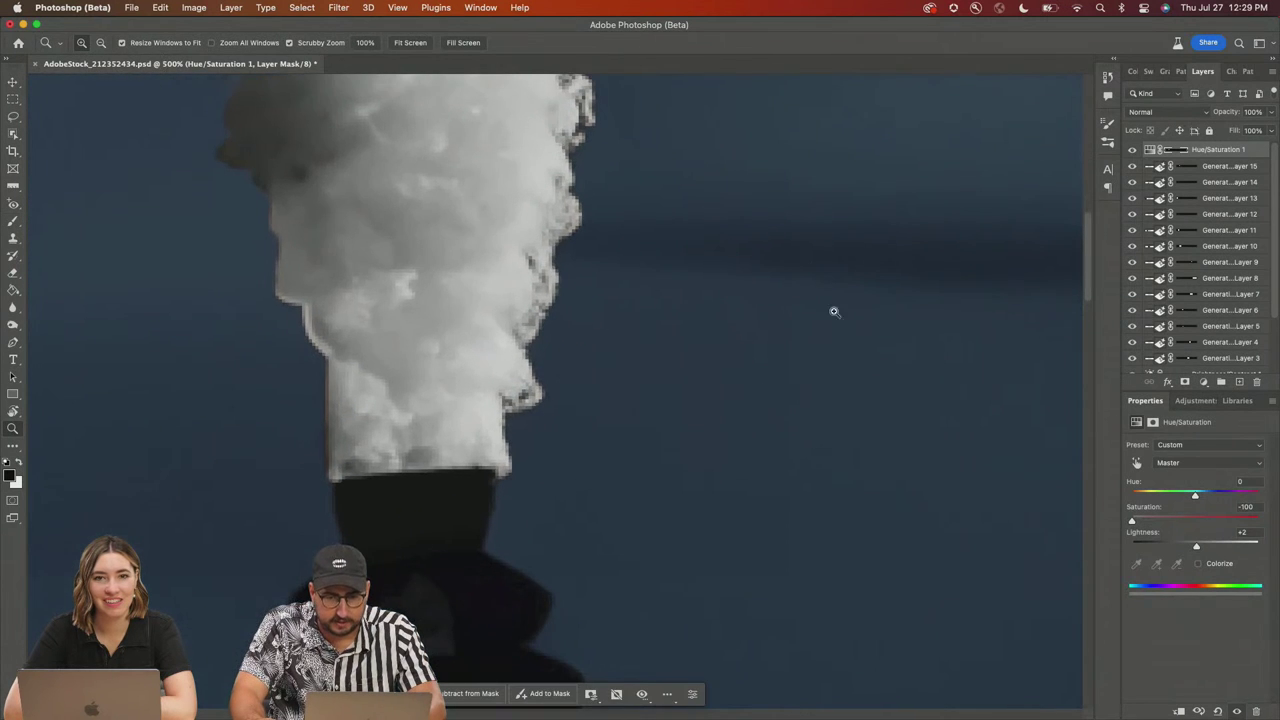
left_click(540, 444, "alt")
left_click(540, 444, "alt")
left_click(540, 444, "alt")
key("b")
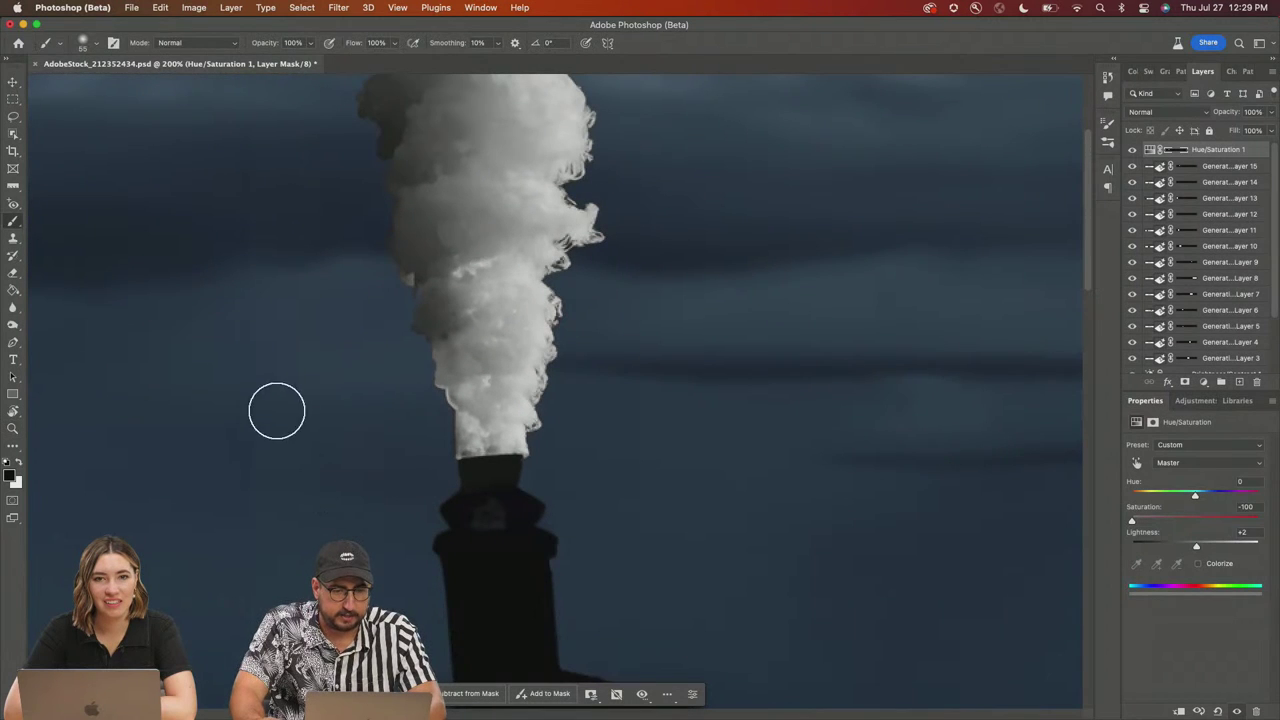
scroll(334, 371, "up", 5)
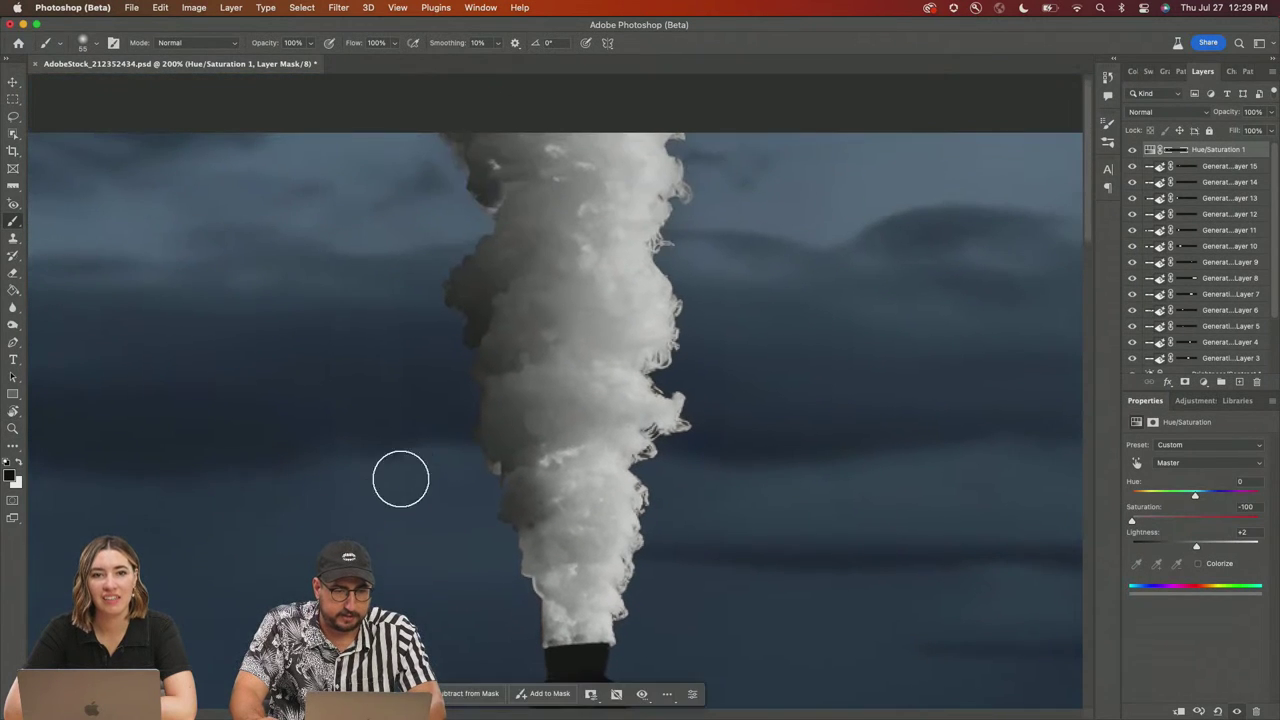
key("z")
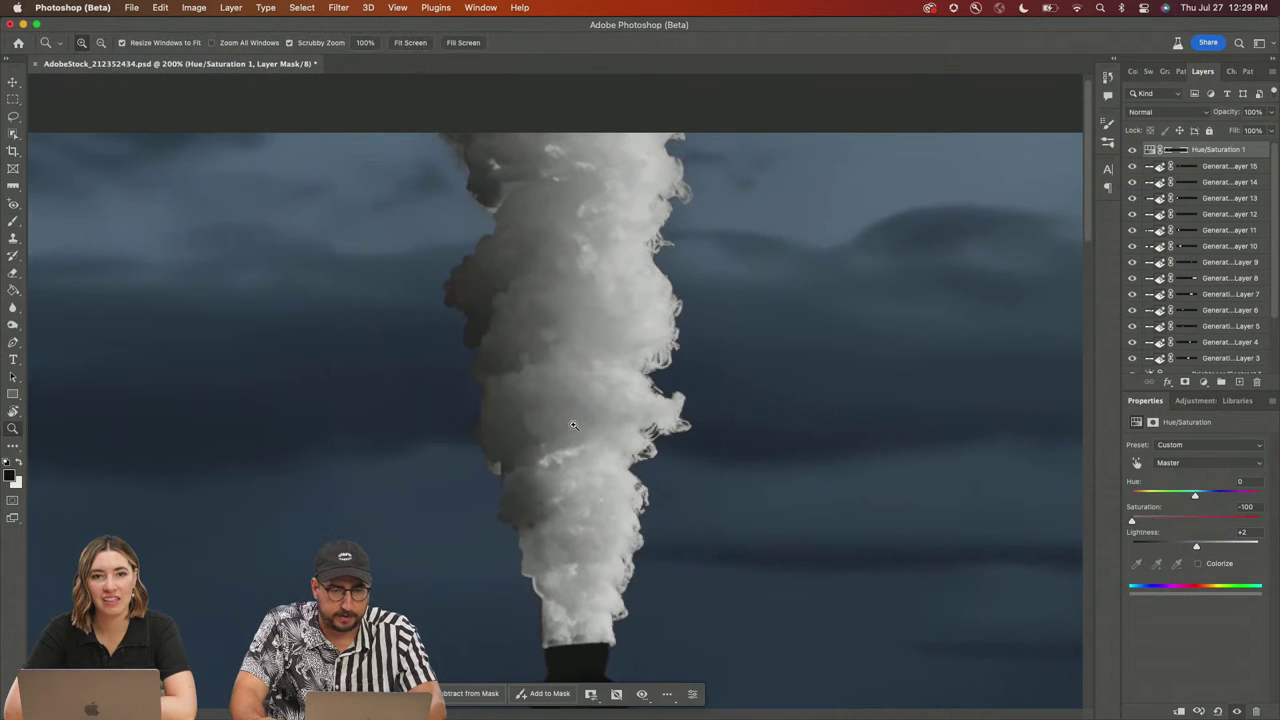
left_click(532, 471, "alt")
left_click(531, 472, "alt")
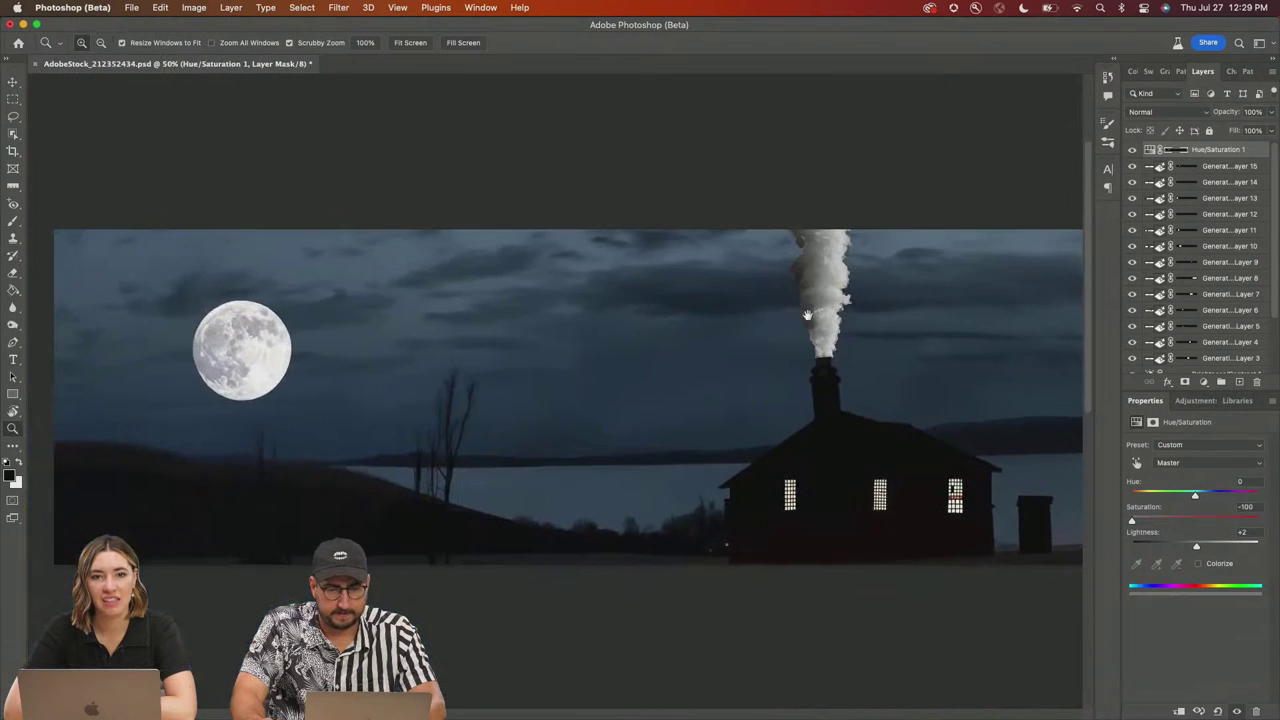
scroll(411, 349, "up", 3)
scroll(411, 349, "left", 10)
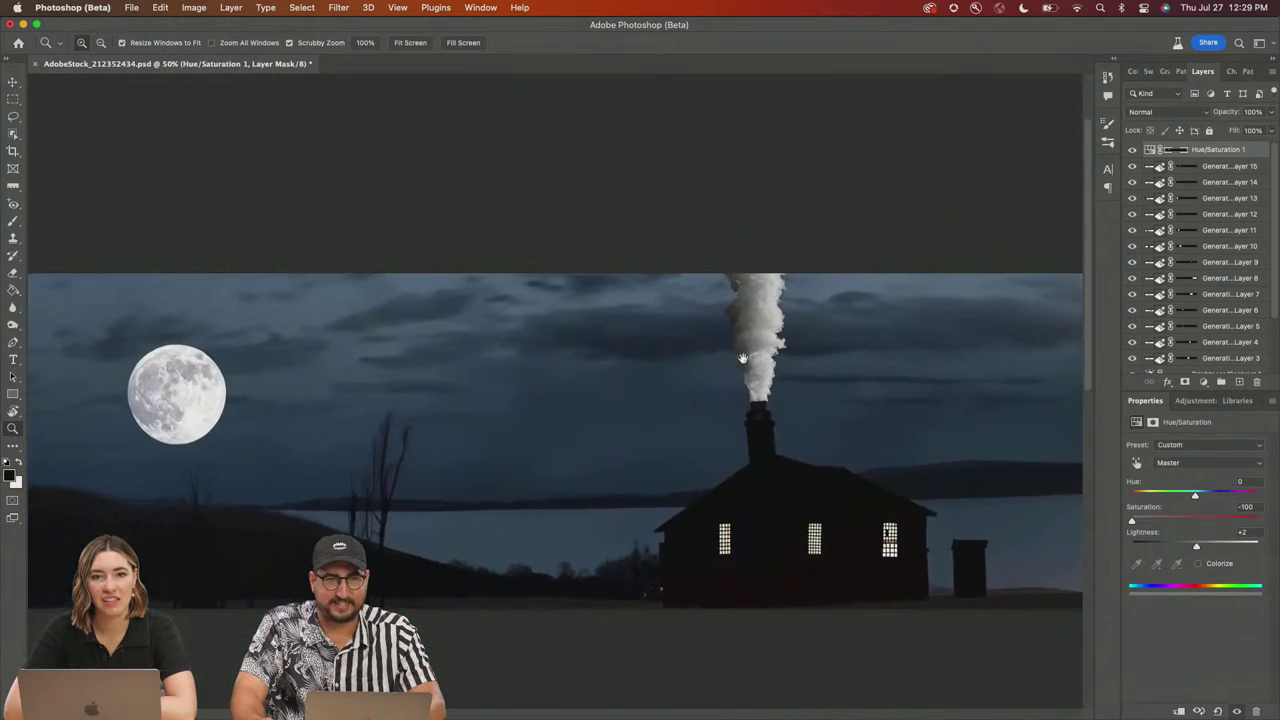
Step: Examine the sky around the moon up close and view the whole panorama fitted to the screen
left_click_drag(556, 389, 611, 401)
scroll(611, 401, "right", 10)
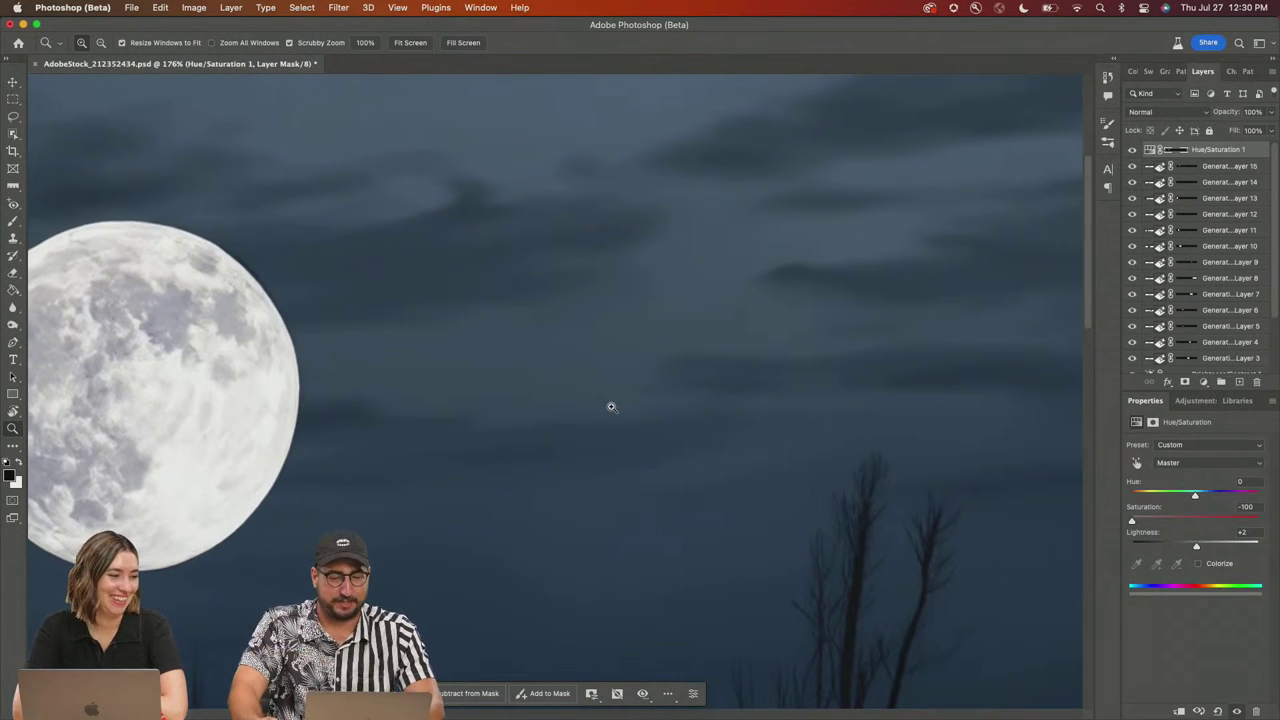
left_click(610, 405, "alt")
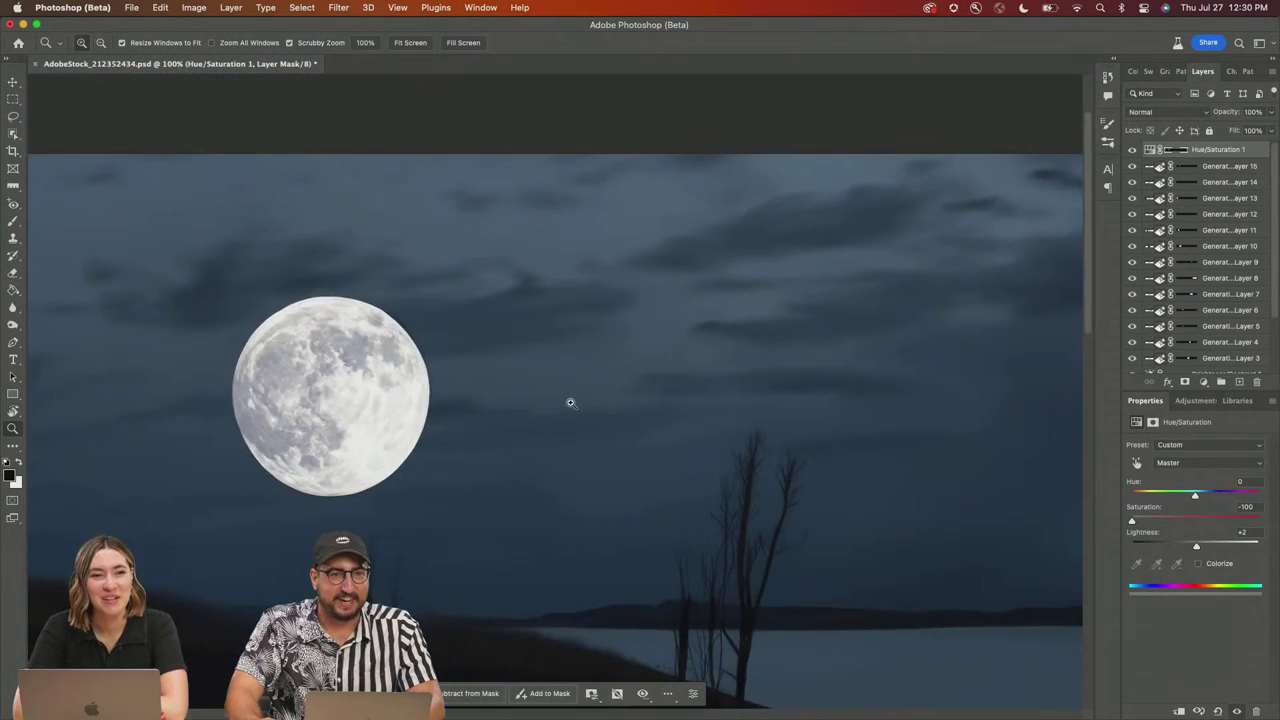
scroll(570, 403, "left", 3)
scroll(775, 357, "down", 4)
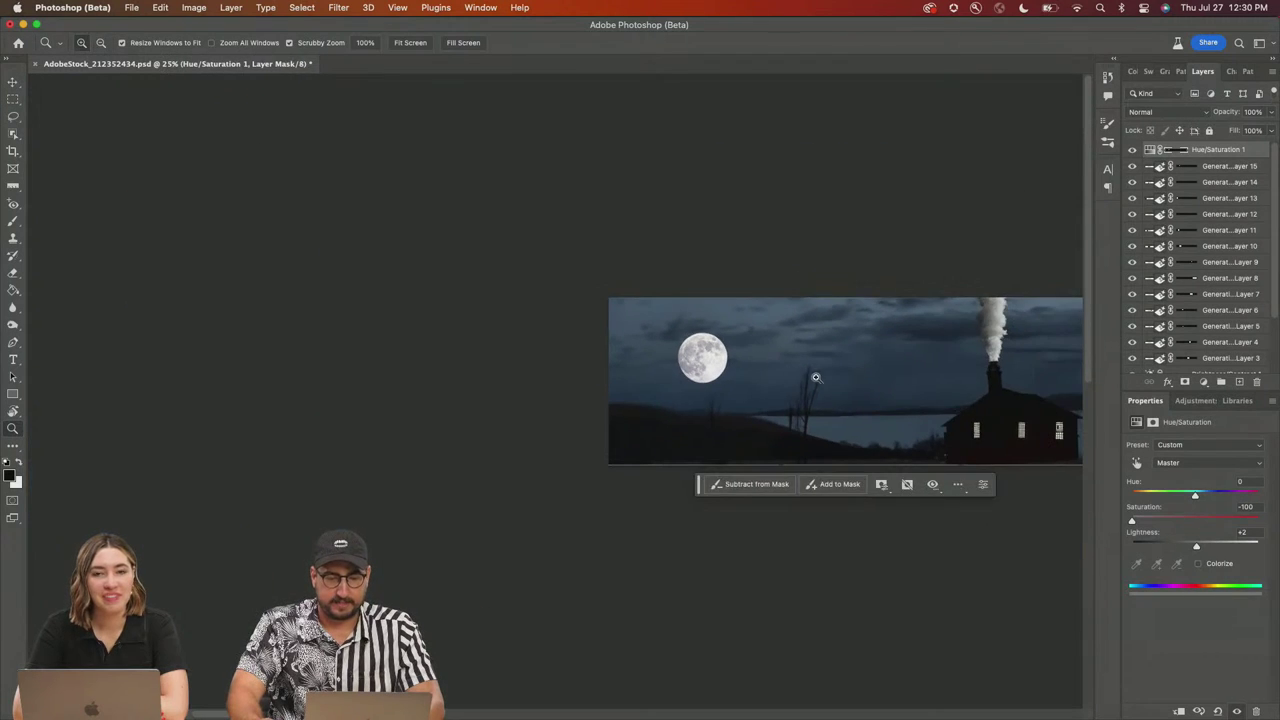
scroll(816, 378, "down", 3)
scroll(700, 346, "right", 5)
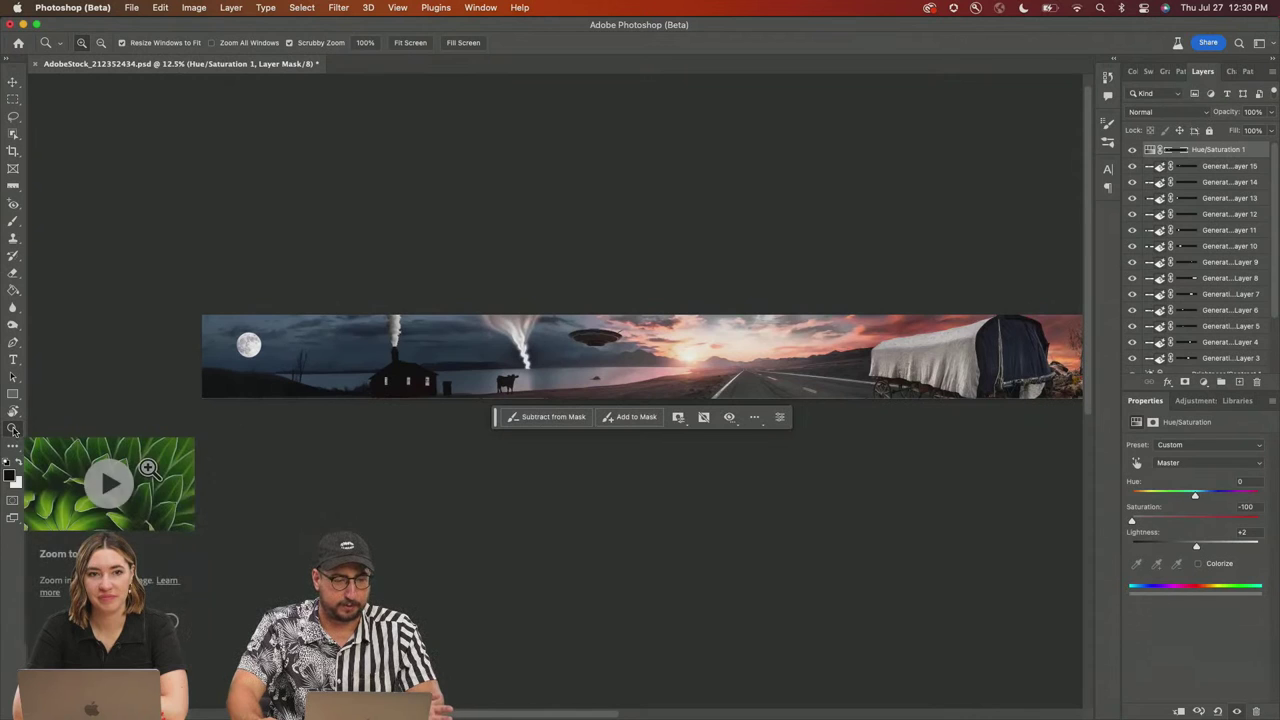
left_click_drag(13, 410, 45, 410)
double_click(14, 416)
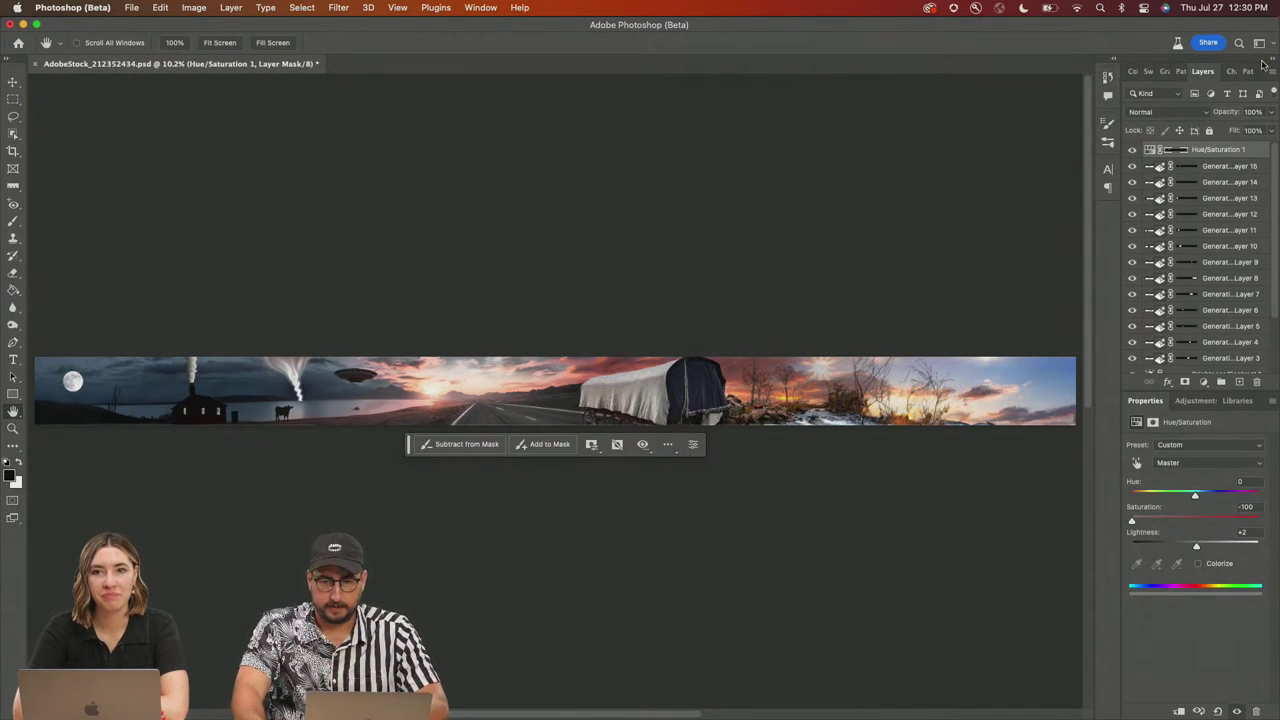
Step: Collapse the panels to icons and review the panorama in full-screen mode, starting at the moon
left_click(1272, 62)
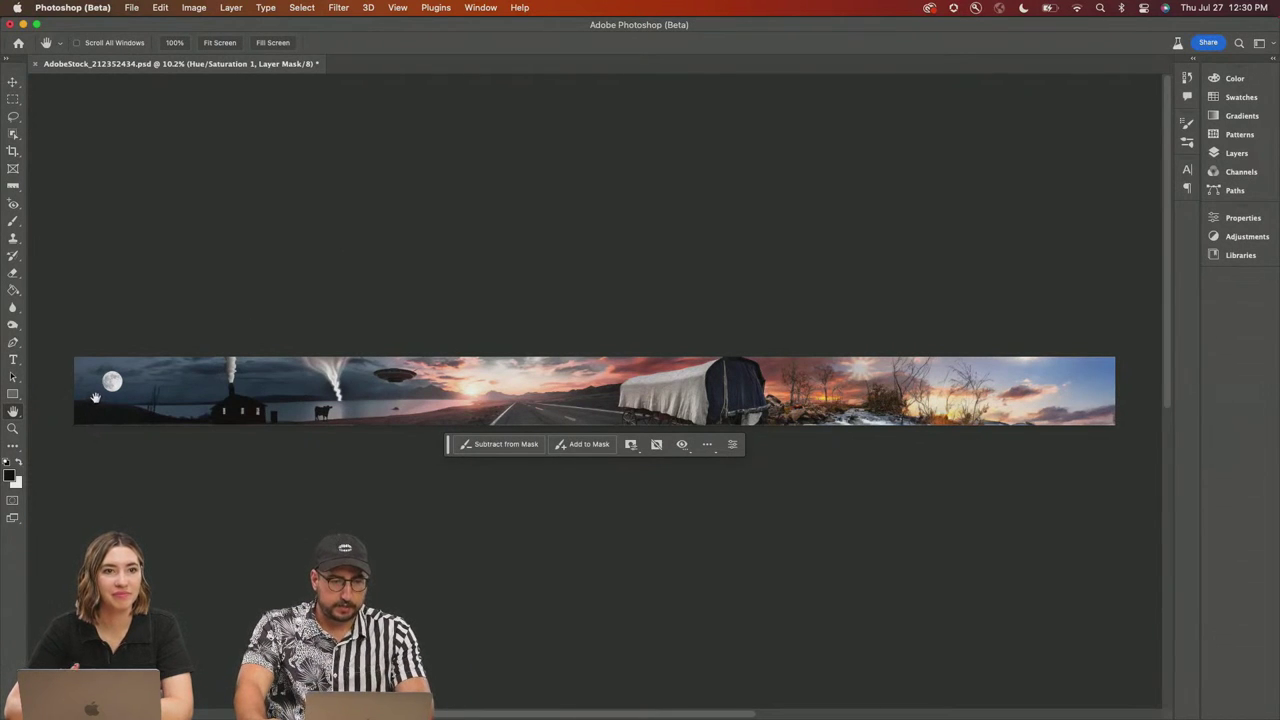
key("f")
key("f")
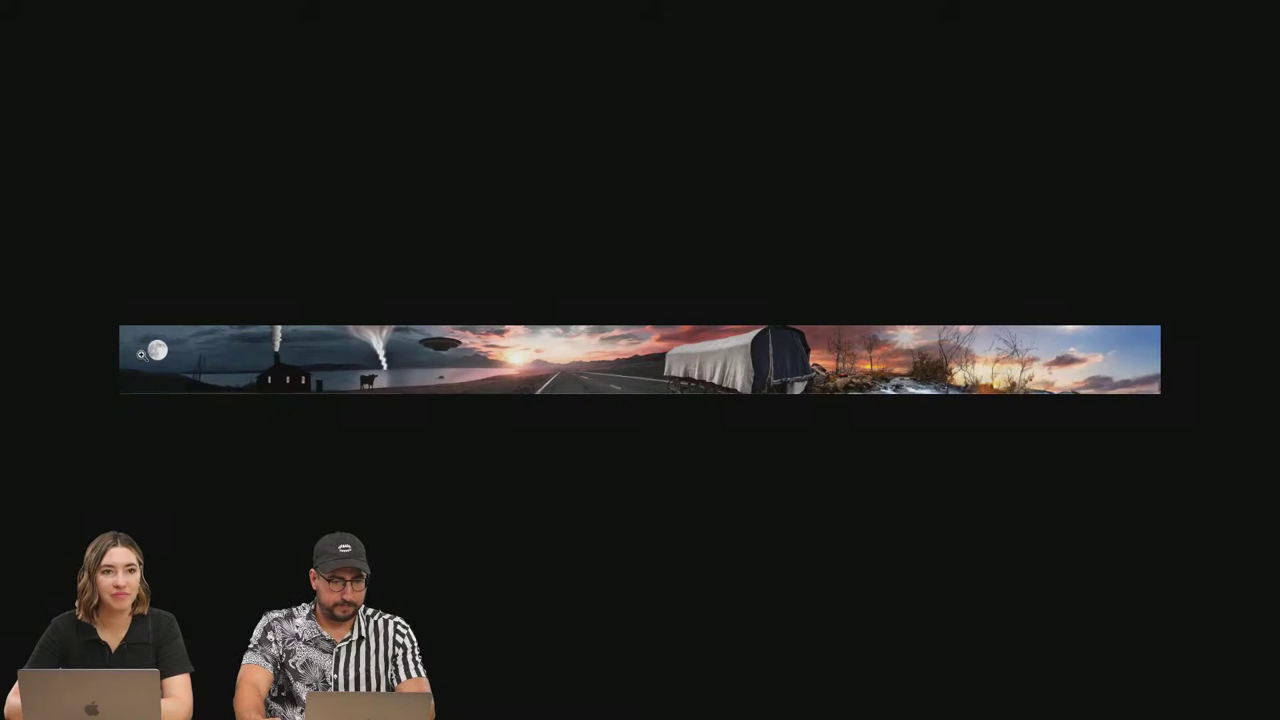
left_click_drag(141, 358, 263, 363)
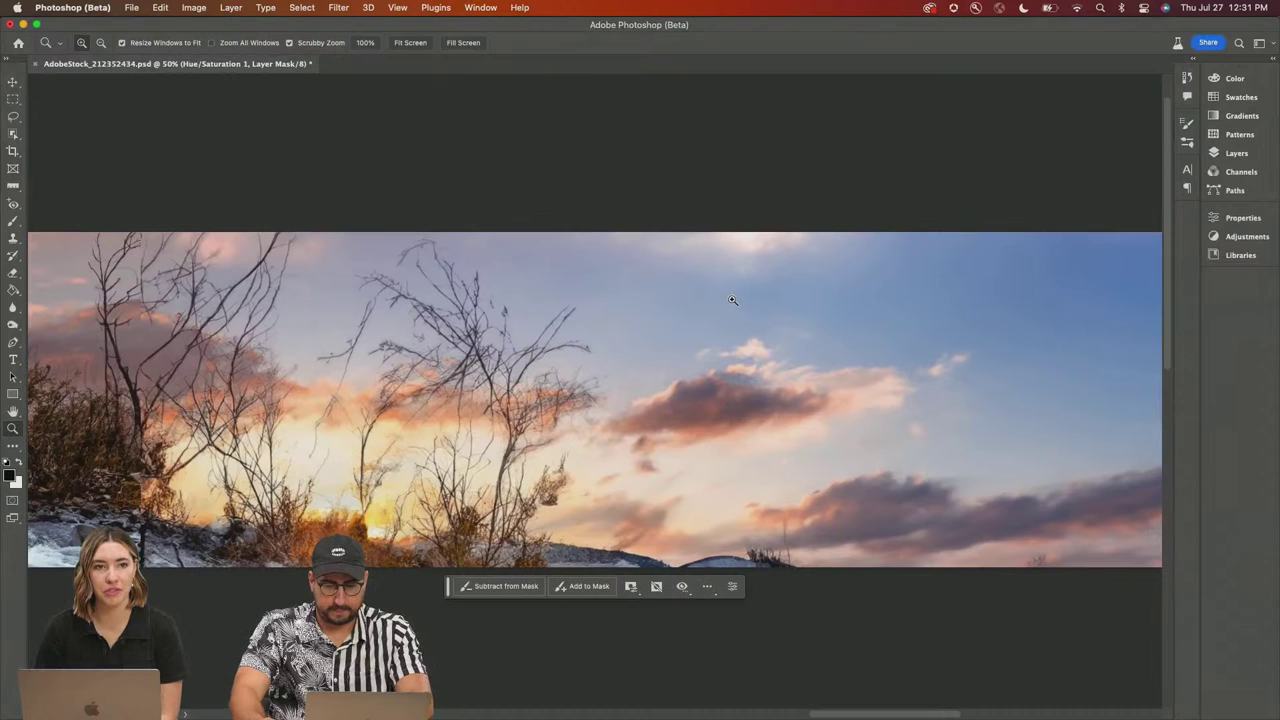
Step: Lasso a large oval of sky around the clouds near the panorama's right end
key("l")
scroll(695, 284, "right", 3)
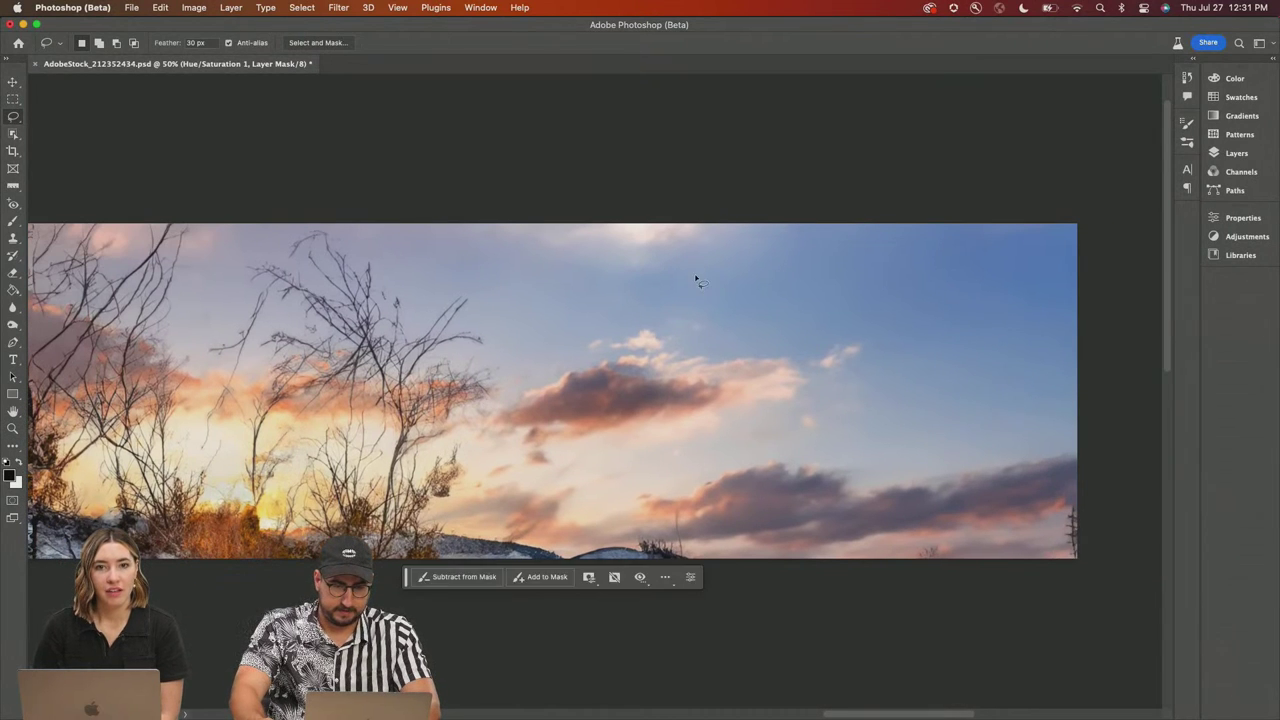
mouse_move(695, 278)
left_mouse_down()
mouse_move(631, 280)
mouse_move(556, 322)
left_mouse_up()
left_click_drag(872, 297, 695, 275)
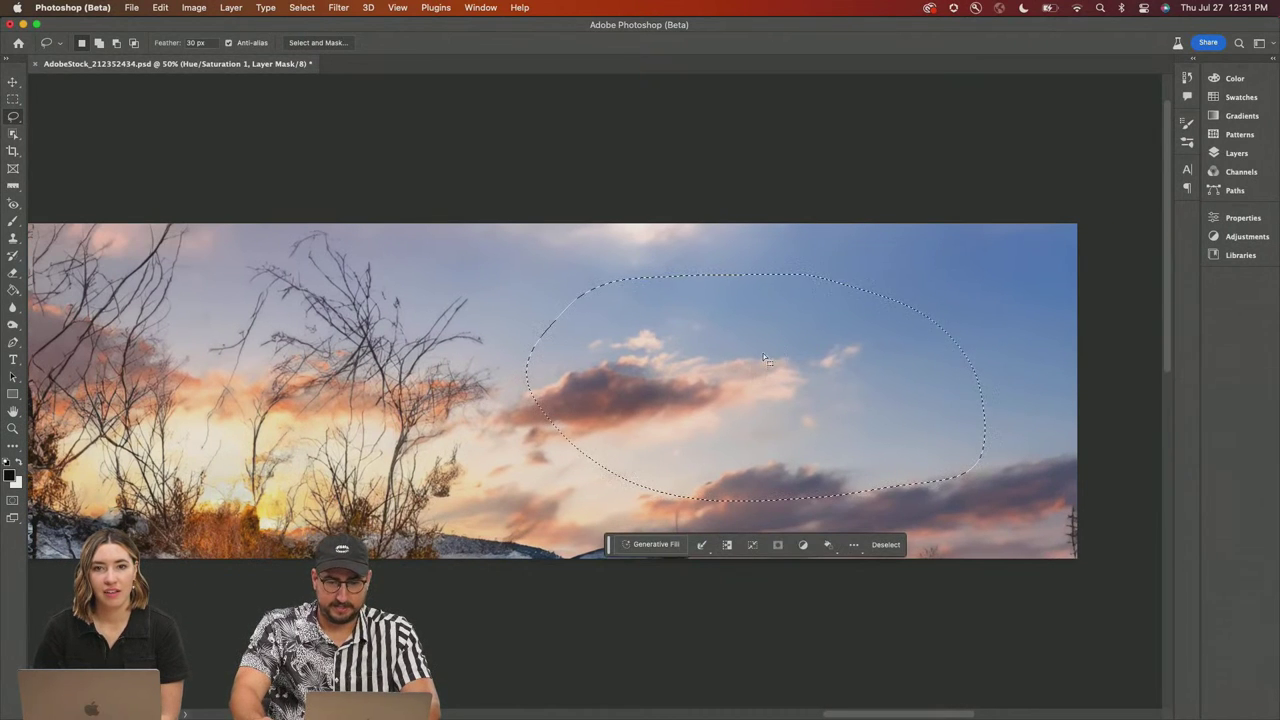
Step: Apply Generative Fill with the prompt "albatross bird magical with sparkles" and choose the third variation
left_click(651, 543)
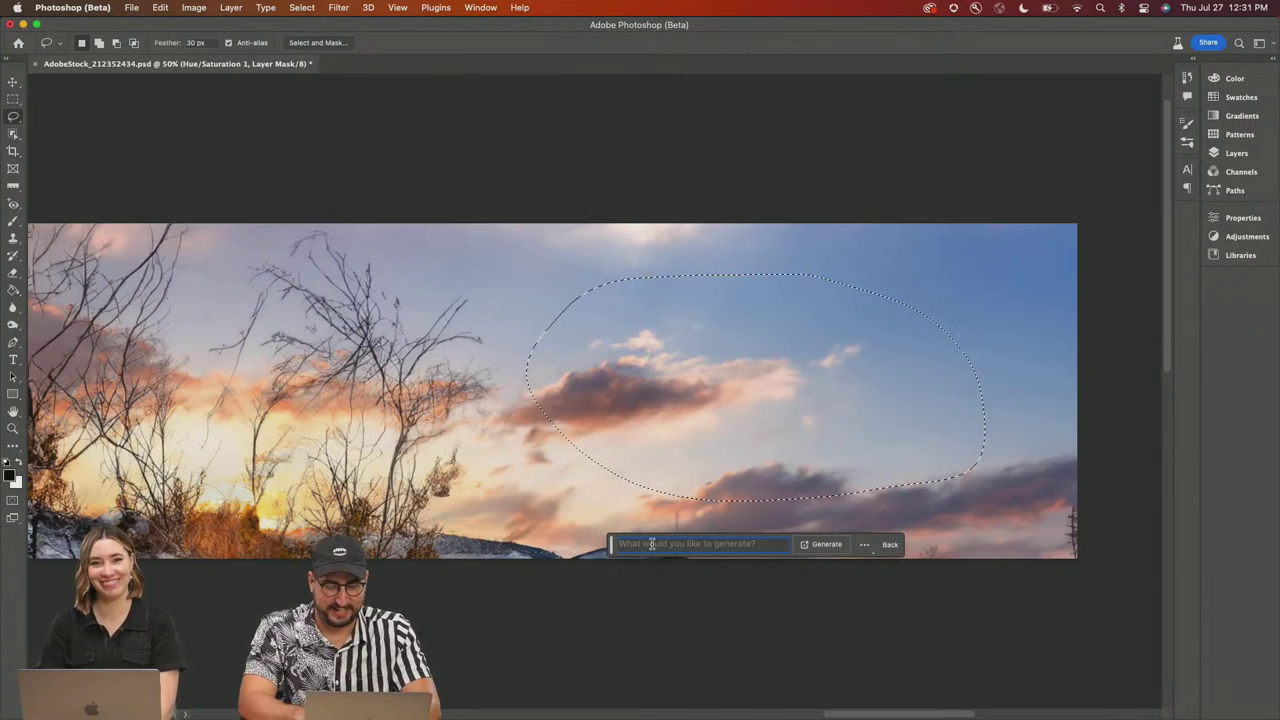
type("albatross bird")
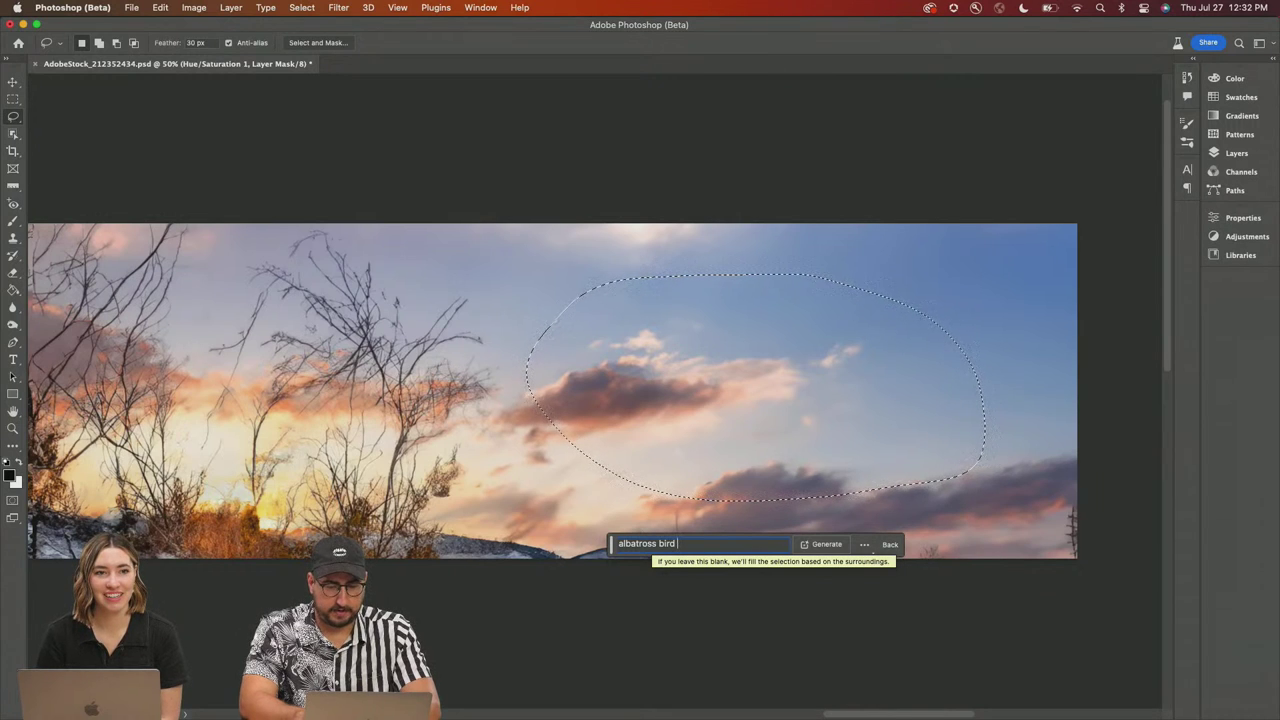
type("magical w")
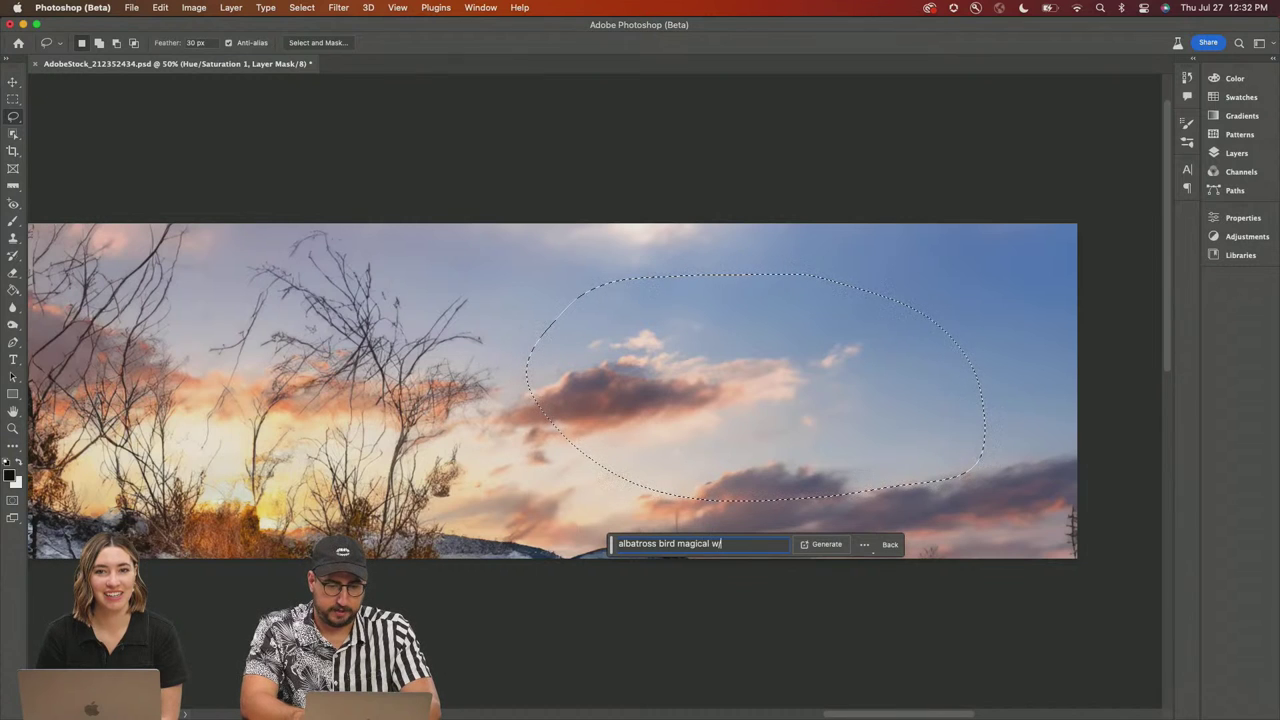
type("ith sparkles")
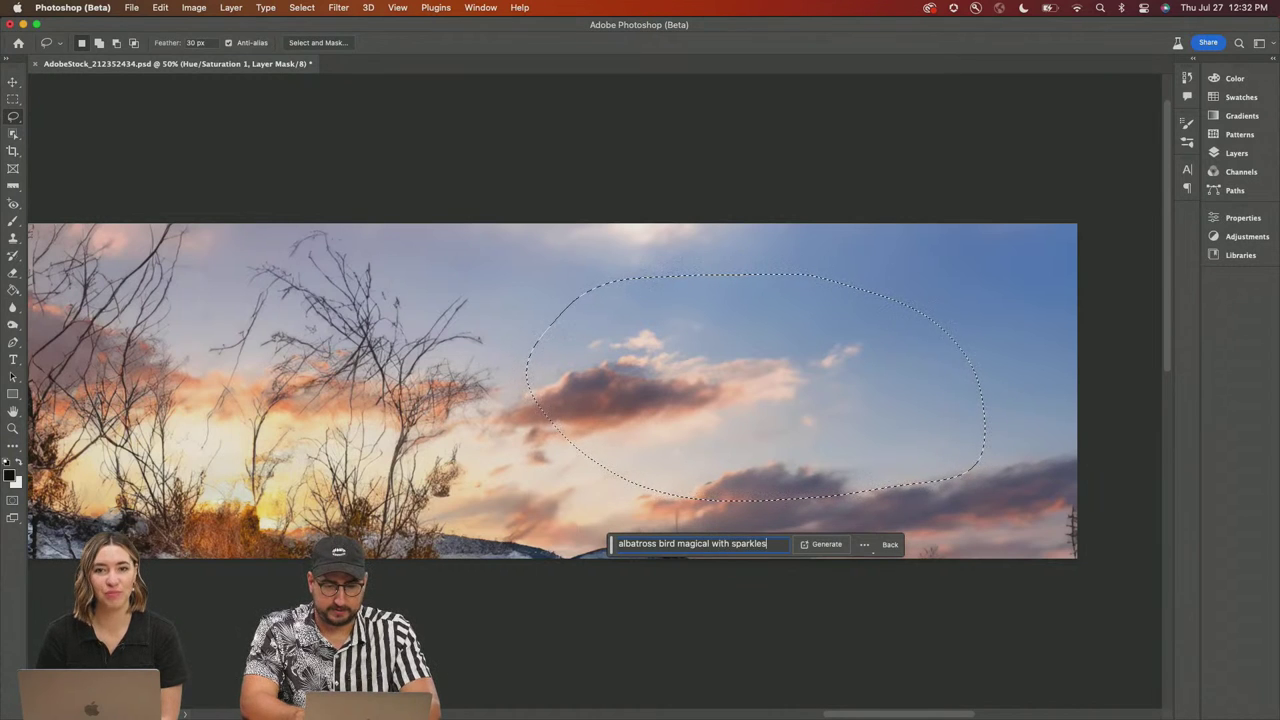
key("Return")
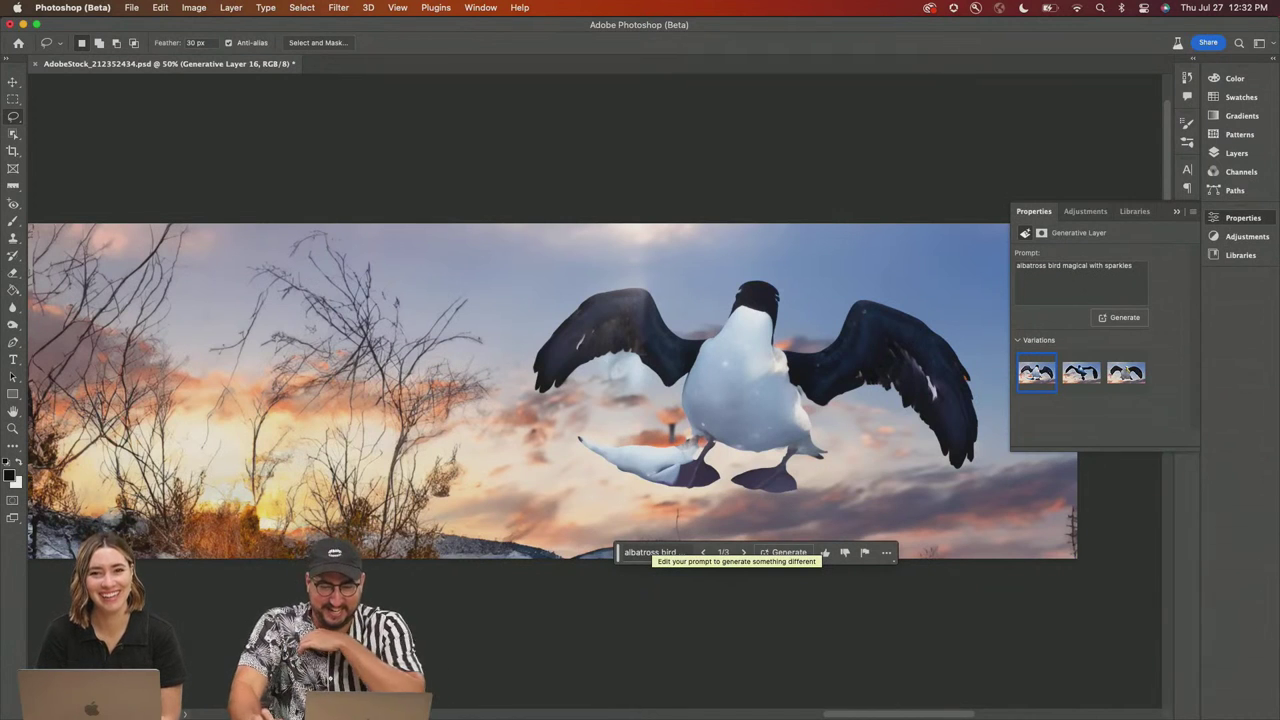
left_click(1081, 373)
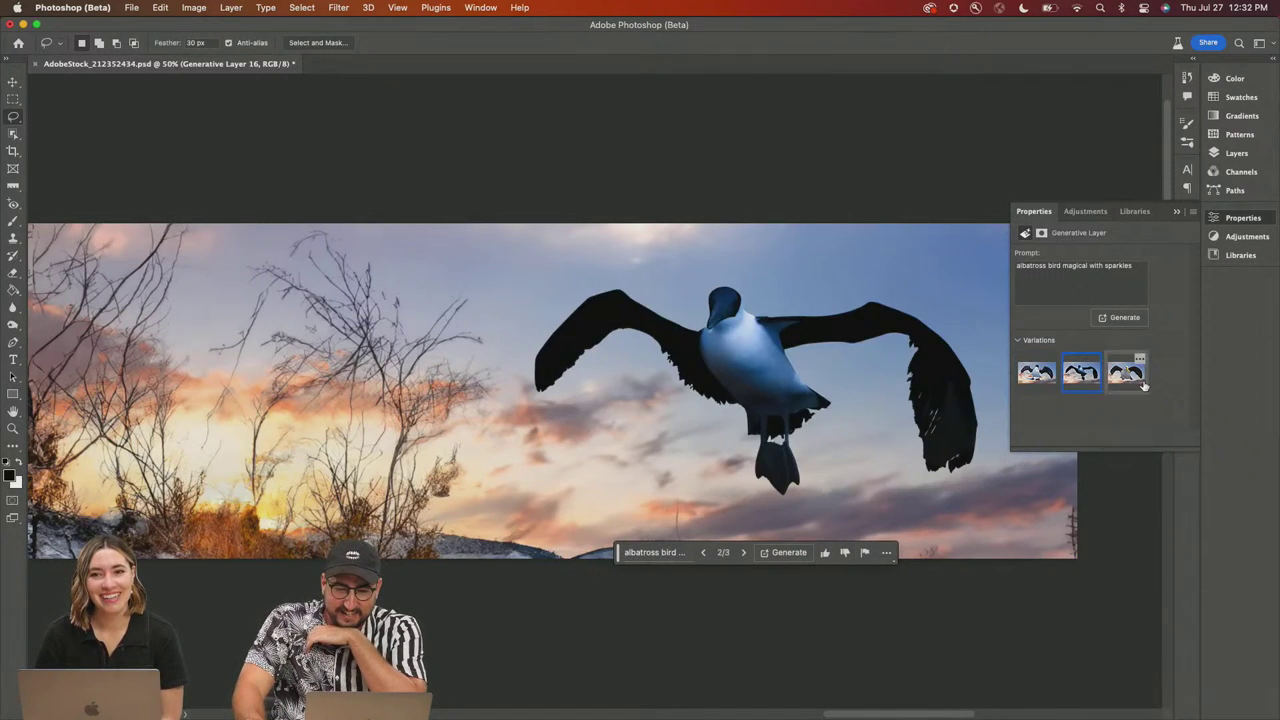
left_click(1127, 373)
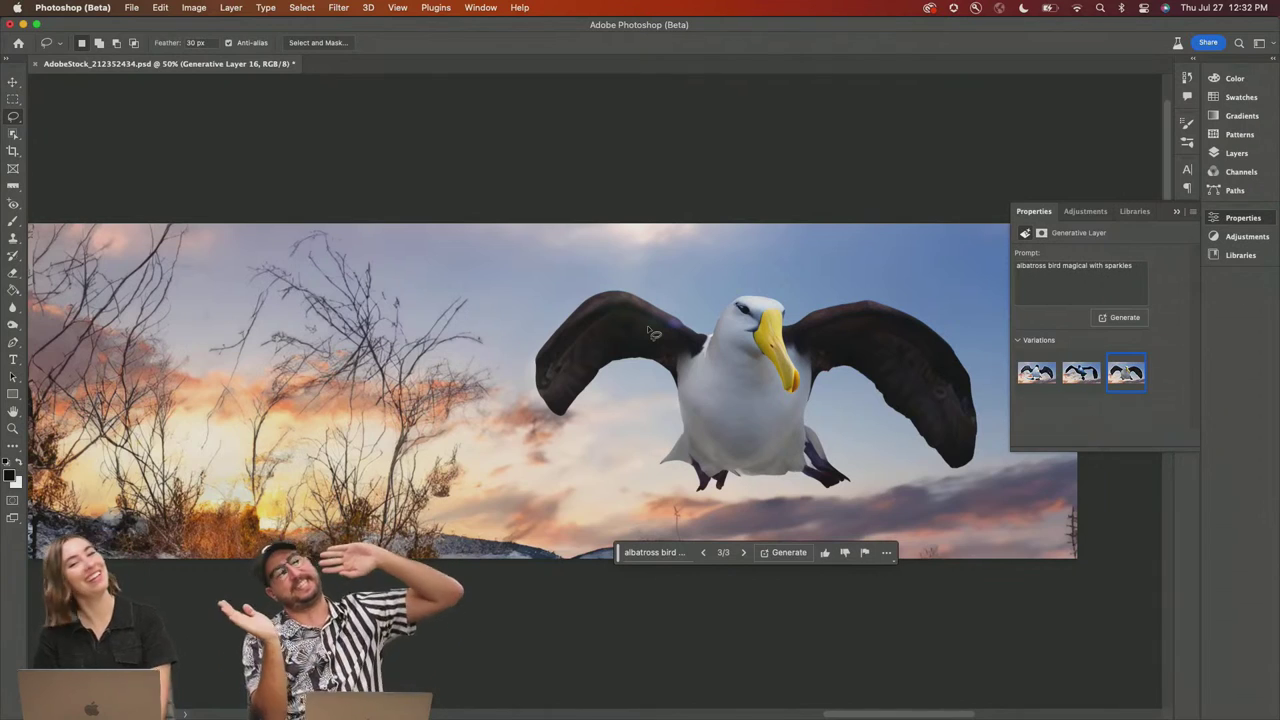
Step: Lasso an oval of sky over the mountain peak between the flying saucer and the setting sun
key("super+minus")
key("super+minus")
key("super+minus")
key("super+minus")
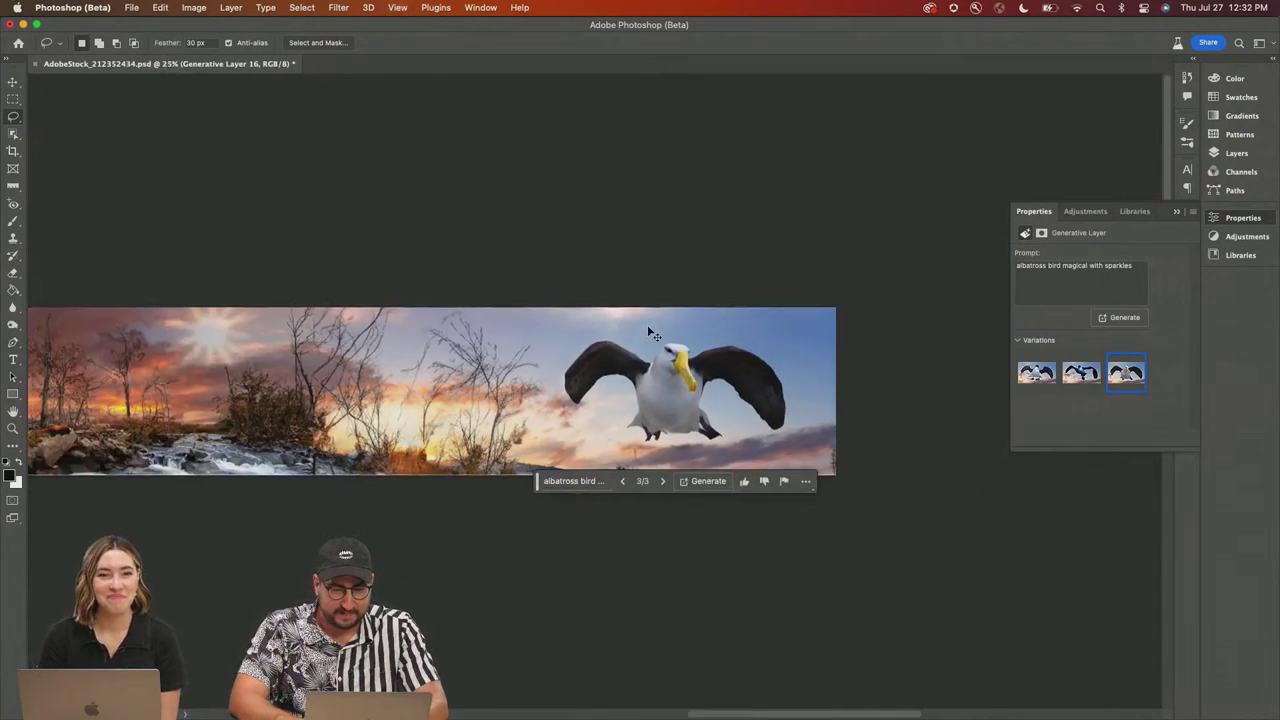
scroll(516, 375, "left", 5)
scroll(516, 375, "left", 10)
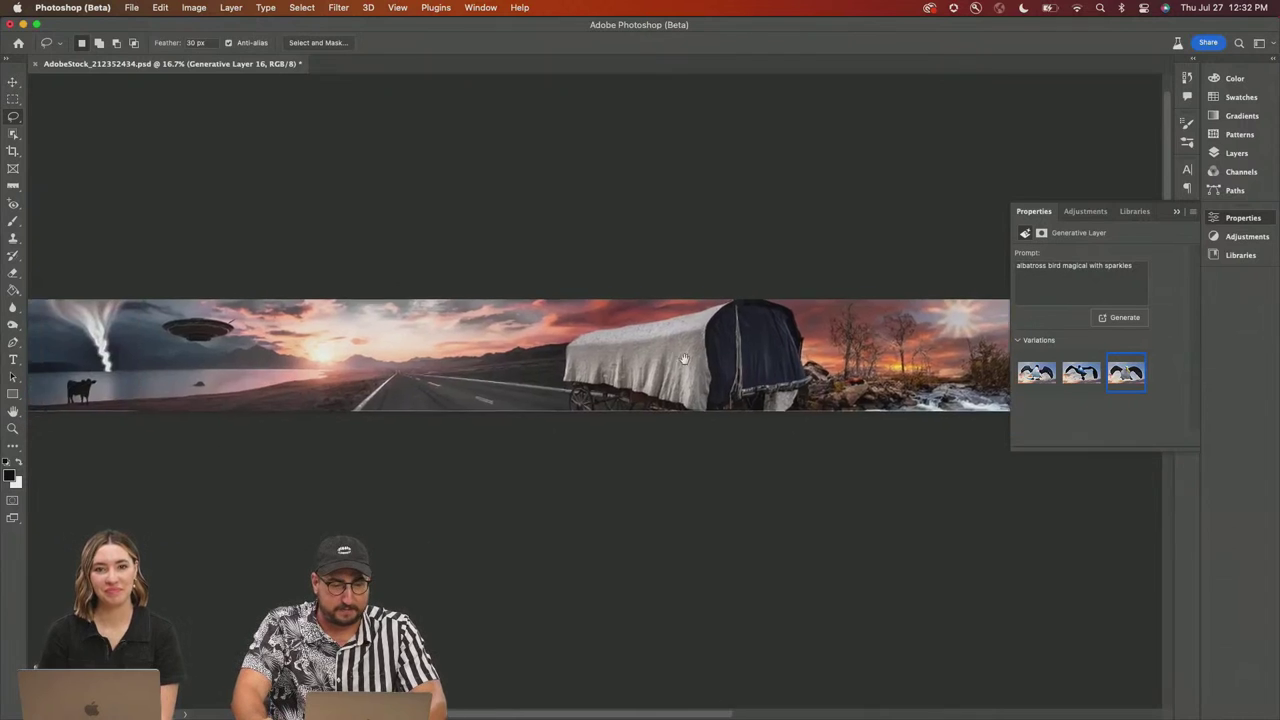
key("z")
left_click(483, 319)
left_click(483, 319)
left_click(483, 319)
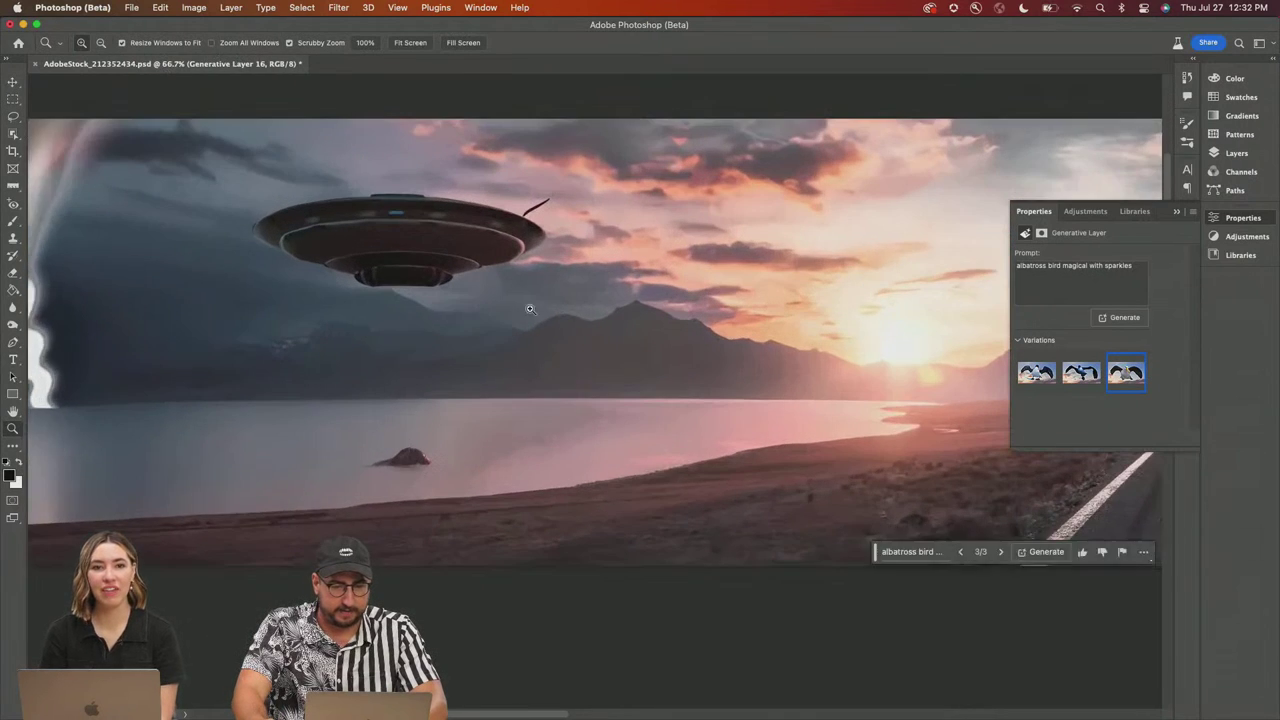
left_click(491, 309)
key("l")
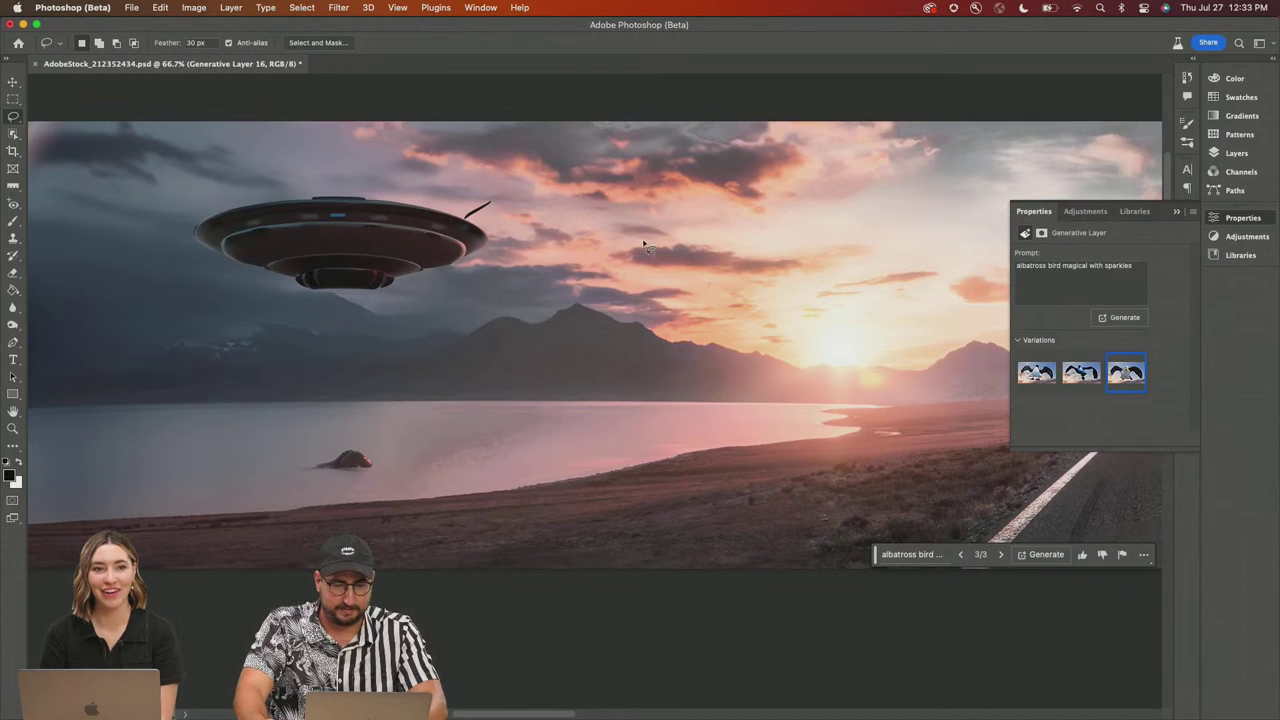
mouse_move(650, 248)
left_mouse_down()
mouse_move(486, 288)
mouse_move(585, 354)
mouse_move(743, 300)
mouse_move(662, 246)
left_mouse_up()
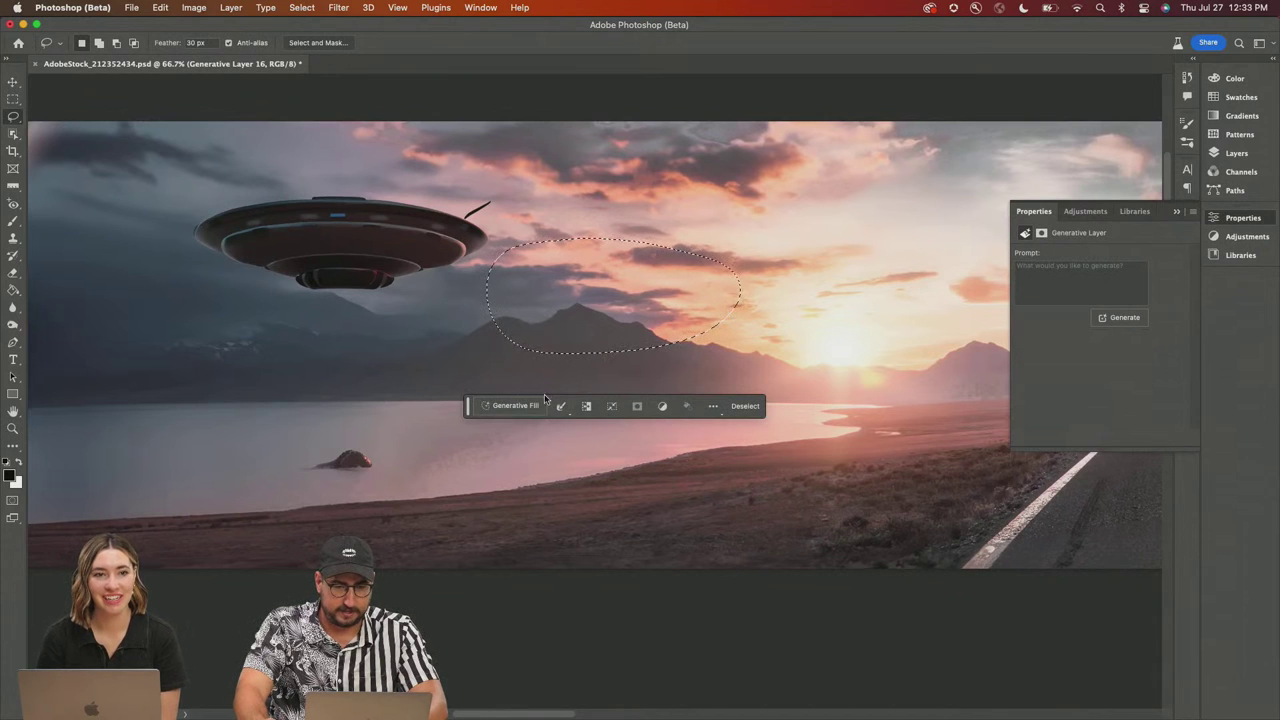
Step: Apply Generative Fill with the prompt "flock of birds" and switch to the second variation
left_click(511, 405)
type("flock of birds")
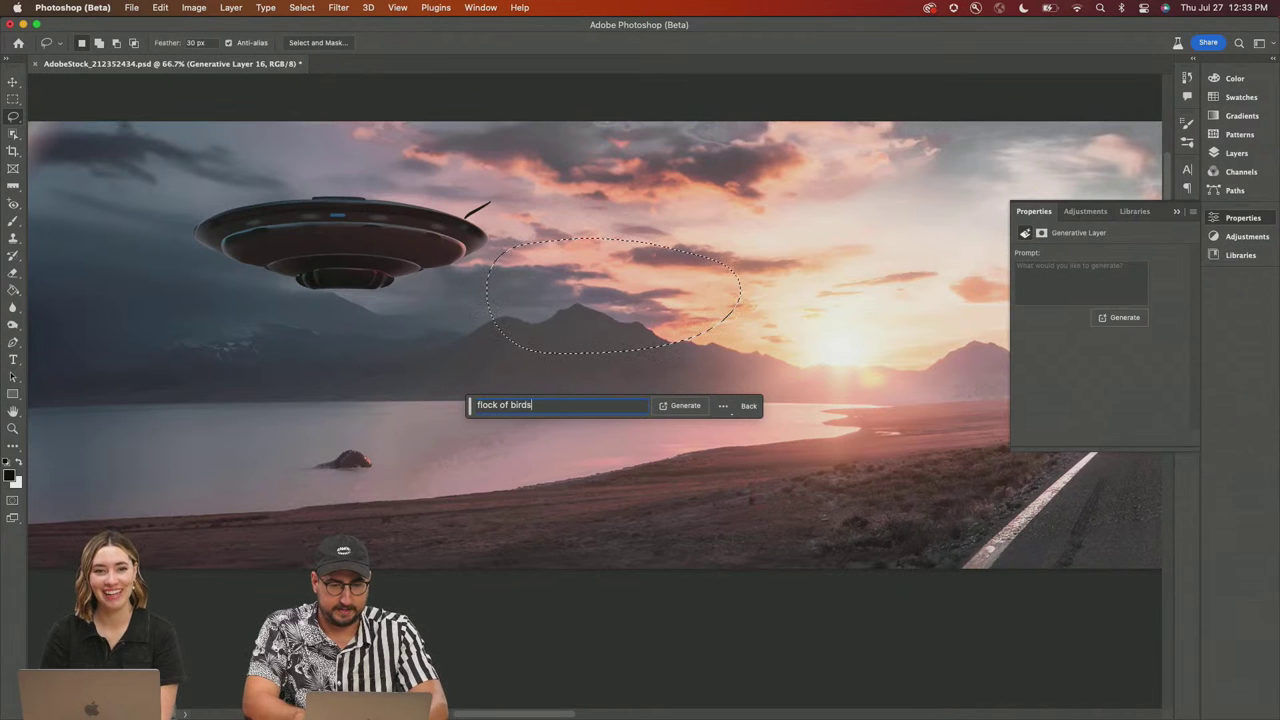
key("Return")
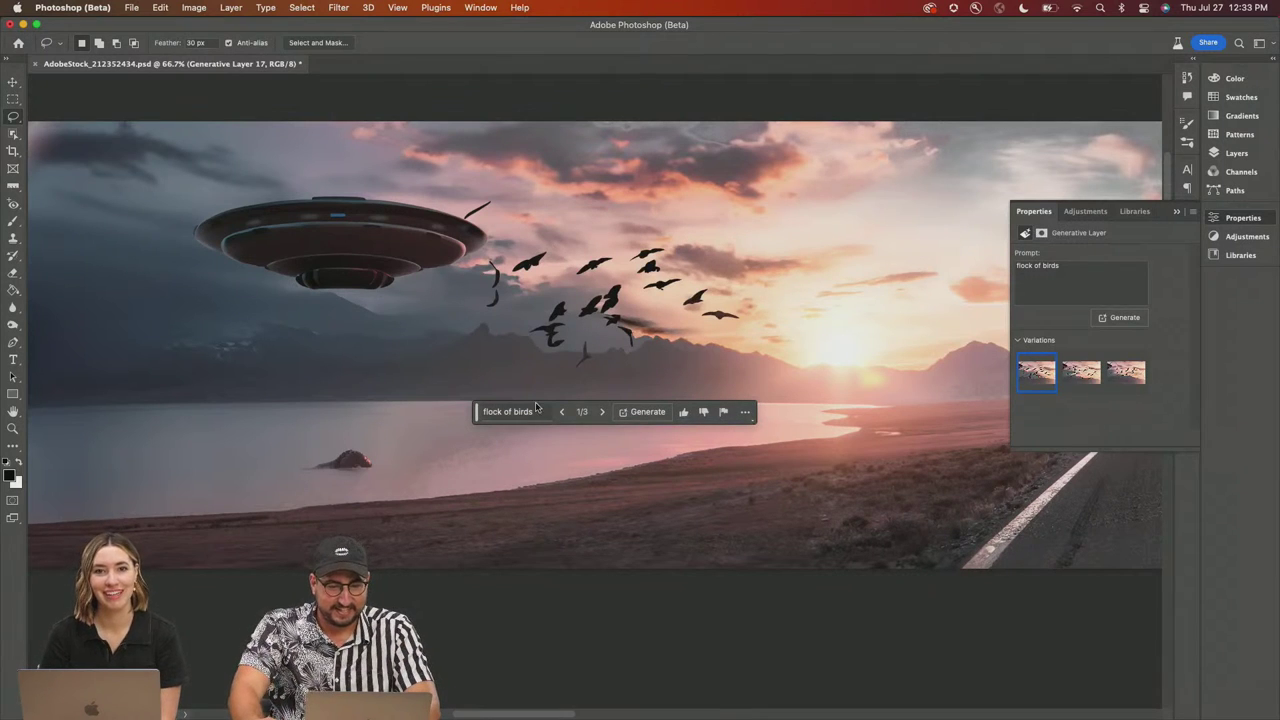
left_click(602, 412)
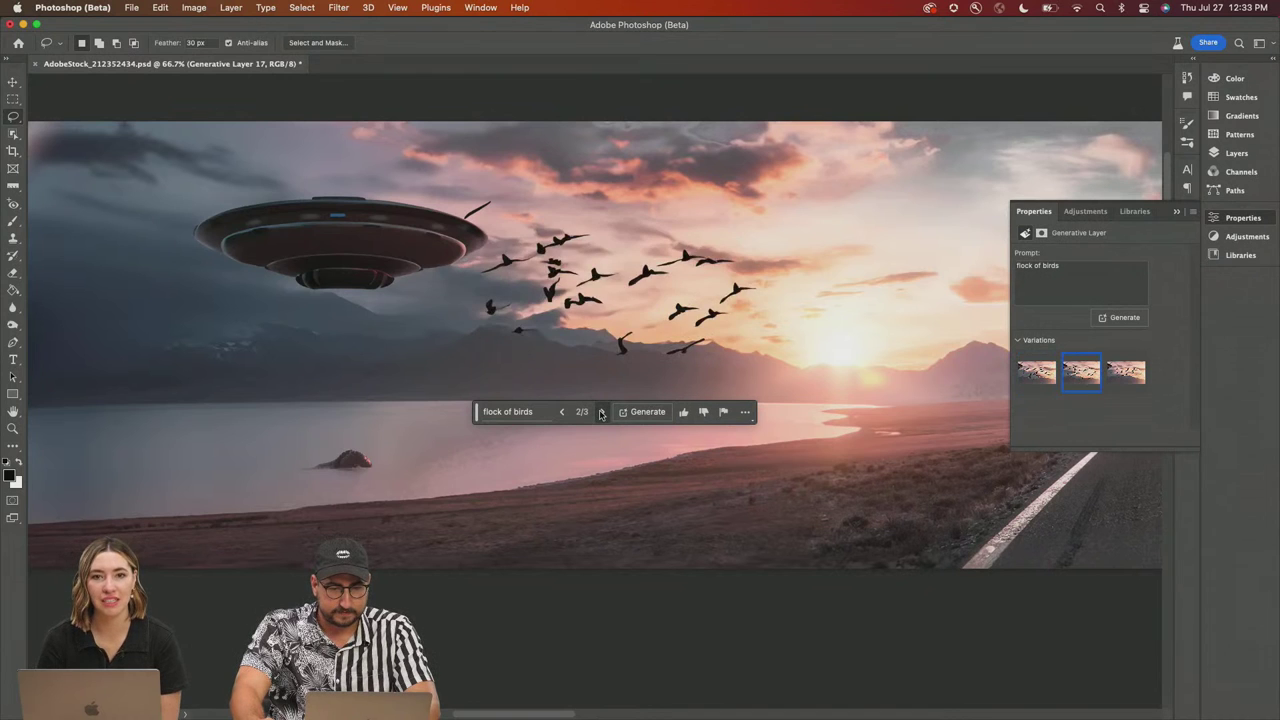
Step: Switch the generated flock of birds to its third variation
left_click(601, 412)
Step: Turn on layer auto-select for the Move tool and select the albatross's generative layer at the panorama's right end
key("z")
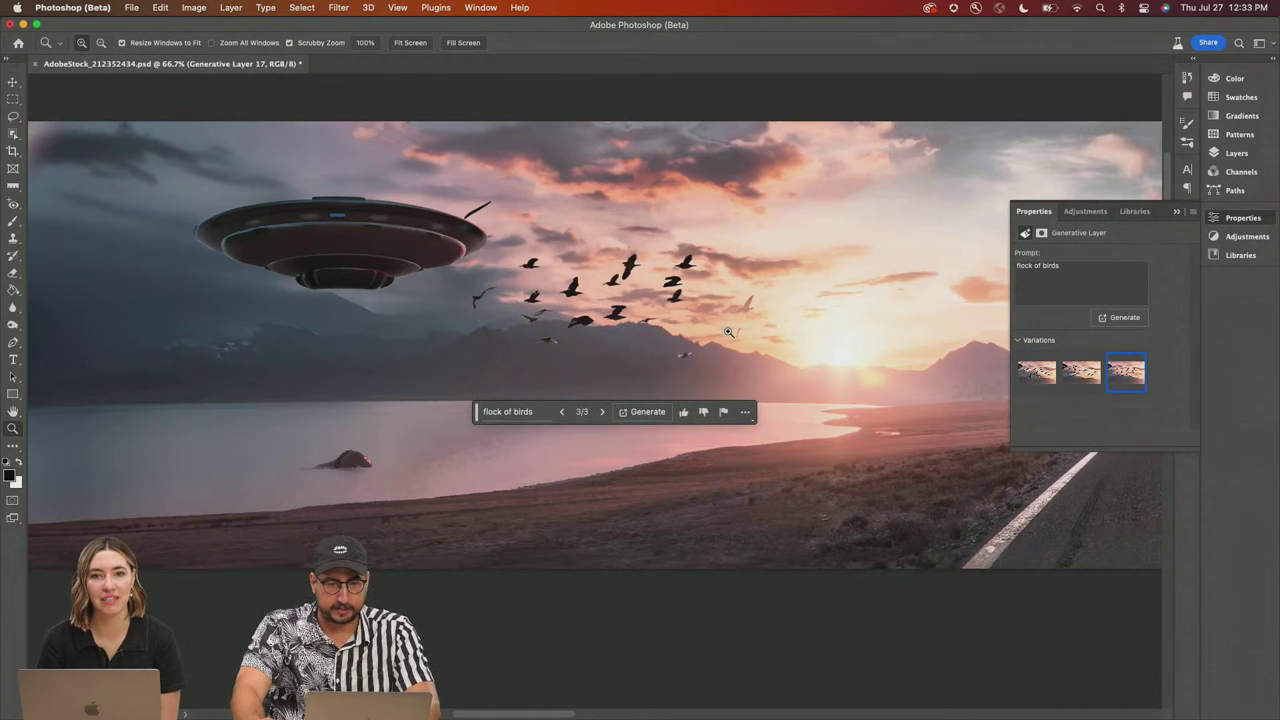
left_click(601, 412, "alt")
left_click(601, 412, "alt")
scroll(660, 310, "right", 5)
scroll(660, 310, "right", 10)
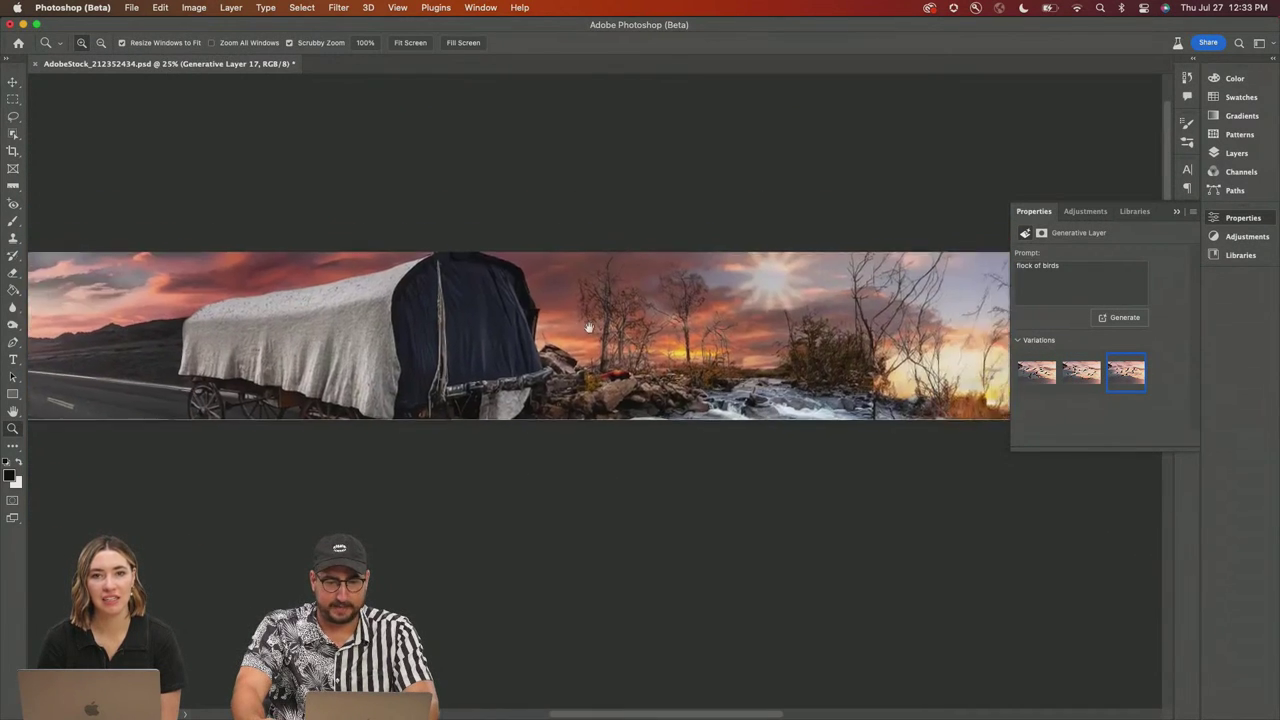
left_click(757, 343)
left_click(757, 343)
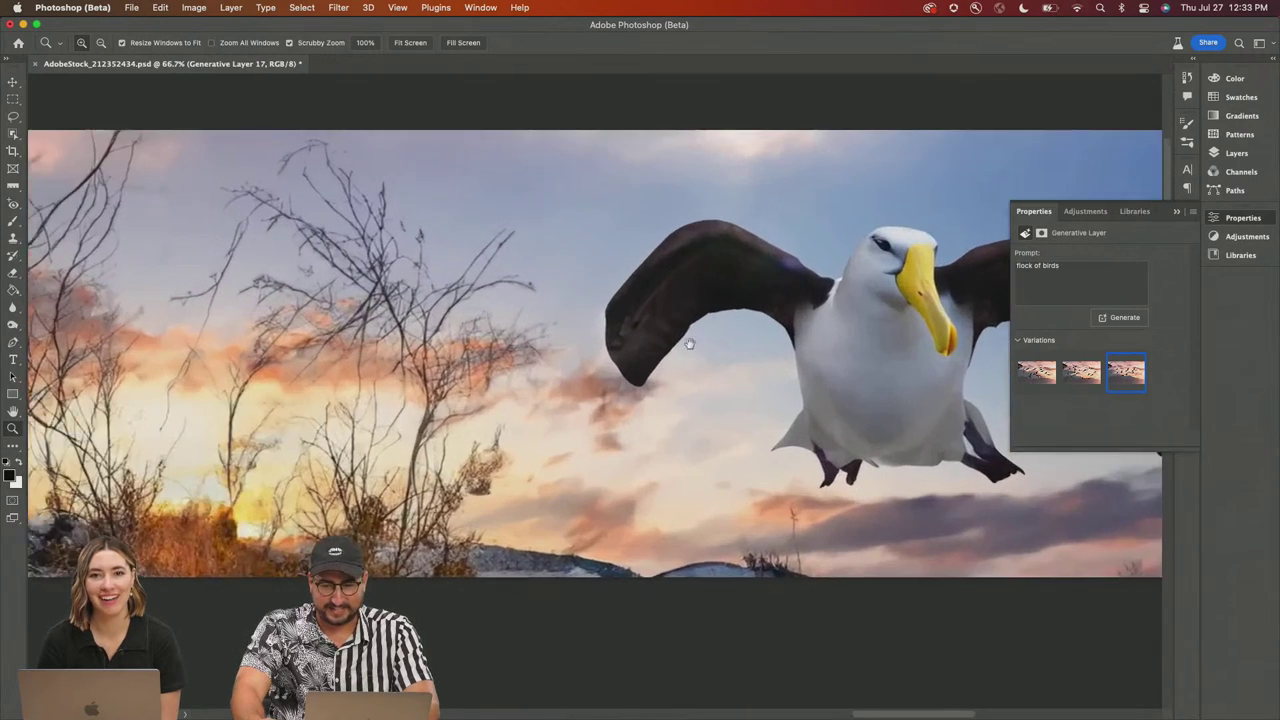
key("v")
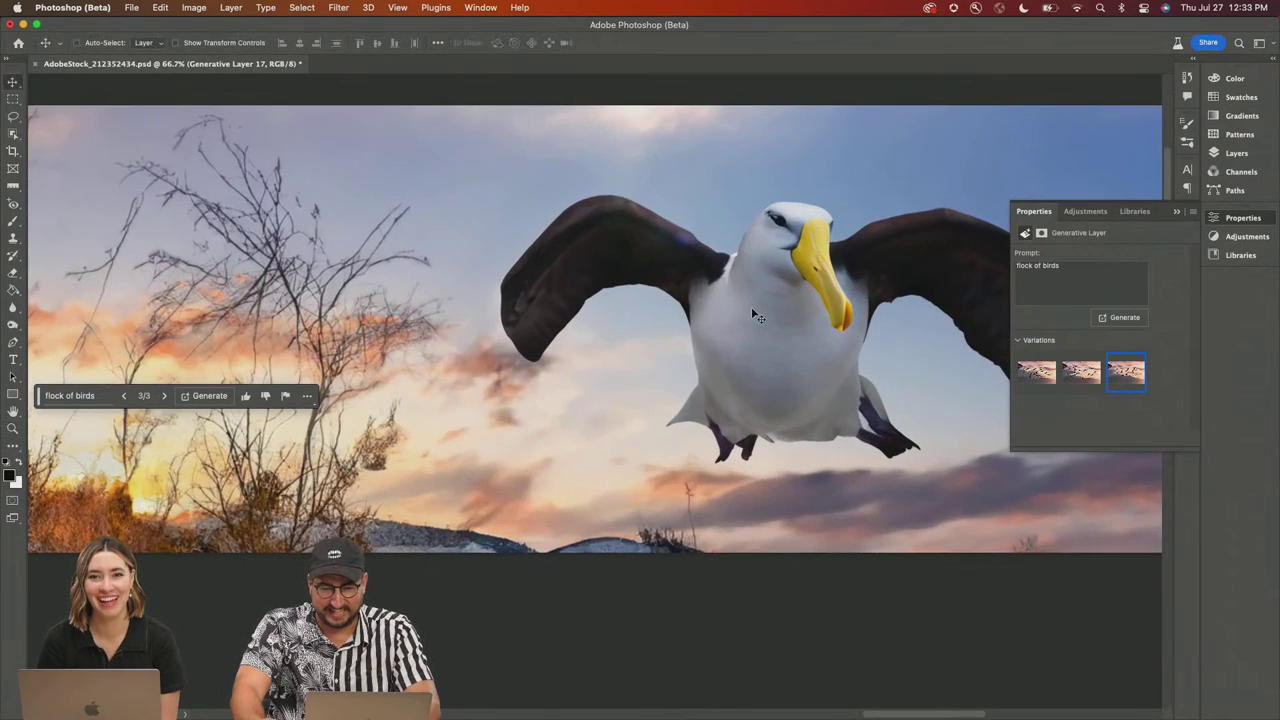
left_click(103, 45)
left_click(789, 273)
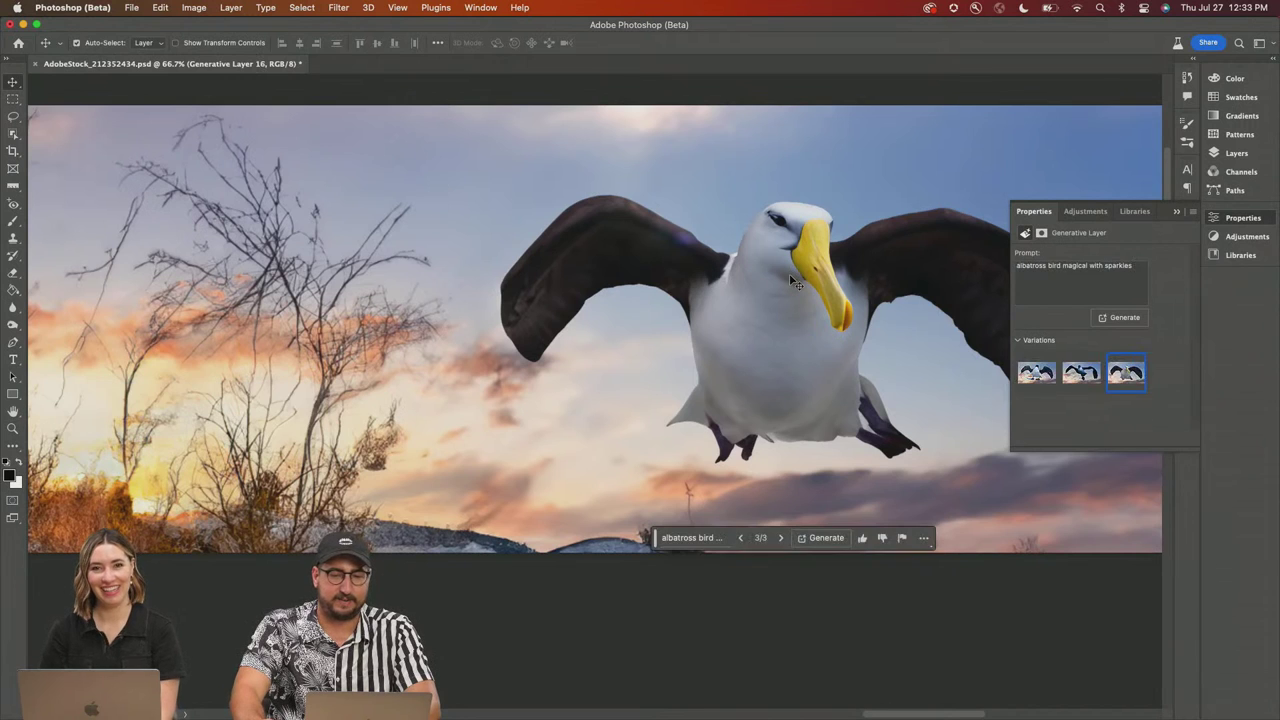
Step: Extend the layer list and add a new empty layer directly above Hue/Saturation 1, beneath the albatross layer
left_click(1237, 153)
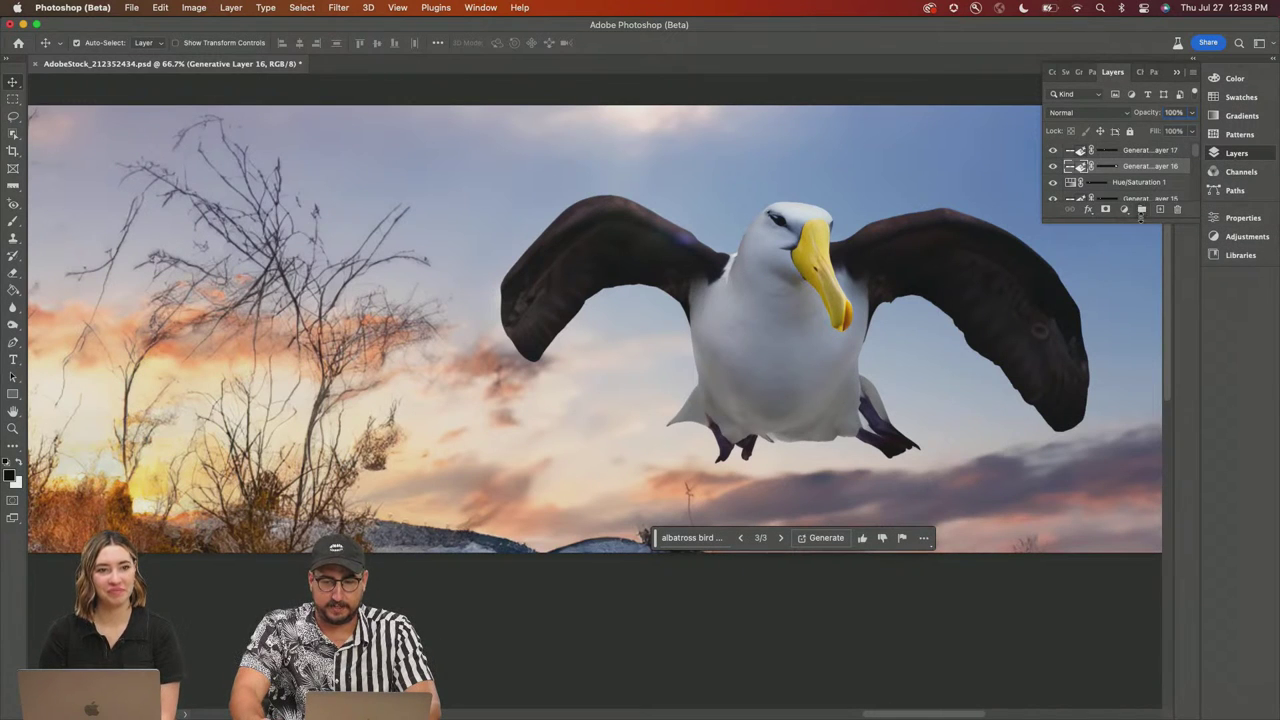
left_click_drag(1139, 222, 1139, 430)
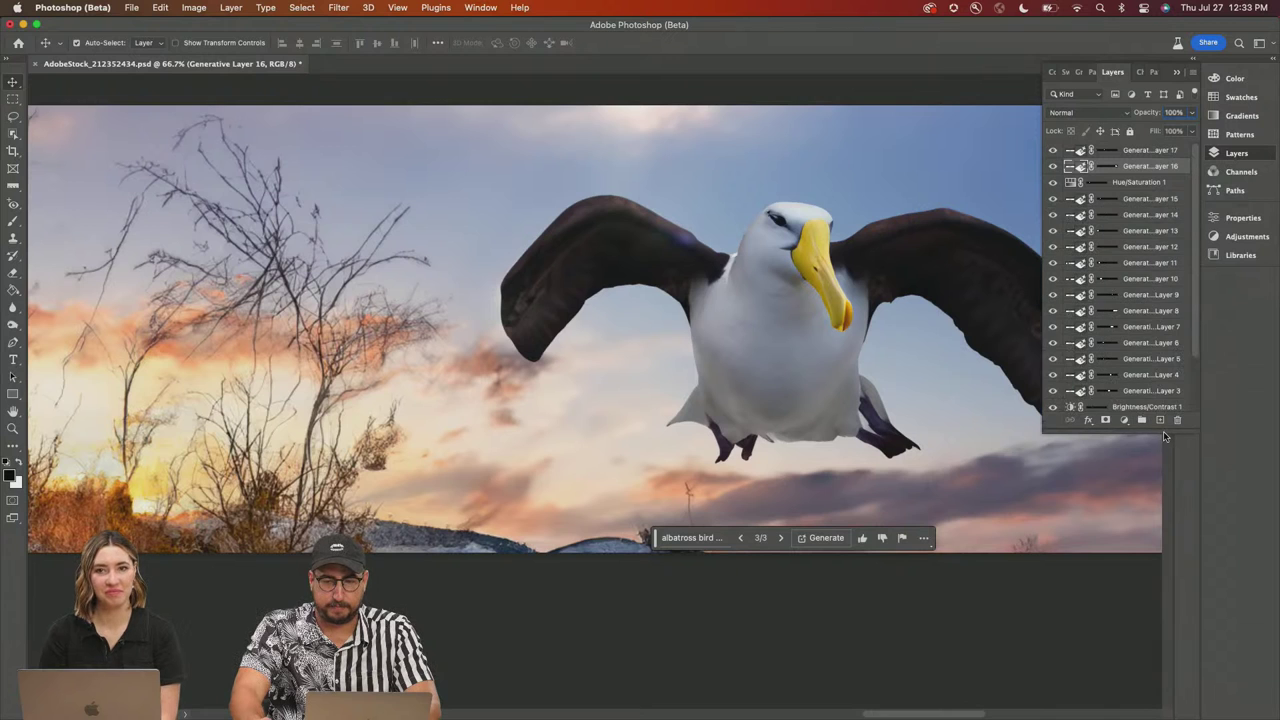
left_click(1147, 182)
key("super+shift+n")
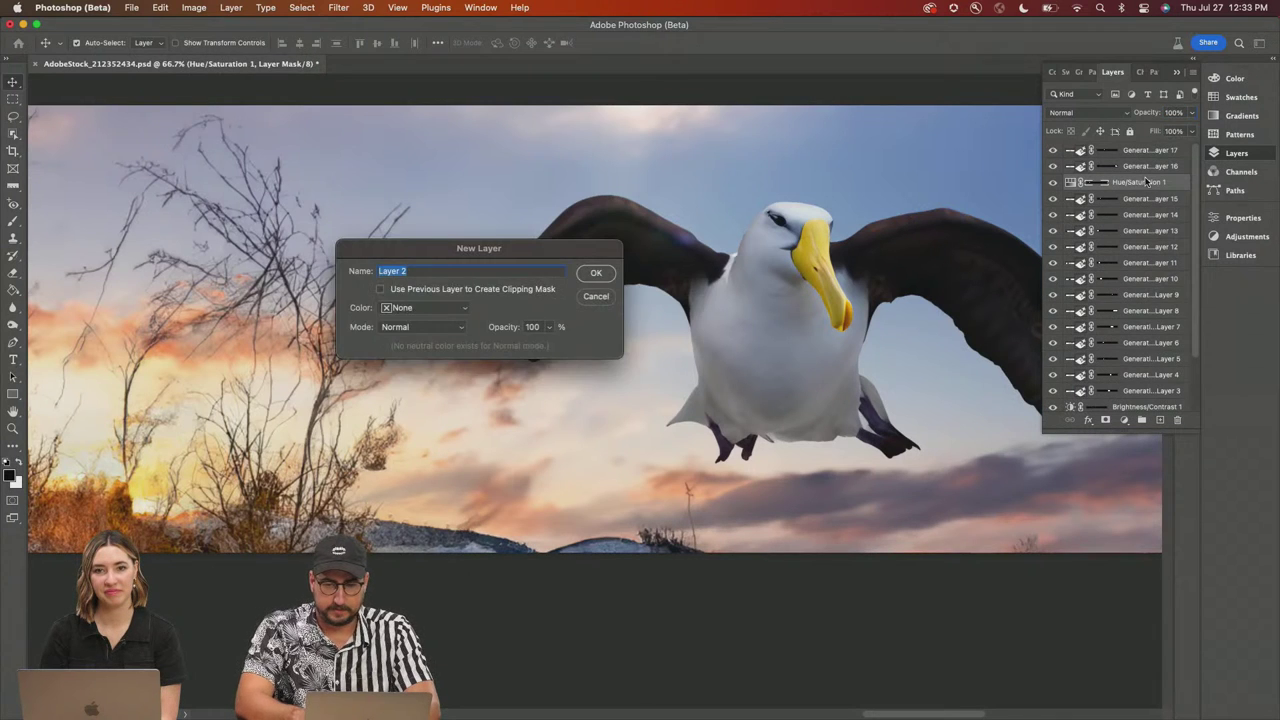
key("Return")
Step: Reduce the Brush to 10 px and paint a short, slanted black line rising from the snowy hills below the albatross
key("b")
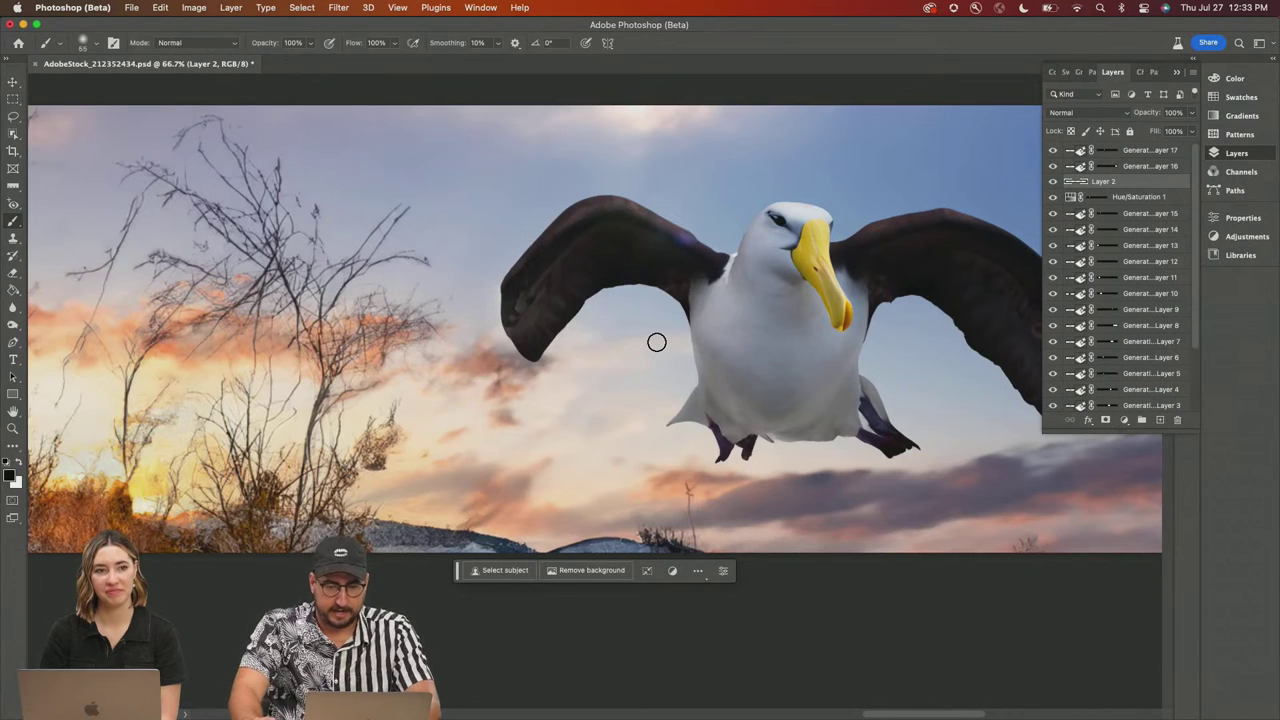
key("bracketleft")
key("bracketleft")
key("bracketleft")
key("bracketleft")
key("bracketleft")
key("bracketleft")
key("bracketleft")
key("bracketleft")
key("bracketleft")
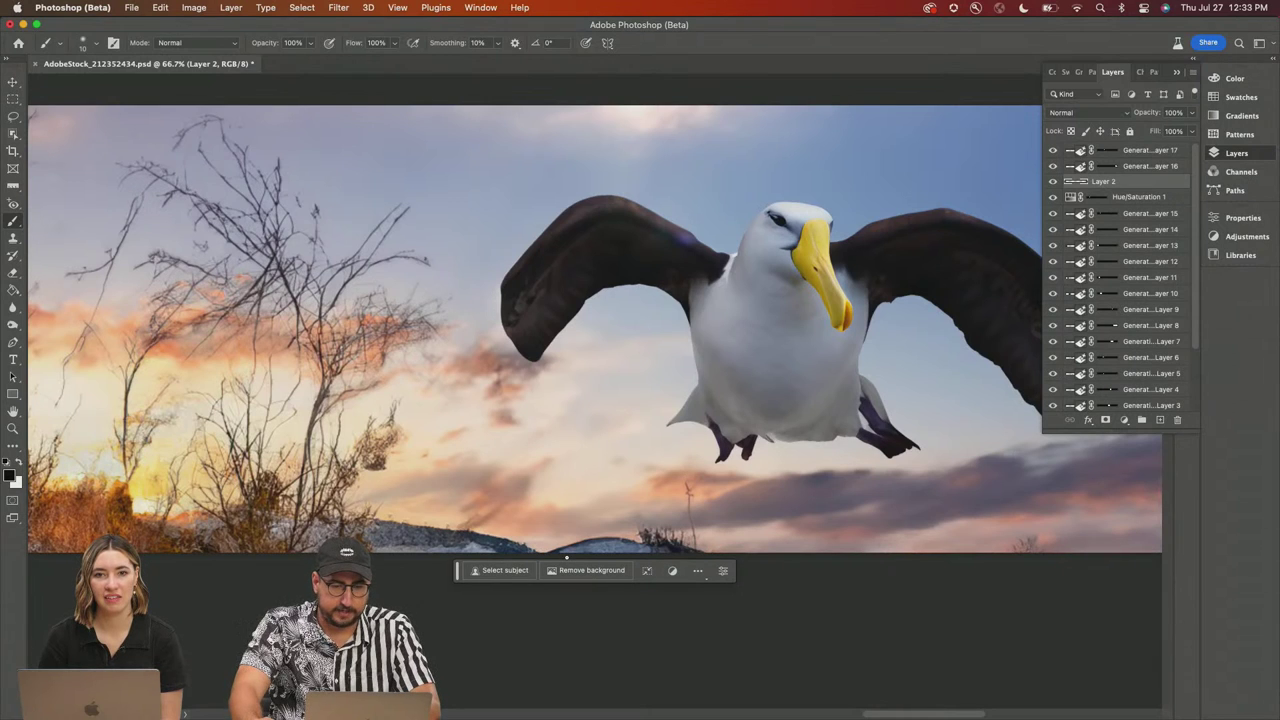
left_click(566, 556, "shift")
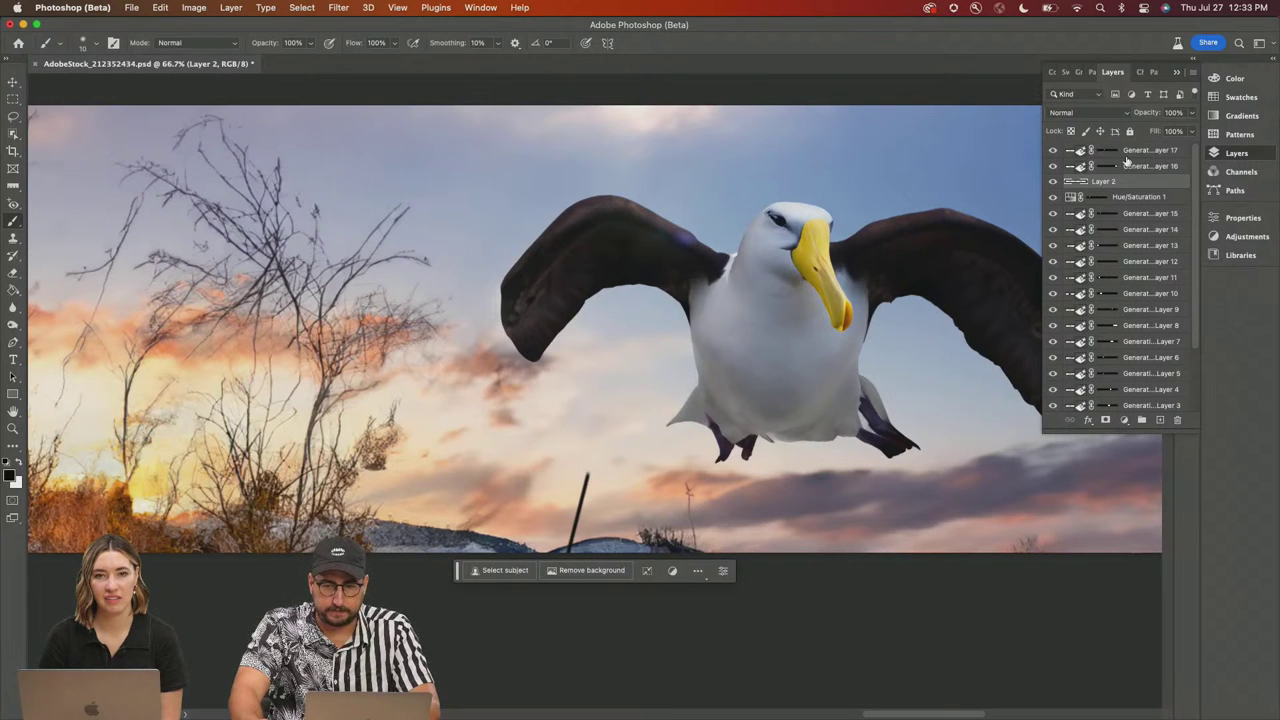
Step: Move Layer 2 above Generative Layer 16 and paint straight black ropes from the bird's wings and feet down to the canvas's lower edge
left_click_drag(1127, 160, 1130, 166)
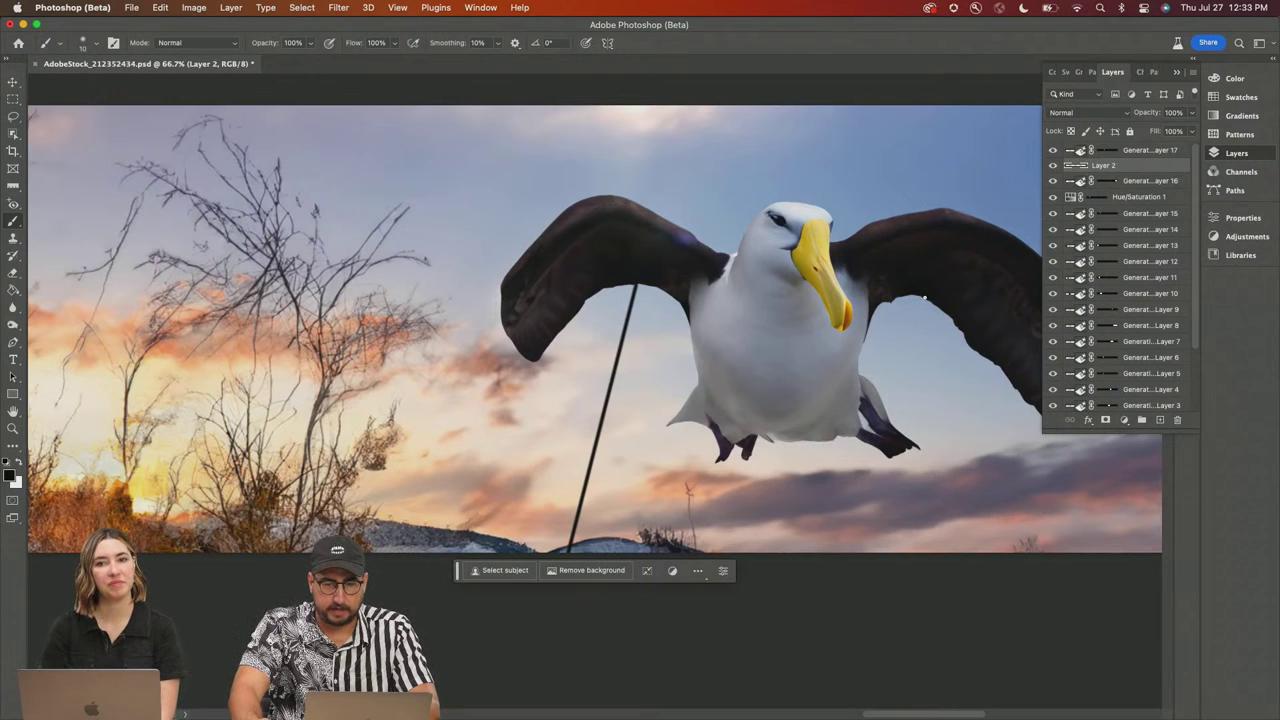
left_click(966, 553, "shift")
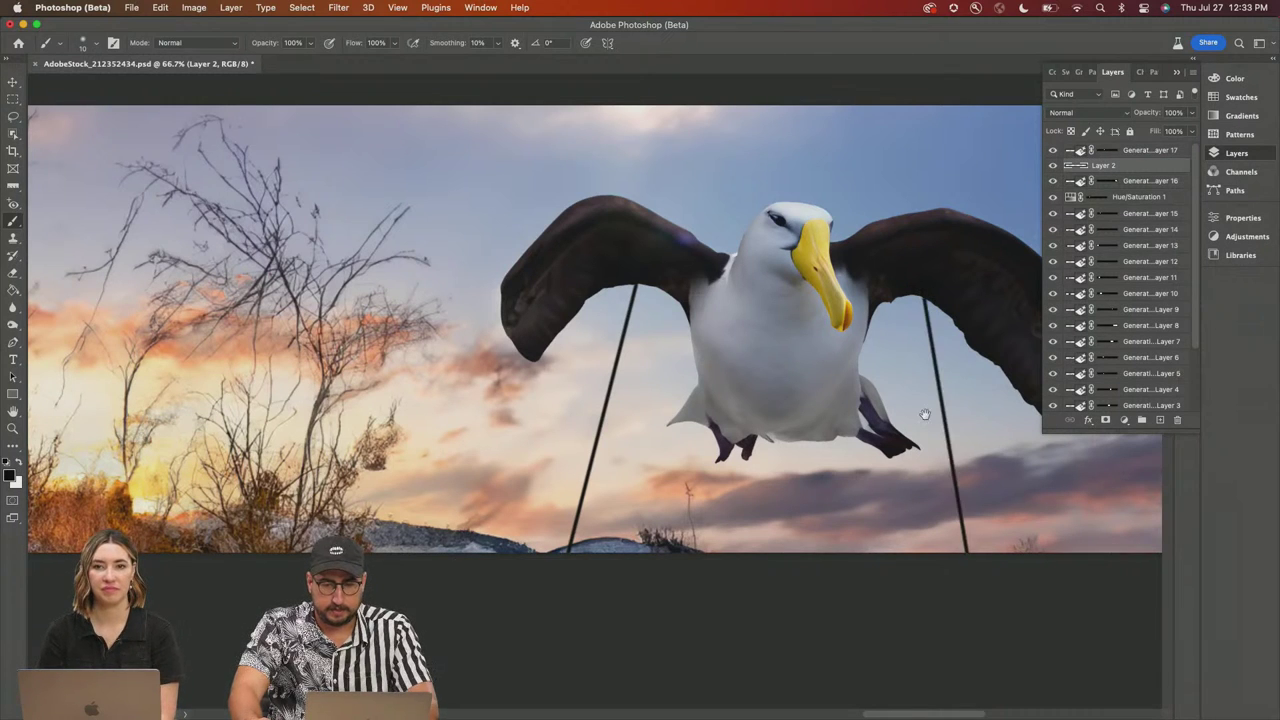
left_click_drag(975, 421, 810, 401)
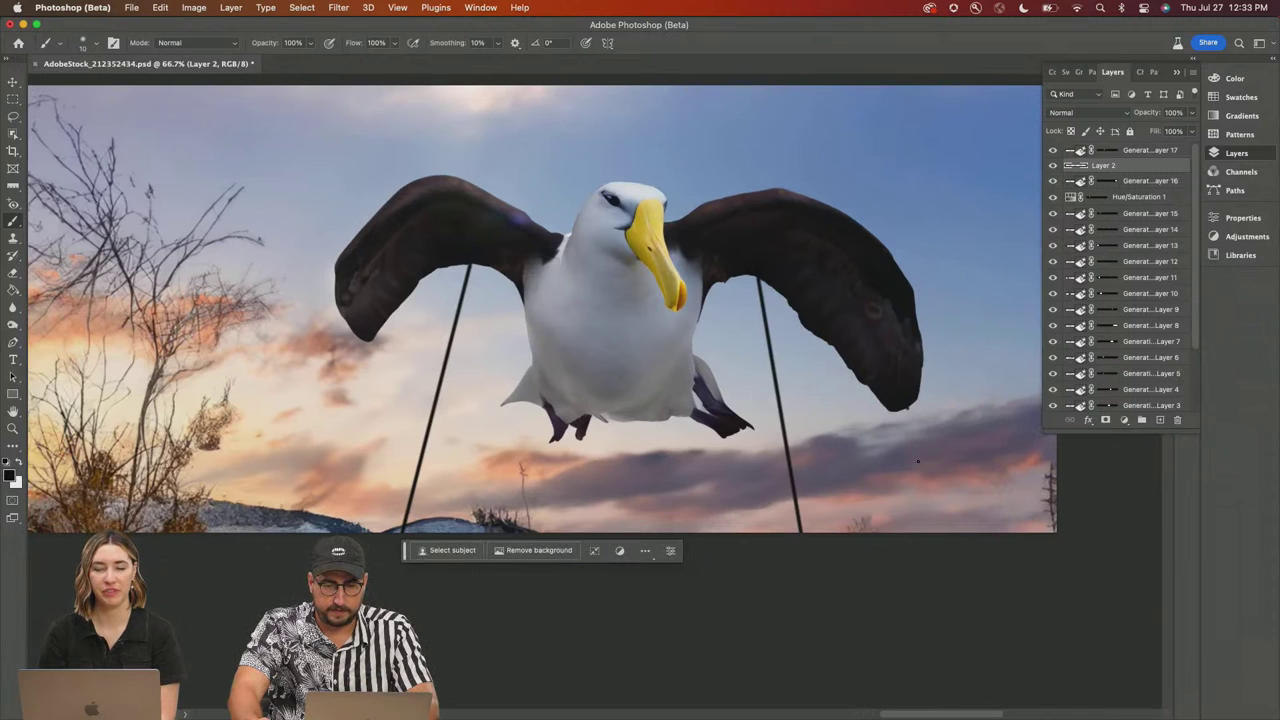
left_click(908, 407)
left_click(933, 536, "shift")
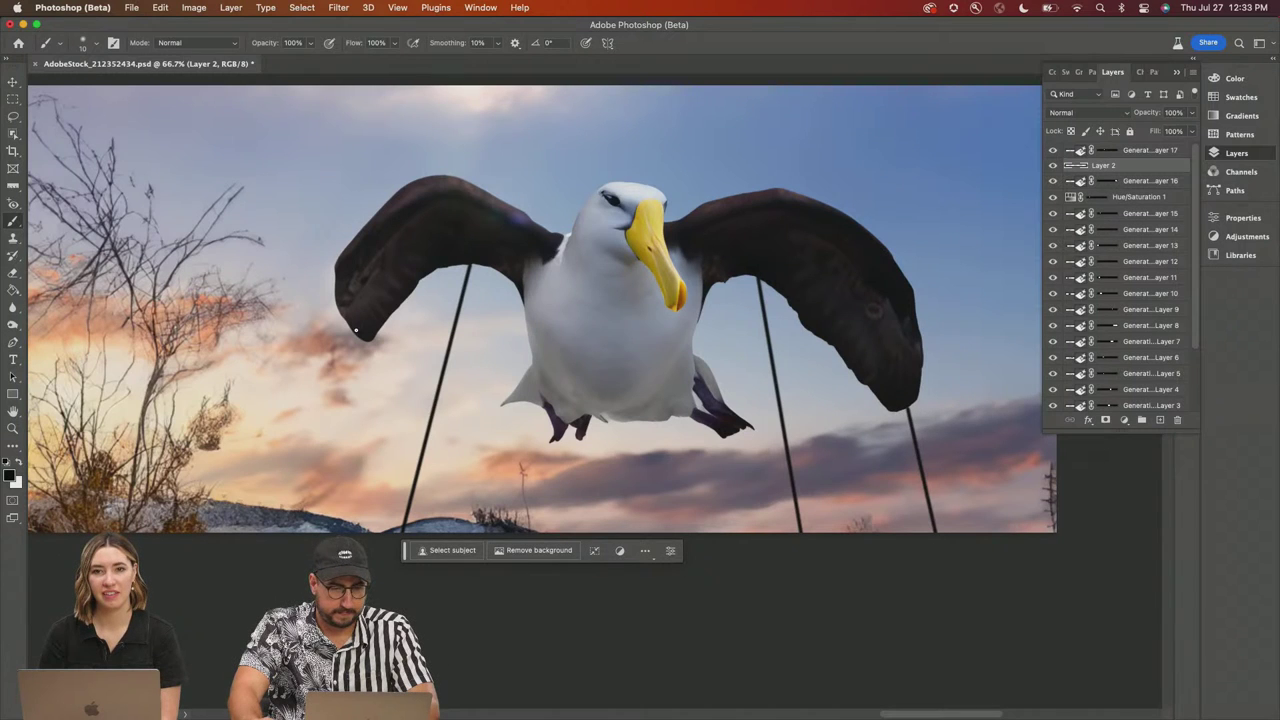
left_click(292, 550, "shift")
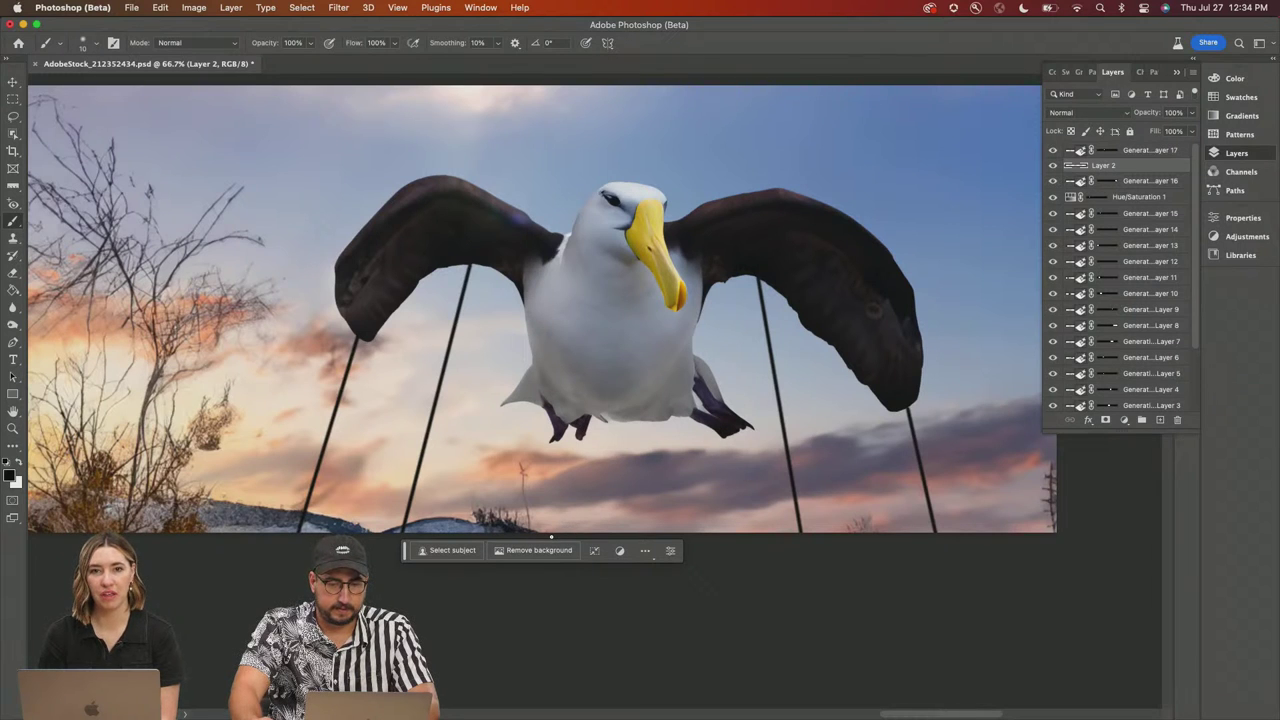
left_click(550, 533, "shift")
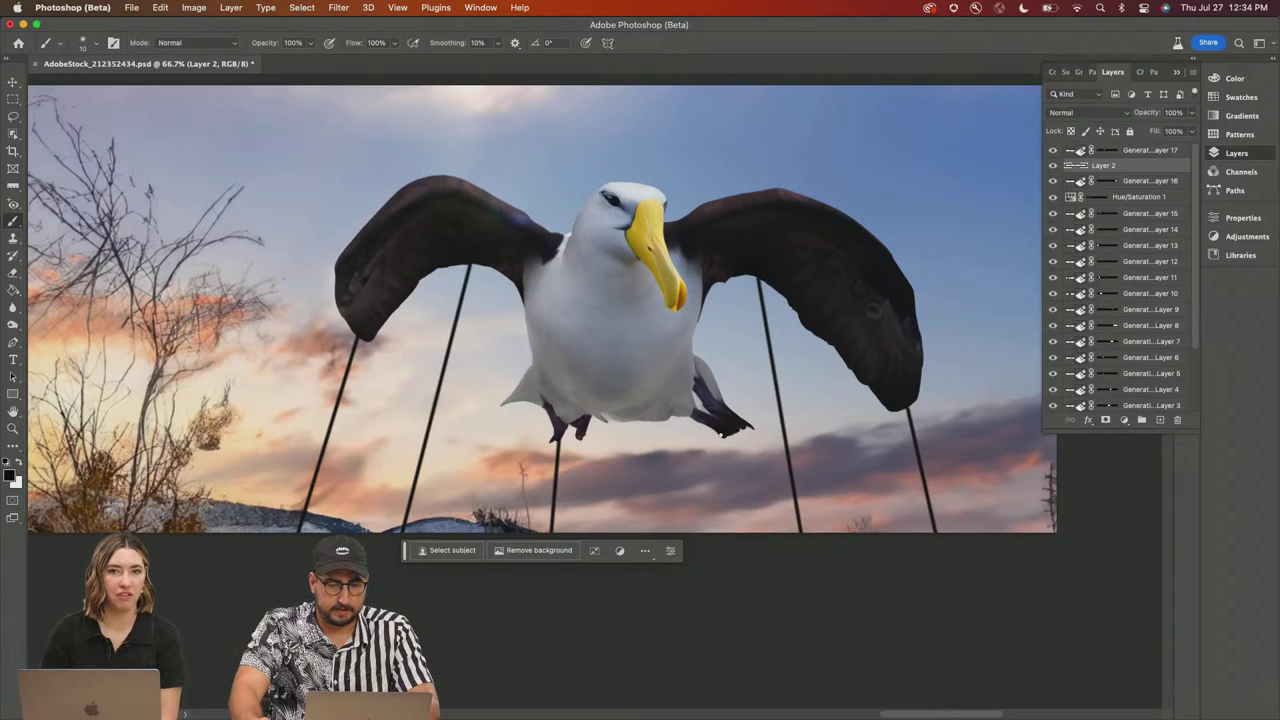
left_click(732, 545, "shift")
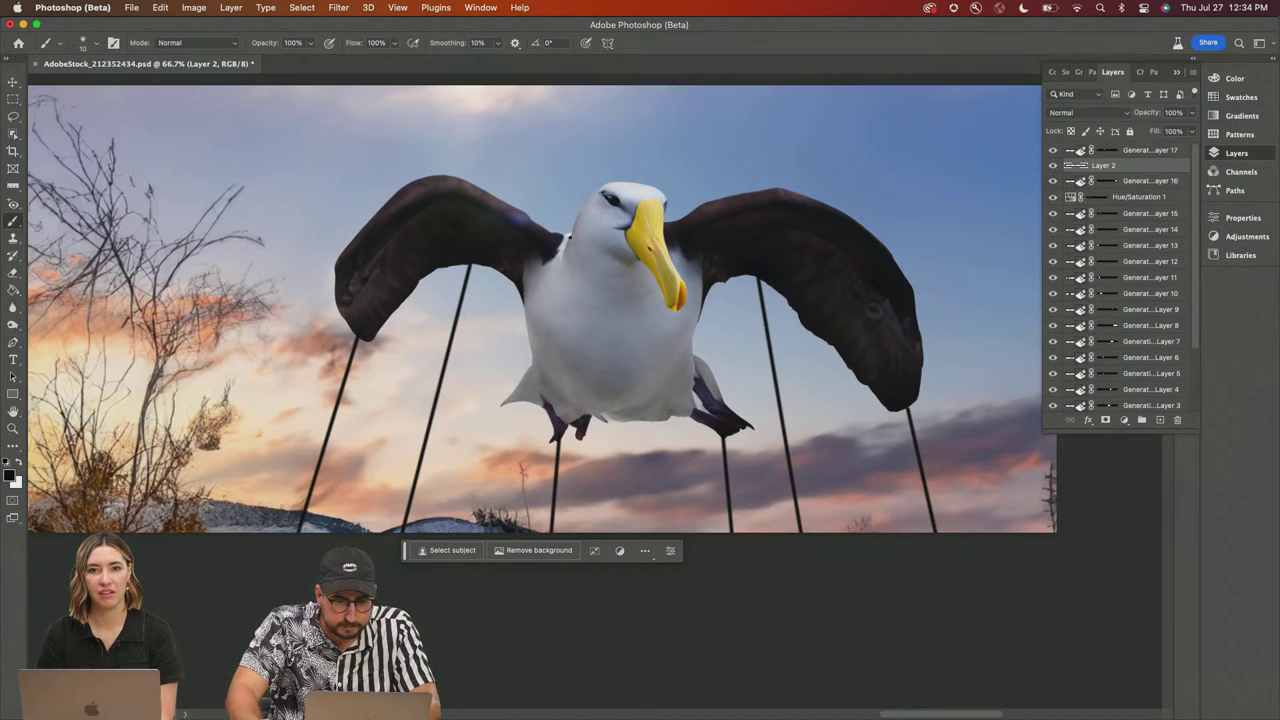
Step: Paint a black collar around the bird's neck with two straight ropes running from it to the canvas's lower edge
left_click_drag(568, 236, 606, 263)
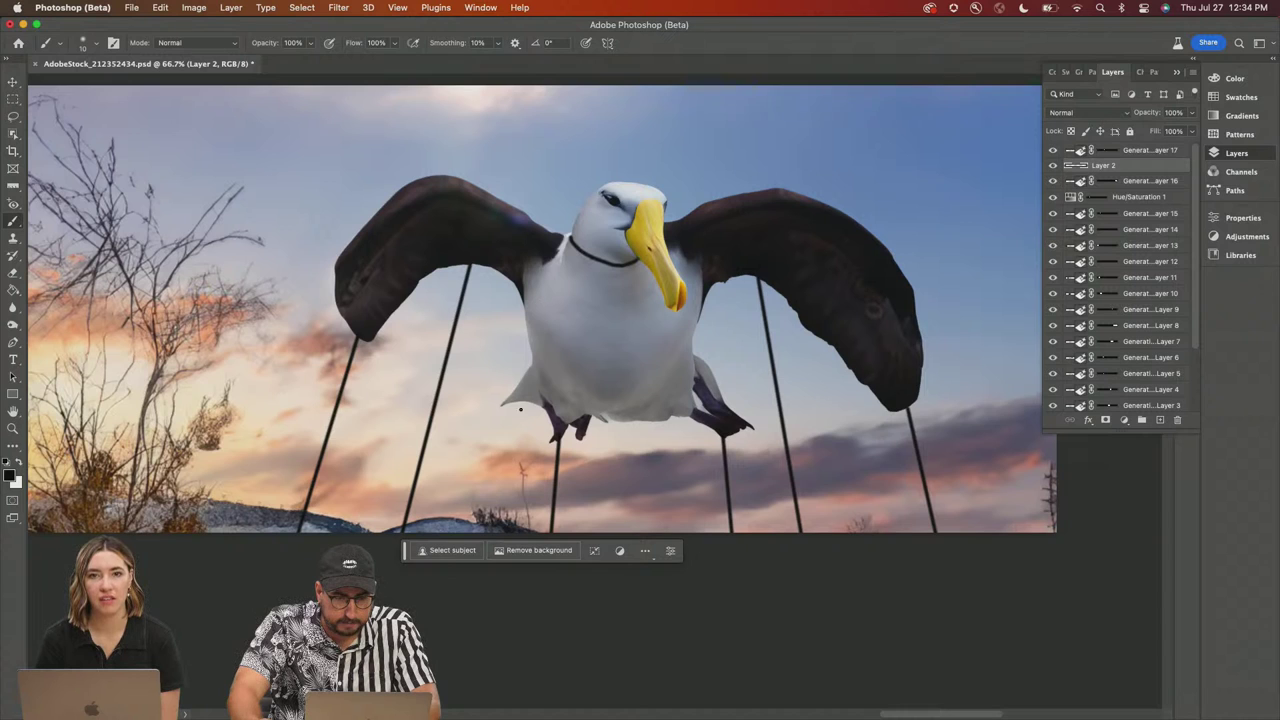
left_click(480, 534, "shift")
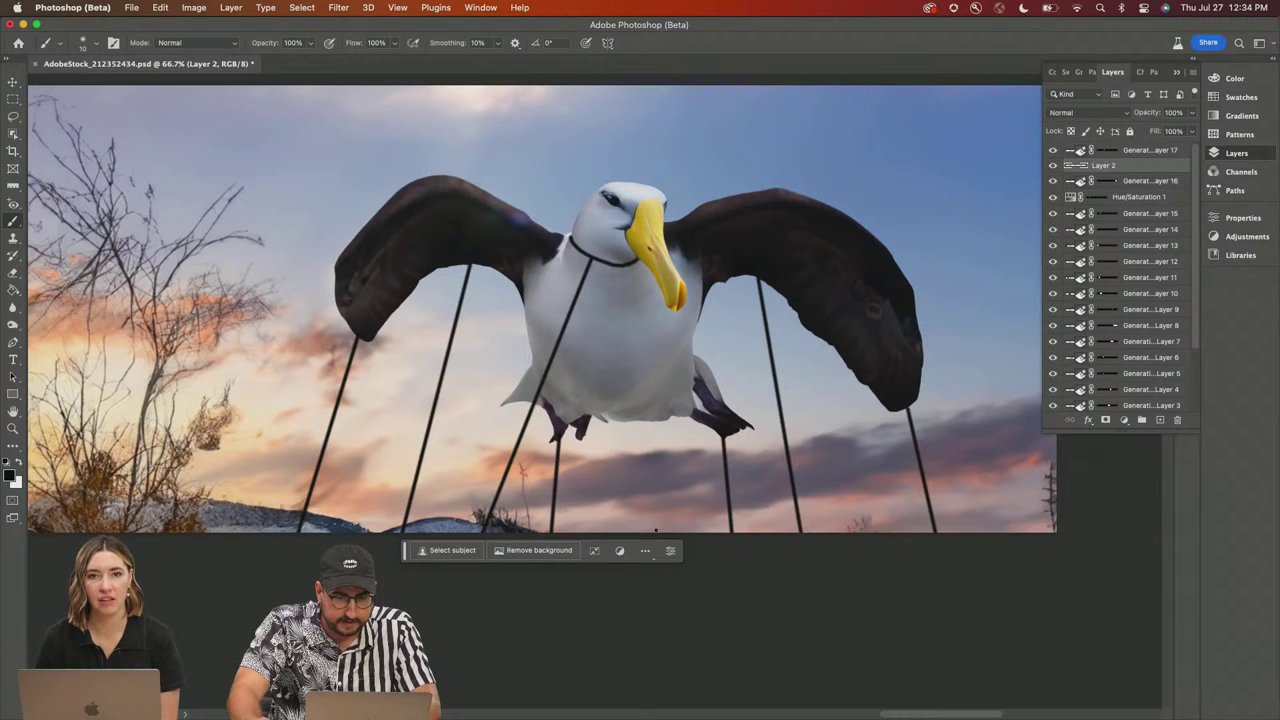
left_click(657, 534, "shift")
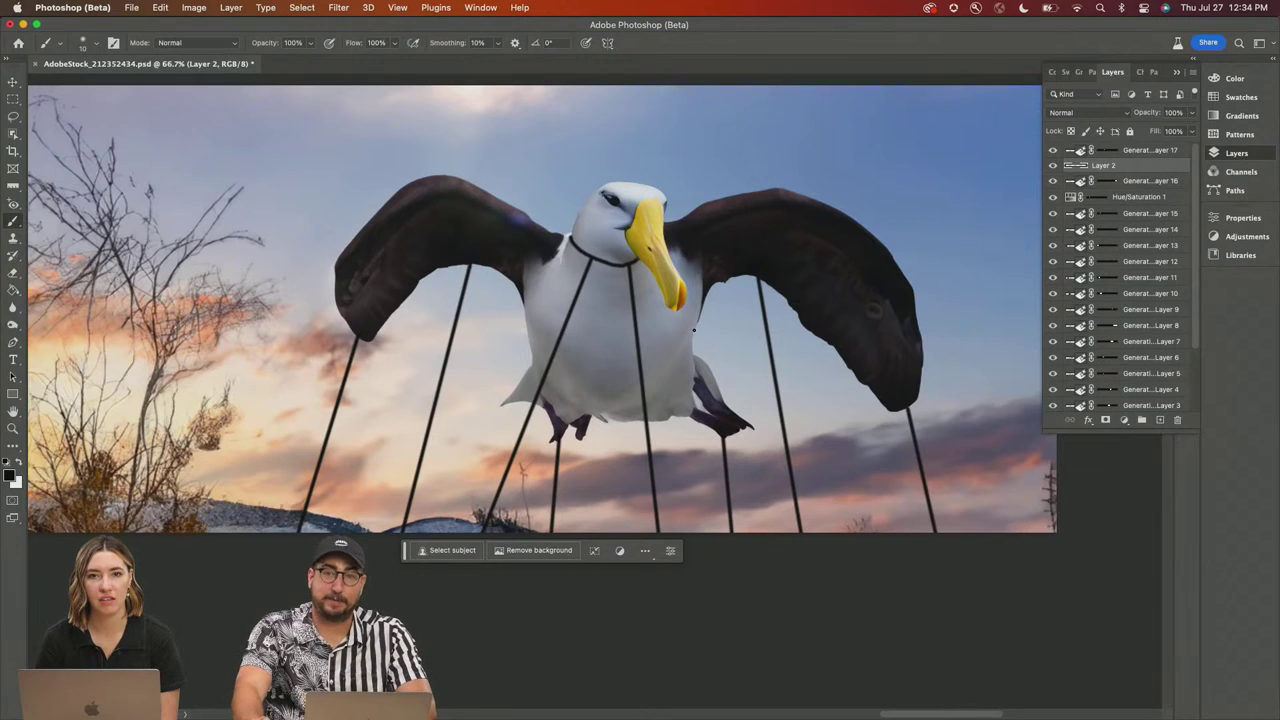
Step: Try to outline a small patch of rocks in front of the red panda with the feathered Lasso tool
key("z")
left_click(432, 278, "alt")
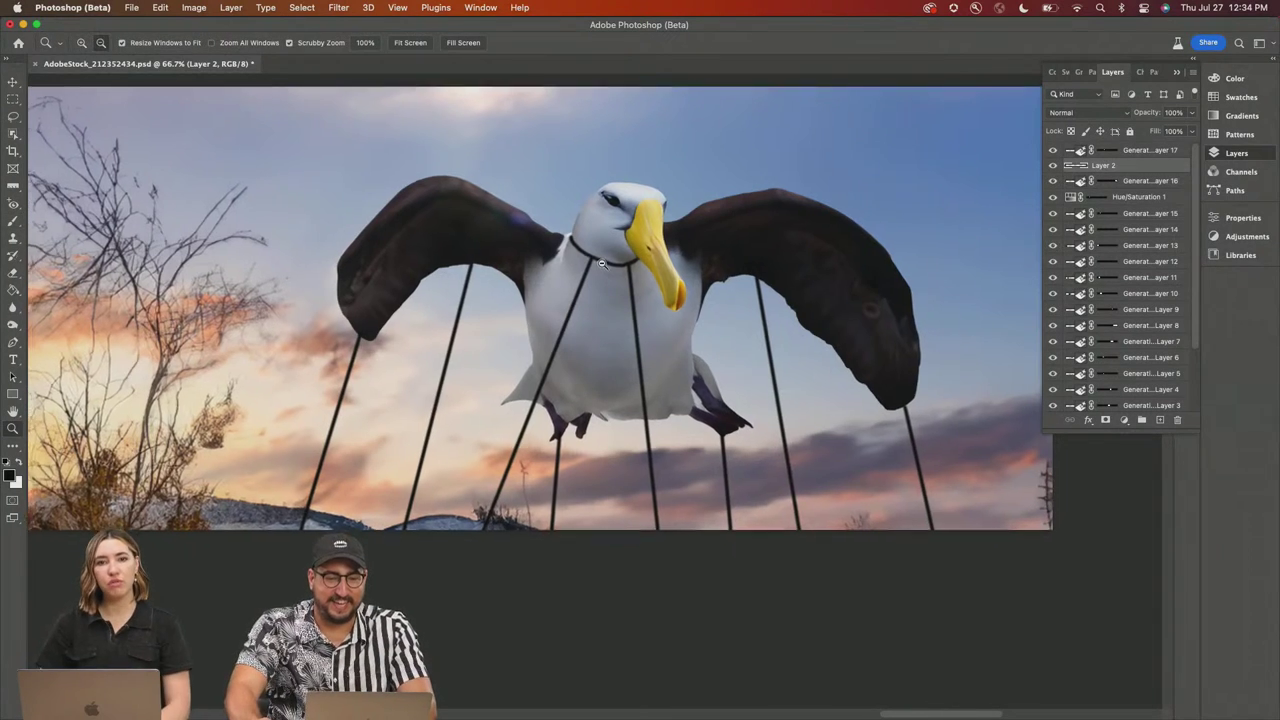
left_click(432, 278, "alt")
left_click_drag(432, 278, 614, 292)
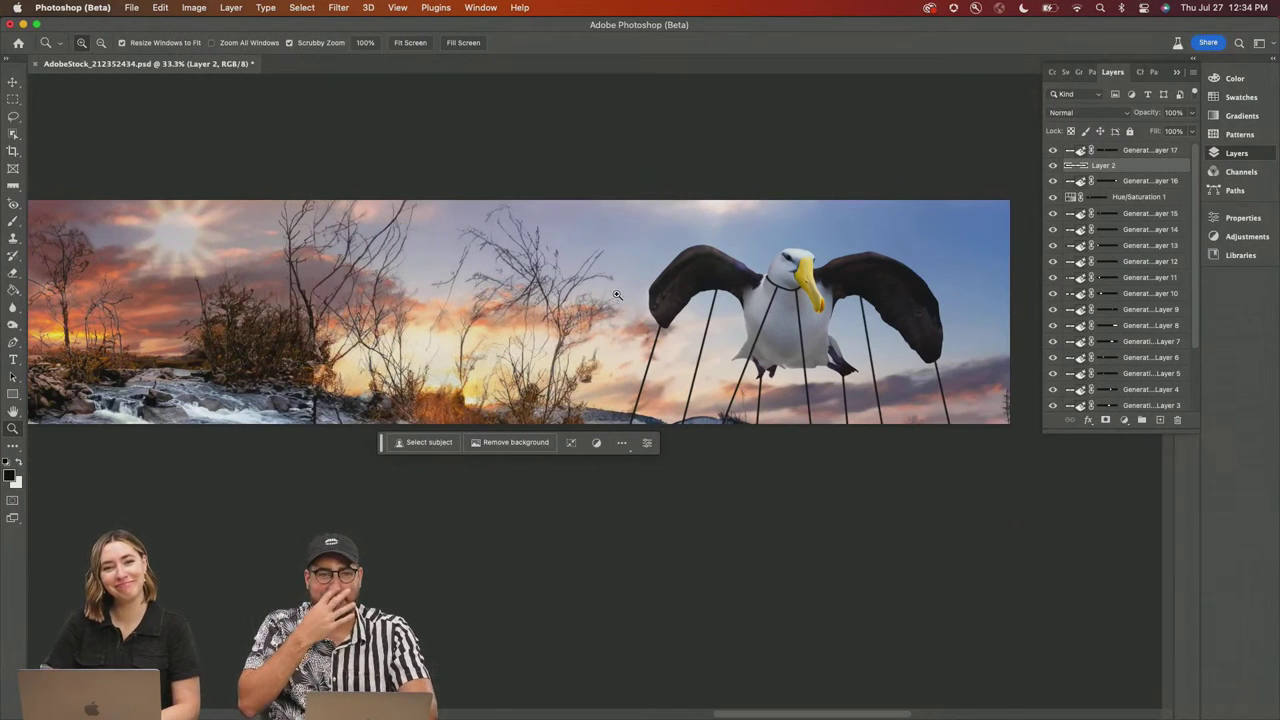
scroll(617, 295, "left", 5)
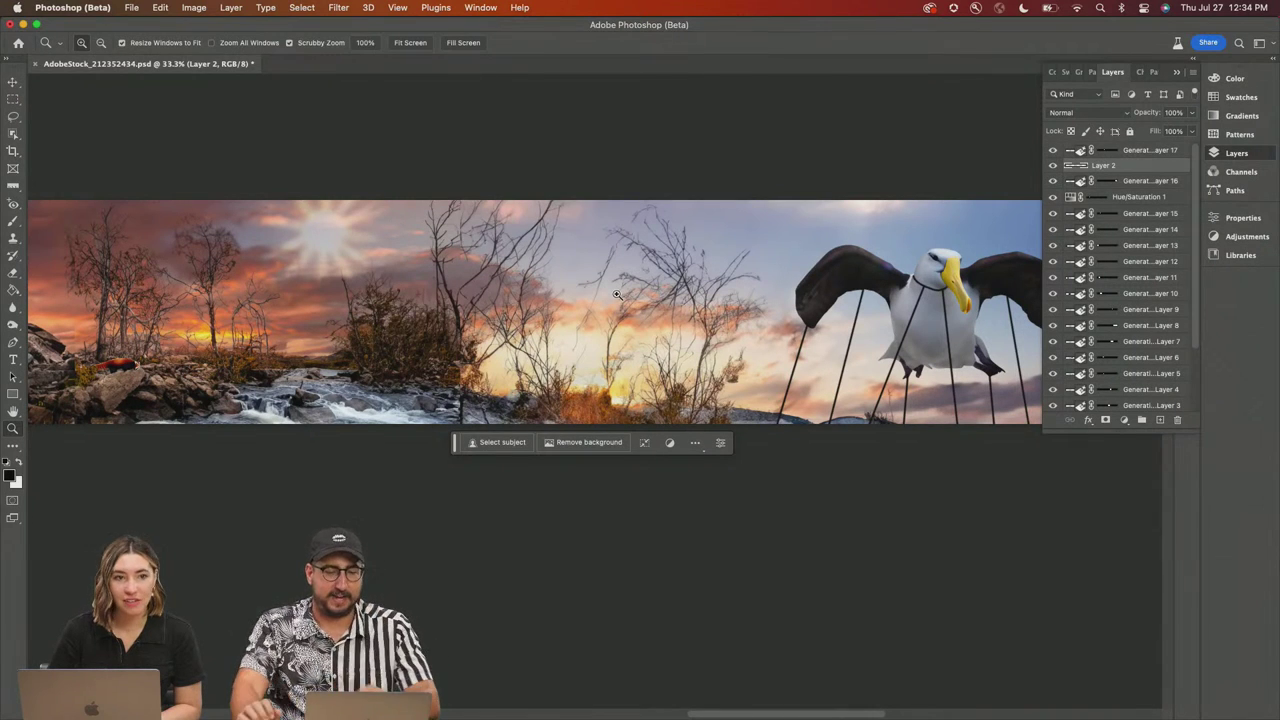
left_click_drag(146, 377, 207, 371)
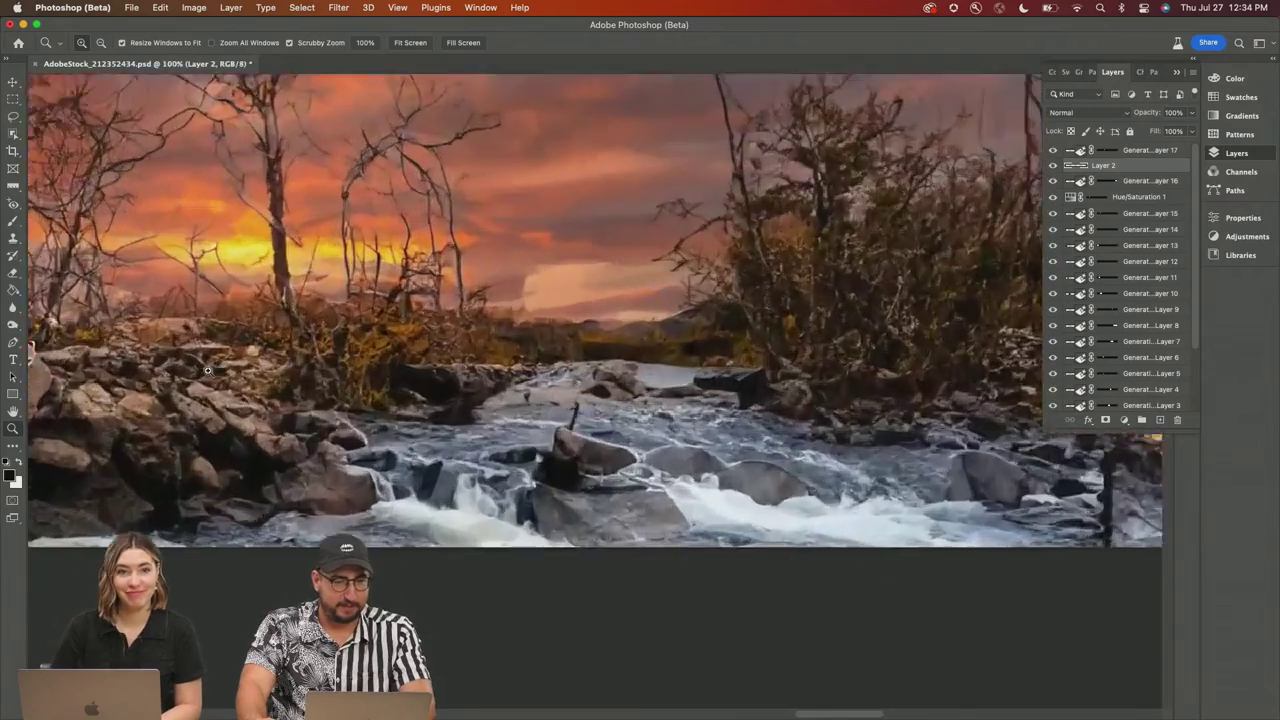
left_click(207, 371)
key("l")
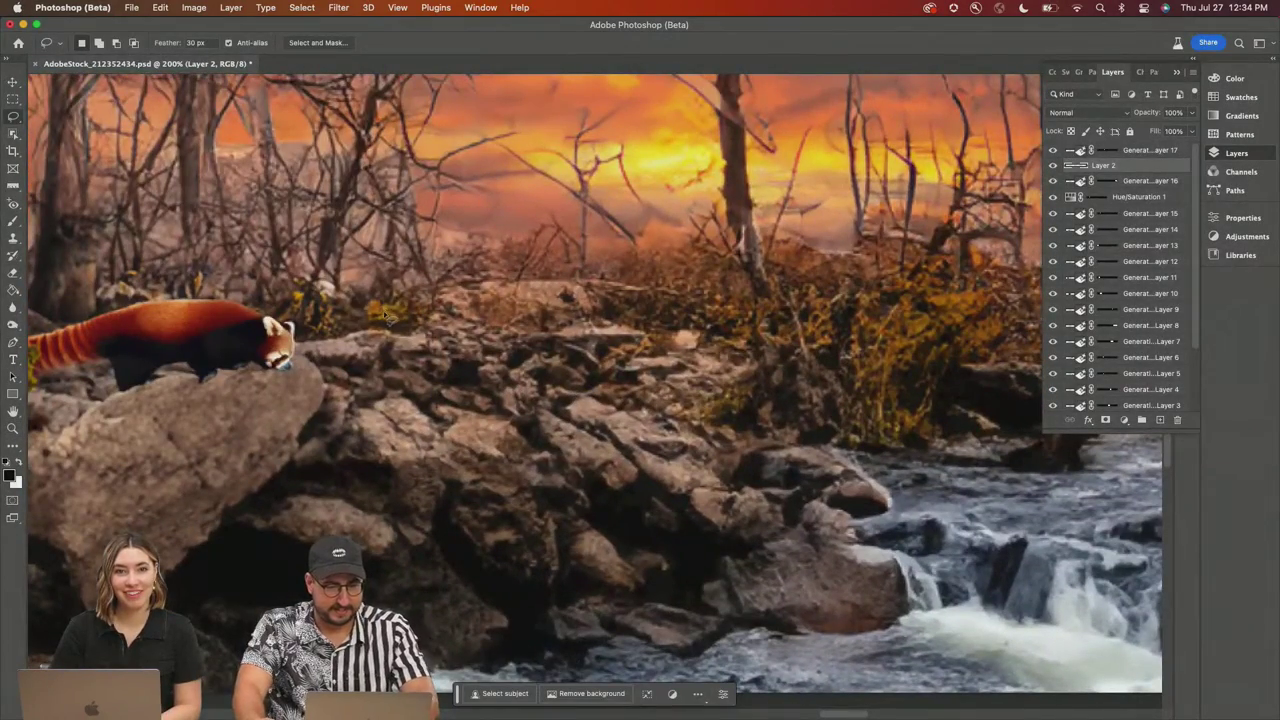
mouse_move(383, 316)
left_mouse_down()
mouse_move(340, 313)
mouse_move(344, 355)
mouse_move(444, 363)
mouse_move(440, 318)
left_mouse_up()
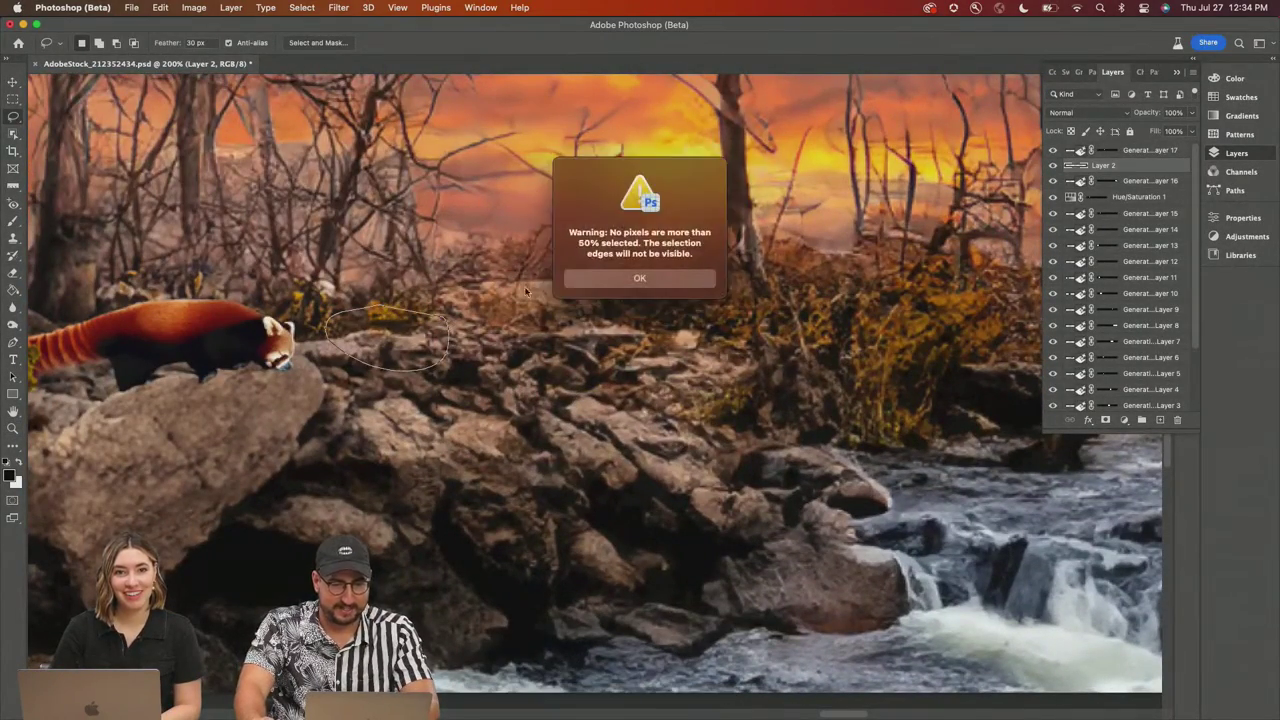
left_click(591, 283)
Step: Set the Lasso feather to 0 px and select a small patch of rocks just below and in front of the red panda
left_click(196, 43)
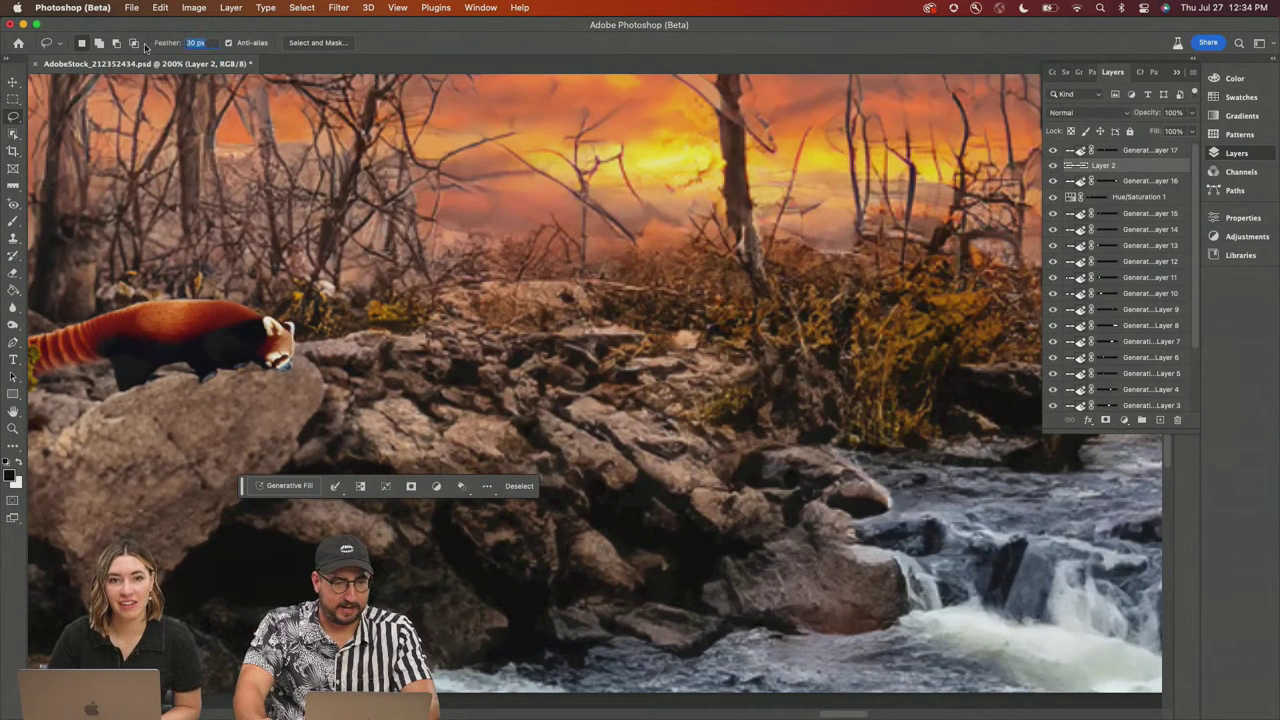
type("0")
key("Return")
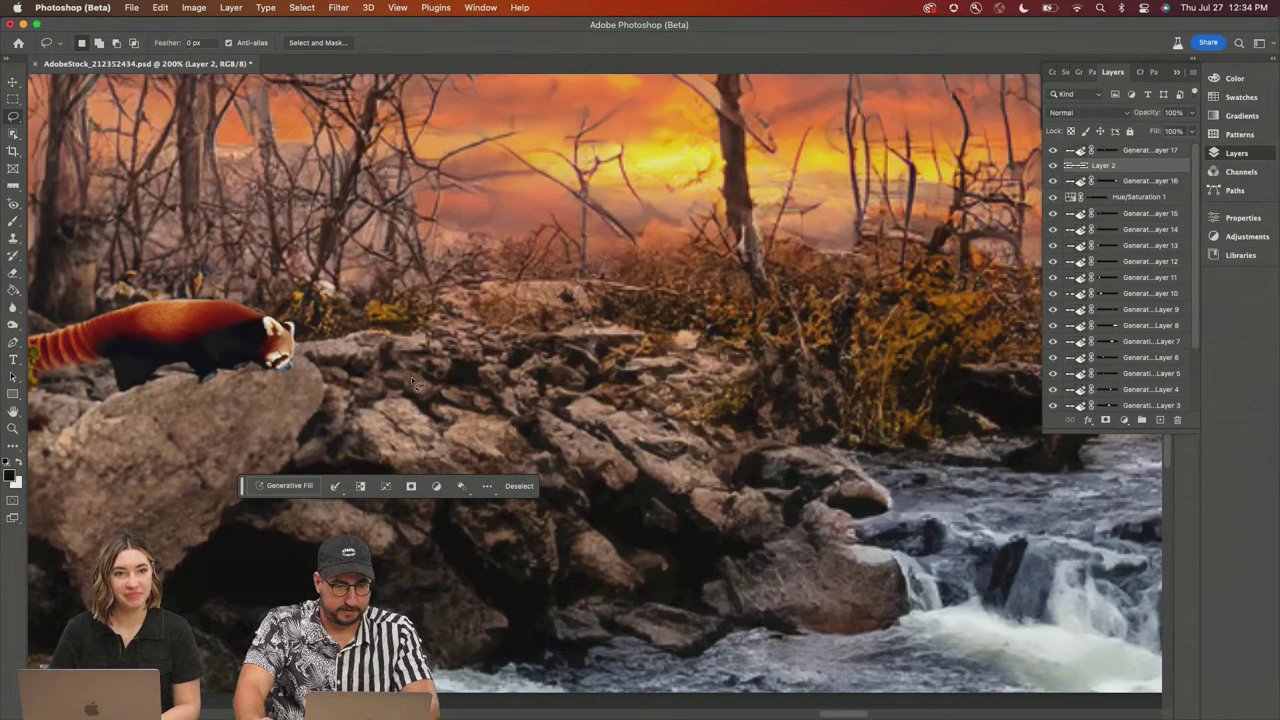
left_click_drag(417, 389, 365, 398)
left_click_drag(456, 443, 465, 401)
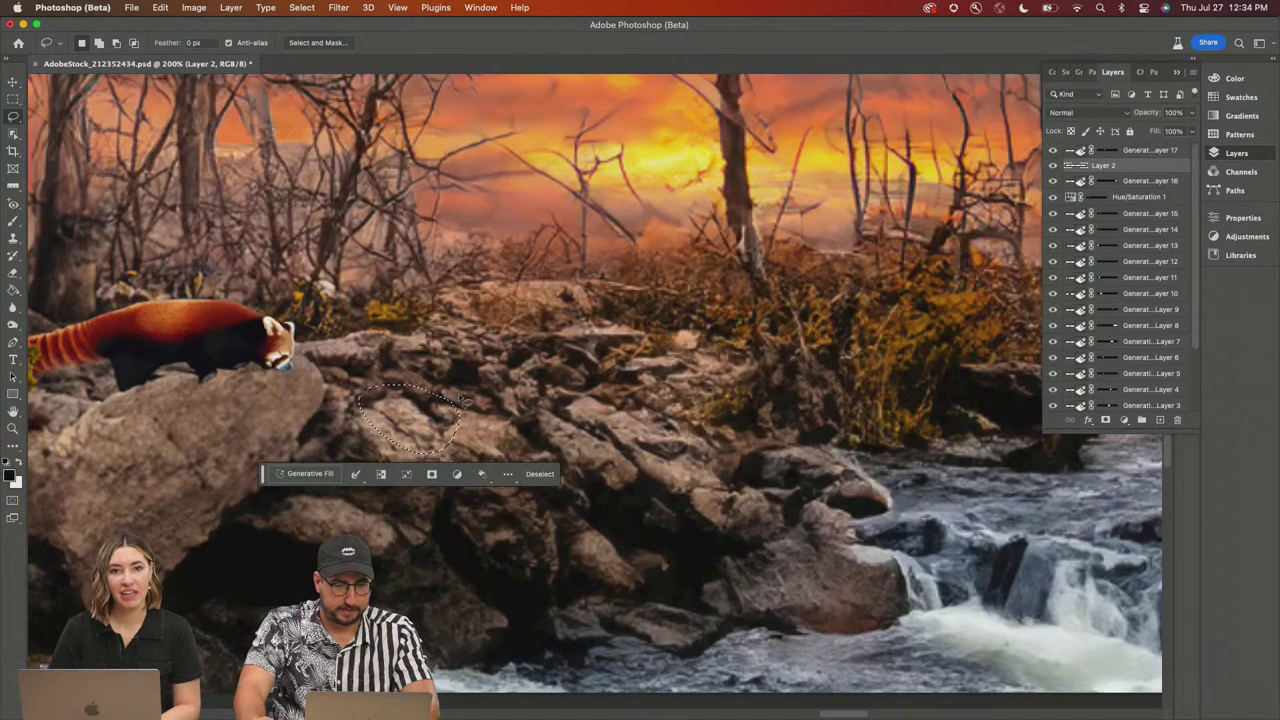
Step: Generate a "banana" in the selected rock patch with Generative Fill and choose the second variation
left_click(308, 473)
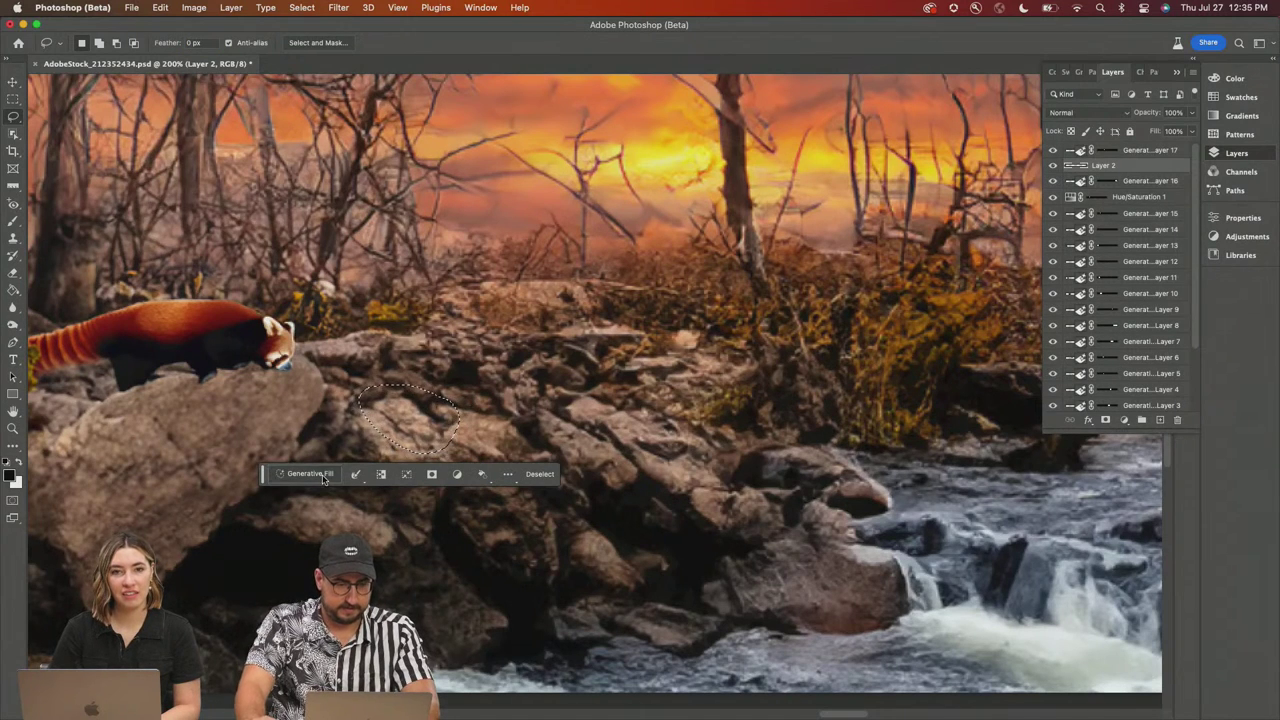
type("banana")
key("Return")
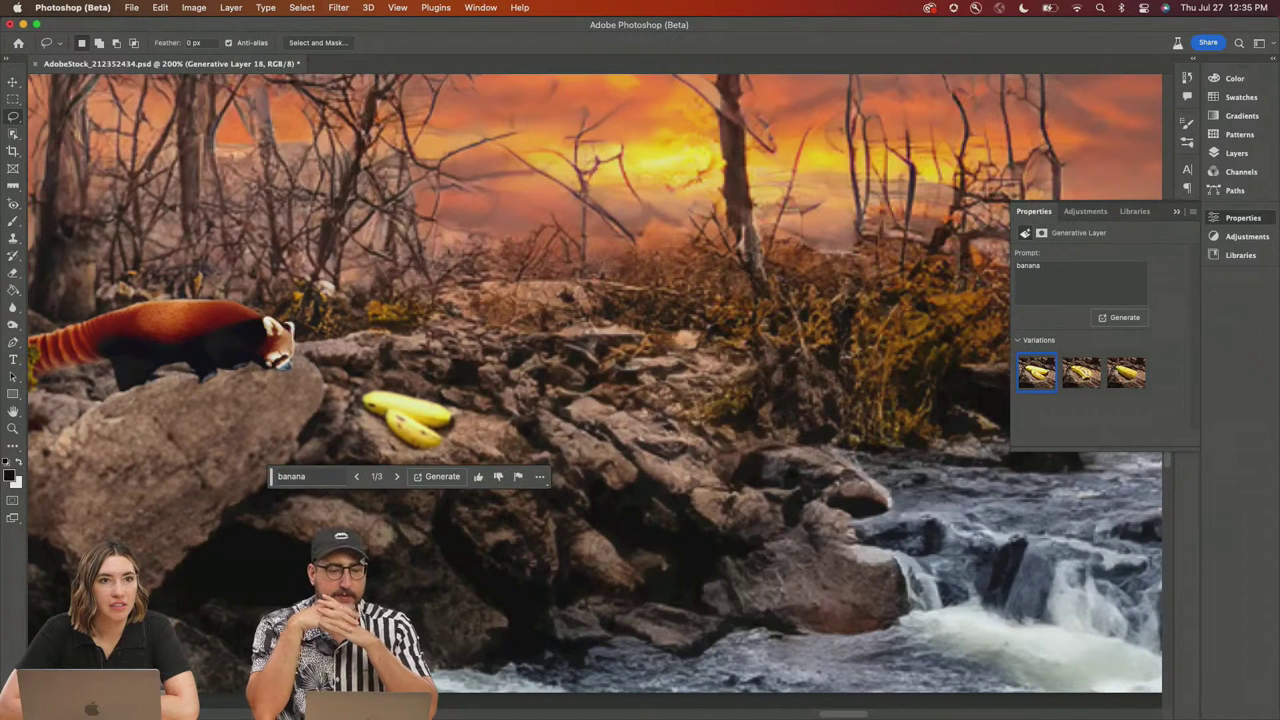
left_click(397, 477)
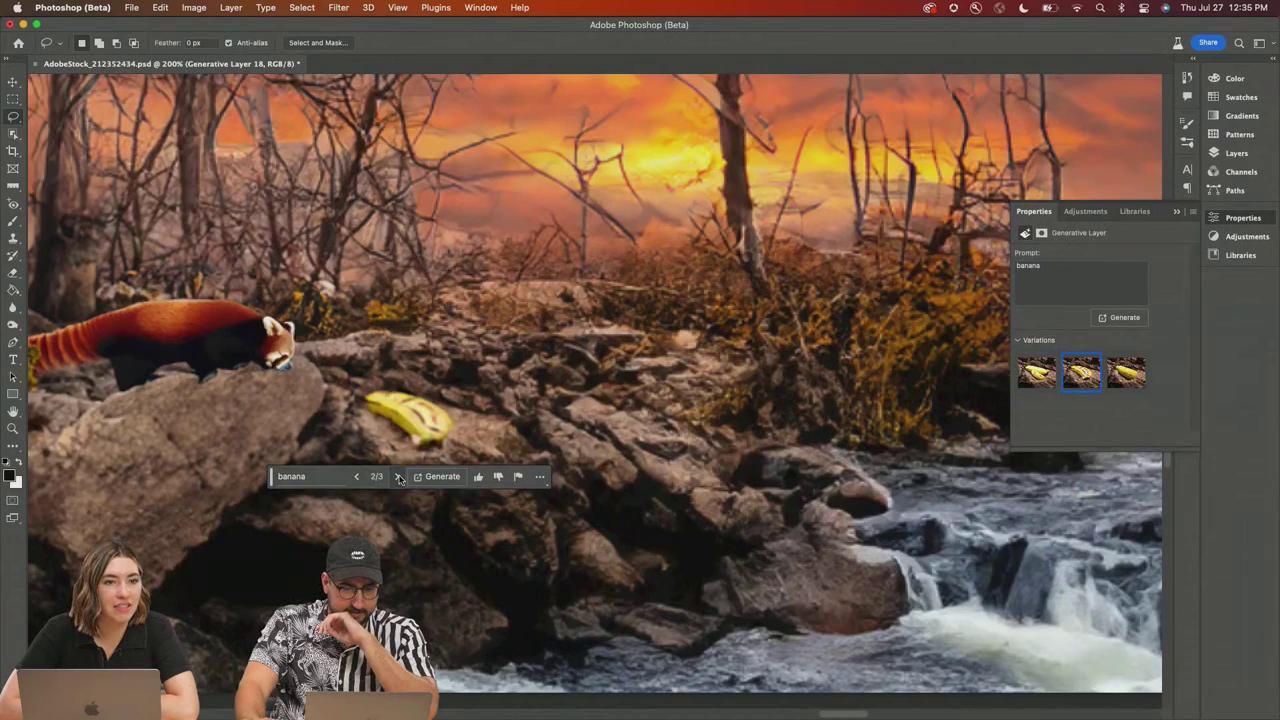
left_click(397, 477)
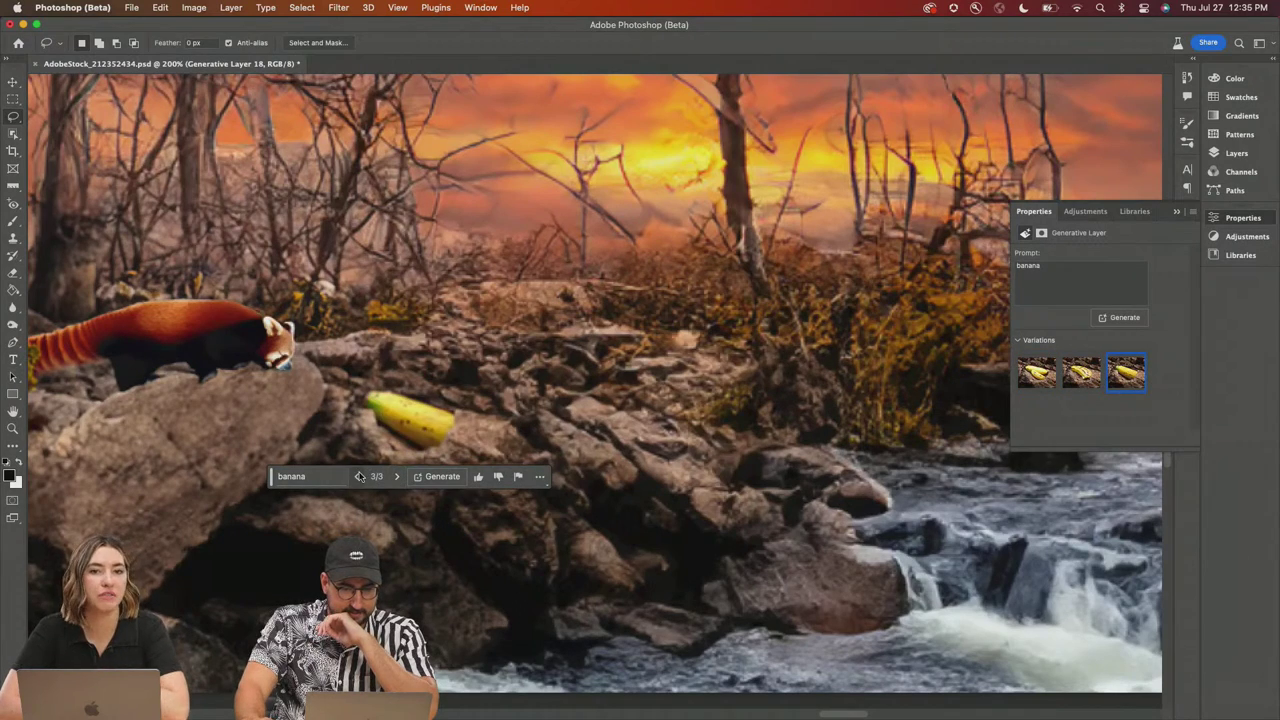
left_click(359, 477)
Step: Select the full moon's generative layer and extend the canvas outward past the night-sky end of the panorama using Generative Expand
key("z")
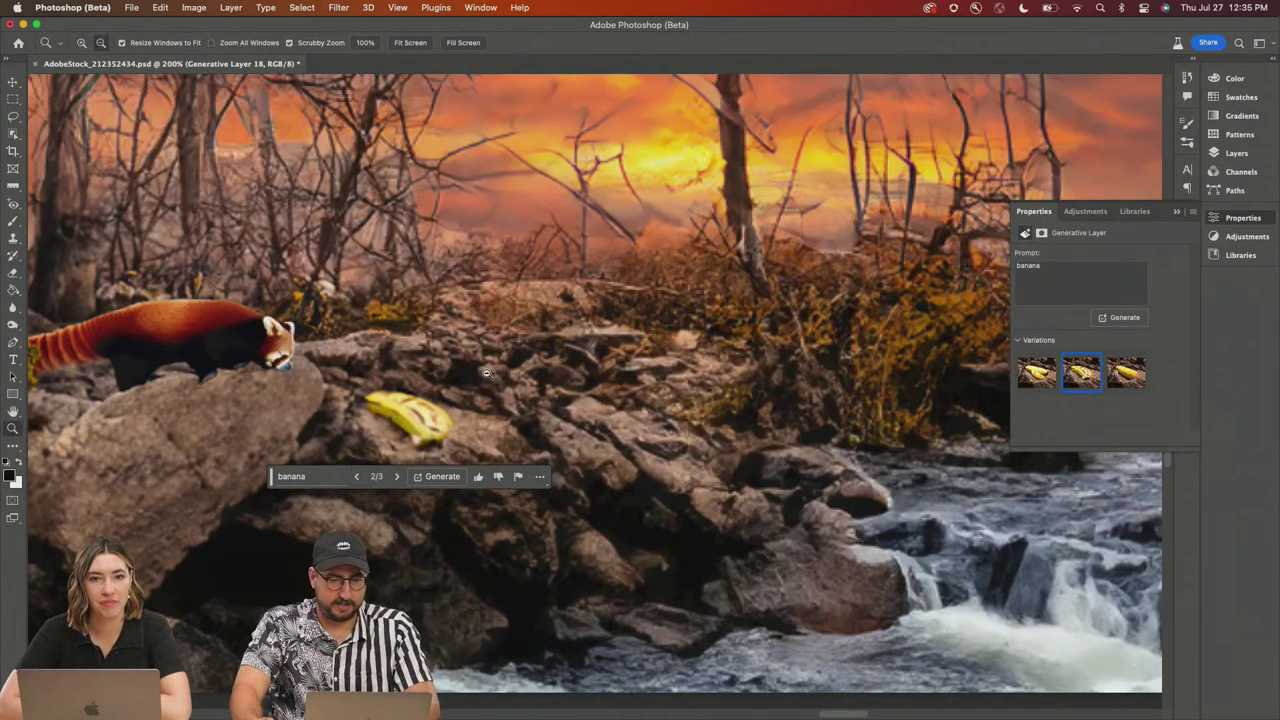
left_click(486, 373, "alt")
left_click(486, 373, "alt")
scroll(643, 343, "left", 15)
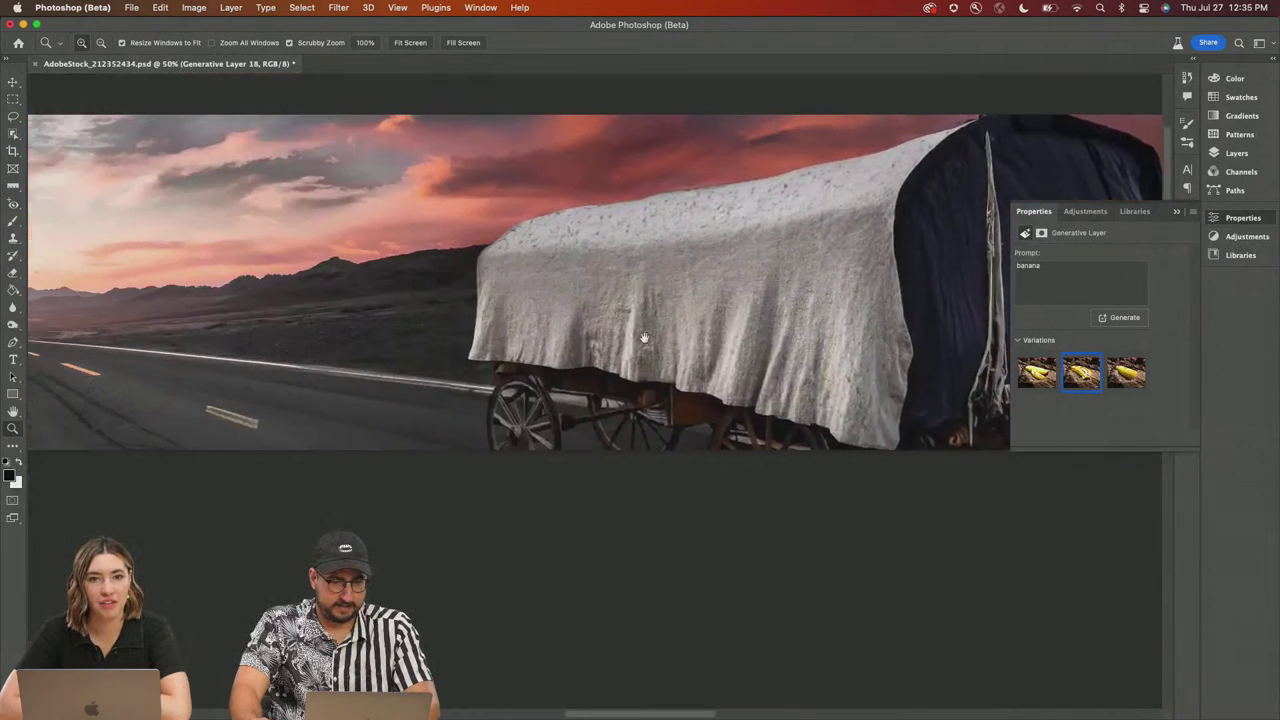
scroll(700, 338, "left", 20)
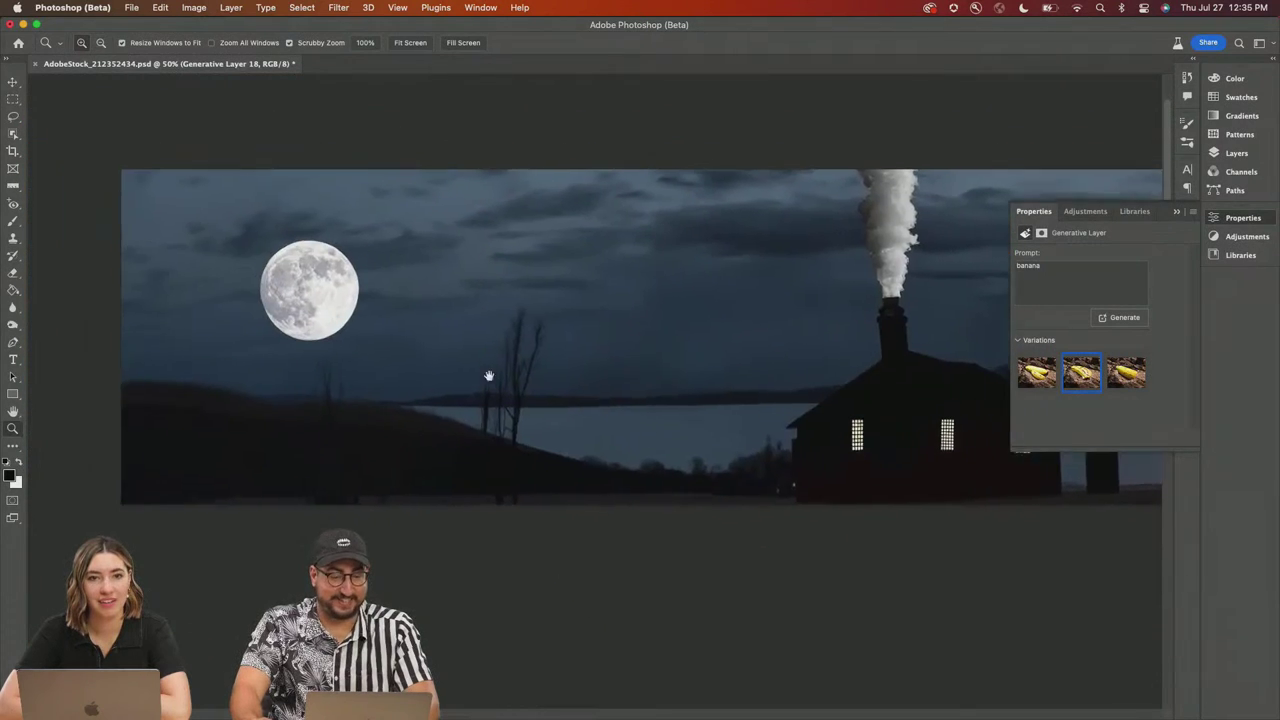
scroll(606, 369, "left", 2)
left_click_drag(423, 370, 600, 383)
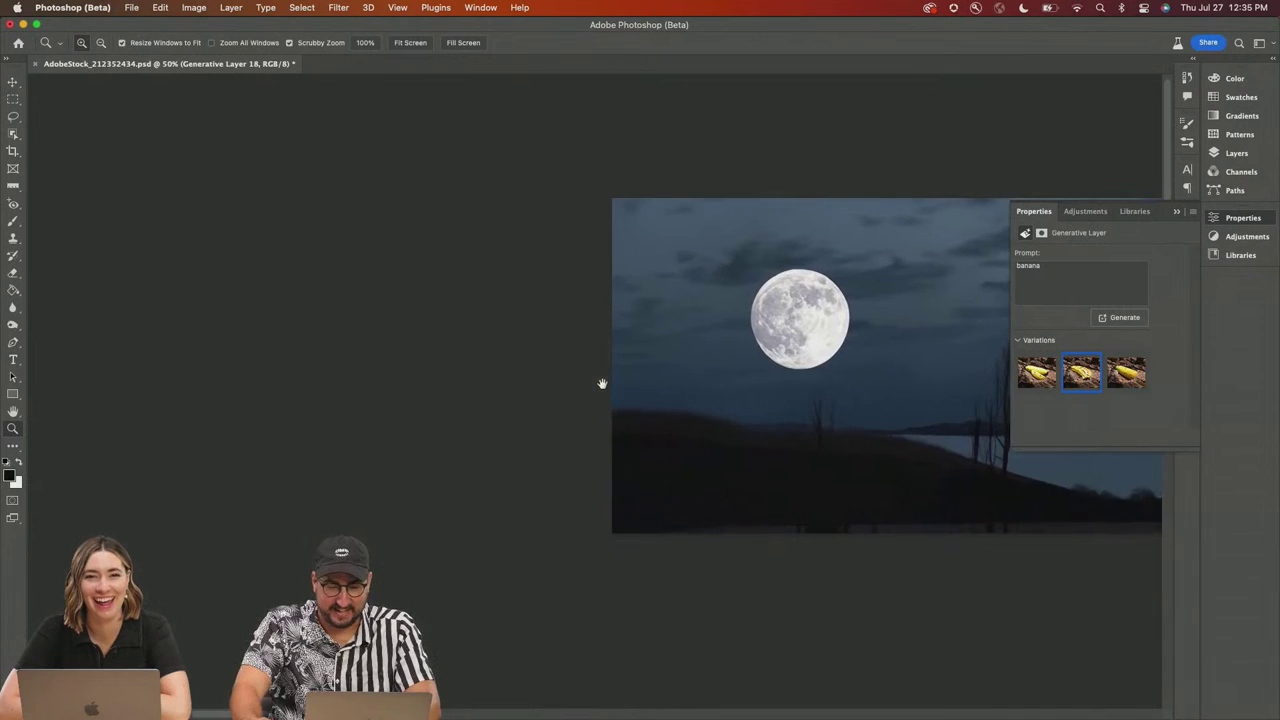
key("v")
left_click(677, 350)
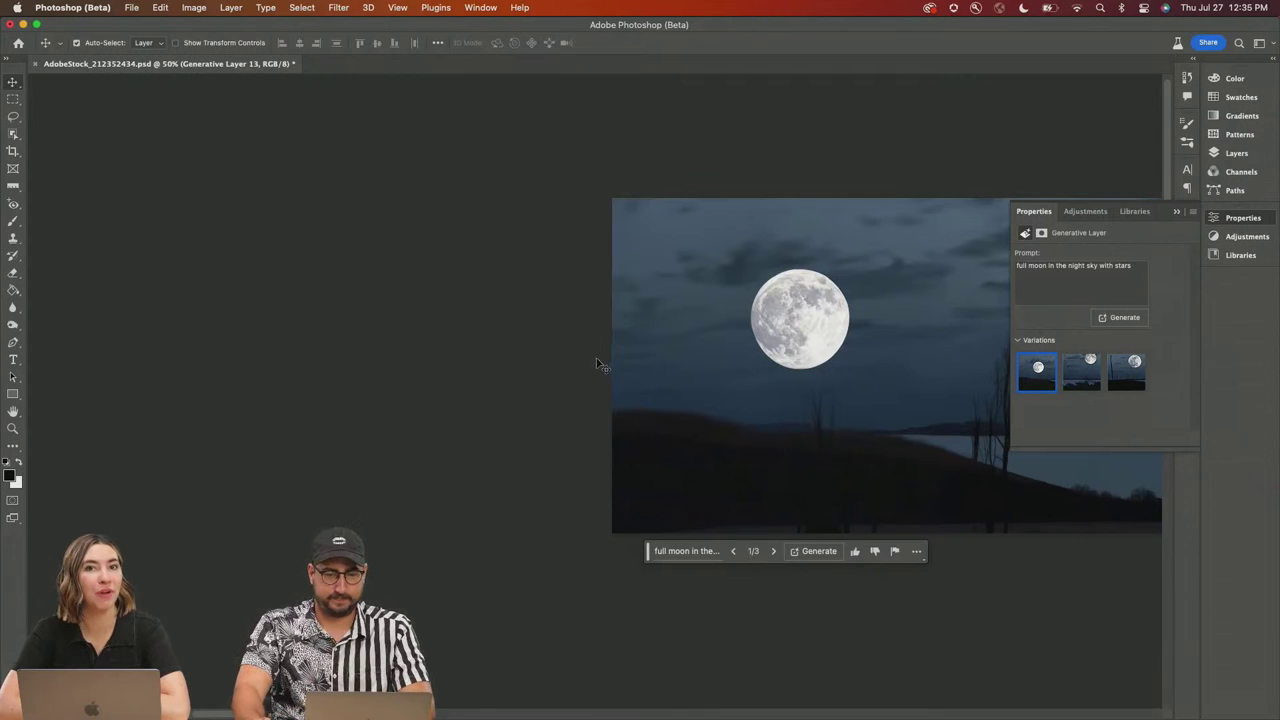
key("c")
left_click_drag(608, 361, 483, 370)
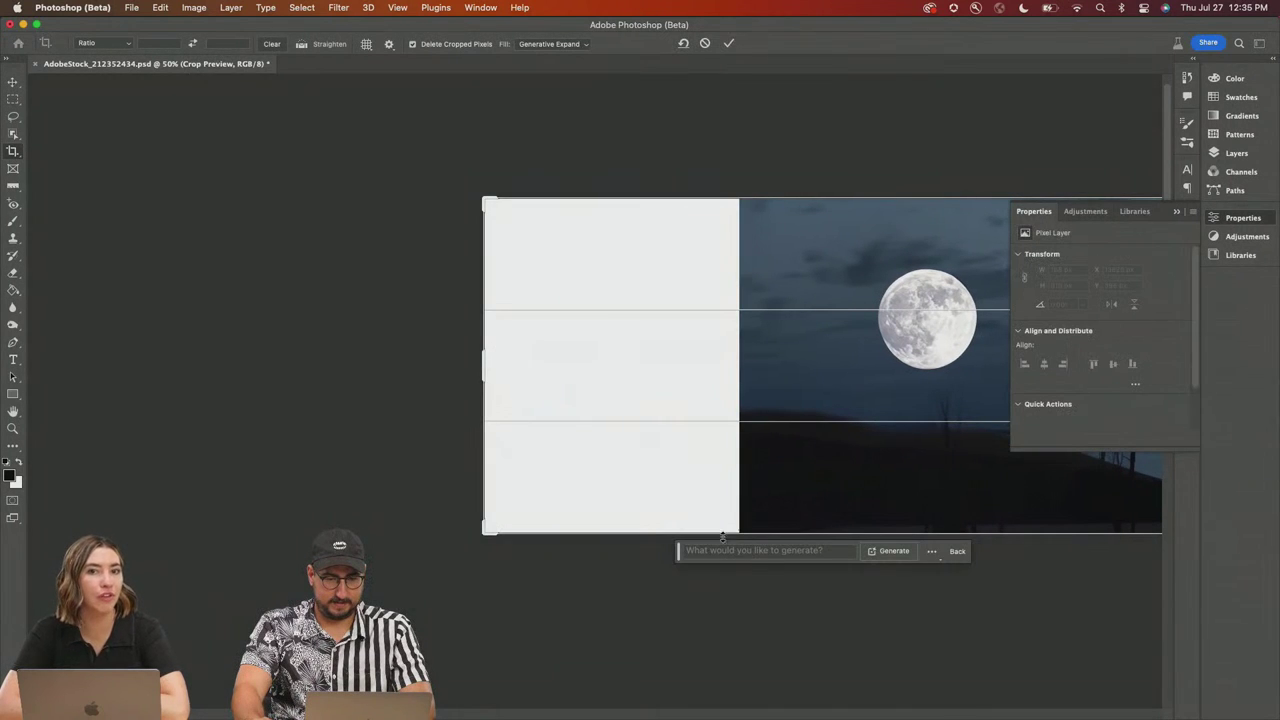
Step: Fill the extended canvas area by generating from the prompt "castle on a hill at night with lights"
left_click(752, 552)
type("castle on ")
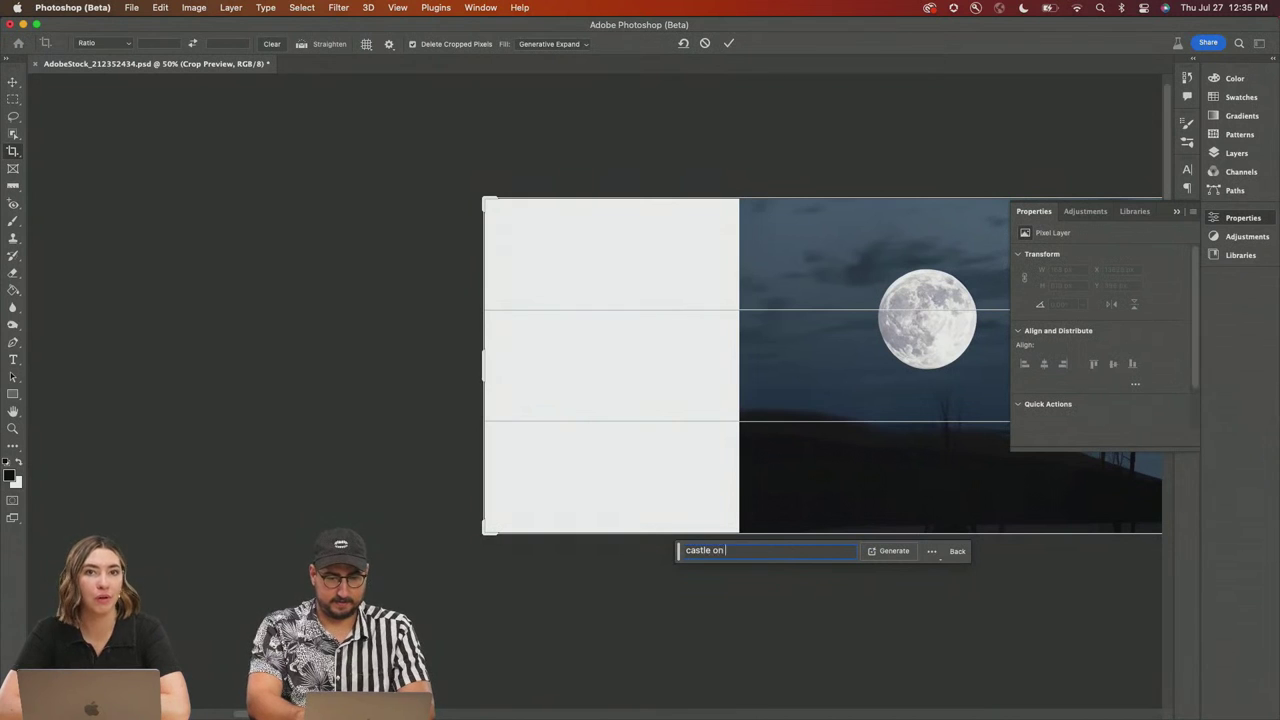
type("a hill at n")
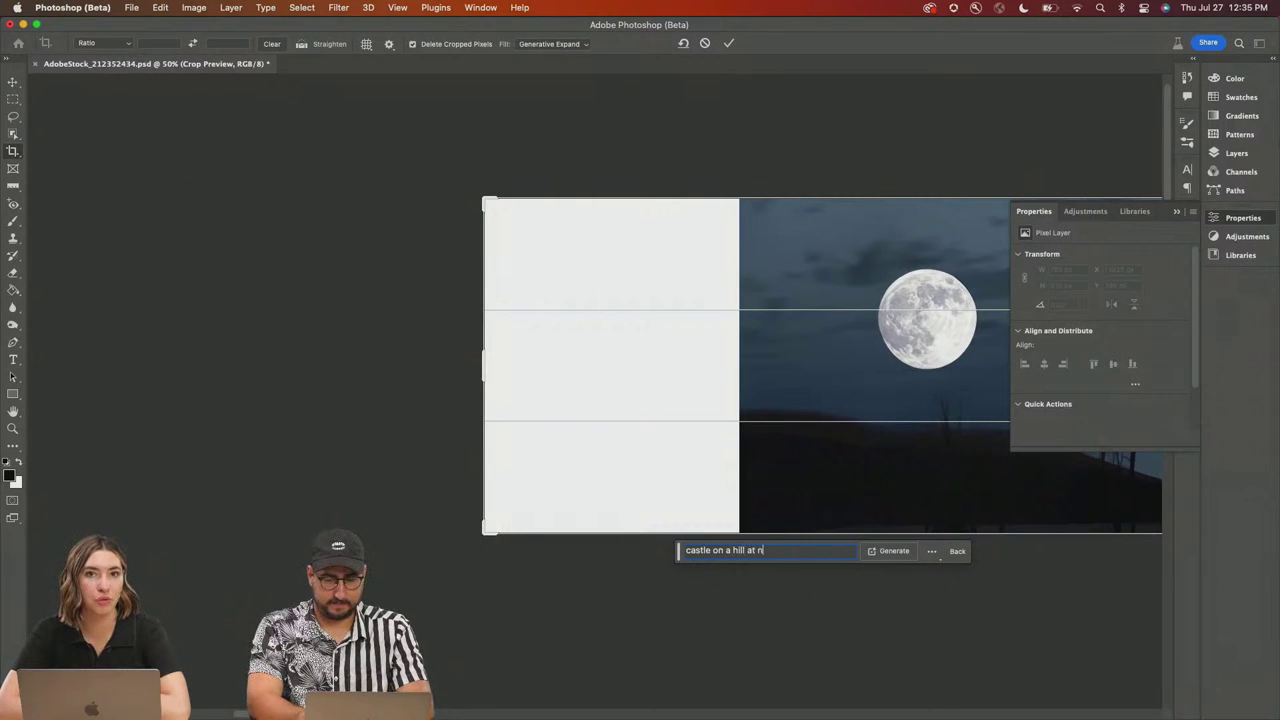
type("ight with light")
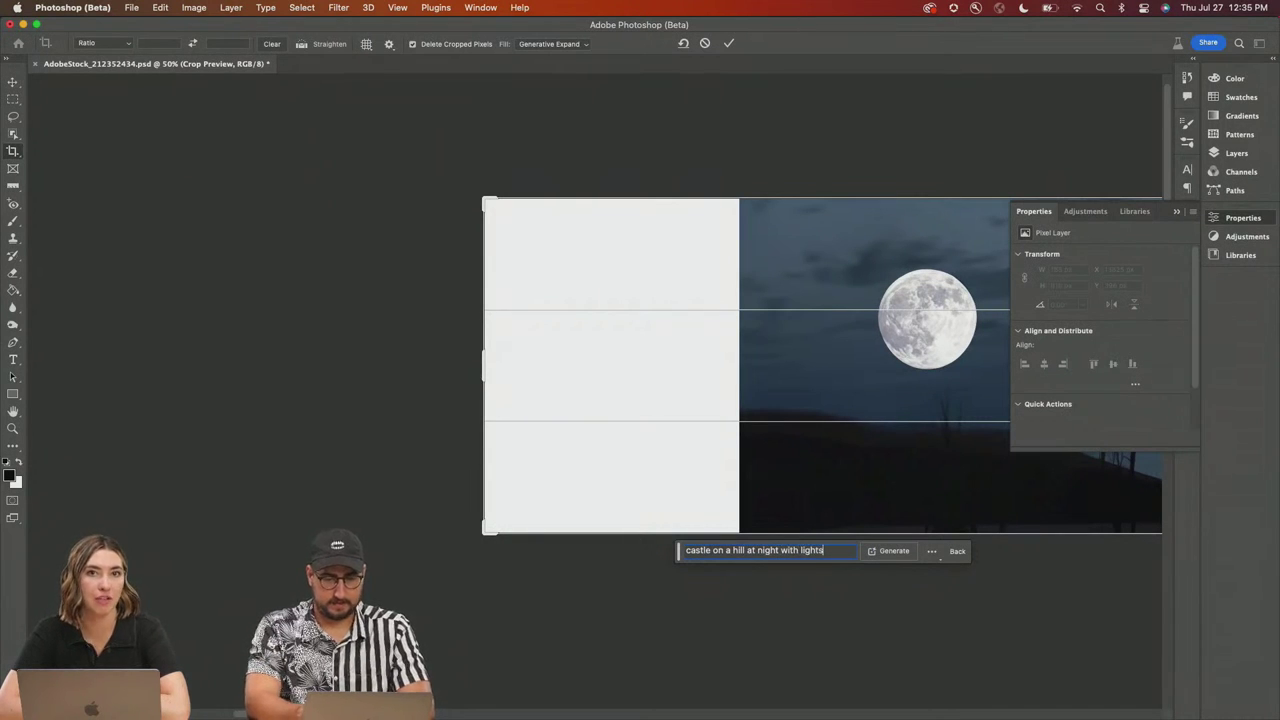
type("s")
key("Return")
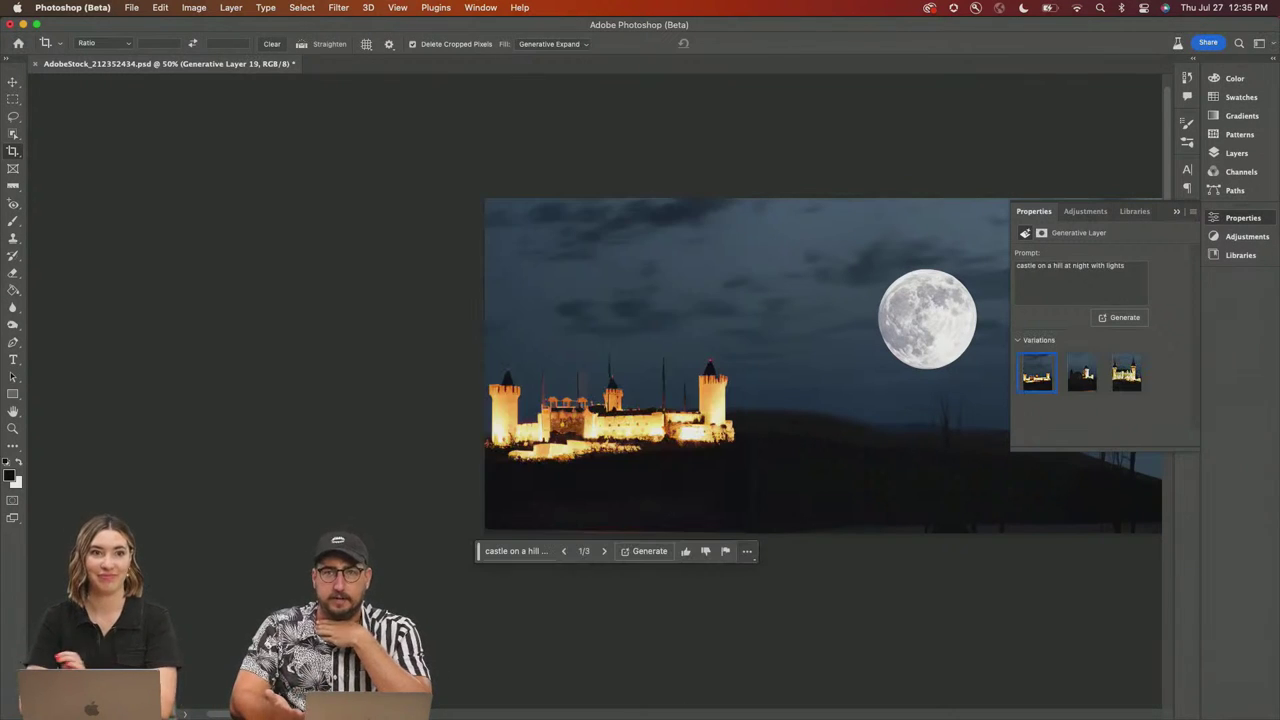
Step: Choose the third castle variation and show the document's layer list
left_click(606, 553)
left_click(604, 552)
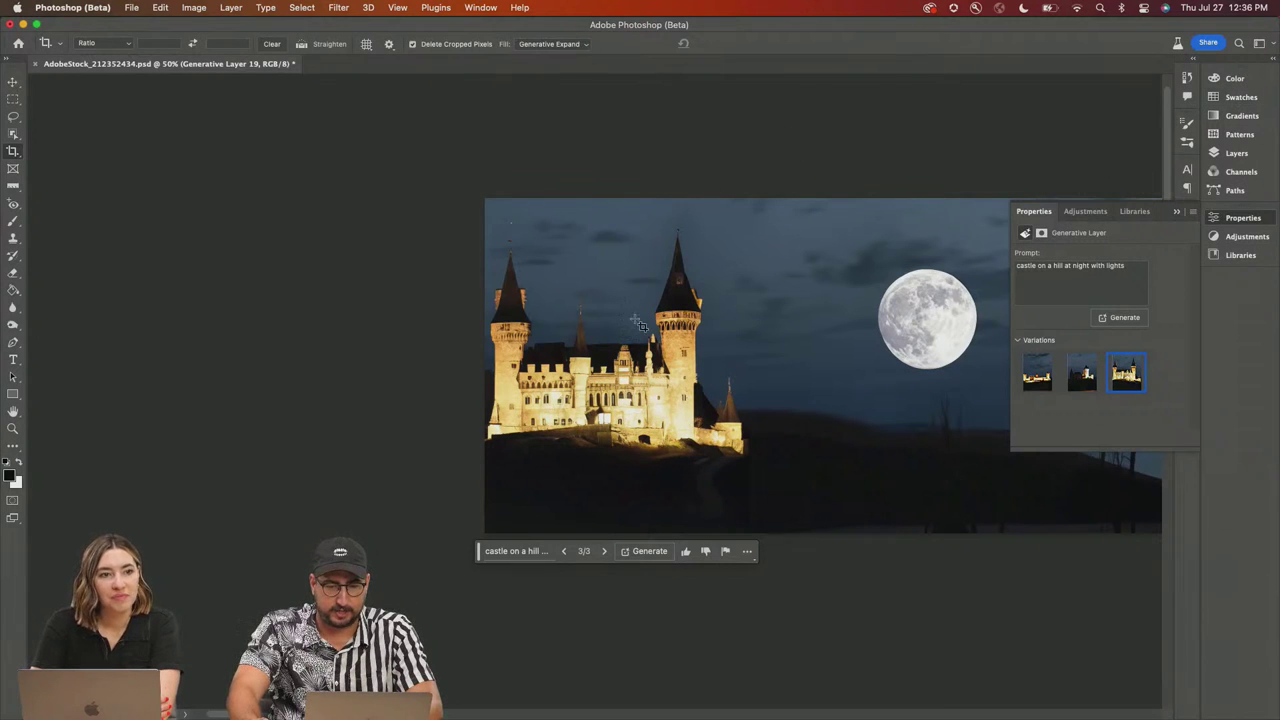
left_click(1237, 152)
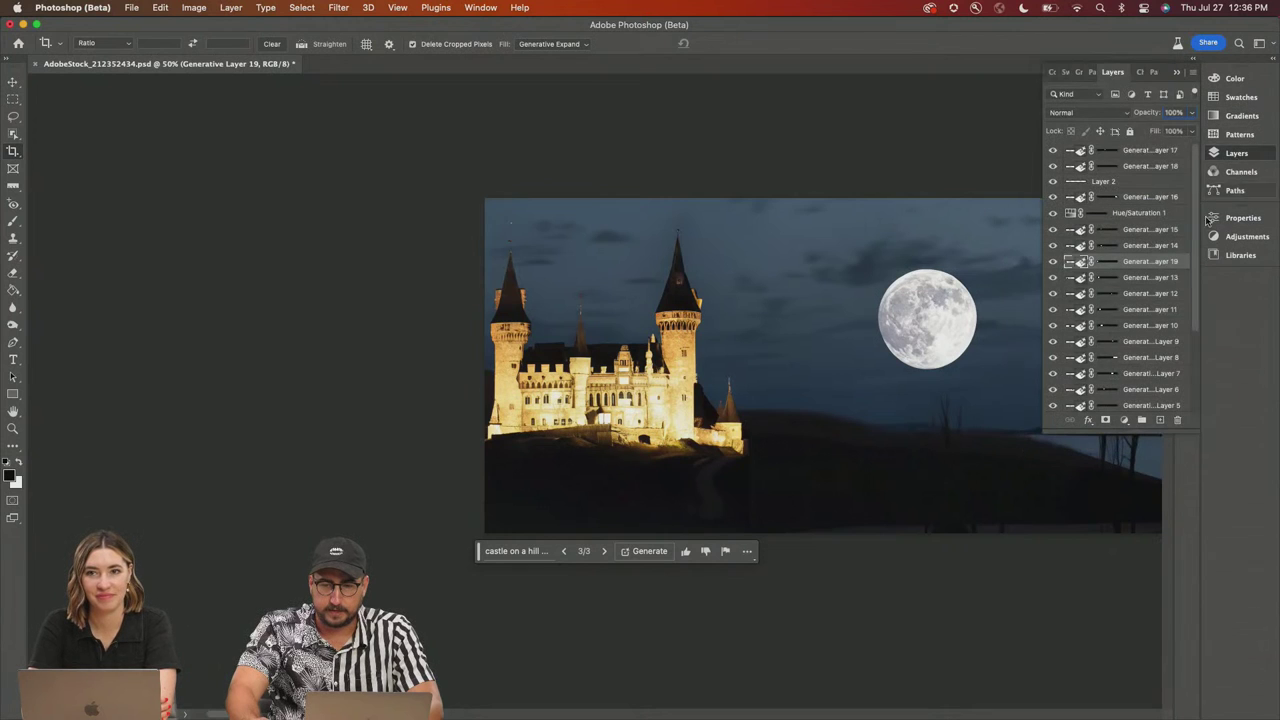
Step: Add a Hue/Saturation adjustment layer for the castle and set its Yellows to hue -180, saturation -44 and lightness -95
left_click(1124, 420)
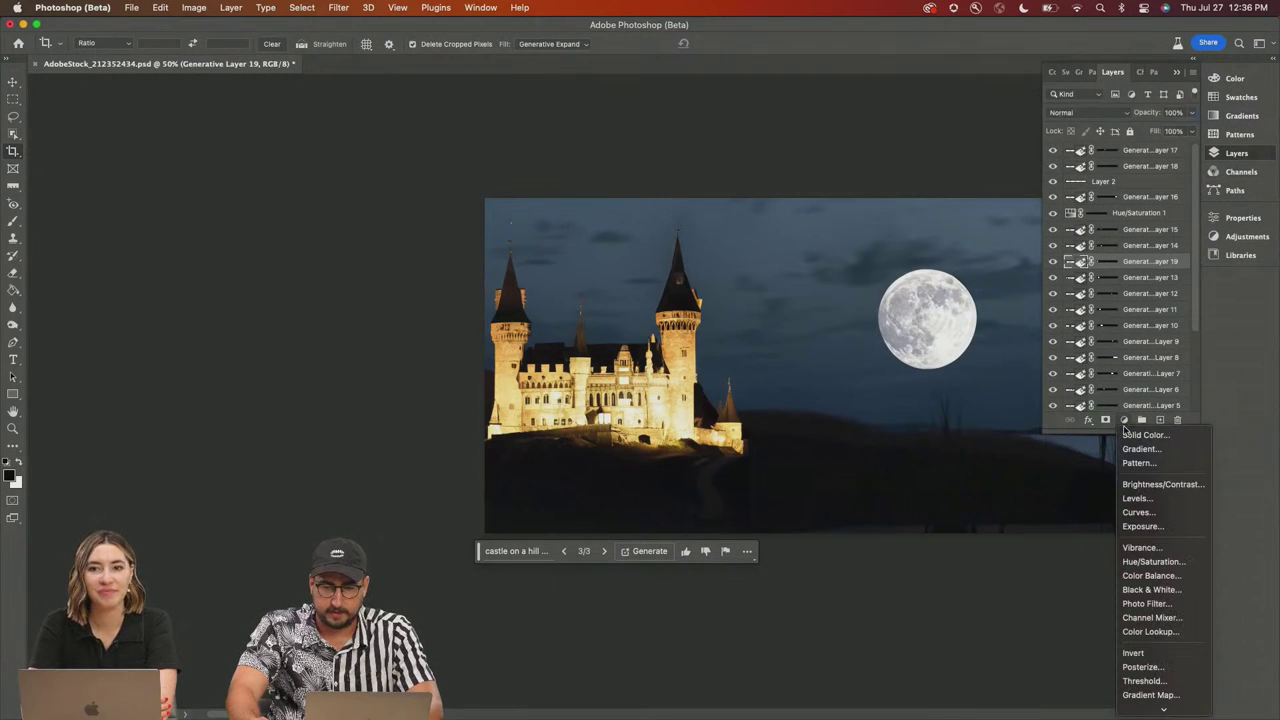
left_click(1157, 563)
left_click(1068, 276)
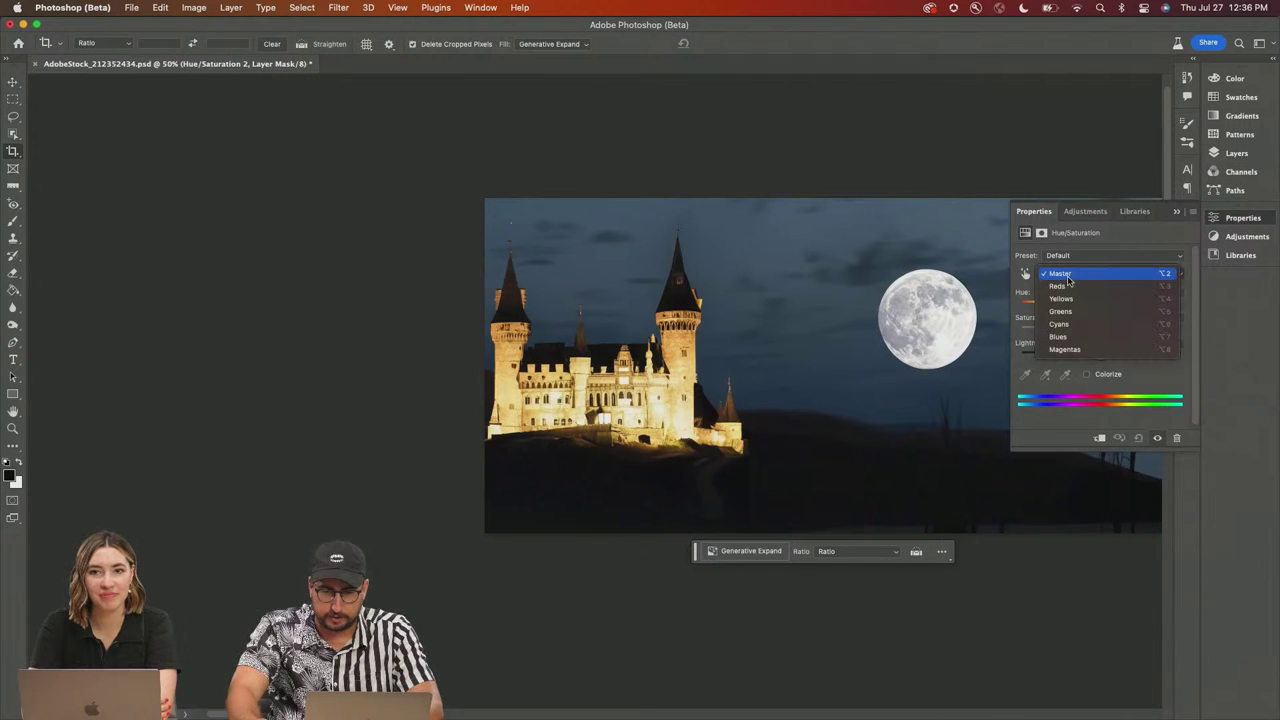
left_click(1070, 299)
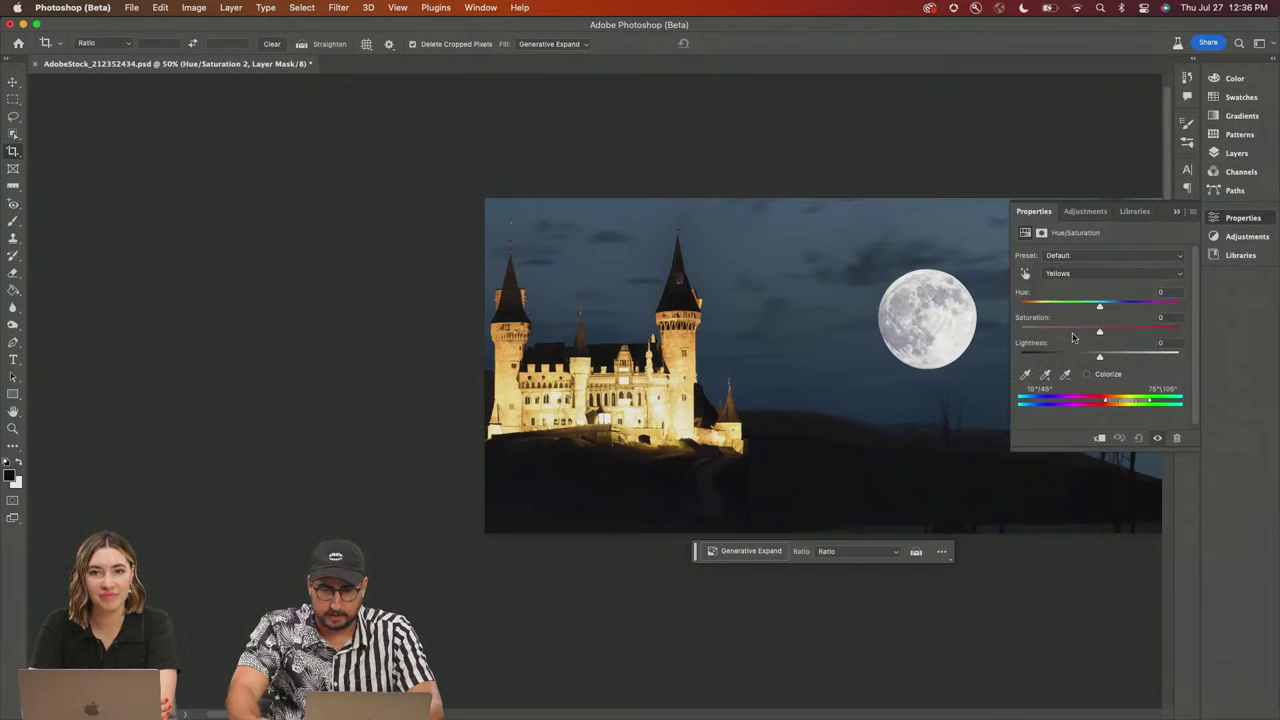
left_click_drag(1100, 305, 952, 323)
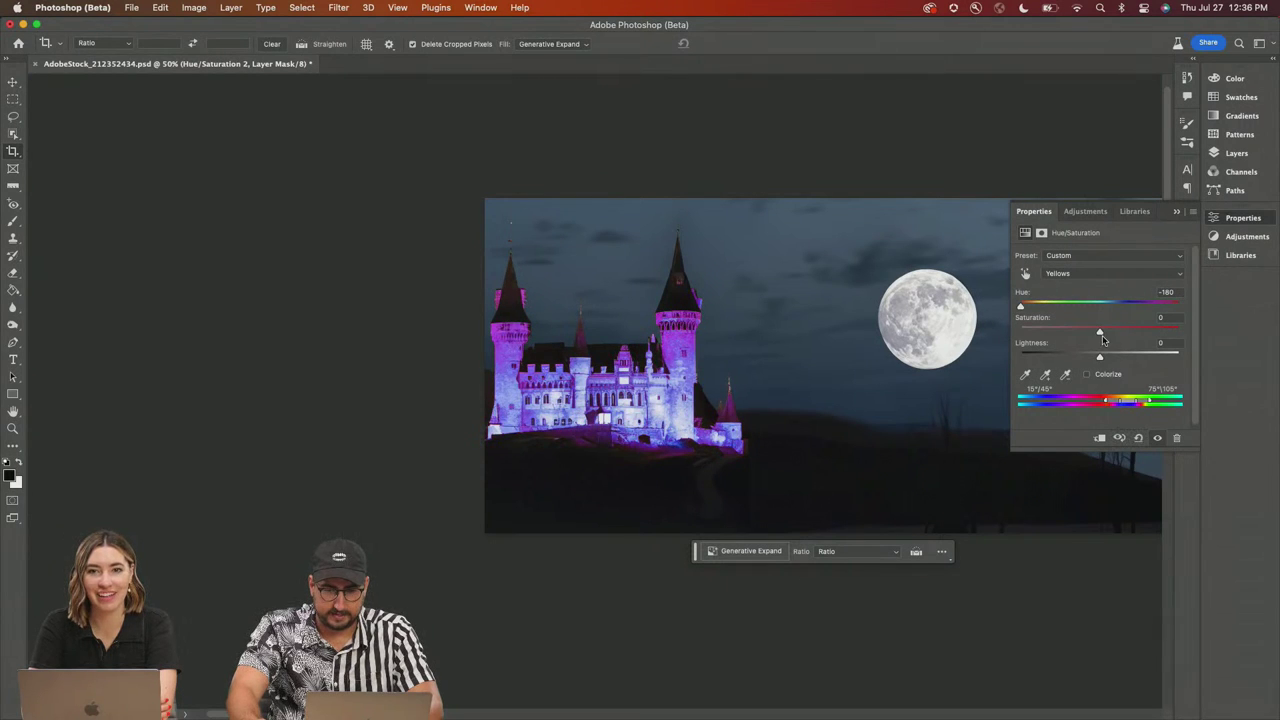
left_click_drag(1102, 336, 1024, 356)
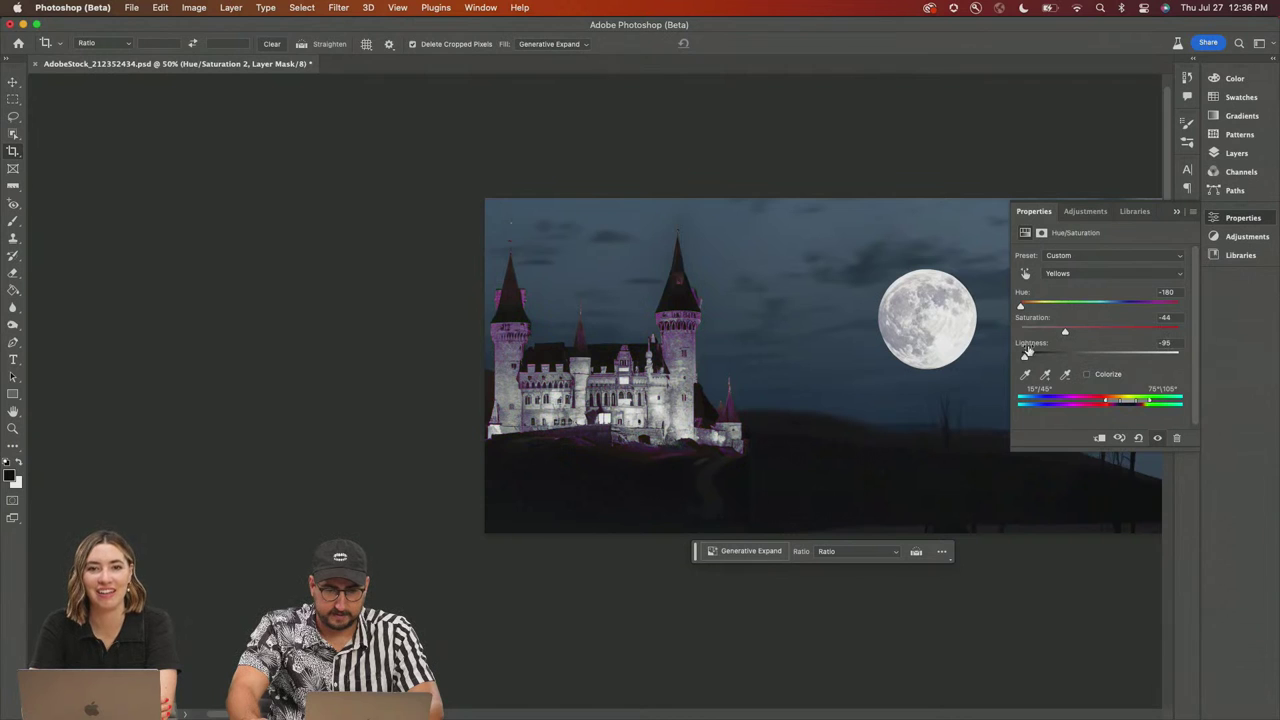
Step: Look over the night end of the panorama from the castle to the smoking house and save the document
left_click(14, 82)
key("z")
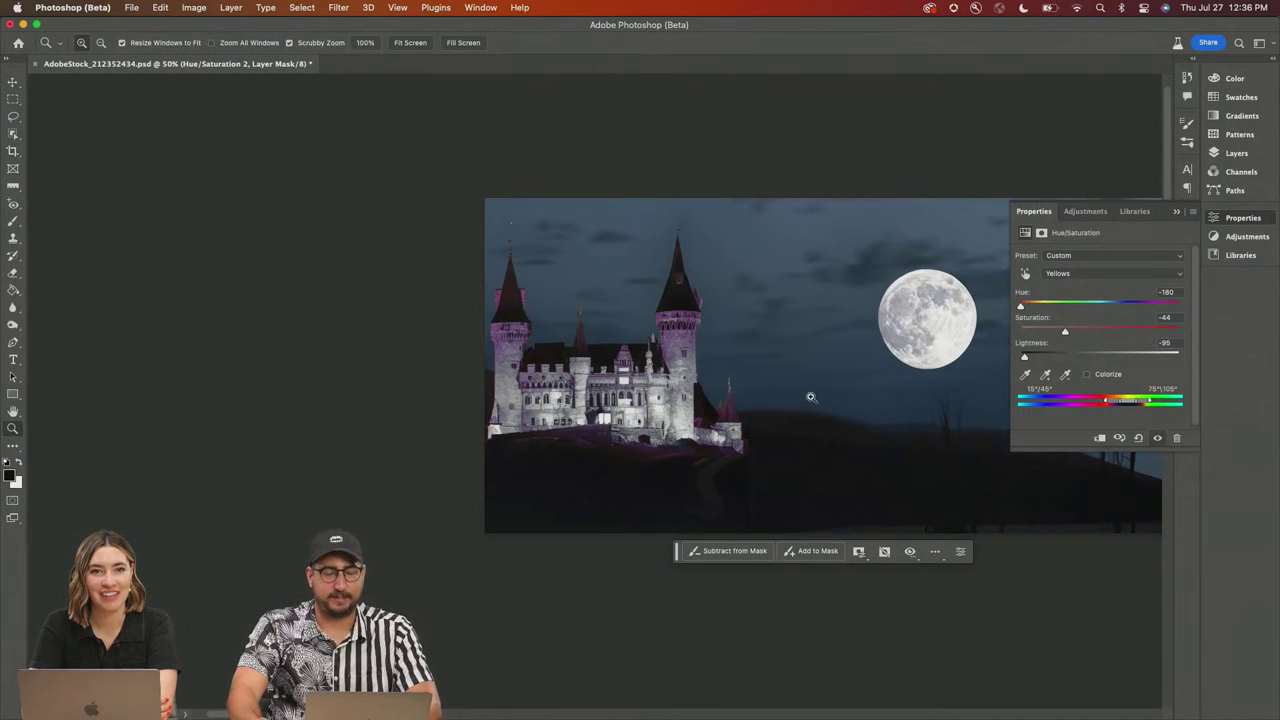
left_click(811, 396, "alt")
left_click_drag(811, 380, 497, 342)
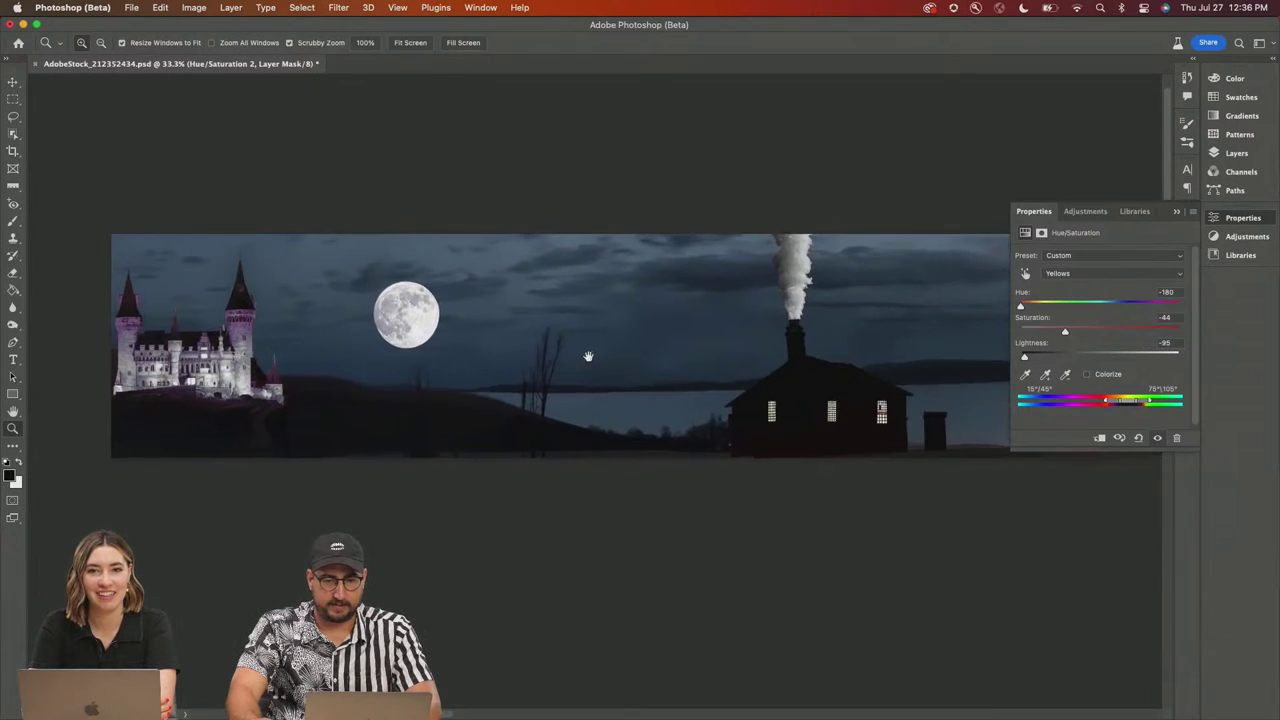
left_click_drag(680, 349, 707, 353)
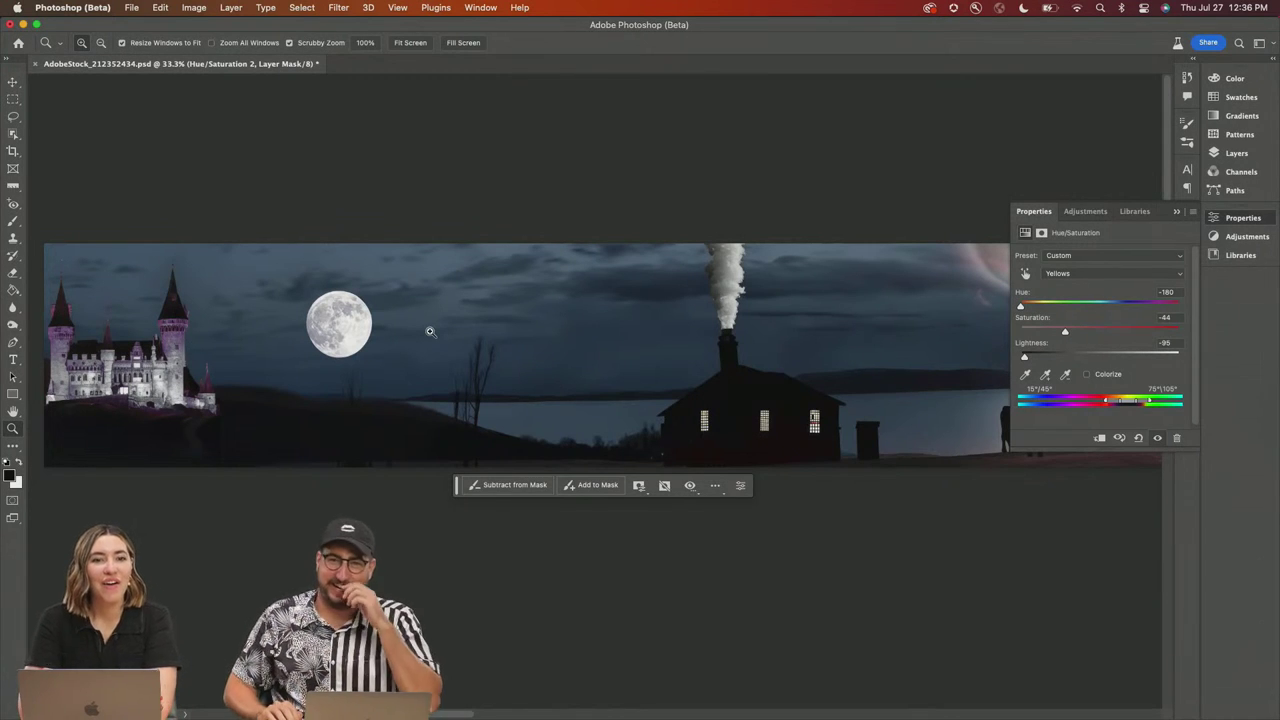
key("super+s")
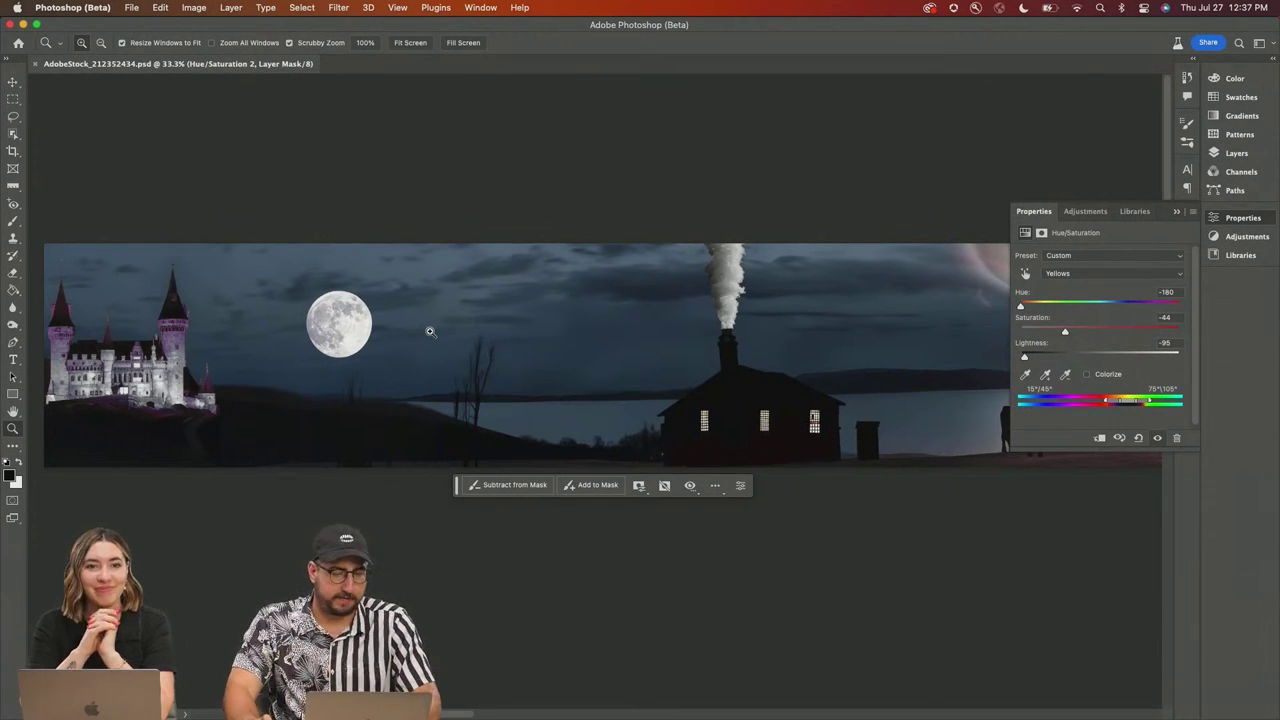
Step: Lasso a parachute-and-rider shaped area in the night sky between the moon and the bare trees
left_click(445, 360)
left_click(387, 415)
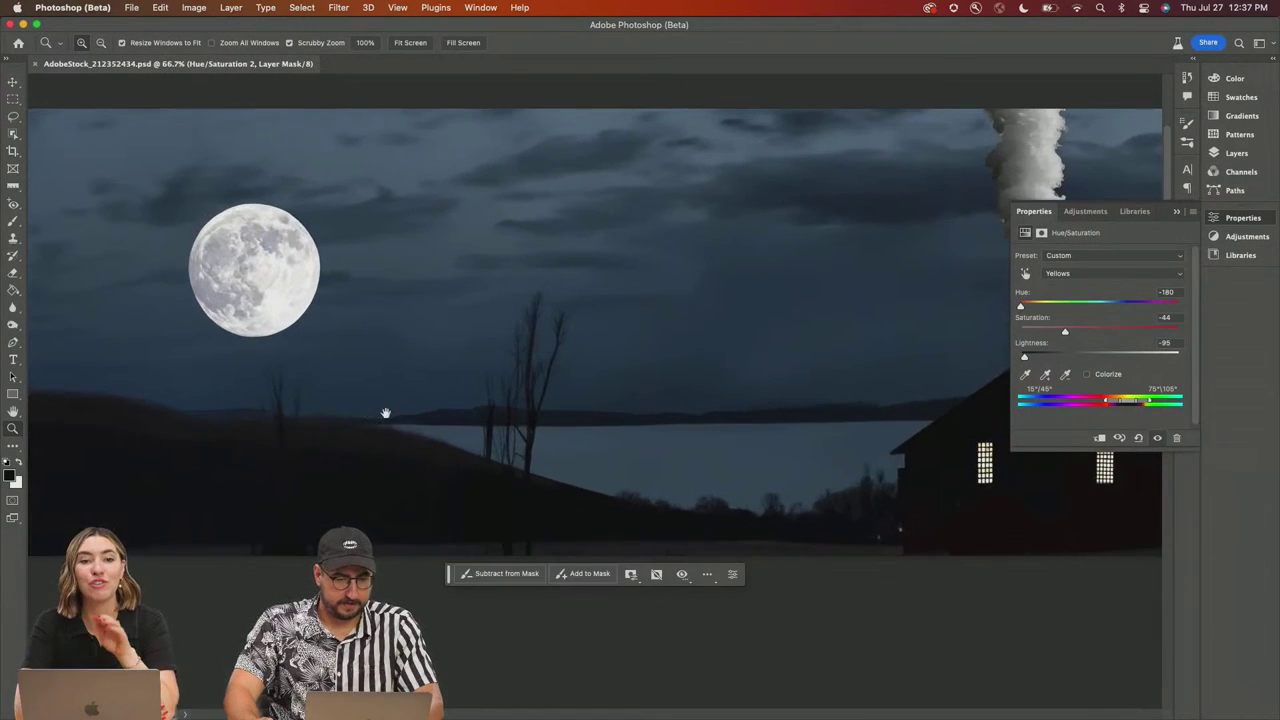
left_click_drag(386, 413, 438, 514)
left_click(521, 374)
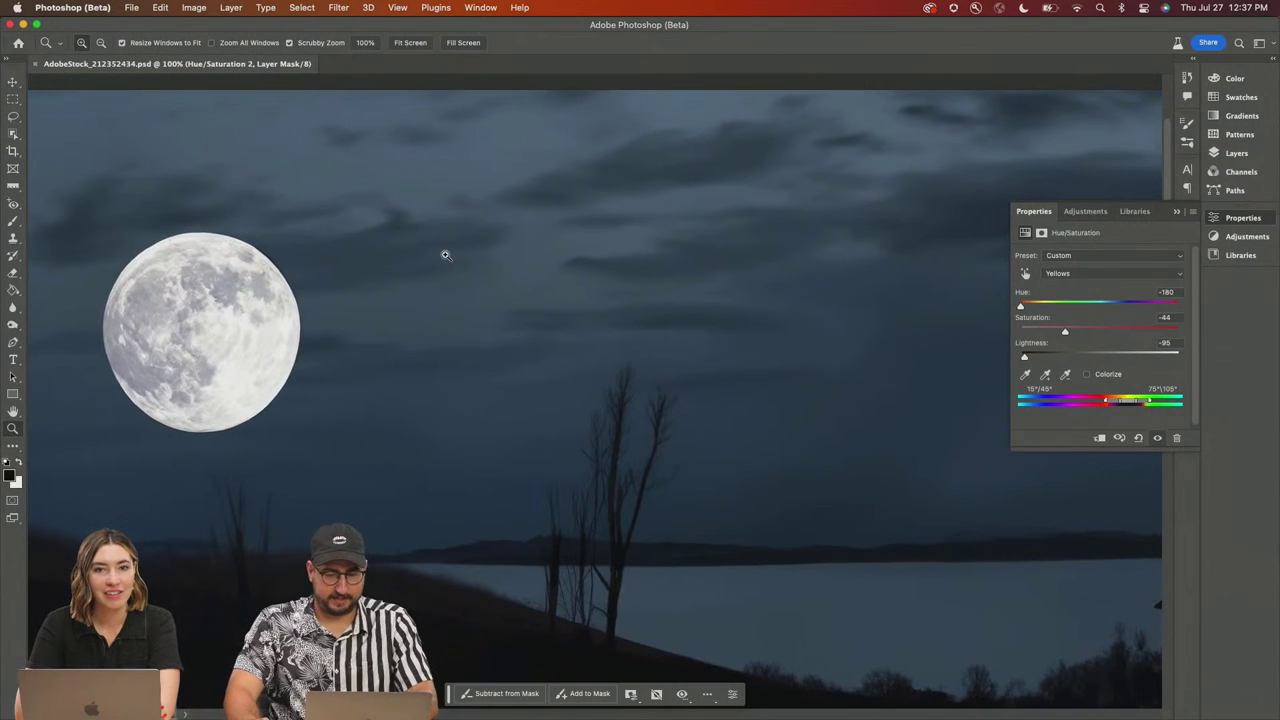
key("l")
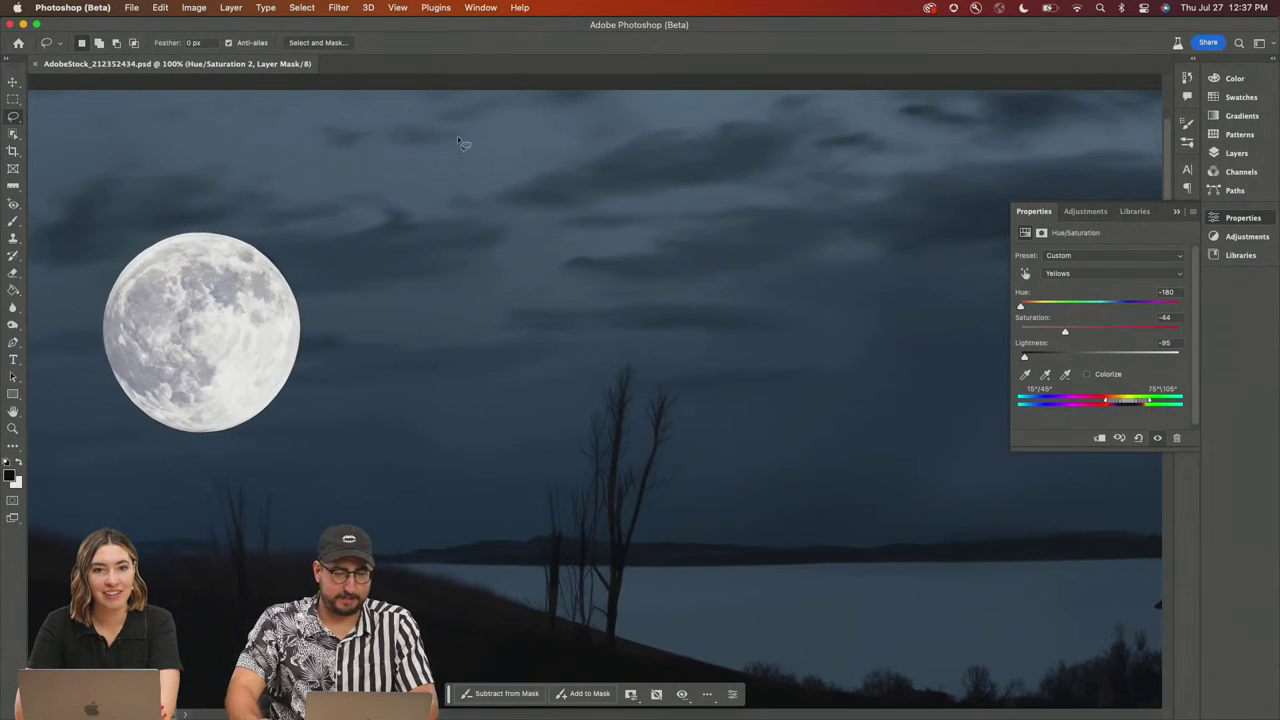
mouse_move(473, 131)
left_mouse_down()
mouse_move(429, 135)
mouse_move(407, 163)
mouse_move(466, 284)
mouse_move(419, 308)
mouse_move(388, 412)
mouse_move(494, 456)
mouse_move(585, 430)
mouse_move(627, 364)
mouse_move(622, 304)
mouse_move(557, 285)
mouse_move(578, 256)
mouse_move(597, 168)
mouse_move(549, 131)
mouse_move(418, 135)
mouse_move(353, 169)
mouse_move(373, 217)
mouse_move(449, 275)
mouse_move(453, 296)
mouse_move(422, 334)
mouse_move(429, 369)
mouse_move(457, 381)
mouse_move(519, 362)
mouse_move(531, 343)
mouse_move(509, 284)
mouse_move(550, 264)
left_mouse_up()
key("super+d")
left_click_drag(603, 147, 490, 127)
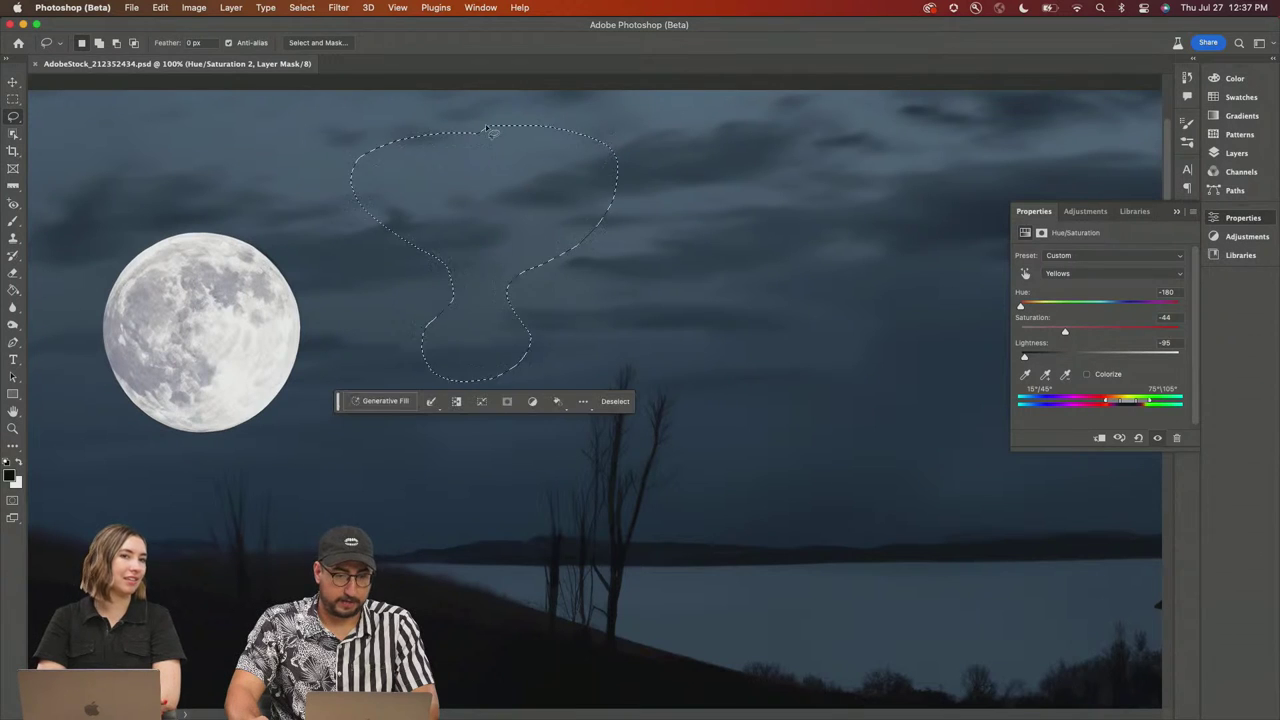
Step: Fill the selected sky area with Generative Fill using the prompt "werewolf with a parachute skydiving"
left_click(385, 400)
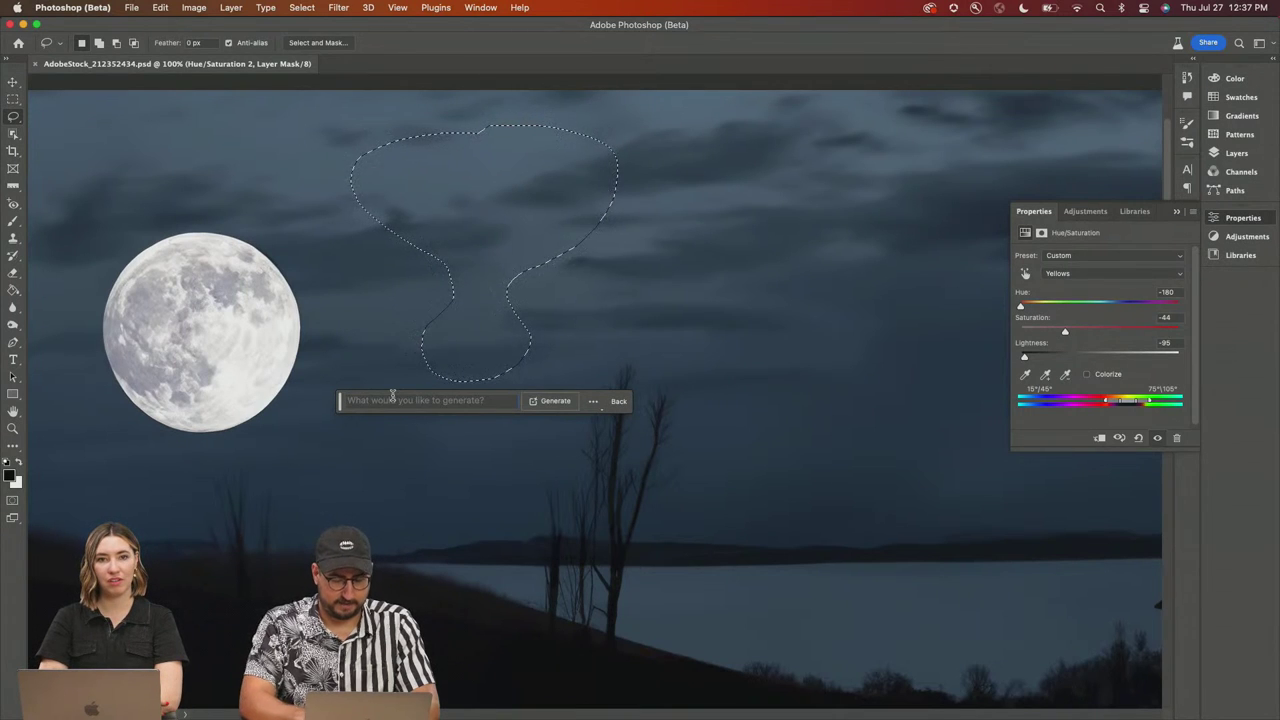
type("wa")
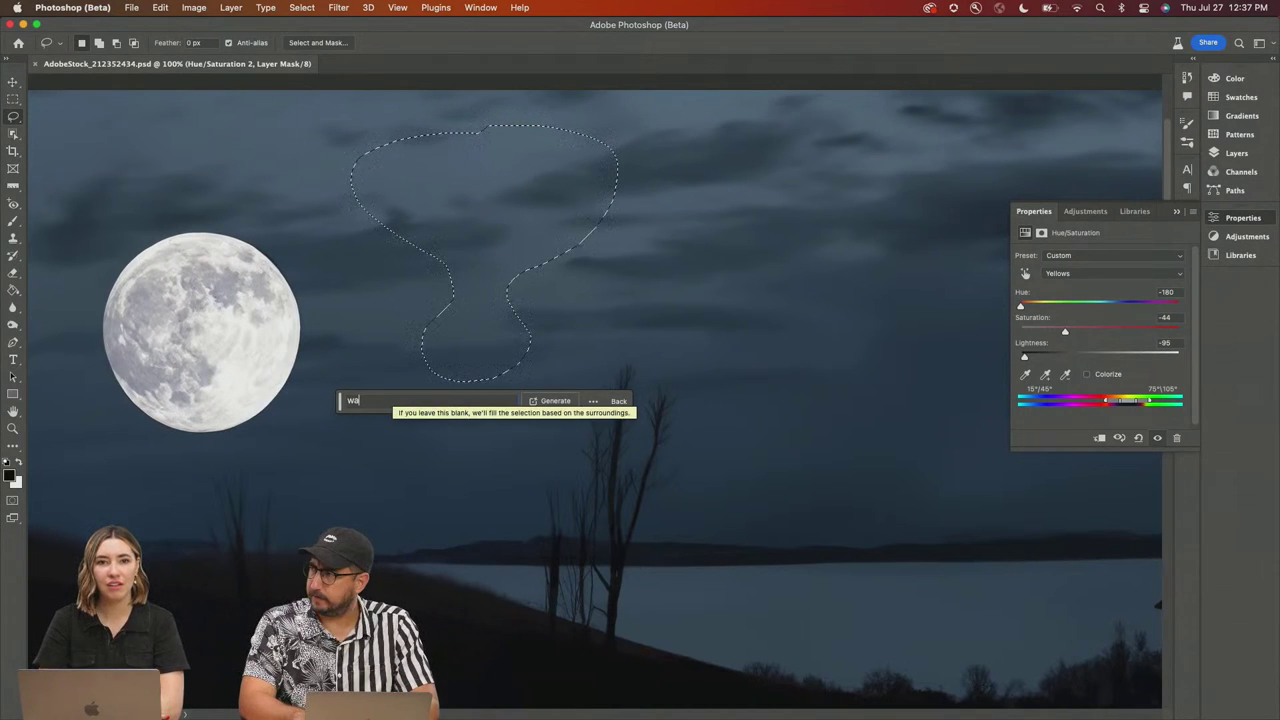
key("BackSpace")
type("earwo")
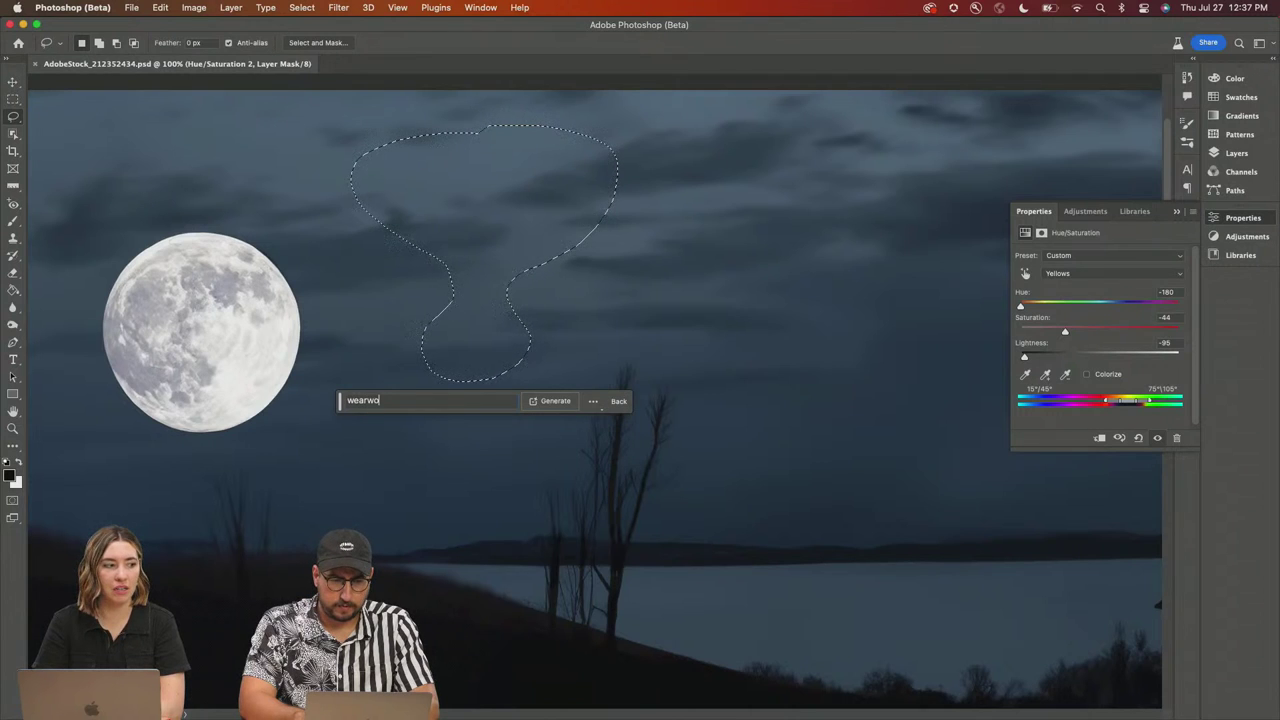
type("l")
key("BackSpace")
key("BackSpace")
key("BackSpace")
key("BackSpace")
key("BackSpace")
type("re")
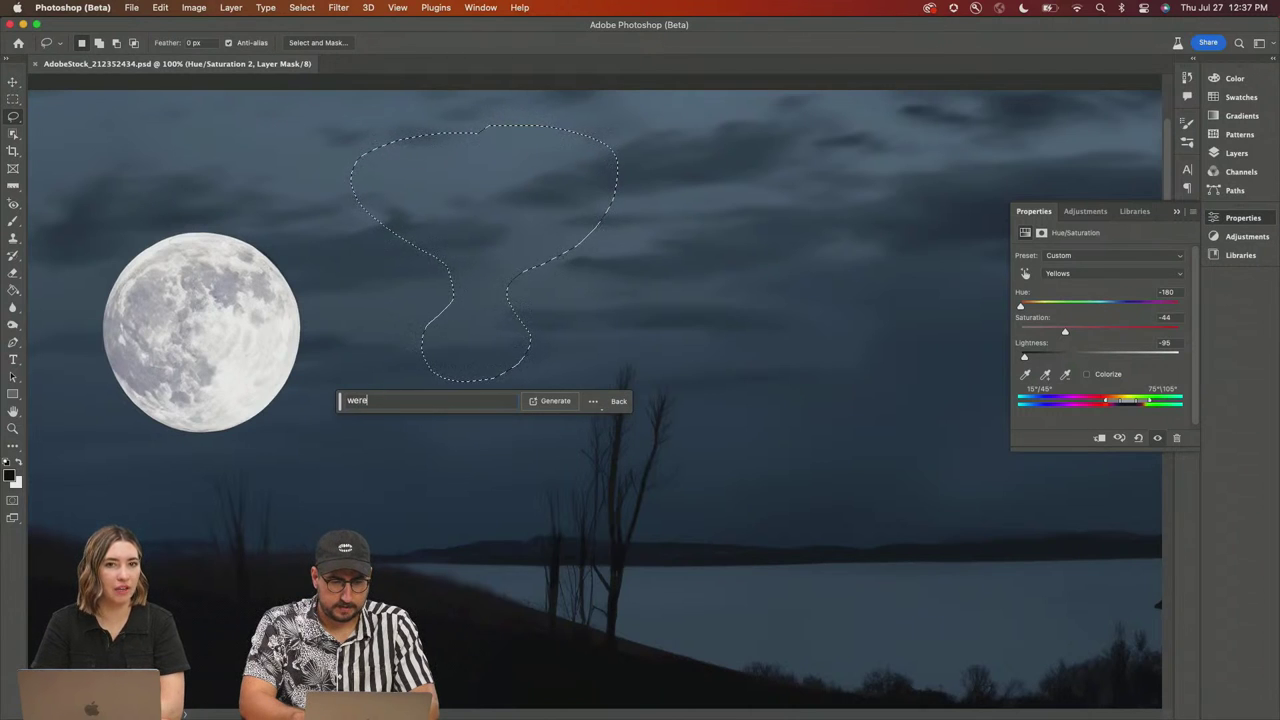
type("wold")
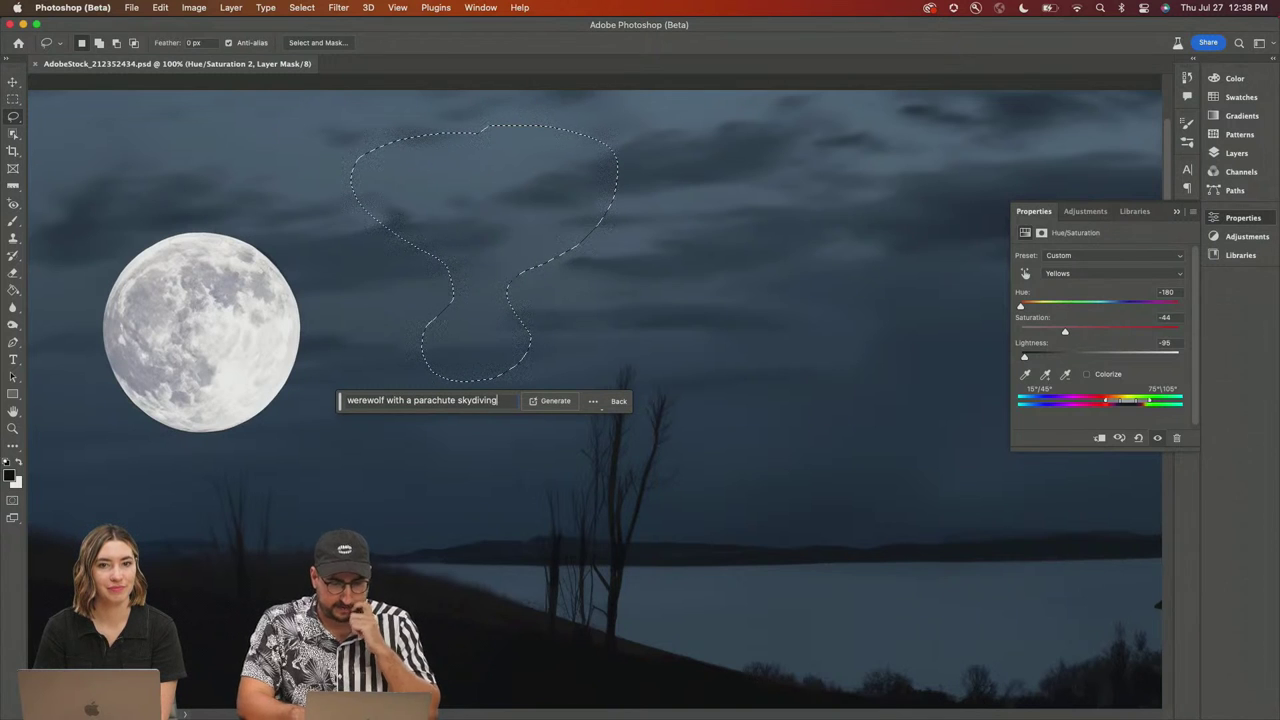
key("Return")
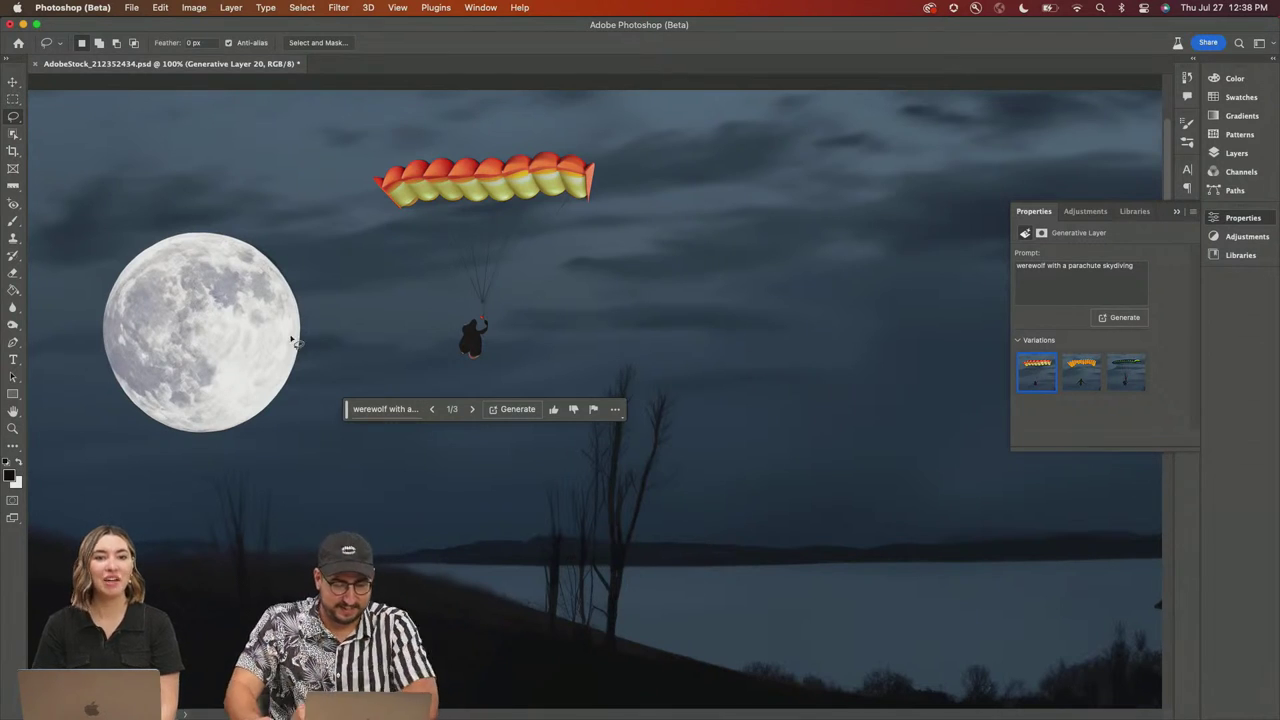
Step: Choose the third parachute variation and save the document
left_click(472, 409)
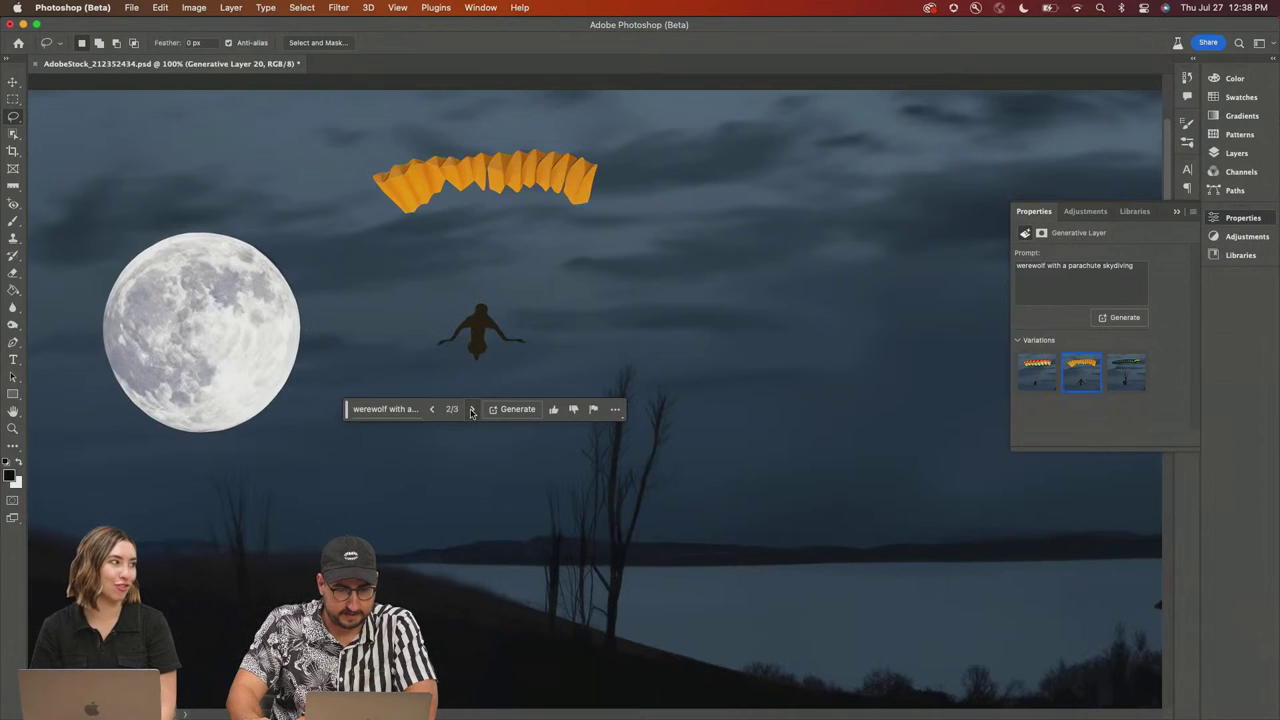
left_click(472, 409)
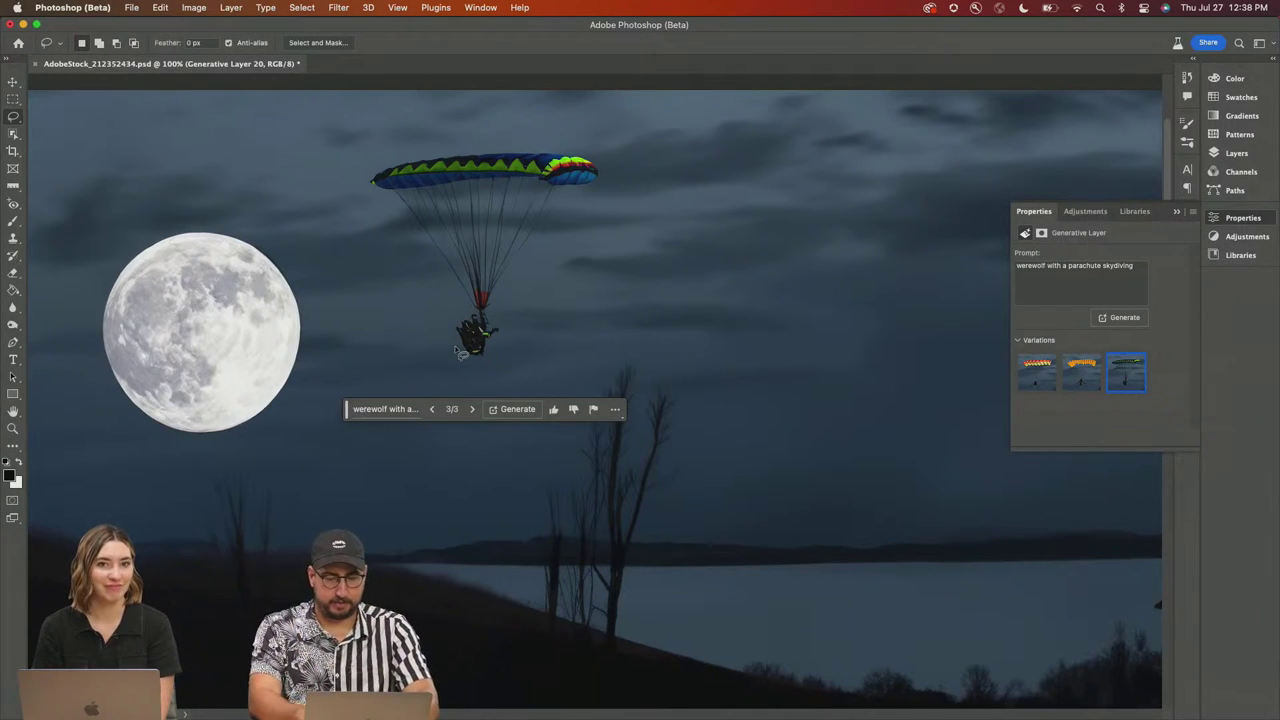
key("super+s")
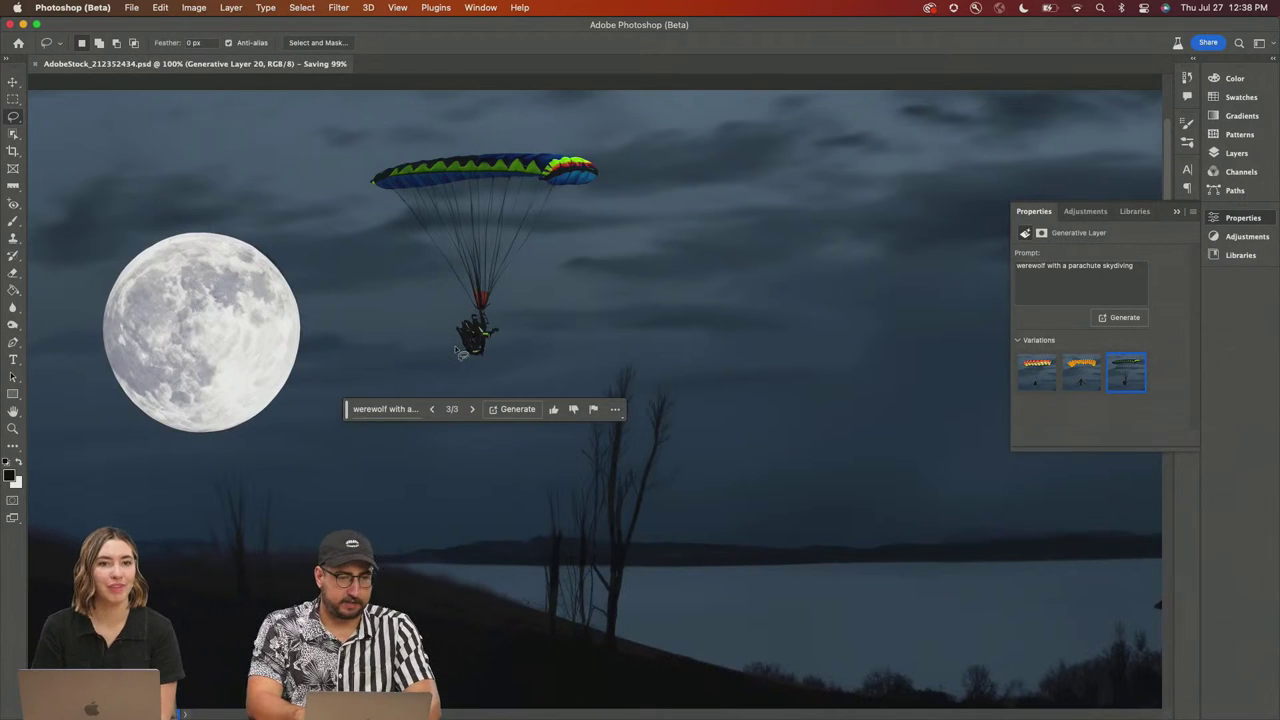
Step: Open the group photo "Screenshot 2023-07-21 at 12.51.06 PM.png" from the Documents folder
key("super+o")
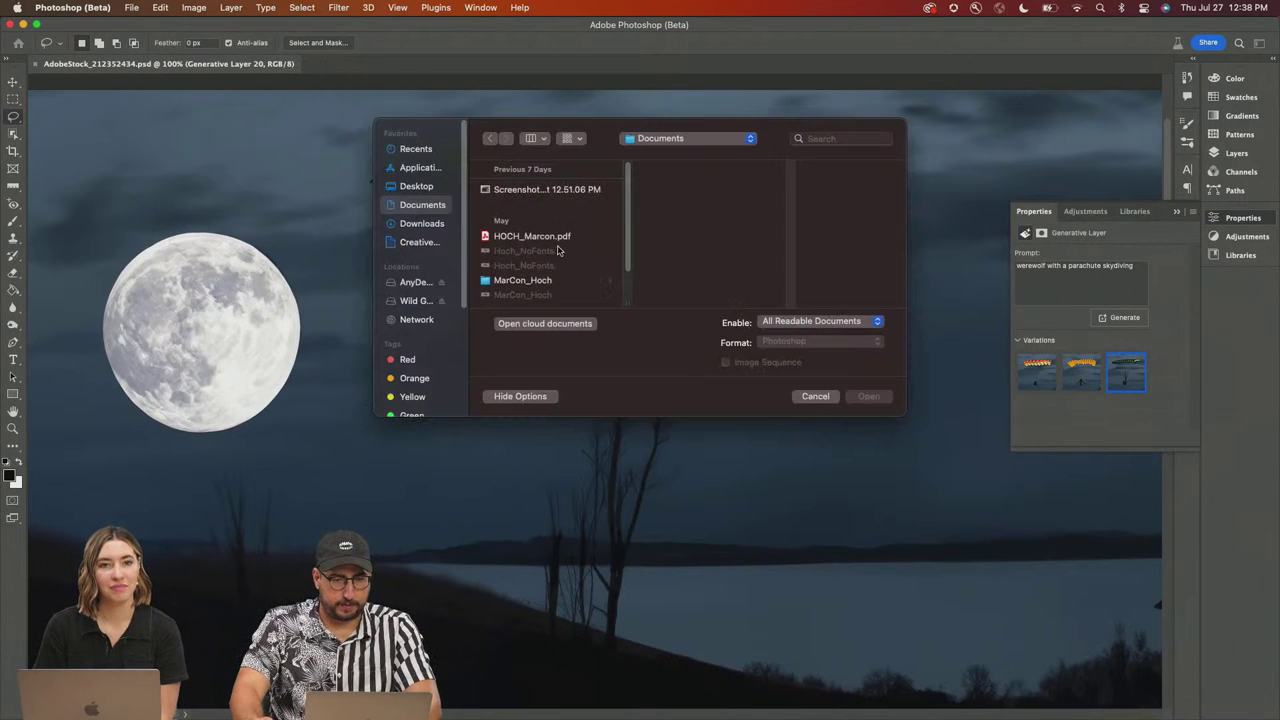
left_click(538, 190)
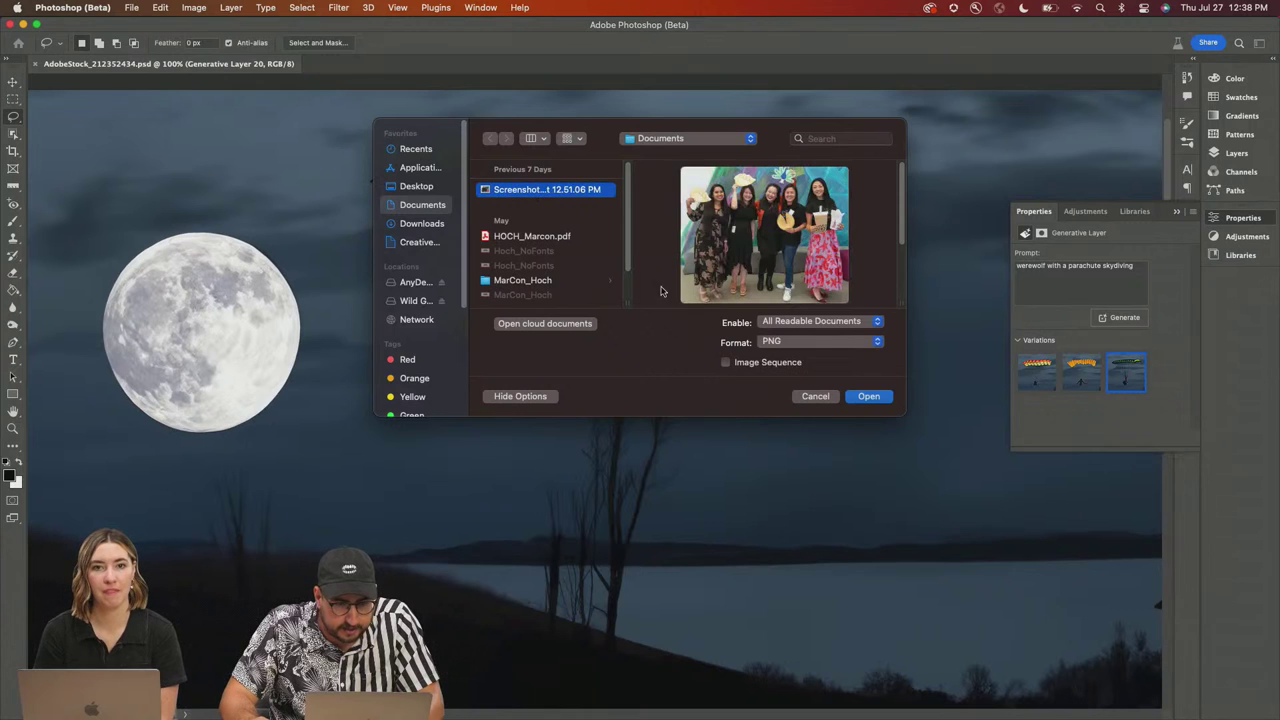
left_click(878, 397)
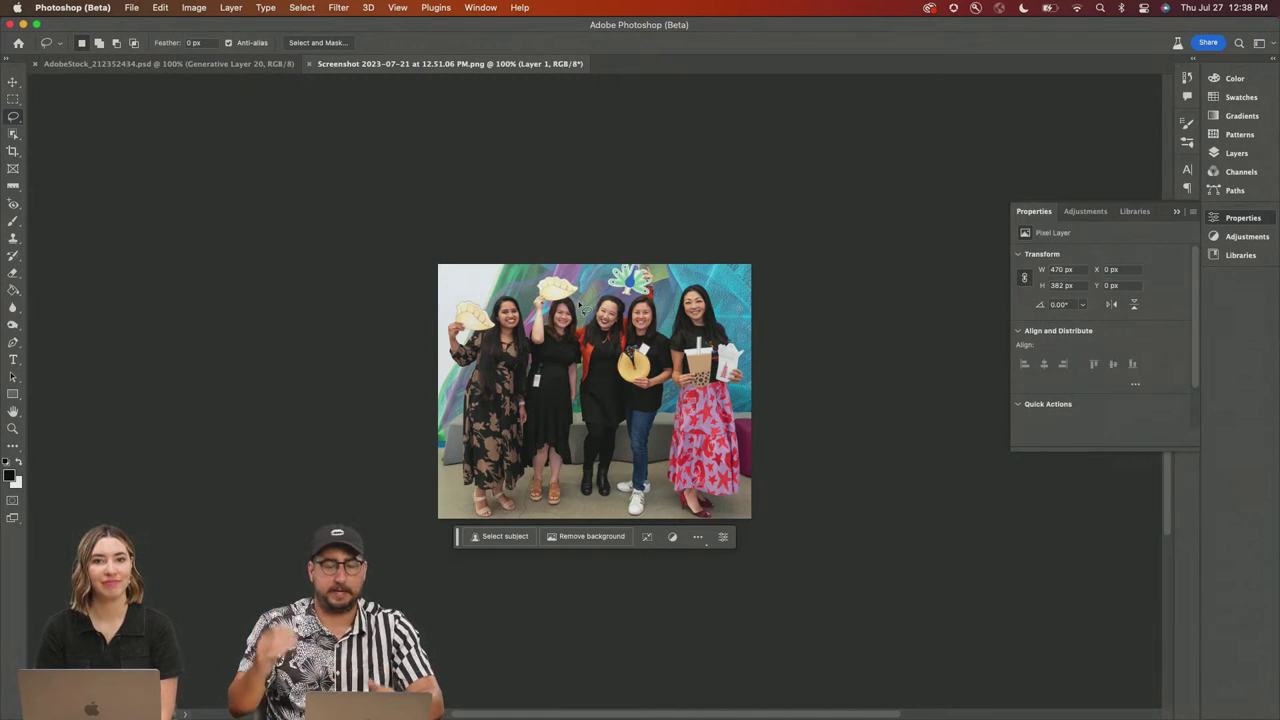
Step: Extend the group photo's canvas equally above and below with Generative Expand without a prompt, and choose the third variation
key("c")
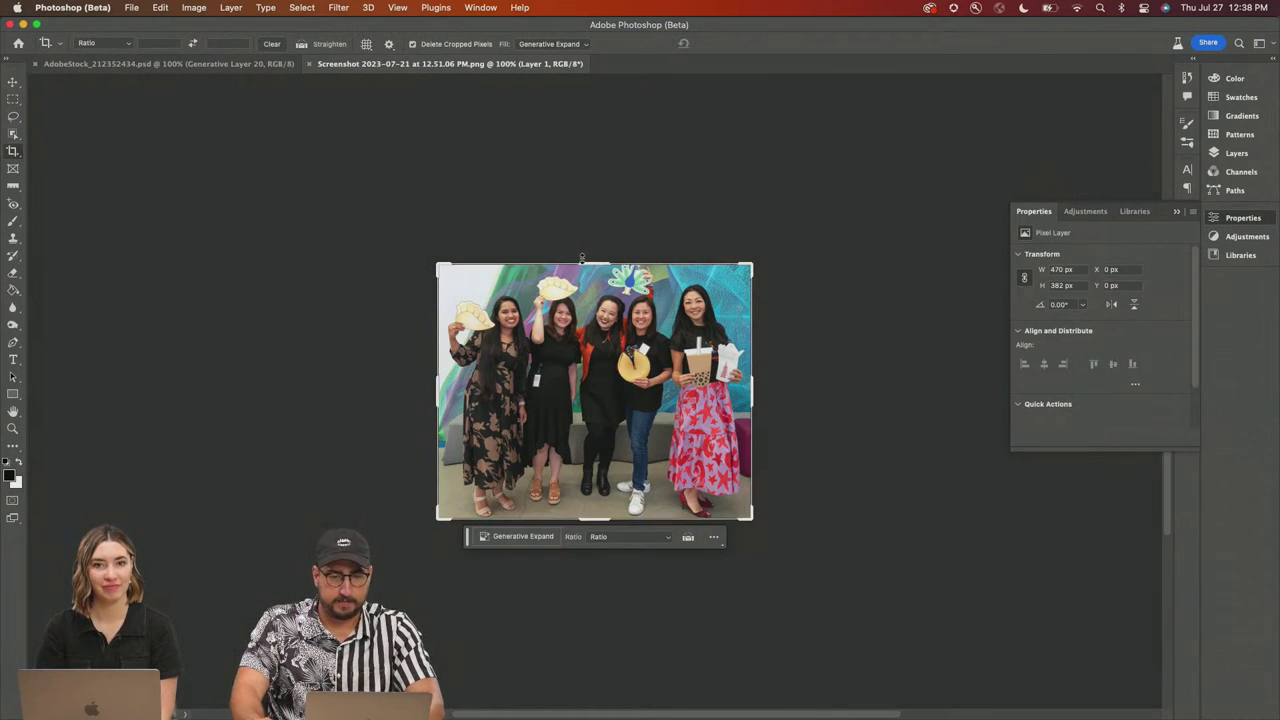
left_click_drag(585, 253, 590, 111)
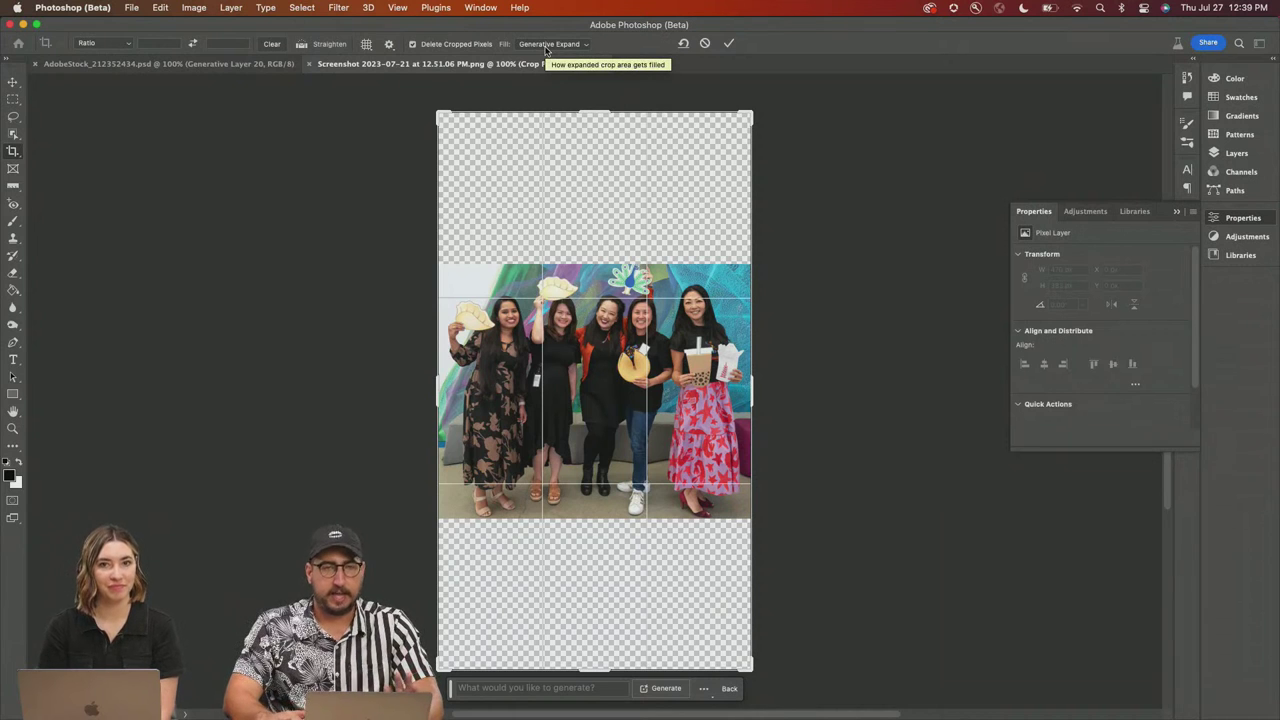
key("Return")
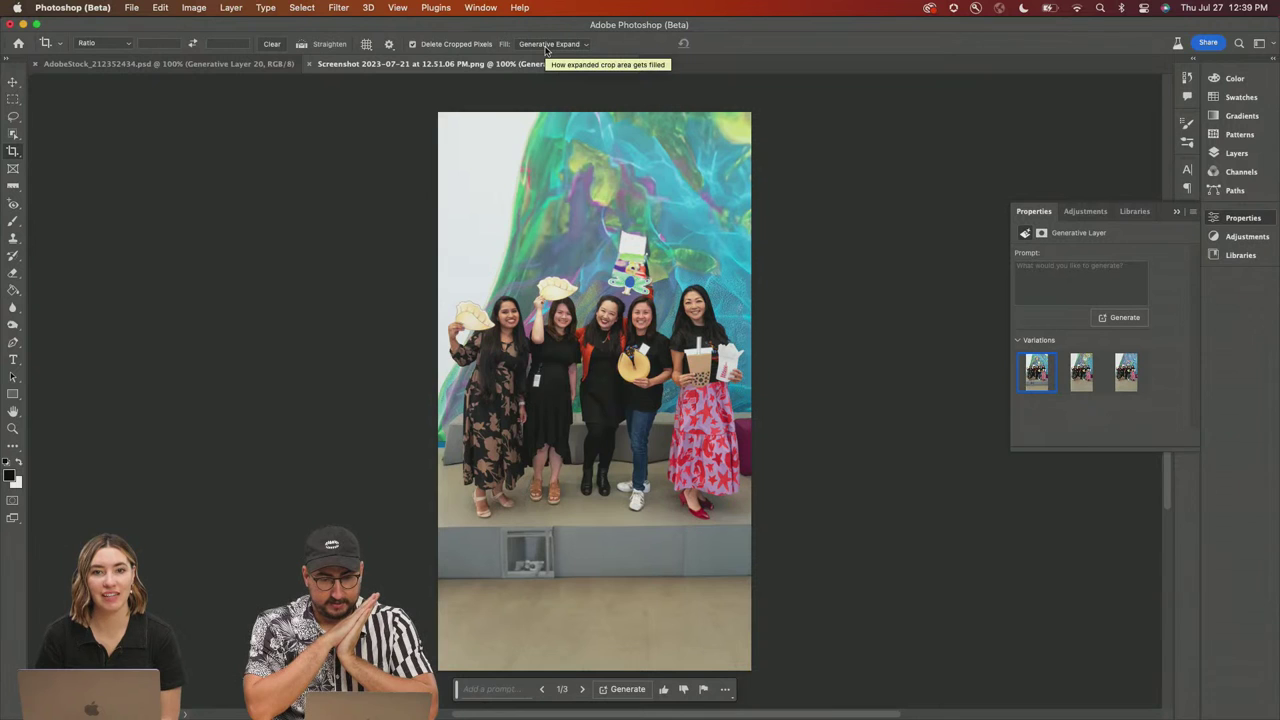
left_click(1086, 388)
left_click(1120, 386)
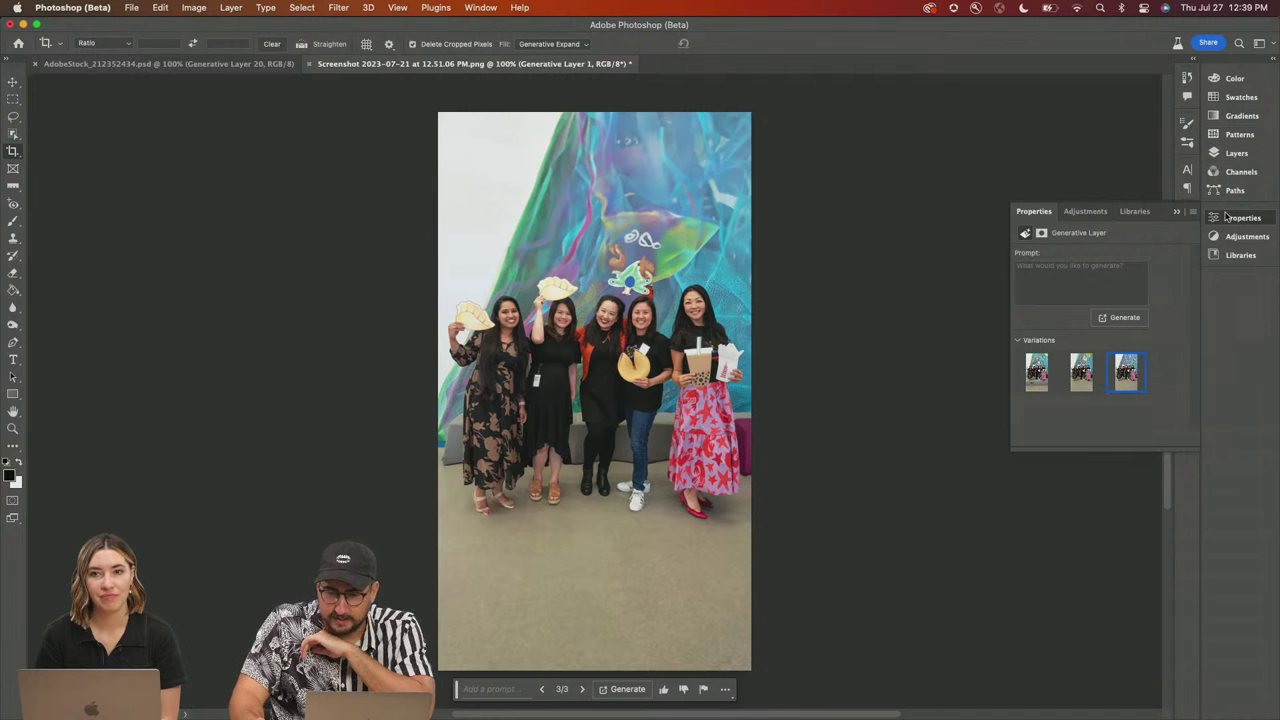
Step: Toggle the generative layer's visibility in the layer list to compare the original photo with the expanded version
left_click(1237, 153)
left_click(1053, 157)
left_click(1053, 157)
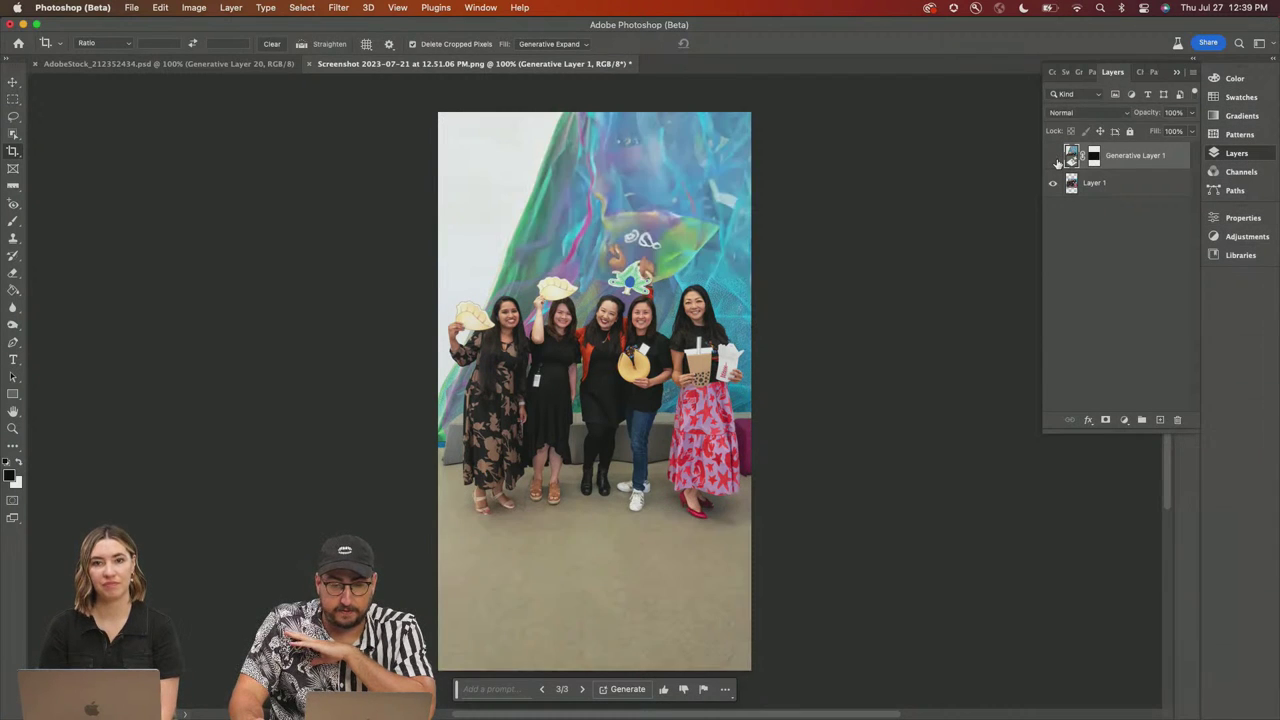
left_click(1053, 157)
left_click(1053, 157)
left_click(1053, 157)
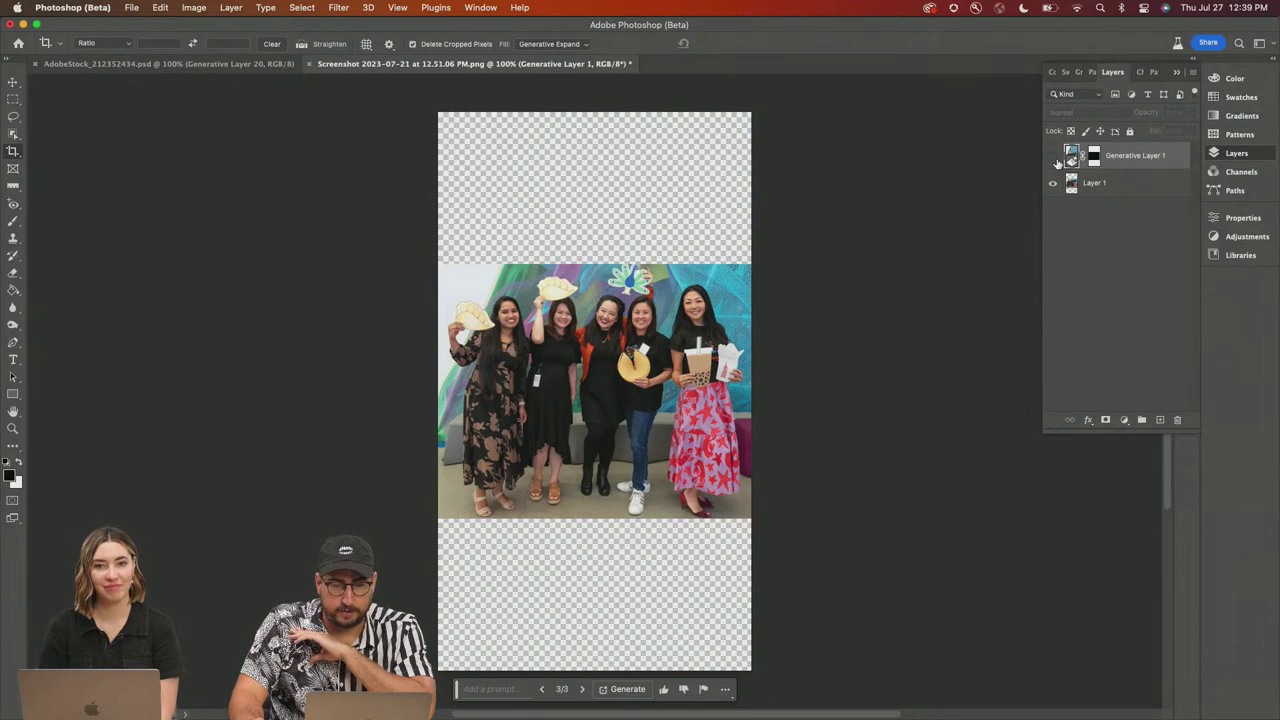
left_click(1053, 157)
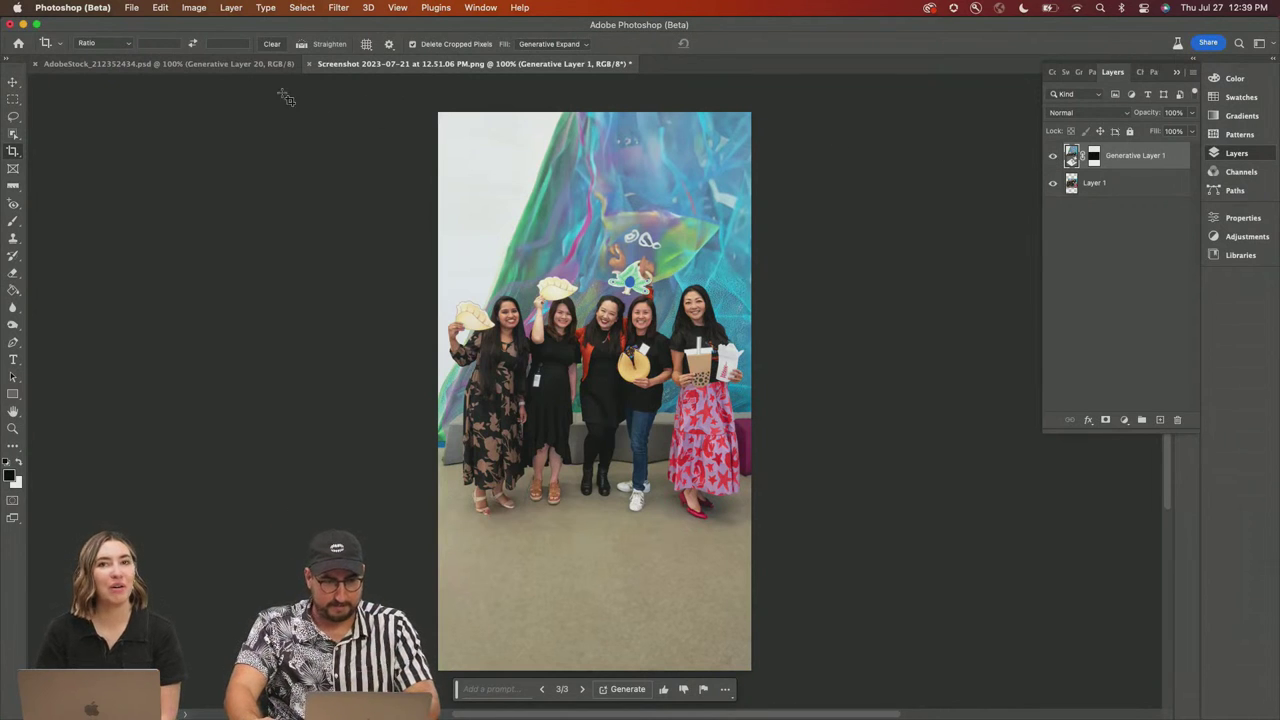
Step: Return to the AdobeStock_212352434.psd panorama and bring the castle and moon into view
left_click(240, 68)
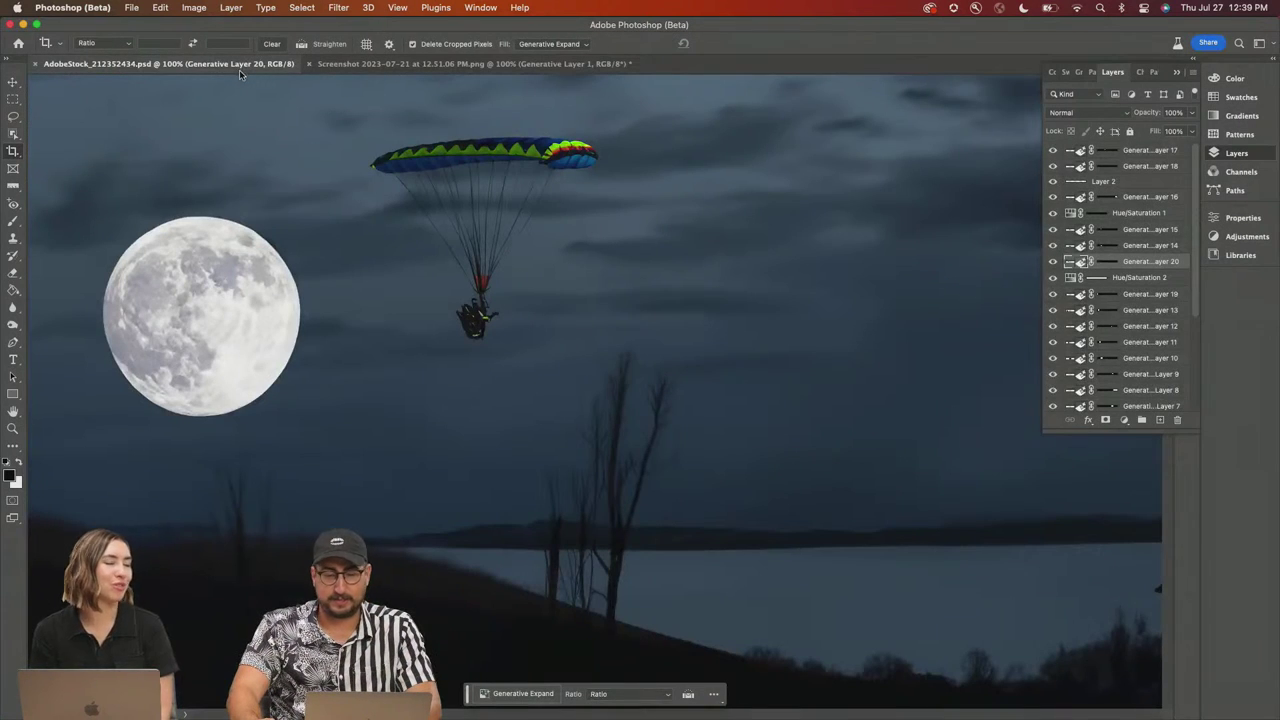
scroll(444, 396, "left", 5)
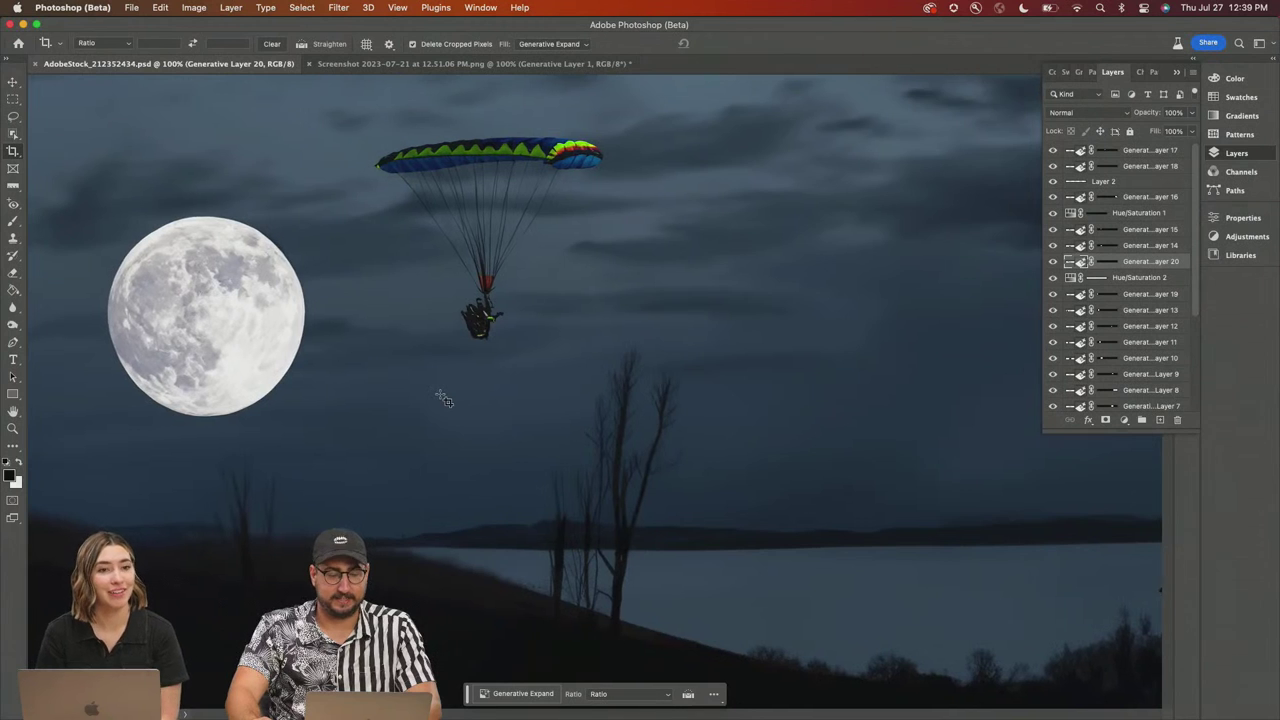
scroll(444, 398, "left", 10)
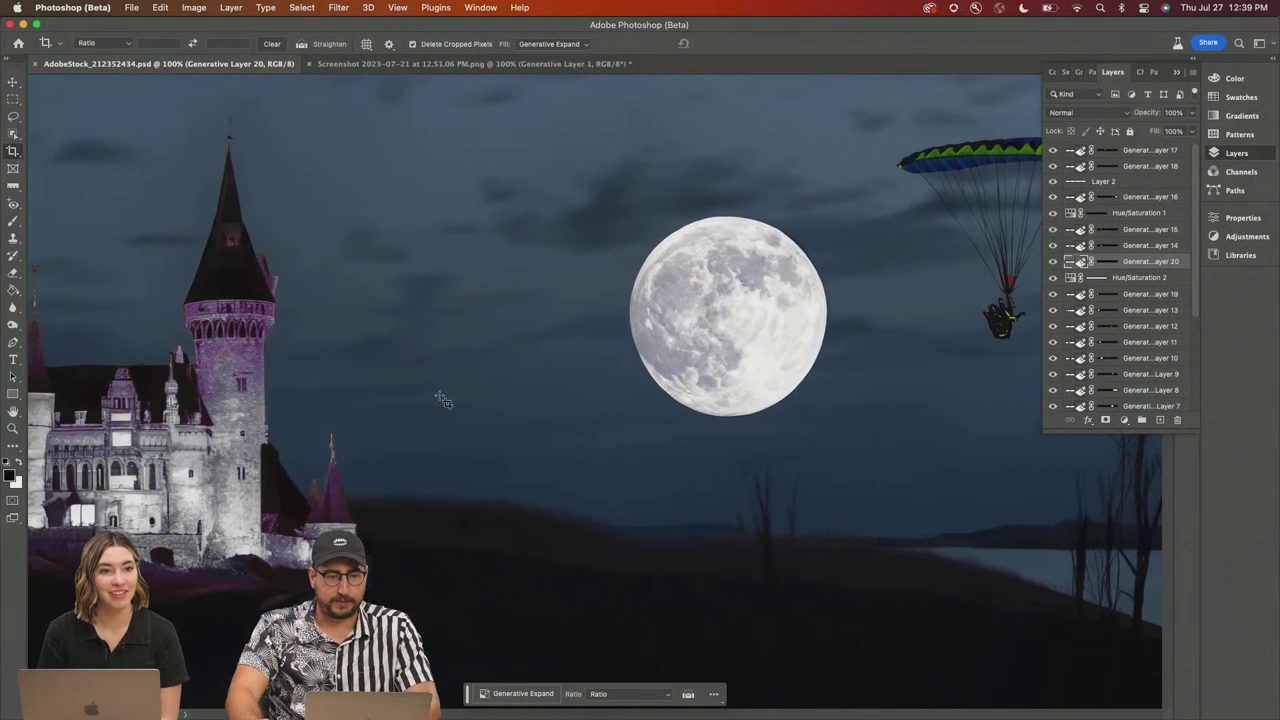
Step: Lasso an oval area of sky between the castle and the moon and generatively fill it with the prompt "a flock of bats"
key("super+minus")
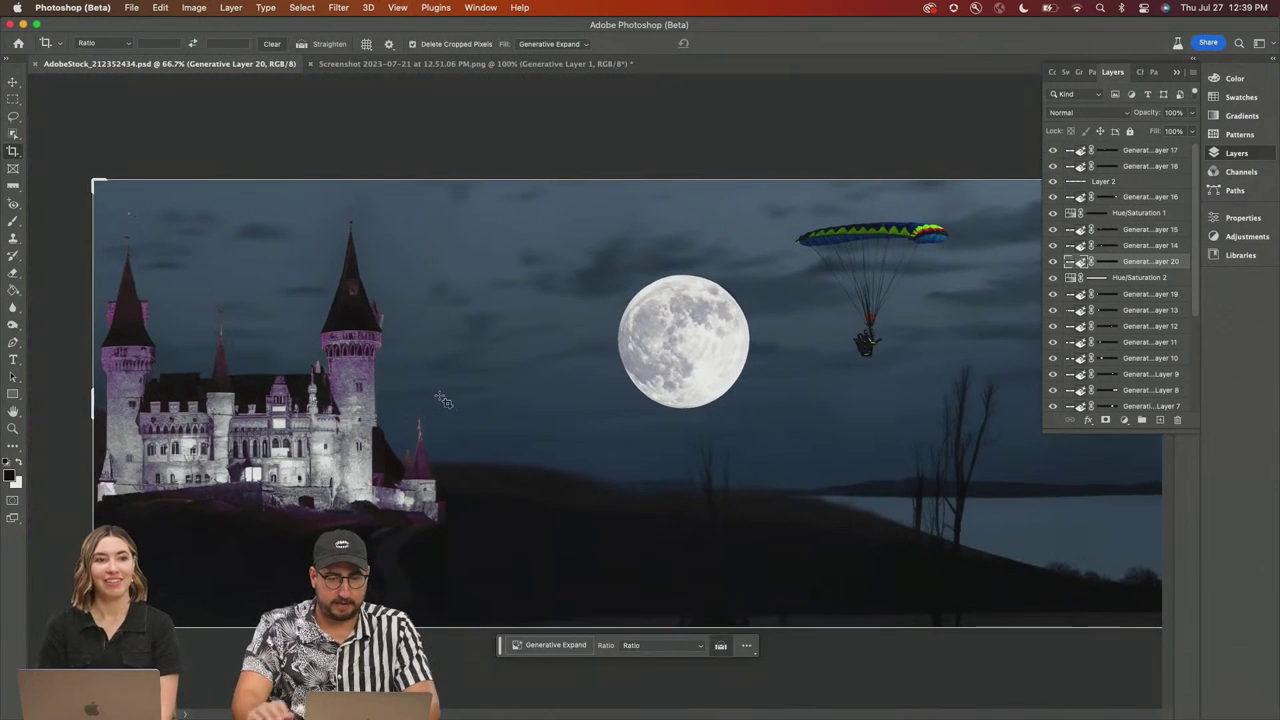
key("l")
mouse_move(565, 307)
left_mouse_down()
mouse_move(411, 381)
mouse_move(585, 430)
mouse_move(631, 353)
left_mouse_up()
left_click(413, 458)
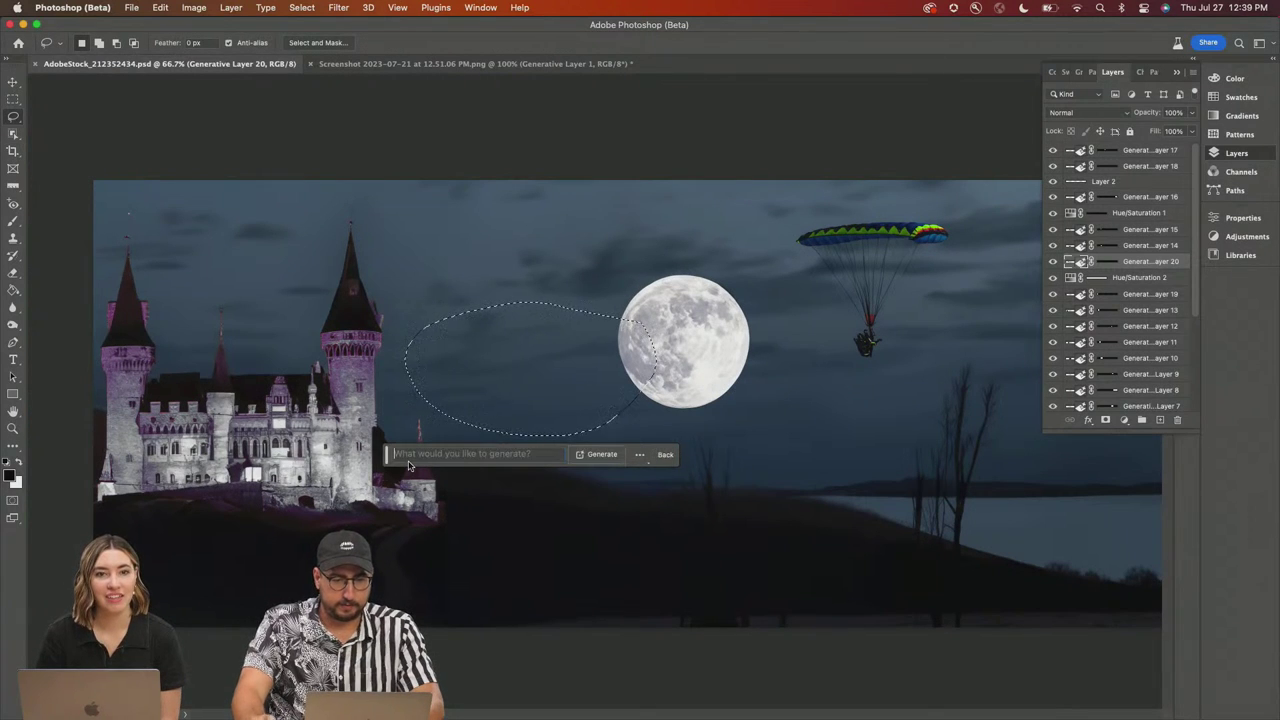
type("a flock")
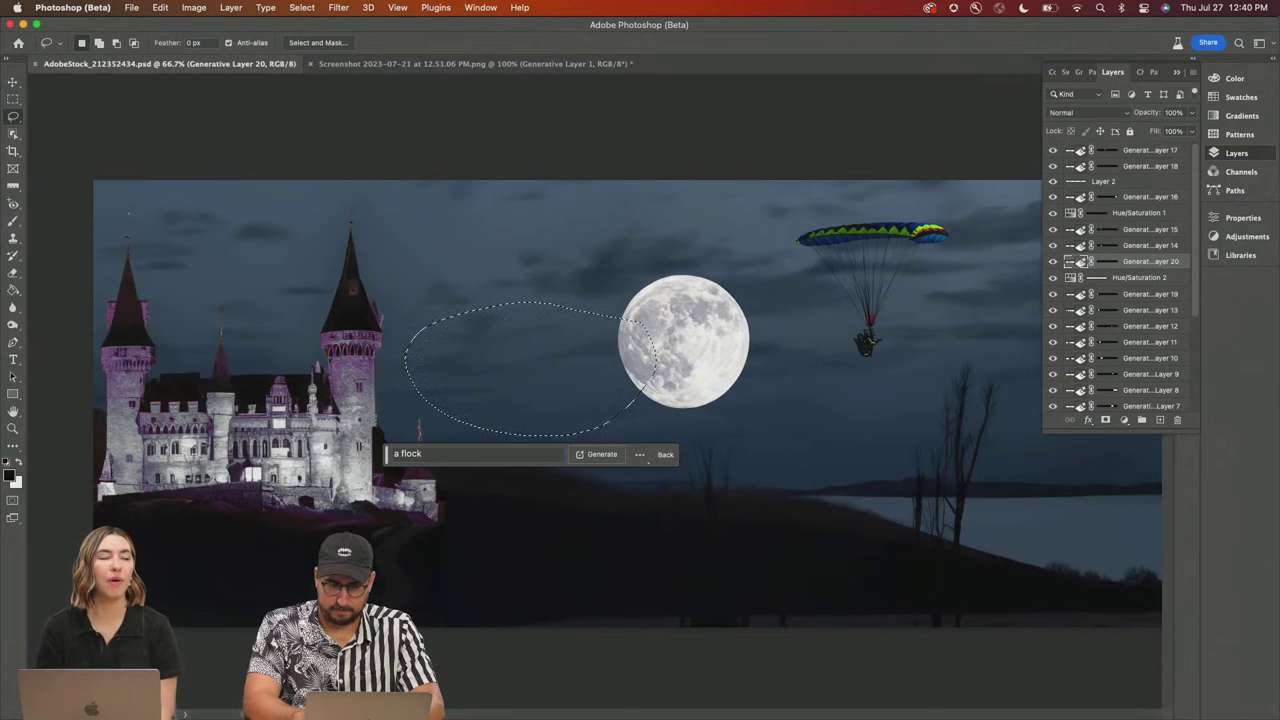
type(" of bats")
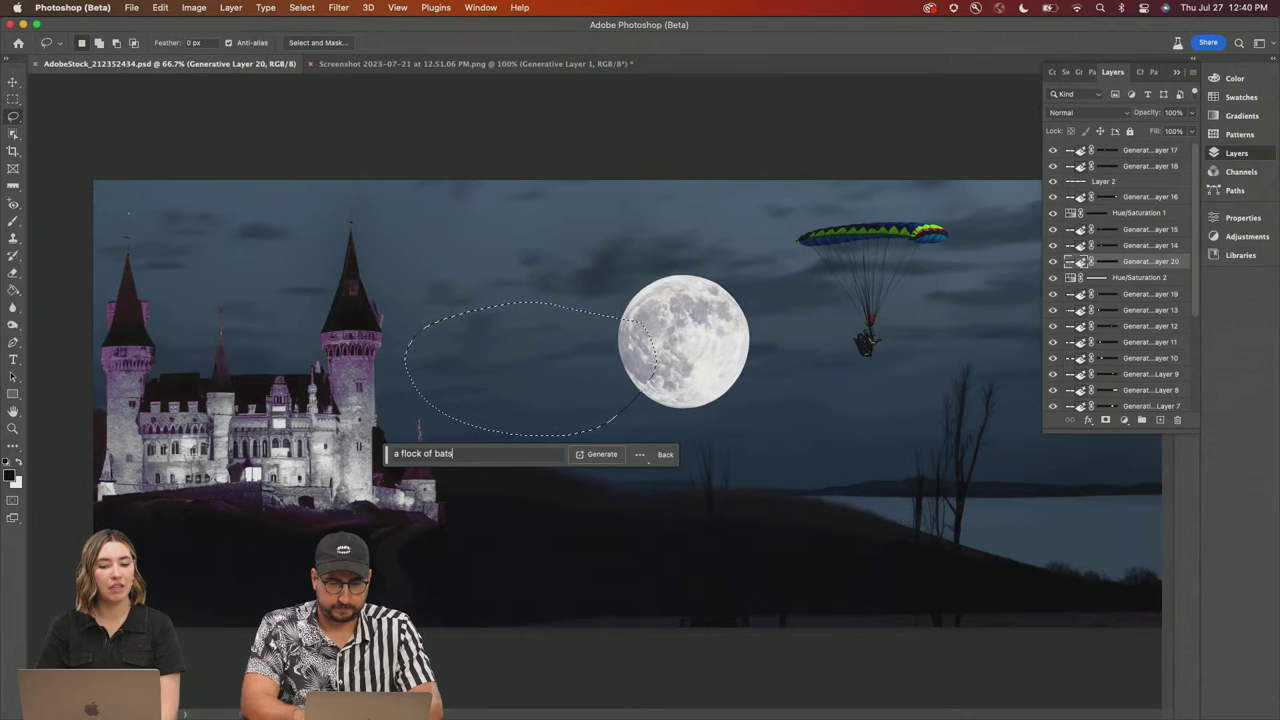
key("Return")
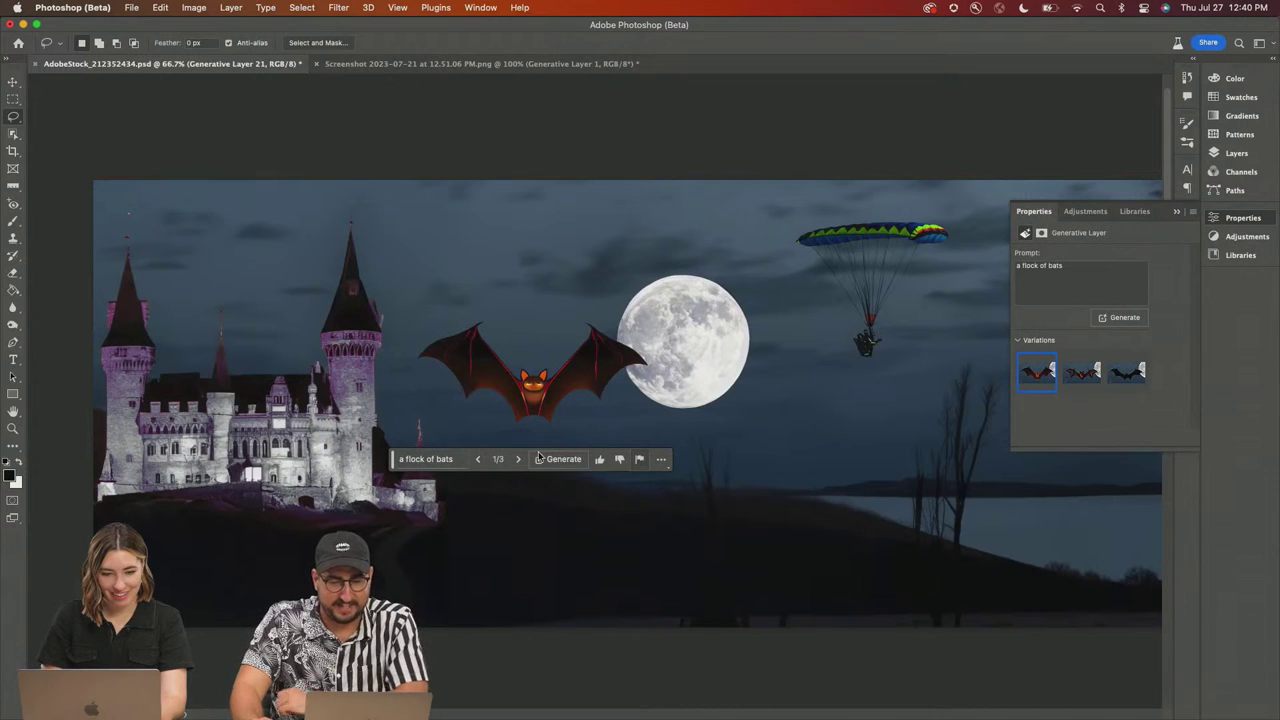
Step: Regenerate the bat layer with the prompt "colony of bats"
left_click(450, 460)
type("dolony of ba")
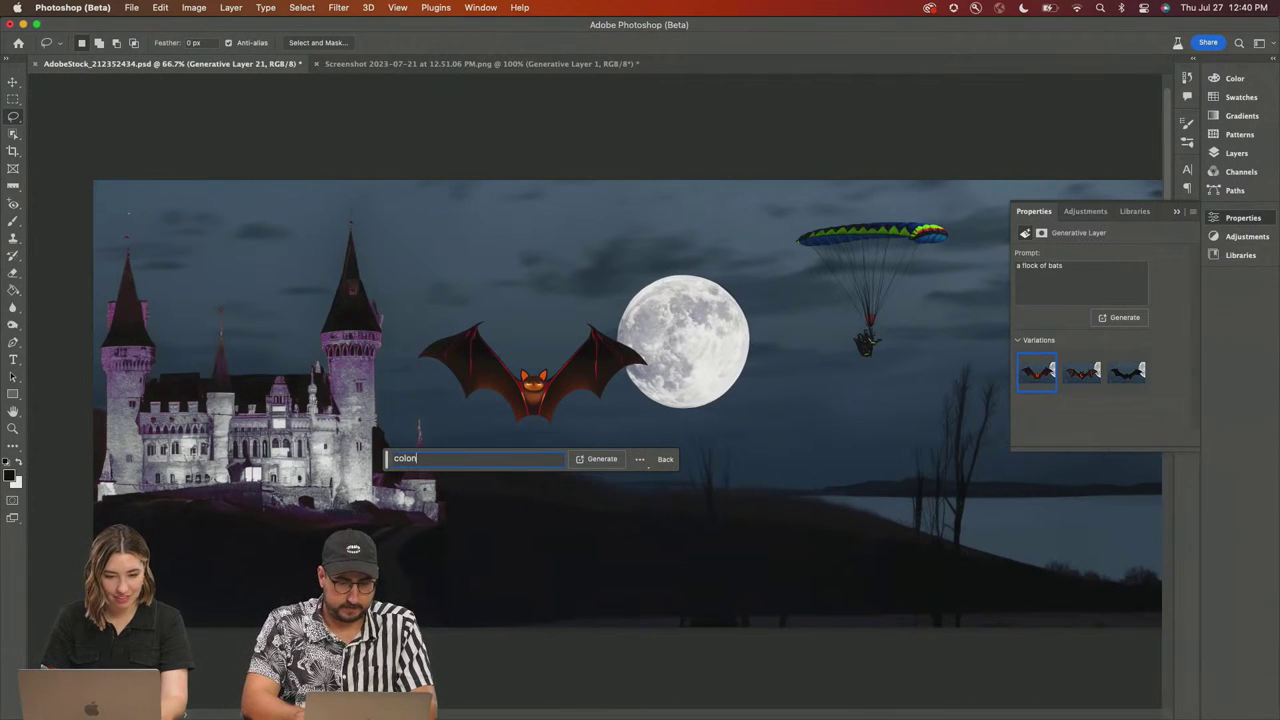
type("ts")
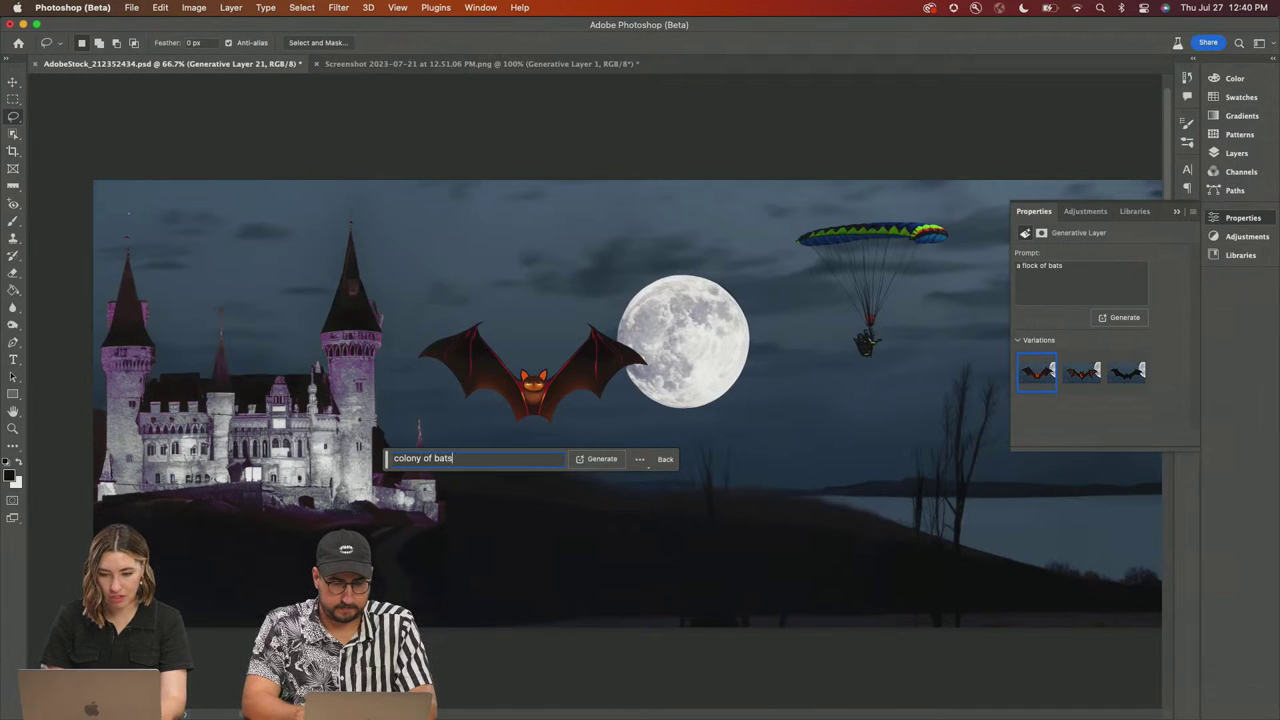
key("Return")
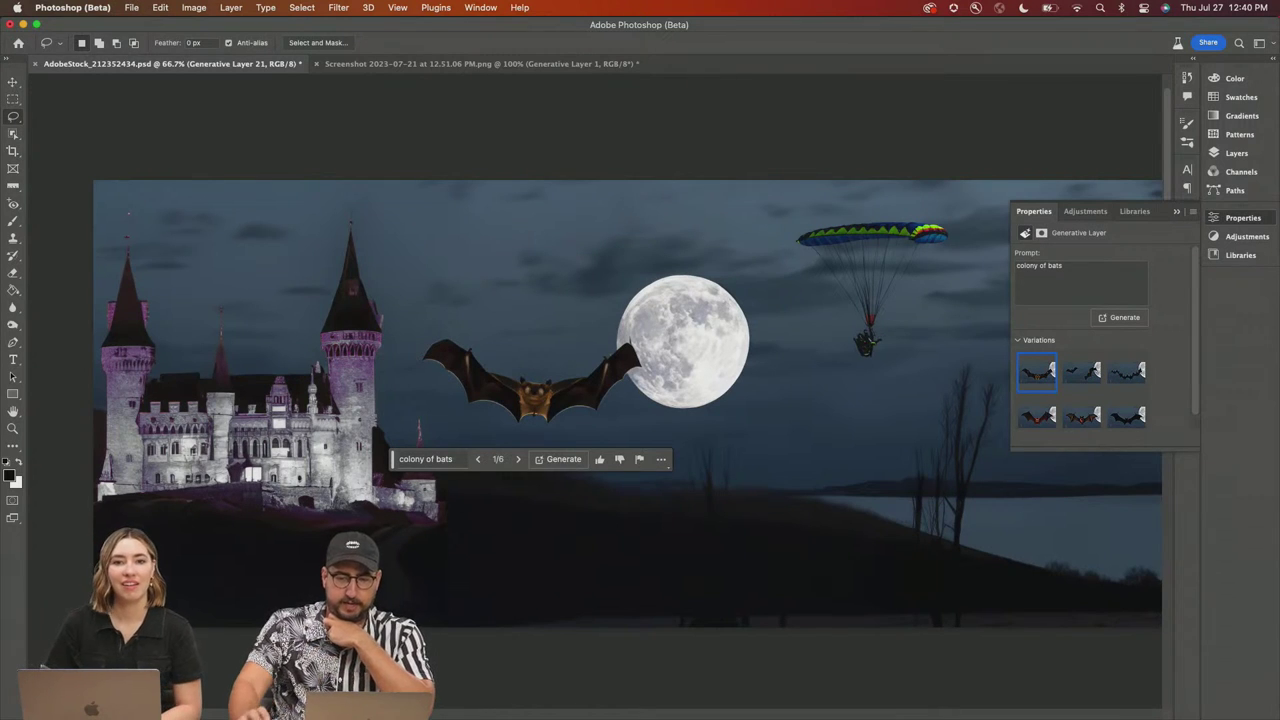
Step: Compare the new bat variations, choose the first one with a single large brown bat, and save the panorama
left_click(1082, 374)
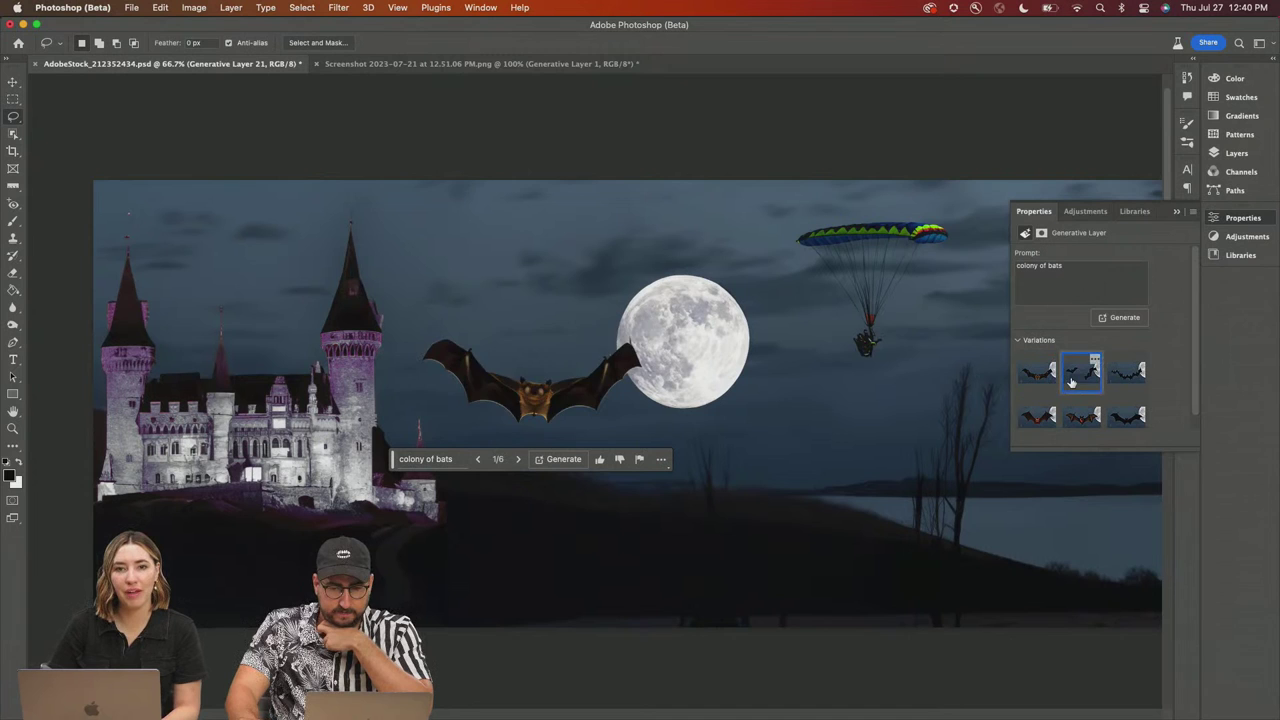
left_click(1124, 380)
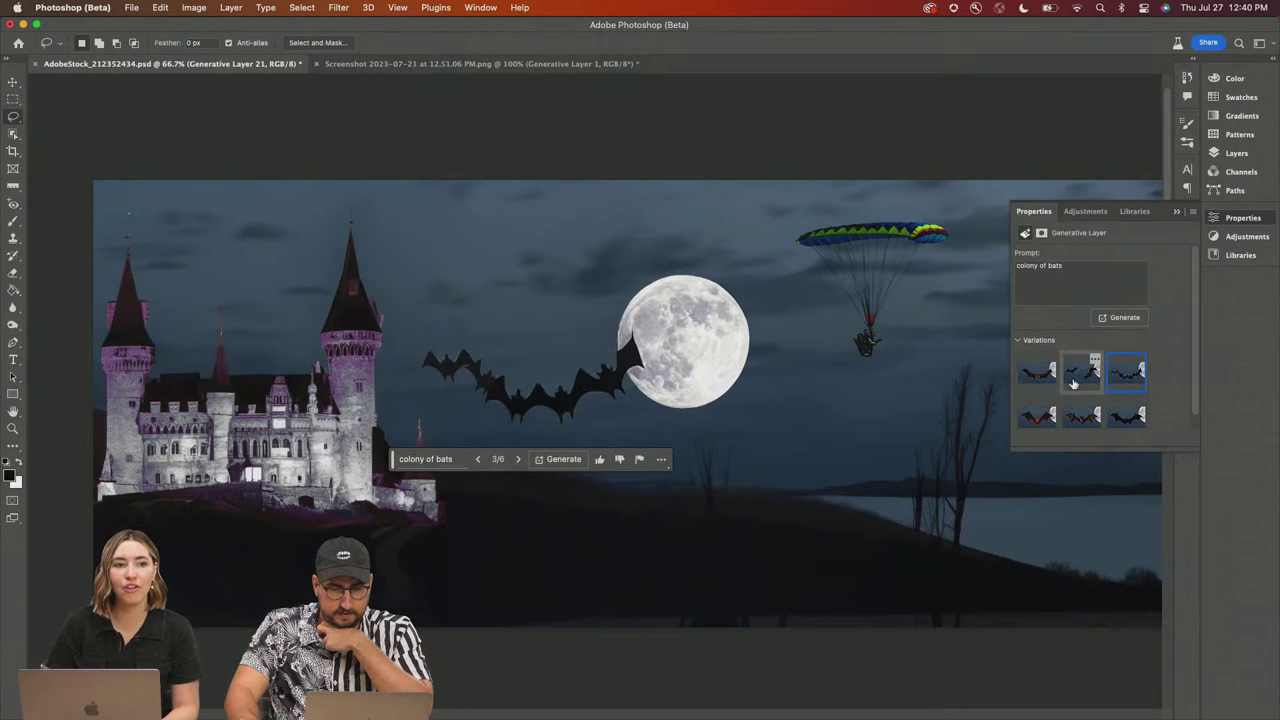
left_click(1075, 383)
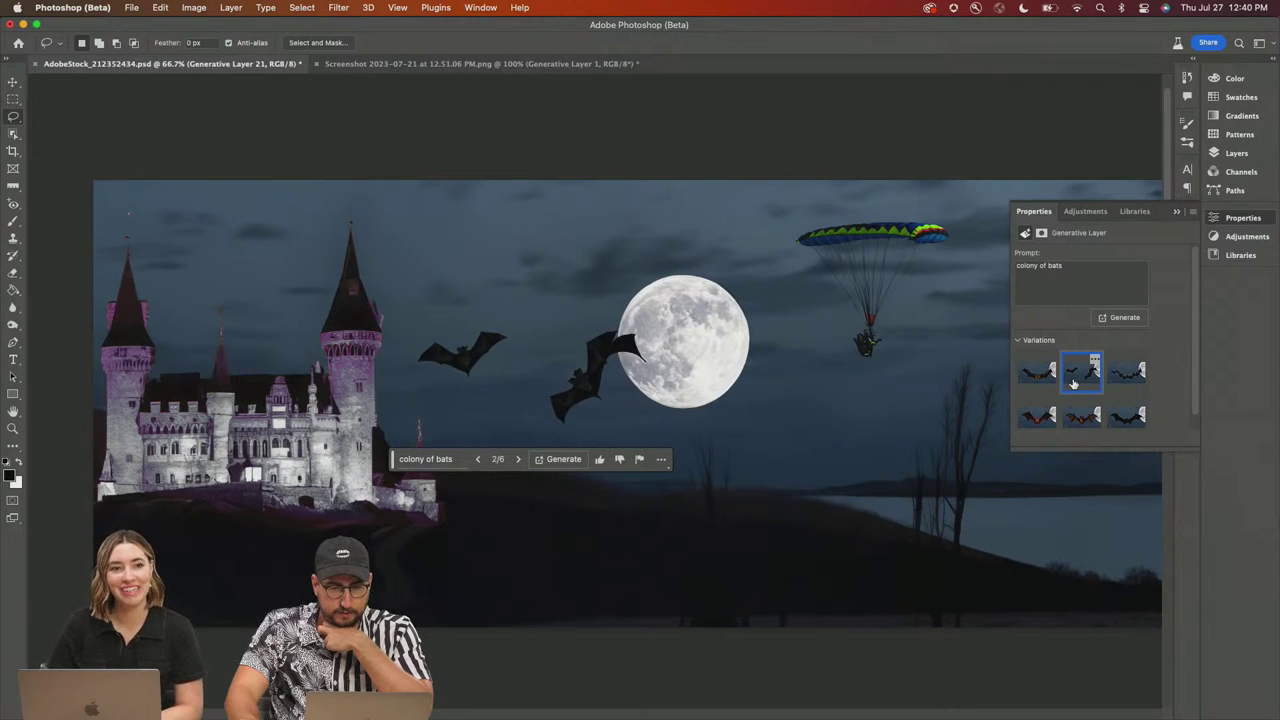
left_click(1037, 372)
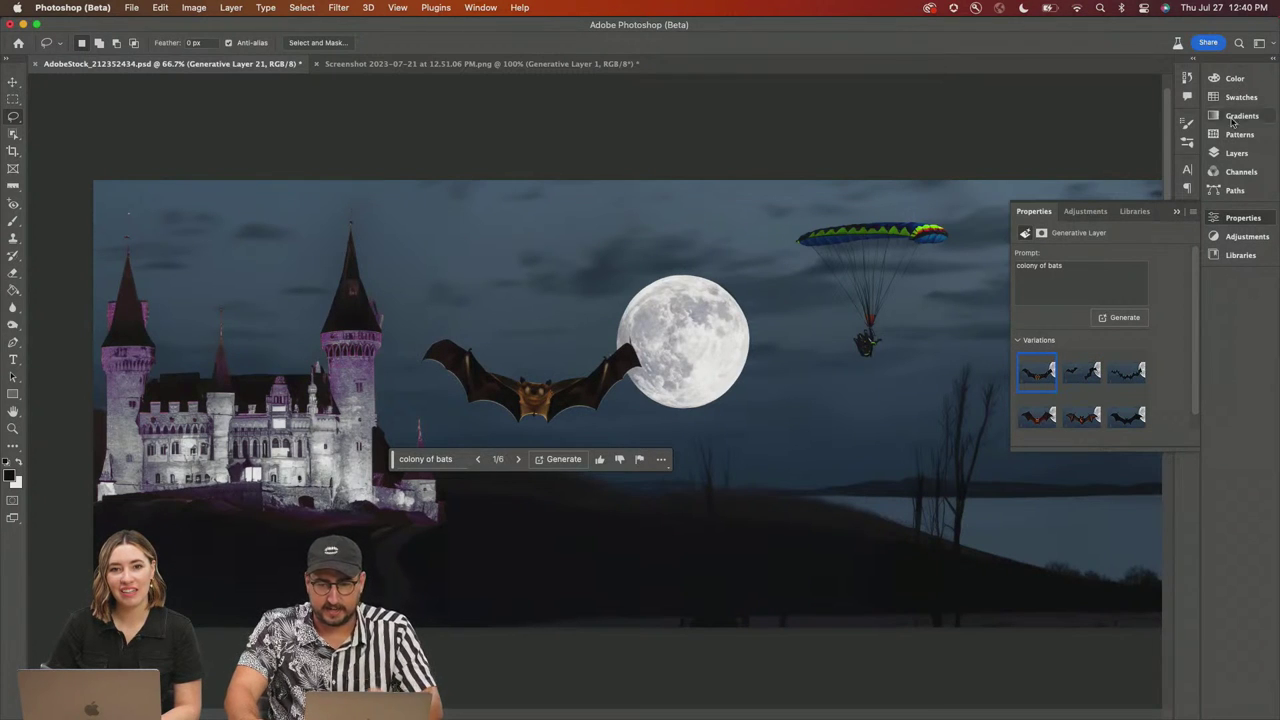
left_click_drag(126, 367, 604, 348)
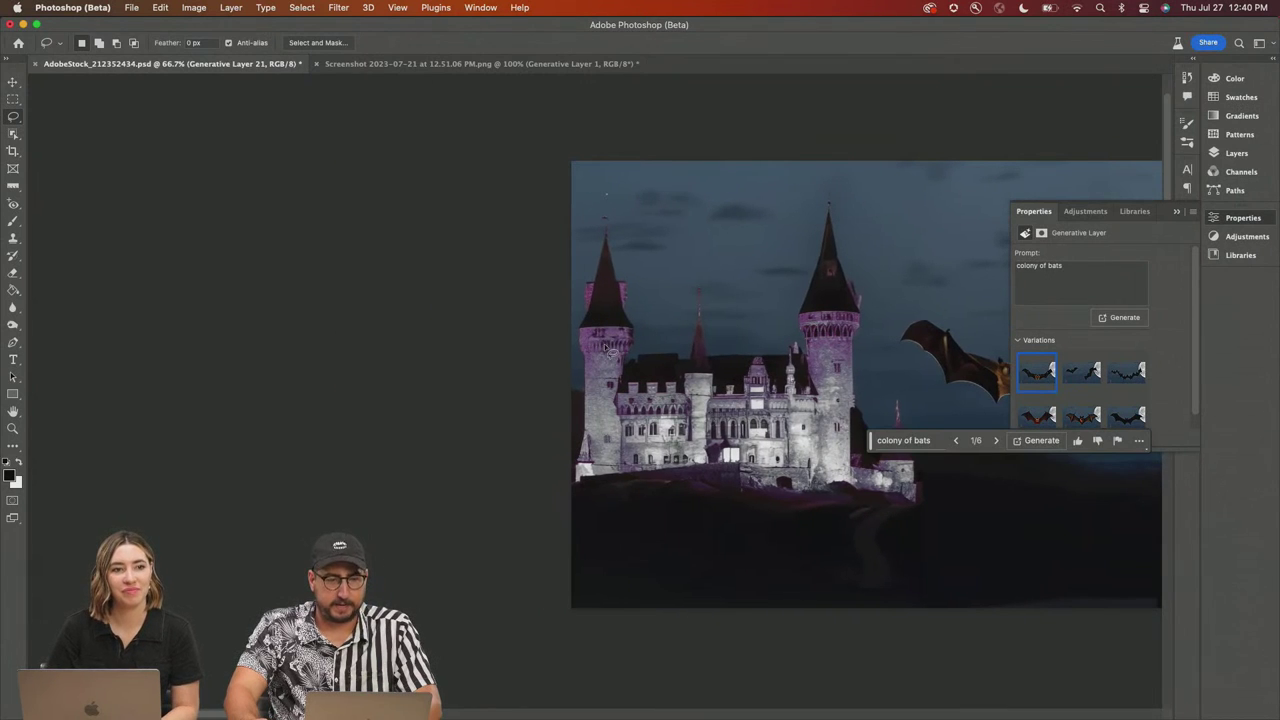
key("super+s")
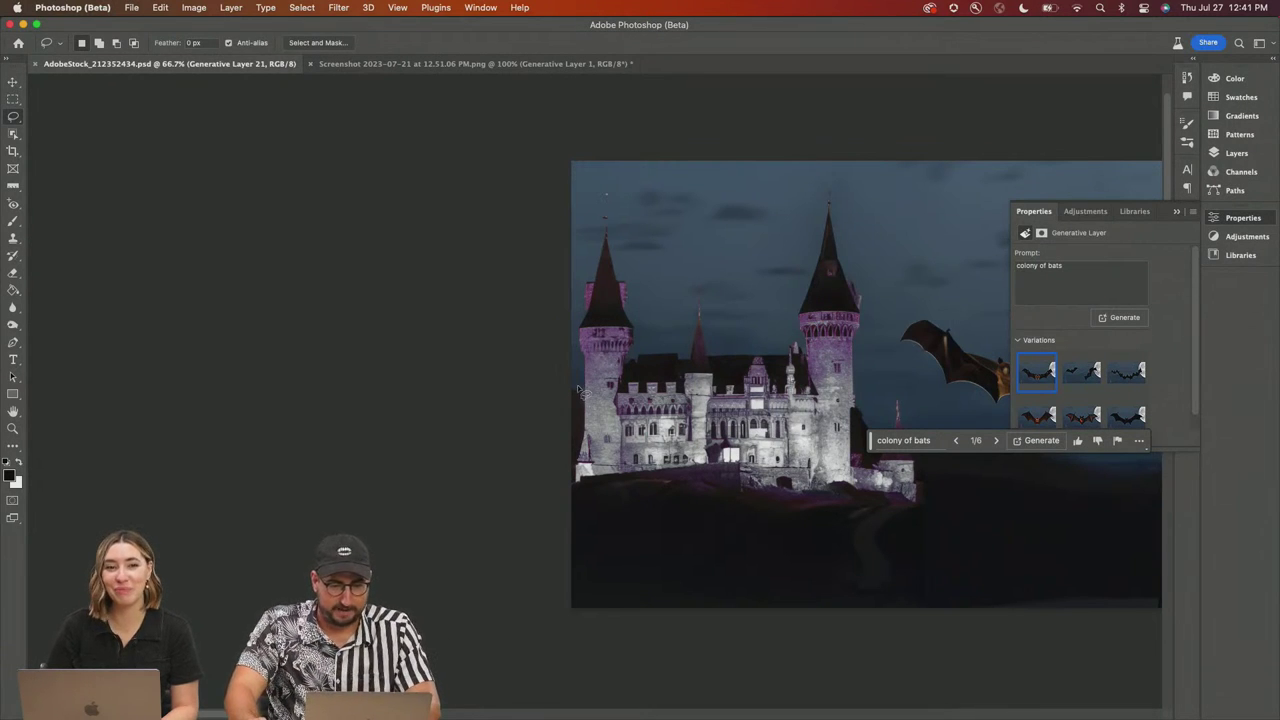
Step: Extend the panorama to the left of the castle with Generative Expand using the prompt "northern lights at dawn", and choose the third variation
key("c")
left_click_drag(573, 387, 294, 382)
left_click(600, 625)
type("no")
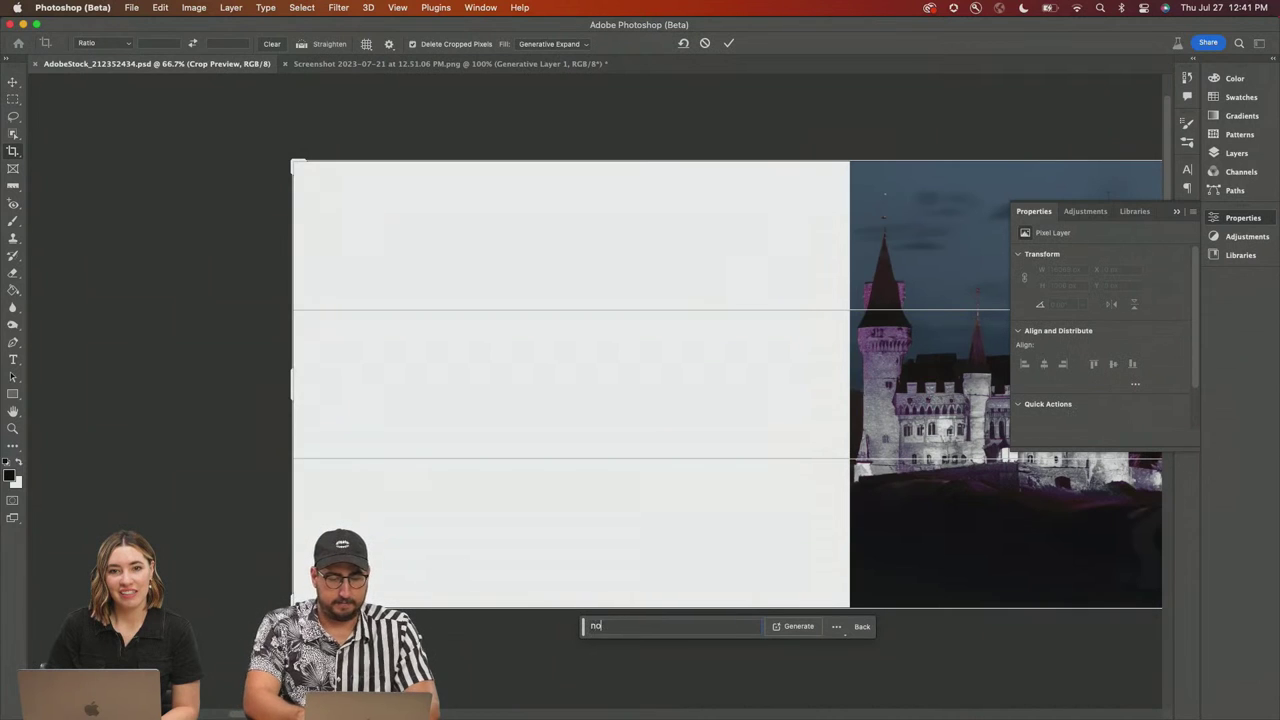
type("rther")
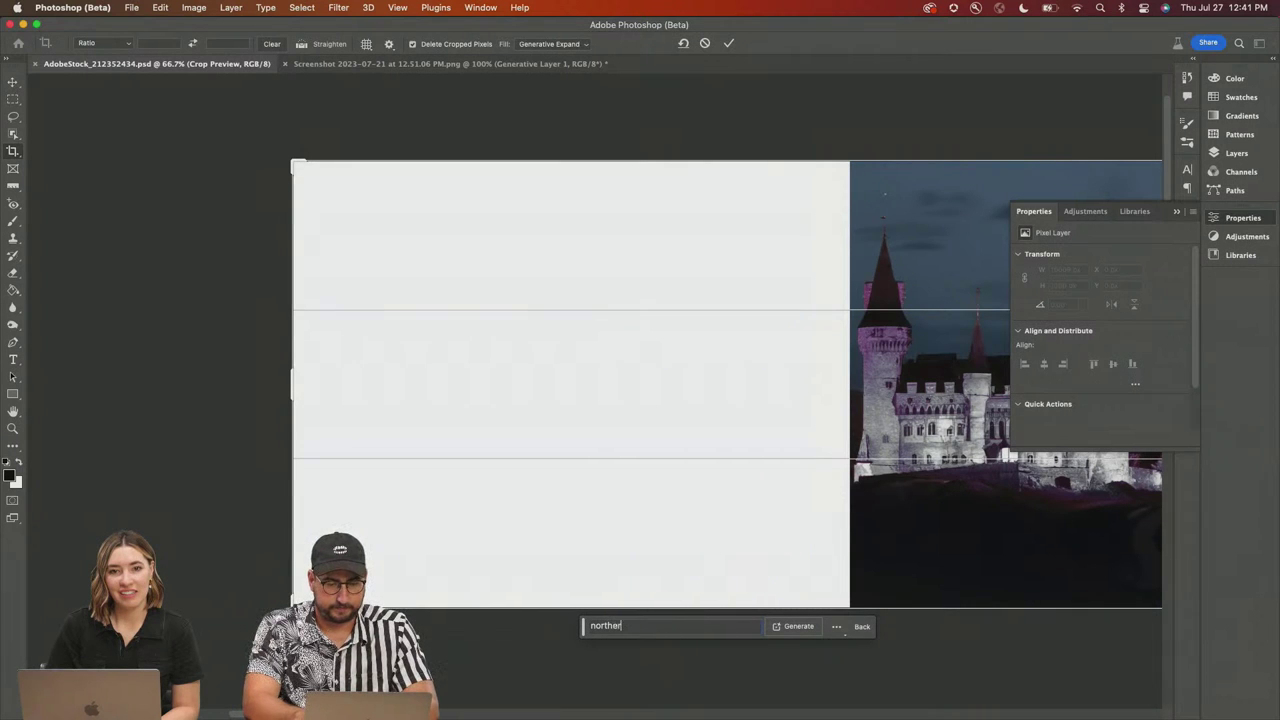
type("n lights at dawn")
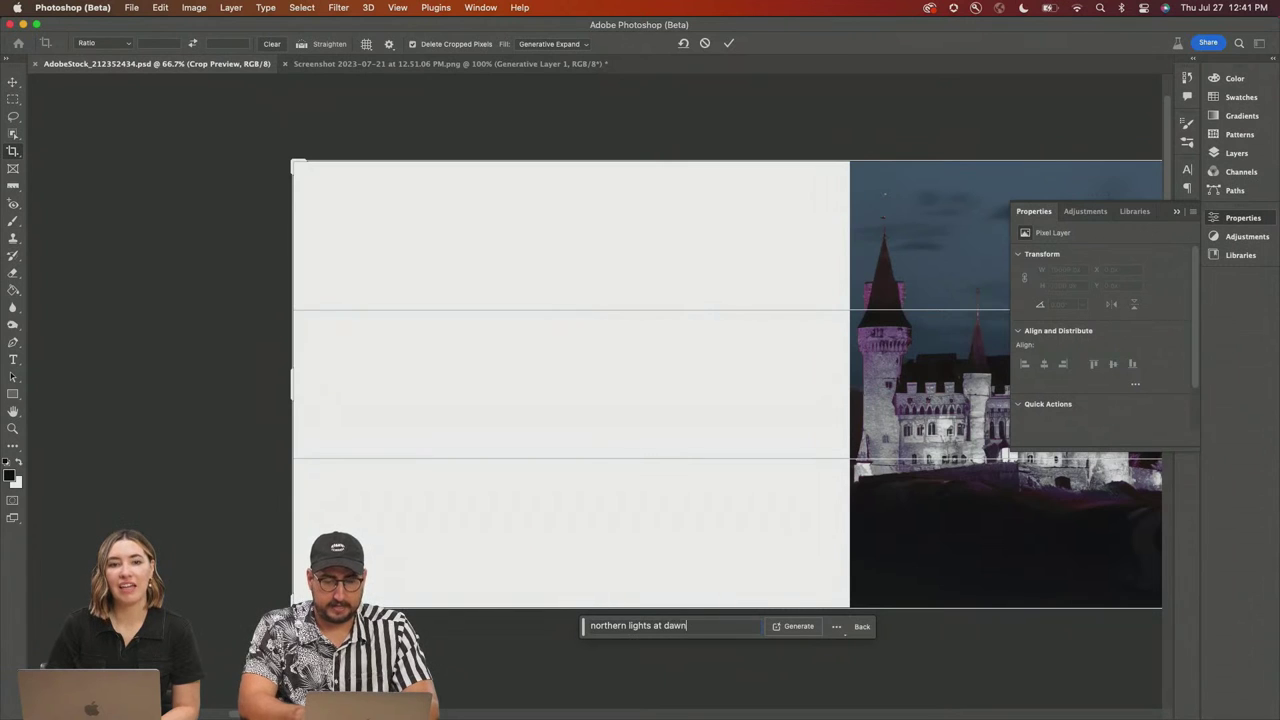
key("Return")
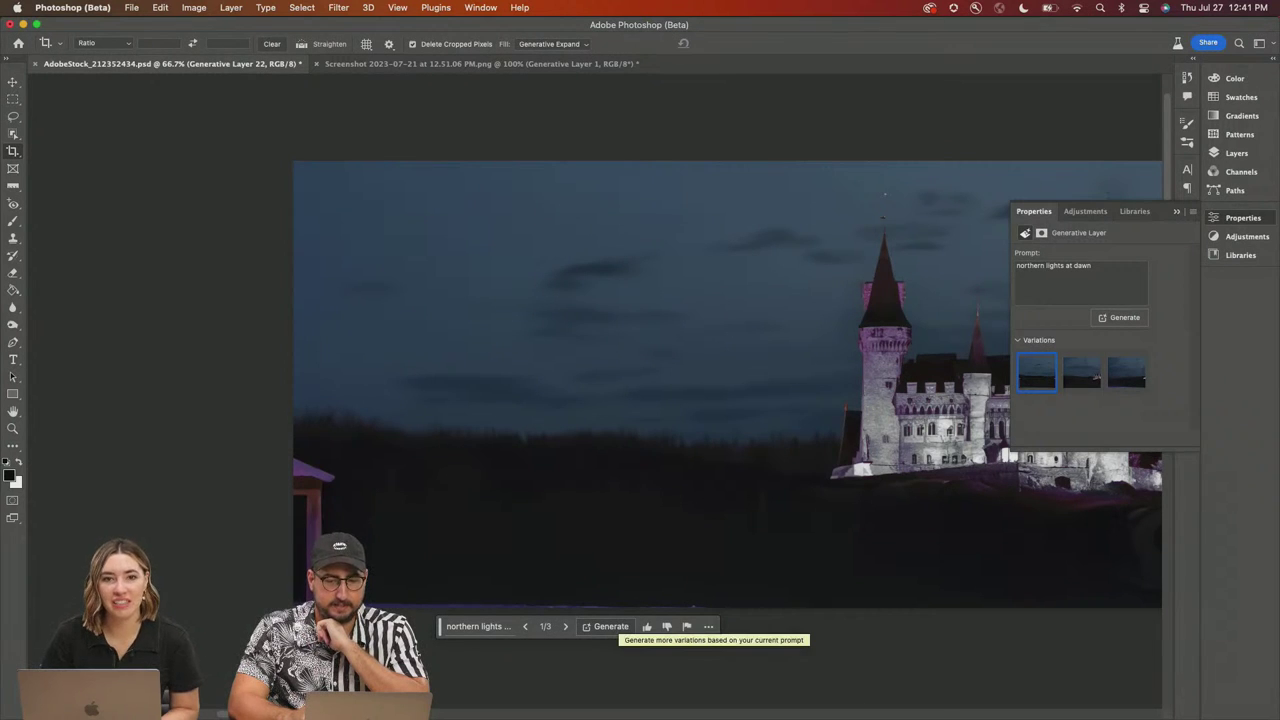
left_click(1086, 386)
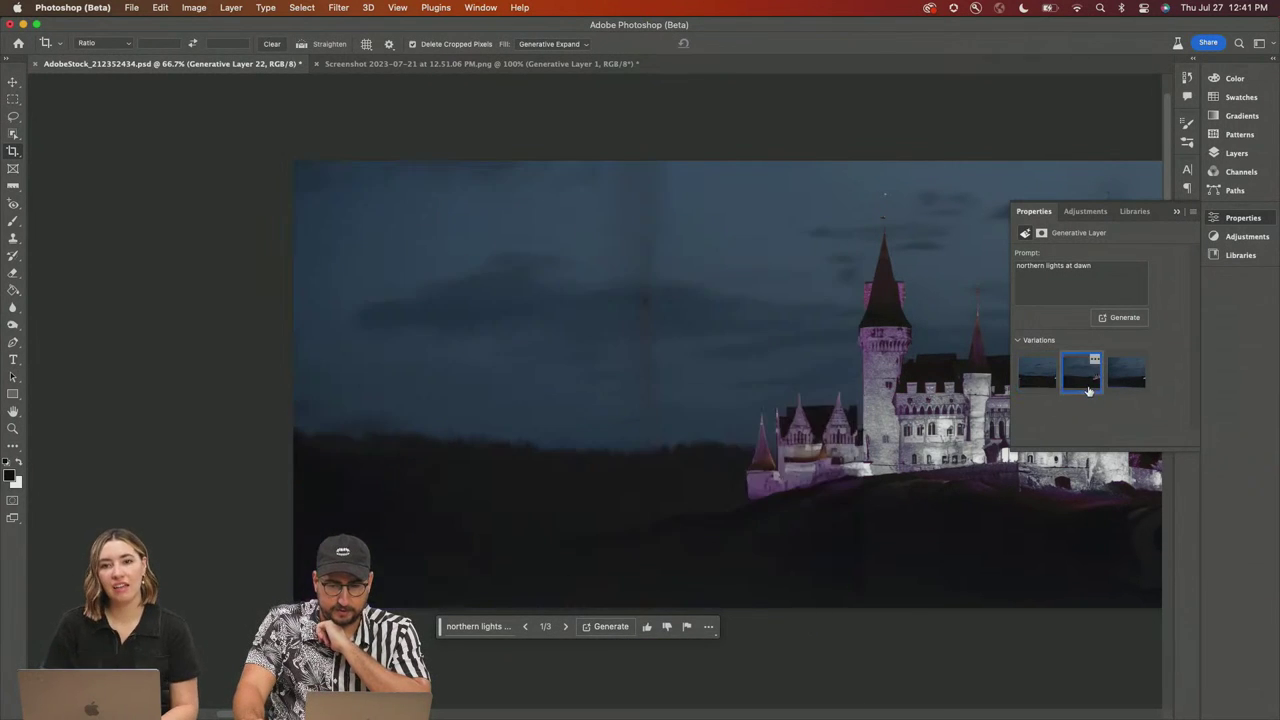
left_click(1110, 384)
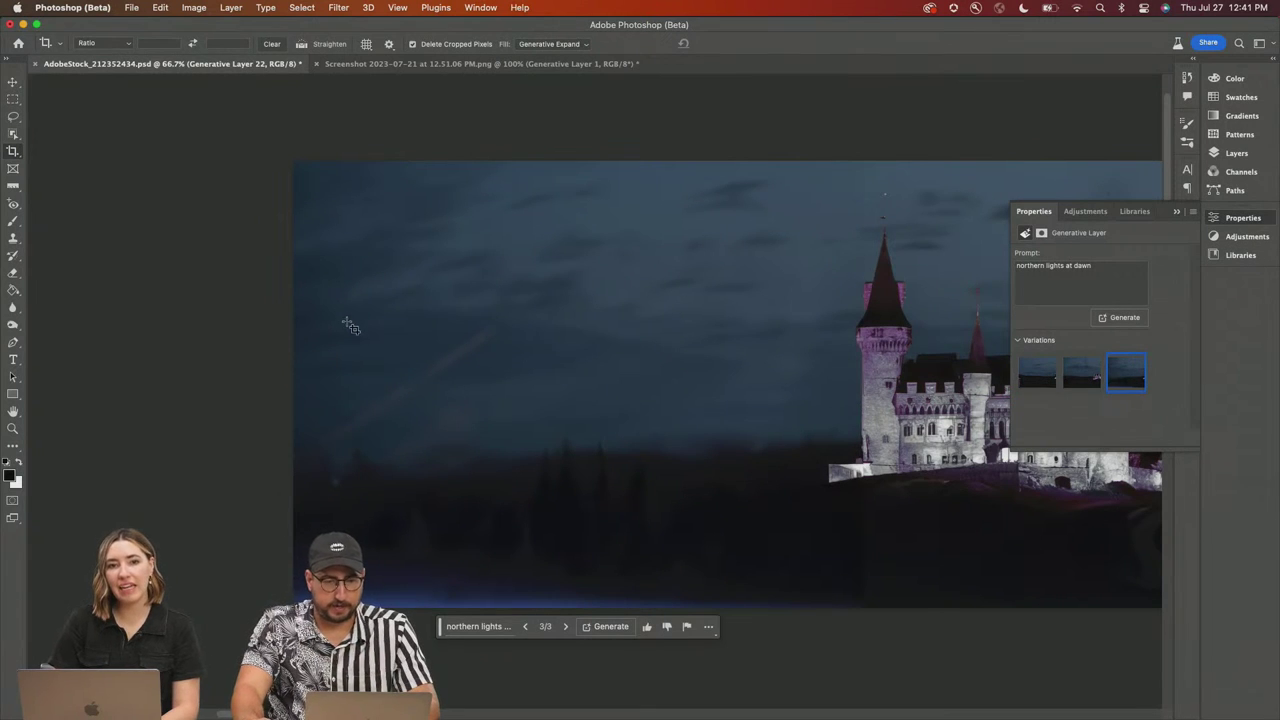
Step: Extend the panorama further left with Generative Expand using the prompt "forest with sun rising dawn", and choose the second variation
left_click_drag(350, 327, 649, 306)
key("v")
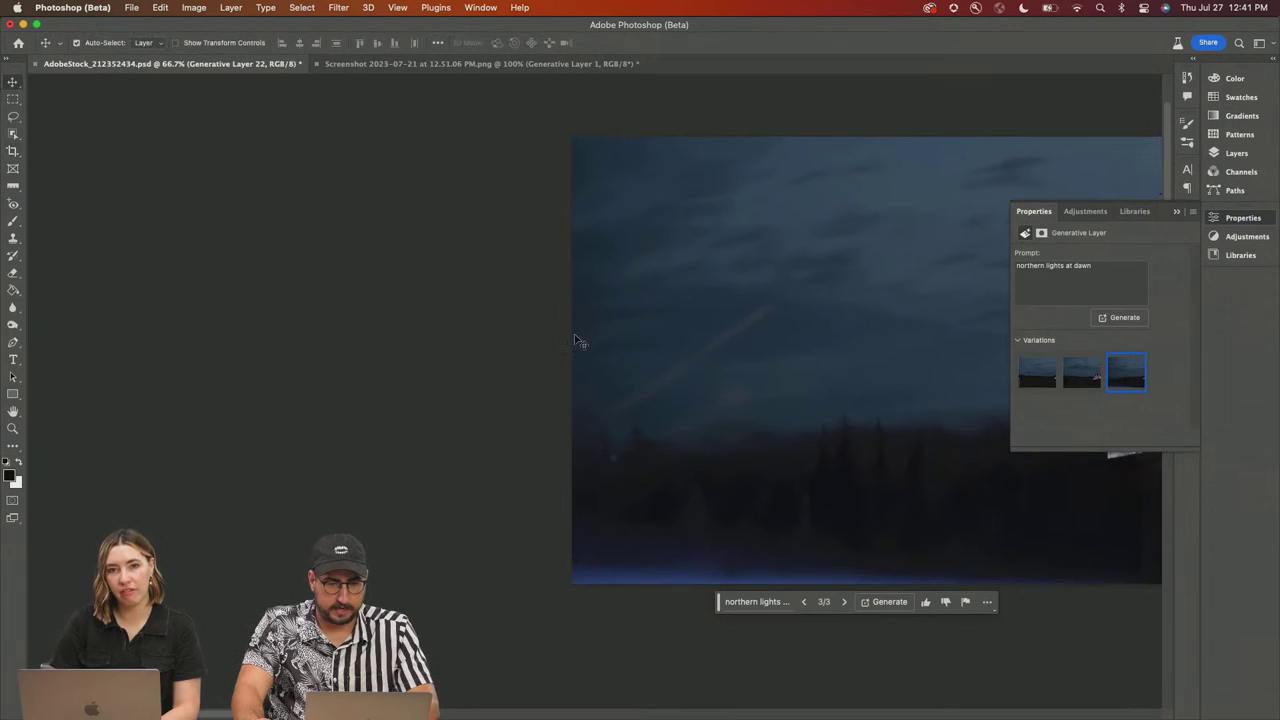
key("c")
left_click_drag(572, 350, 269, 361)
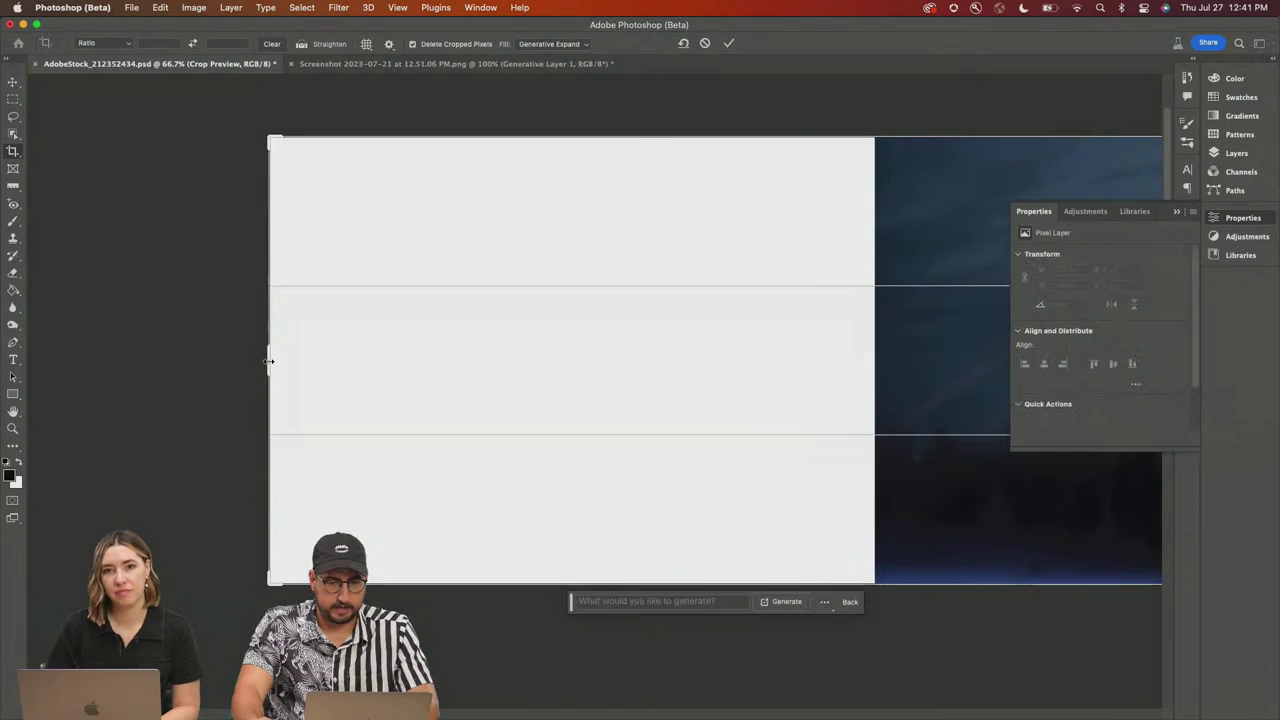
left_click(637, 603)
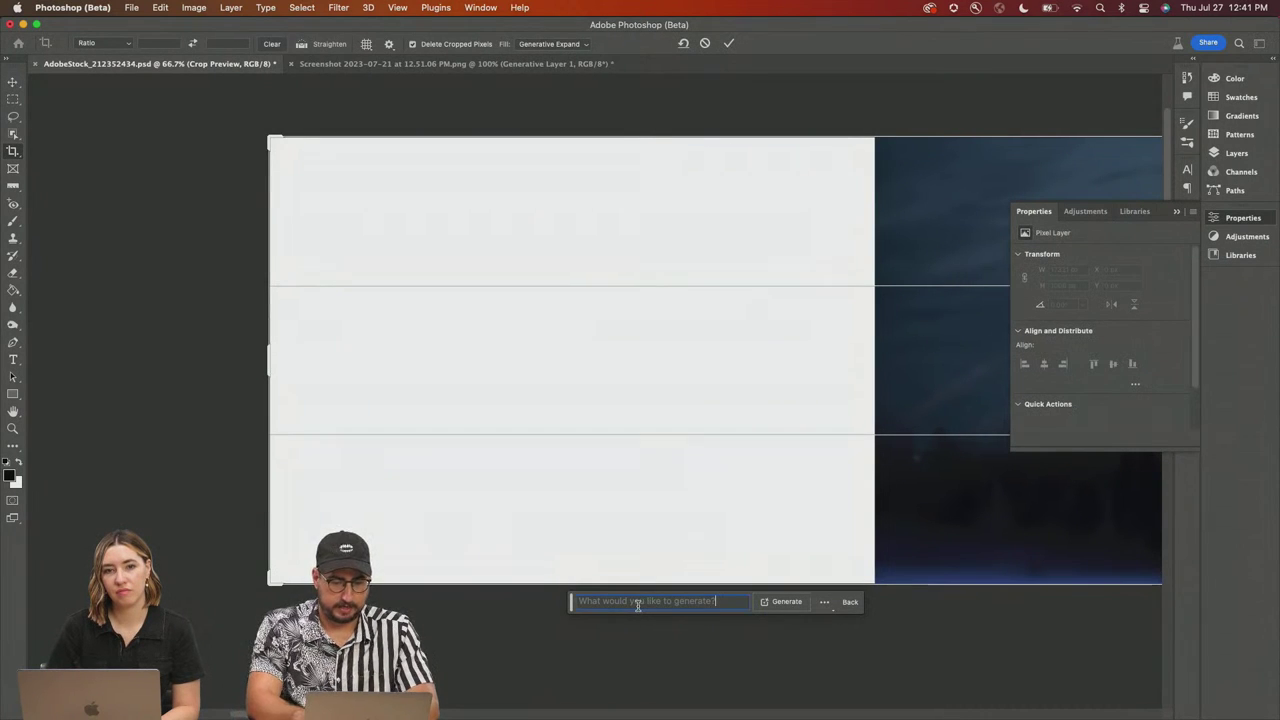
type("forest wit")
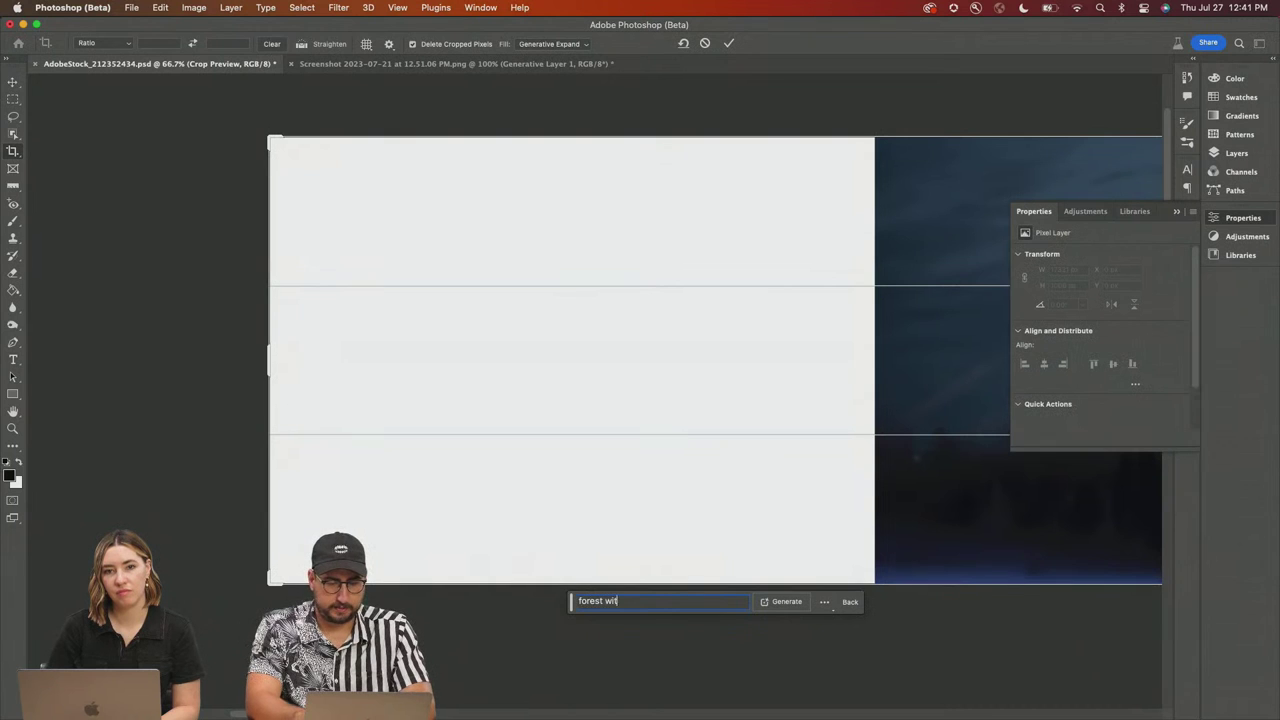
type("h sun rising")
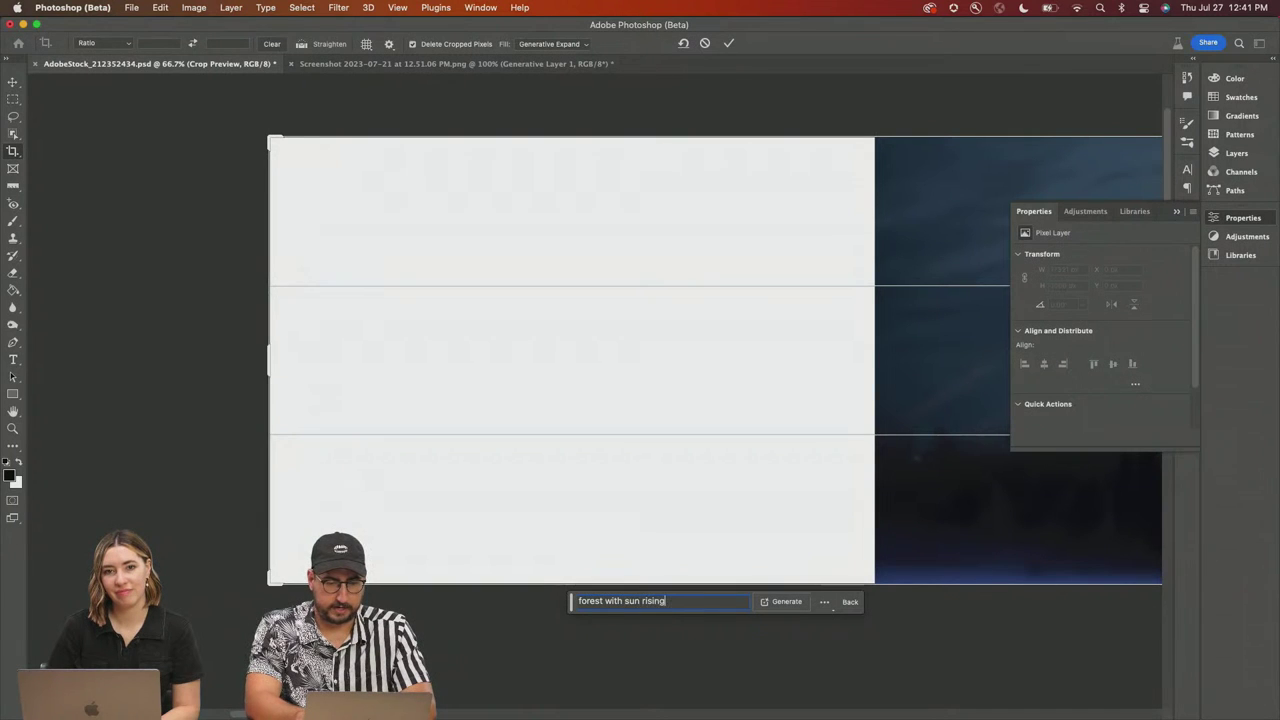
type(" dawn")
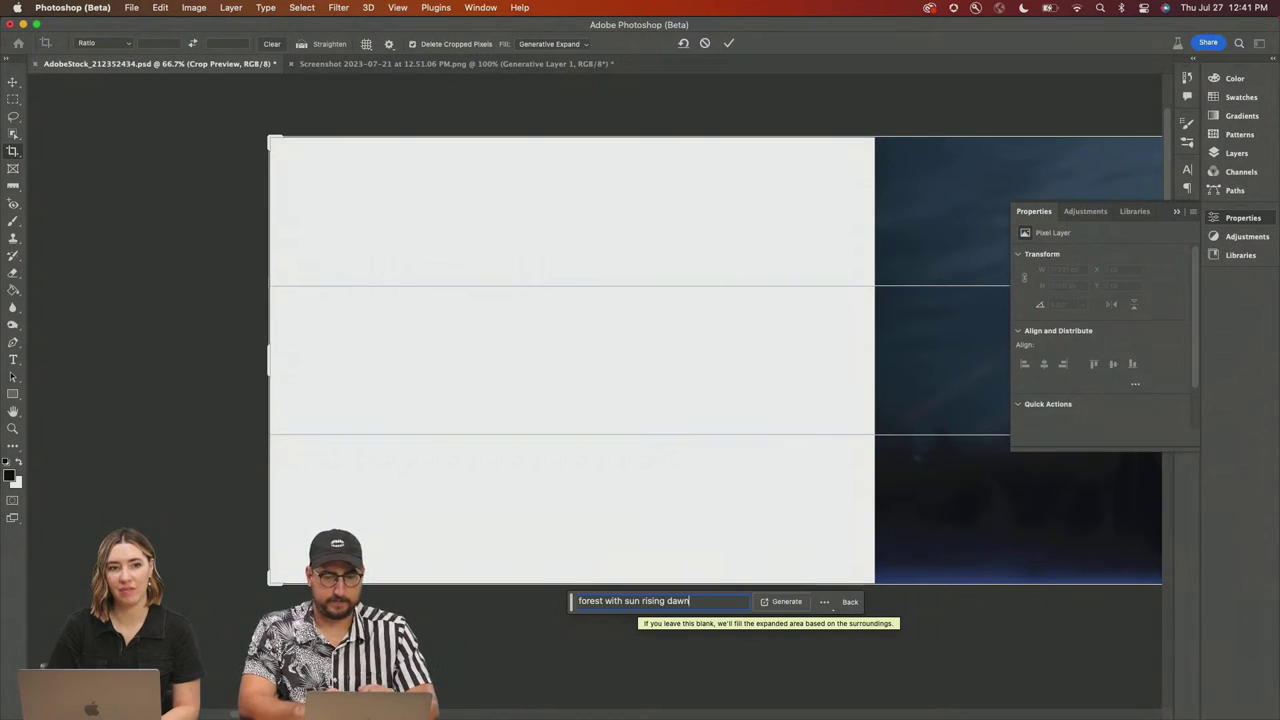
key("Return")
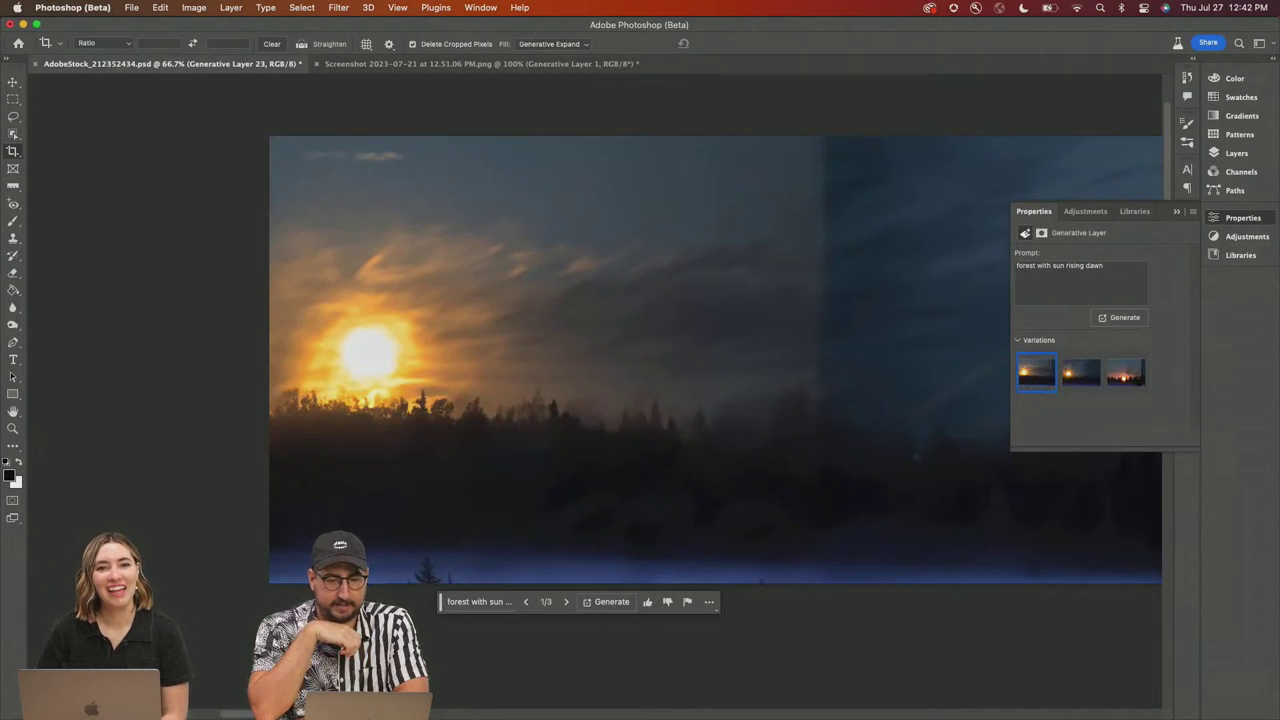
left_click(1080, 372)
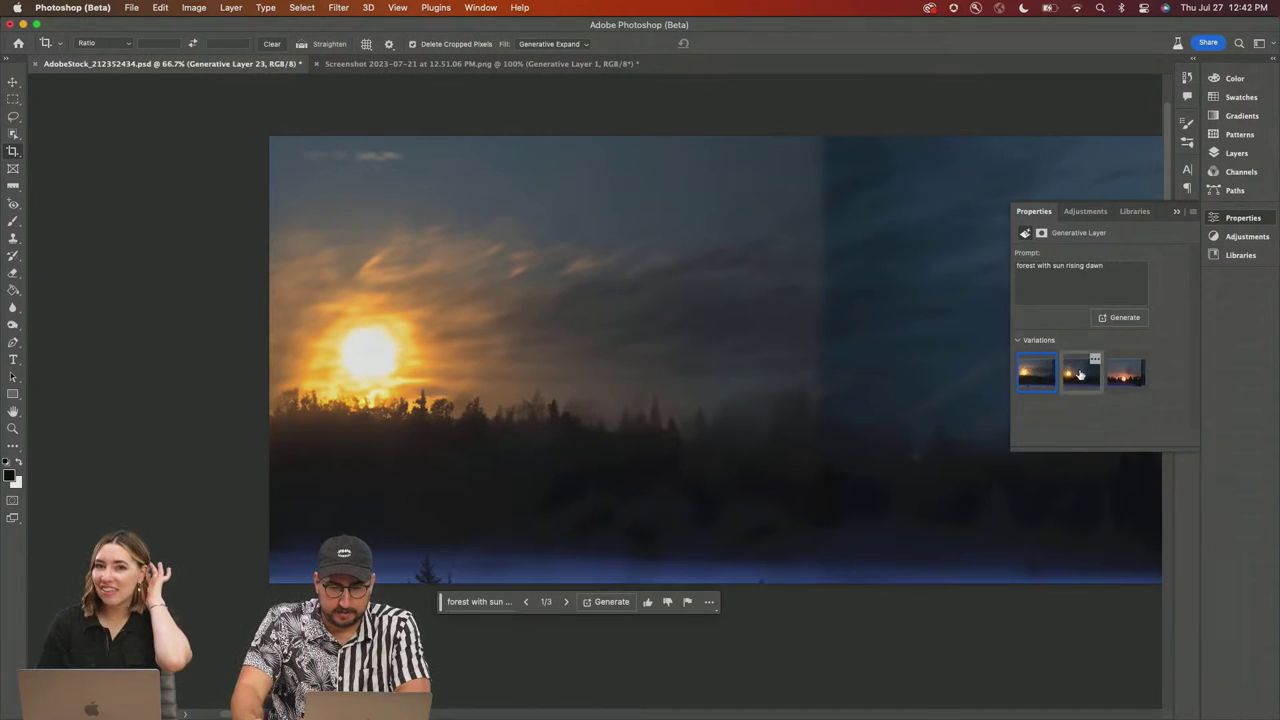
left_click(1126, 378)
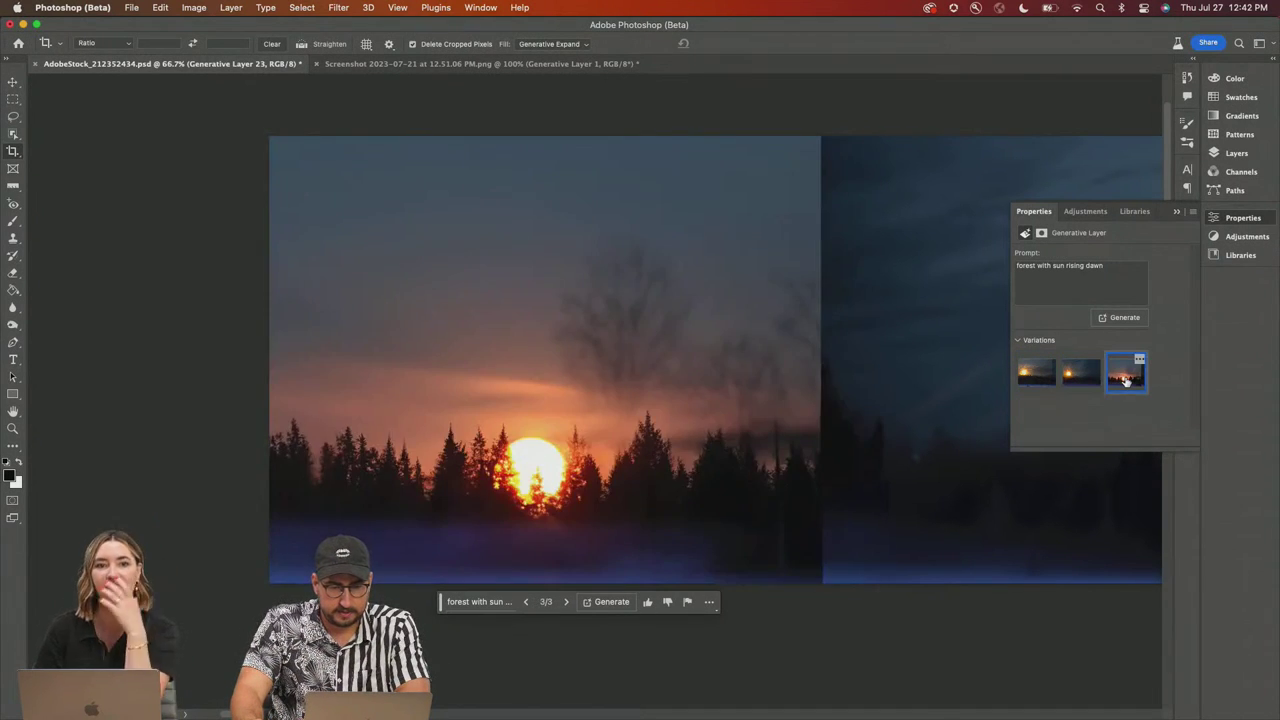
left_click(1080, 388)
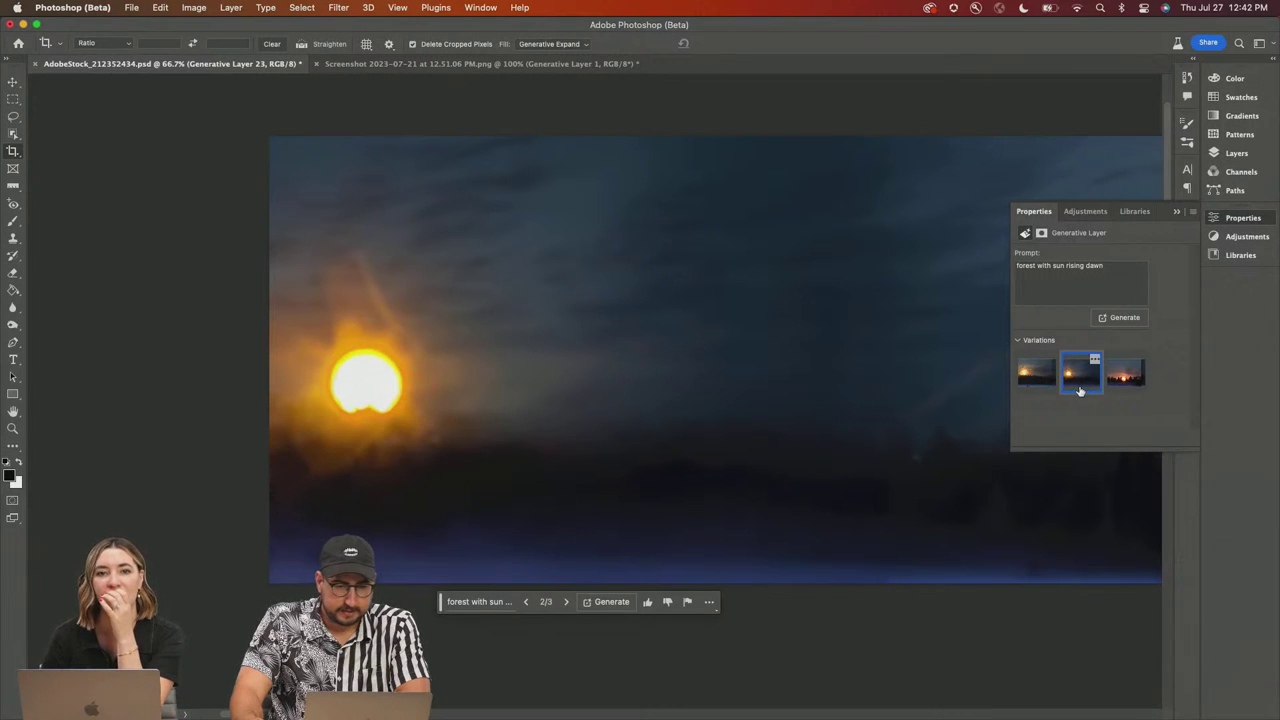
Step: Crop away the sunrise and most of the dark forest left of the castle, and save the panorama
left_click_drag(314, 374, 524, 372)
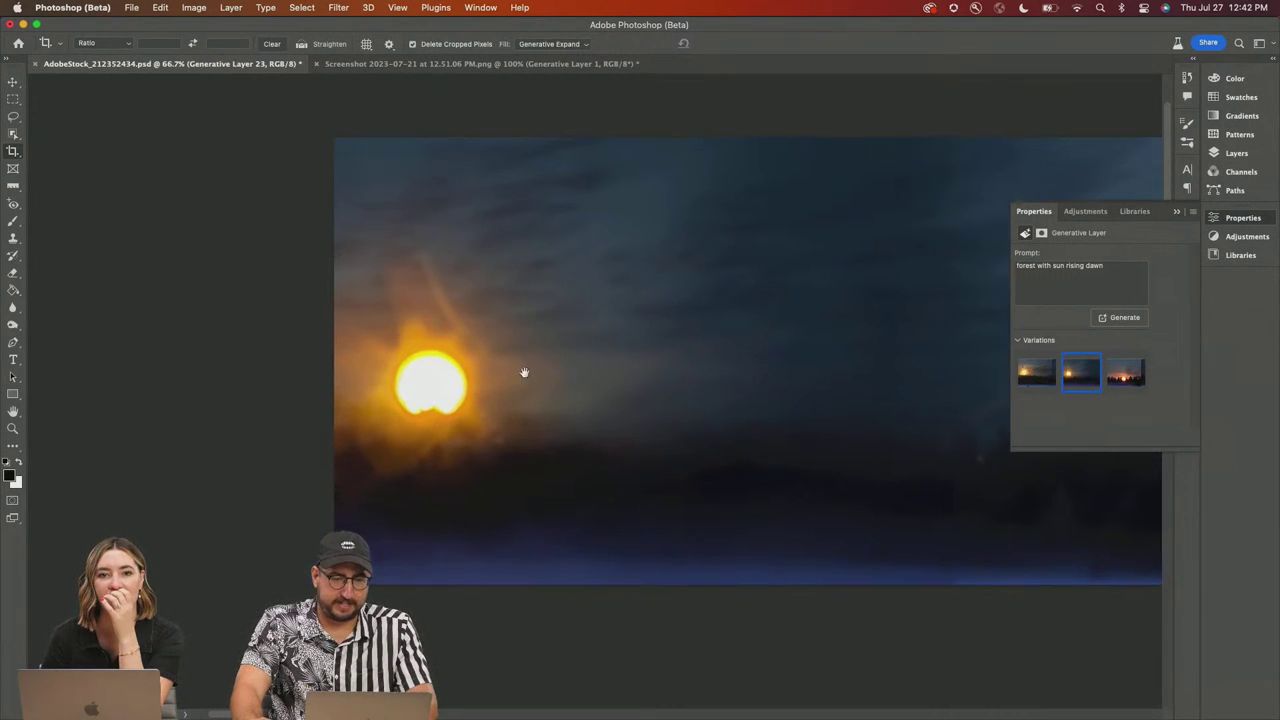
scroll(524, 372, "right", 3)
key("z")
left_click(783, 358, "alt")
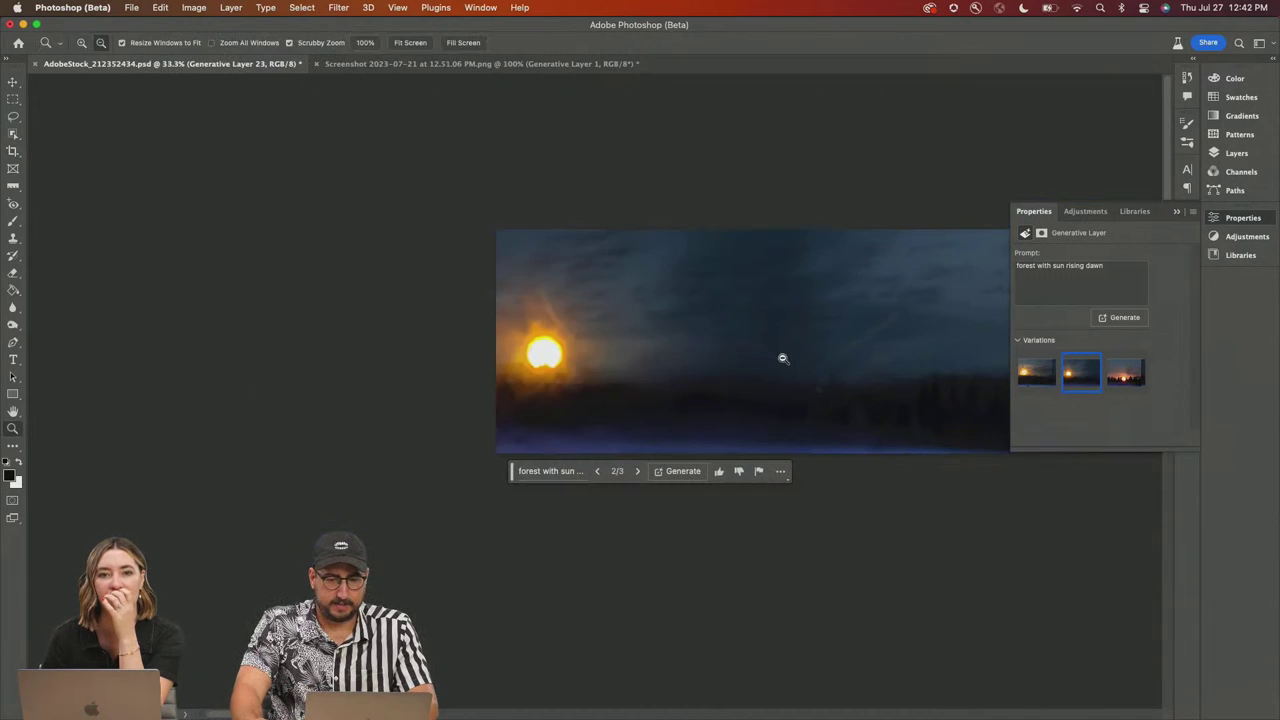
scroll(611, 371, "right", 5)
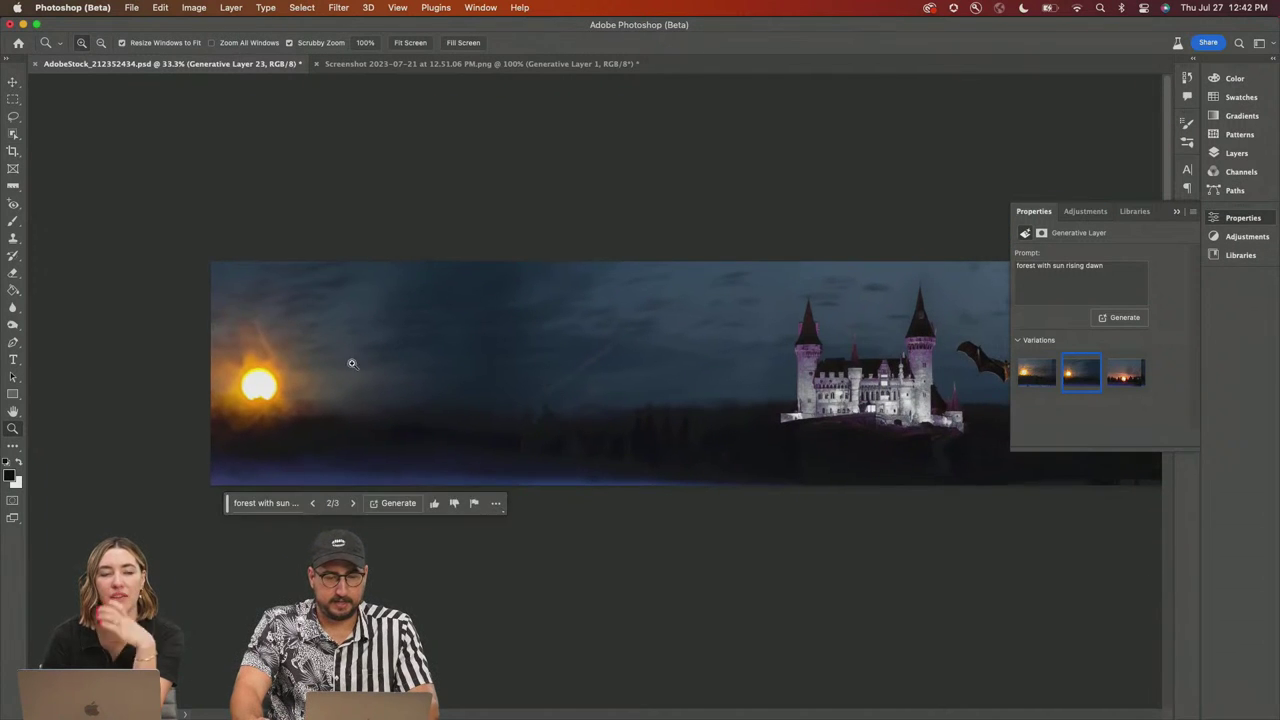
key("c")
left_click_drag(211, 378, 454, 392)
key("Return")
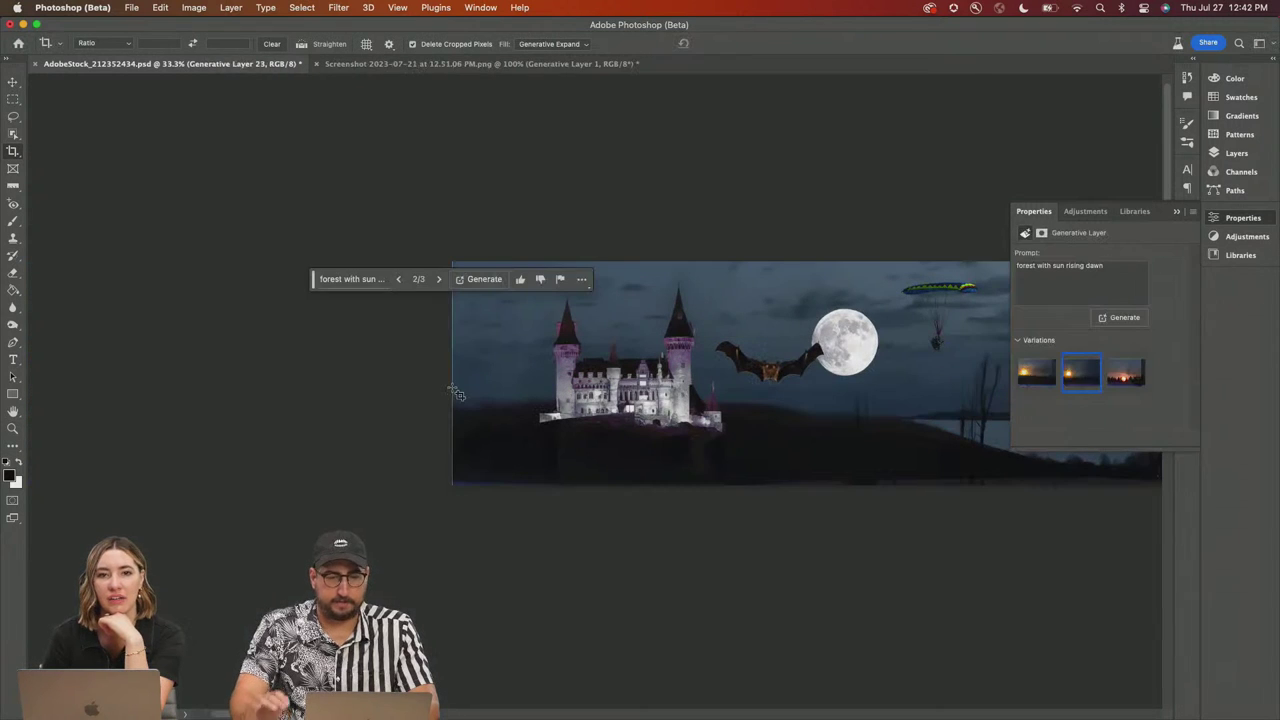
key("super+s")
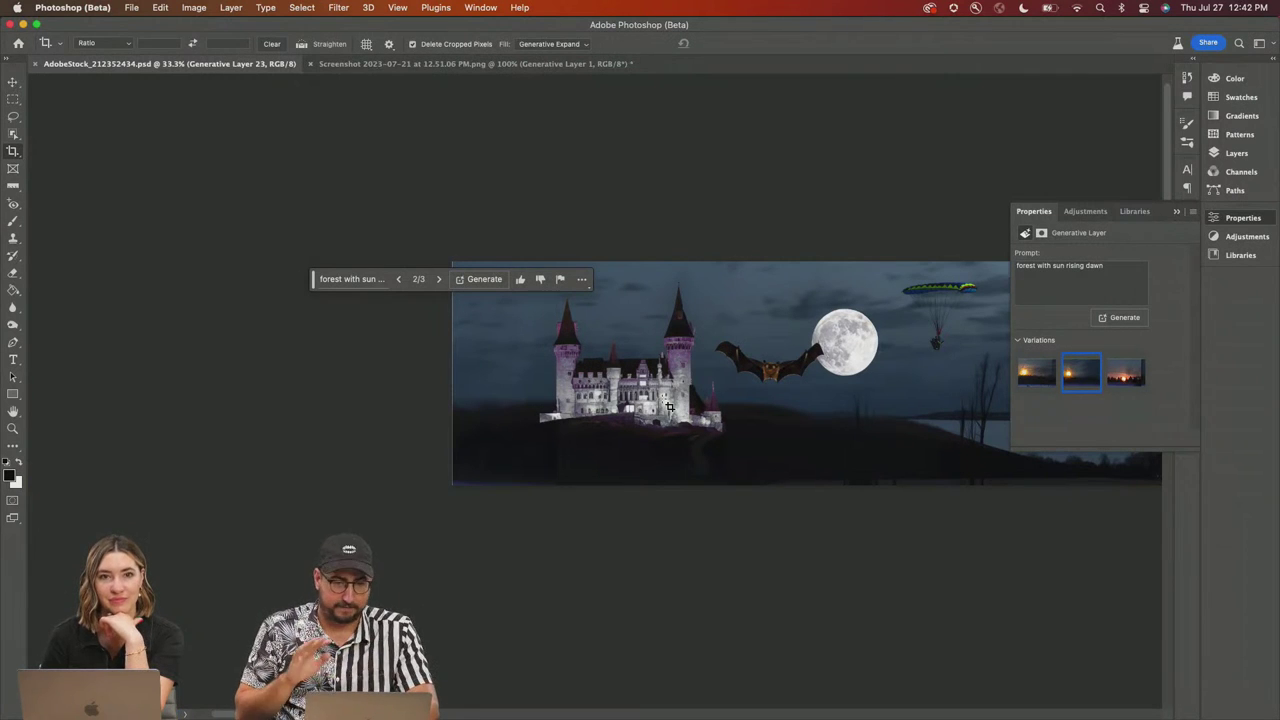
Step: Try to save a copy of the panorama to Downloads in PNG format, named pano
key("super+alt+s")
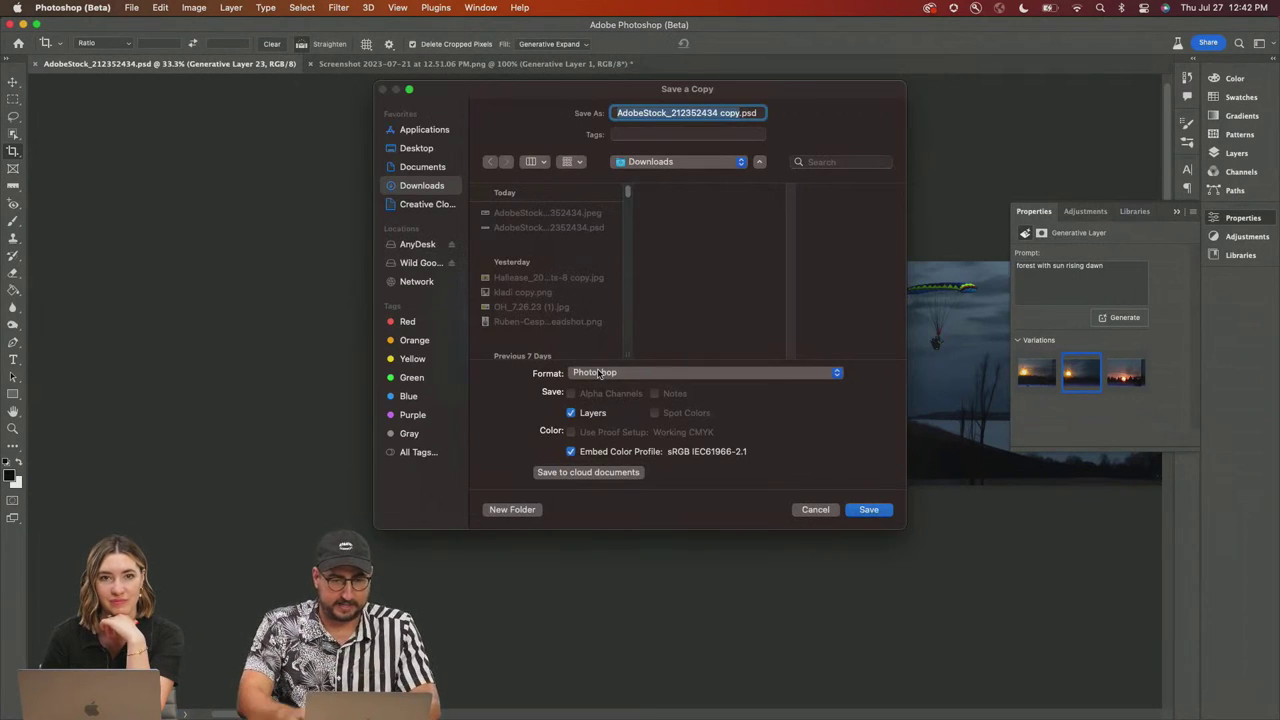
key("BackSpace")
type("pano")
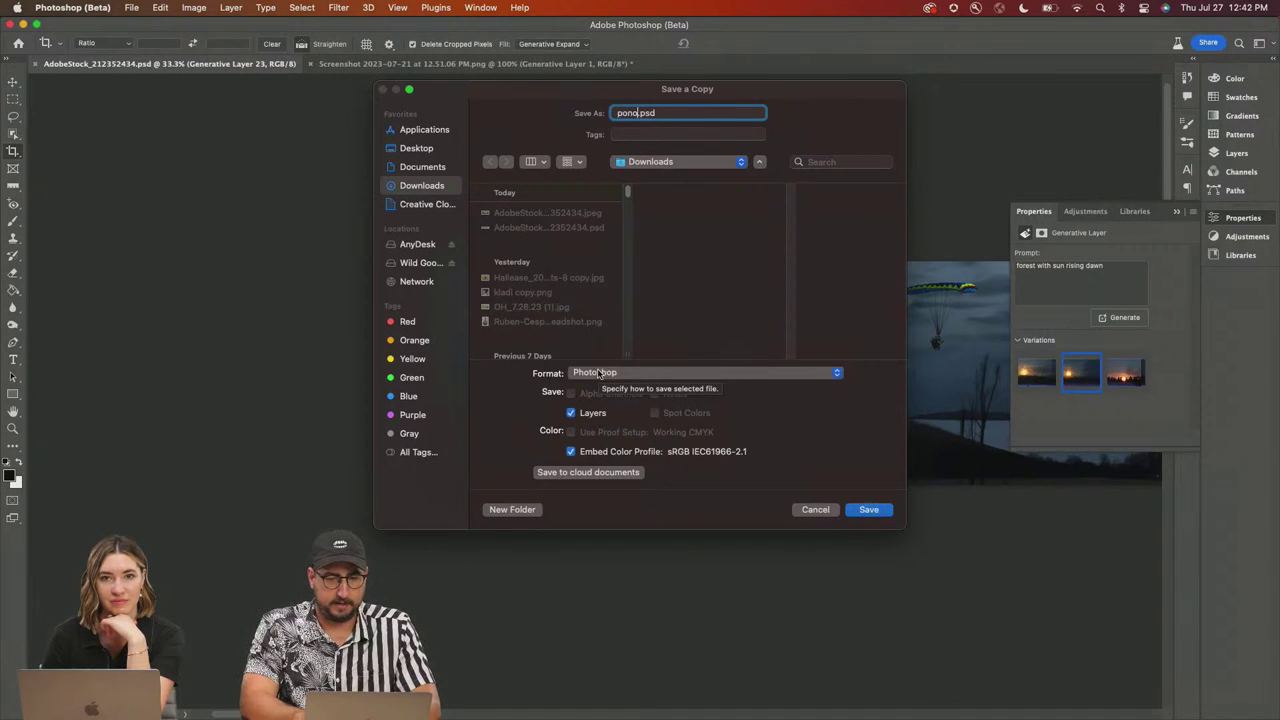
left_click(651, 374)
key("p")
key("n")
key("g")
key("Return")
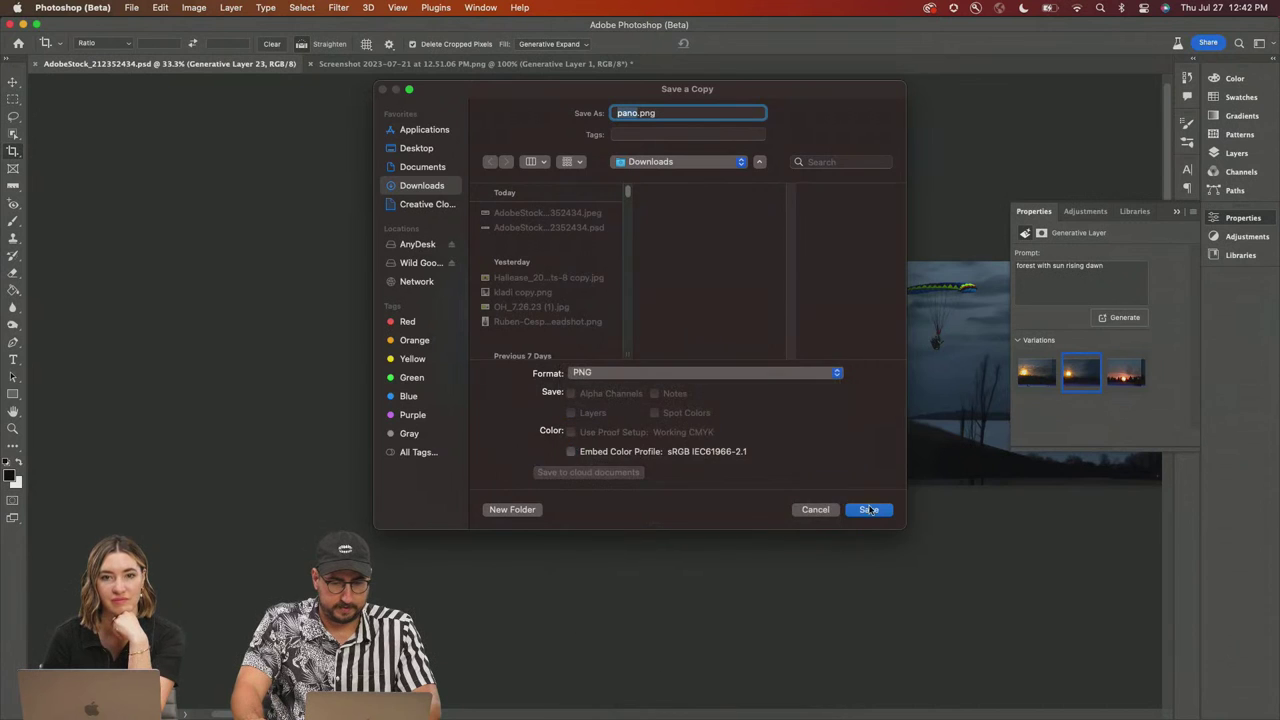
left_click(869, 509)
left_click(564, 281)
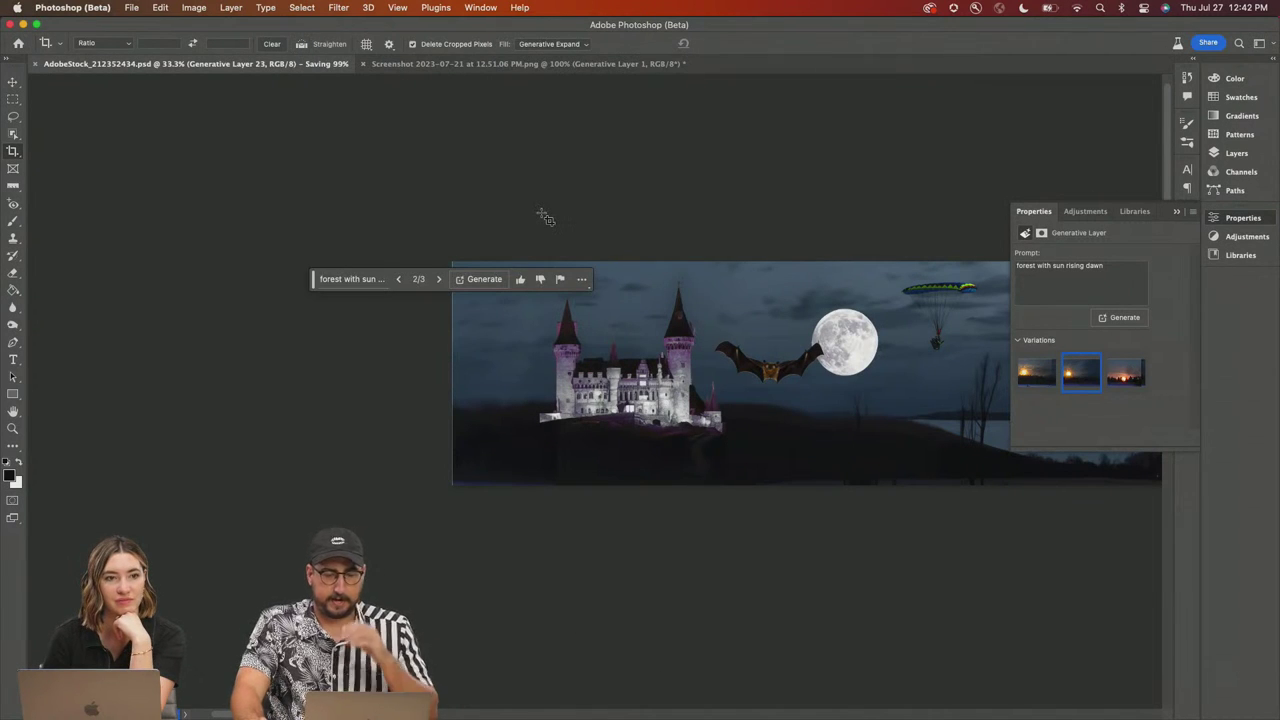
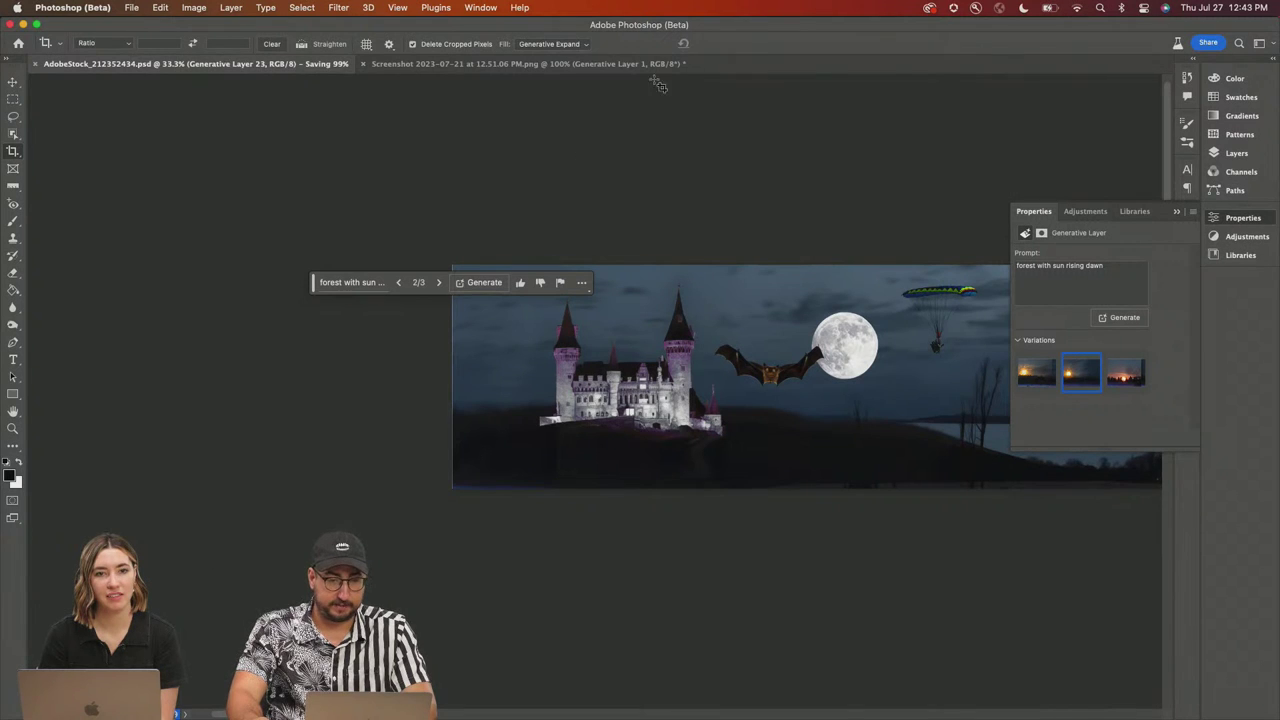
Step: Close the group-photo screenshot document without saving it, and try again to save a copy of the panorama
left_click(363, 64)
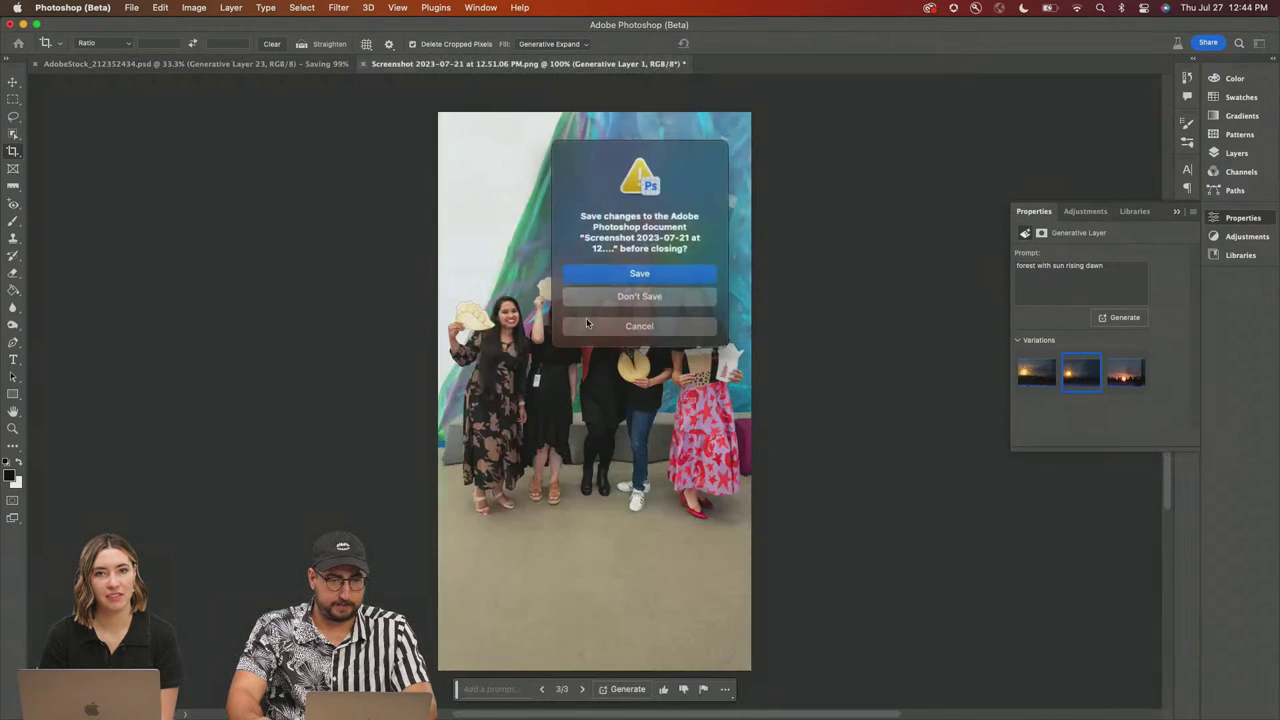
left_click(622, 296)
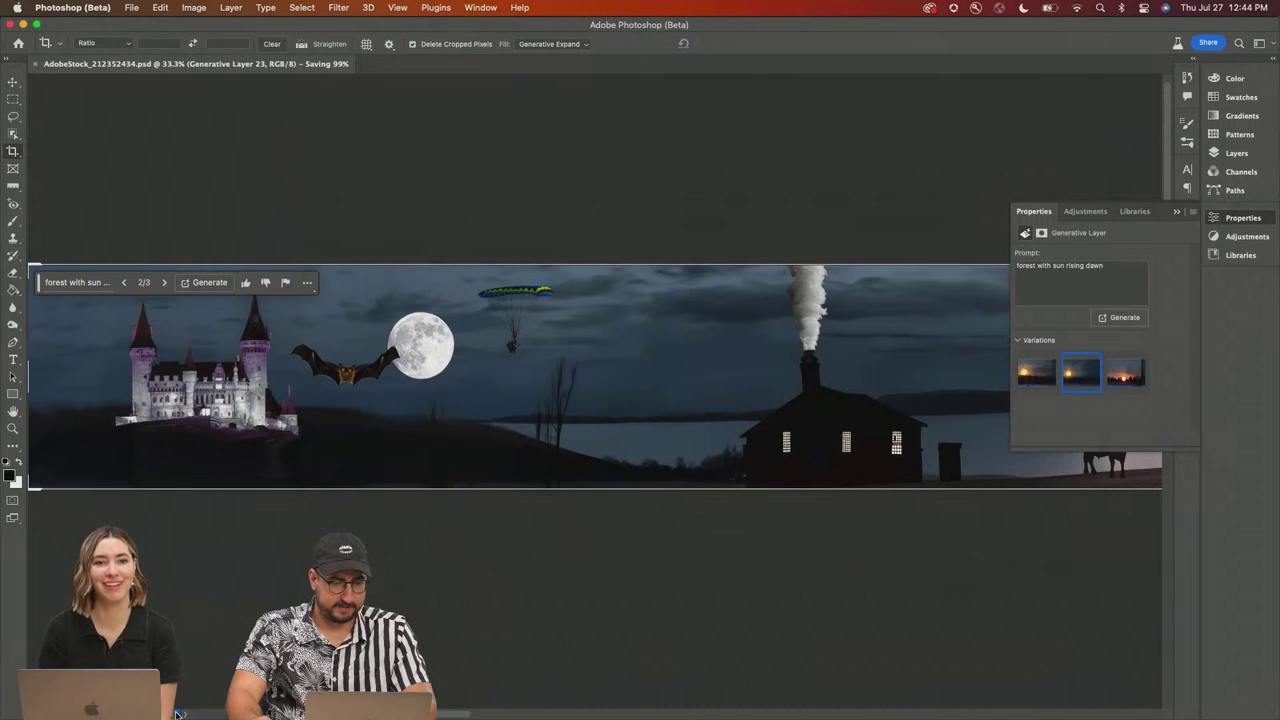
key("v")
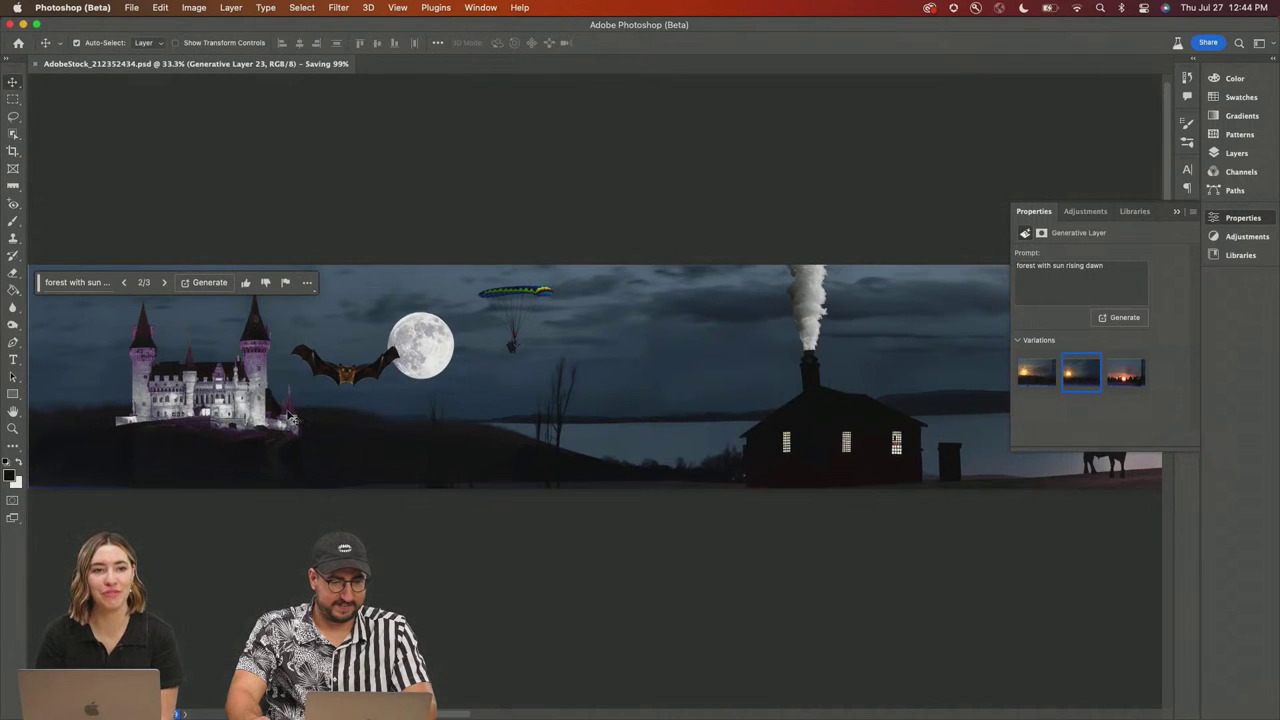
key("super+alt+s")
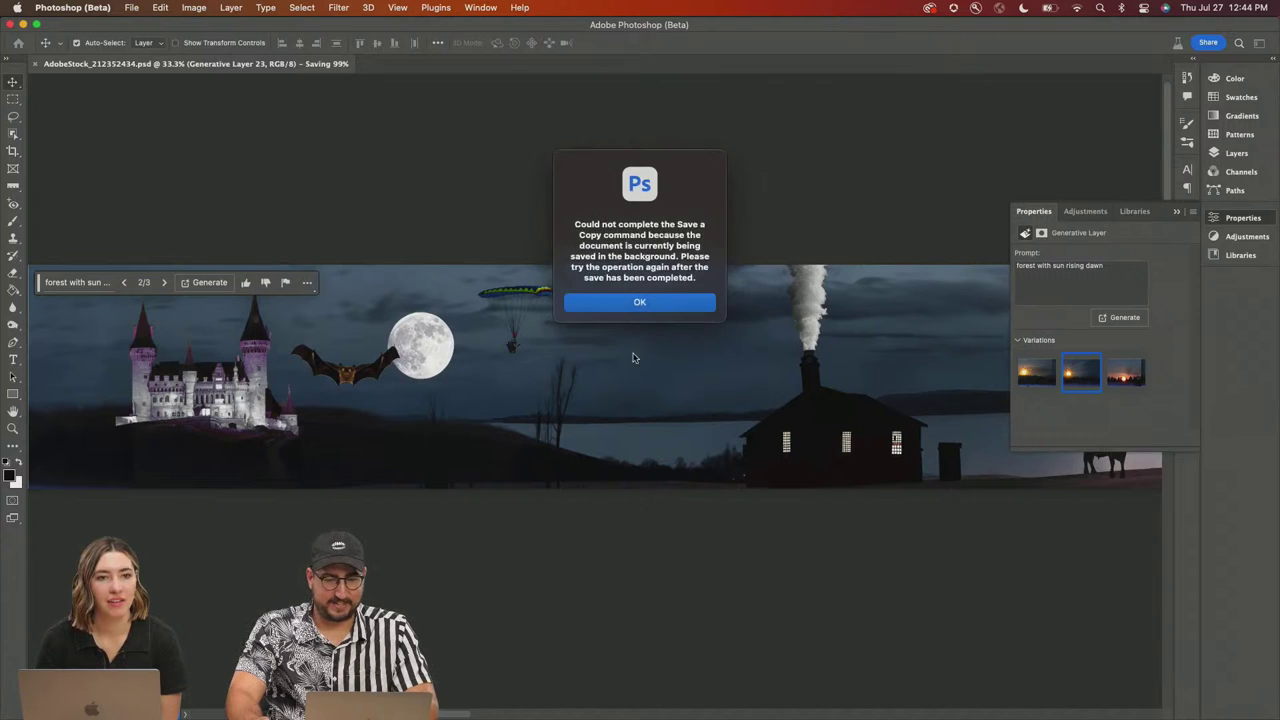
left_click(705, 305)
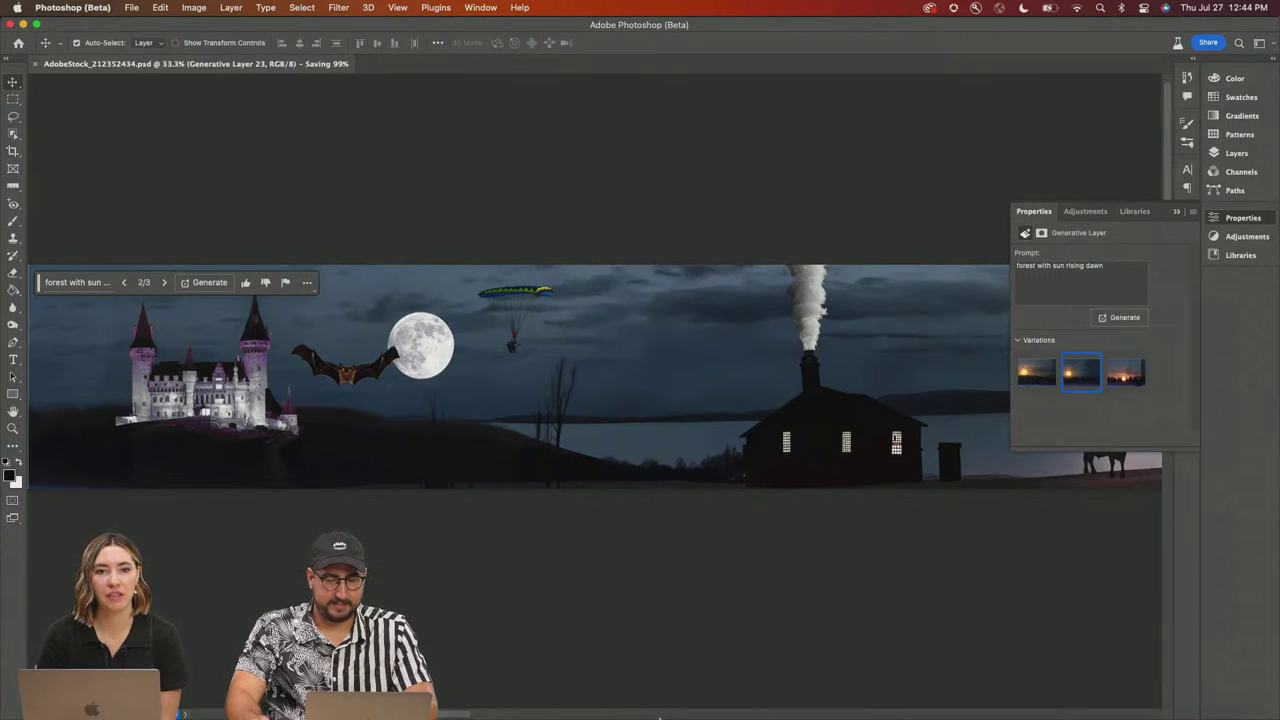
Step: Try to quit Photoshop (Beta) during the background save, and force quit it
left_click(67, 8)
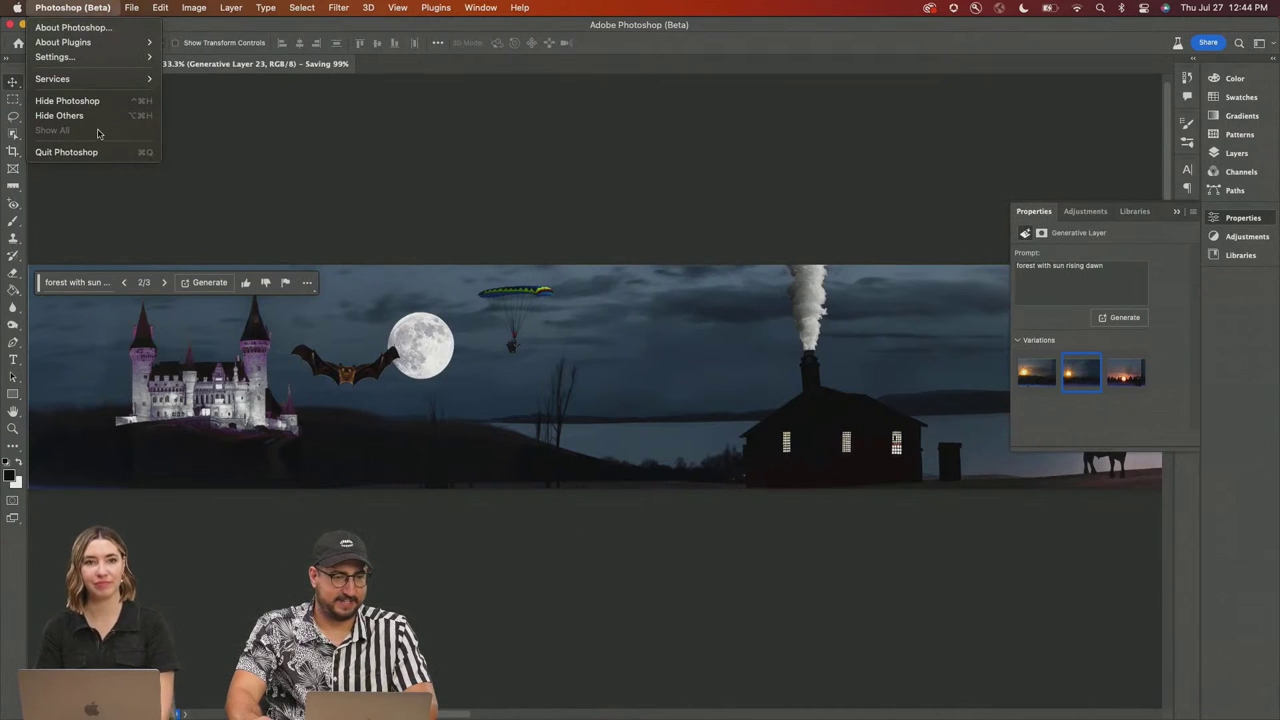
left_click(100, 152)
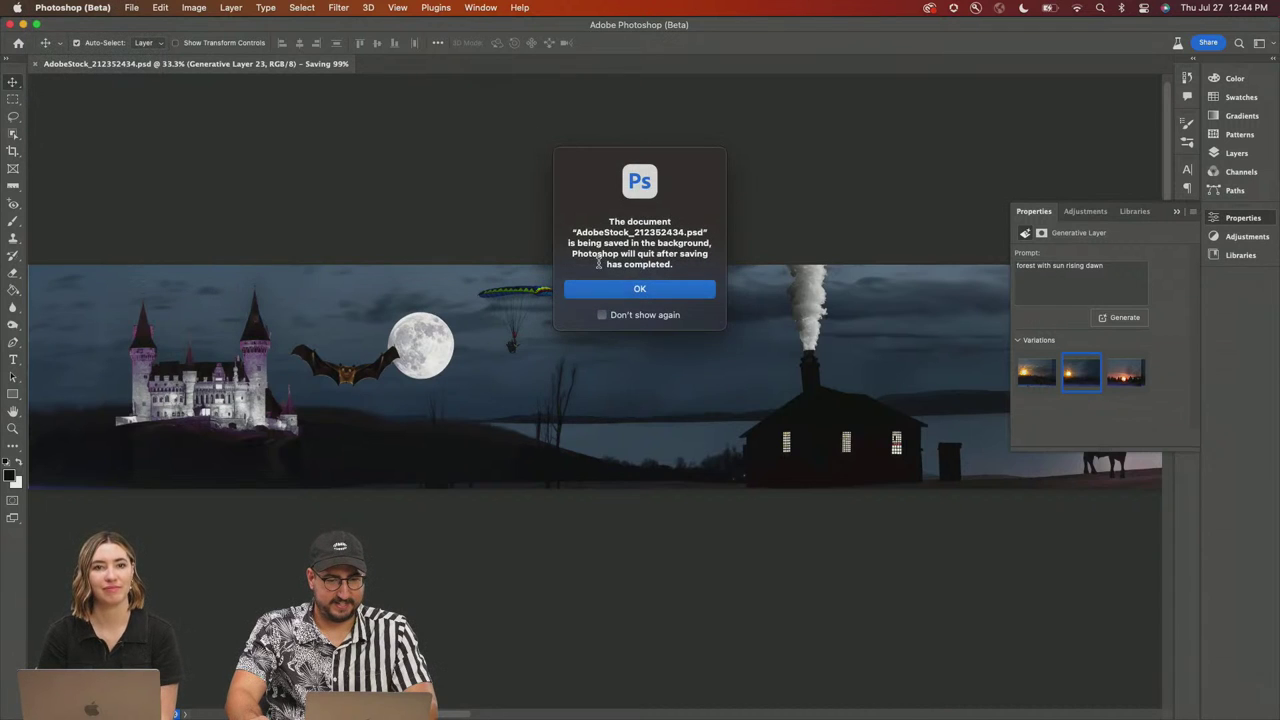
left_click(618, 296)
mouse_move(641, 694)
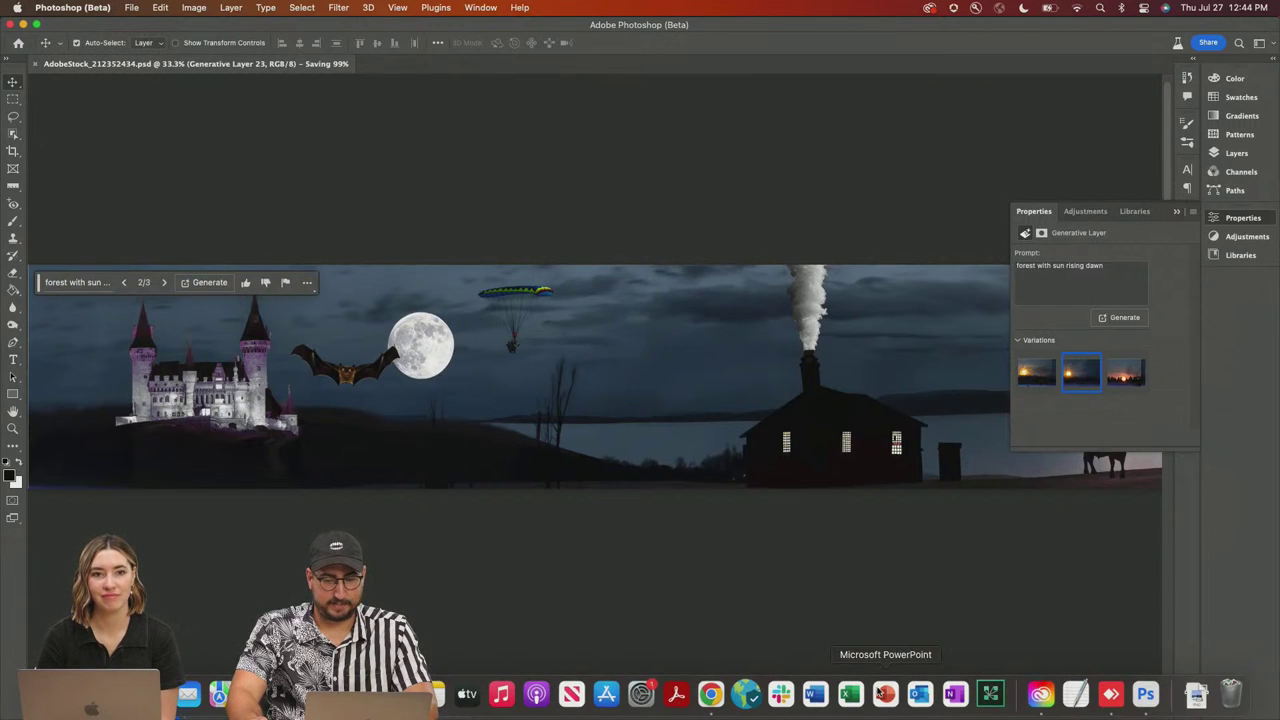
right_click(1145, 693)
key("alt")
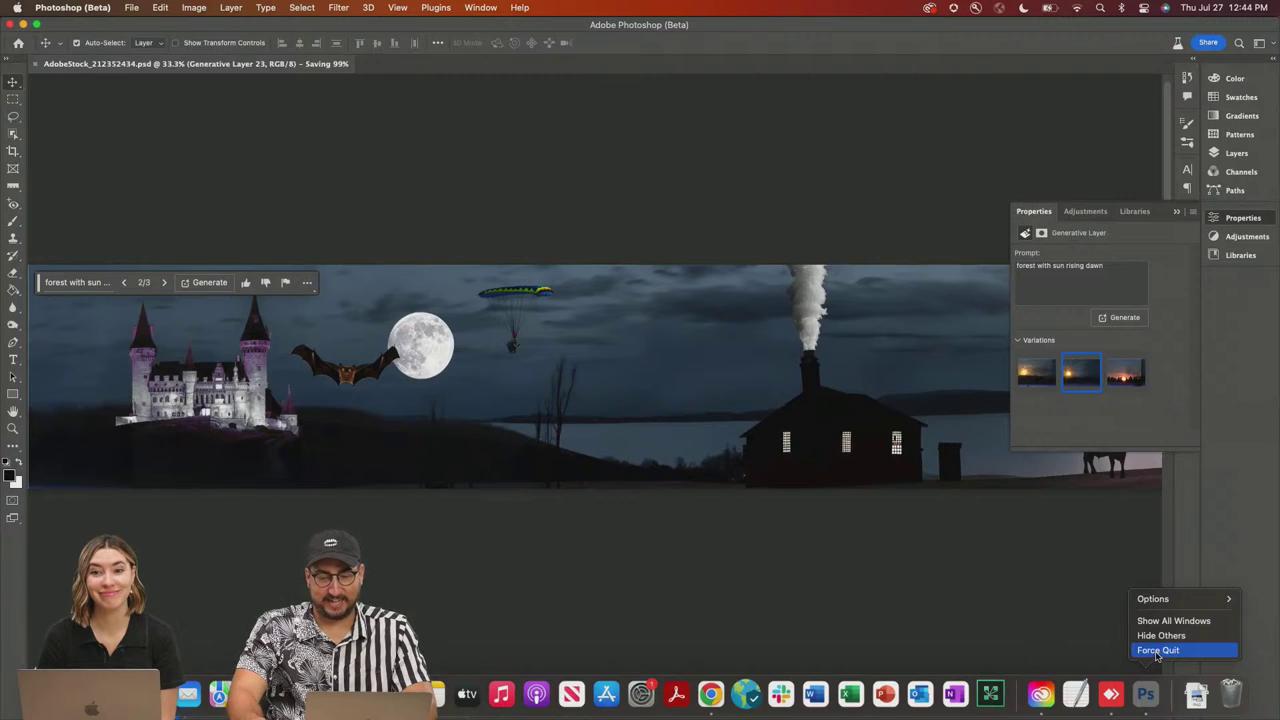
left_click(1157, 650)
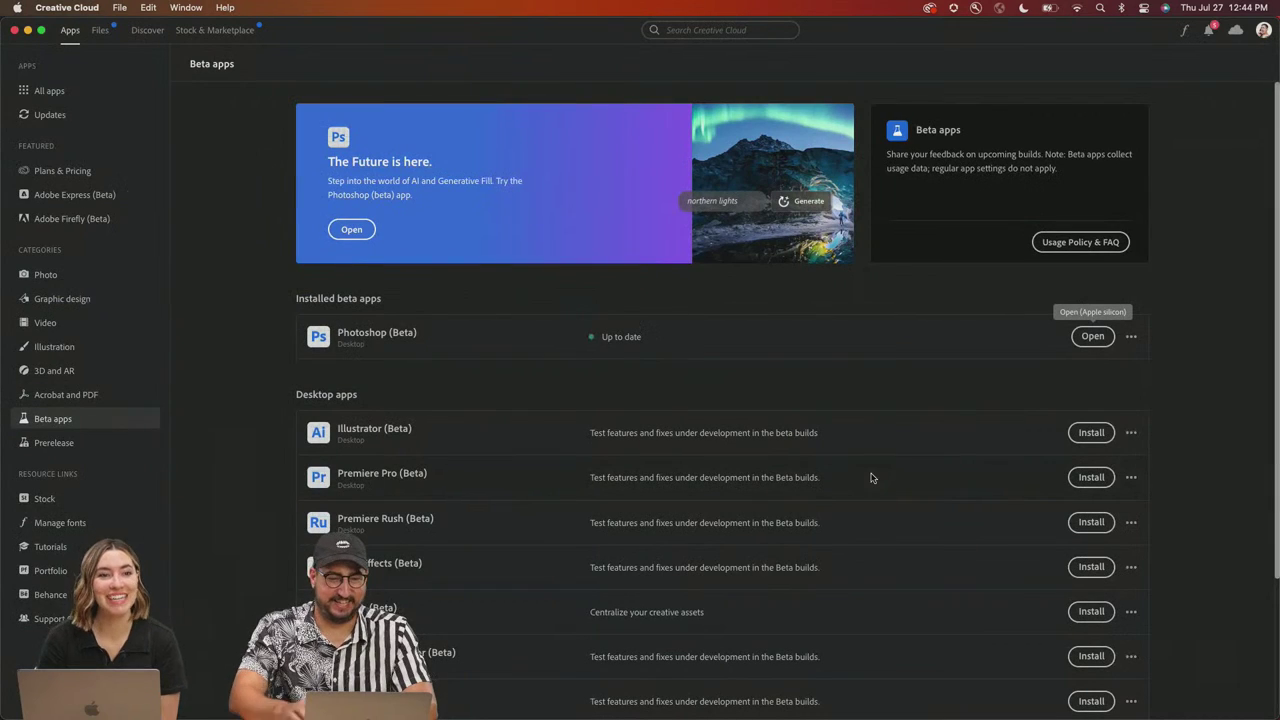
Step: Relaunch Photoshop (Beta) from Creative Cloud and reopen the recent AdobeStock_212352434.psd panorama
left_click(1093, 336)
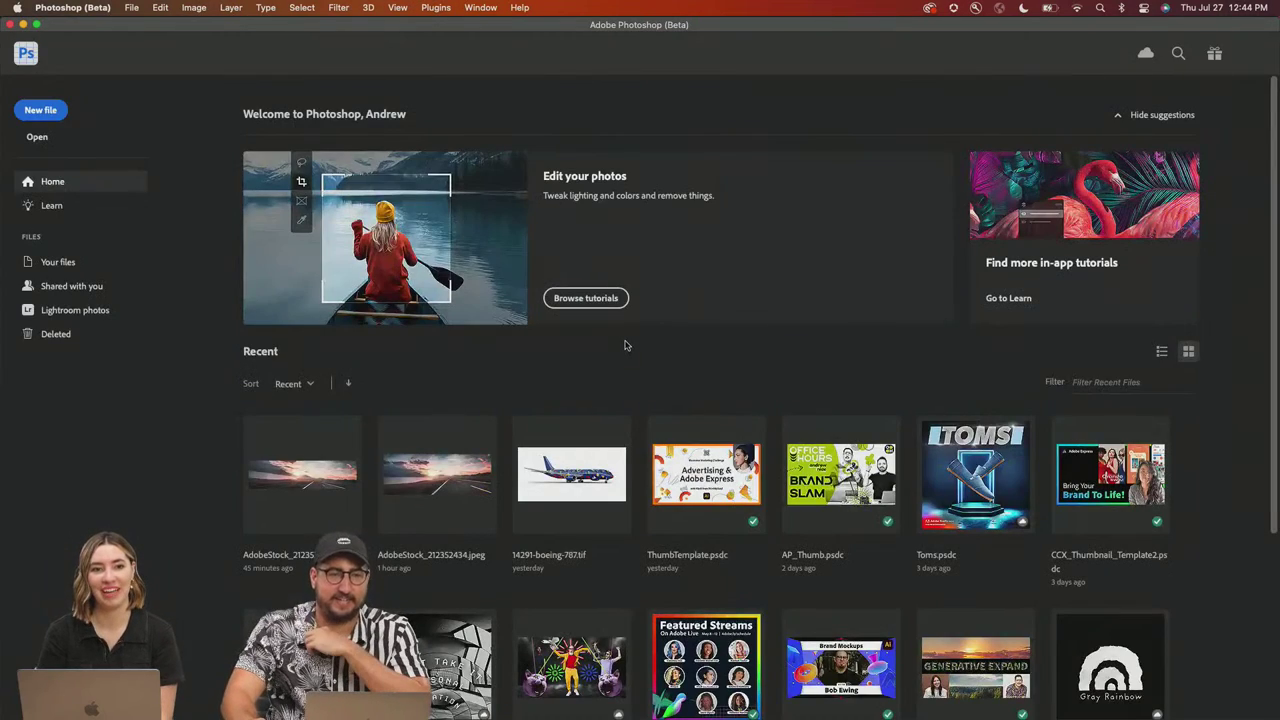
left_click(290, 467)
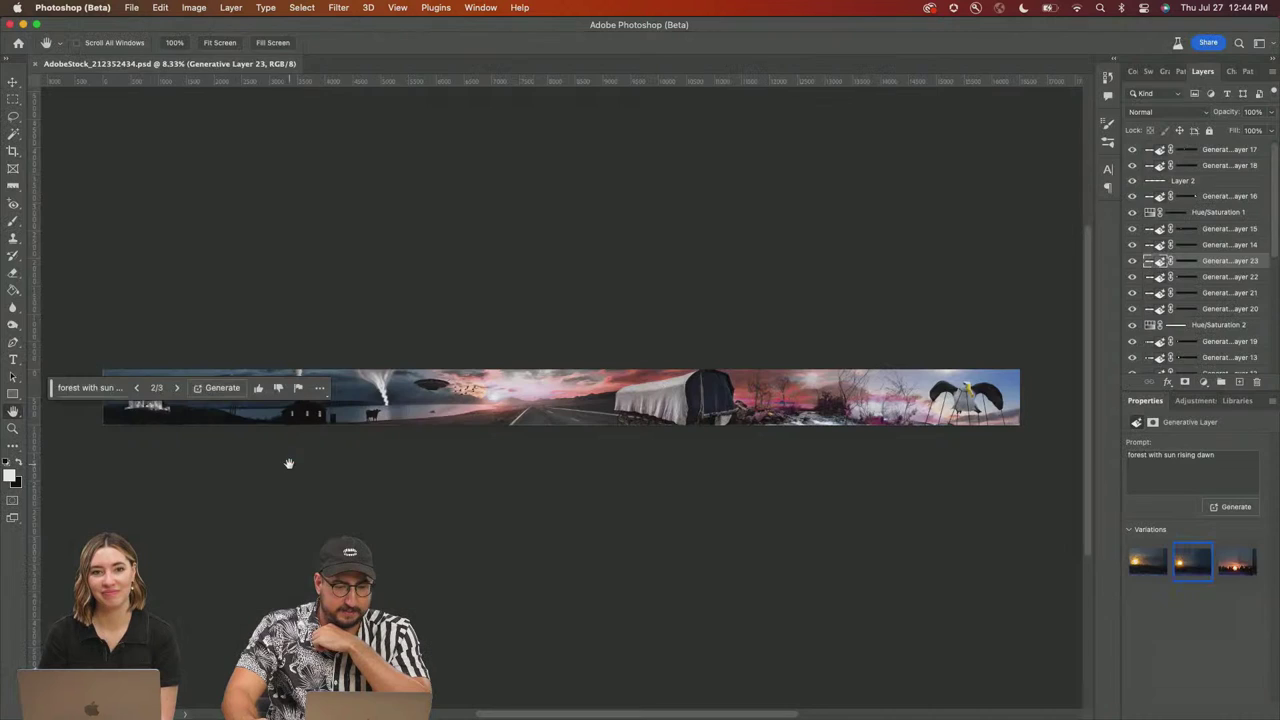
left_click_drag(259, 273, 251, 173)
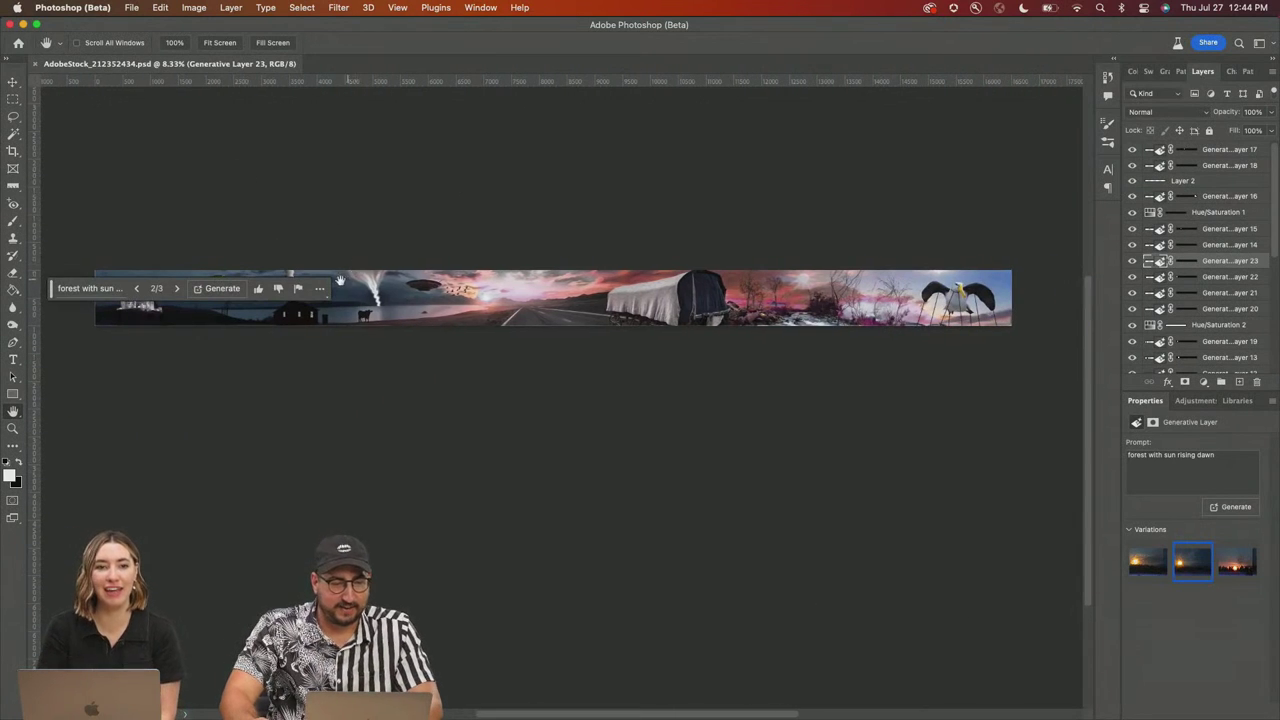
Step: Save a JPEG copy of the panorama to Downloads with quality 12 (Maximum) and Baseline Optimized format
left_click(130, 12)
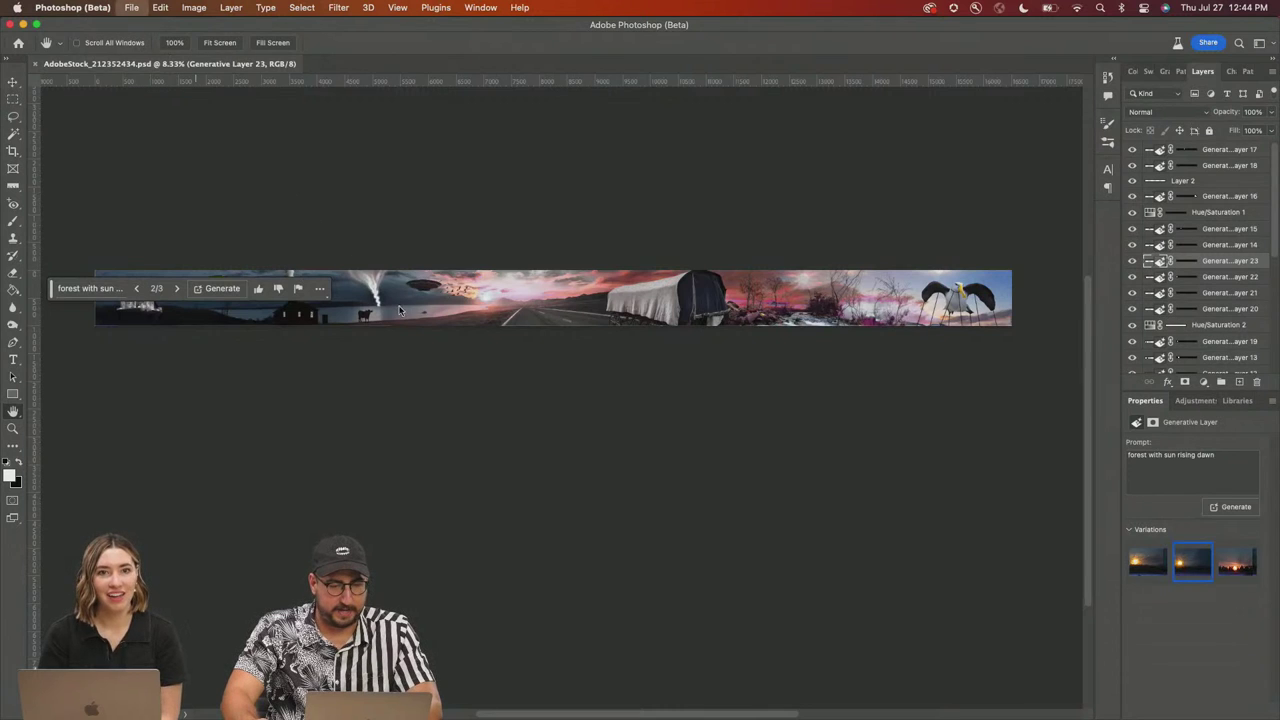
key("alt+super+s")
left_click(592, 373)
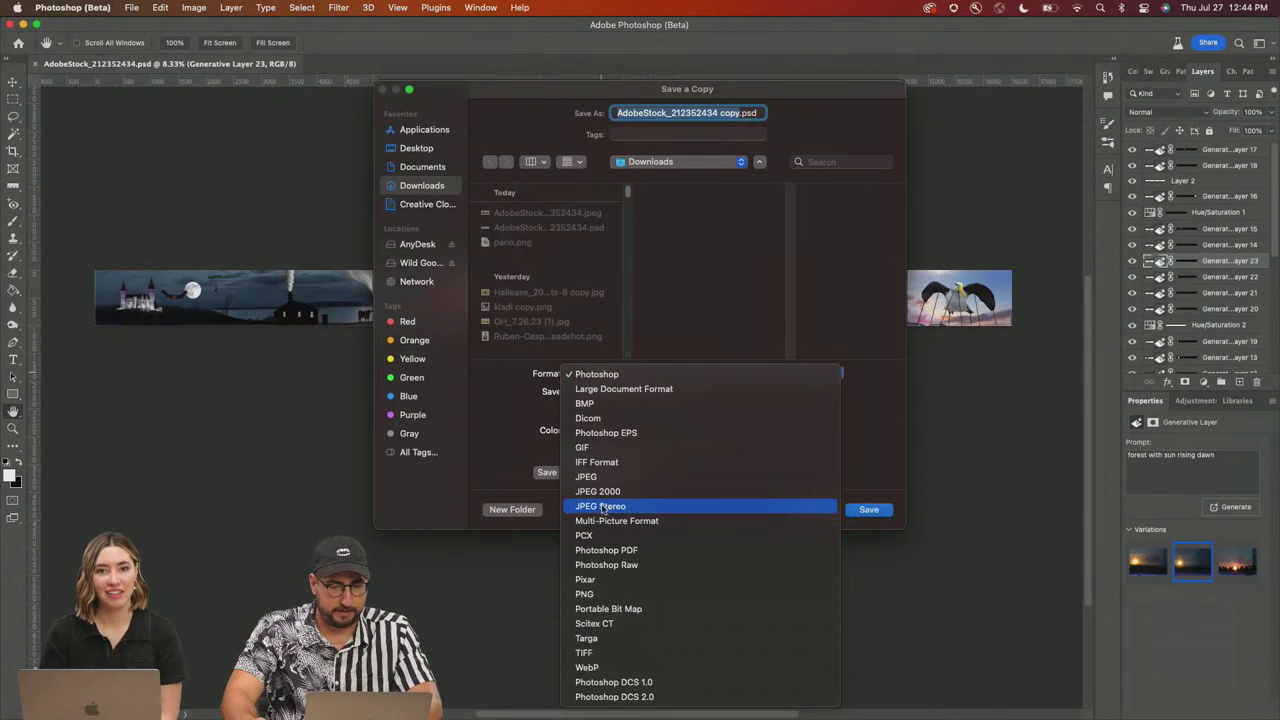
left_click(805, 477)
left_click(887, 511)
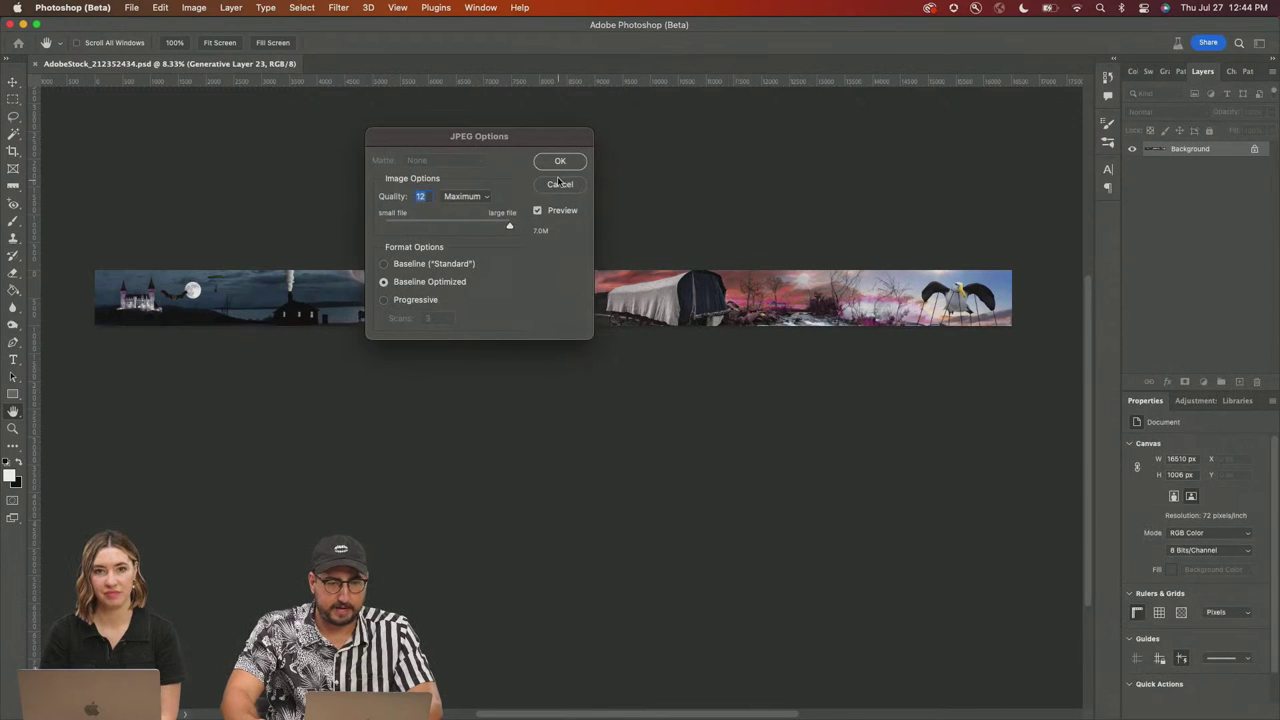
left_click(560, 162)
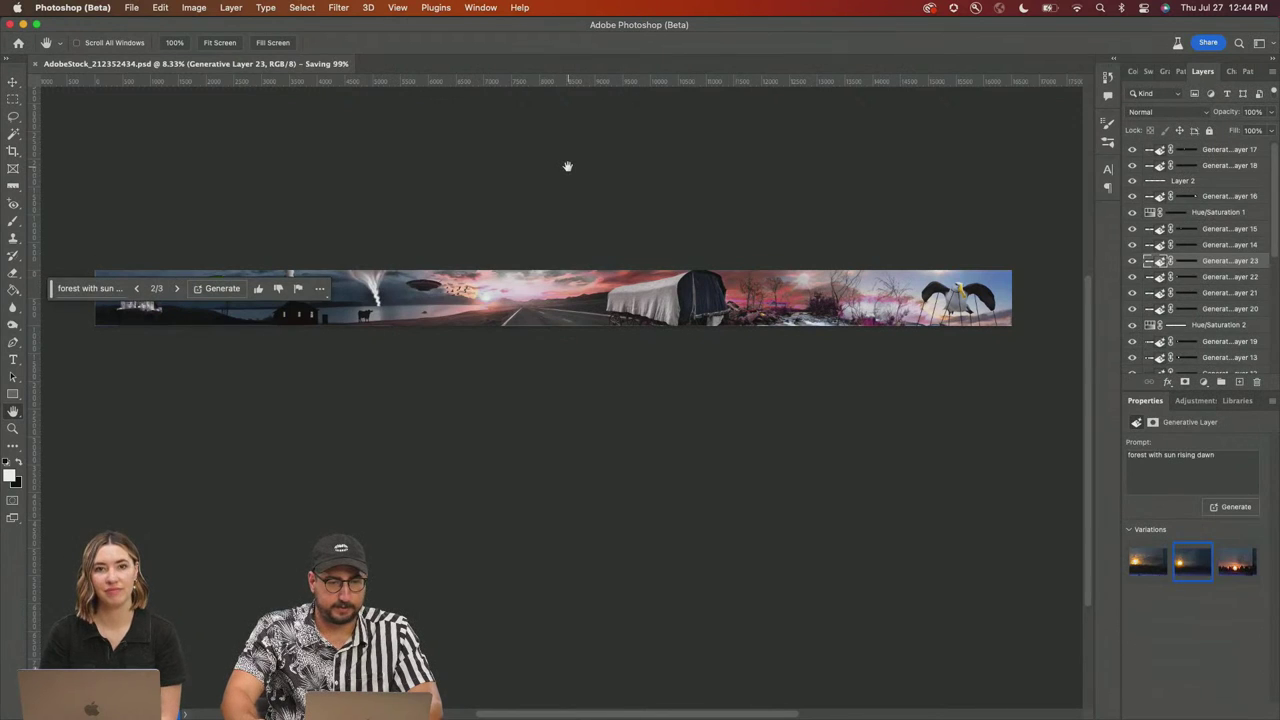
Step: Open the AdobeStock_212352434 copy.jpg file from the Downloads folder
key("super+o")
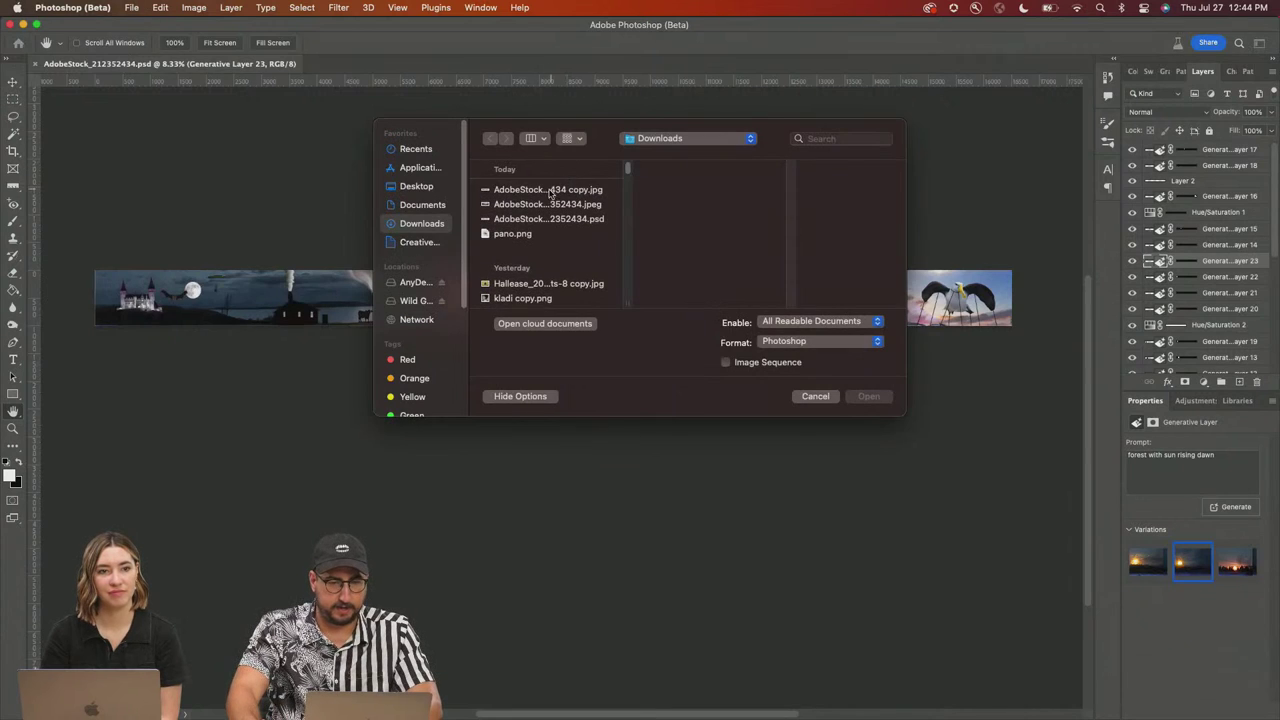
left_click(548, 190)
left_click(869, 397)
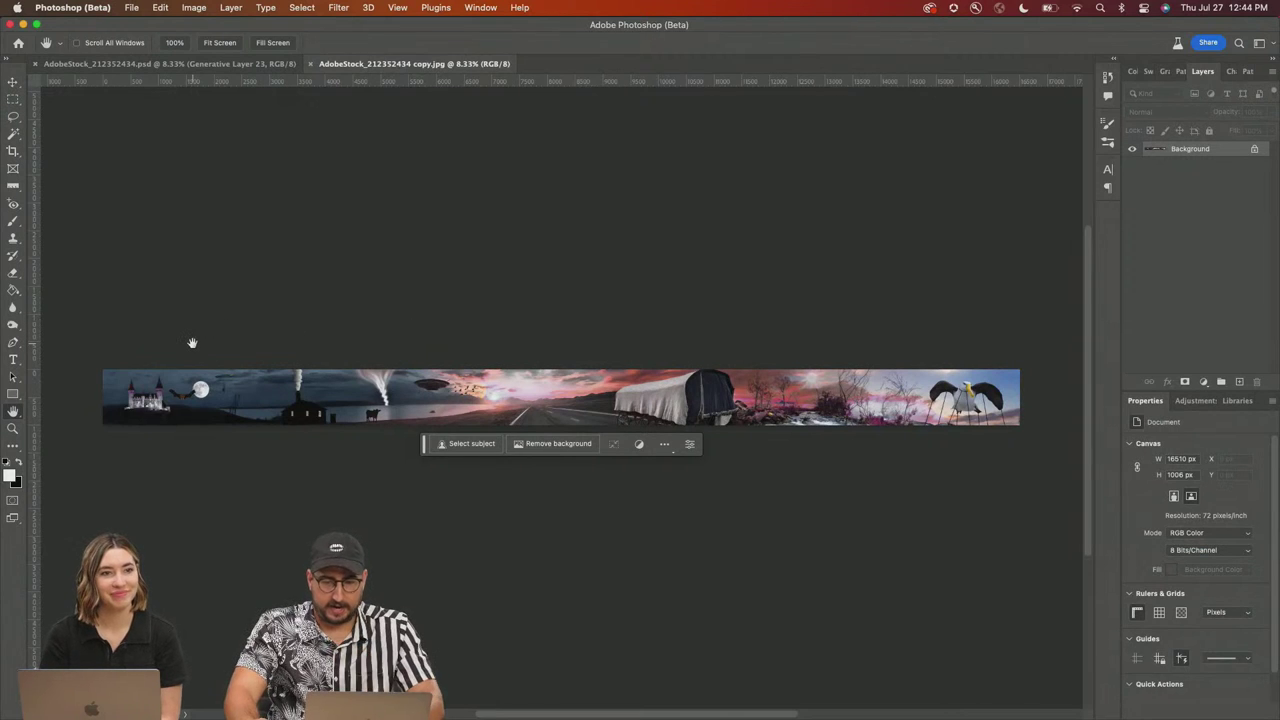
Step: Duplicate the full panorama from the Background onto a new layer
key("m")
left_click_drag(90, 340, 477, 496)
key("ctrl+j")
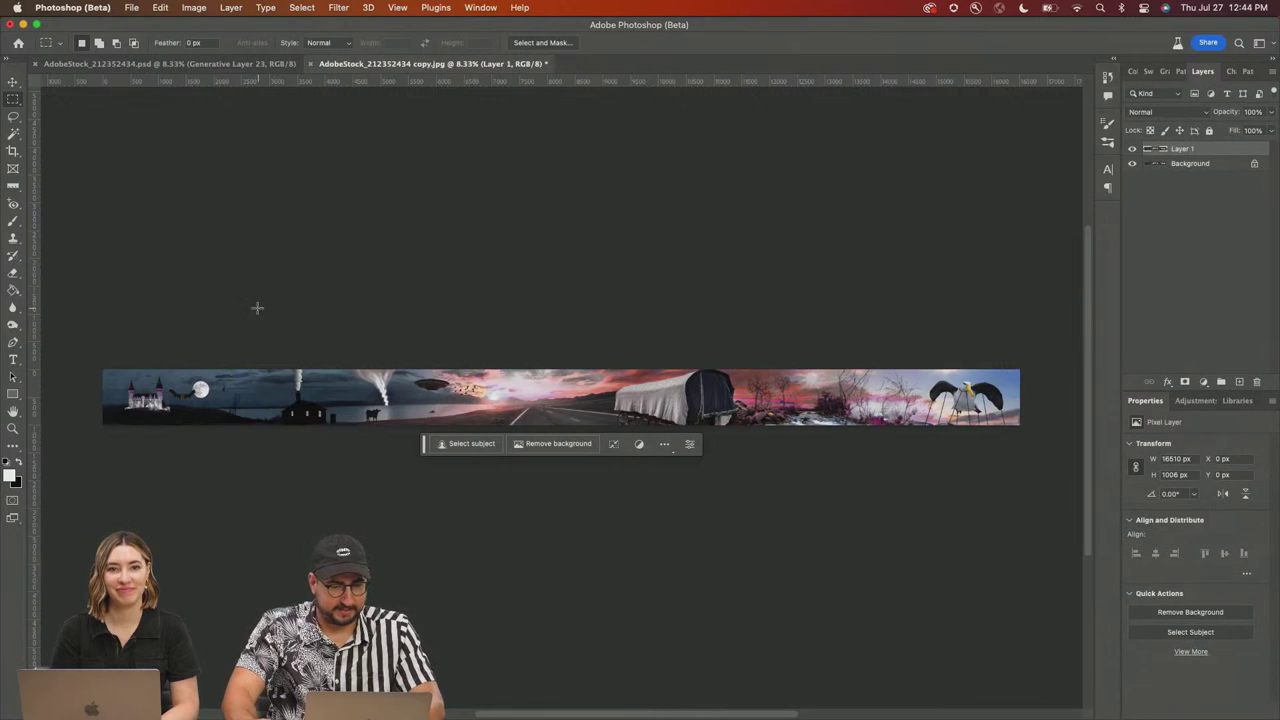
Step: Select the panorama's castle-to-road section, about 7778 px wide at full height, and copy it to its own layer
left_click_drag(92, 336, 533, 550)
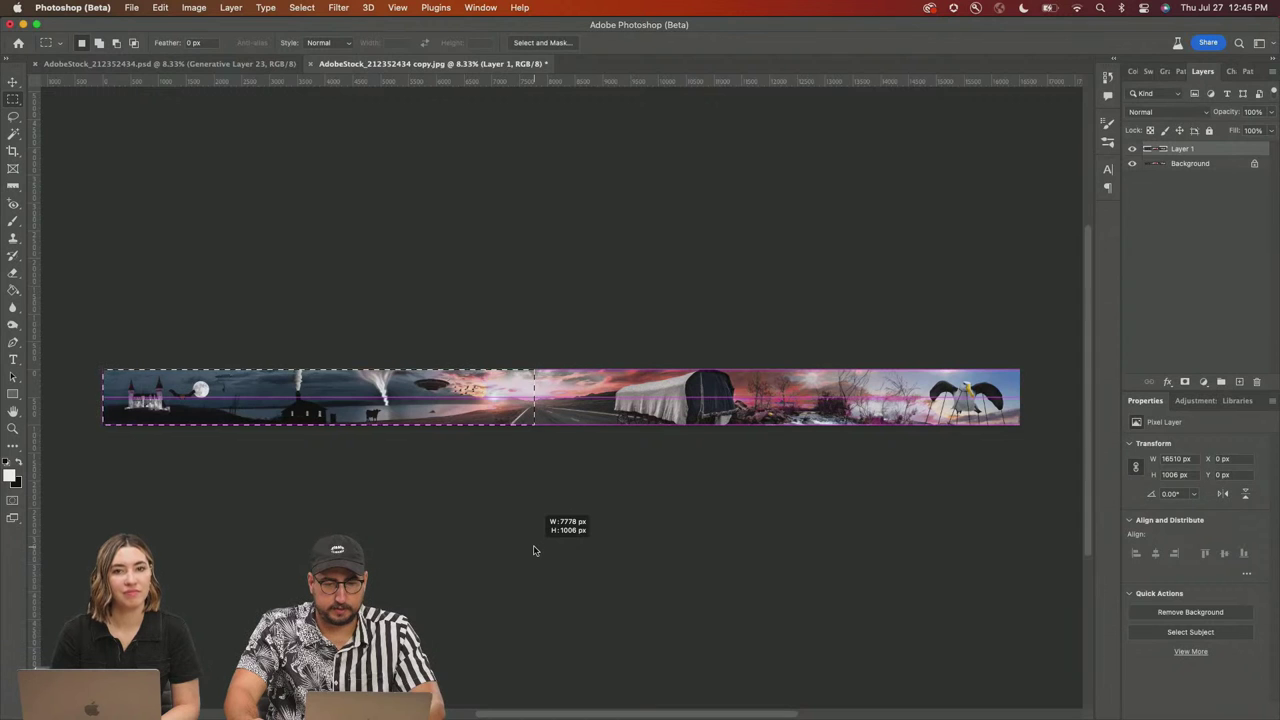
left_click_drag(533, 550, 534, 550)
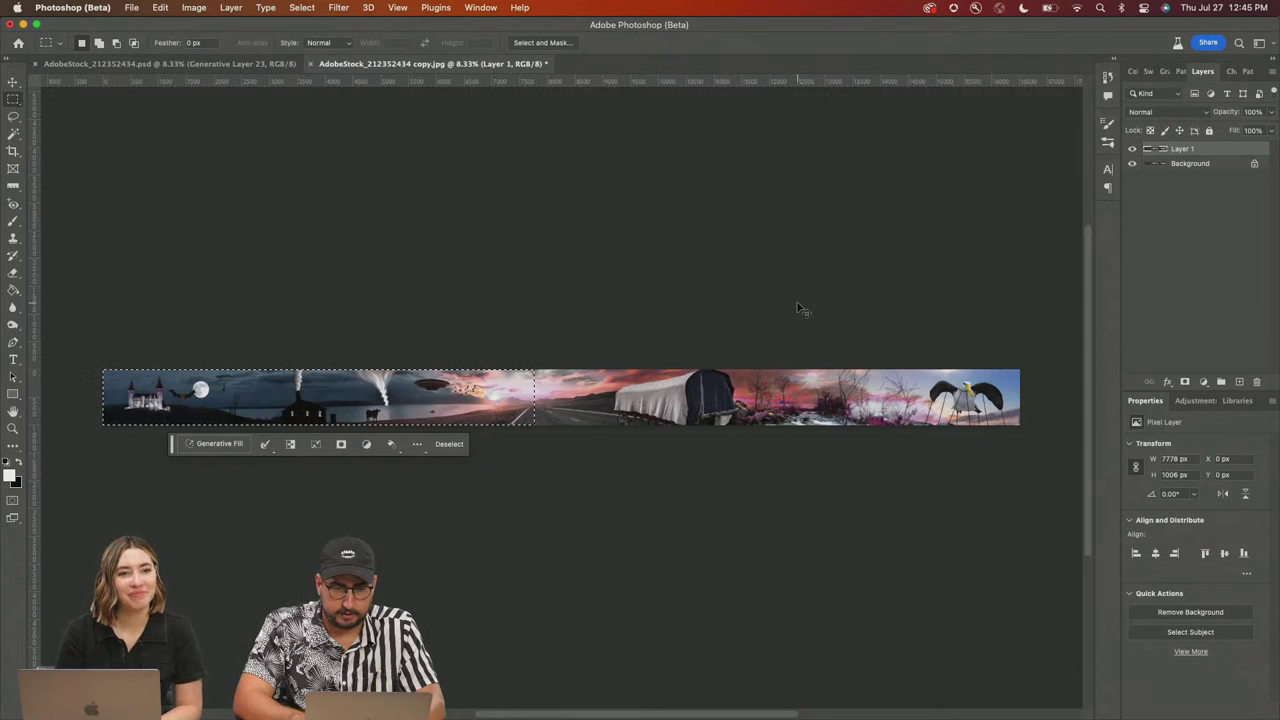
right_click(530, 380)
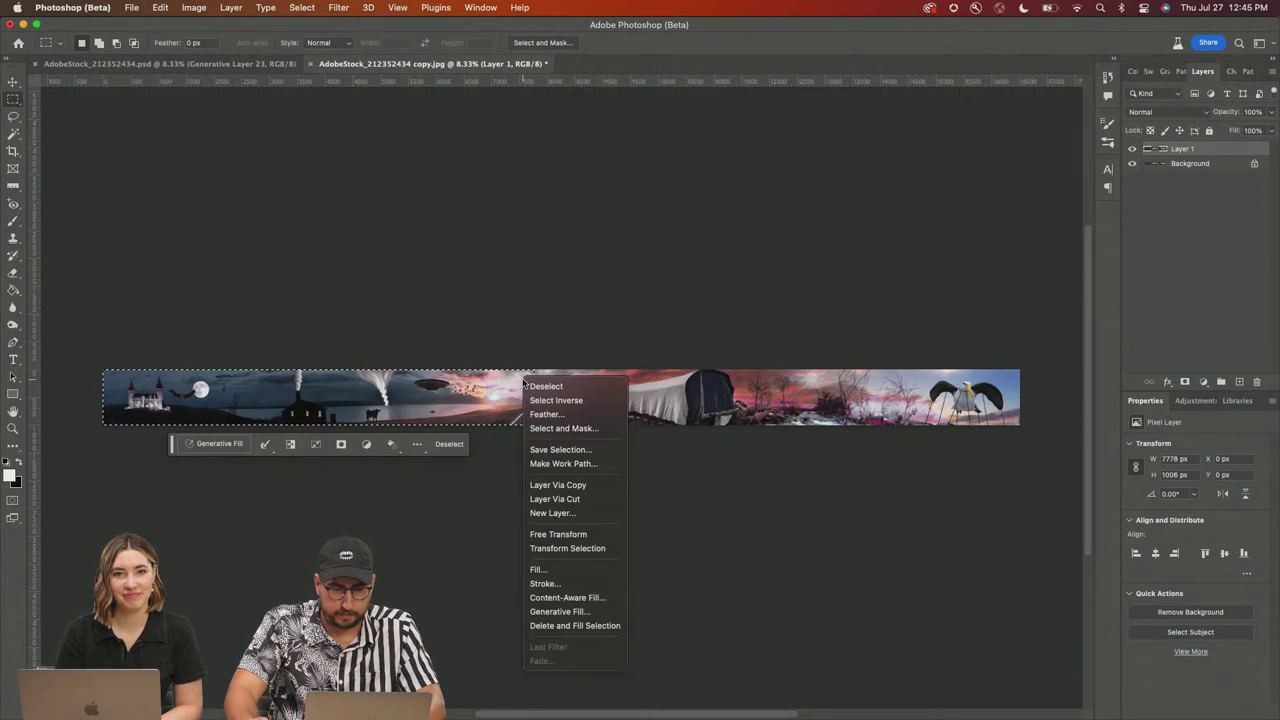
left_click(577, 485)
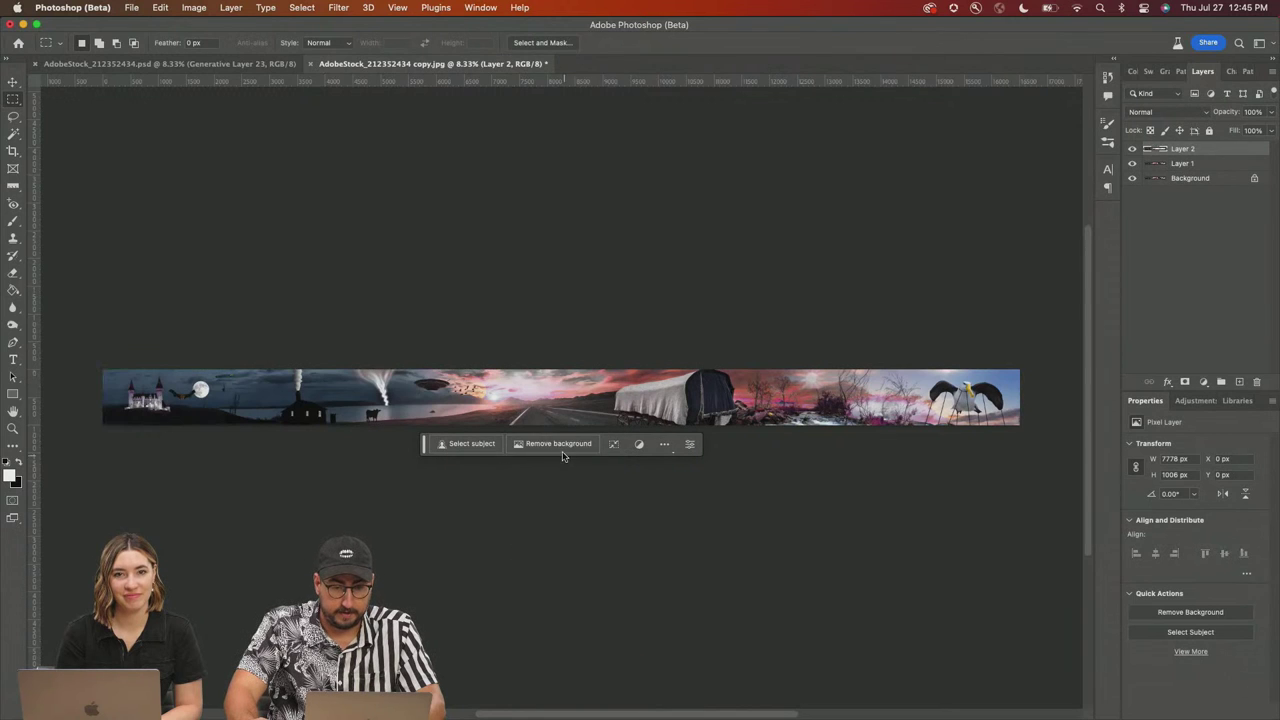
Step: Load Layer 2's outline as a selection, invert it, and copy the remaining right-hand section of Layer 1 to its own layer
left_click(1159, 152, "super")
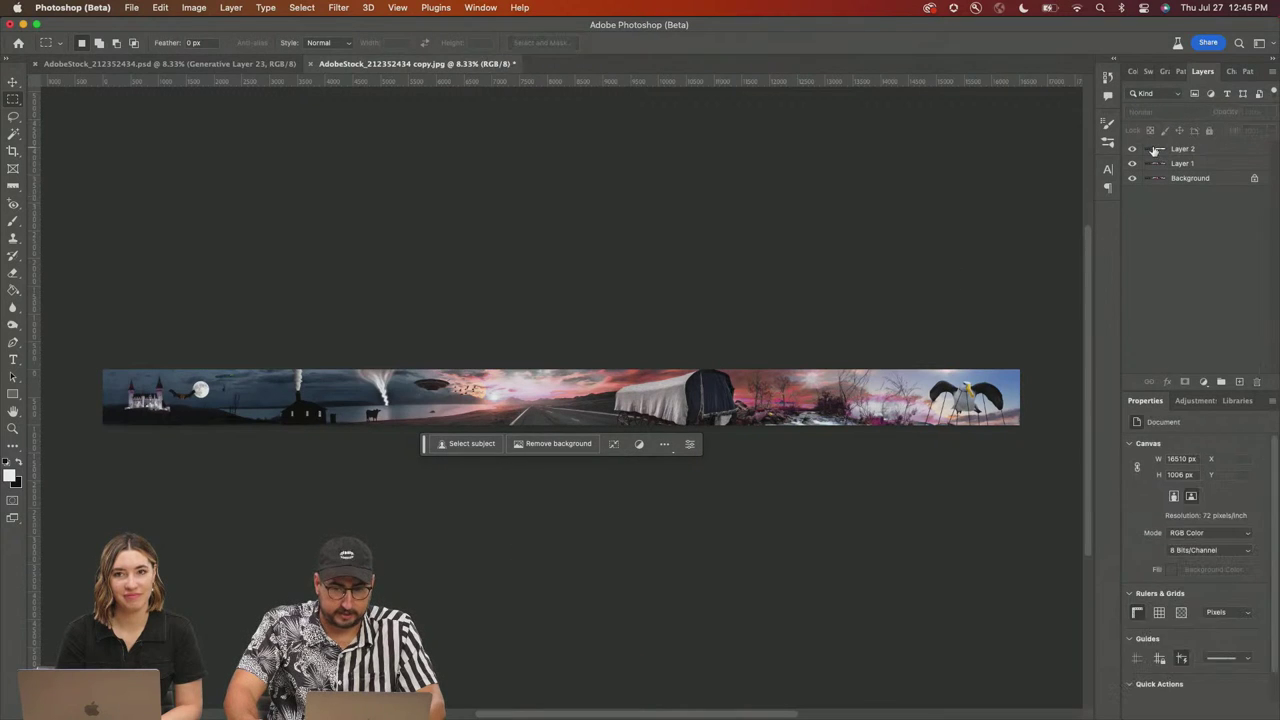
key("super+0")
left_click(1159, 150)
left_click(1159, 150, "super")
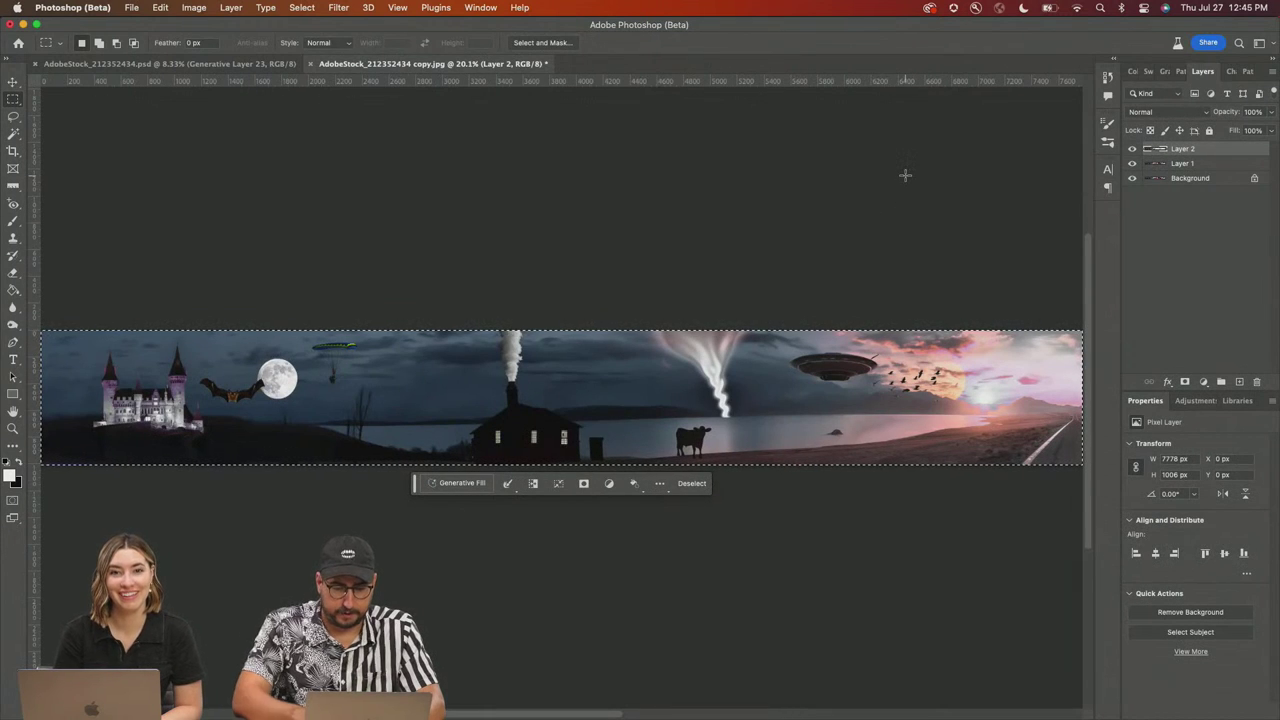
left_click(532, 484)
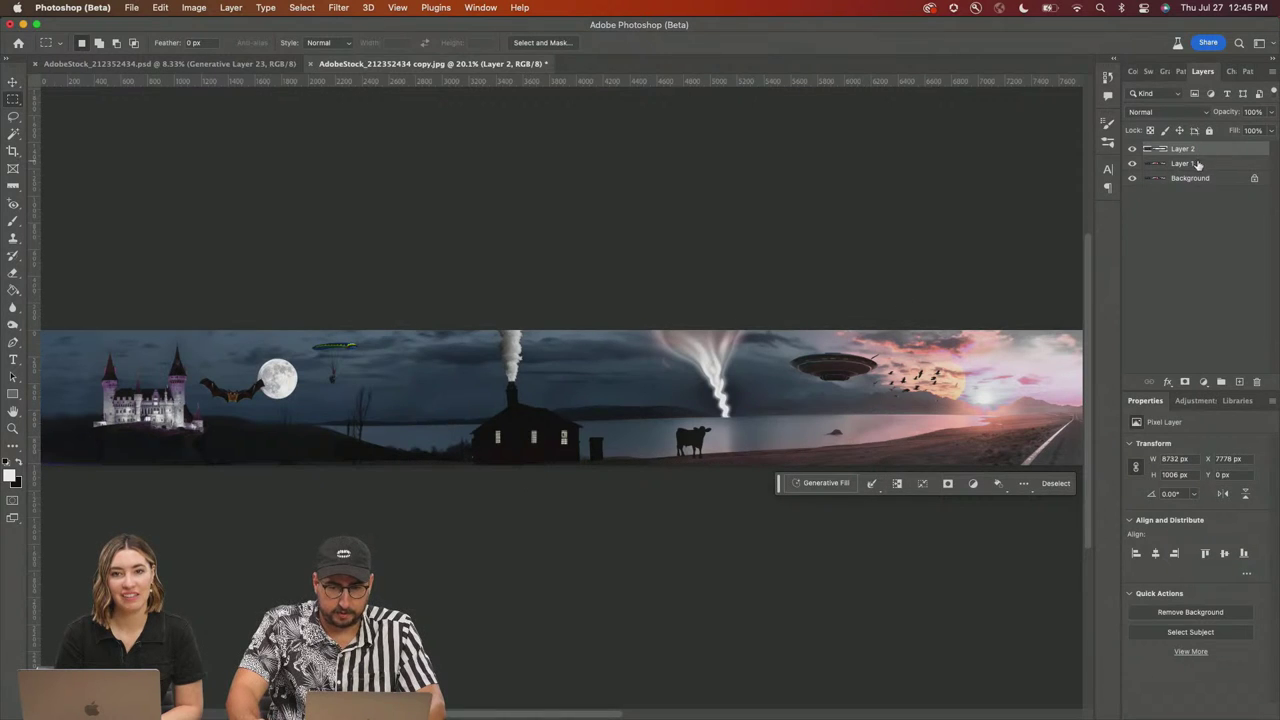
left_click(1197, 164)
scroll(781, 371, "right", 10)
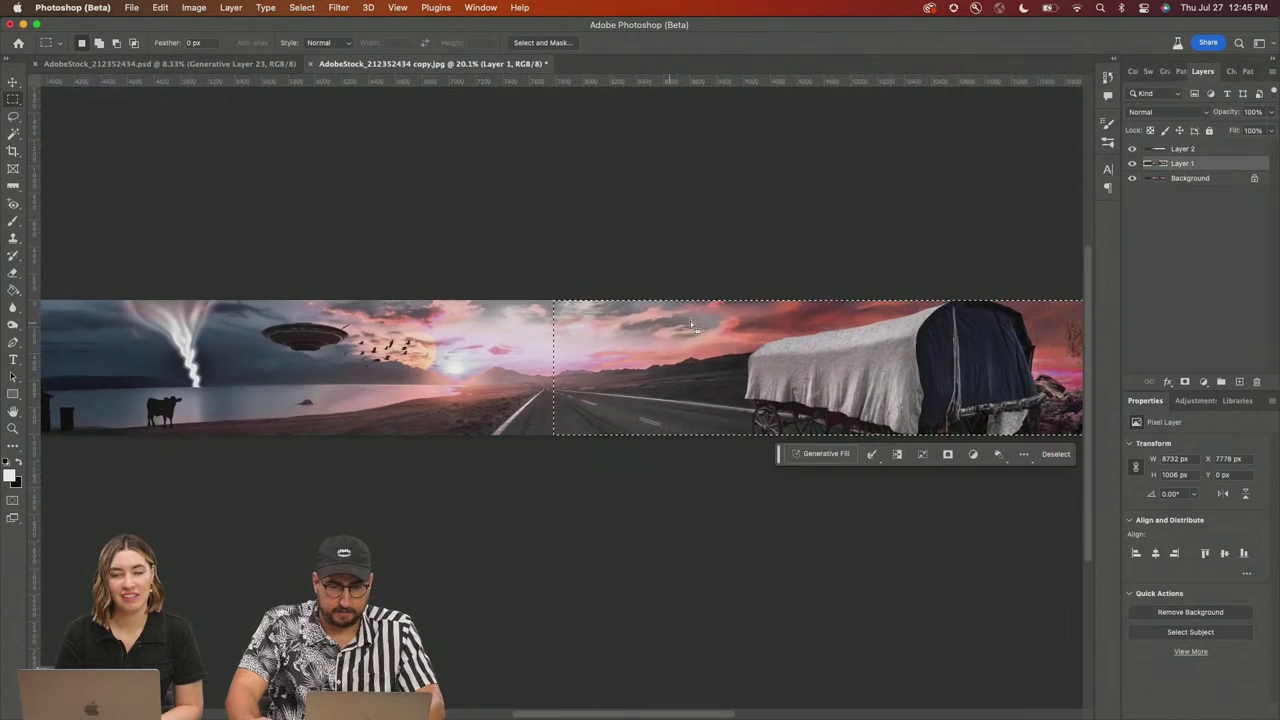
right_click(697, 326)
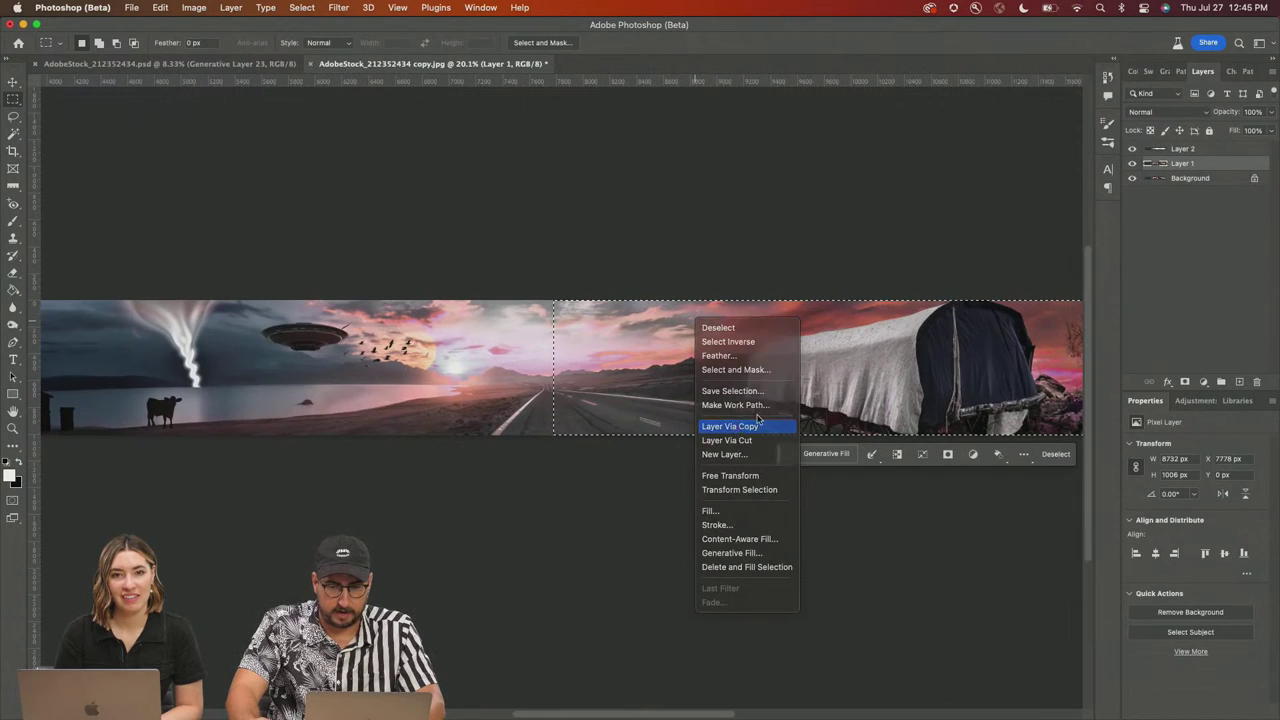
left_click(729, 426)
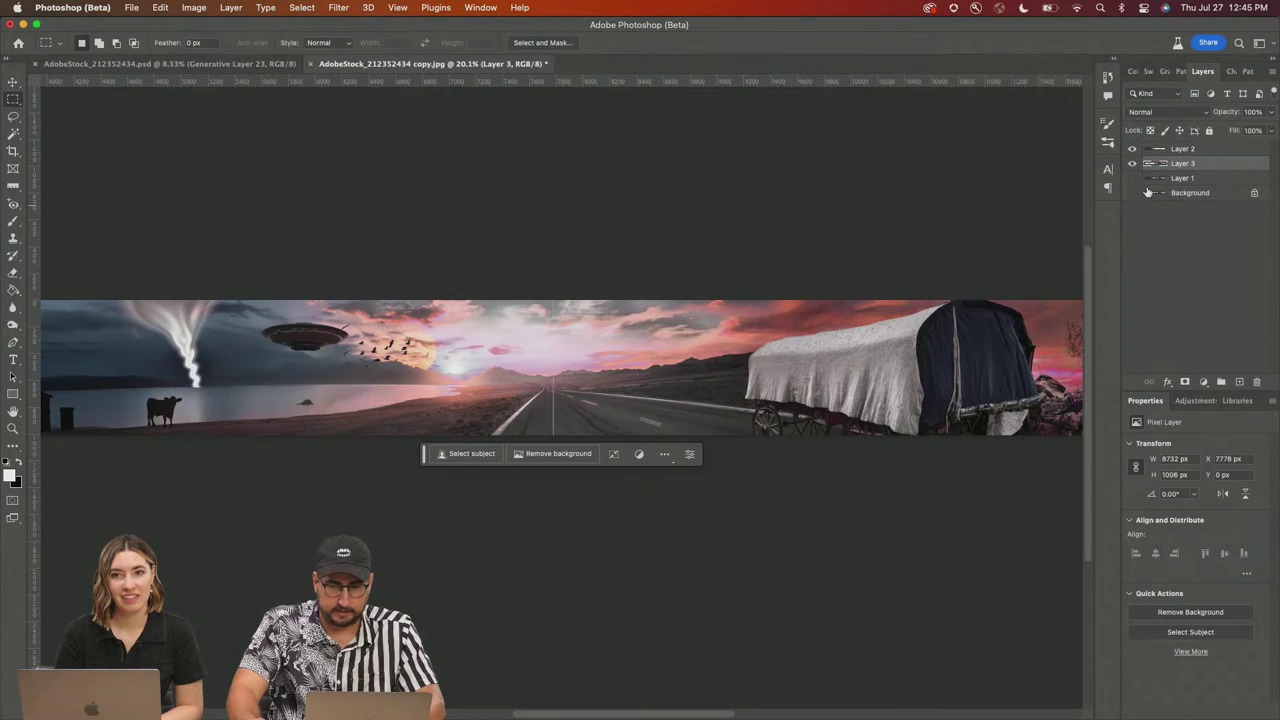
Step: Align Layer 3 to the canvas's left edge and Layer 2 to its right edge, swapping the two halves, and clear the selection
key("super+a")
key("v")
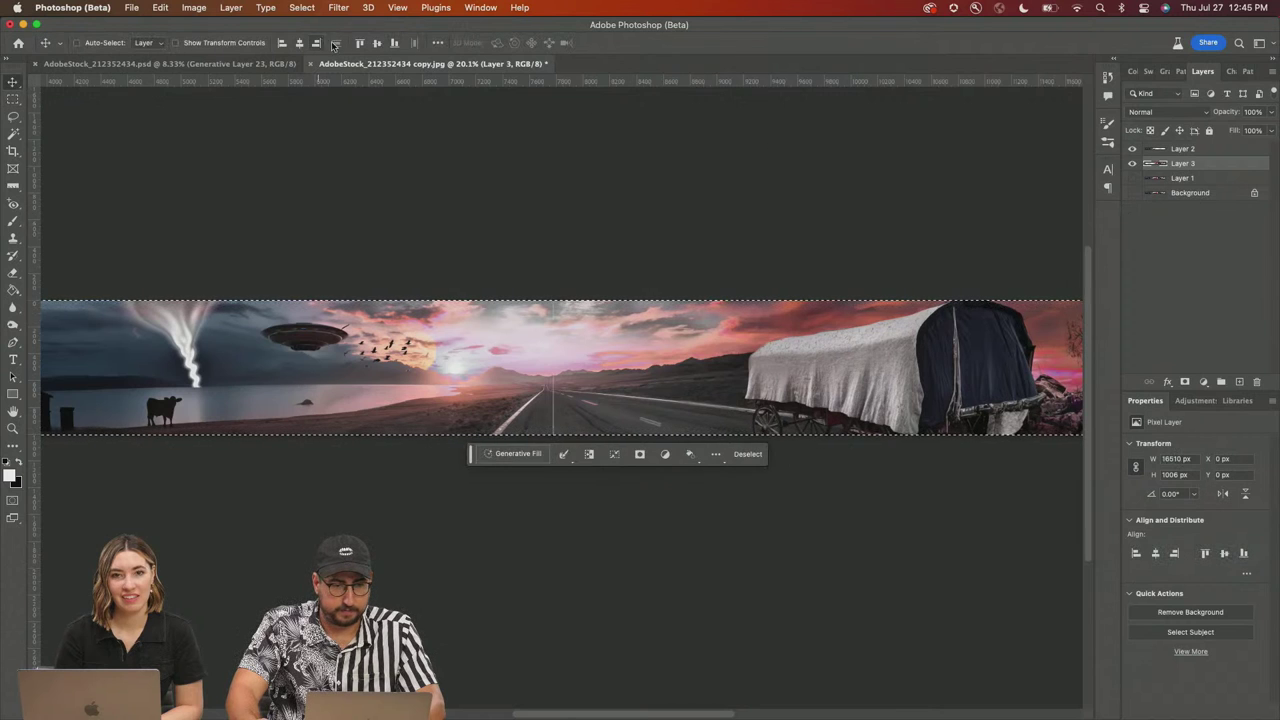
left_click(287, 45)
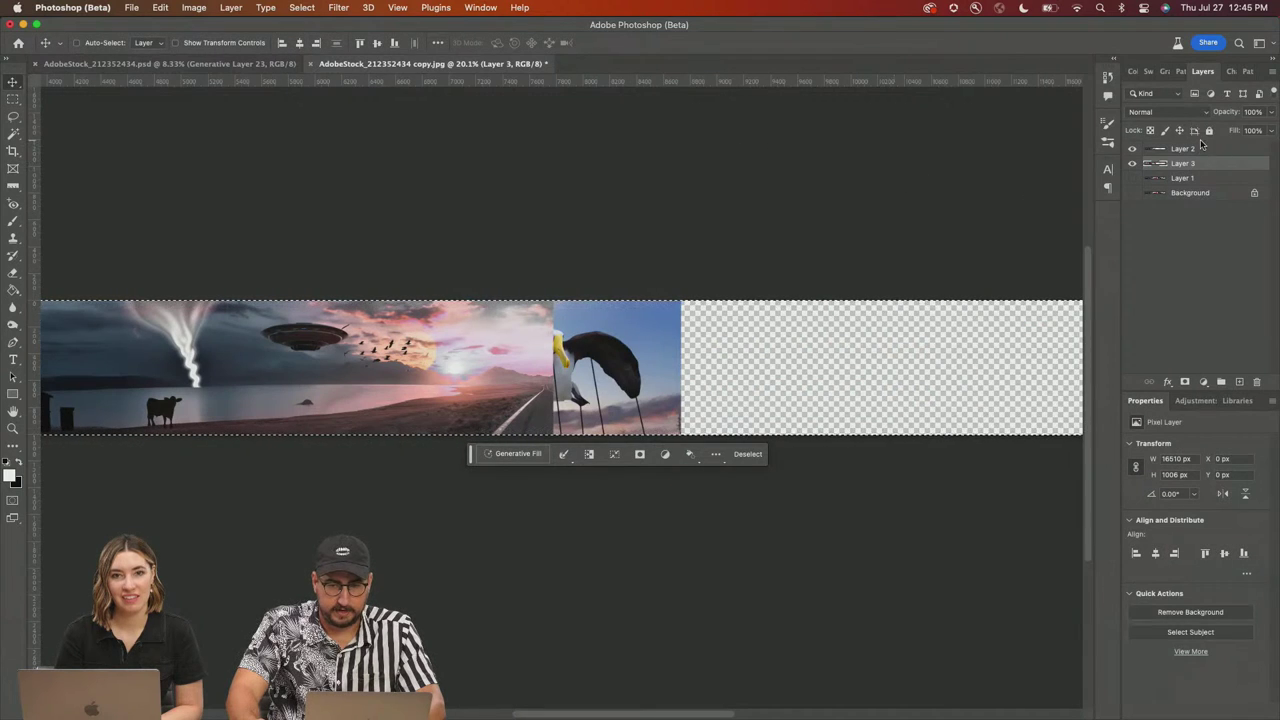
left_click(1201, 148)
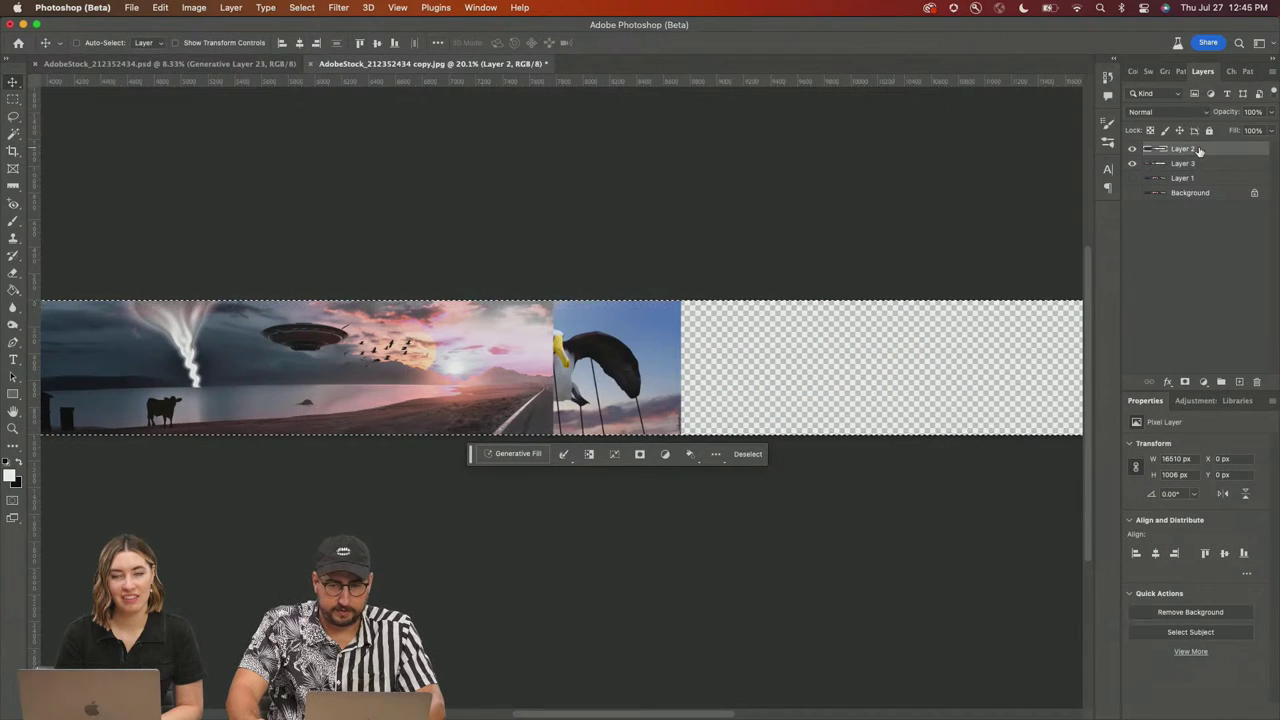
left_click(320, 45)
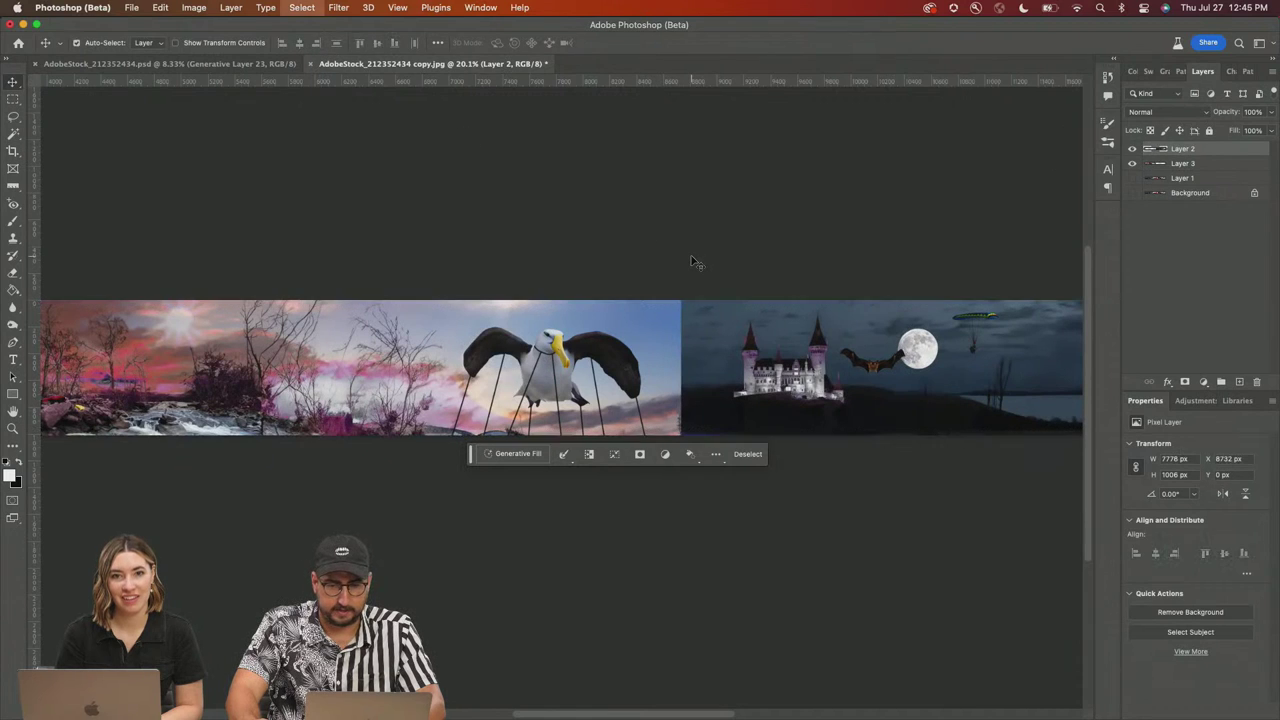
key("super+d")
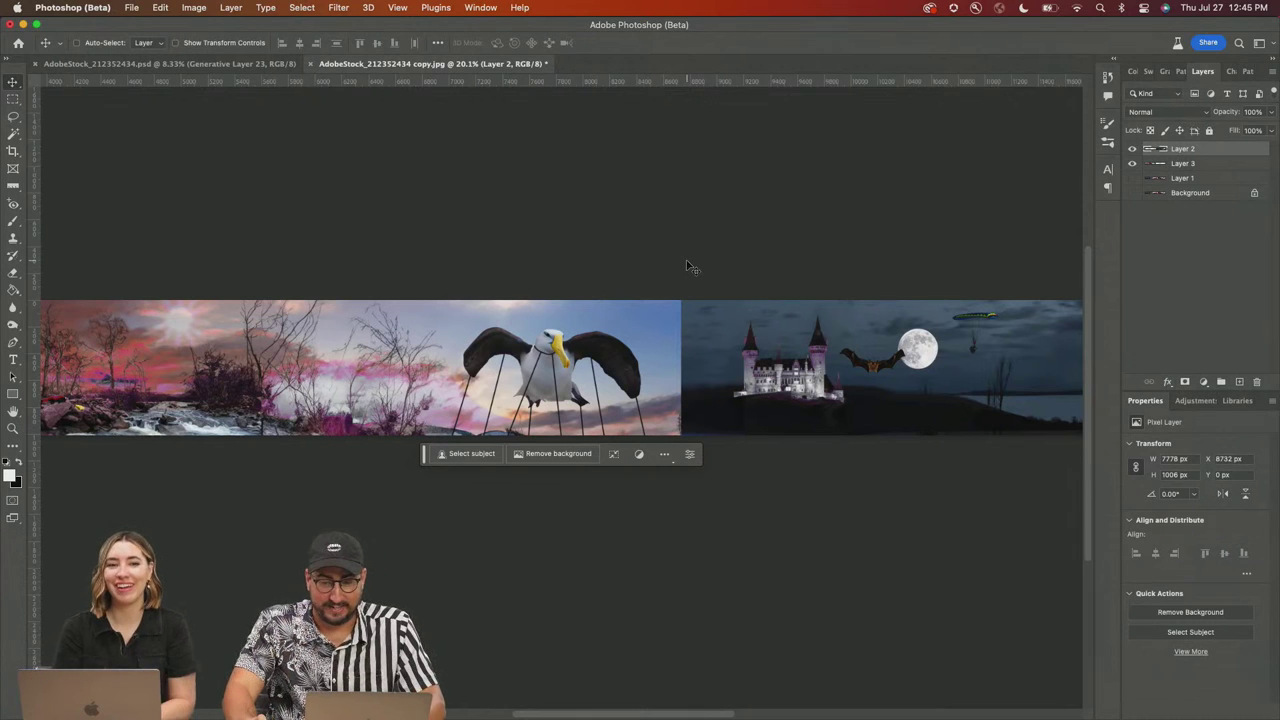
Step: Try a promptless Generative Fill on a full-height strip about 461 px wide across the seam between the seagull and the castle
key("m")
left_click_drag(643, 285, 698, 411)
left_click(578, 454)
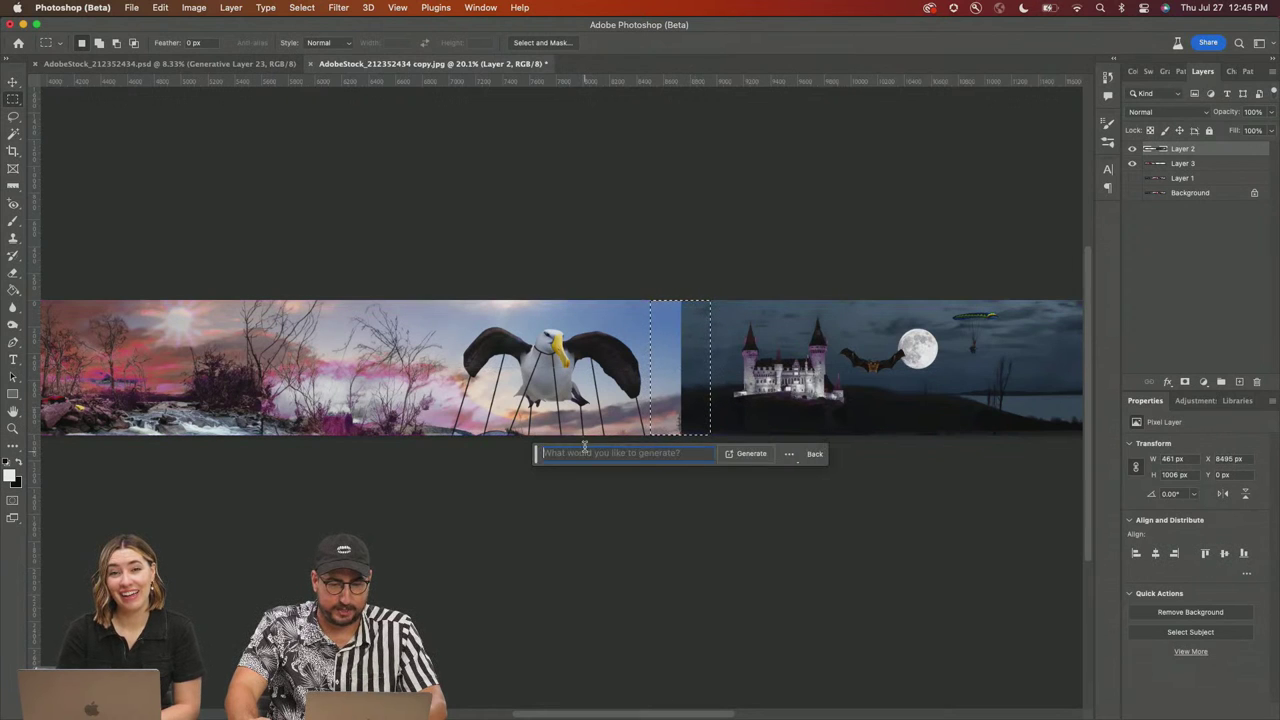
left_click(744, 456)
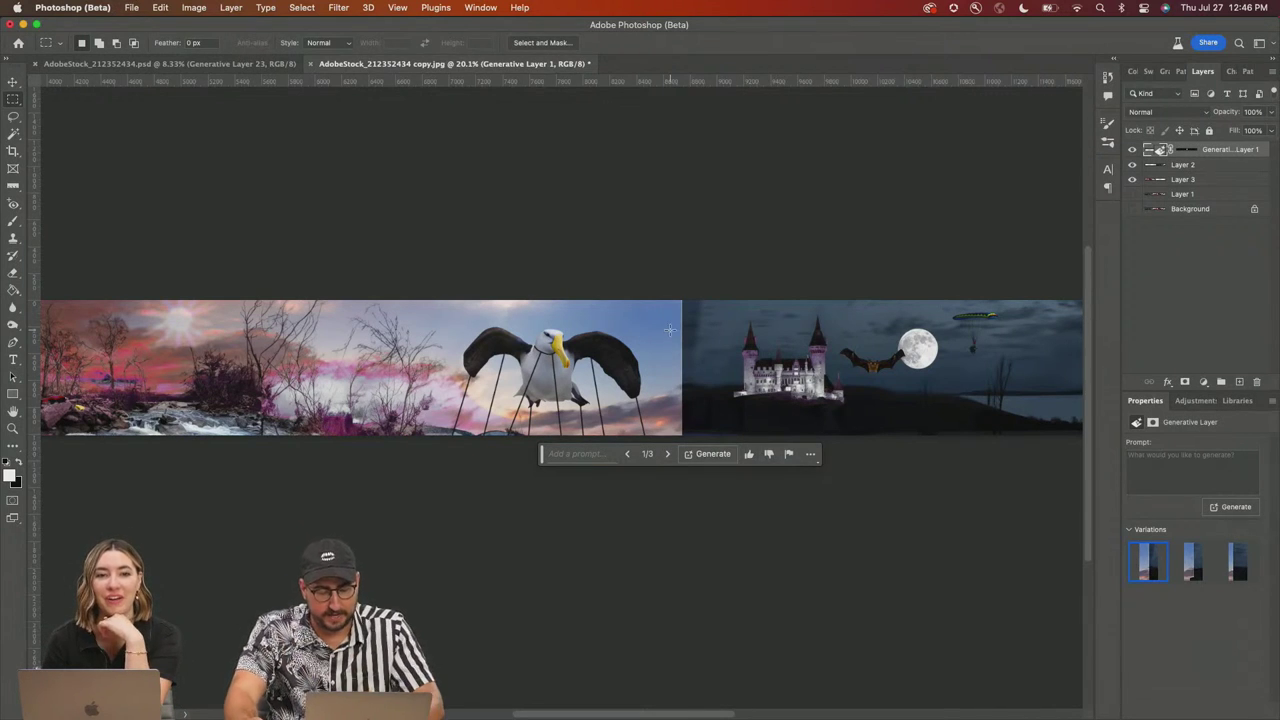
key("super+z")
key("z")
left_click_drag(670, 330, 587, 314)
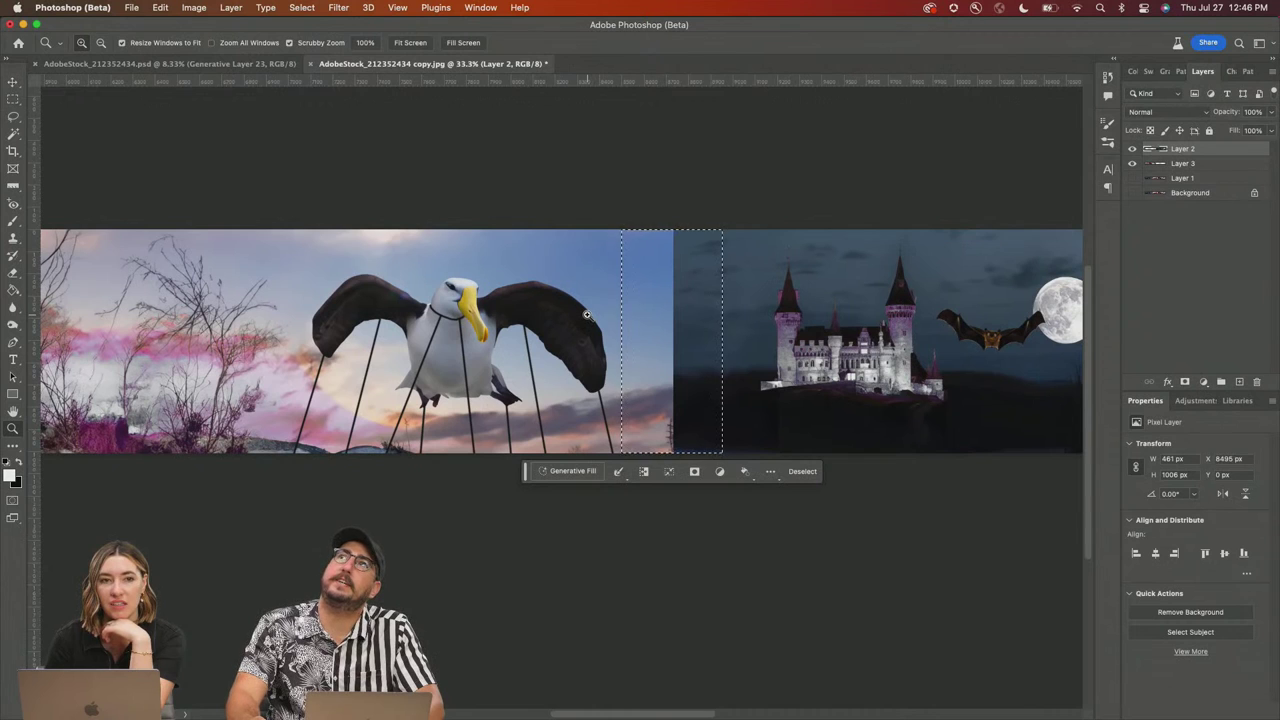
key("super+d")
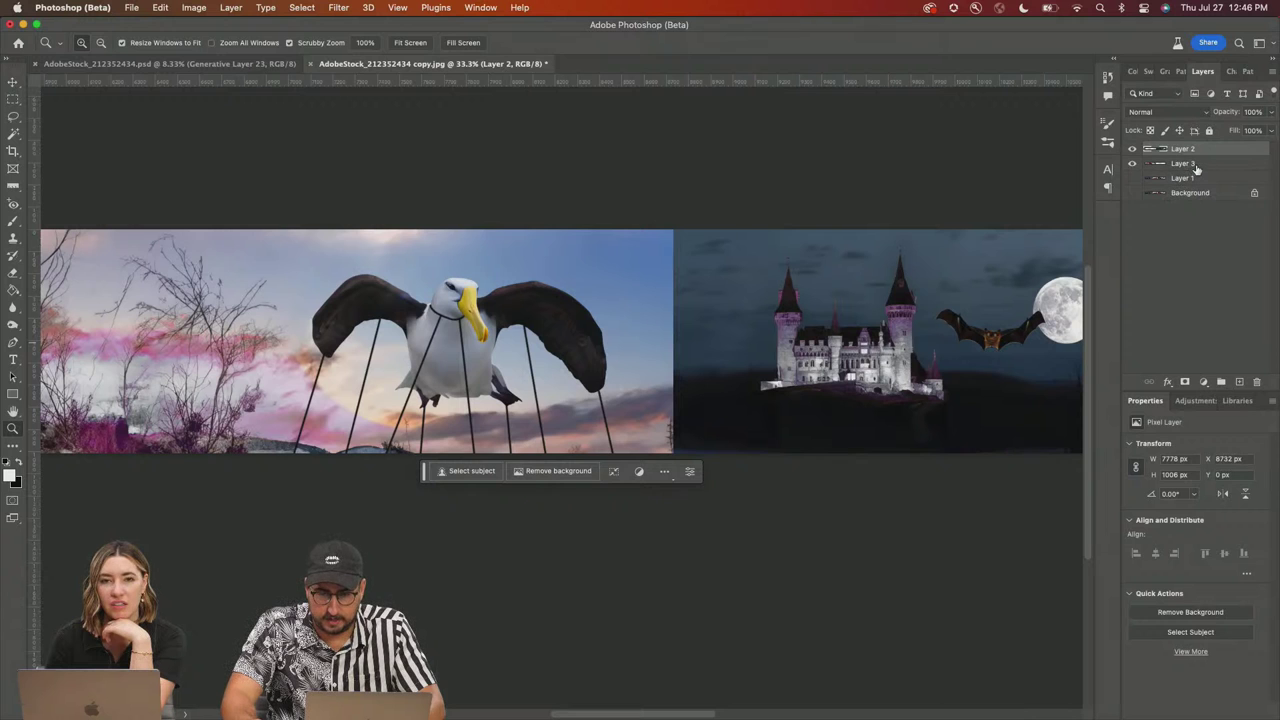
Step: Shift Layer 2 left to about X 6738 px over Layer 3 and soften its left edge with a 700 px eraser
key("v")
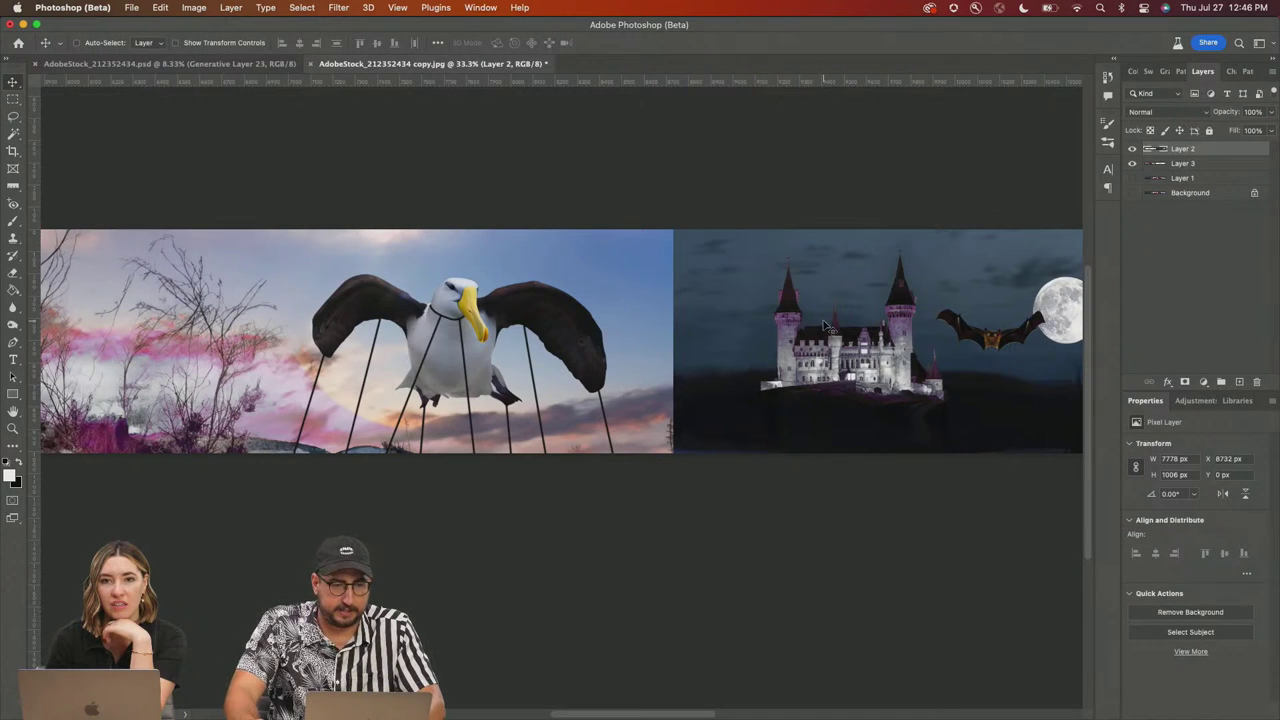
left_click_drag(826, 325, 376, 316)
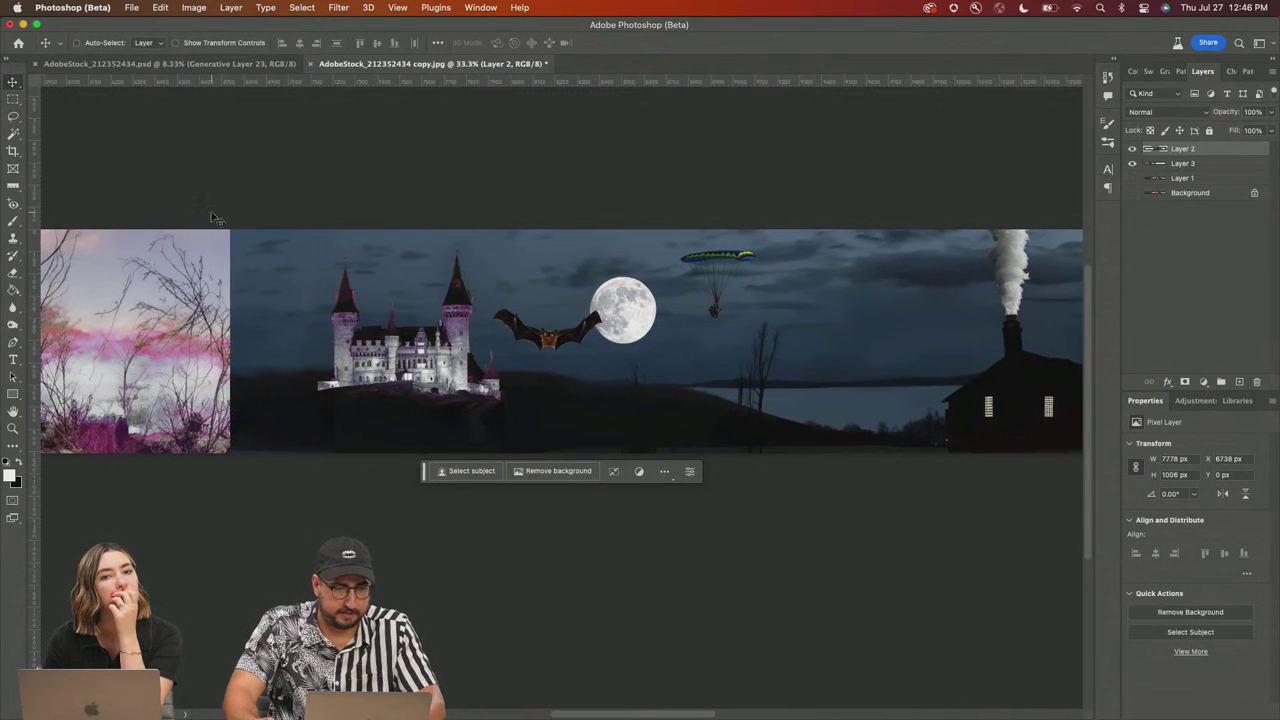
key("e")
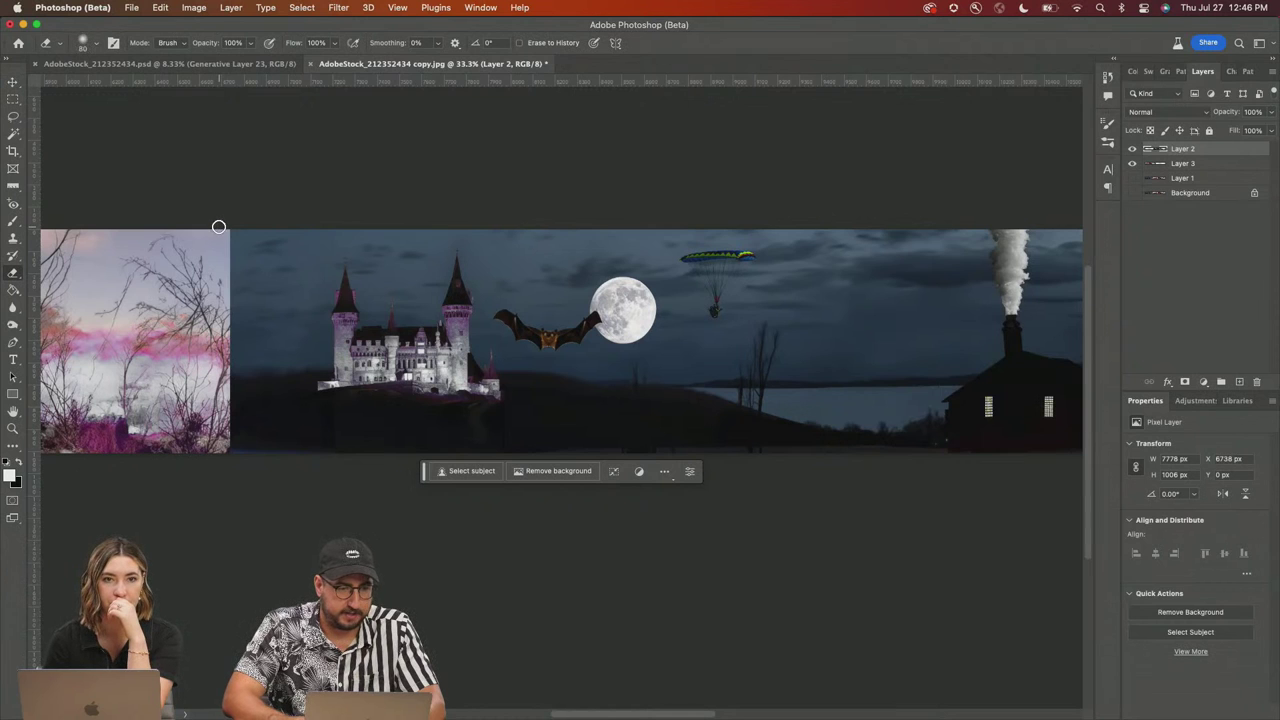
key("bracketright")
key("bracketright")
key("bracketright")
key("bracketright")
key("bracketright")
key("bracketright")
key("bracketright")
key("bracketright")
key("bracketright")
key("bracketright")
key("bracketright")
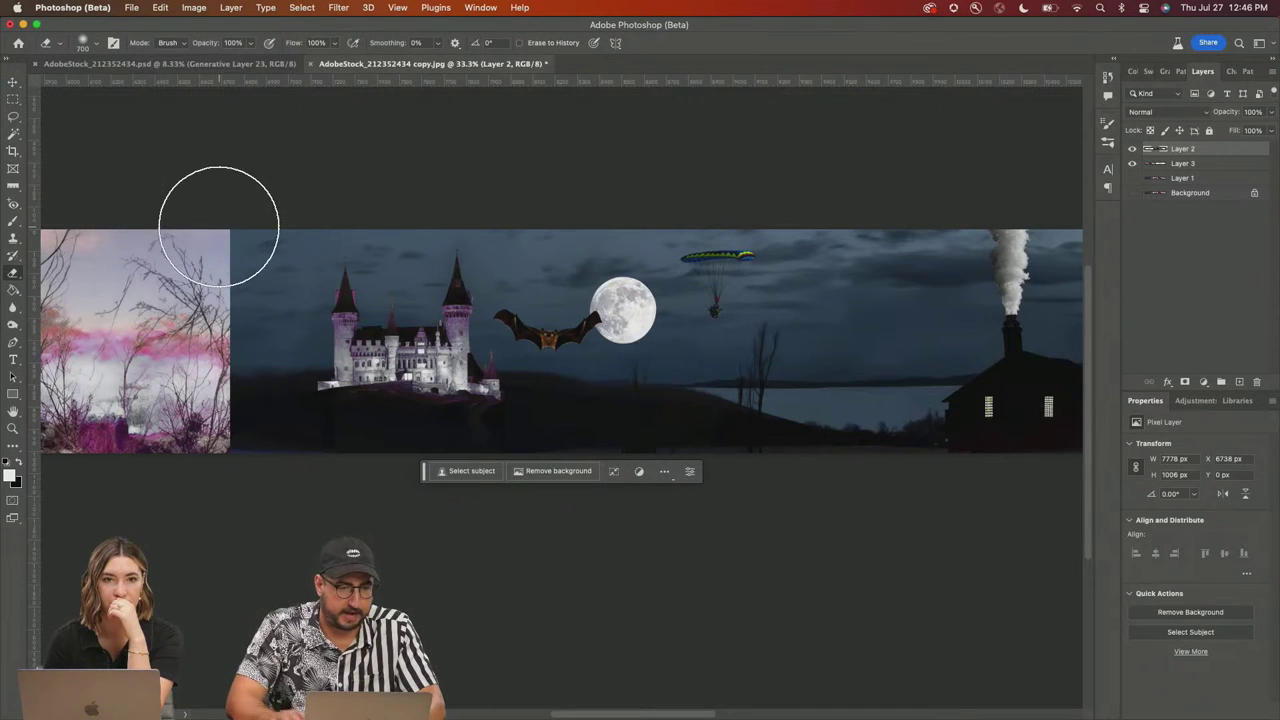
mouse_move(229, 225)
left_mouse_down()
mouse_move(182, 361)
mouse_move(187, 427)
mouse_move(186, 191)
mouse_move(176, 405)
left_mouse_up()
Step: Select a full-height strip about 722 px wide over the softened seam, run Generative Fill without a prompt, and use the first variation
key("m")
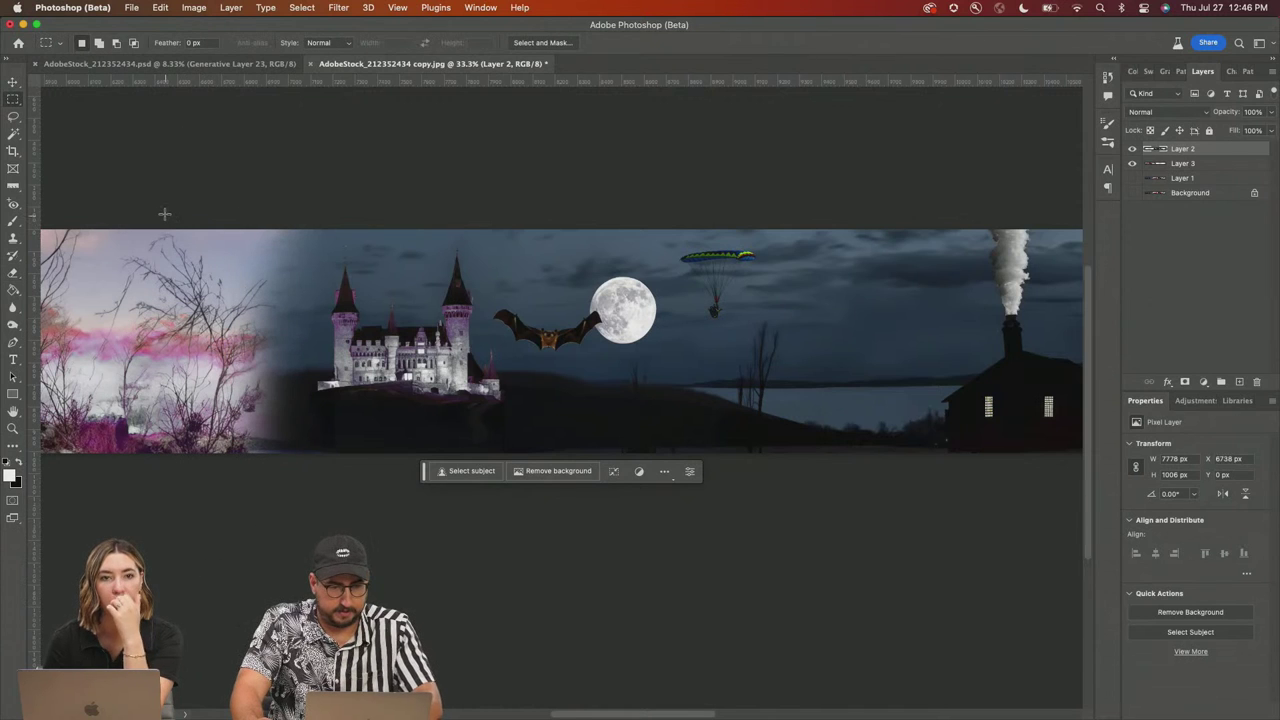
left_click_drag(152, 212, 309, 490)
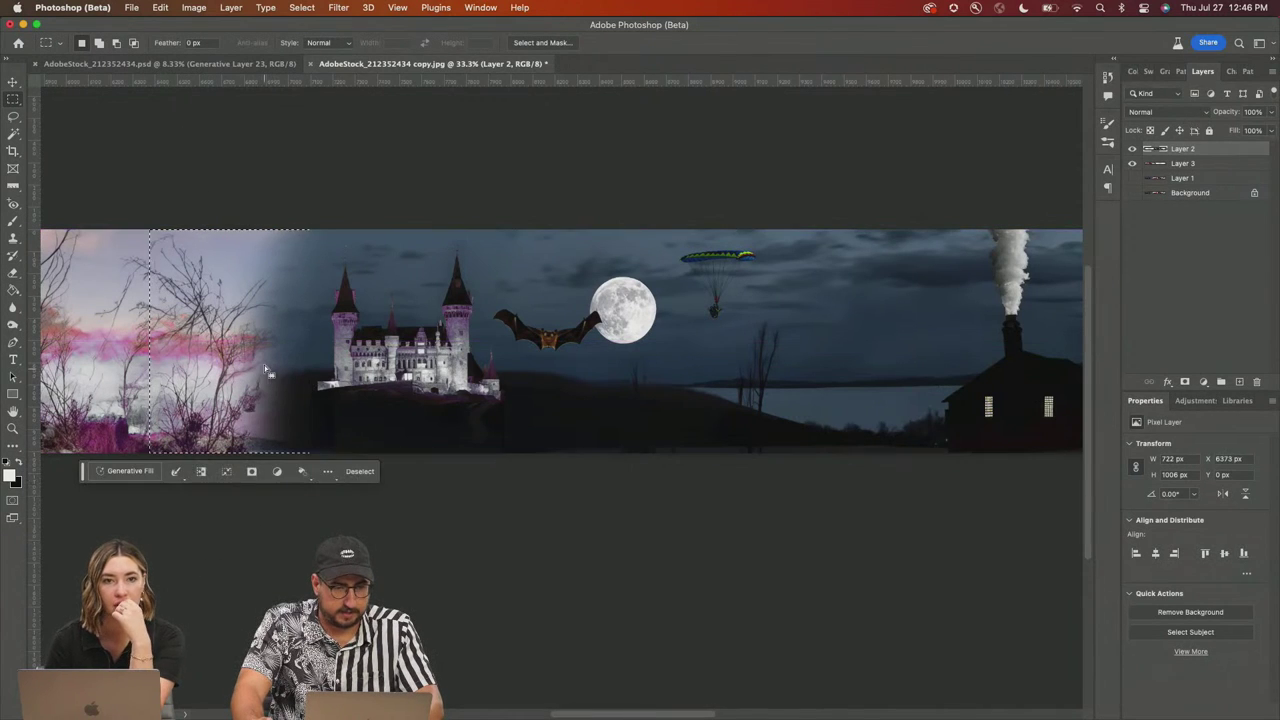
right_click(253, 375)
left_click(133, 474)
left_click(133, 474)
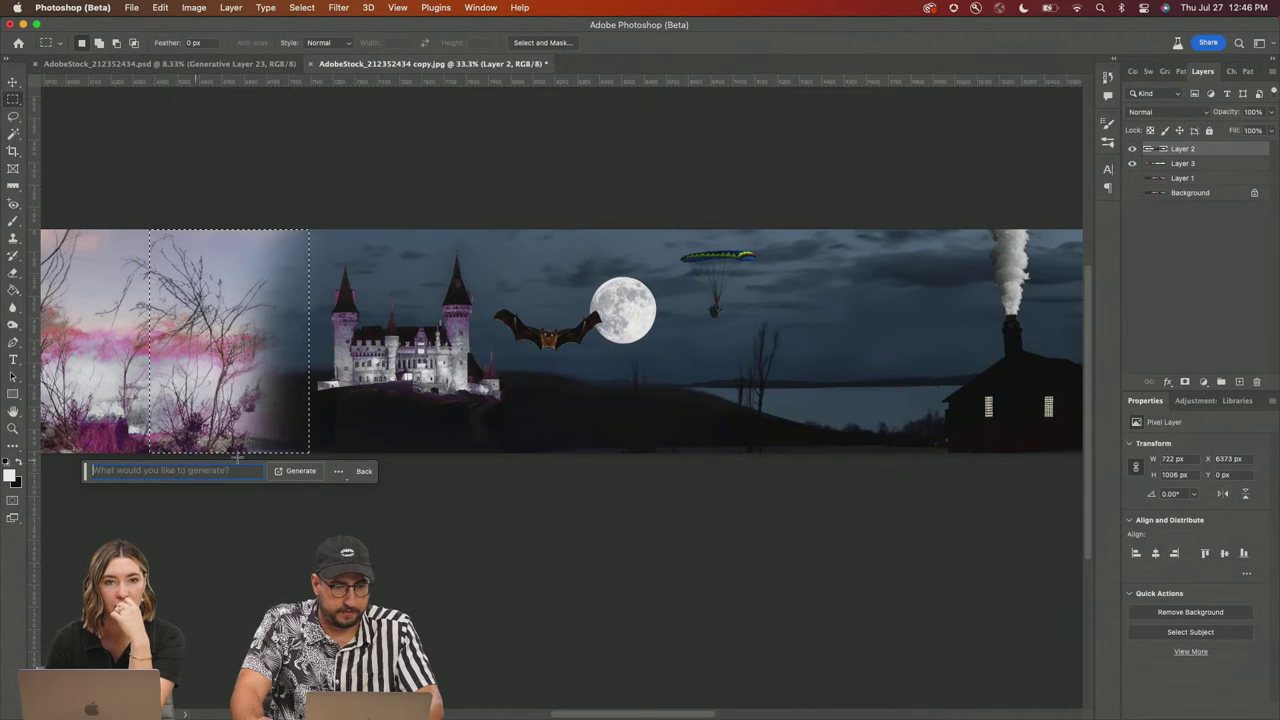
left_click(289, 474)
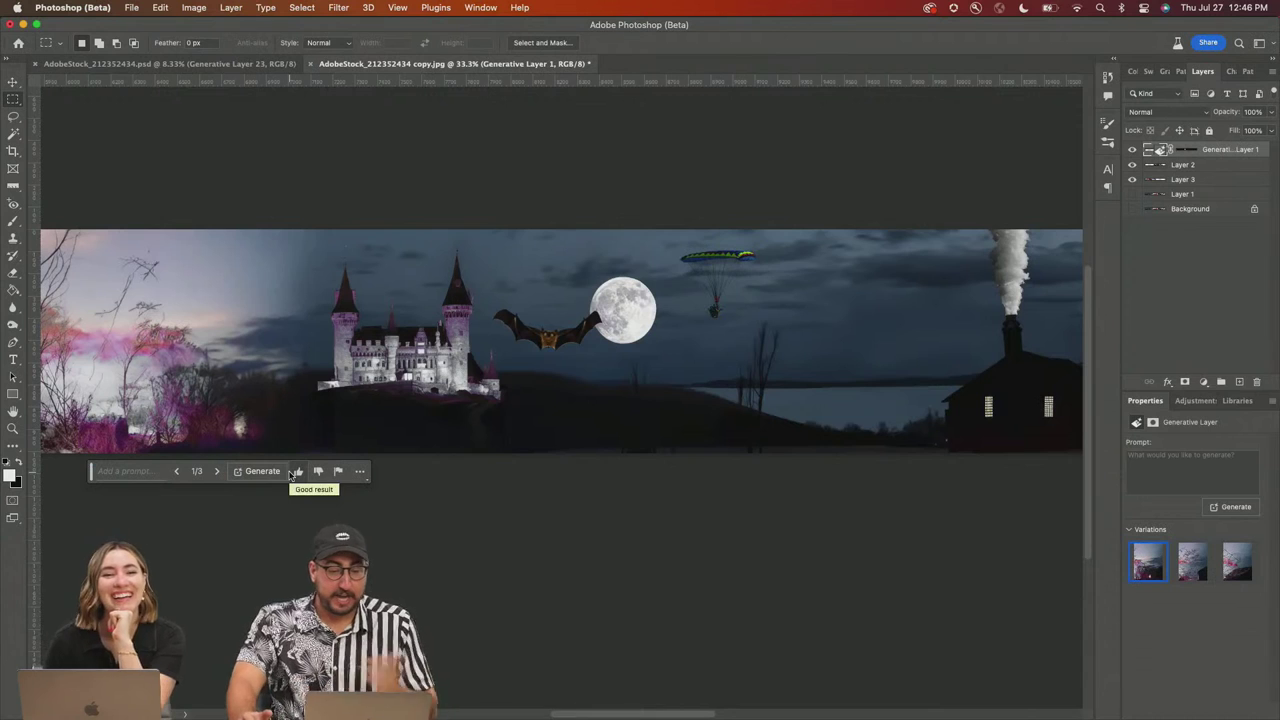
left_click(217, 471)
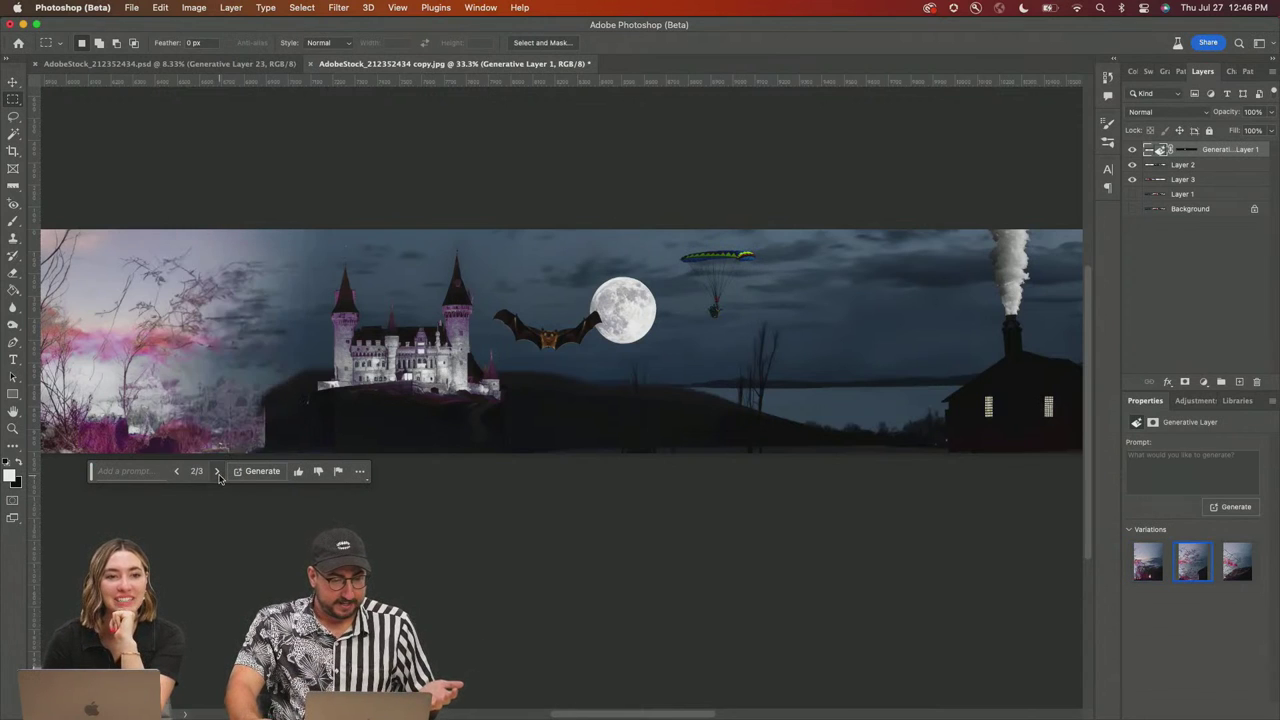
left_click(218, 473)
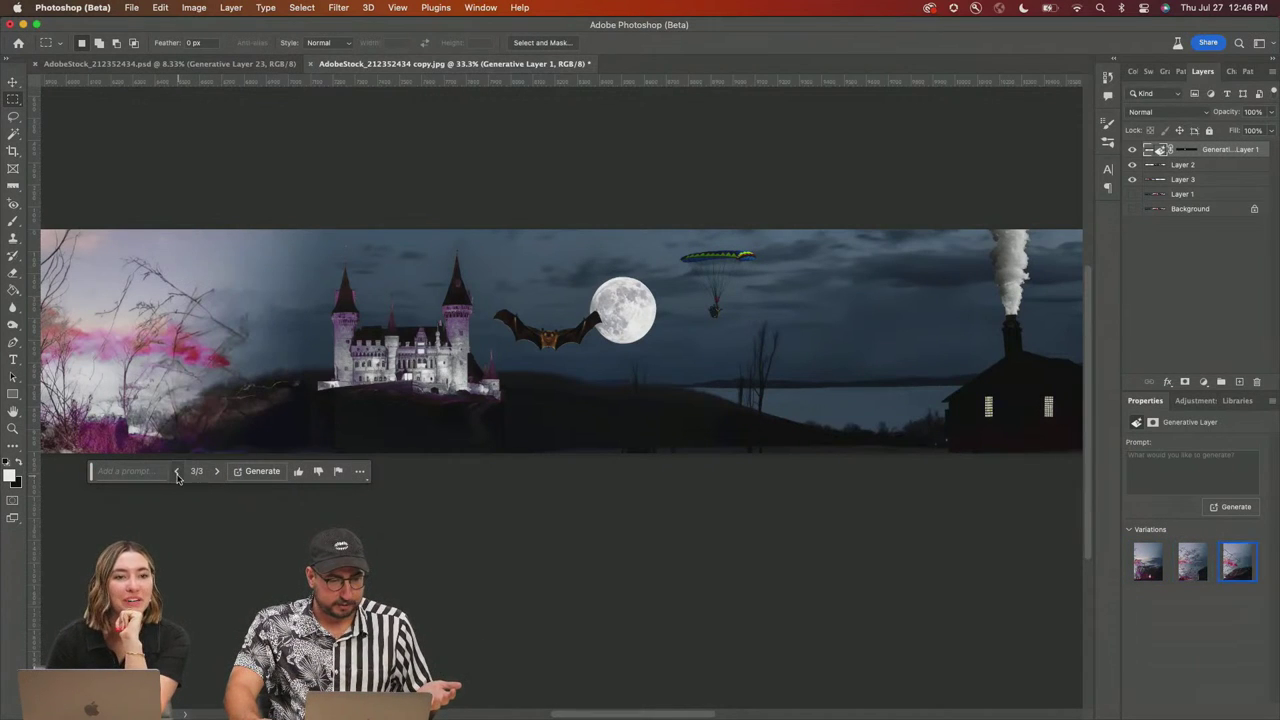
double_click(176, 472)
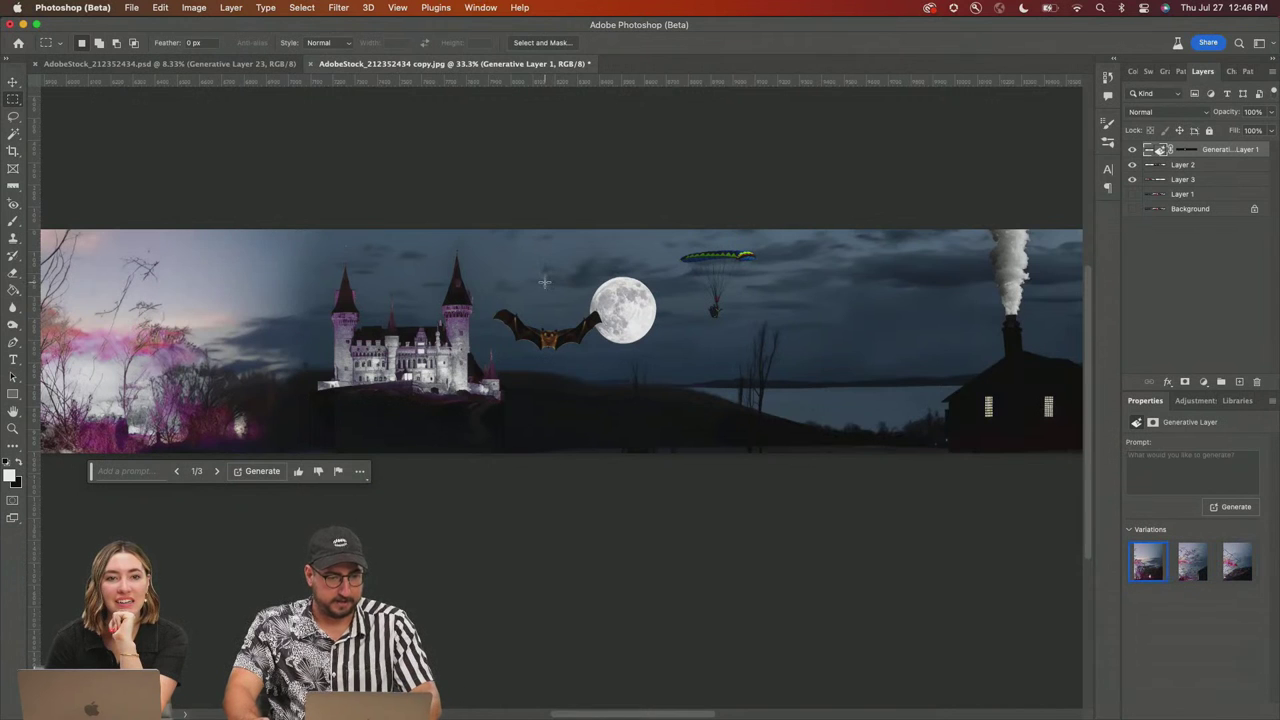
Step: Examine the rearranged panorama and its generated seam, from the castle back past the wagon to the start of the road
key("z")
left_click(488, 373, "alt")
left_click(445, 364, "alt")
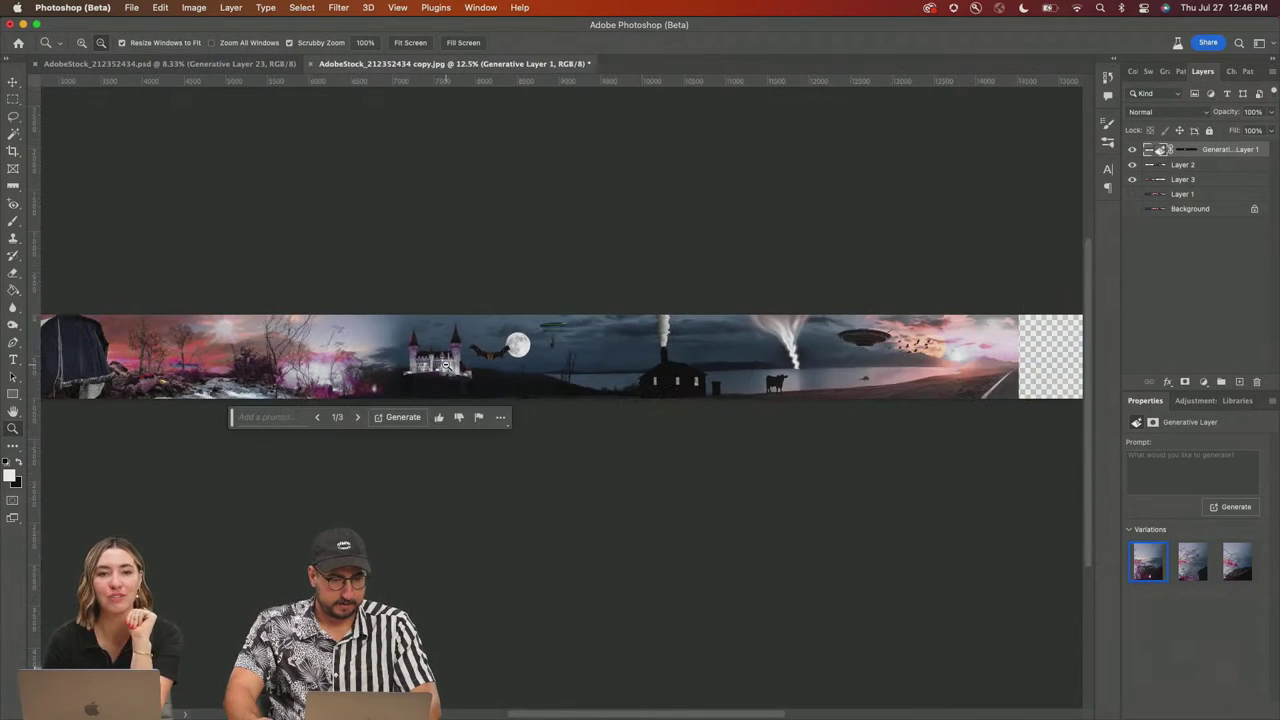
left_click_drag(407, 345, 669, 333)
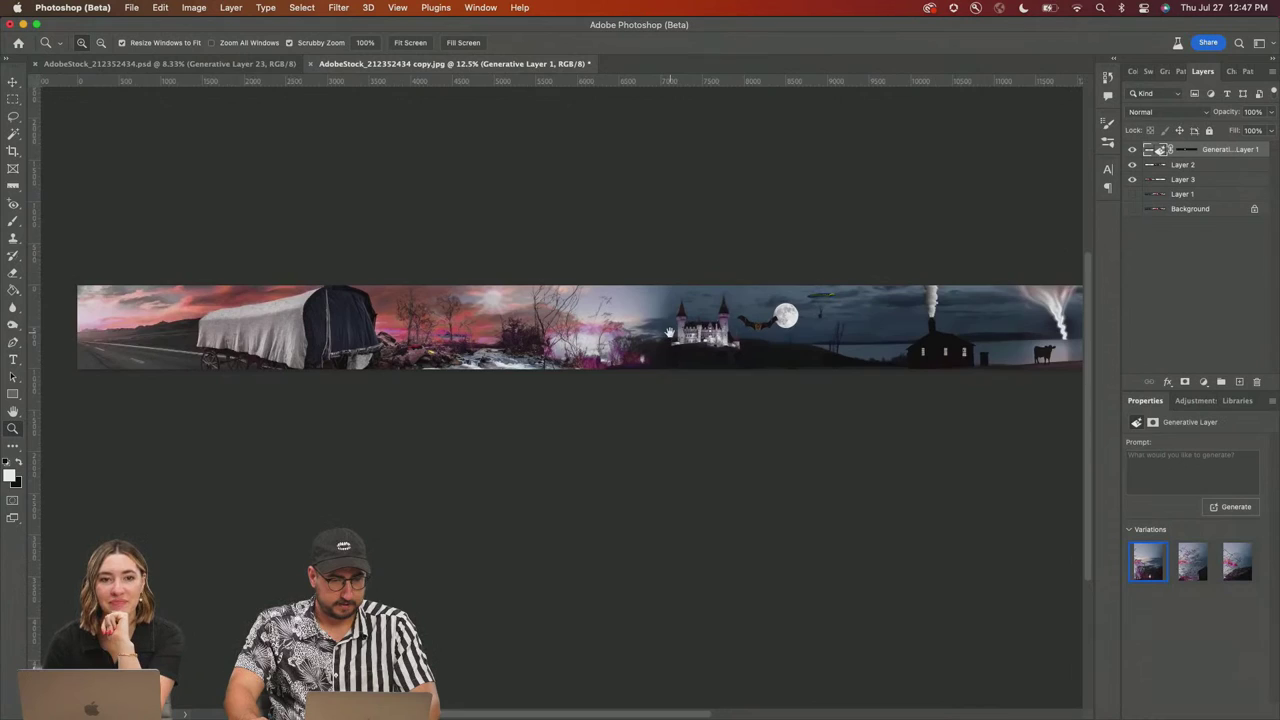
left_click(611, 345)
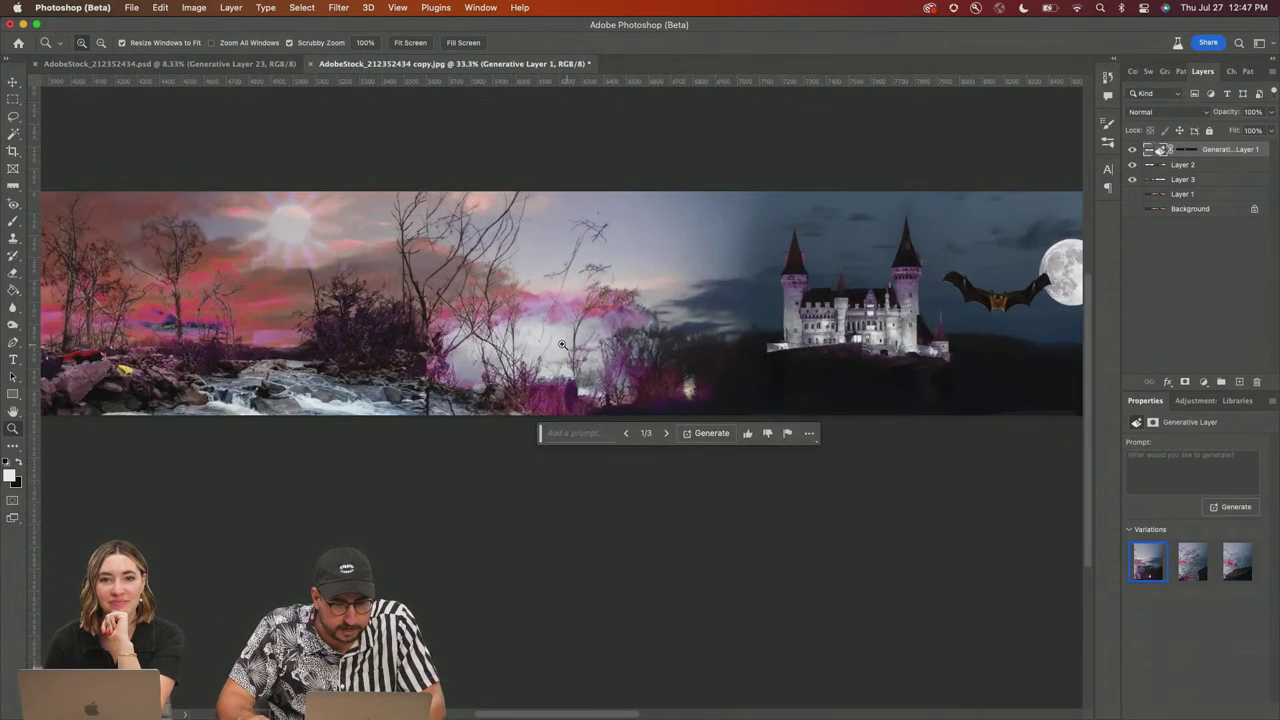
left_click(562, 344)
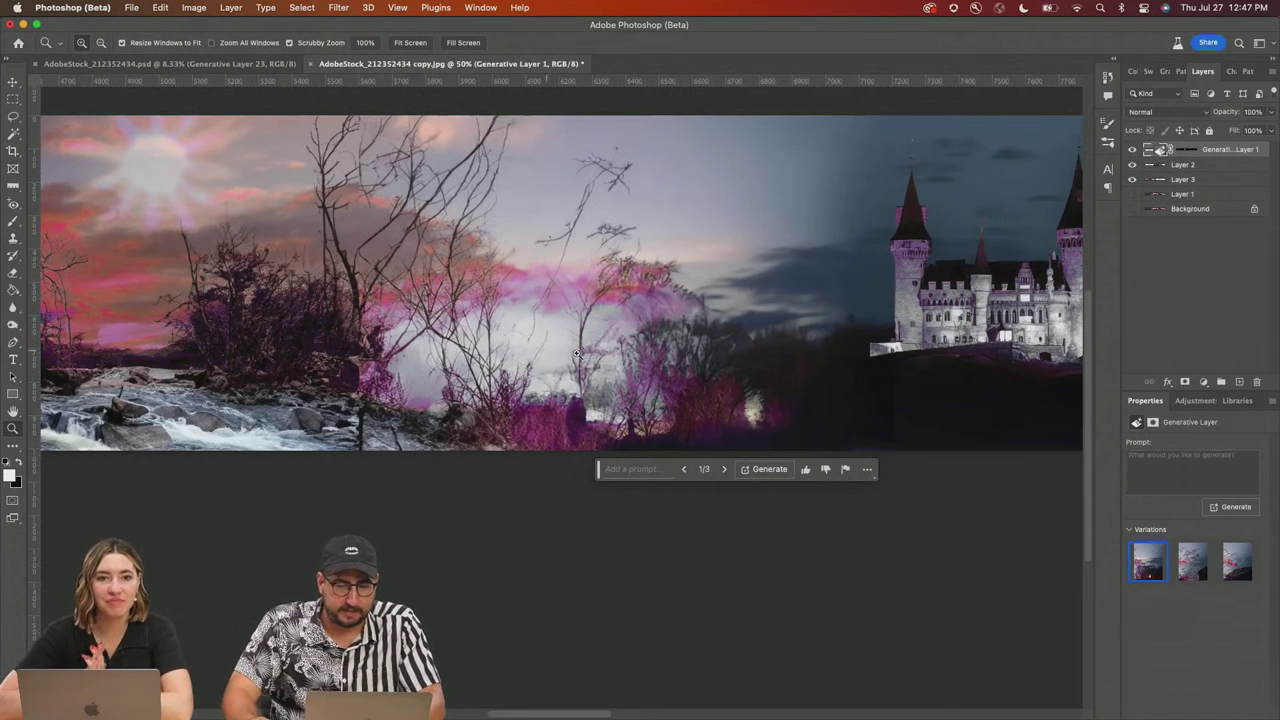
left_click_drag(576, 354, 773, 334)
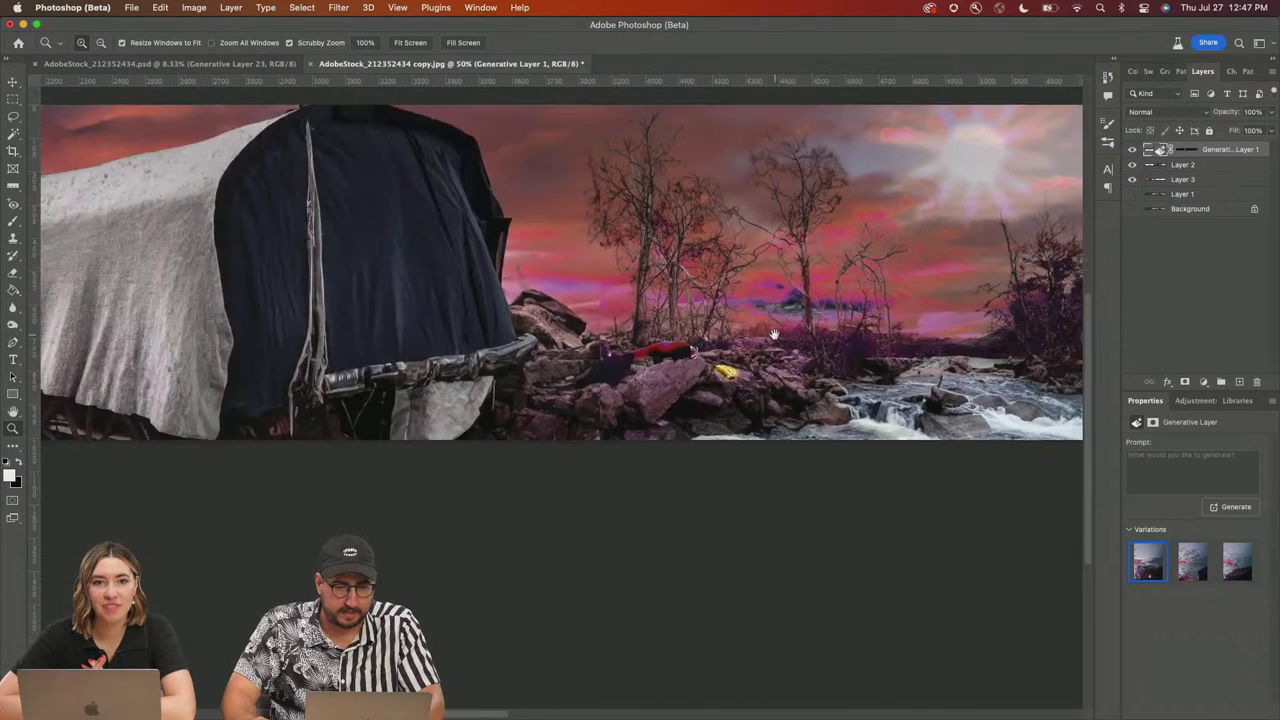
scroll(773, 334, "left", 15)
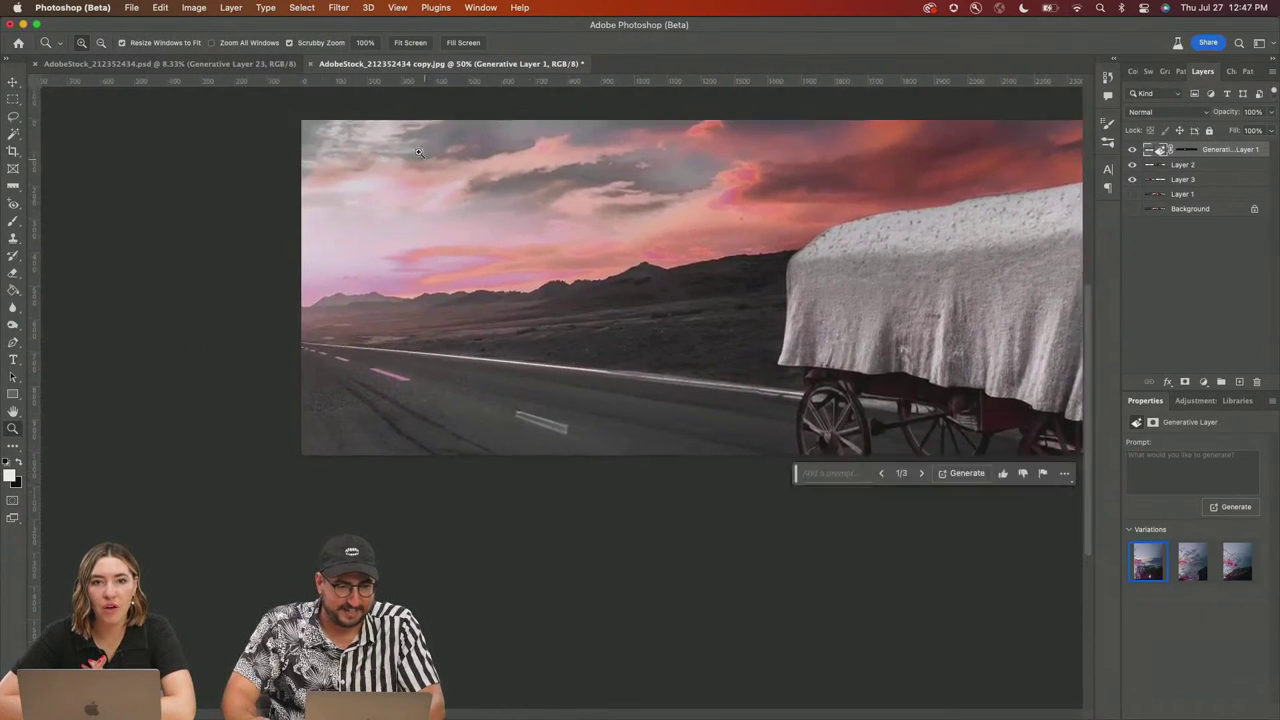
Step: Switch to AdobeStock_212352434.psd and hide the Hue/Saturation 2 adjustment layer
left_click(200, 63)
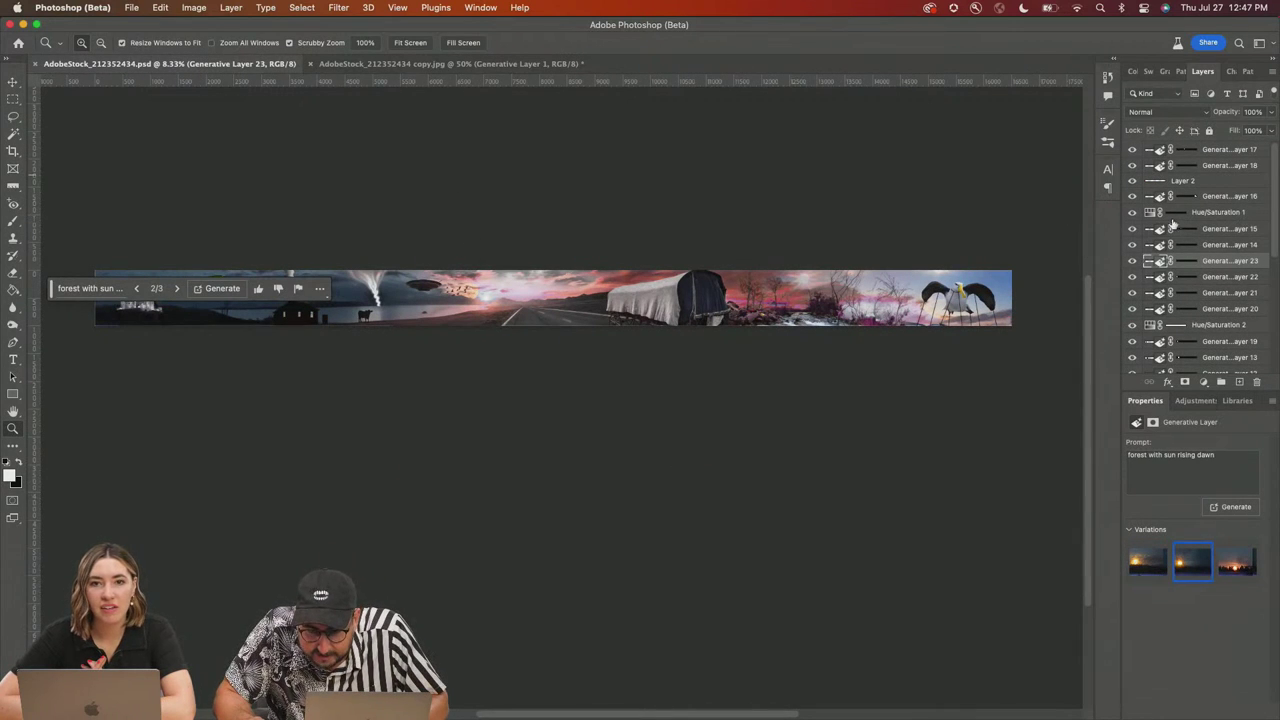
left_click(1136, 215)
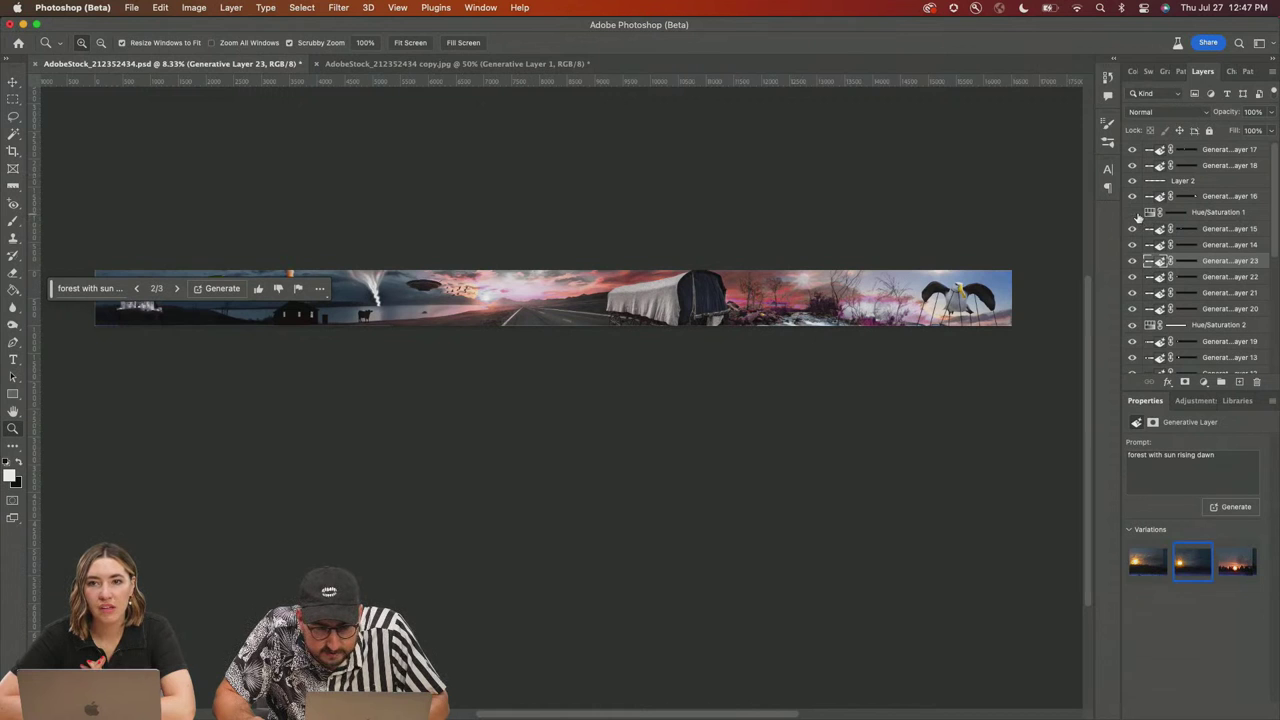
left_click(1135, 214)
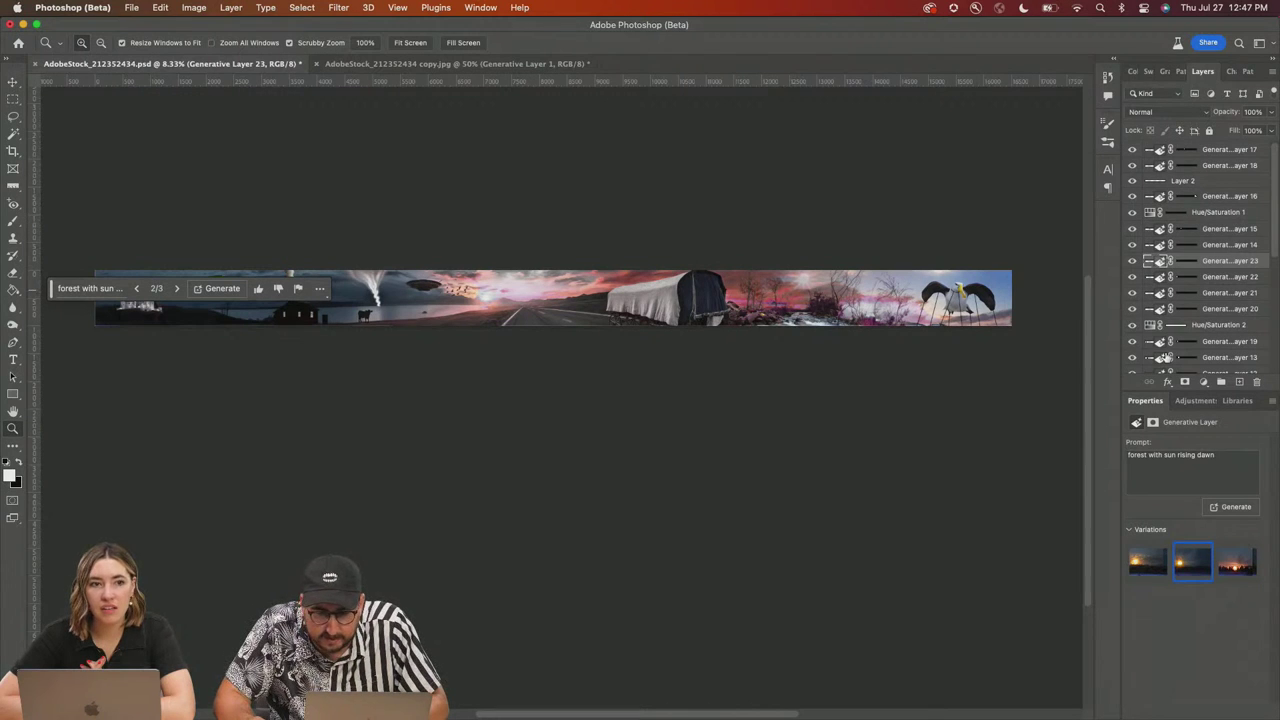
left_click(1133, 326)
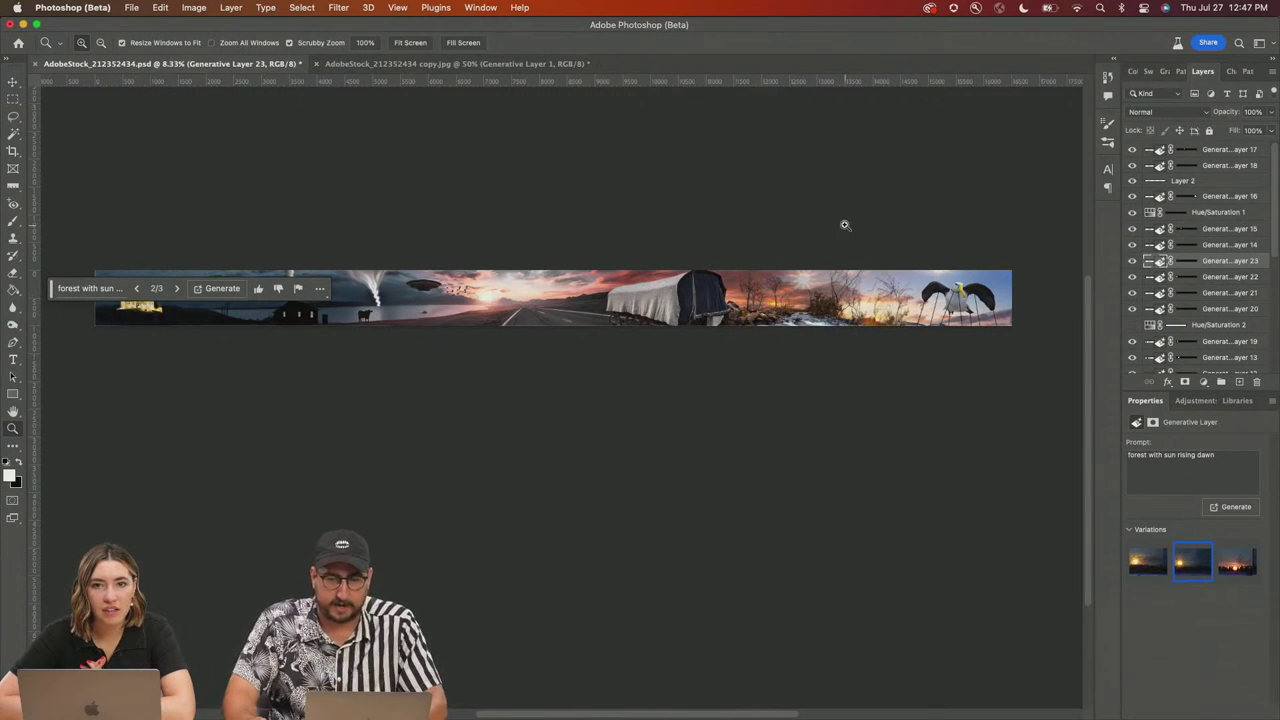
Step: Save a JPEG copy of the panorama as pano2 in the Downloads folder
key("super+alt+s")
left_click(598, 374)
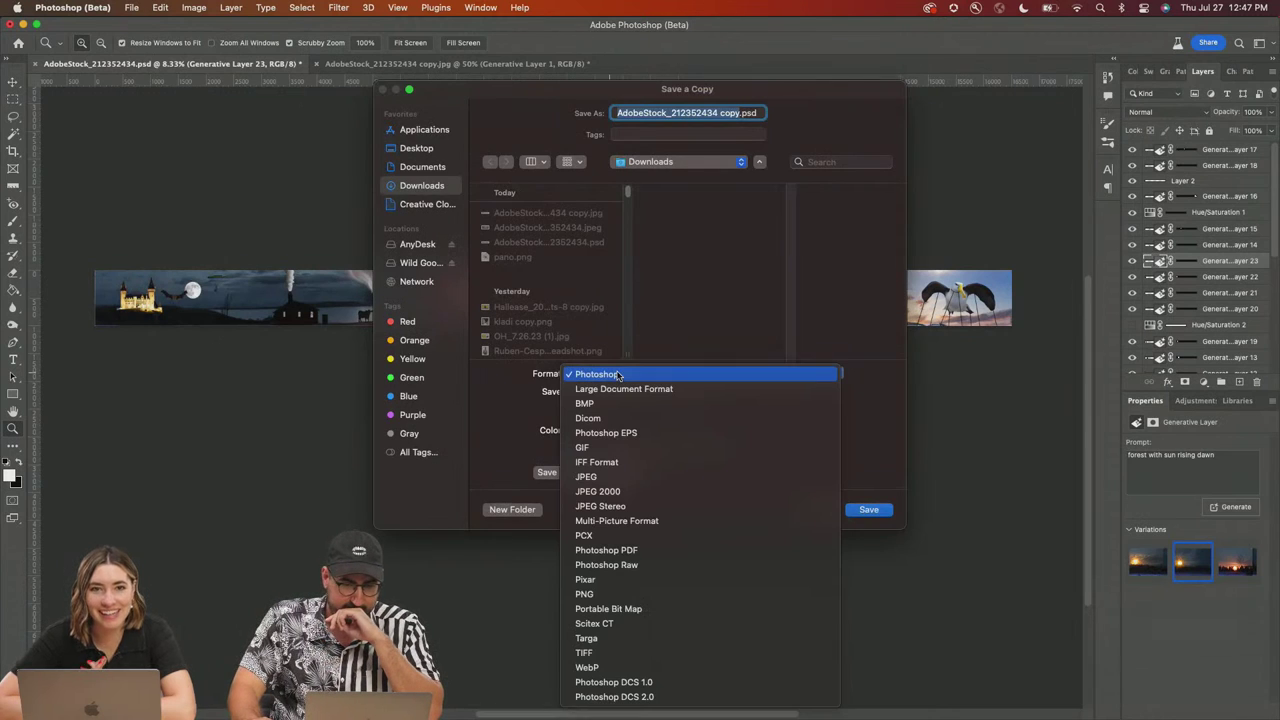
left_click(590, 477)
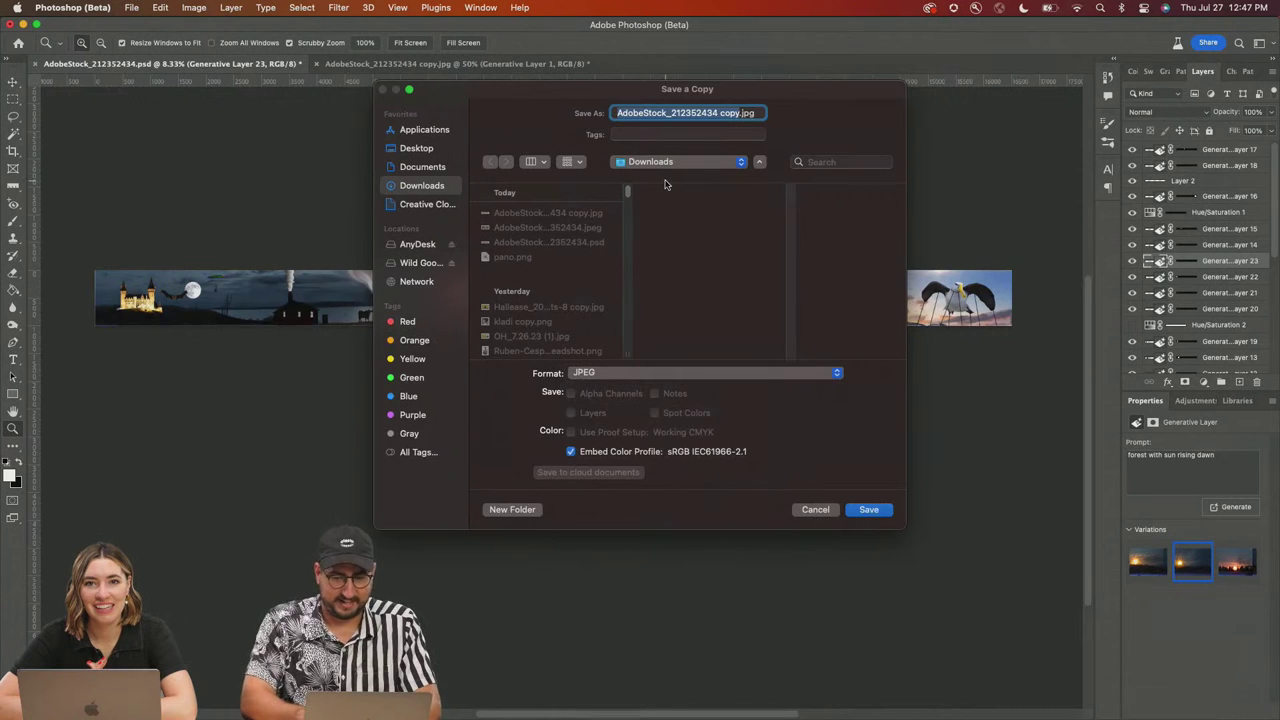
type("pano2")
key("Return")
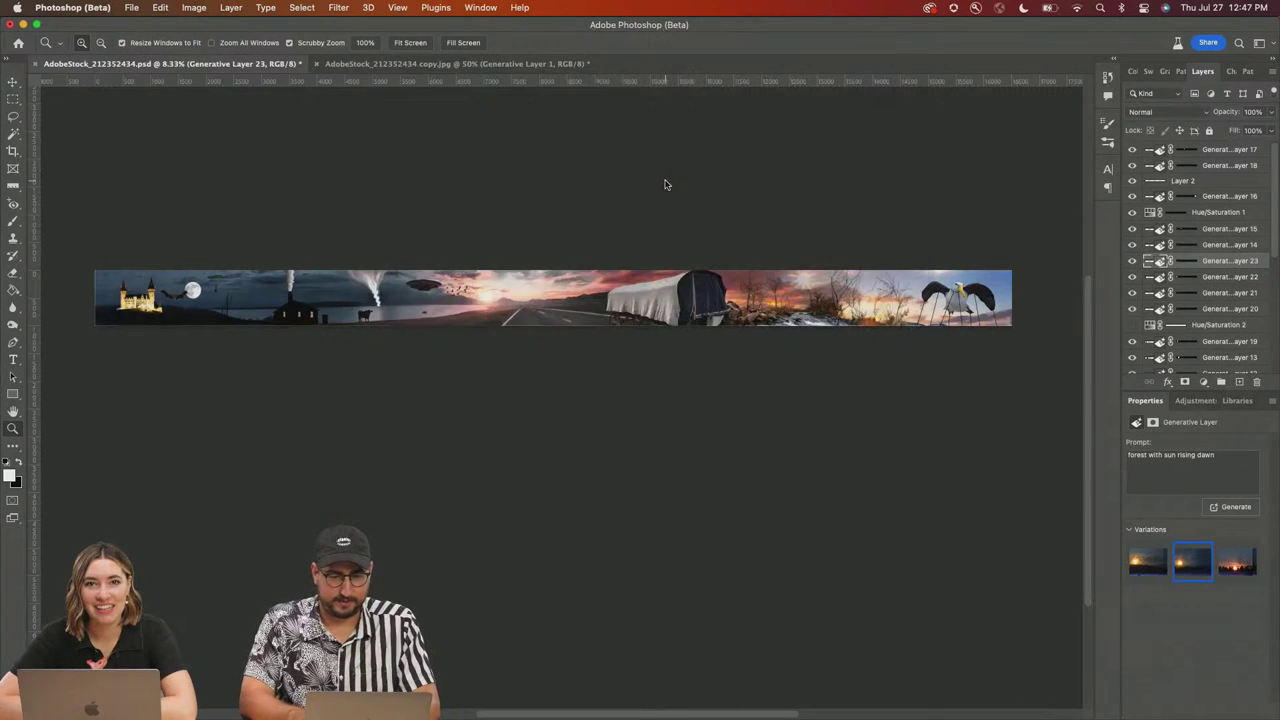
left_click(560, 162)
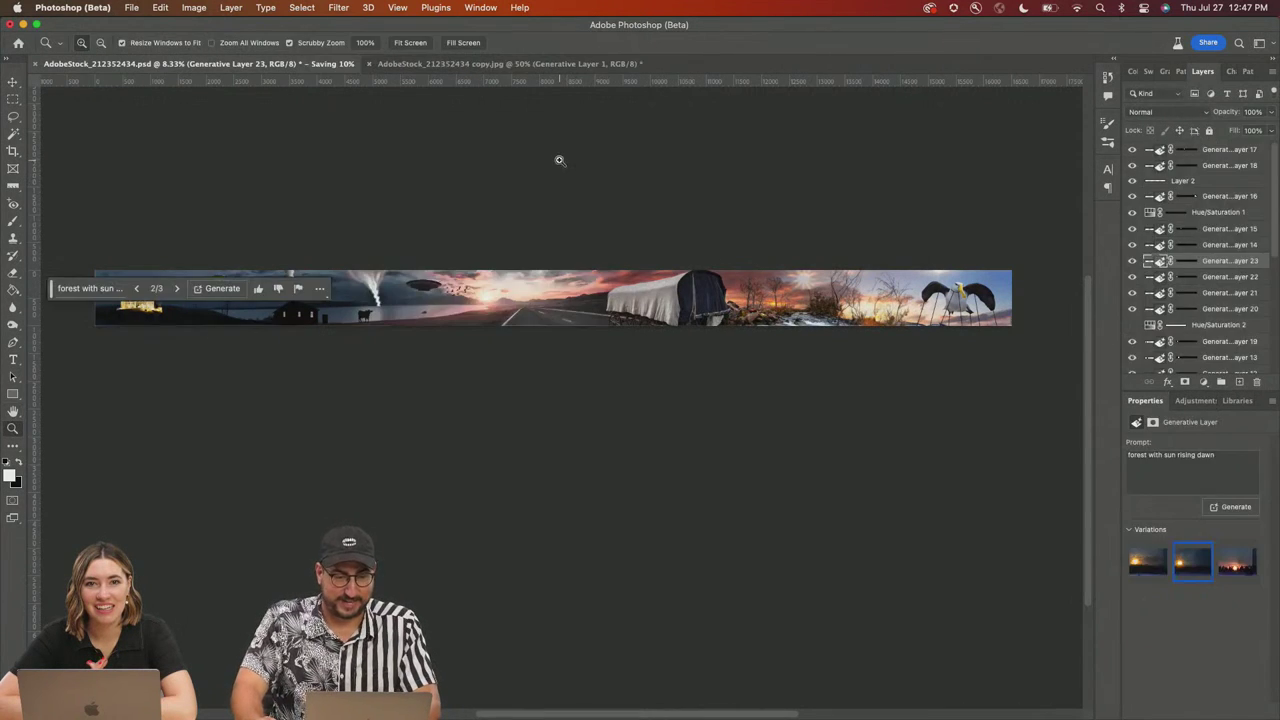
Step: Open pano2.jpg from the Downloads folder
key("super+alt+s")
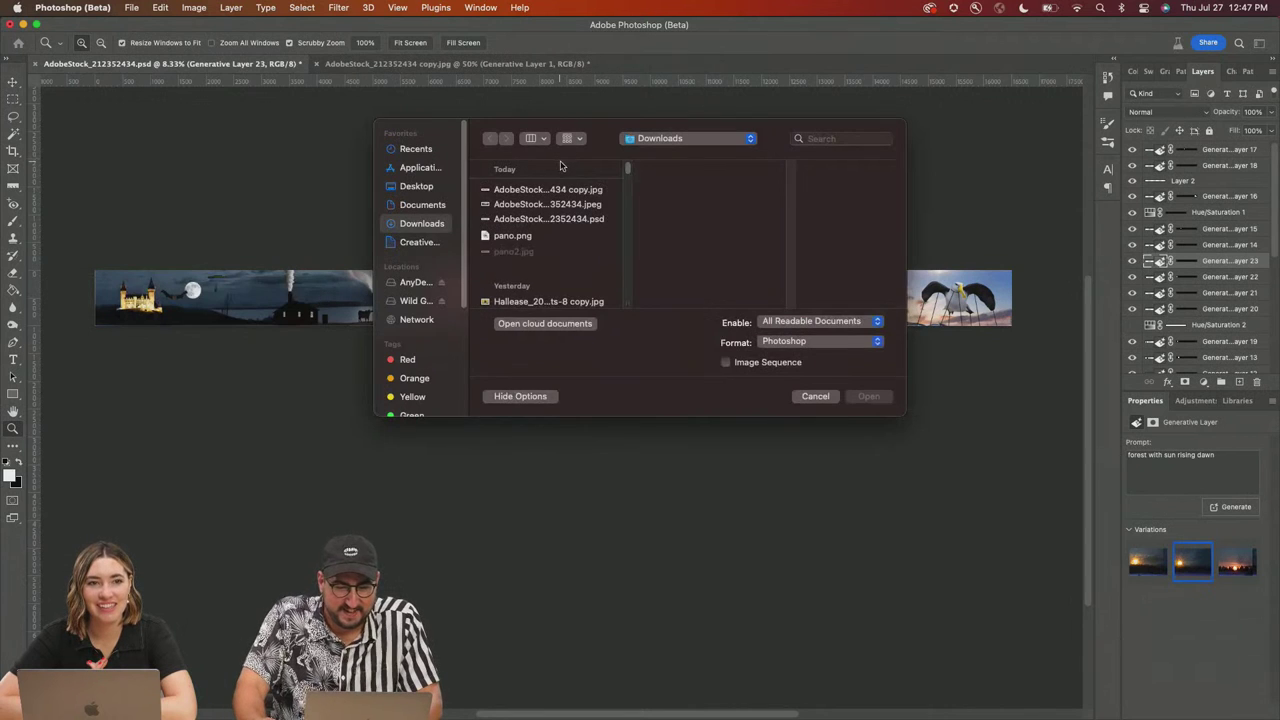
left_click(524, 237)
left_click(520, 251)
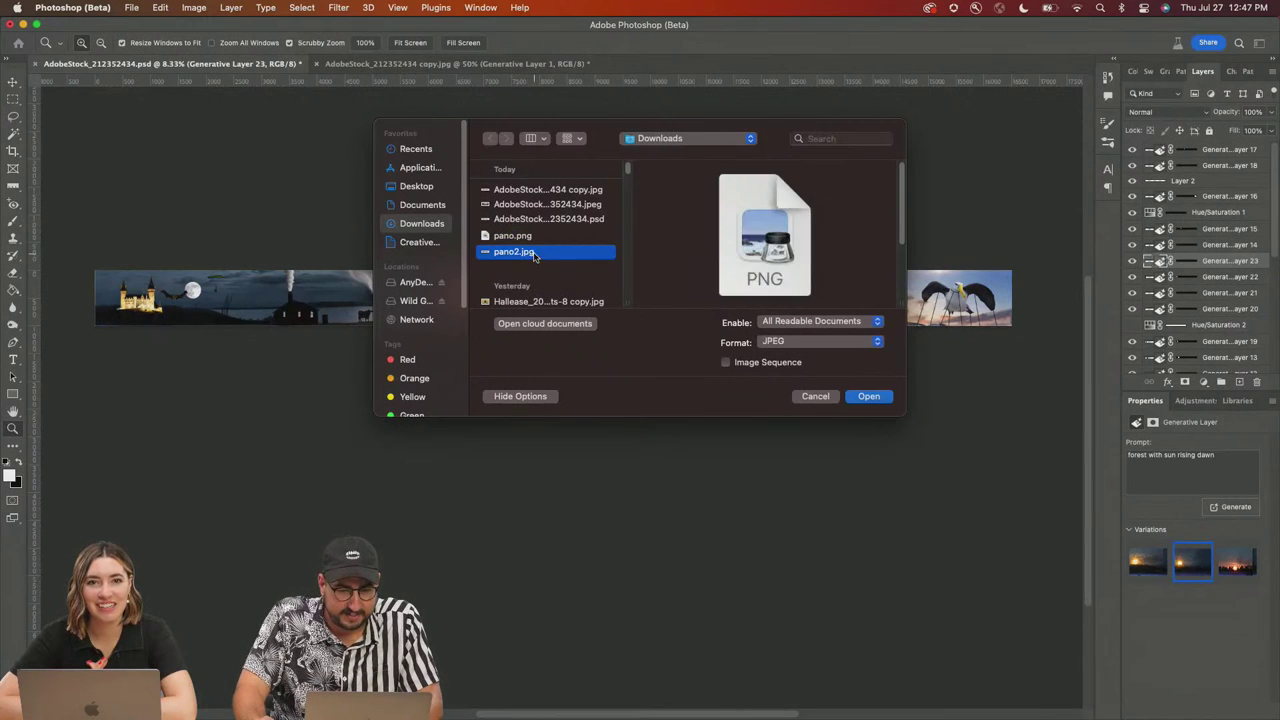
left_click(876, 401)
Step: Duplicate the panorama layer and copy its full-height left part, 7735 px wide up to the road, to a new layer
key("m")
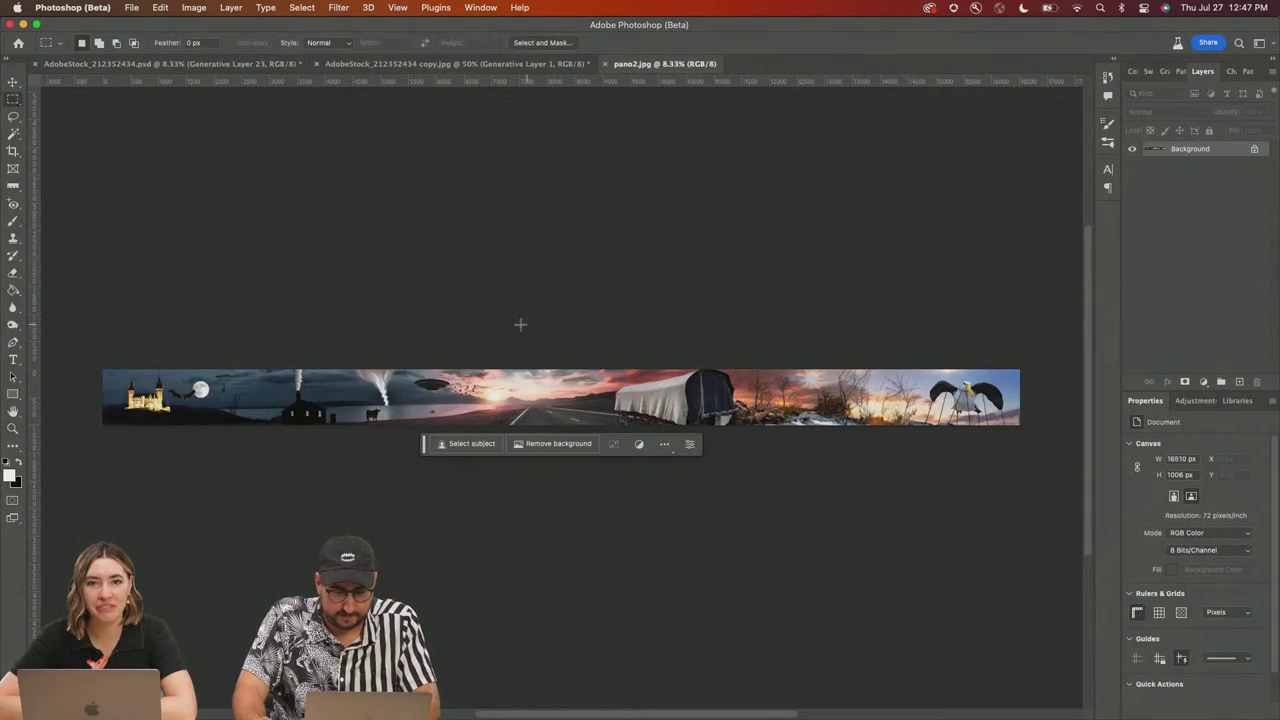
key("ctrl+j")
left_click_drag(532, 325, 52, 532)
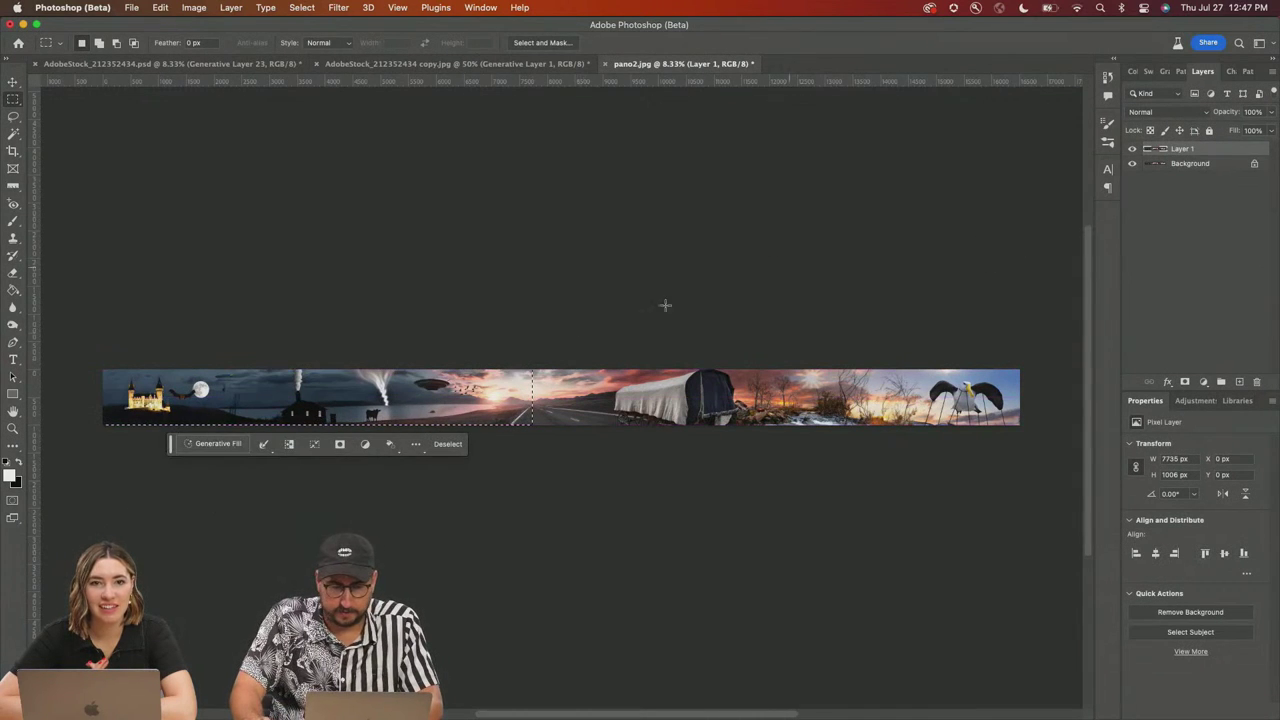
right_click(482, 414)
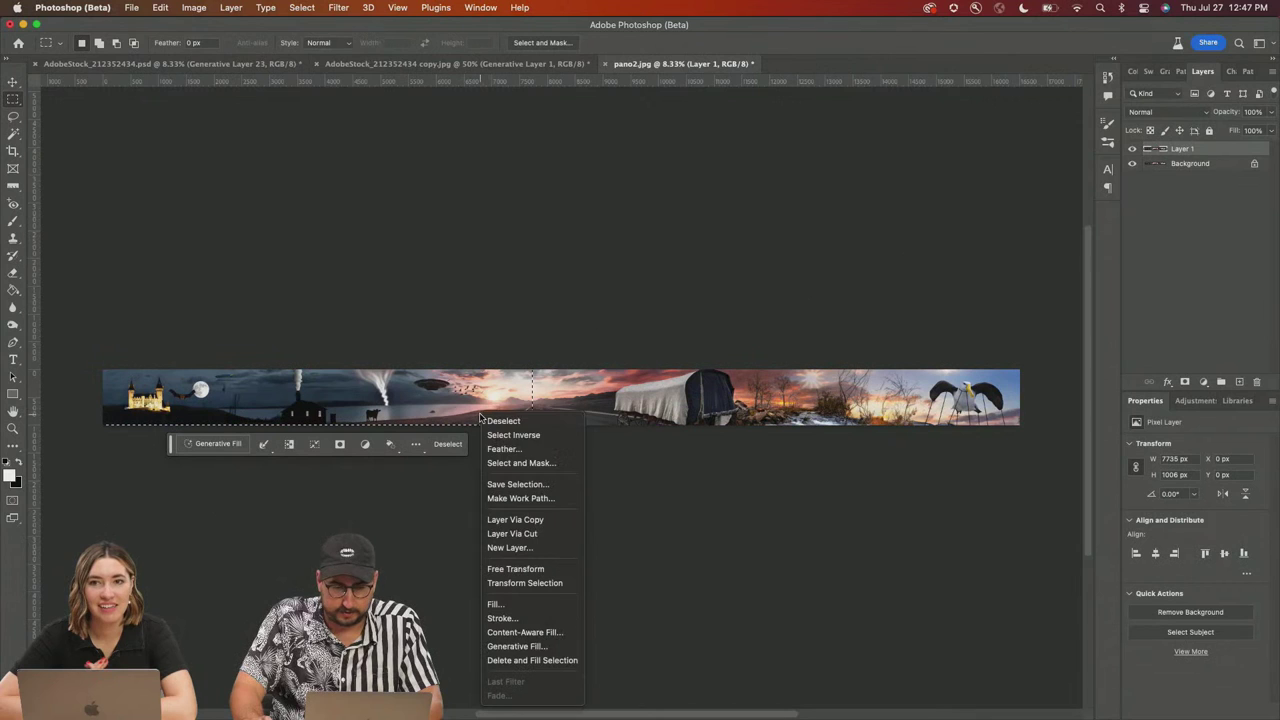
left_click(531, 522)
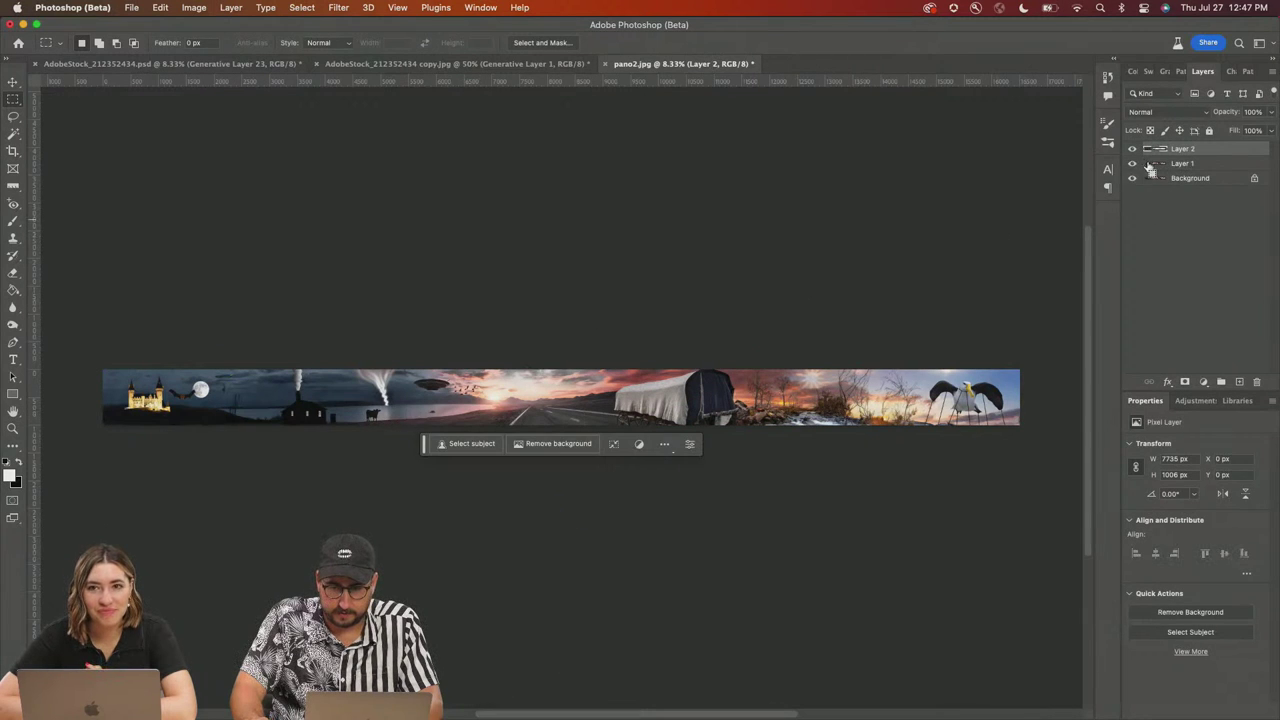
Step: Select everything except Layer 2's pixels and try to copy that area to a new layer from Layer 2
left_click(1155, 152, "super")
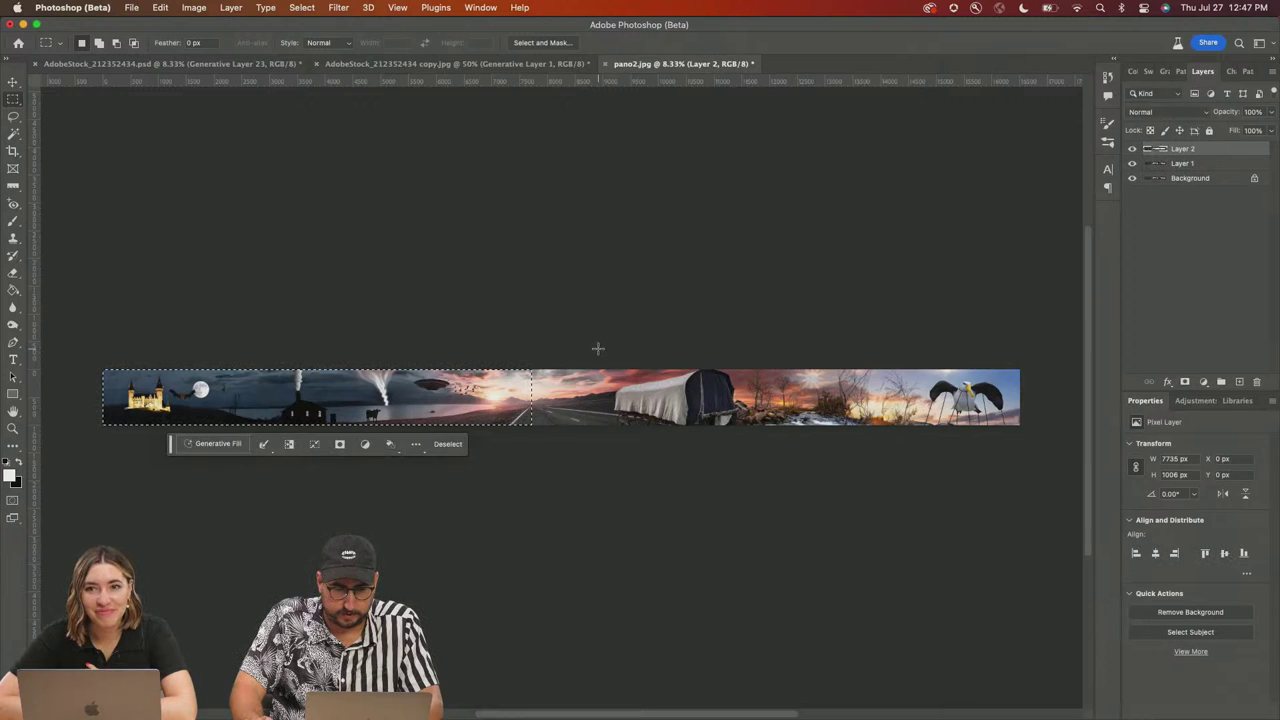
left_click(289, 444)
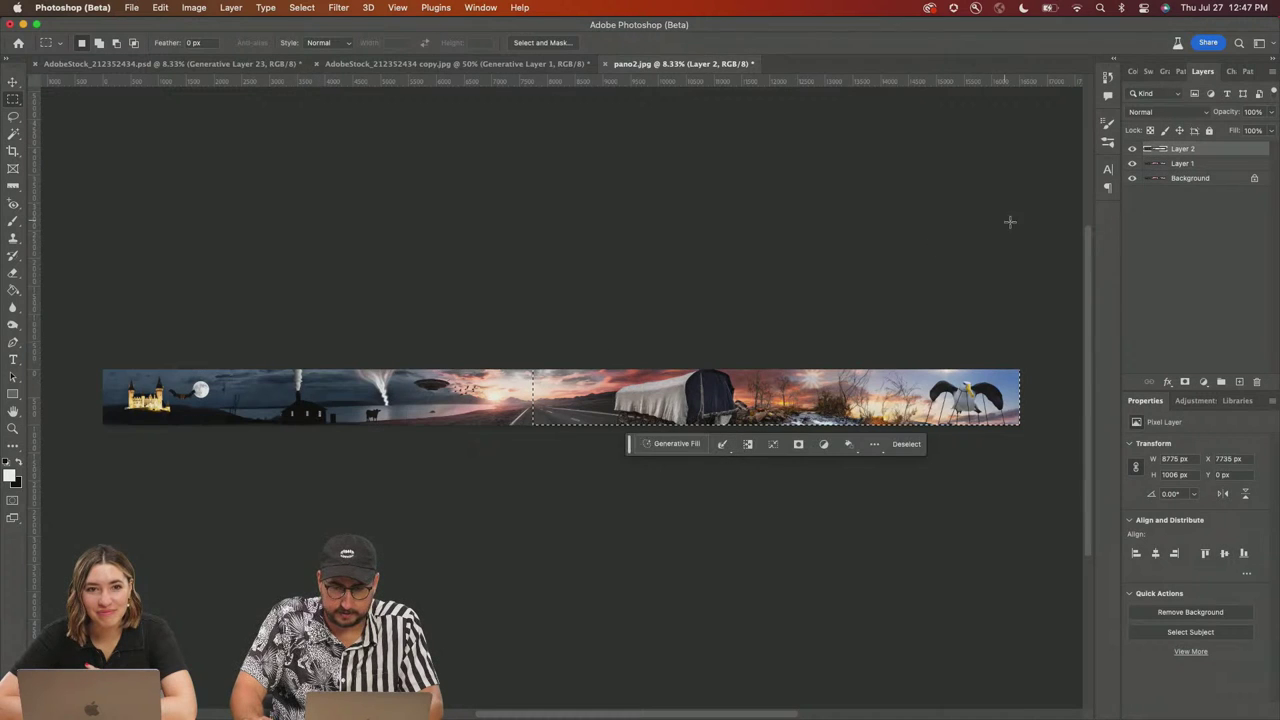
right_click(891, 410)
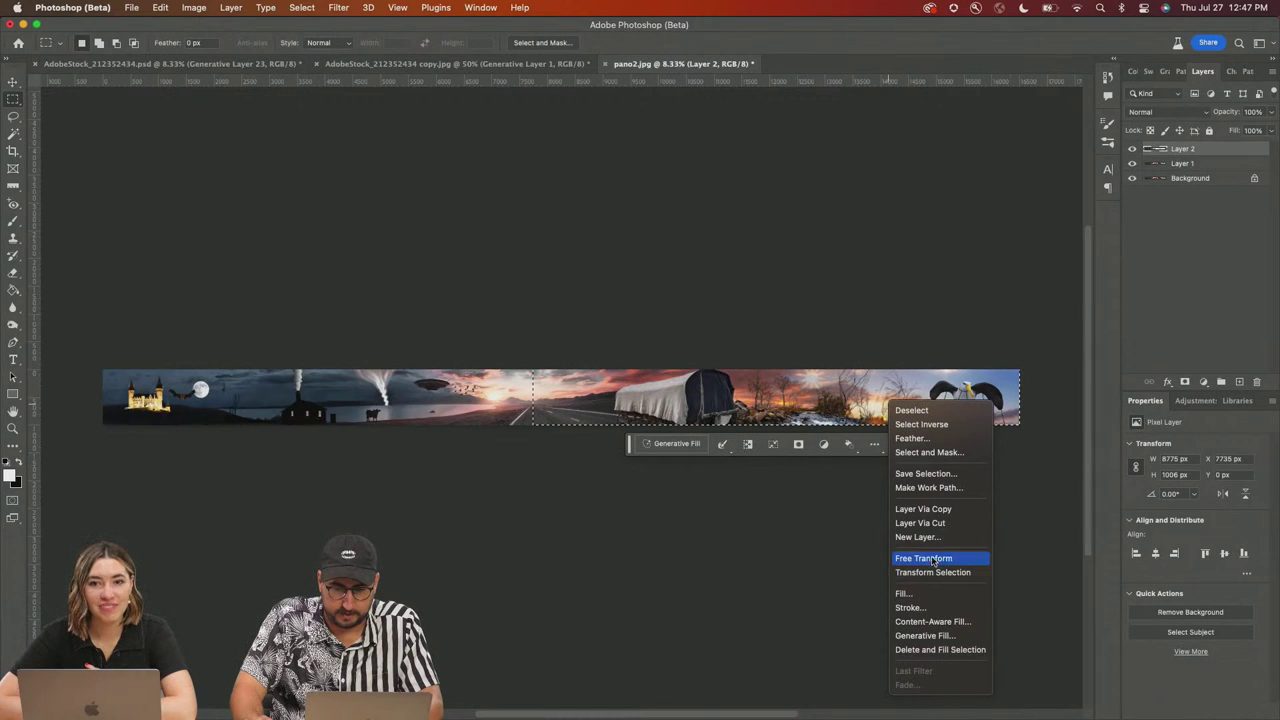
left_click(939, 522)
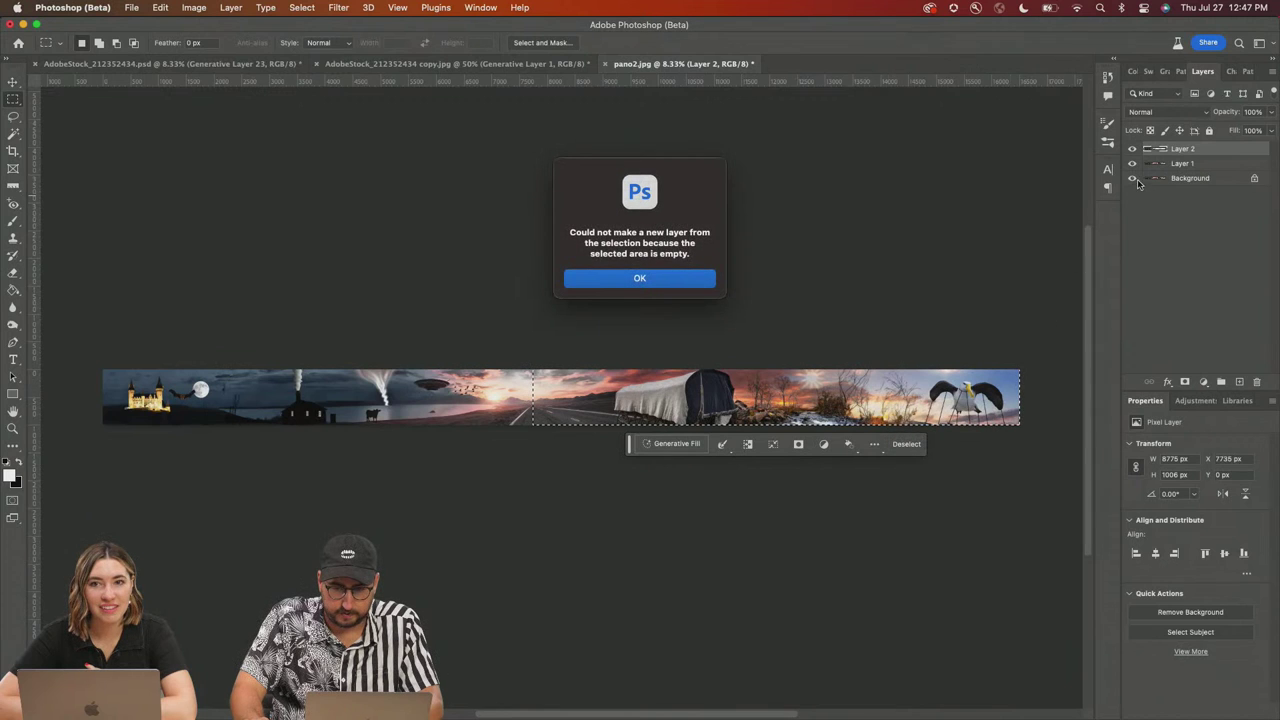
left_click(645, 285)
Step: Copy the selected wagon part from Layer 1 to its own layer, and hide Layer 1 and Background
left_click(1178, 169)
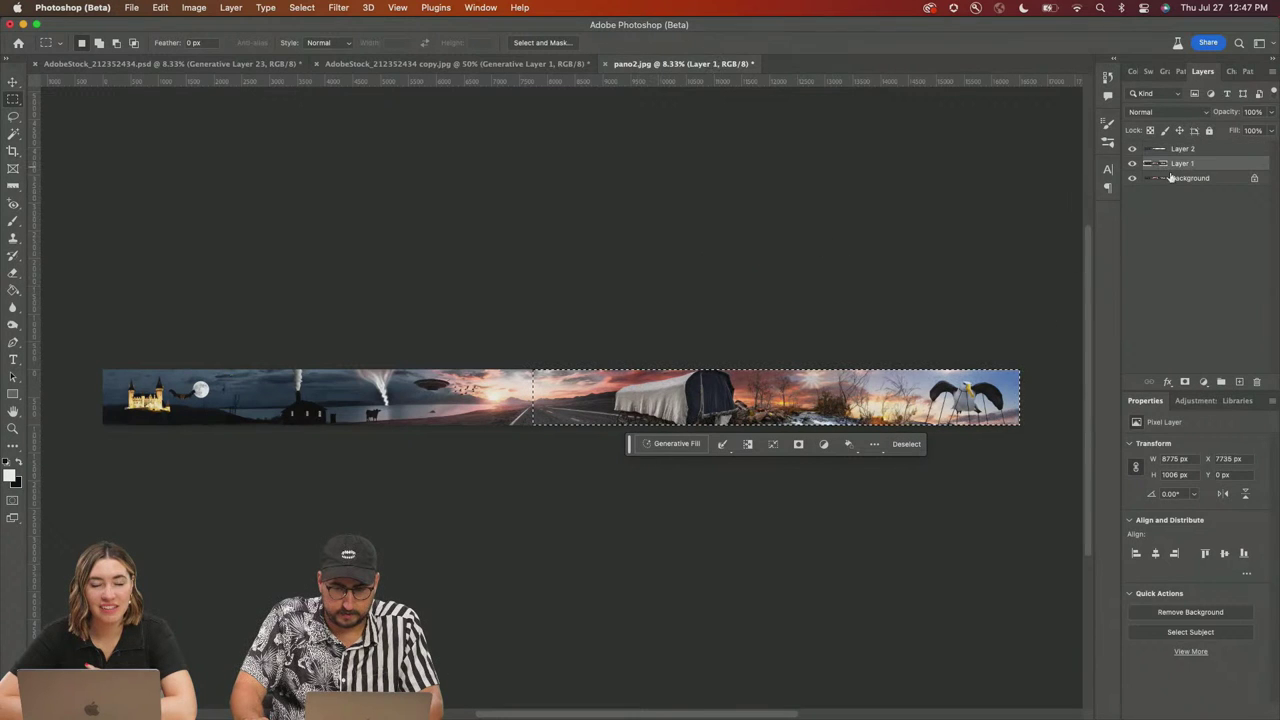
right_click(854, 396)
left_click(894, 514)
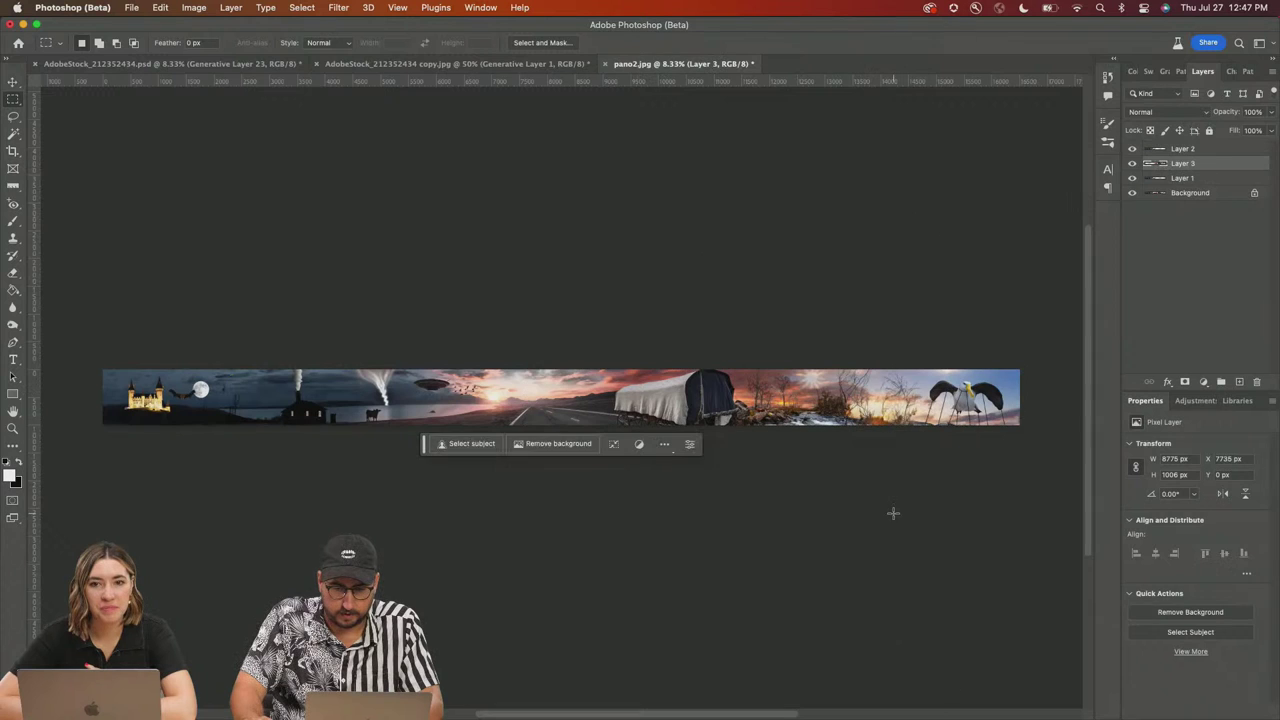
key("super+z")
right_click(779, 389)
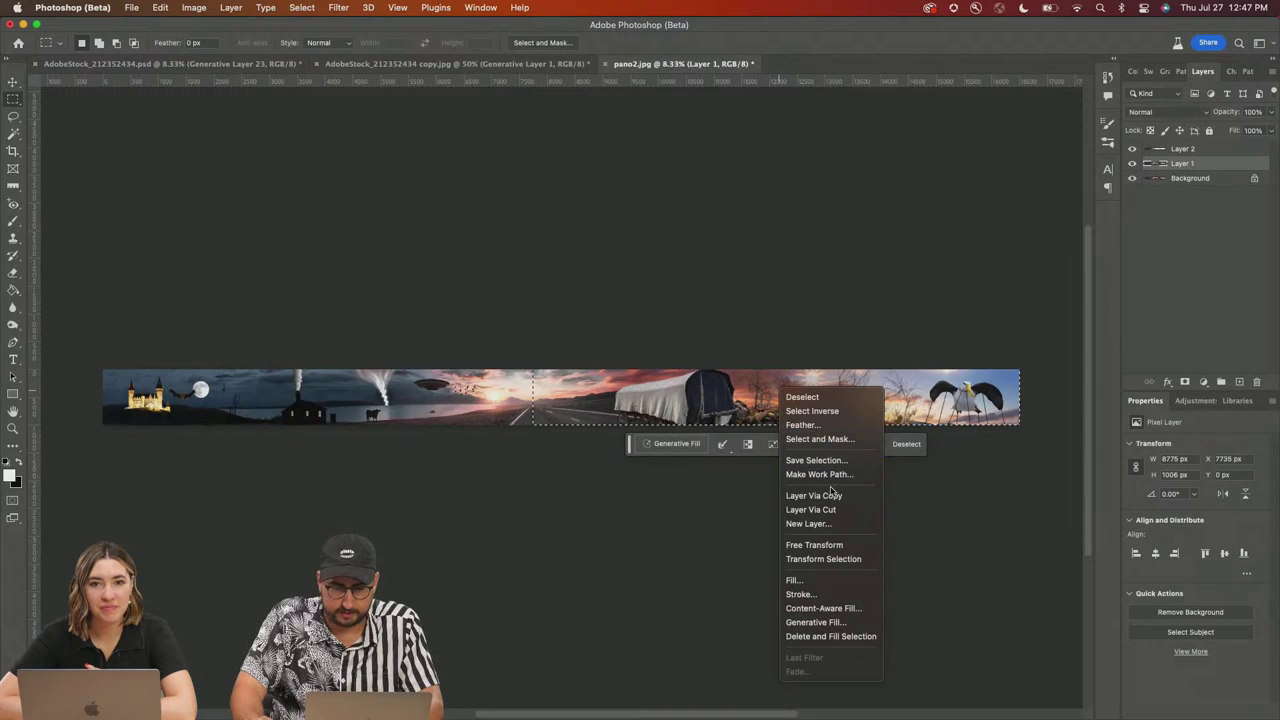
key("Return")
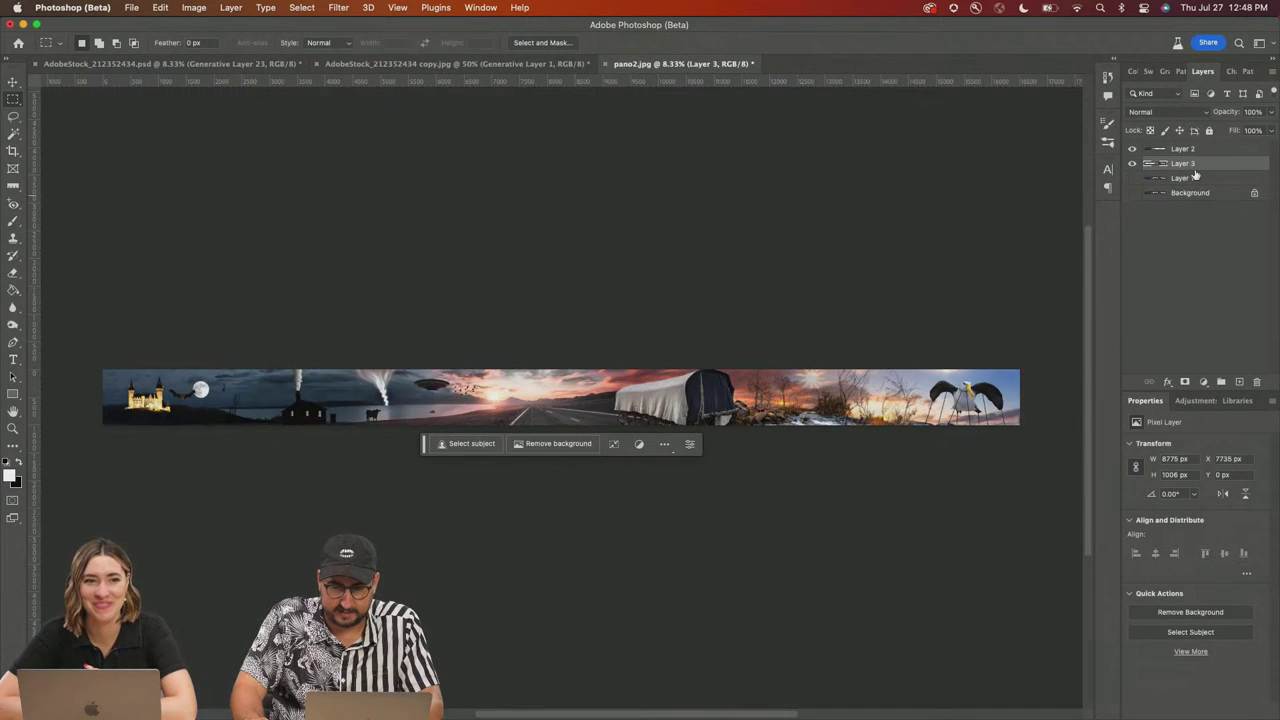
Step: Align the wagon half to the canvas's left edge and put the castle half after it, shifted to overlap at X about 7002 px
key("v")
key("super+a")
left_click(1135, 149)
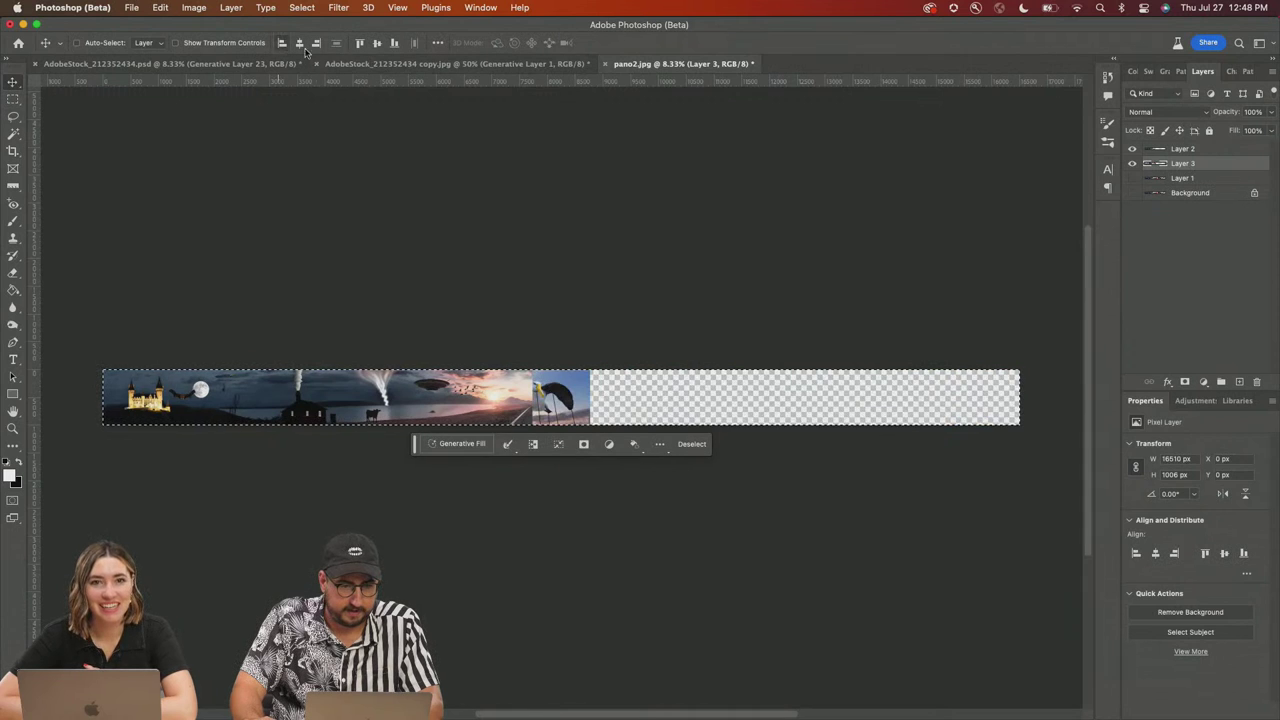
left_click(1132, 149)
left_click(1183, 148)
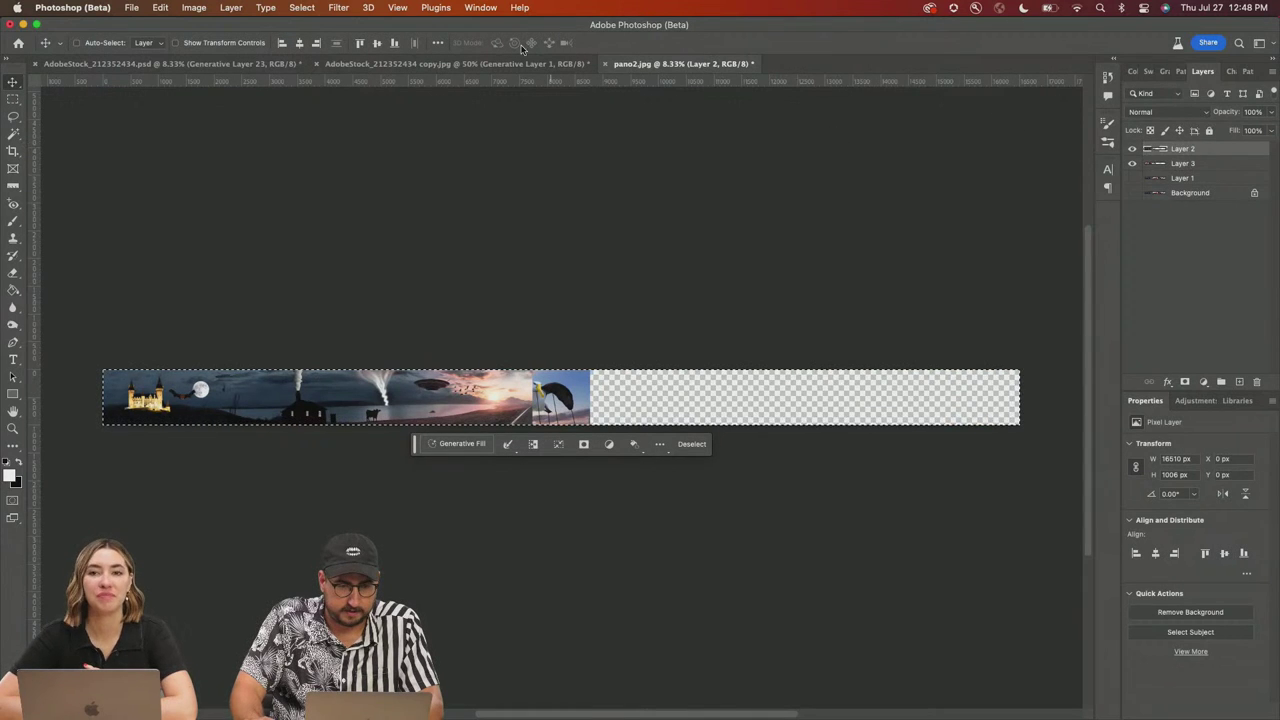
left_click(316, 44)
key("super+d")
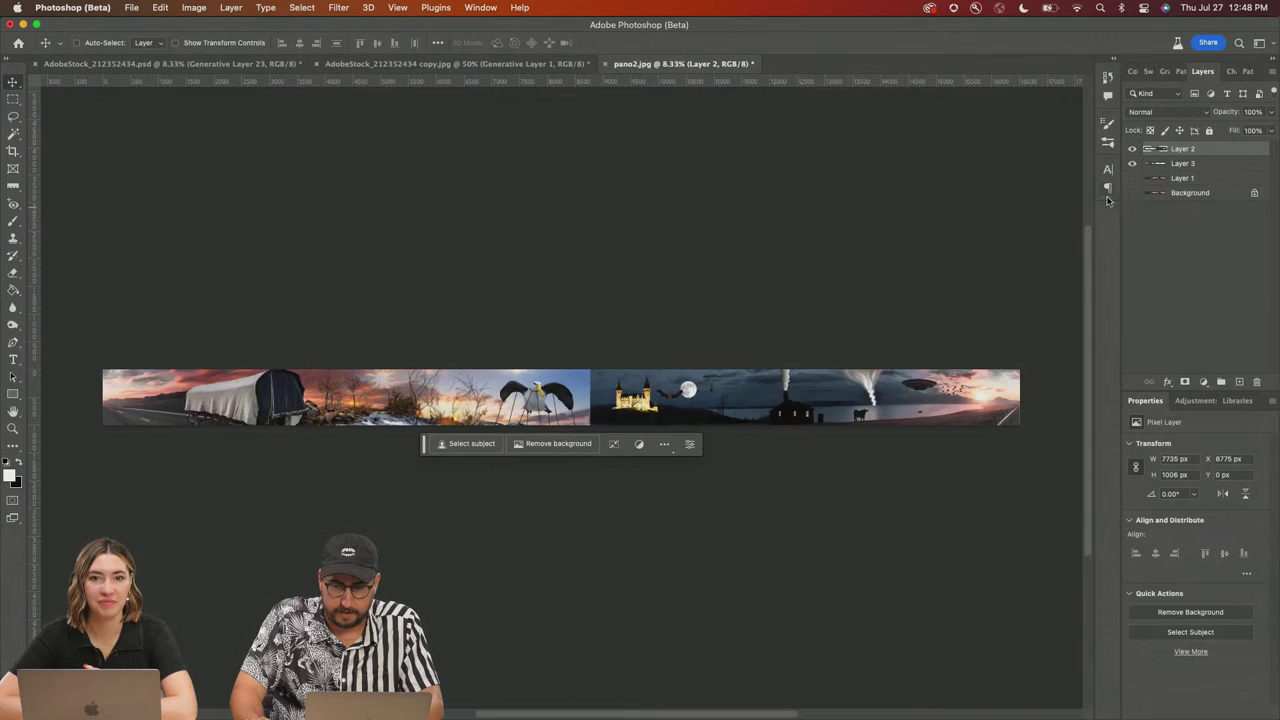
left_click_drag(768, 397, 667, 392)
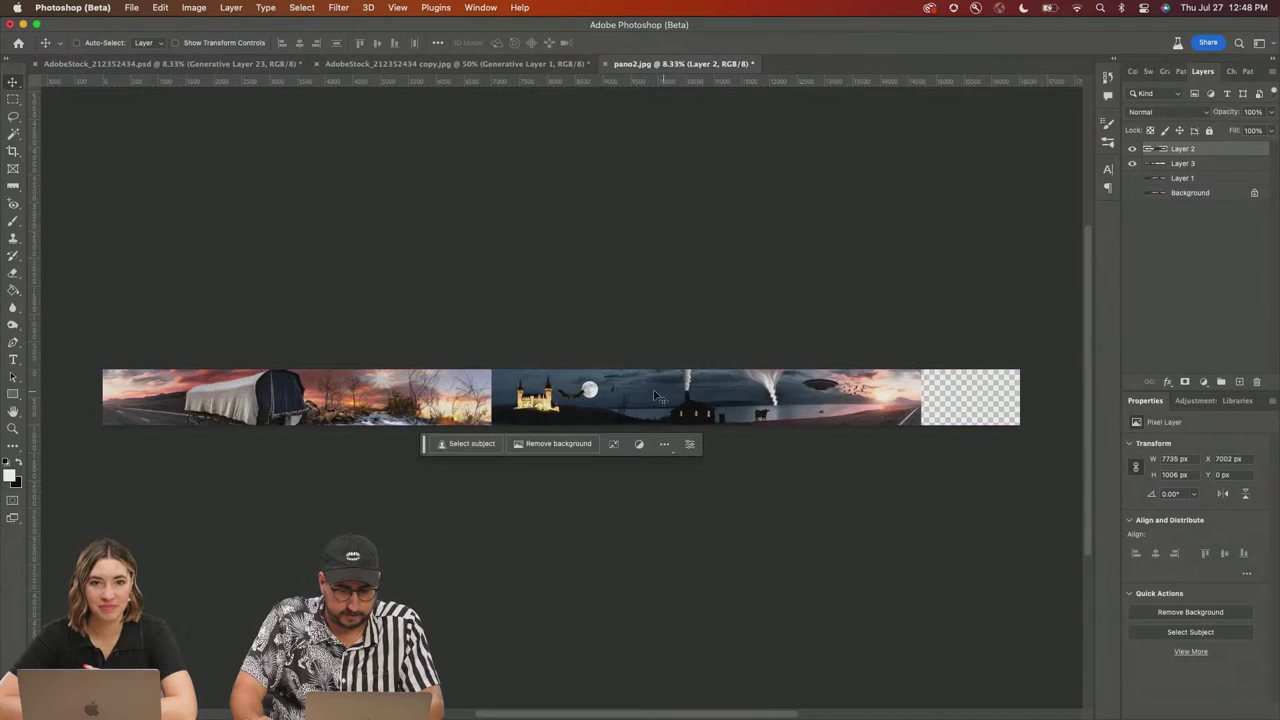
key("m")
left_click_drag(510, 357, 391, 457)
key("super+j")
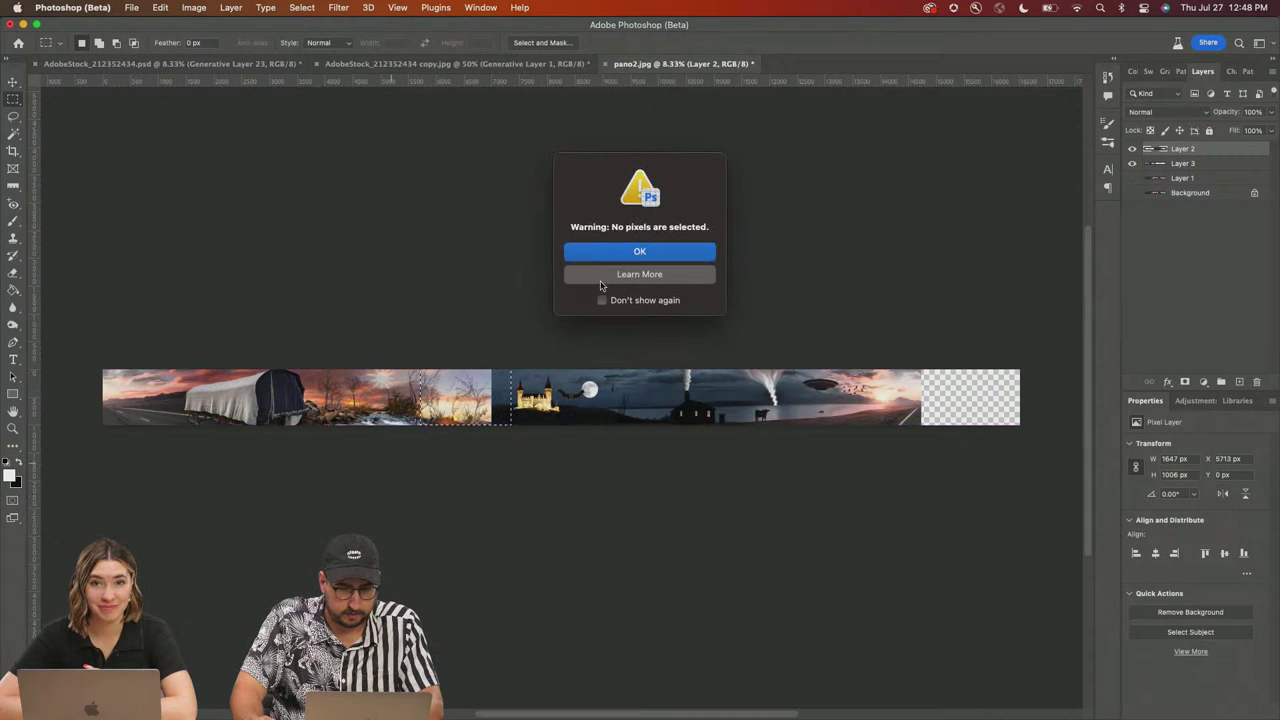
left_click(600, 279)
key("super+w")
key("super+Tab")
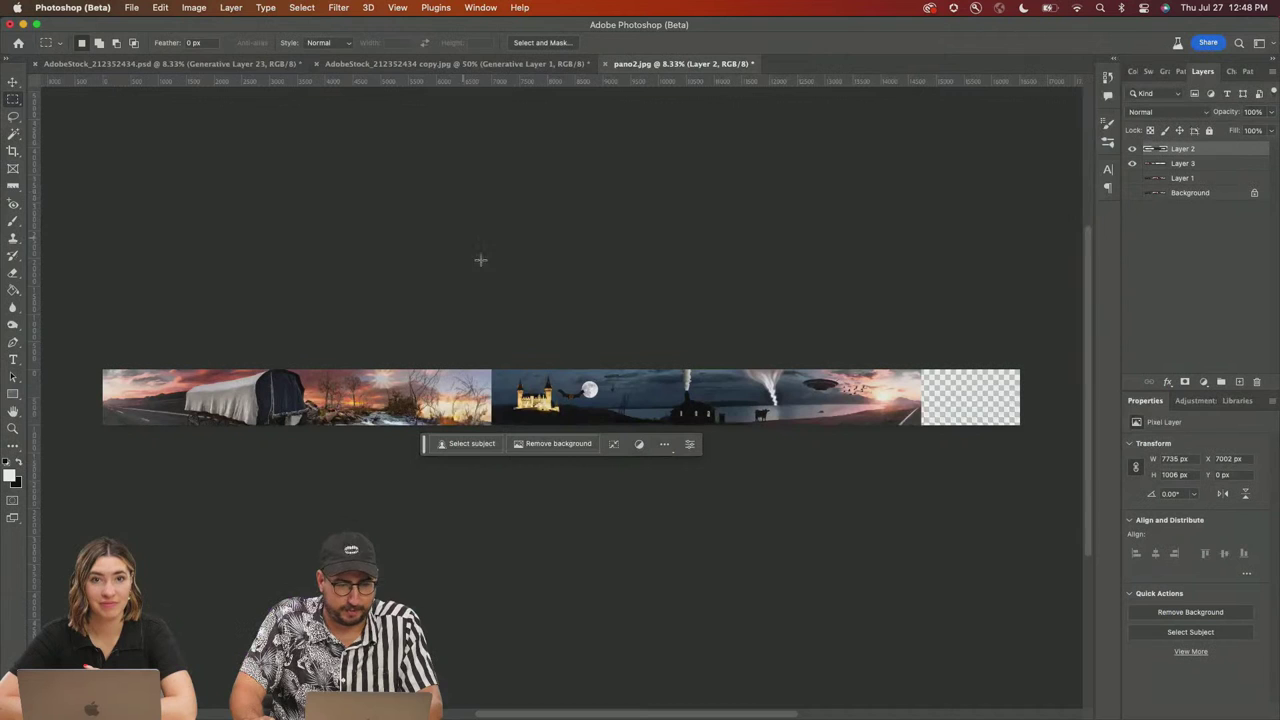
left_click_drag(510, 356, 426, 428)
key("super+d")
Step: Soften the castle half's left edge at the seam with a soft 700 px Eraser
key("e")
key("super+equal")
key("super+equal")
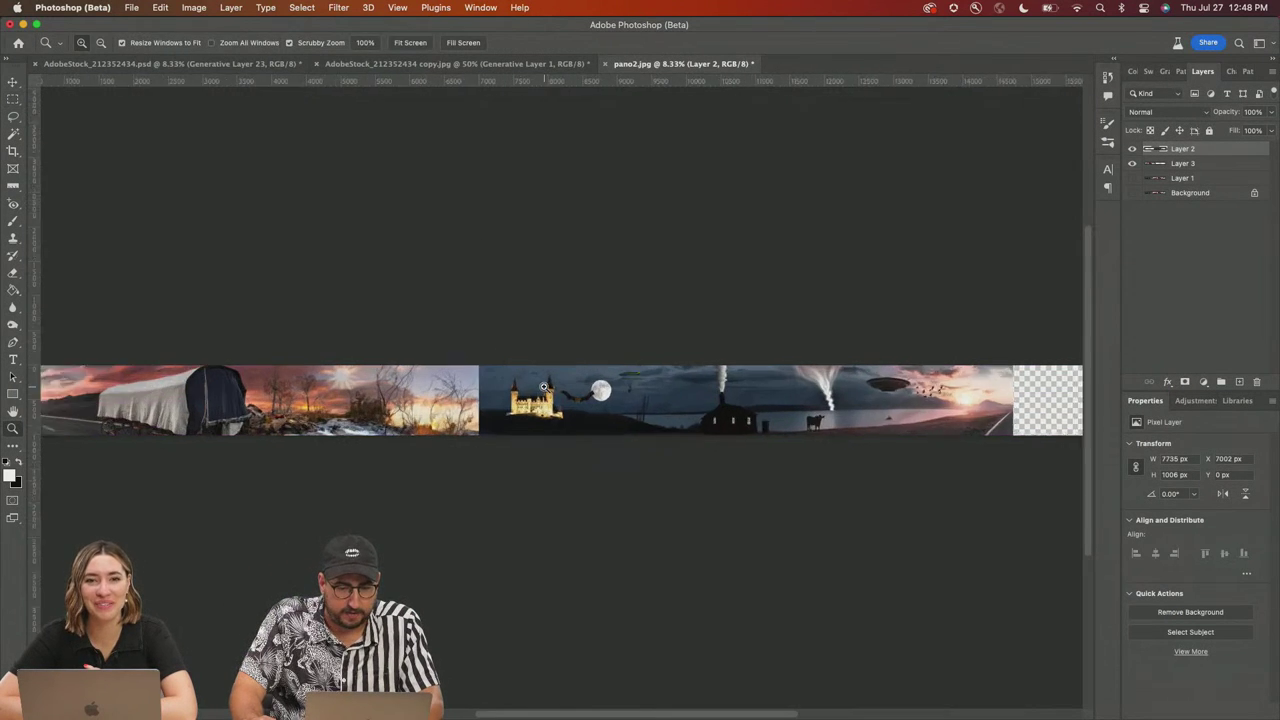
mouse_move(440, 365)
left_mouse_down()
mouse_move(427, 441)
mouse_move(403, 383)
left_mouse_up()
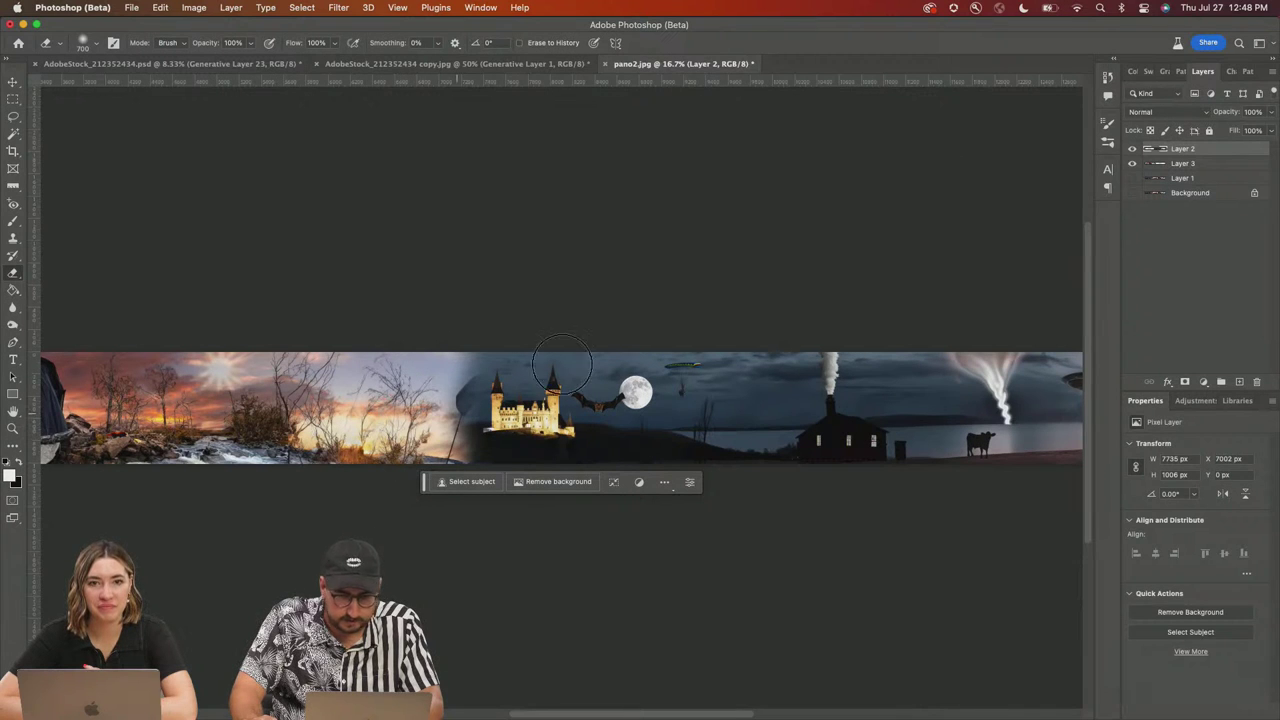
Step: Select a full-height strip about 1111 px wide over the seam, run Generative Fill without a prompt, and use the third variation
key("m")
mouse_move(357, 311)
left_mouse_down()
mouse_move(470, 450)
mouse_move(476, 498)
left_mouse_up()
right_click(443, 421)
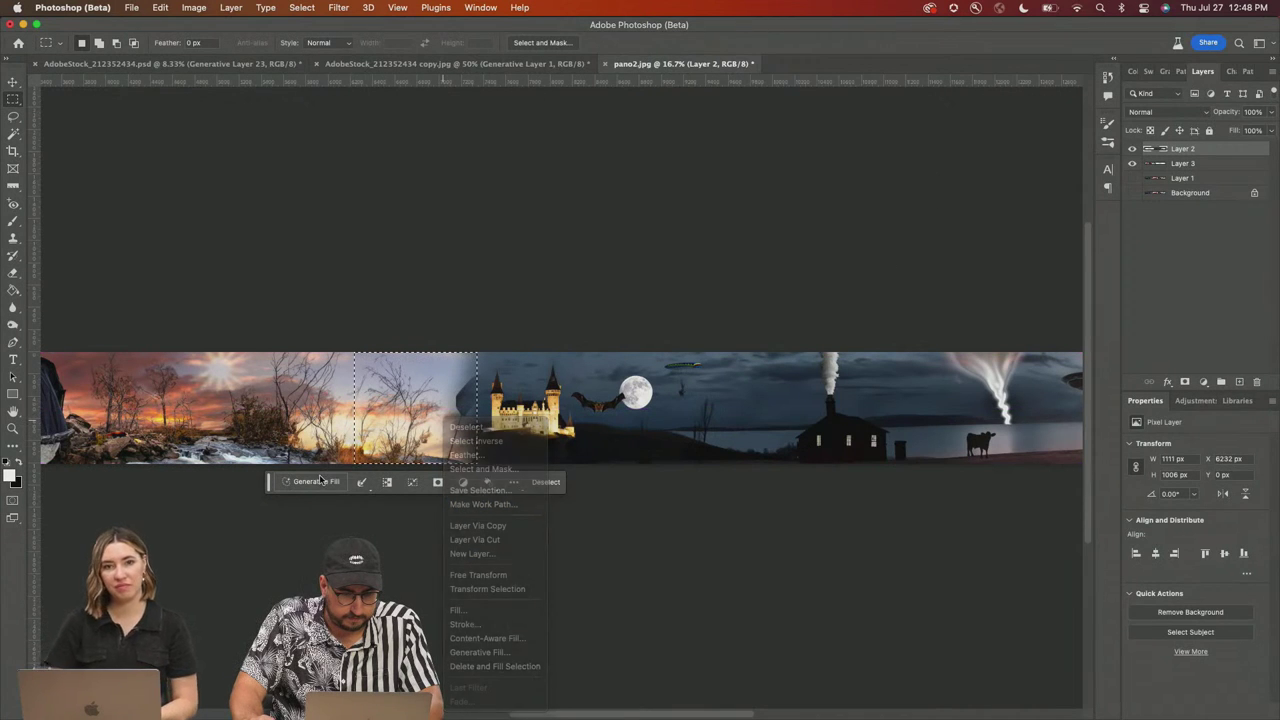
left_click(480, 652)
left_click(483, 482)
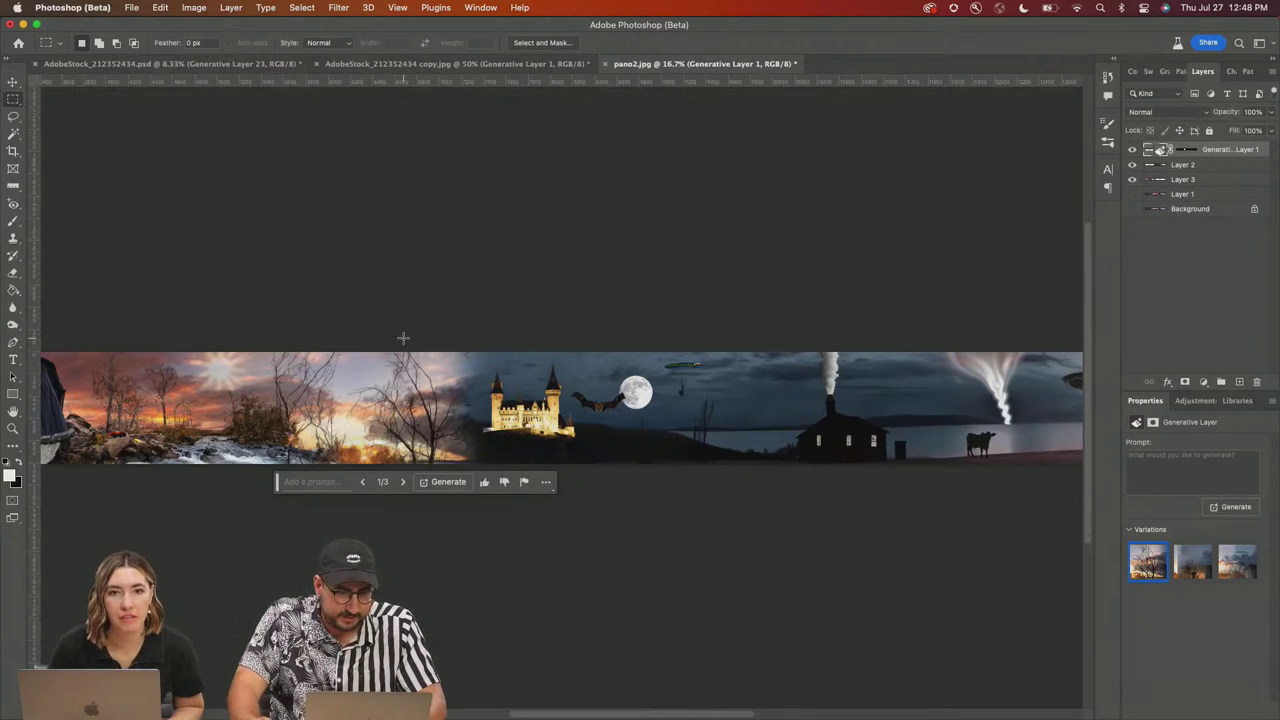
left_click(401, 482)
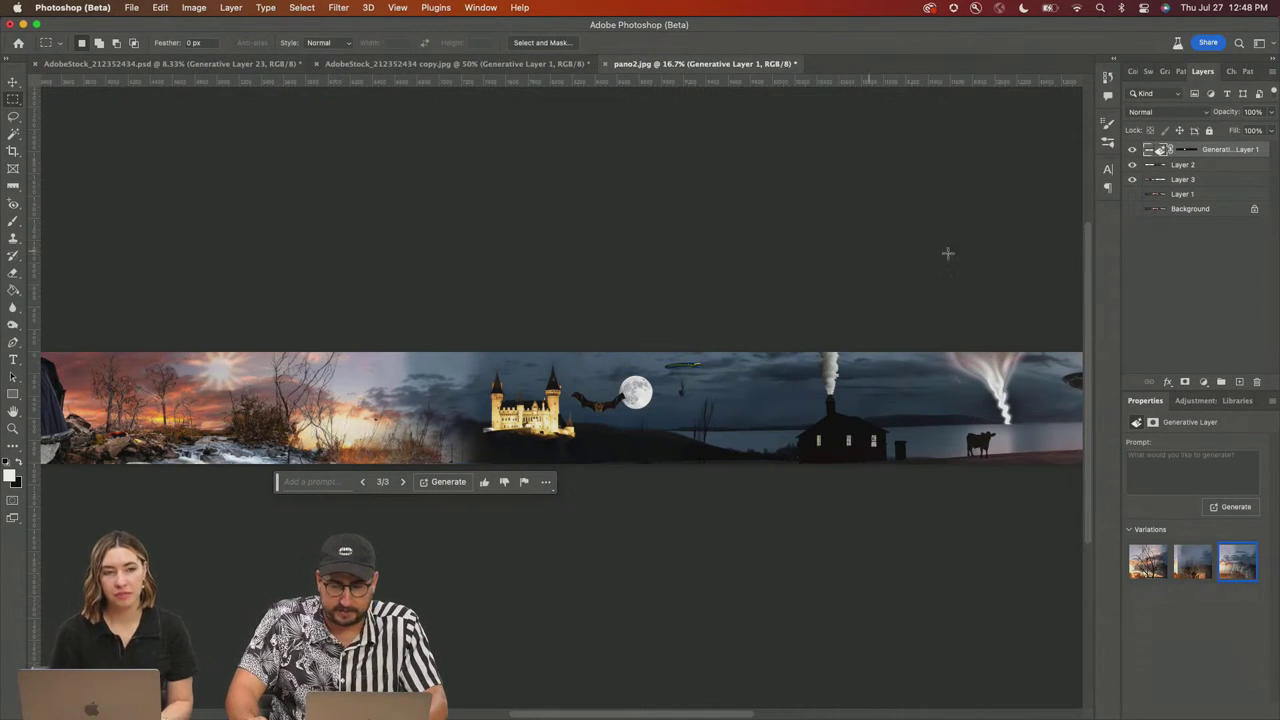
Step: Crop the empty area off the panorama's right end, leaving the canvas about 14737 px wide
left_click_drag(803, 343, 363, 331)
key("c")
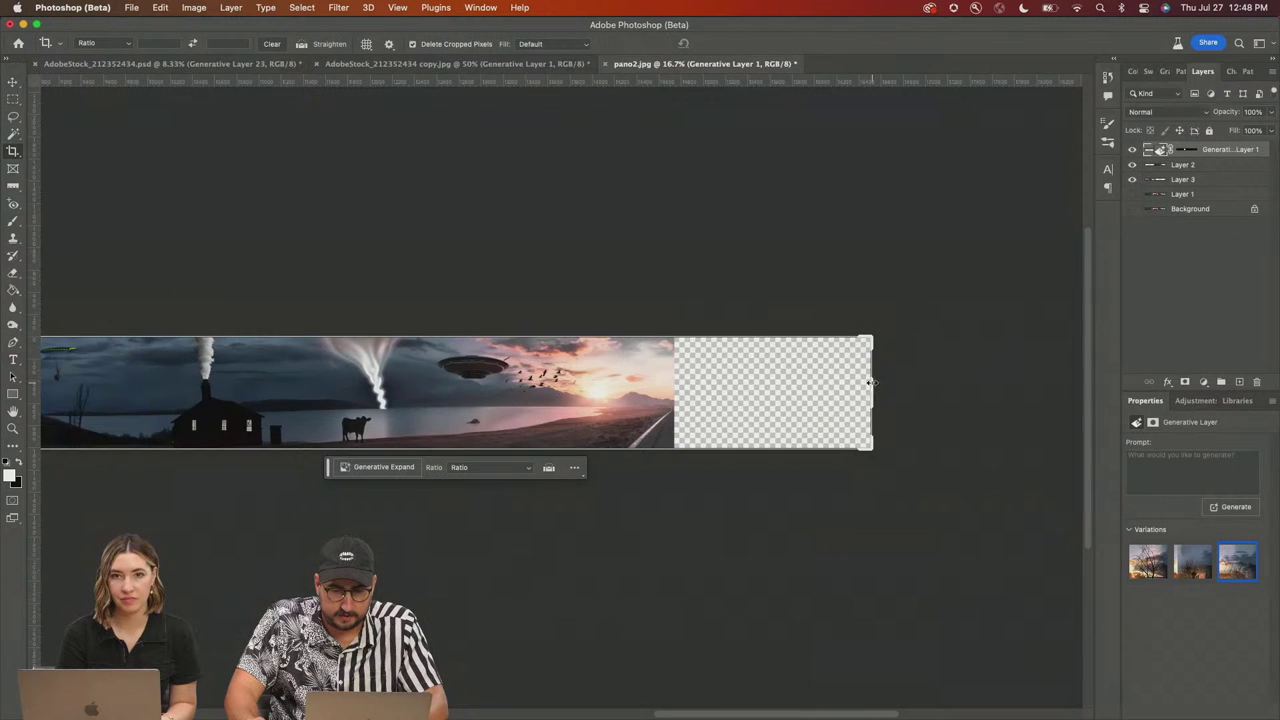
left_click_drag(871, 382, 773, 384)
key("Escape")
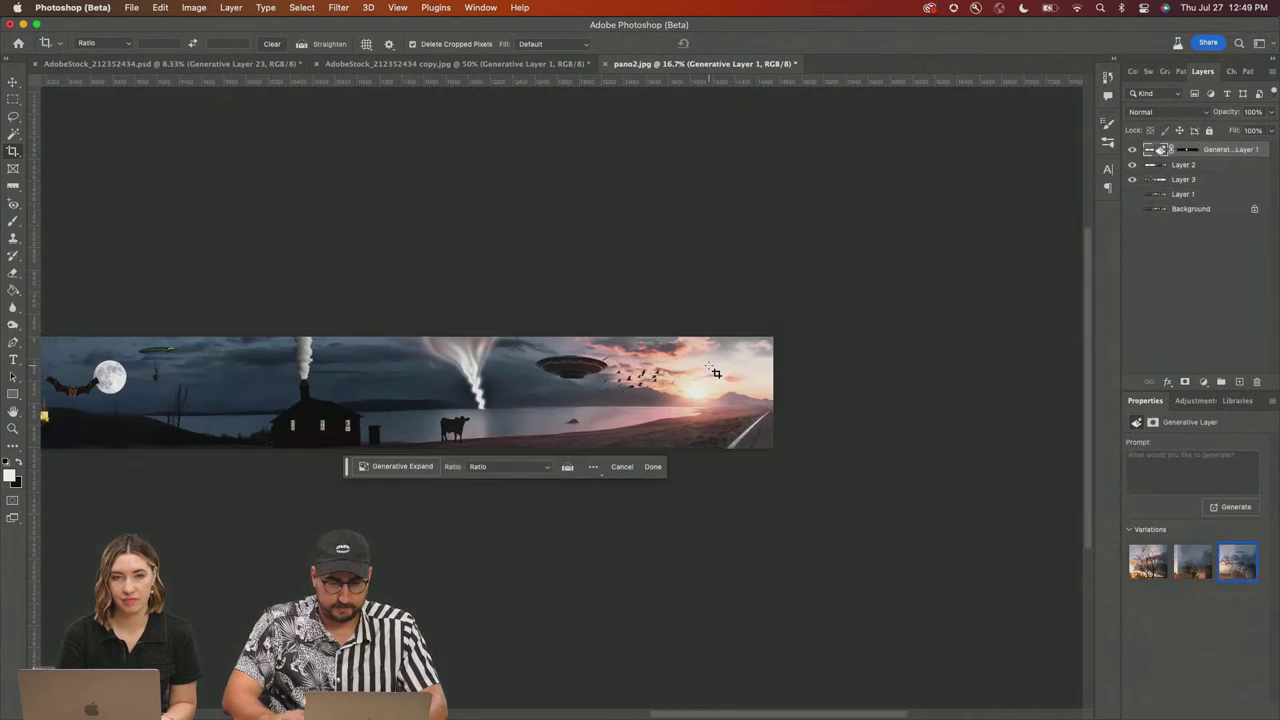
Step: Save a JPEG copy of the rearranged panorama as pano2 copy in the Downloads folder
key("super+alt+s")
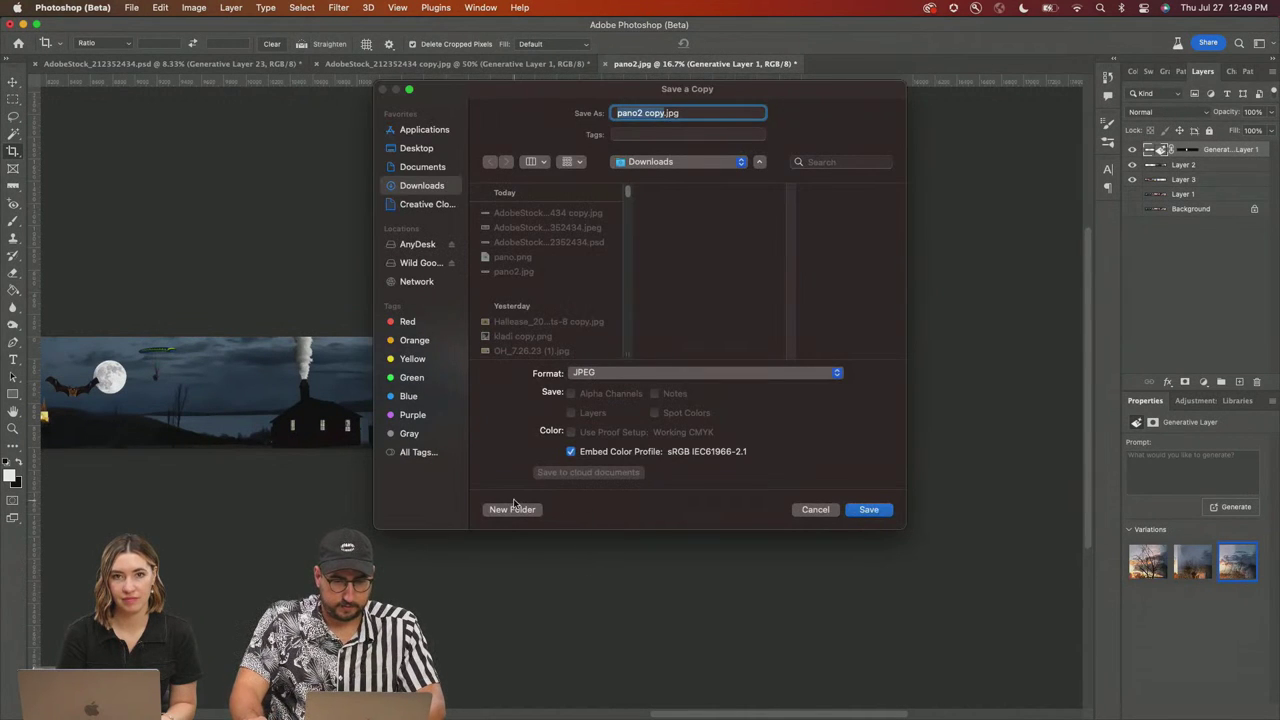
key("Escape")
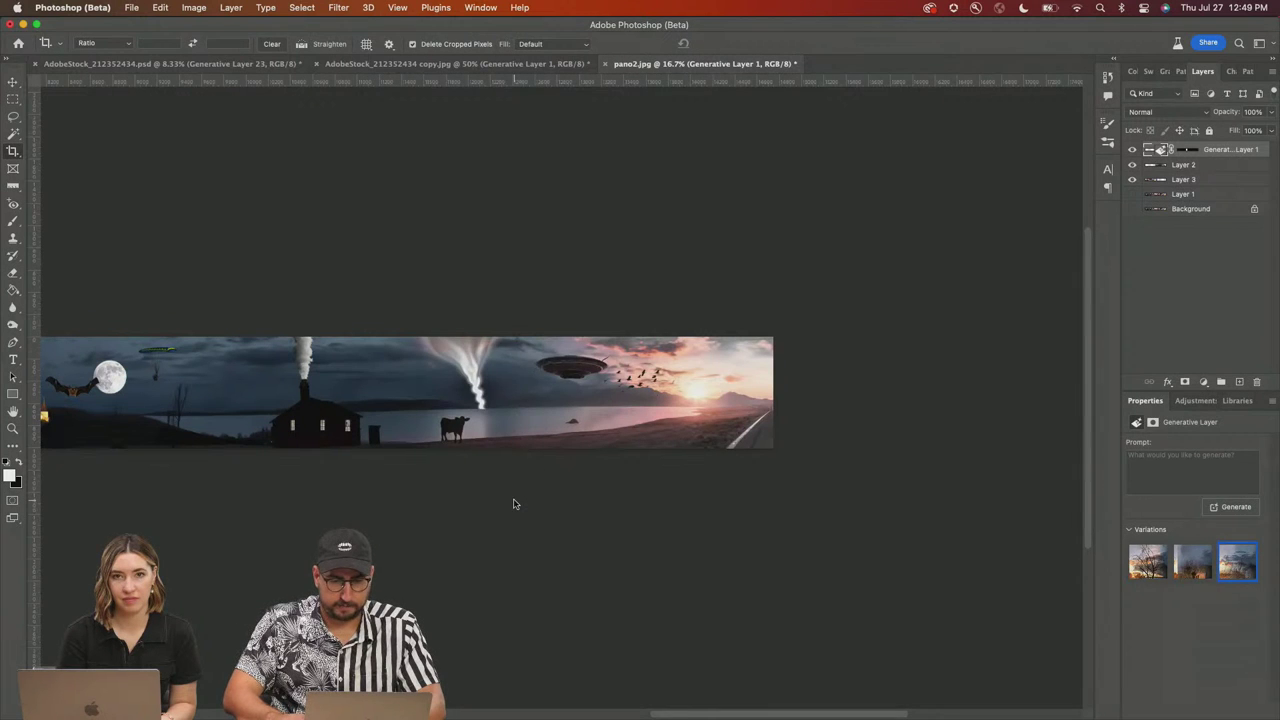
key("Return")
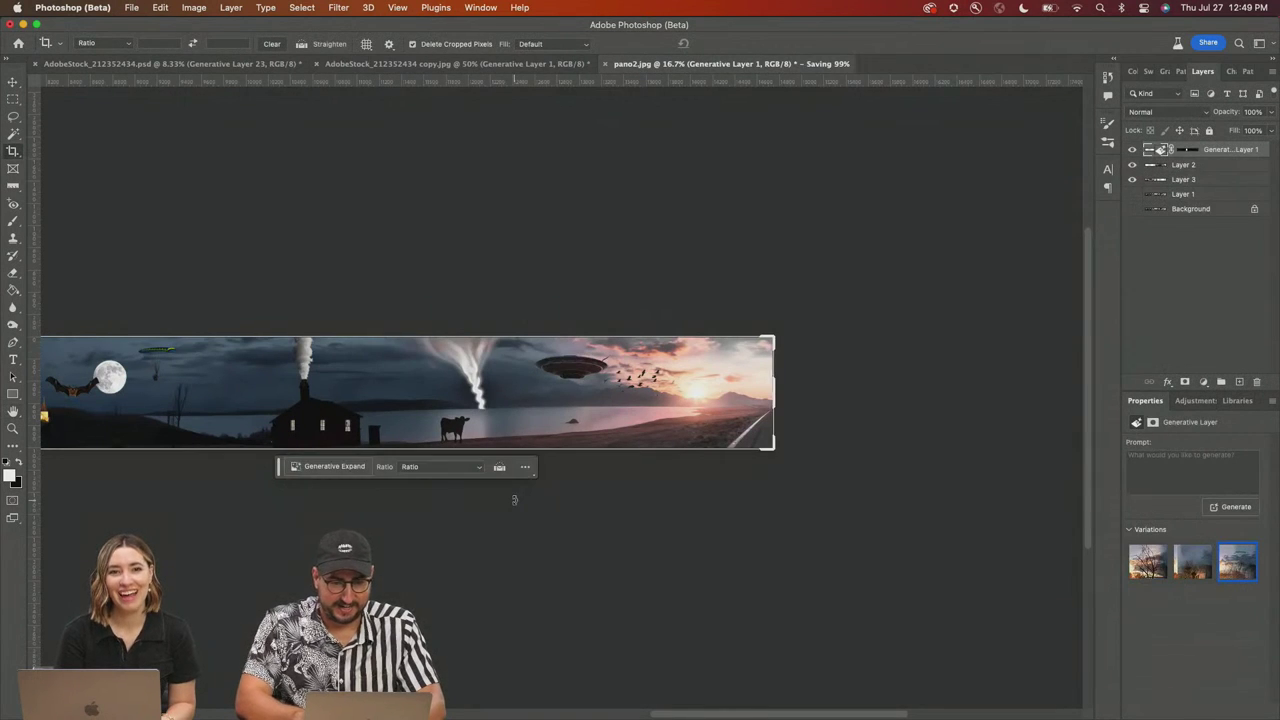
Step: Open pano2 copy.jpg from the Downloads folder
key("super+n")
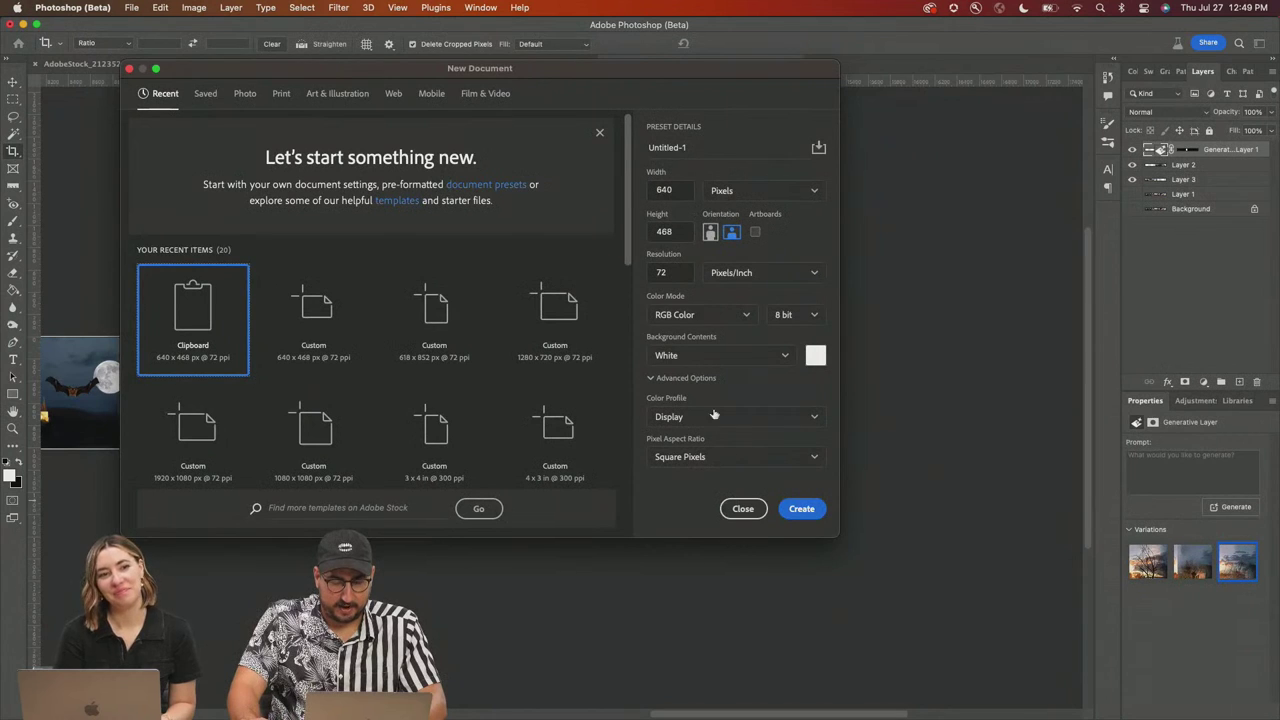
left_click(735, 510)
key("super+o")
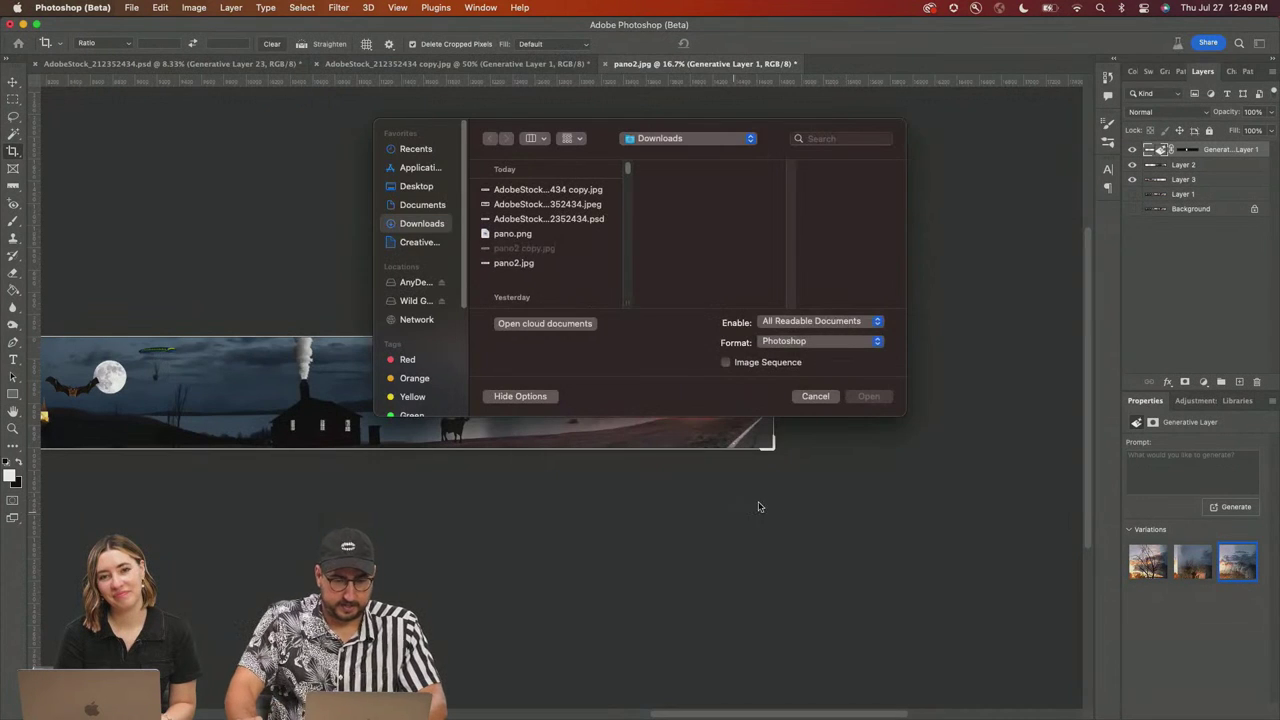
left_click(531, 265)
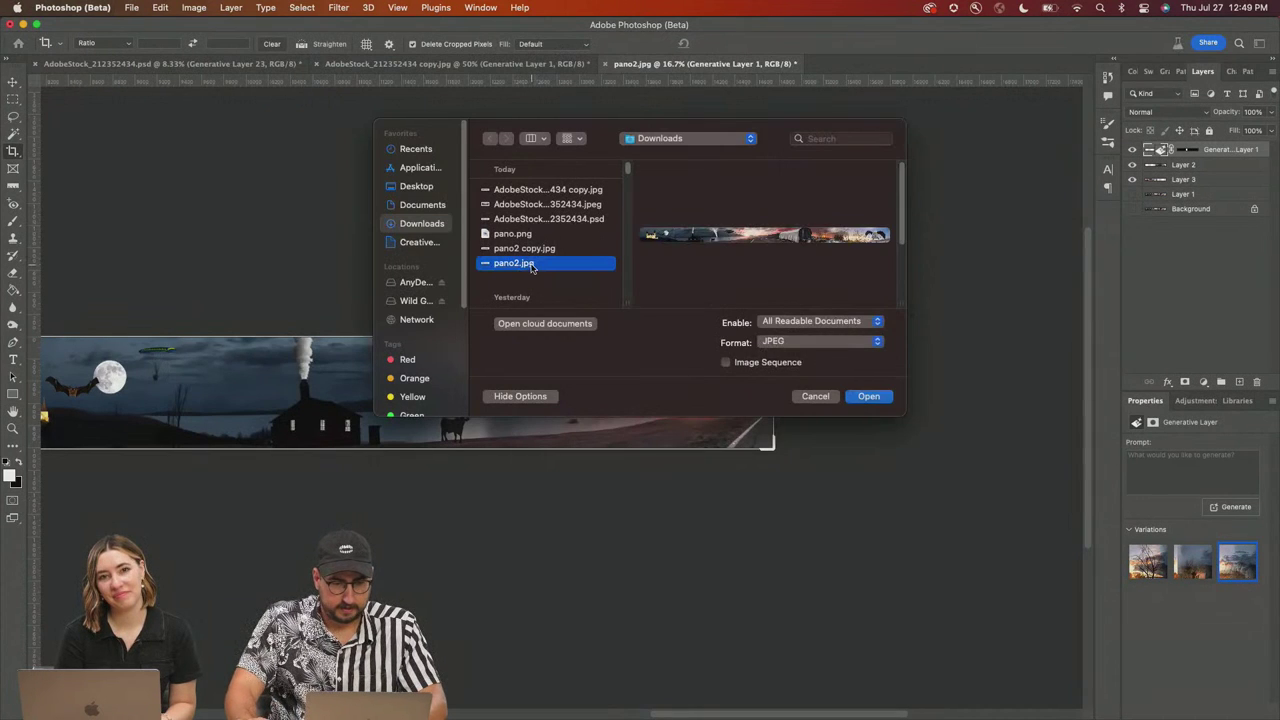
left_click(540, 250)
left_click(868, 397)
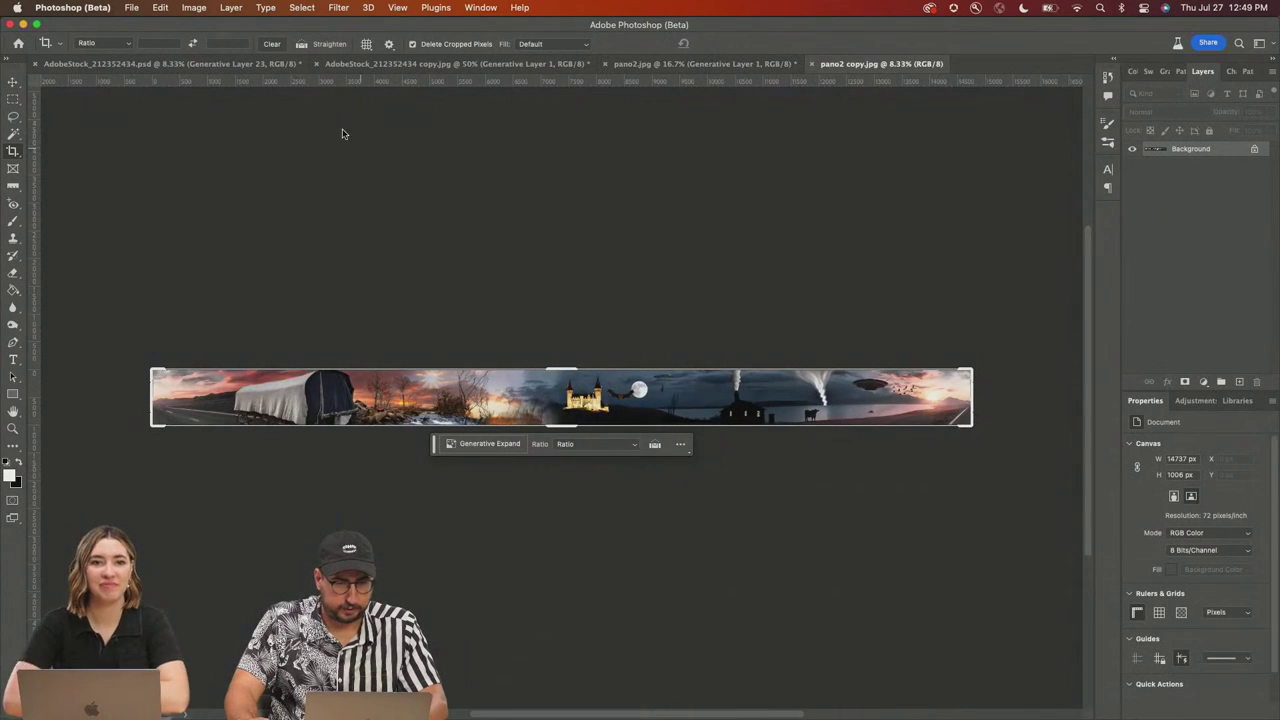
Step: Crop the panorama copy to a 1:1 square of 1006 px beside the castle
left_click(100, 43)
left_click(103, 89)
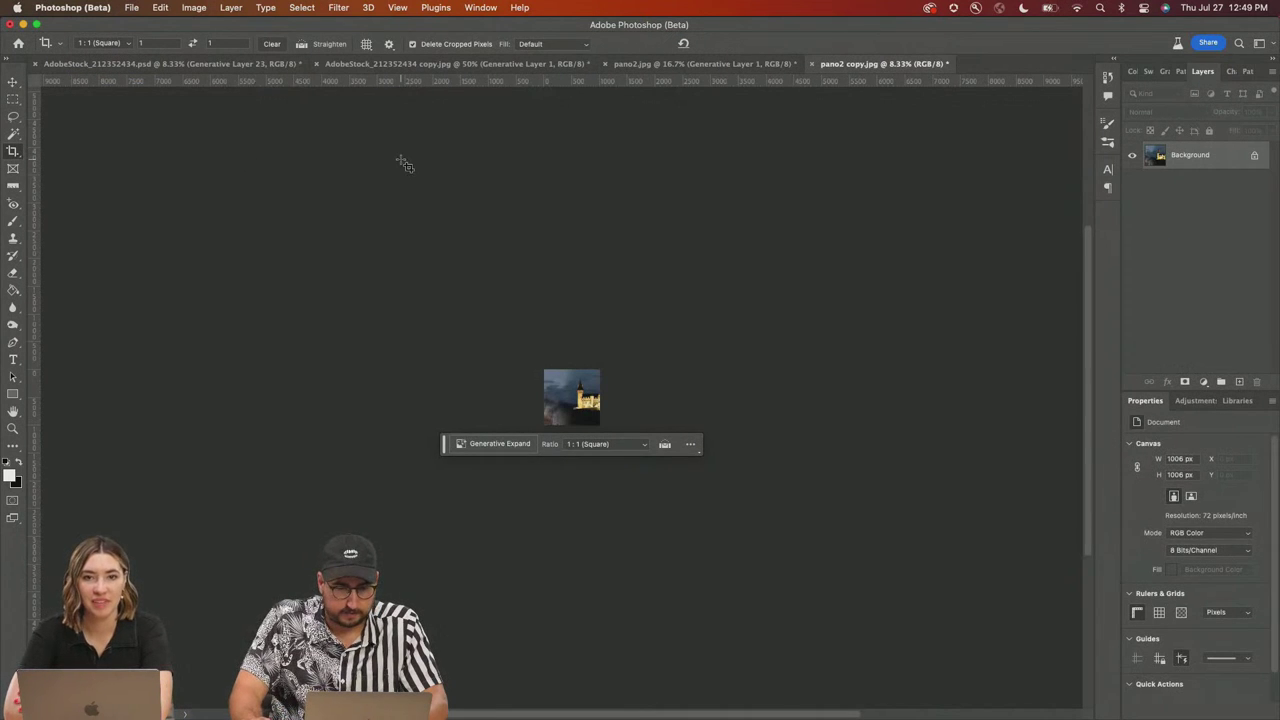
Step: Undo and redo the square crop to compare it with the full-width panorama
key("super+z")
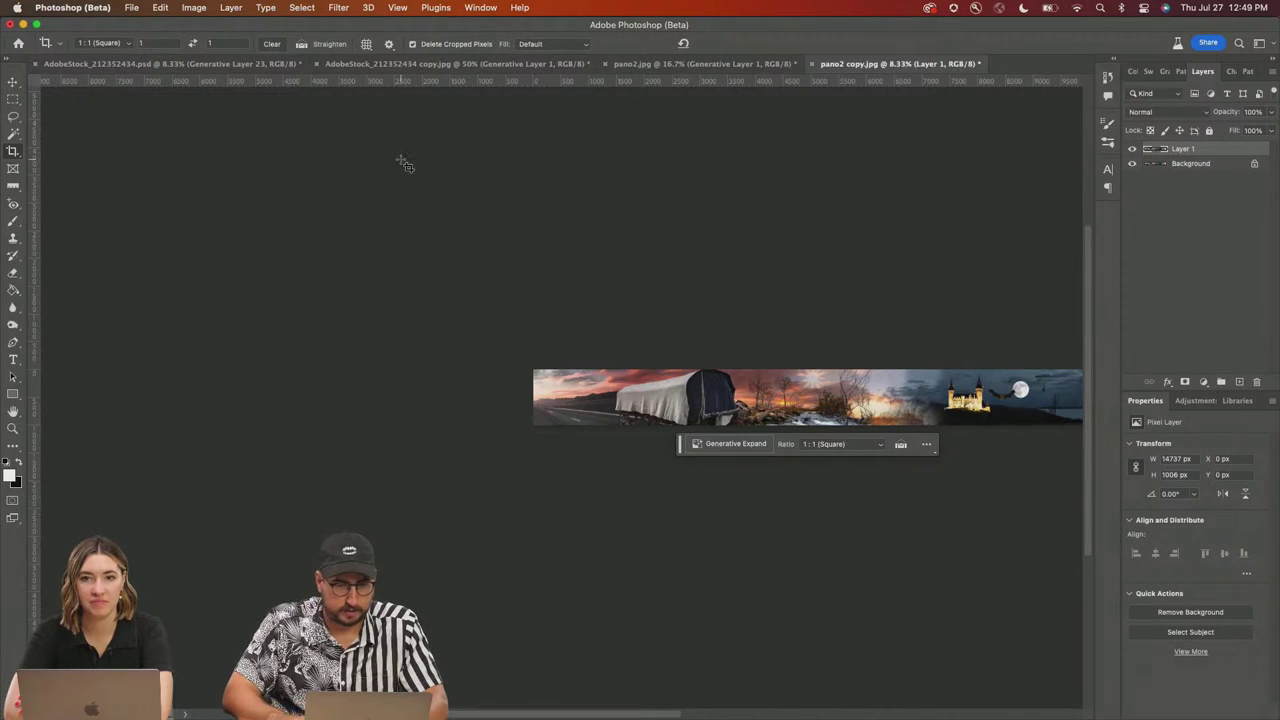
key("super+shift+z")
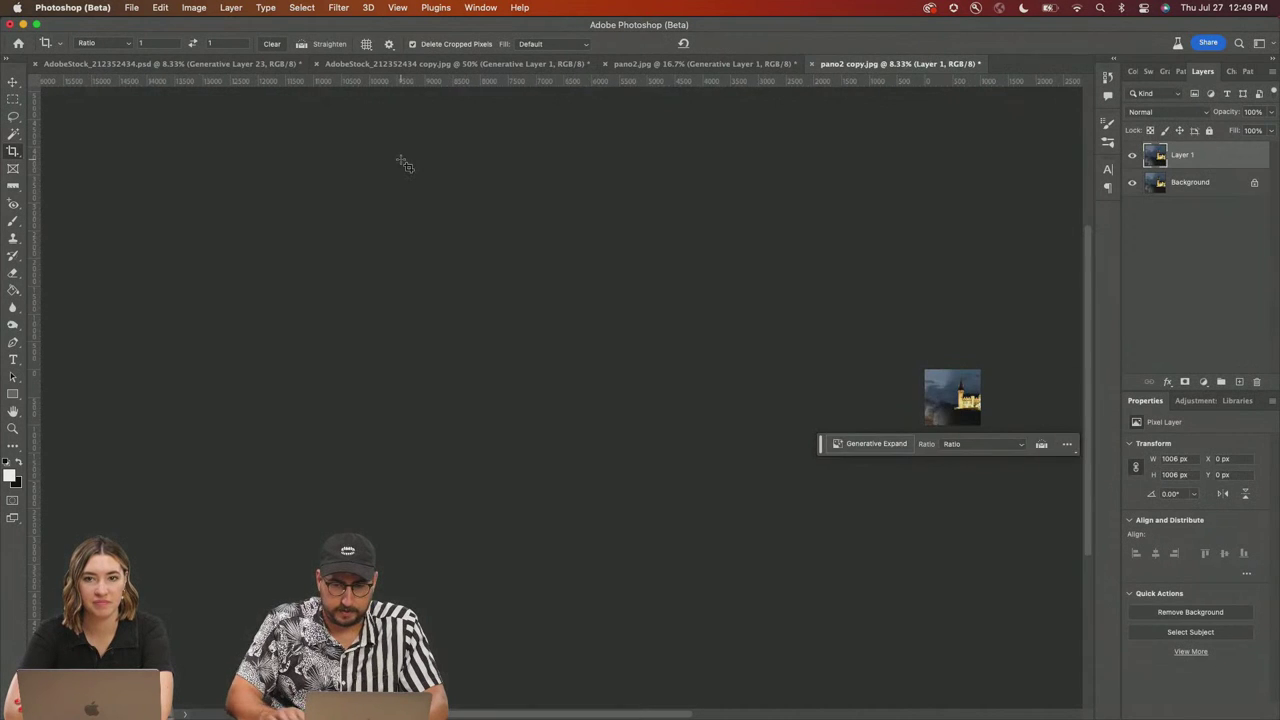
key("z")
left_click(898, 361)
left_click_drag(811, 363, 337, 302)
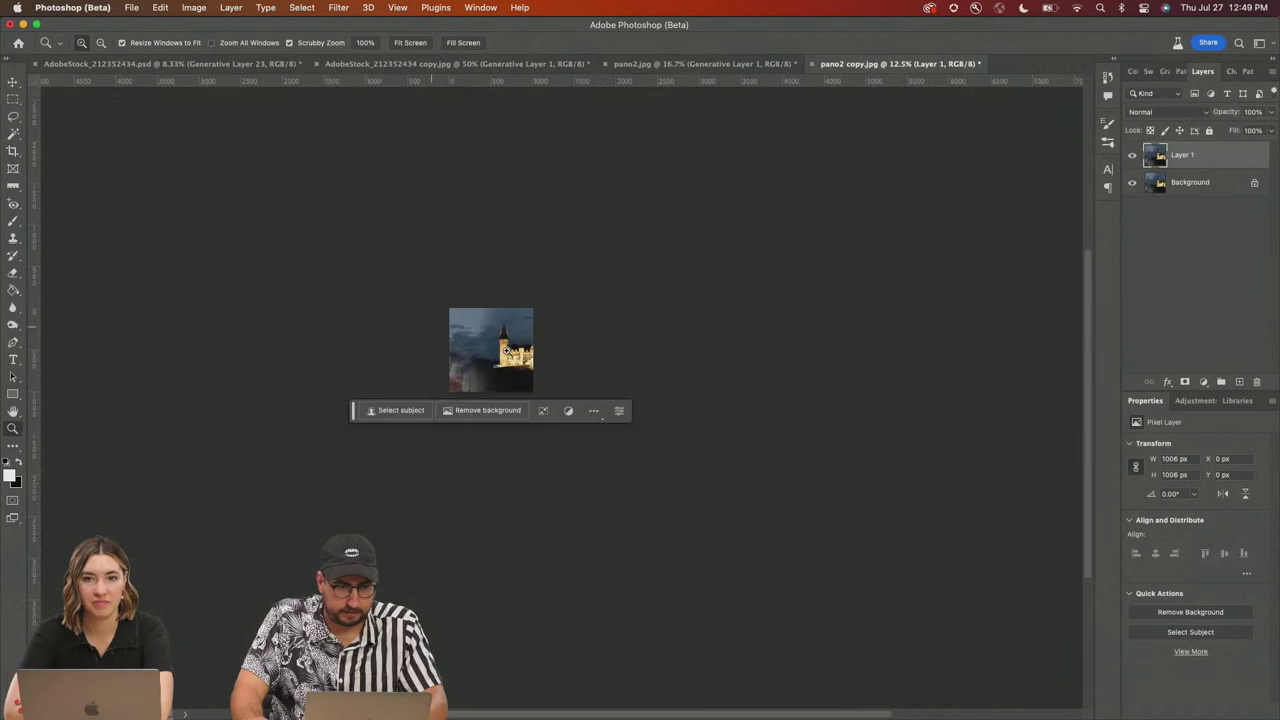
key("v")
mouse_move(495, 358)
left_mouse_down()
mouse_move(560, 340)
mouse_move(495, 358)
left_mouse_up()
key("super+z")
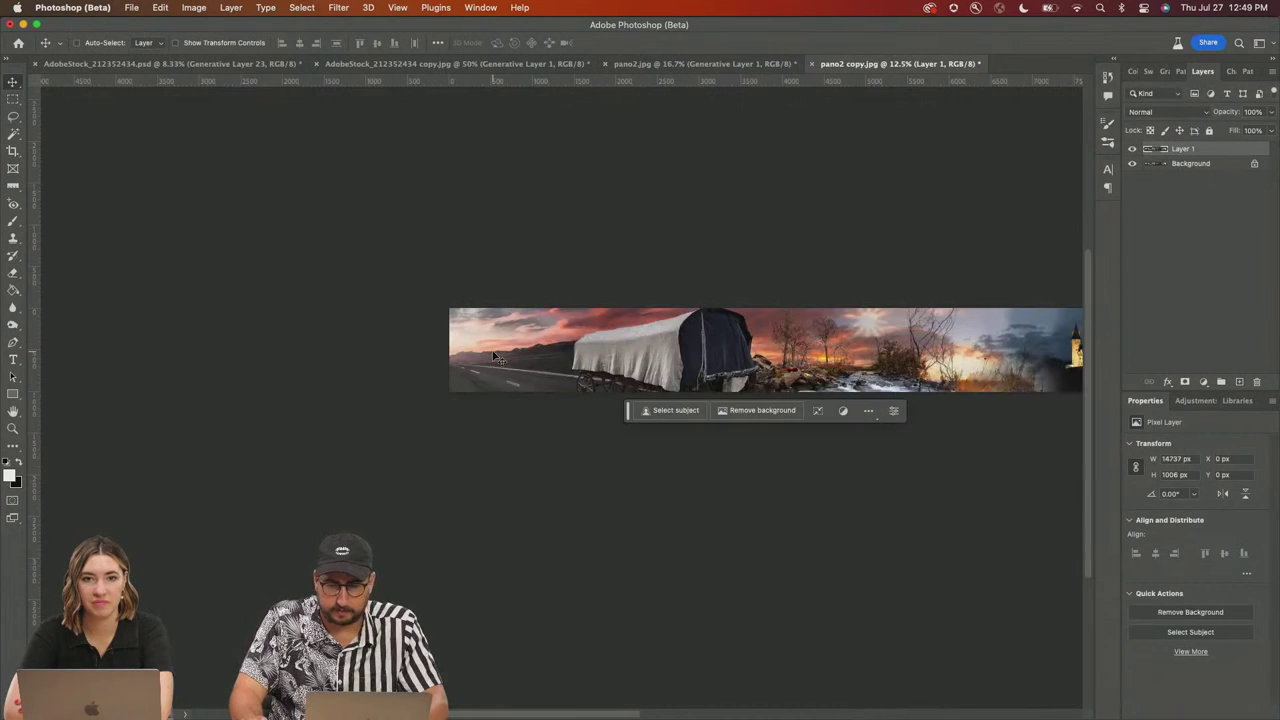
key("super+shift+z")
key("super")
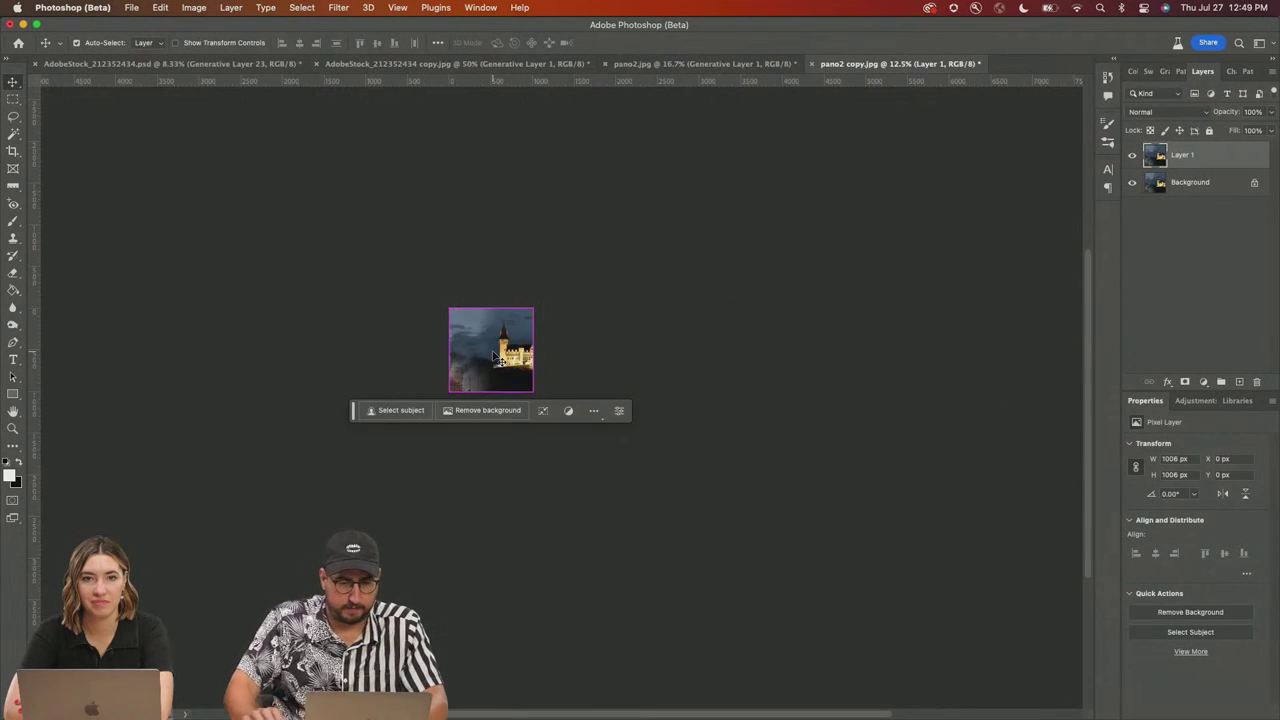
Step: Place pano2 copy.jpg from Downloads into the square document, scaled to the 1006 px canvas height and aligned to the canvas's left edge
key("super+Tab")
key("super+Tab")
key("super+Tab")
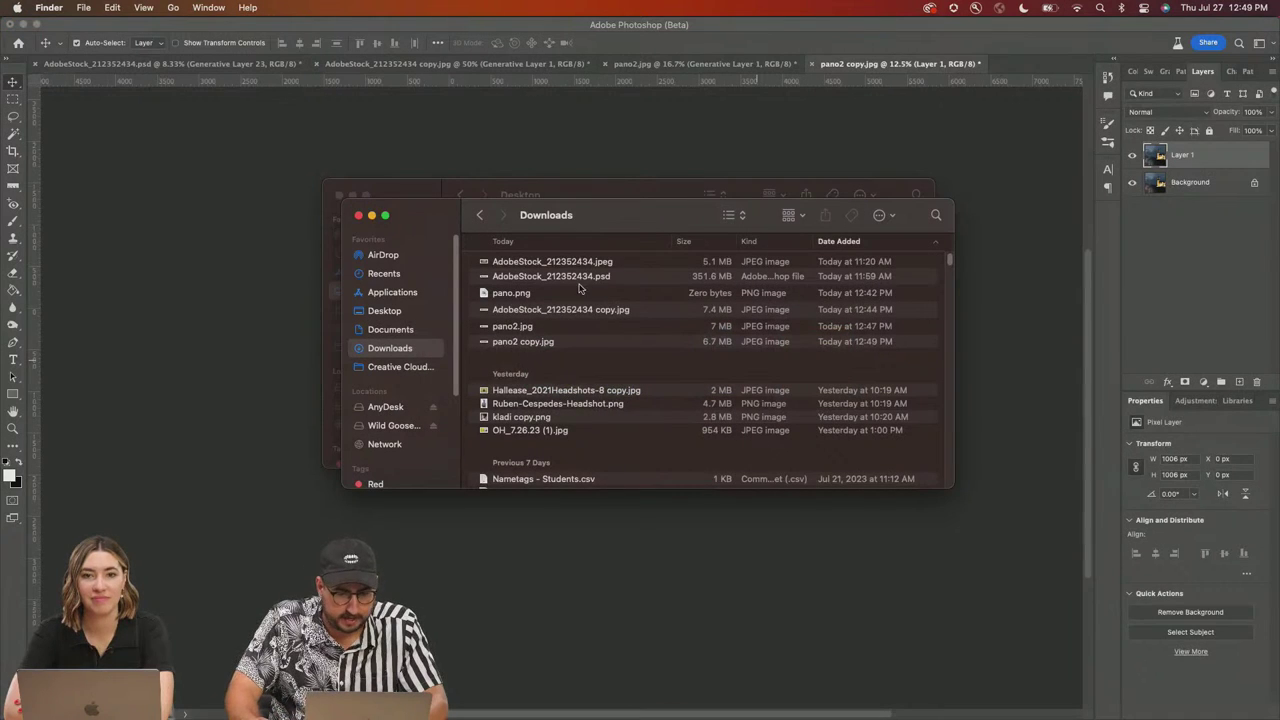
left_click_drag(553, 341, 234, 322)
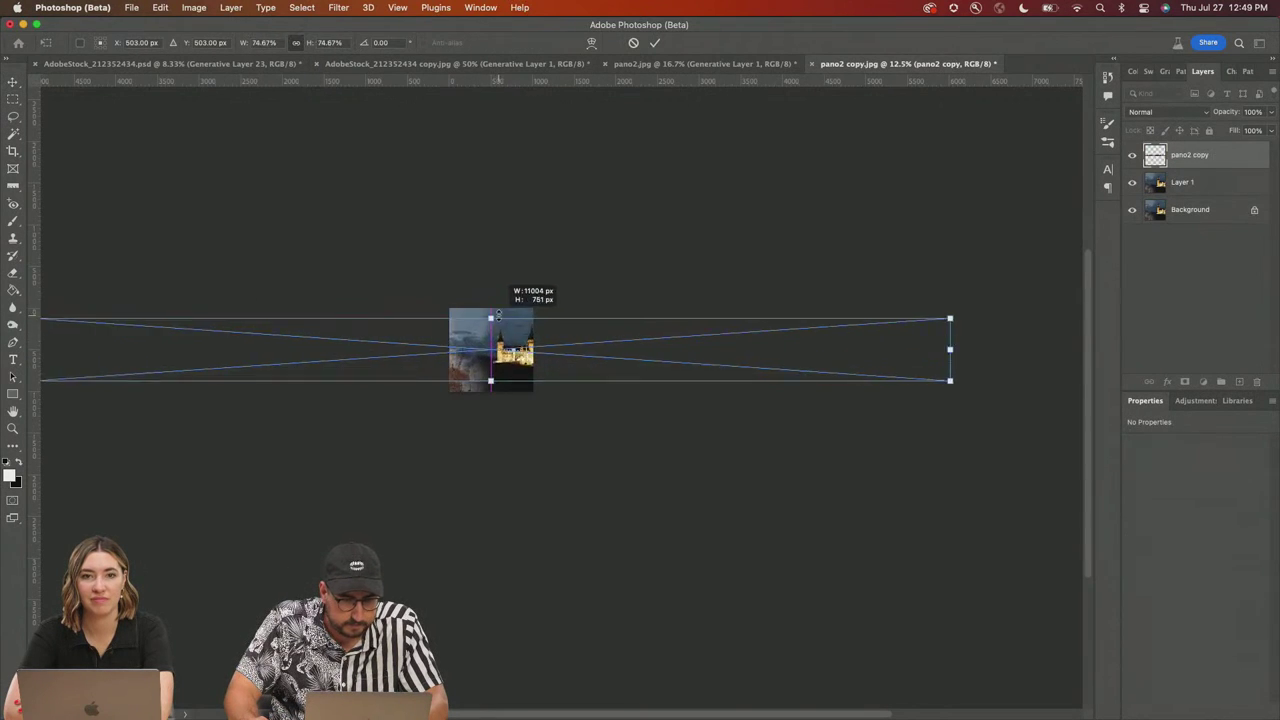
key("Return")
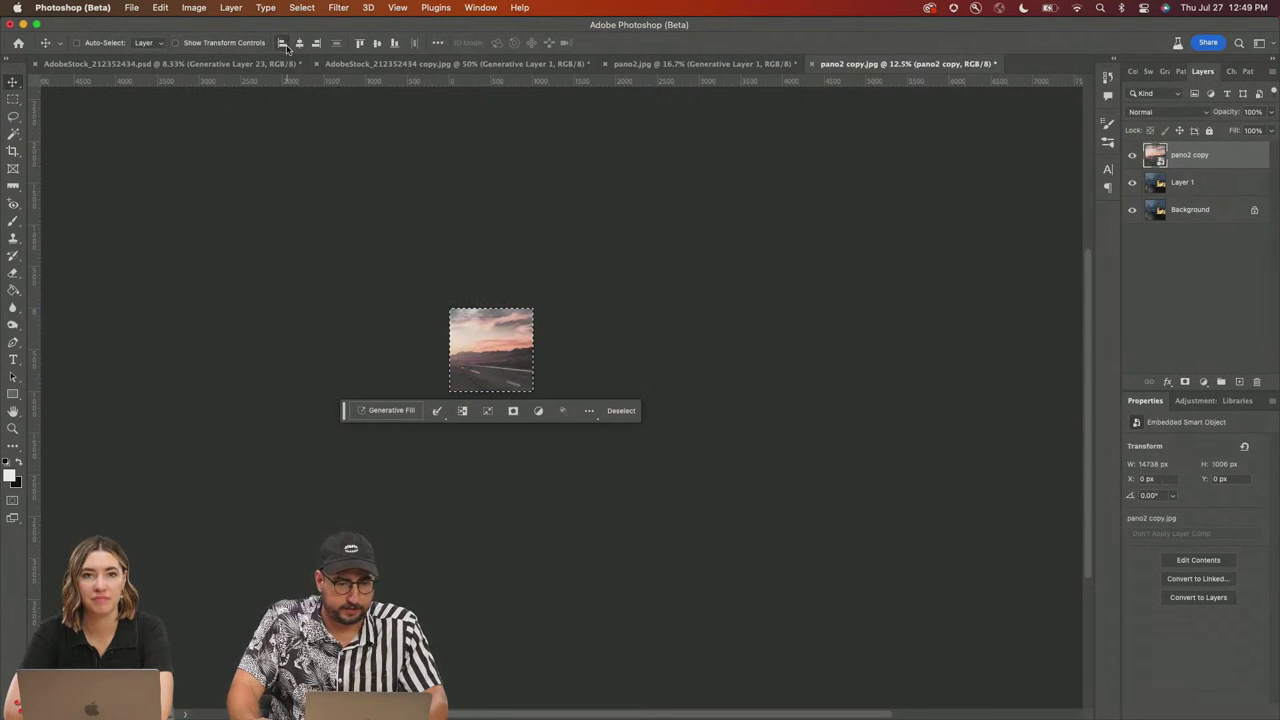
key("super+d")
key("z")
left_click(500, 368)
left_click(500, 368)
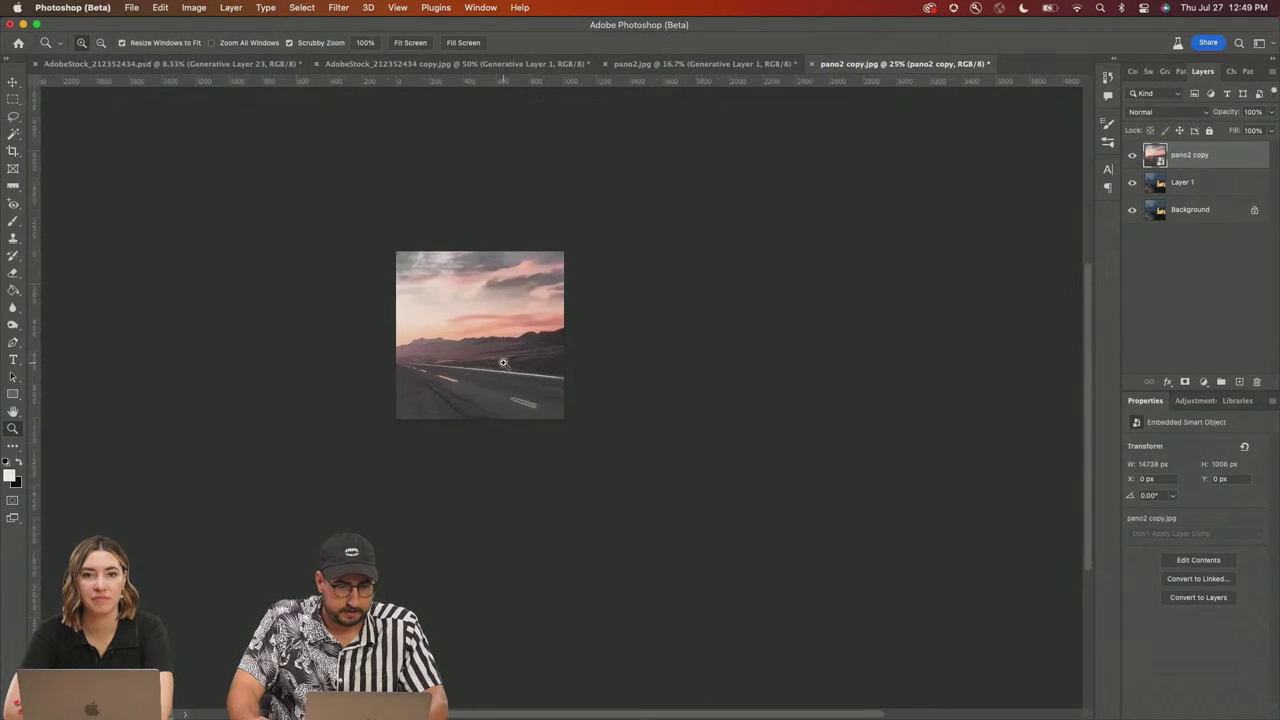
left_click(499, 362)
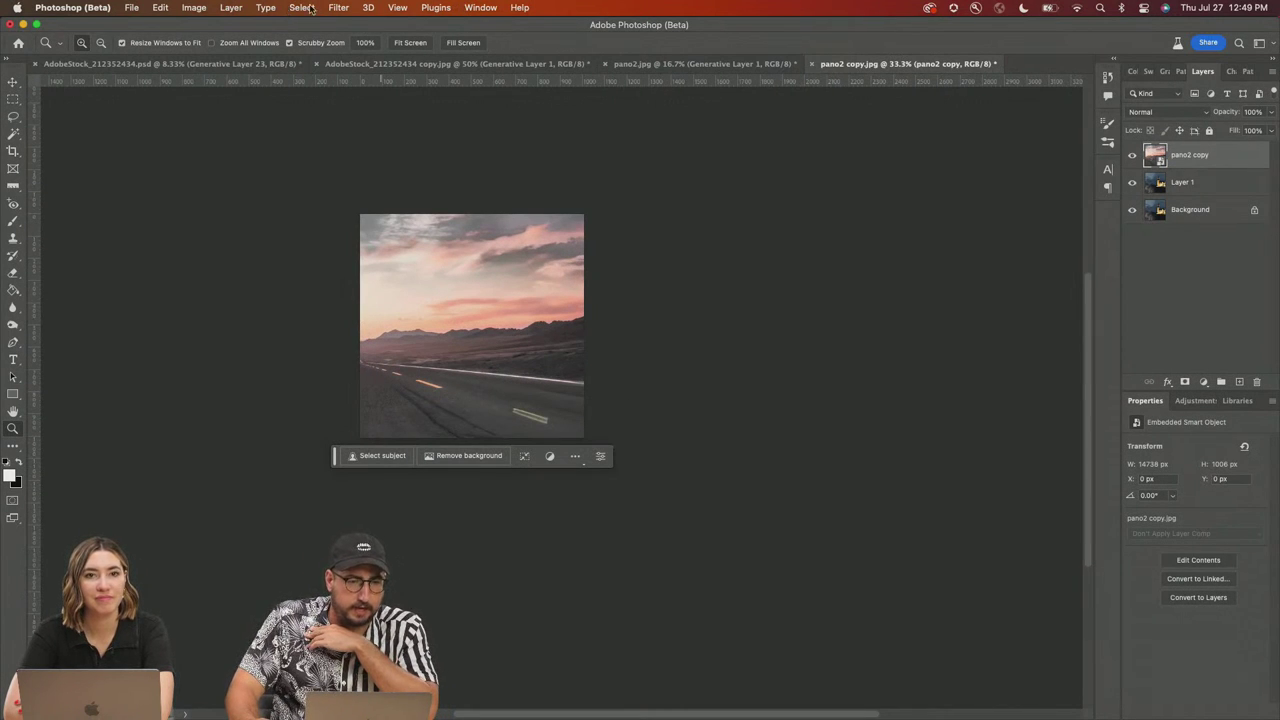
Step: Open the timeline and create a video timeline for the square document's layers
left_click(483, 8)
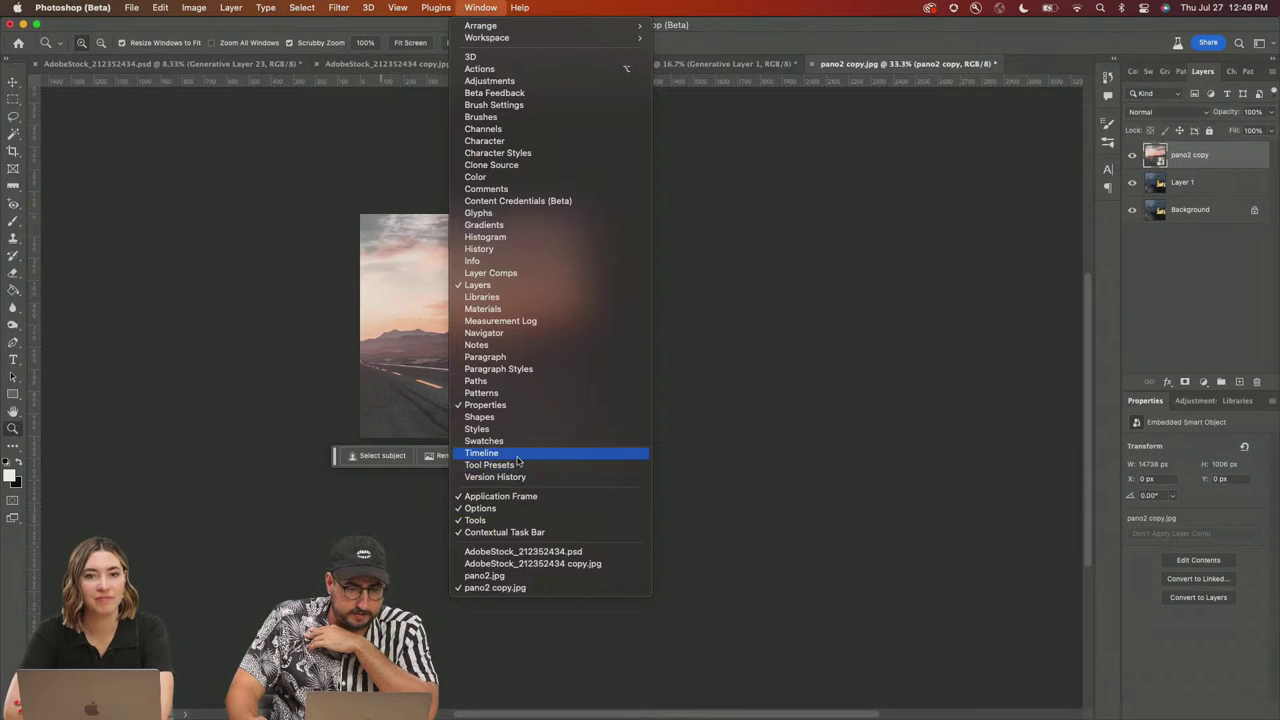
left_click(519, 459)
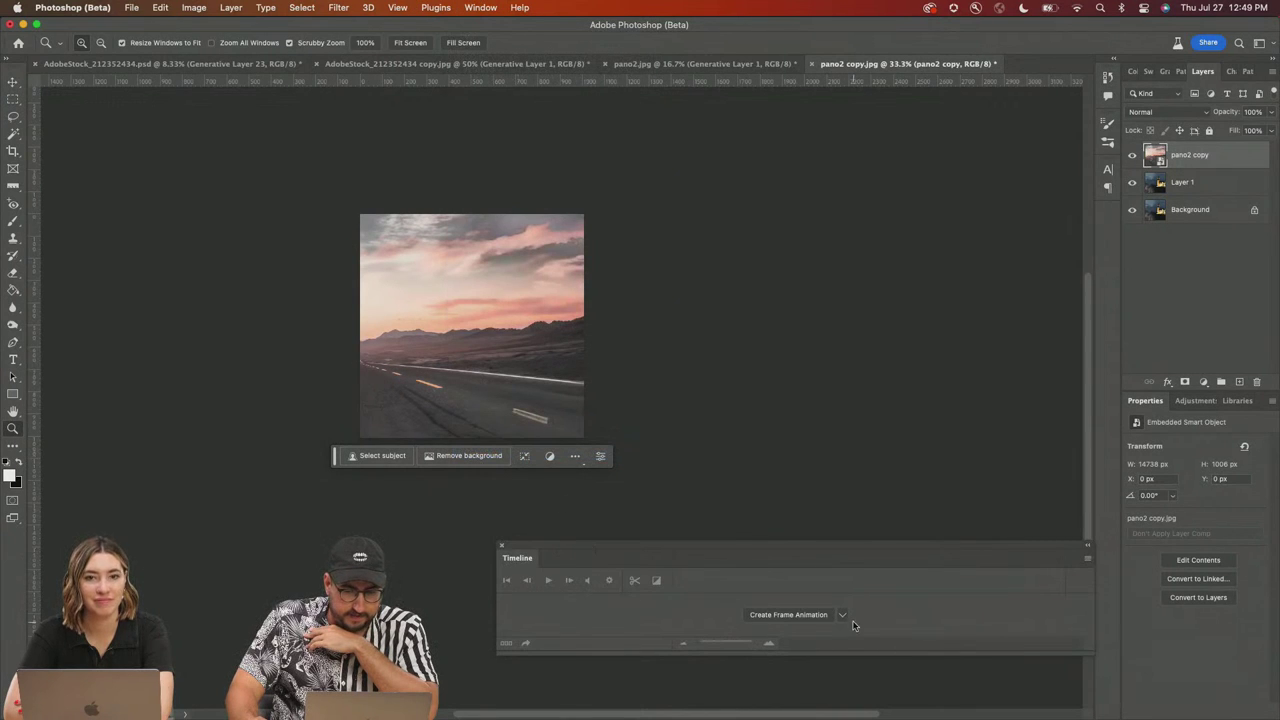
left_click(820, 614)
key("super+z")
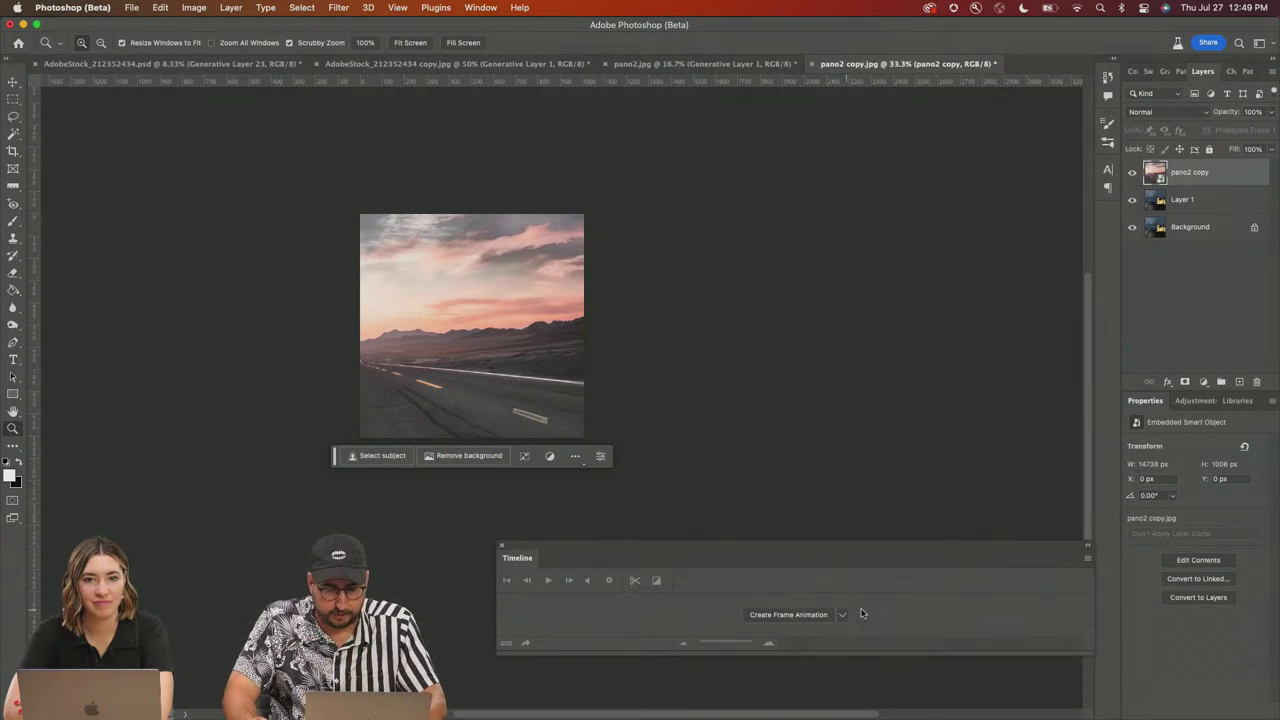
left_click(842, 614)
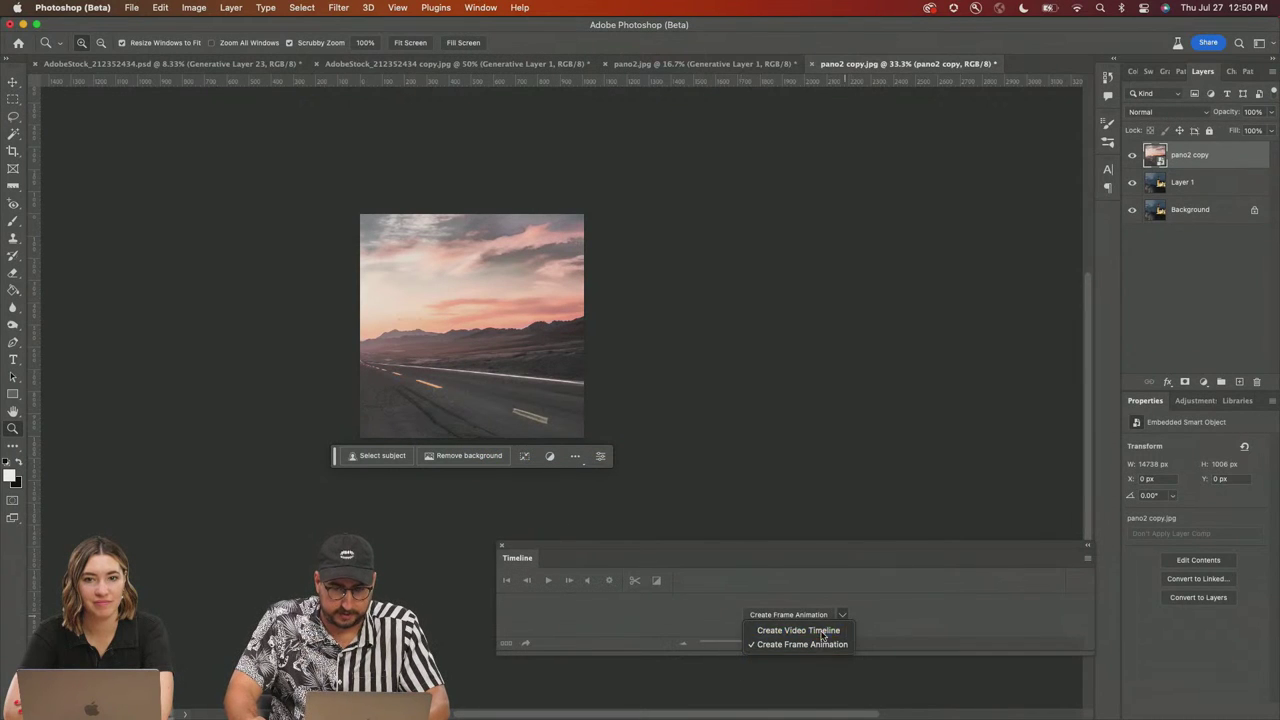
left_click(795, 629)
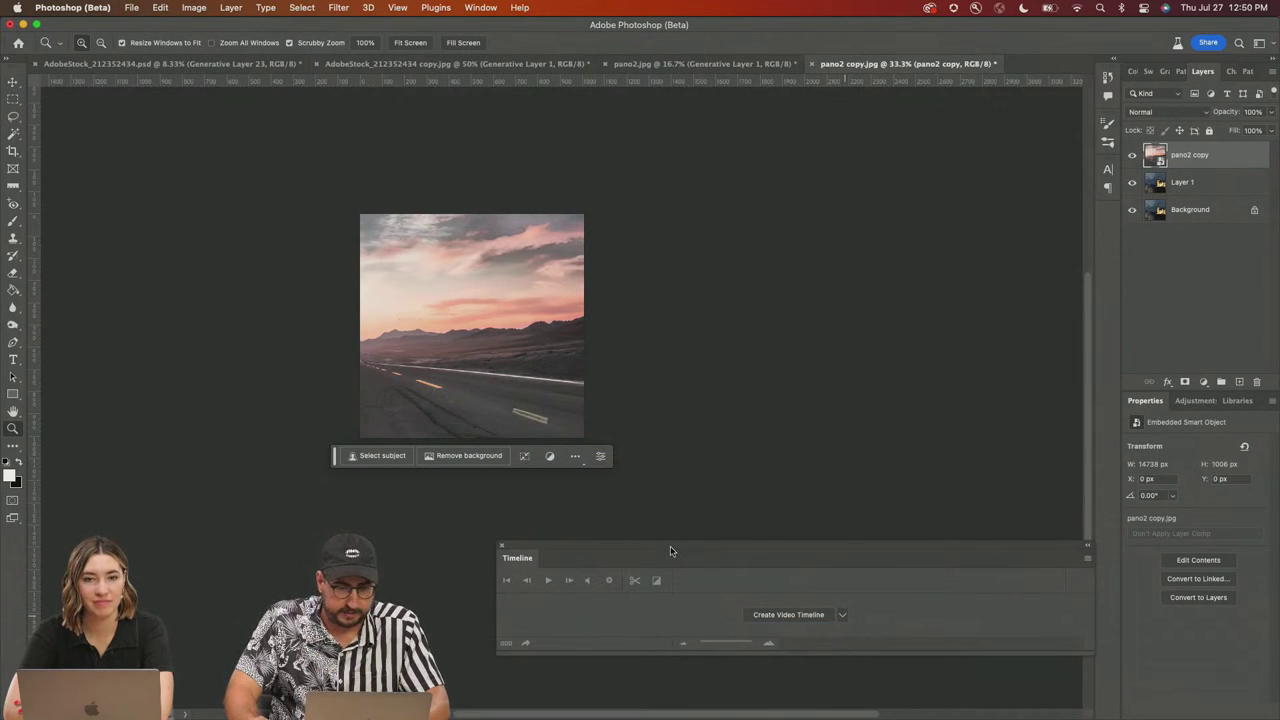
left_click_drag(665, 545, 471, 496)
left_click(606, 572)
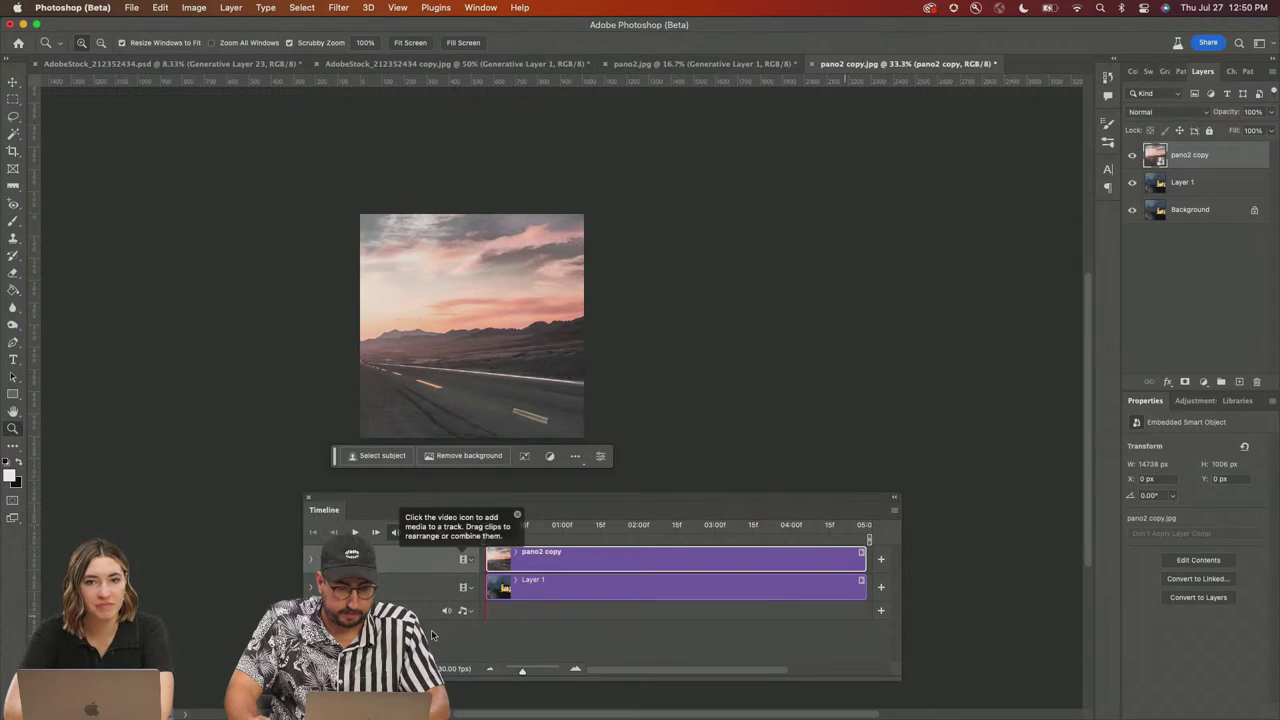
Step: Add a Transform keyframe at the start of the pano2 copy track and another at its end with the panorama right-aligned to the canvas
left_click(311, 561)
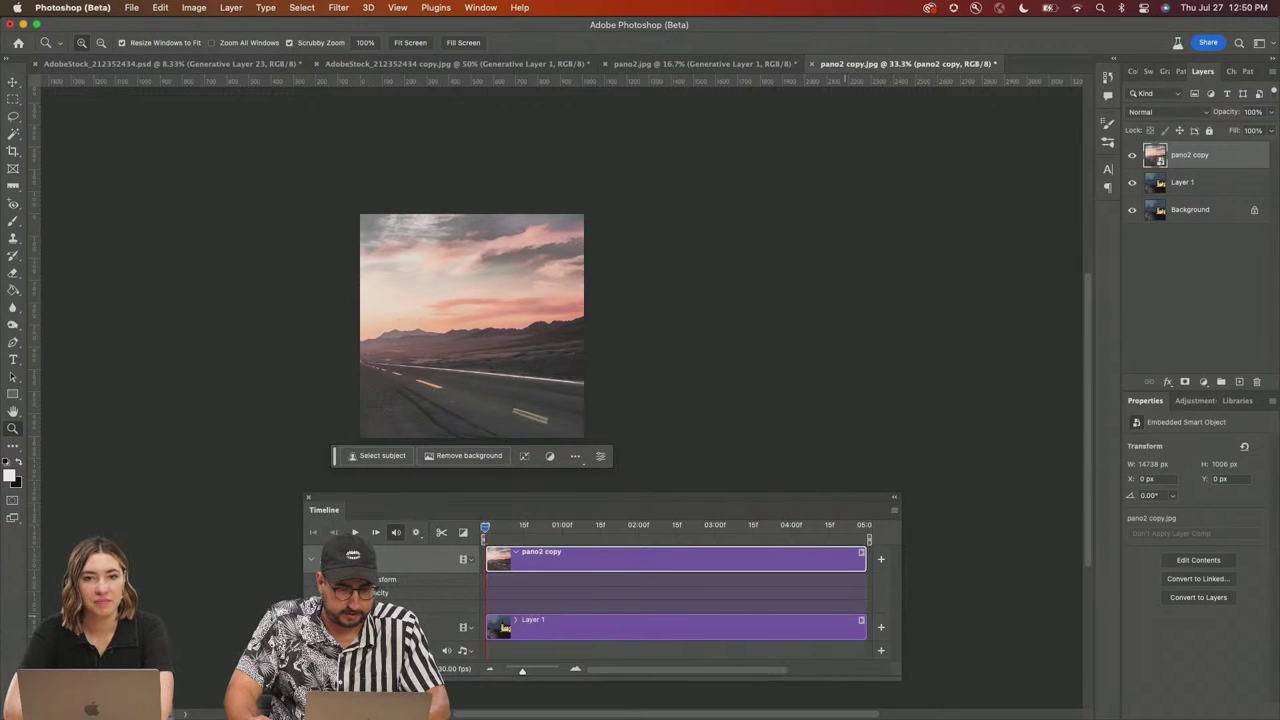
left_click(321, 579)
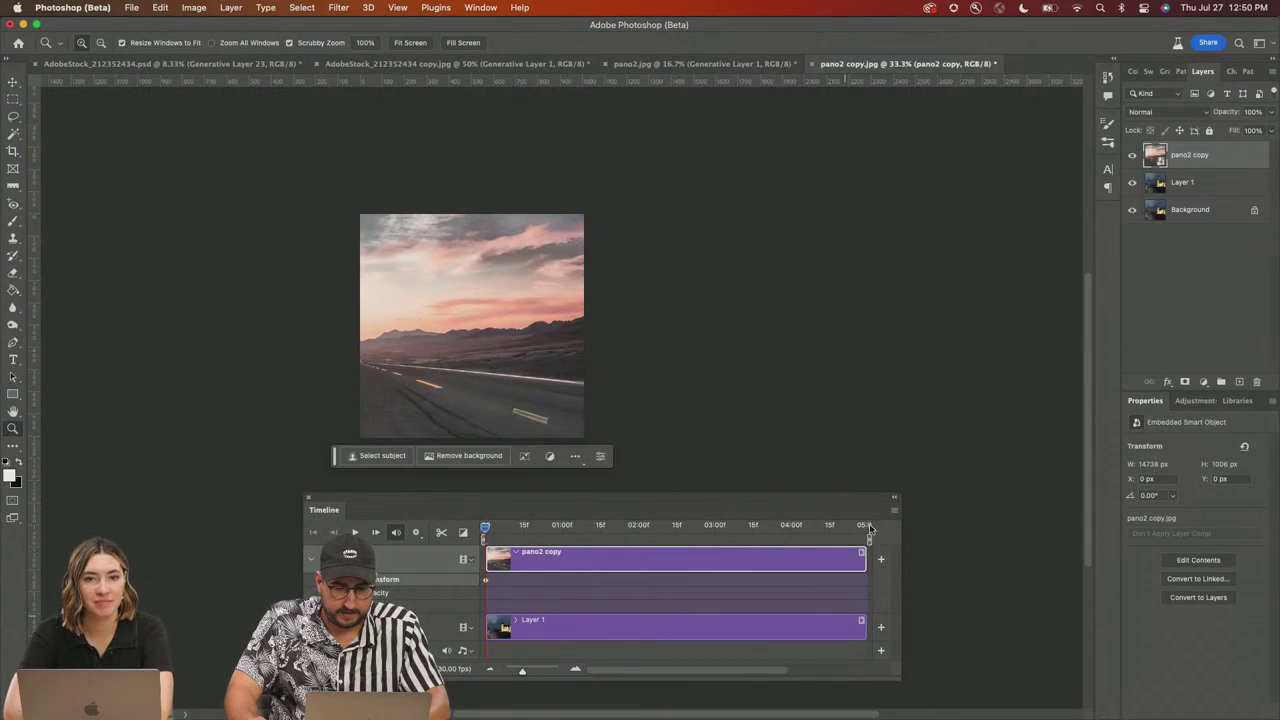
left_click(868, 527)
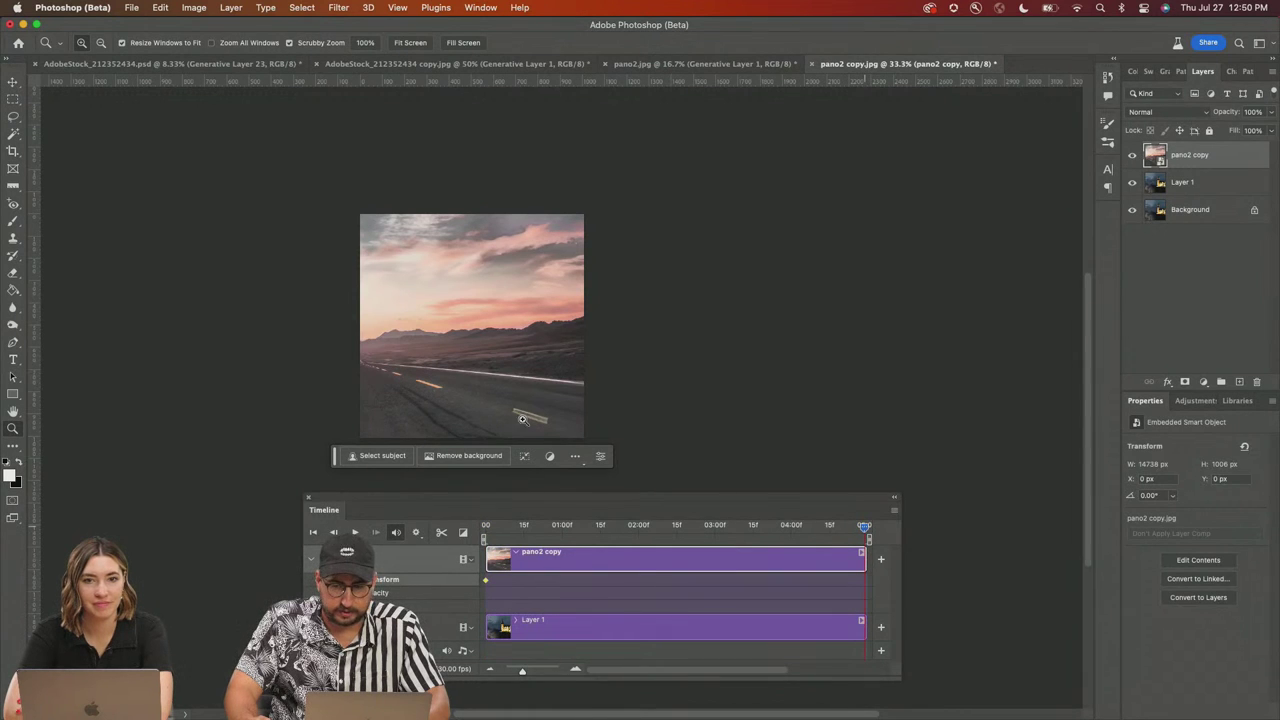
key("super+a")
key("v")
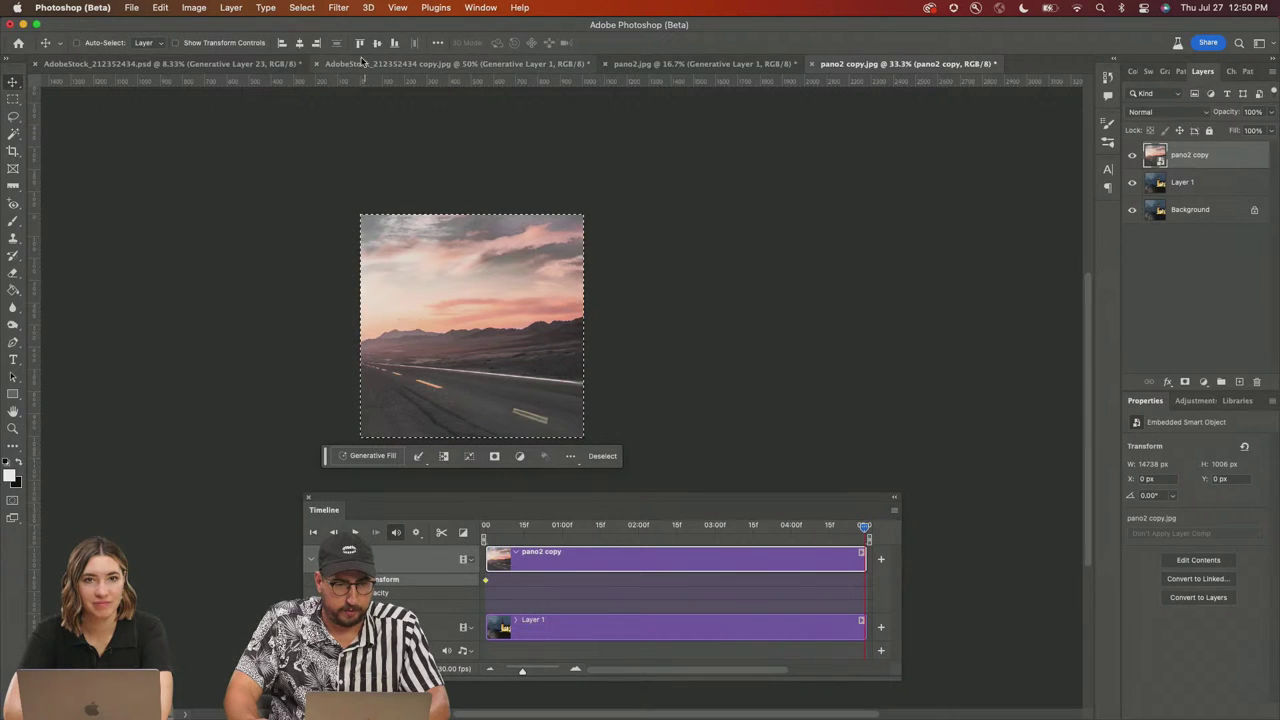
left_click(317, 44)
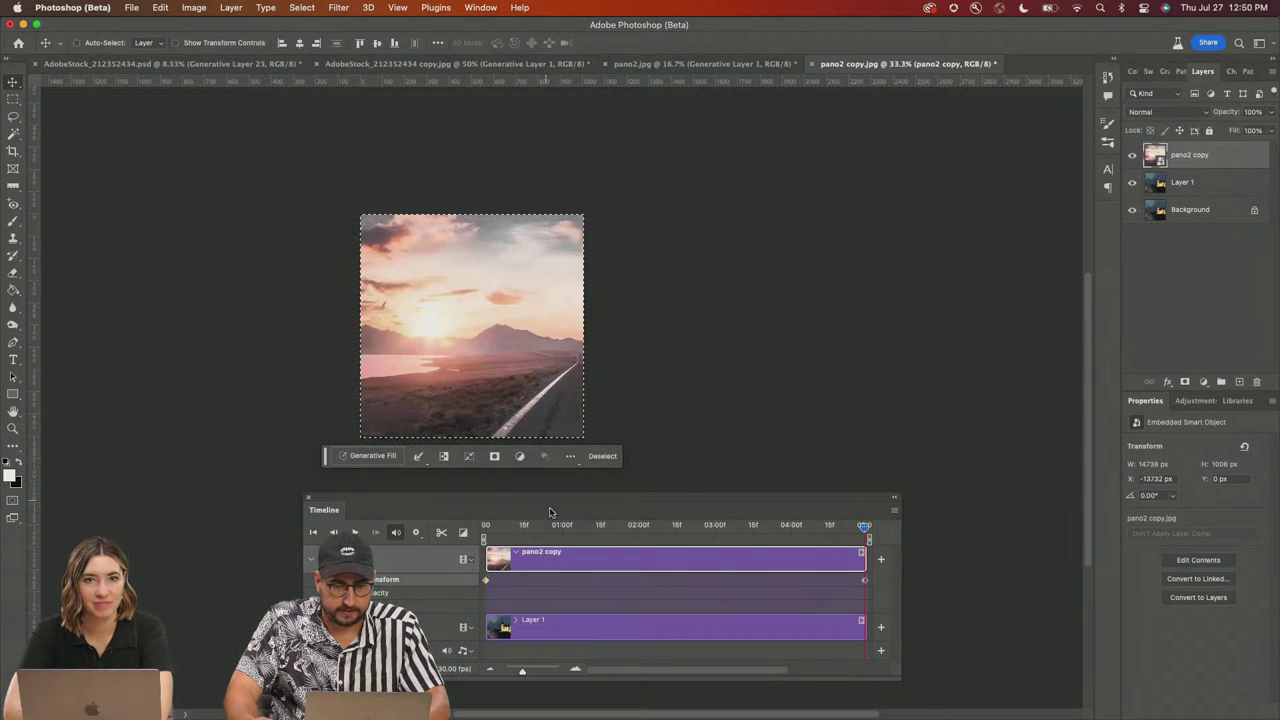
Step: Clear the canvas selection and play back the panning animation
left_click_drag(541, 533, 392, 549)
key("super+d")
left_click(356, 533)
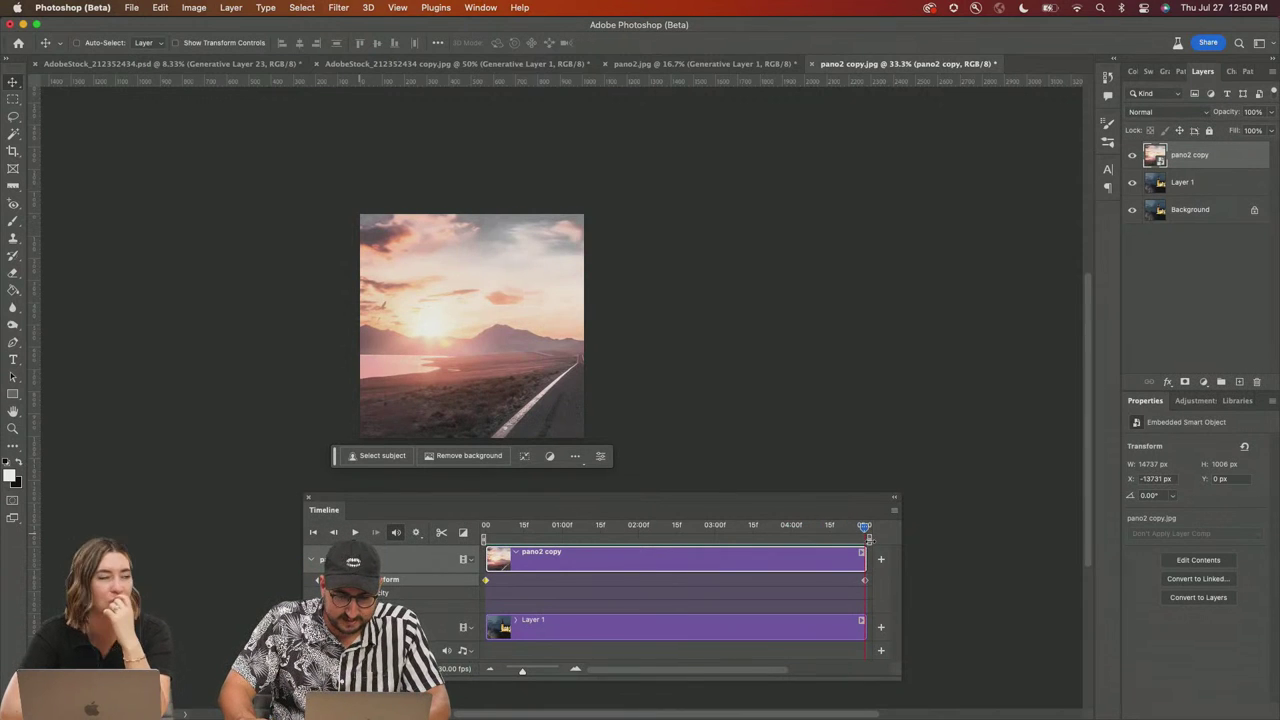
Step: Extend the pano2 copy clip to just under 9 seconds, enlarging the timeline for working room
scroll(690, 590, "right", 4)
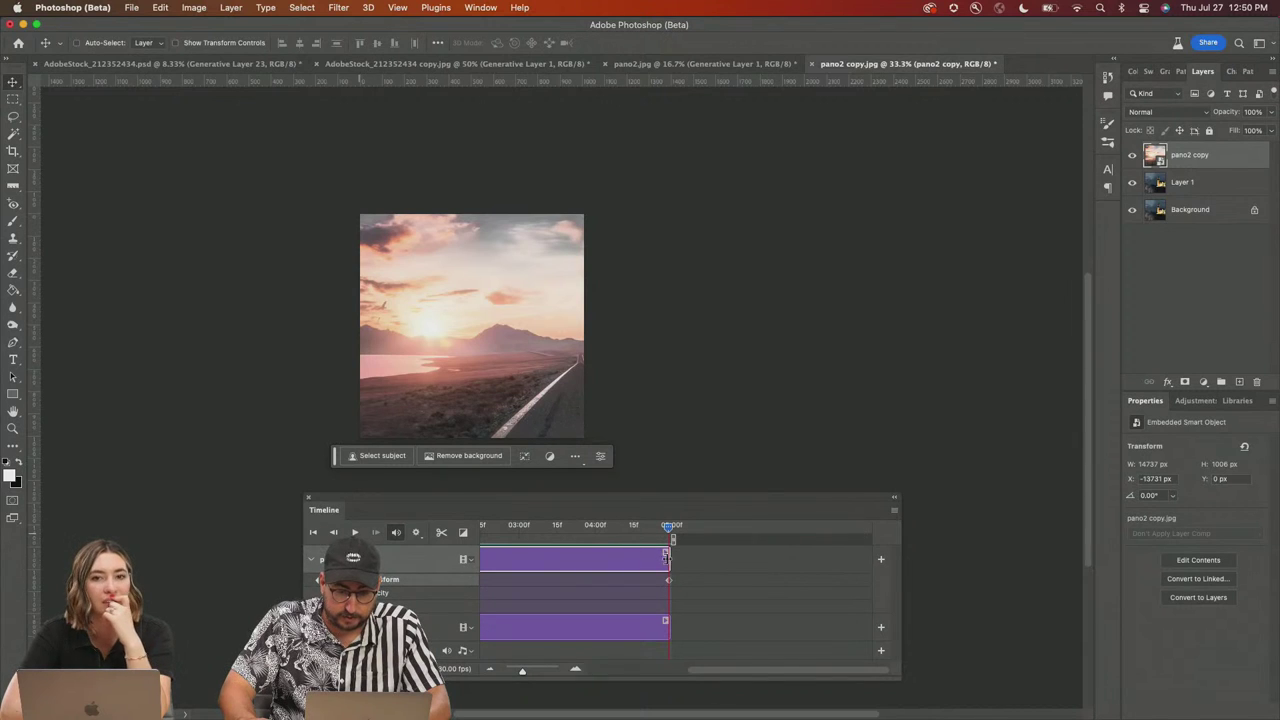
left_click_drag(710, 560, 937, 578)
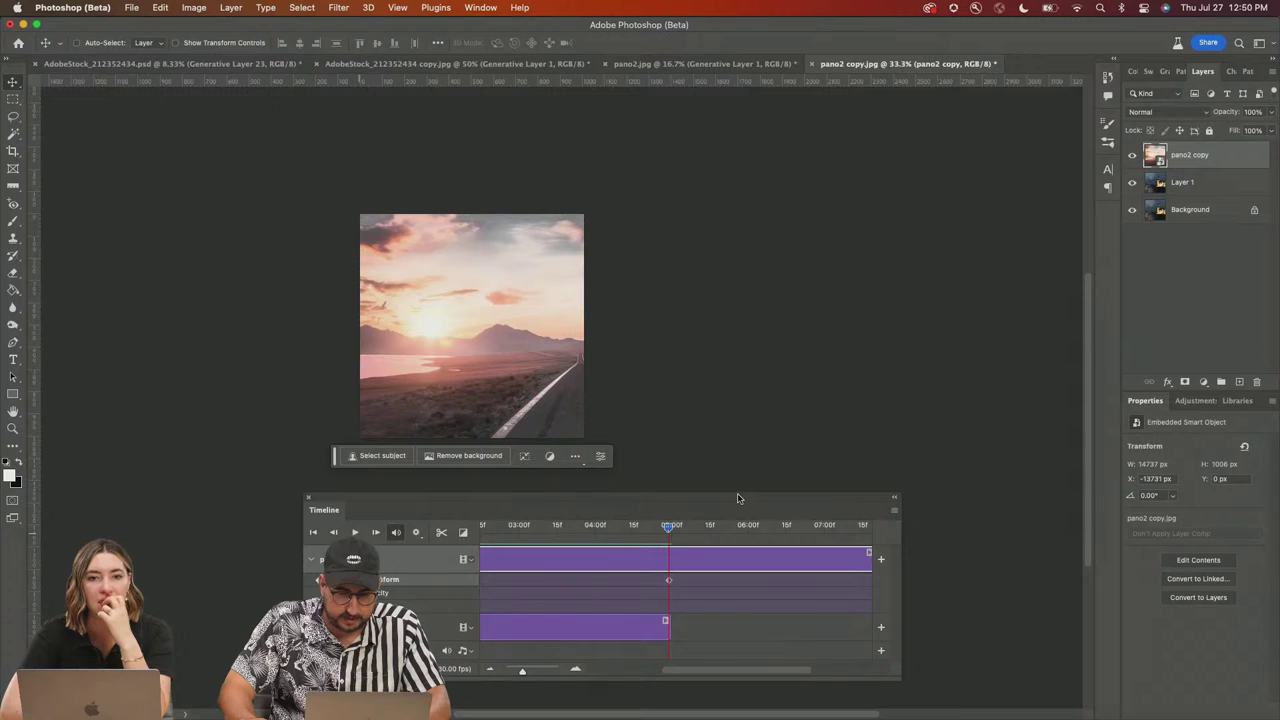
left_click_drag(738, 502, 953, 307)
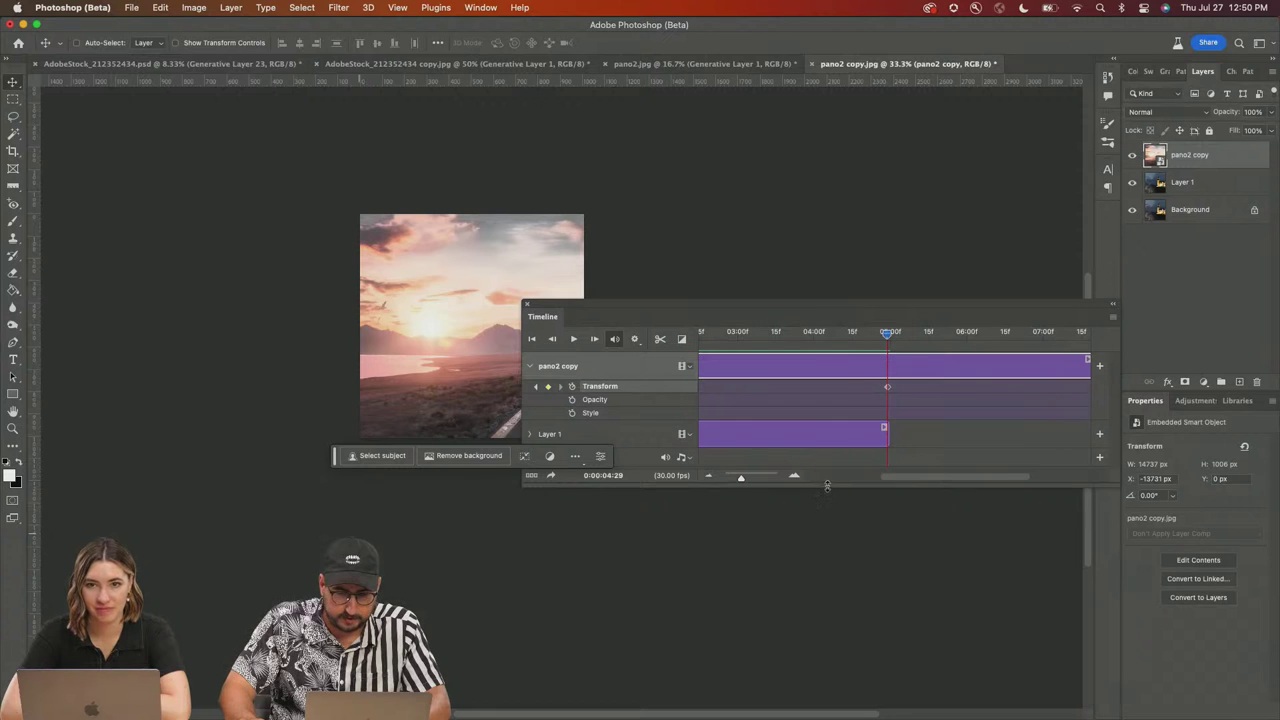
left_click_drag(827, 485, 820, 612)
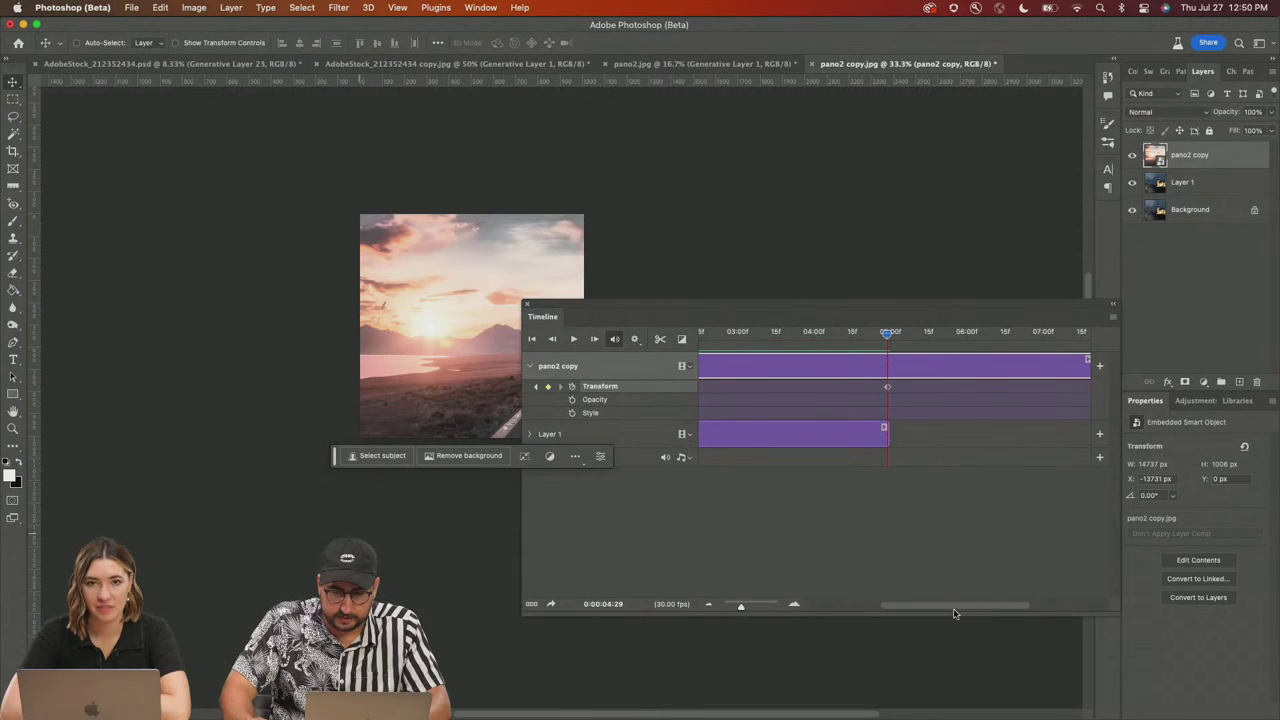
left_click_drag(954, 612, 1001, 592)
left_click(1041, 376)
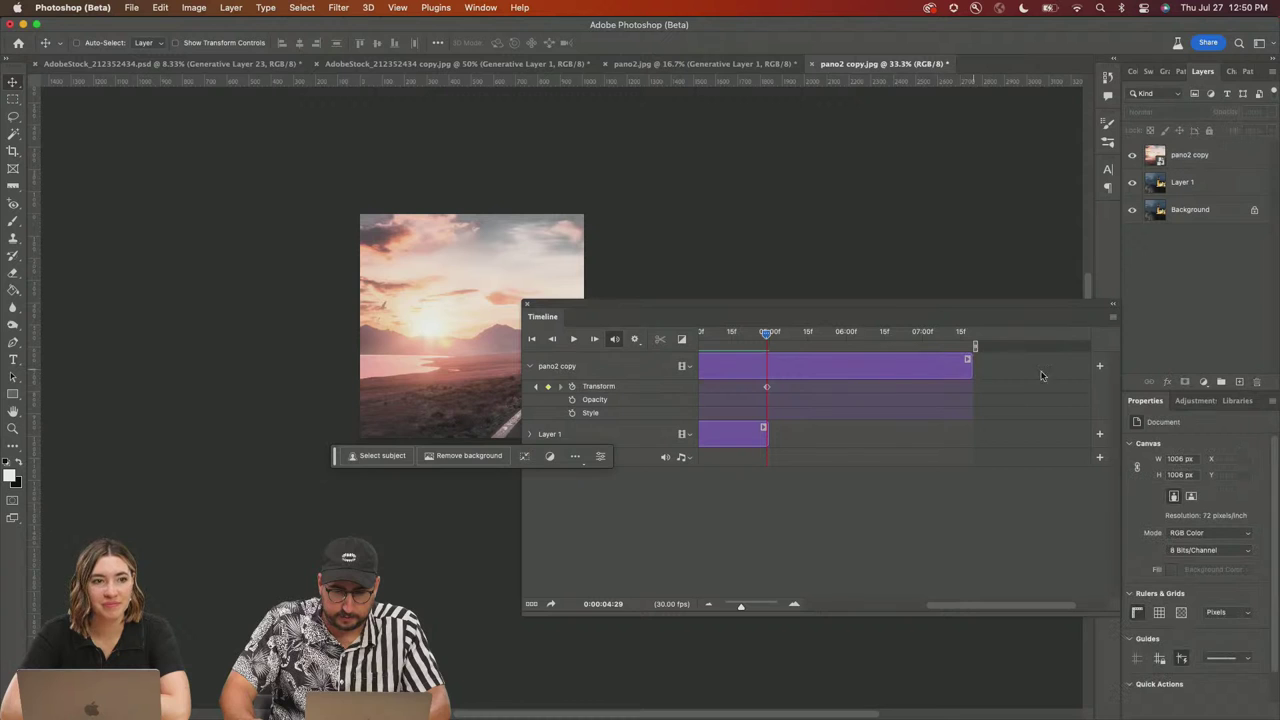
left_click_drag(969, 368, 1057, 369)
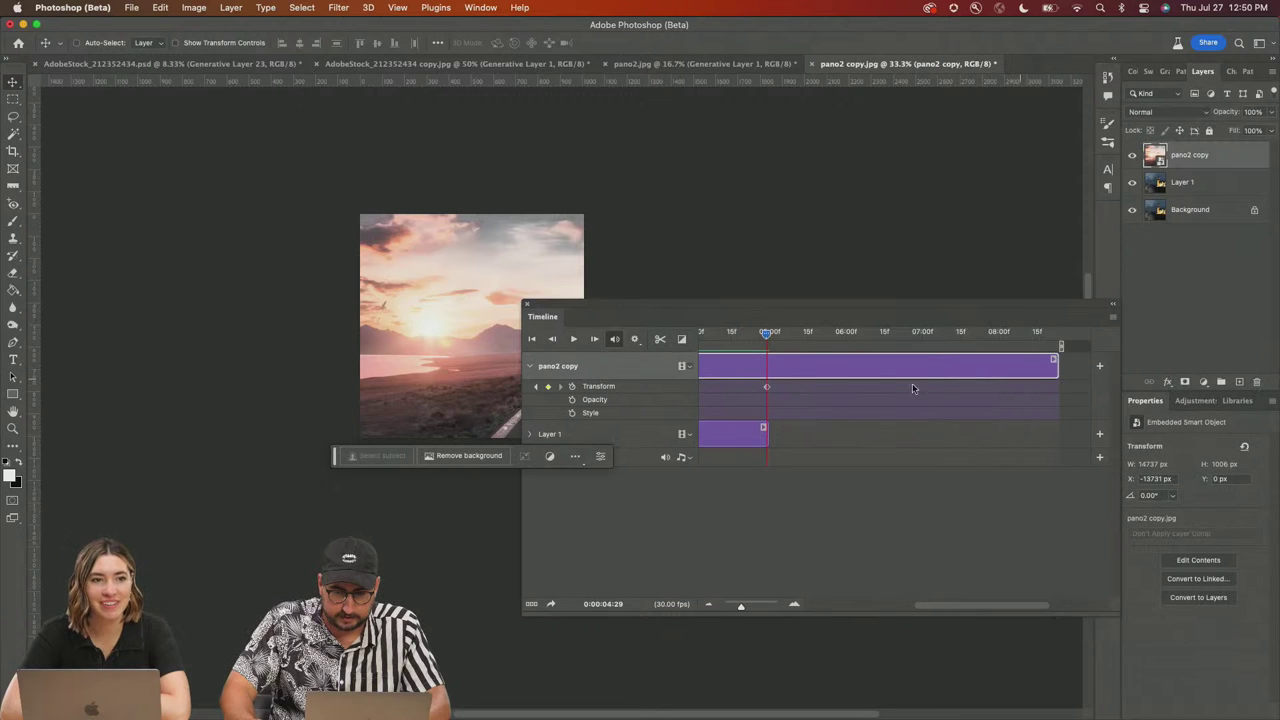
Step: Move the ending Transform keyframe to the end of the extended pano2 copy clip and check the starting keyframe
left_click_drag(767, 387, 1059, 388)
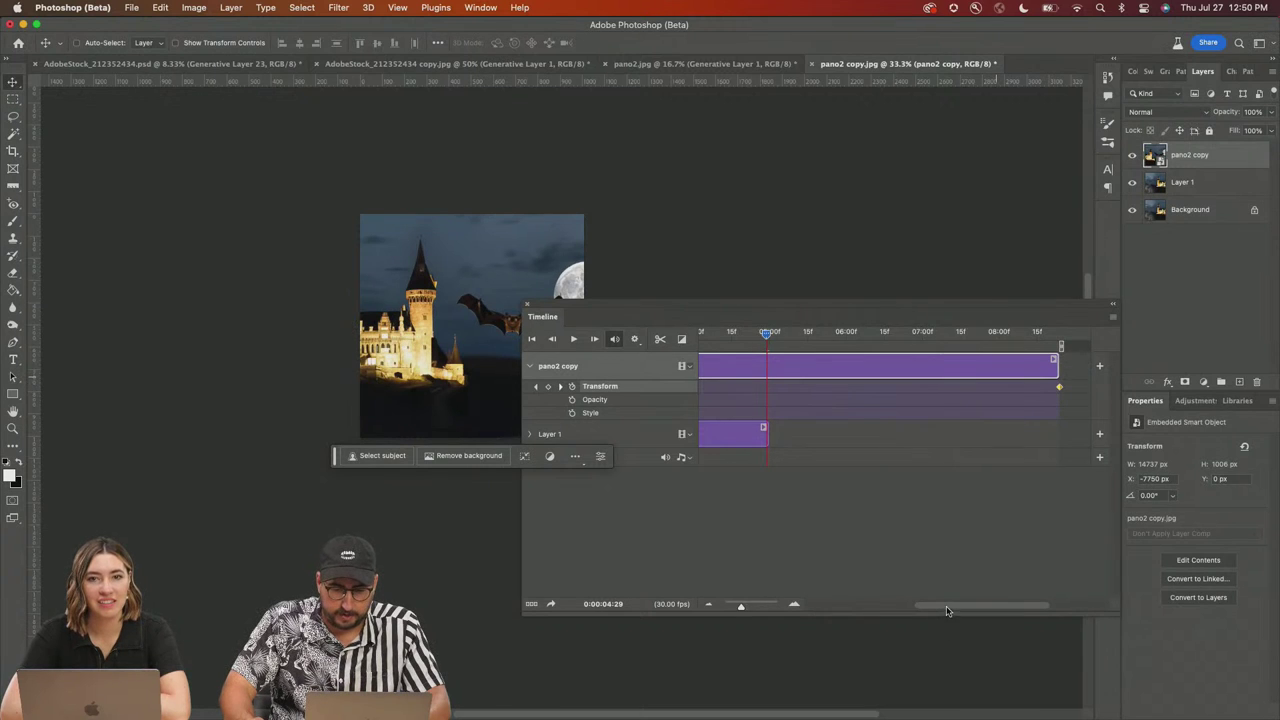
left_click_drag(948, 611, 822, 612)
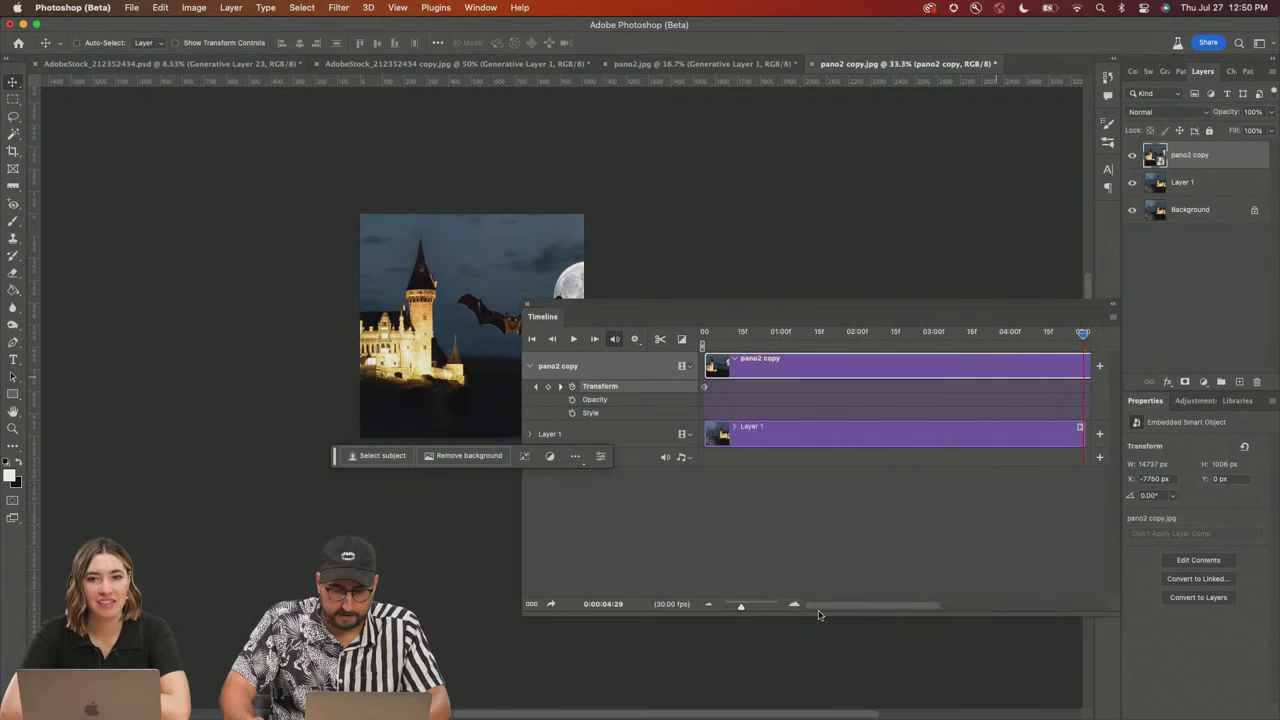
left_click(704, 387)
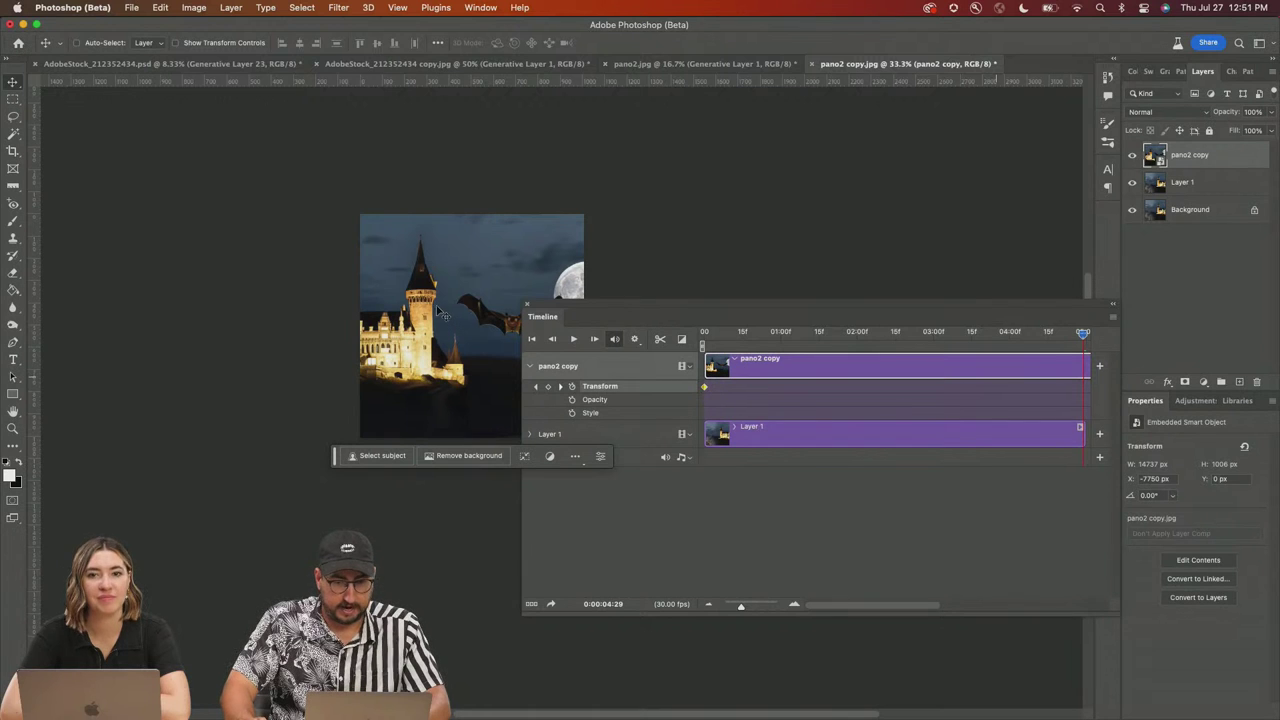
Step: Render all frames to Downloads as pano2 copy.mp4 in H.264, High Quality, 1006 x 1006 at 30 fps
left_click(131, 8)
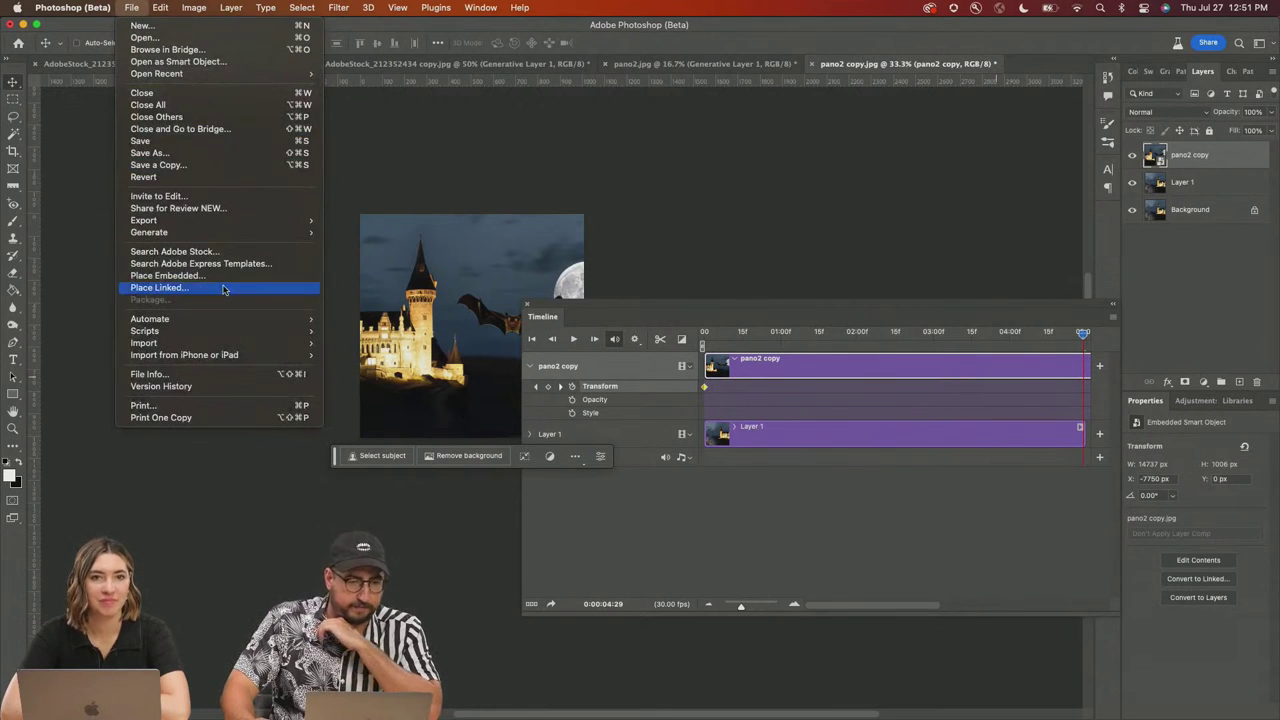
mouse_move(238, 224)
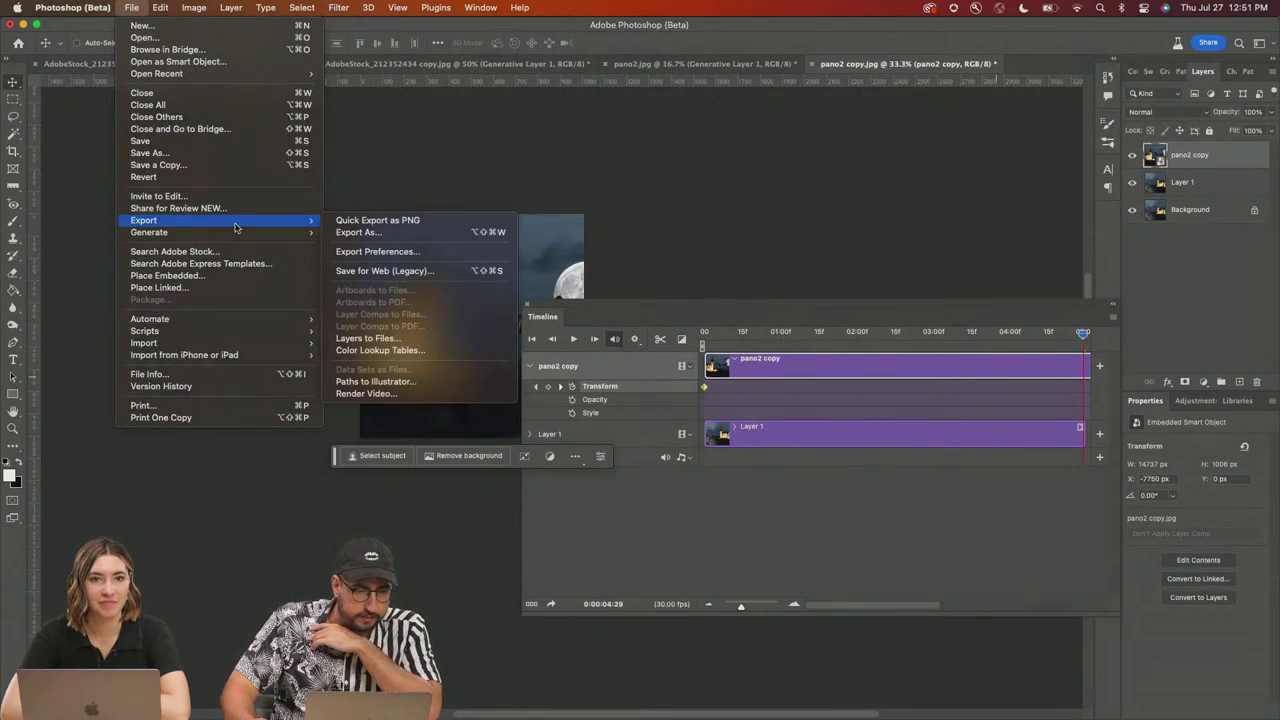
left_click(390, 393)
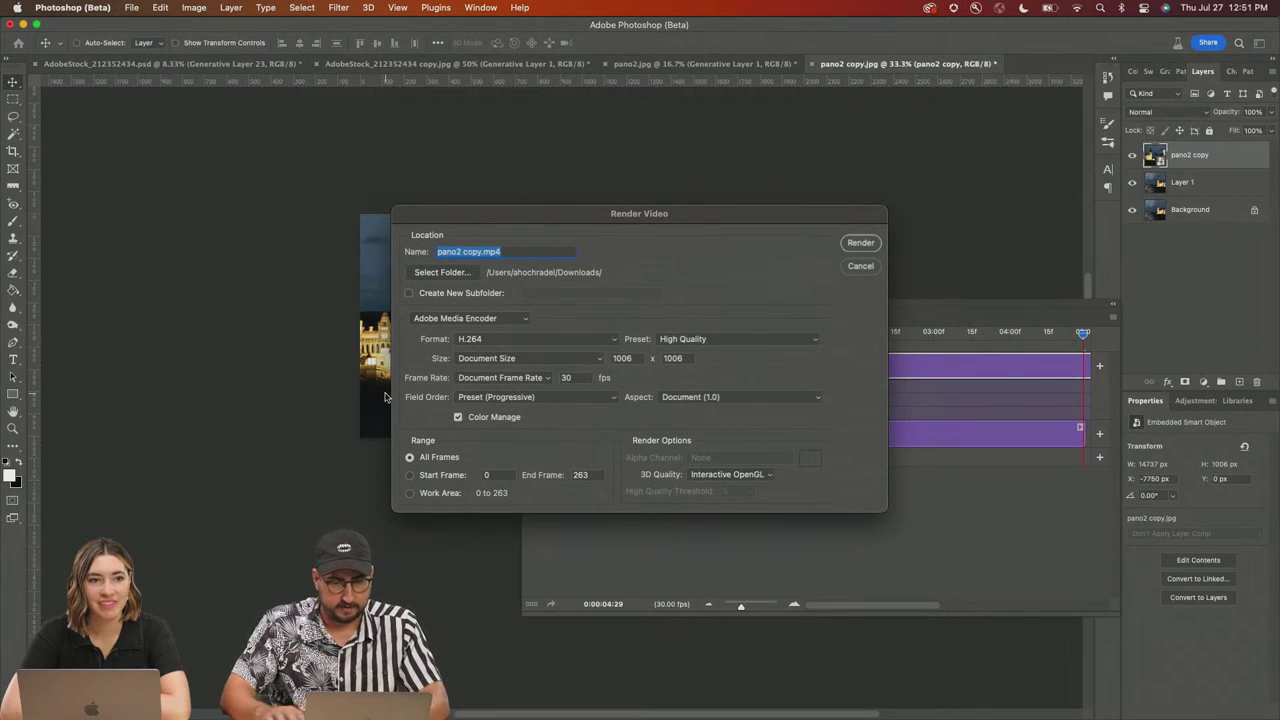
left_click(861, 243)
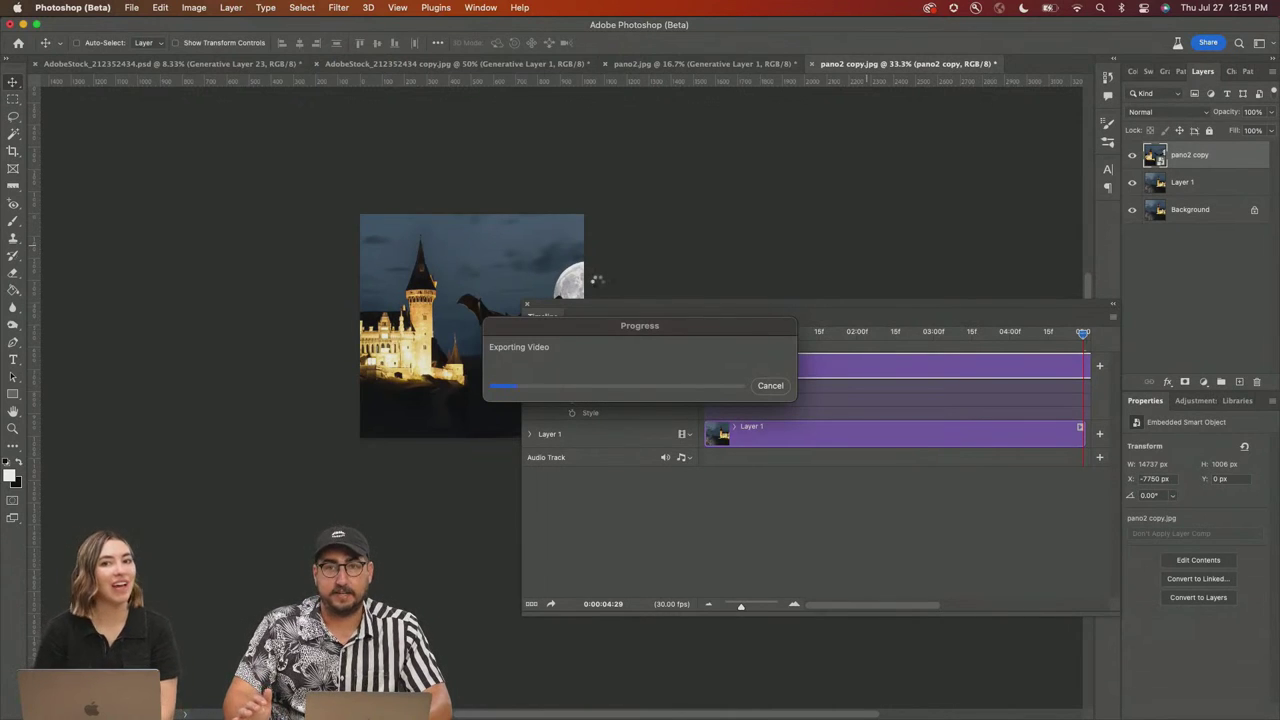
Step: Switch to Chrome, open Adobe Express in a new tab and start the Convert to GIF quick action
key("super+Tab")
key("super+Tab")
key("super+t")
type("expre")
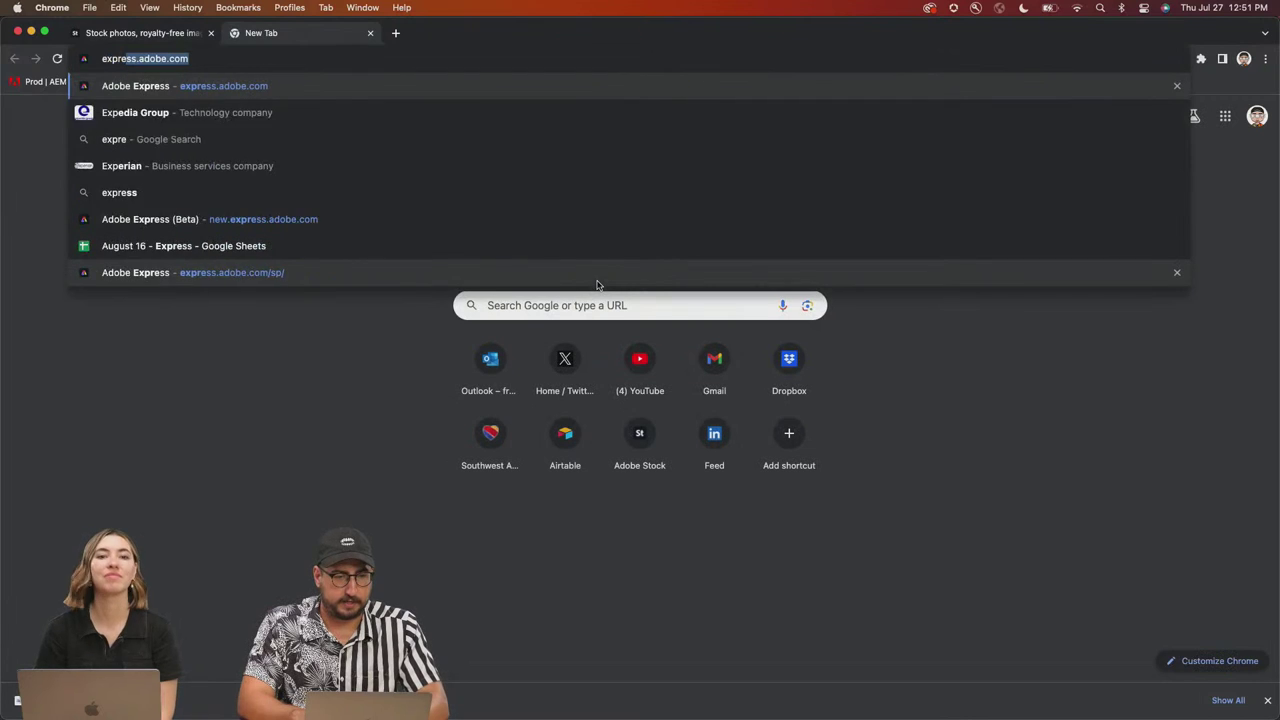
key("super+a")
type("n")
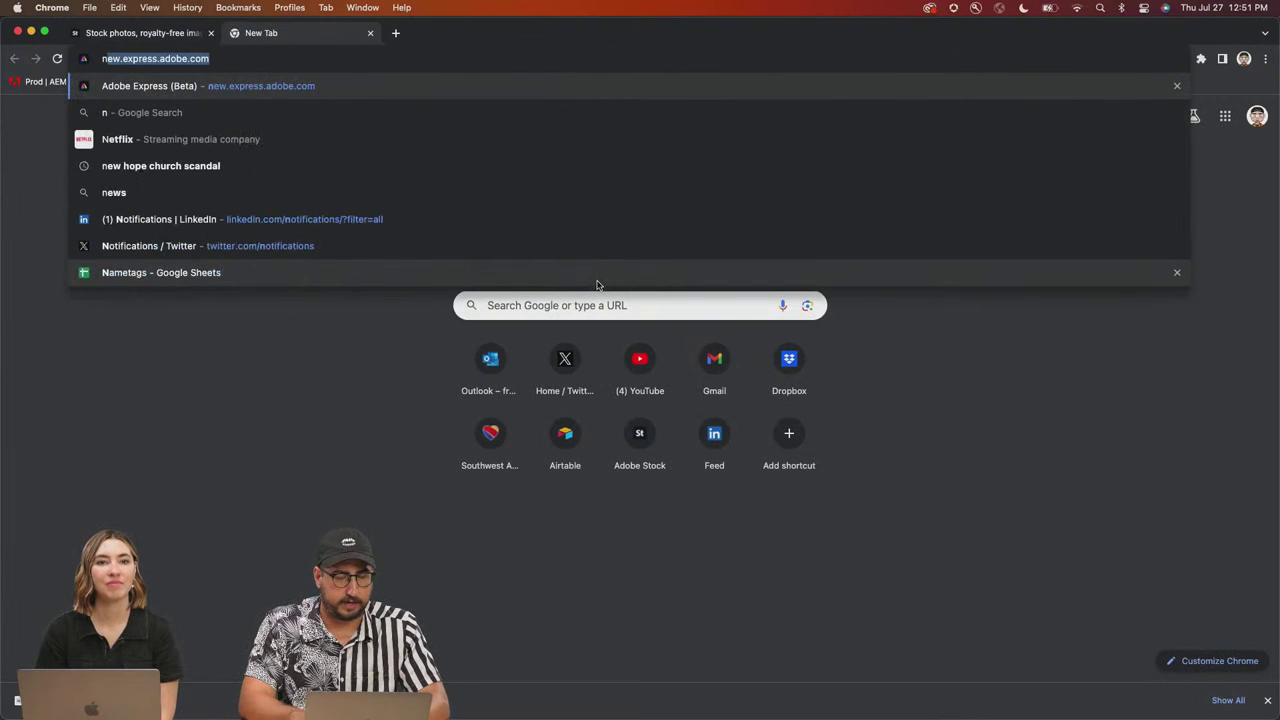
type("ex")
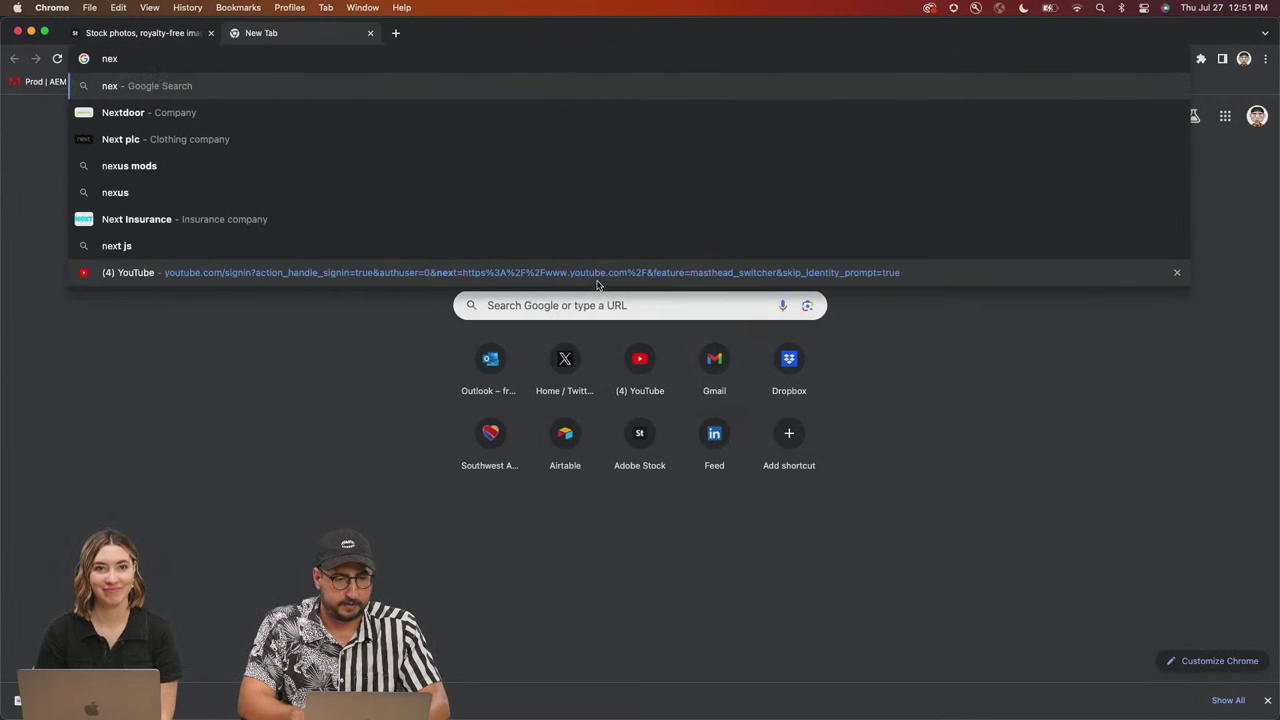
key("super+a")
type("exp")
key("Return")
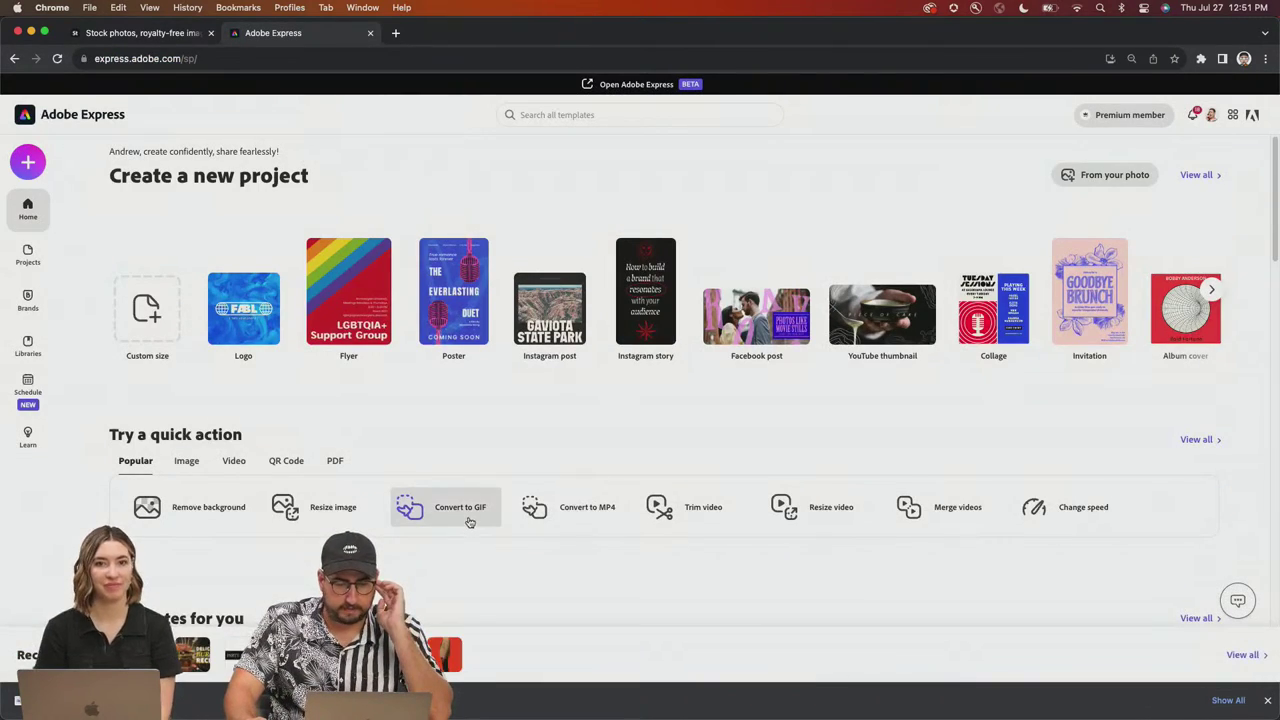
left_click(469, 521)
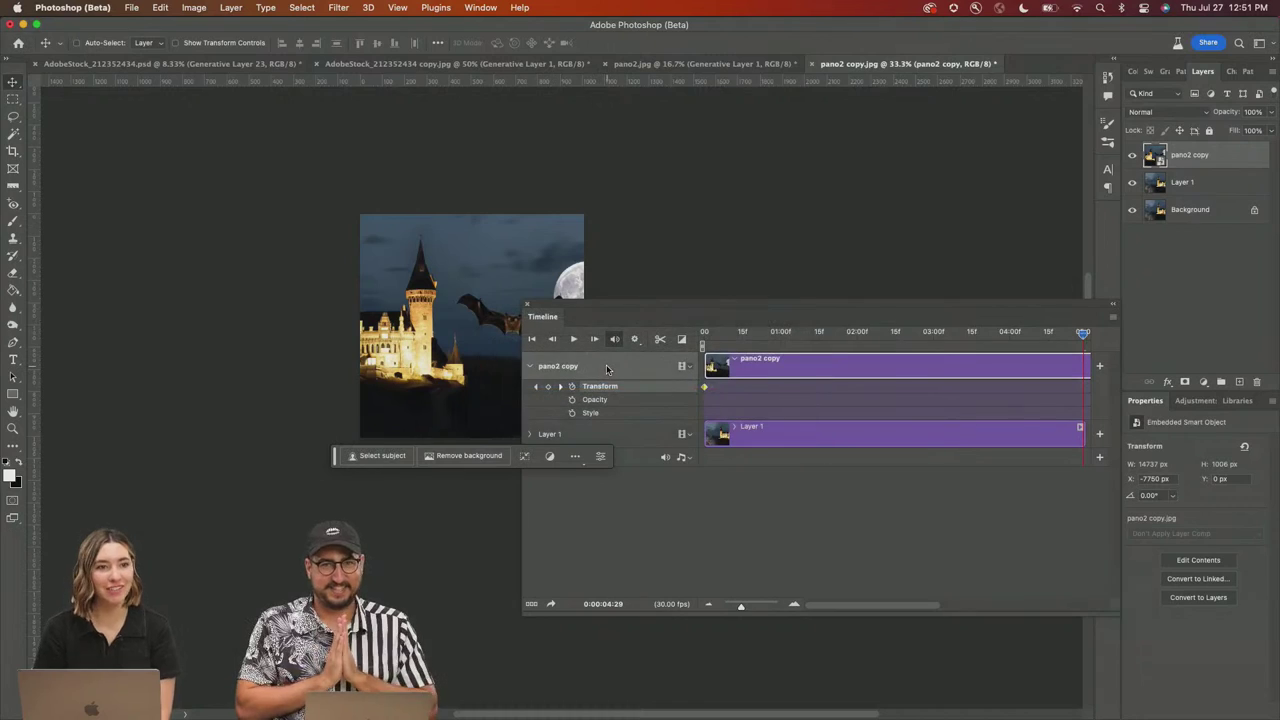
Step: Upload pano2 copy.mp4 from the Downloads folder and export it as a medium-file-size, Square (1:1) GIF
key("super+Tab")
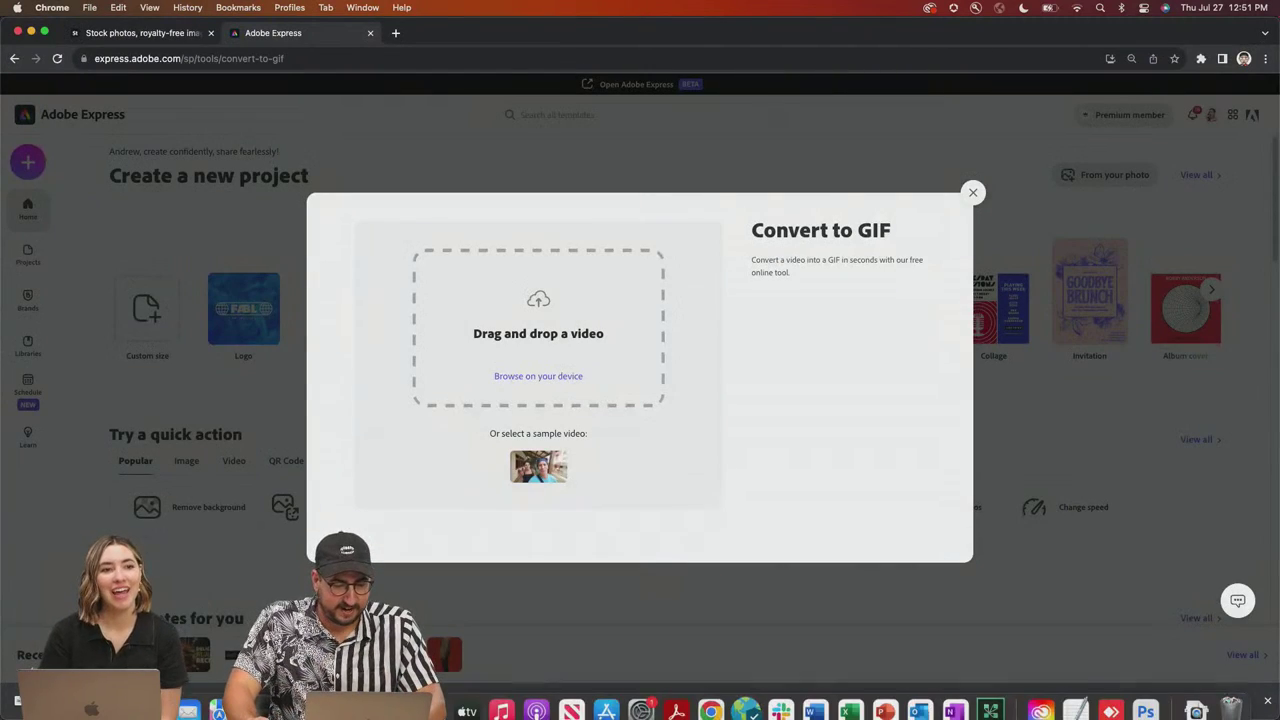
left_click(280, 700)
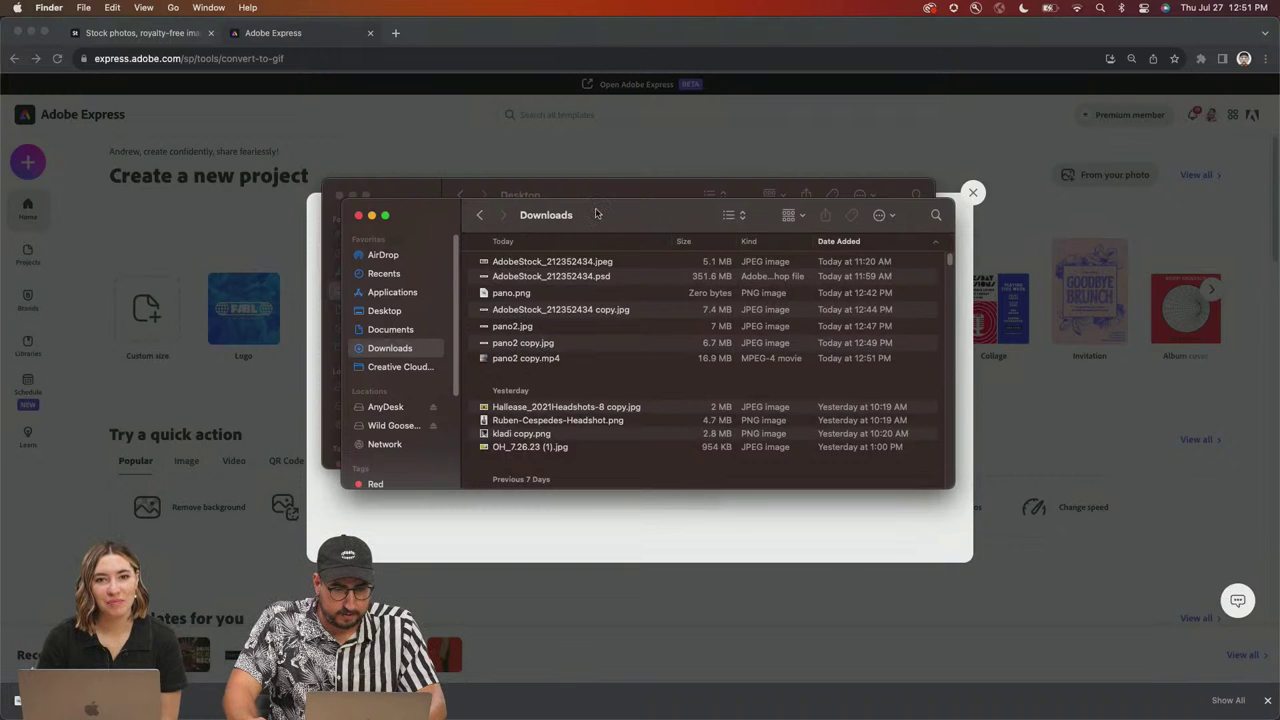
left_click_drag(599, 214, 794, 238)
left_click(339, 195)
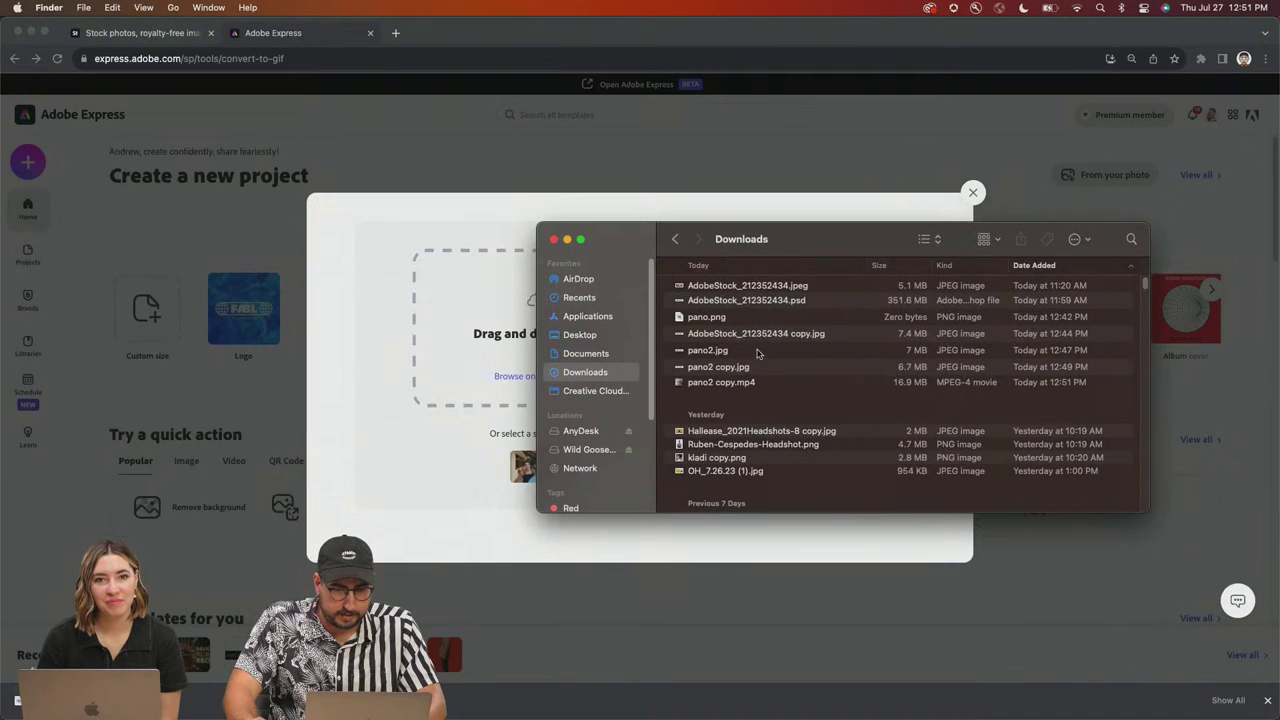
left_click_drag(742, 382, 496, 364)
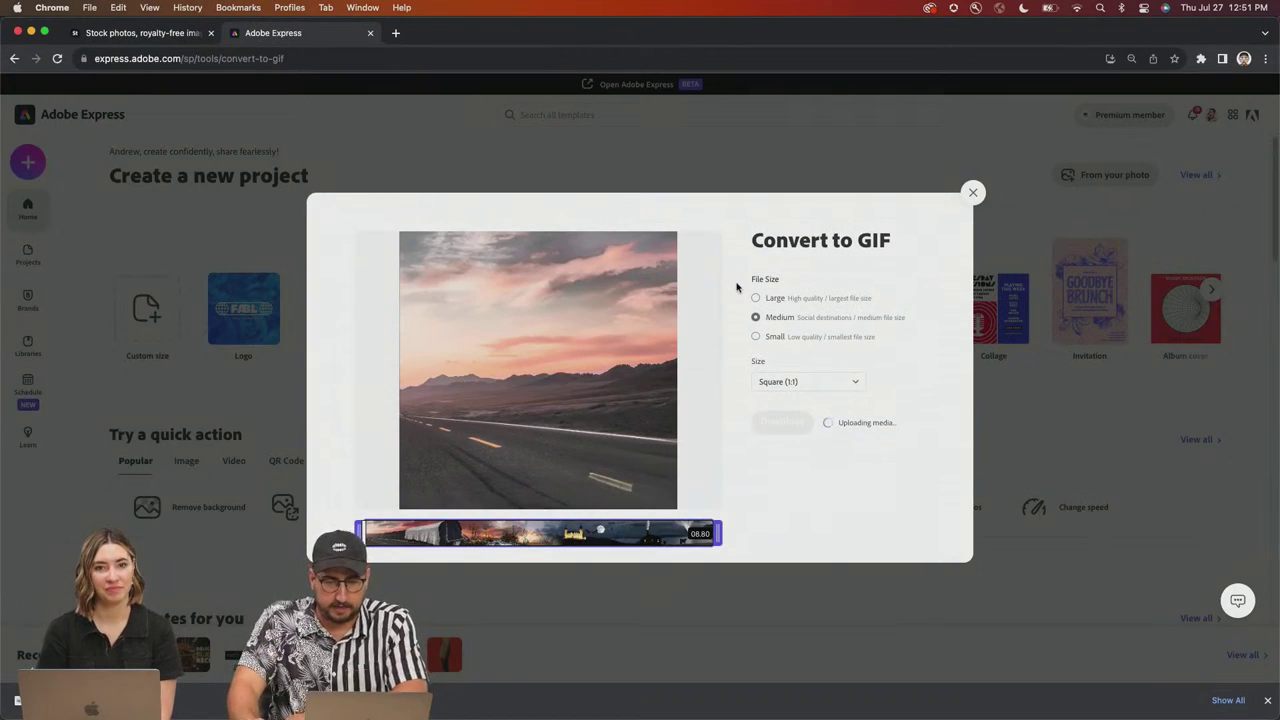
left_click(783, 421)
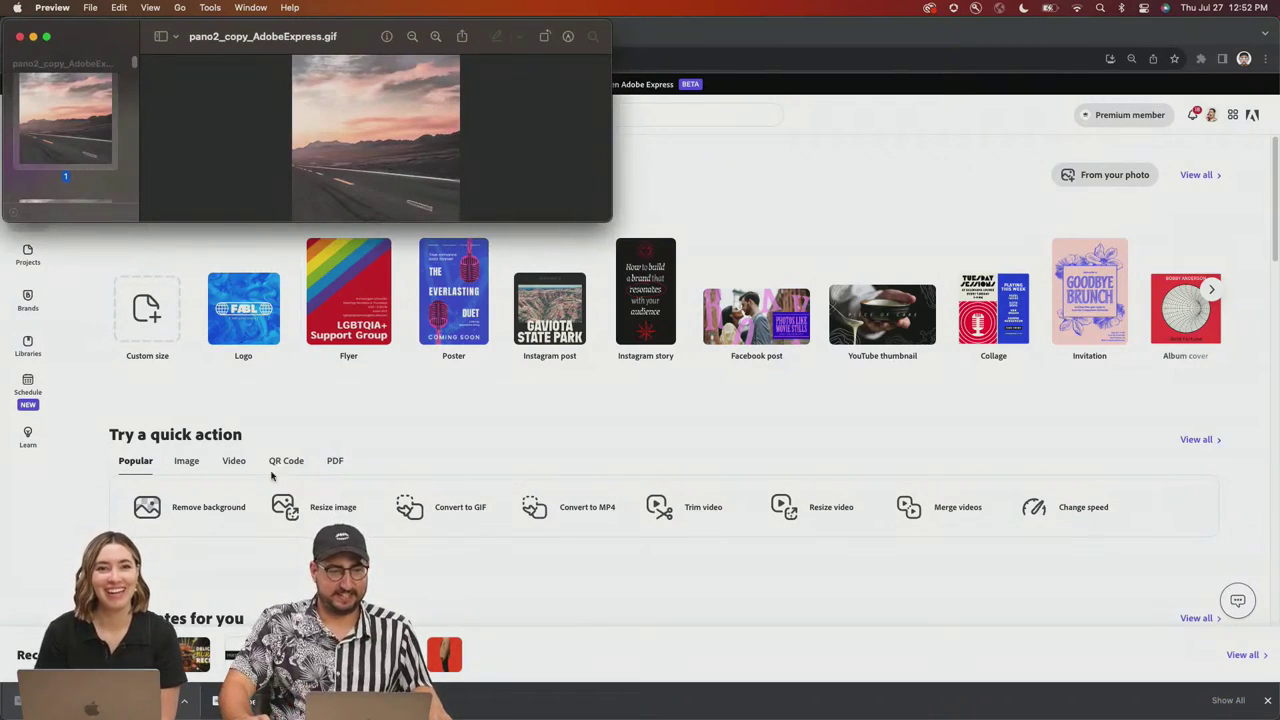
Step: Open pano2_copy_AdobeExpress.gif from Downloads in Chrome and review how the looping animation plays
left_click(712, 47)
key("super+t")
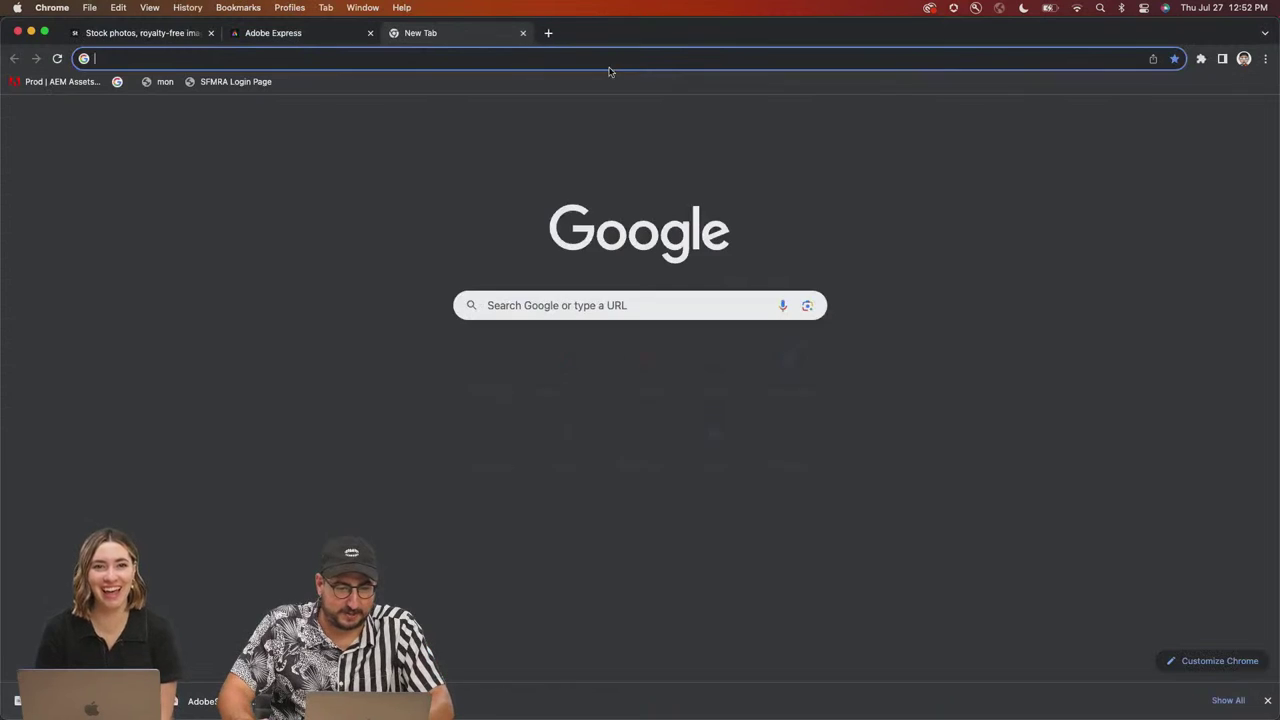
key("super+Tab")
key("super+Tab")
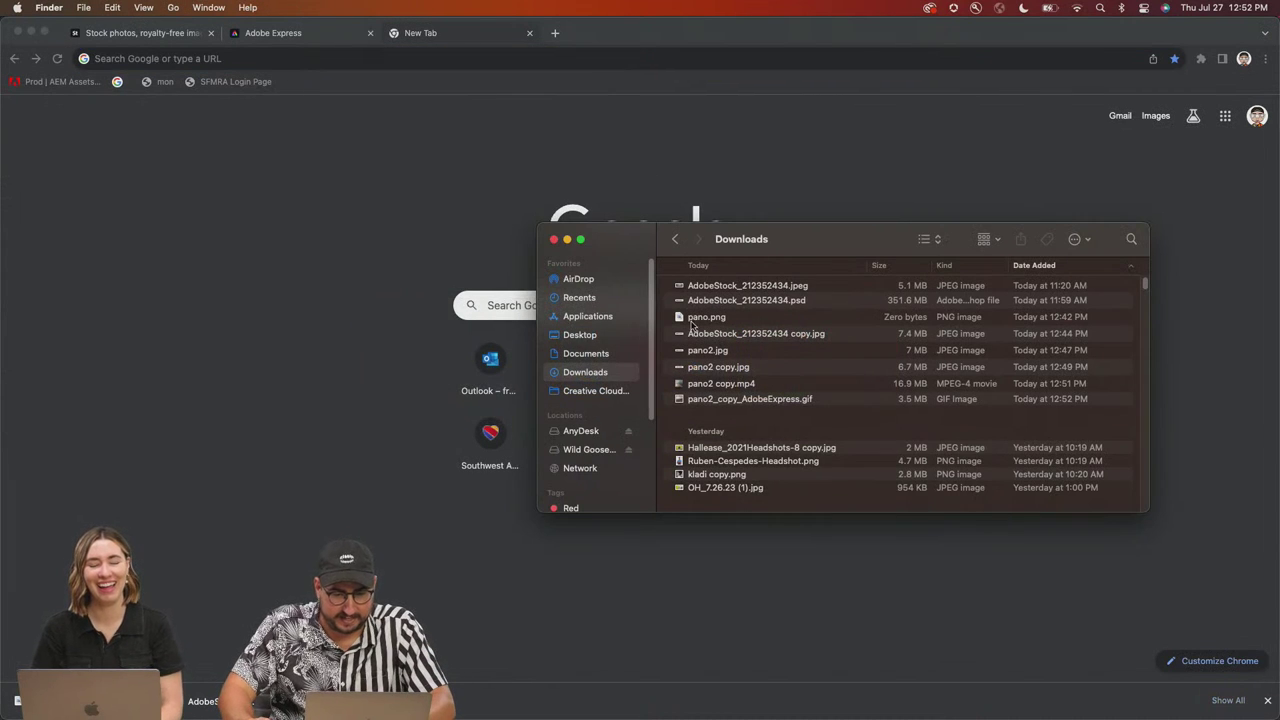
left_click_drag(747, 403, 408, 308)
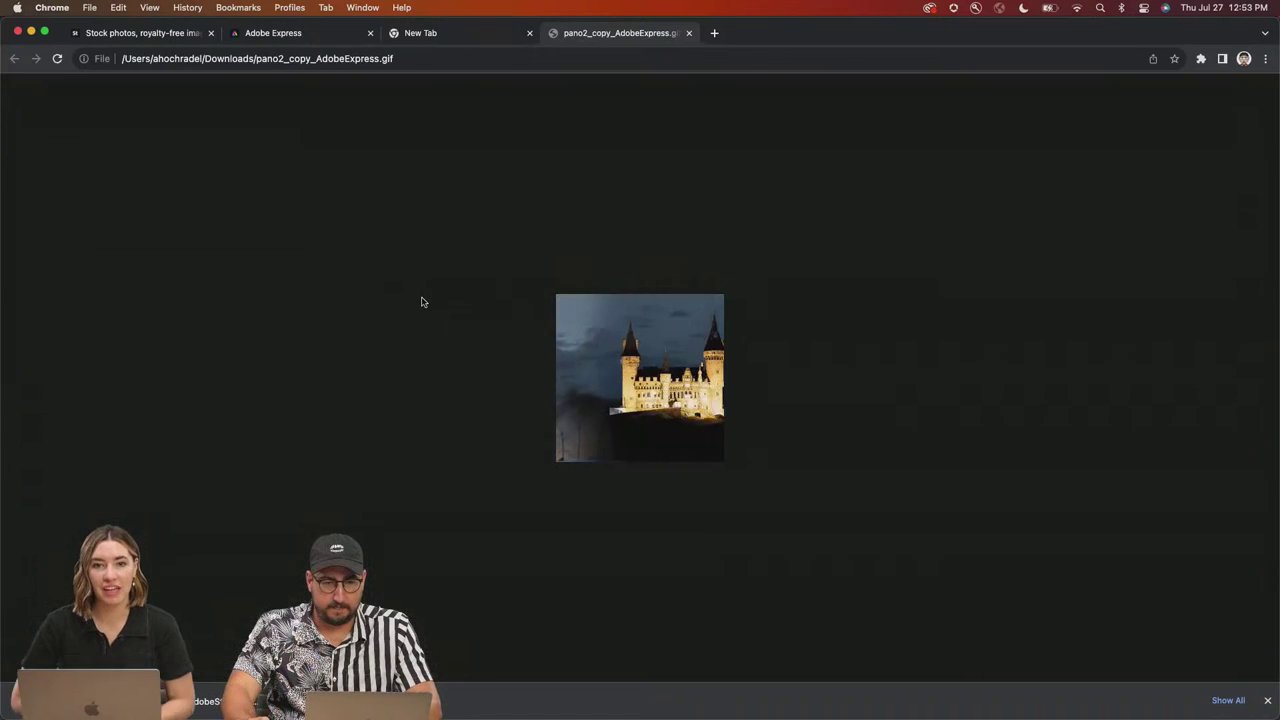
Step: Switch to Photoshop and align the pano2 copy layer to the canvas's left edge at the starting Transform keyframe
key("super+Tab")
key("super+Tab")
key("super+Tab")
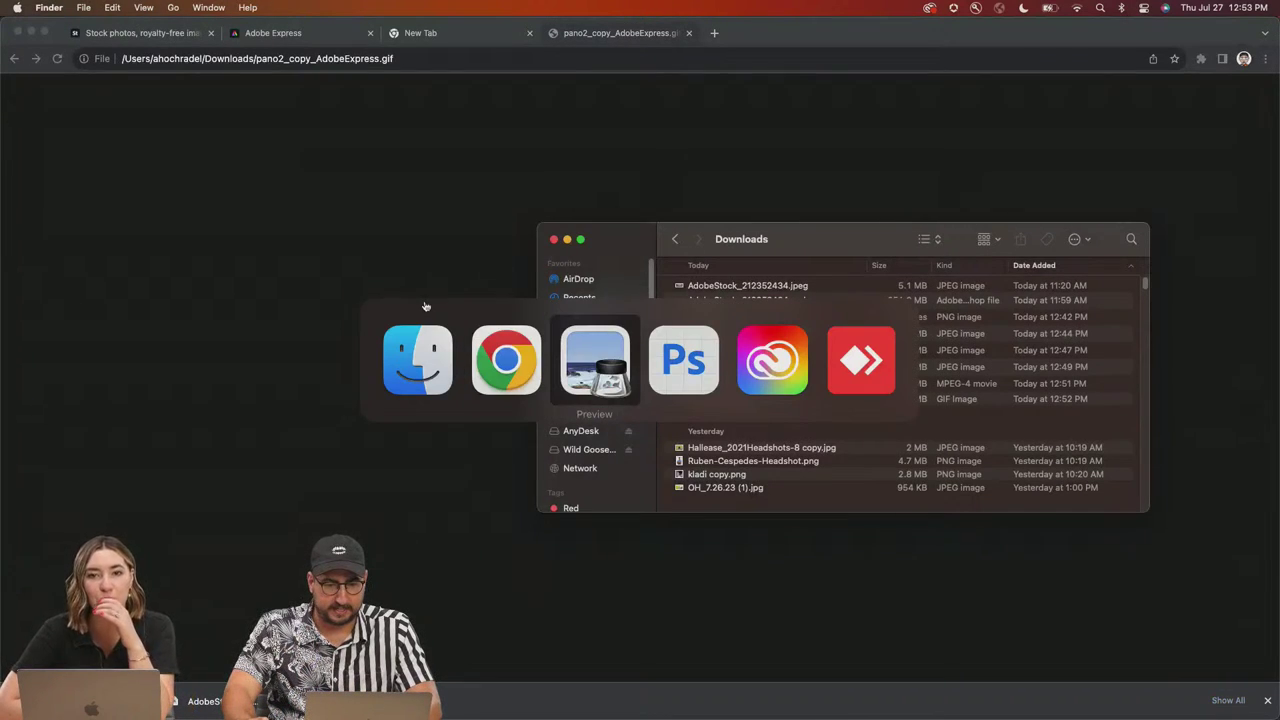
left_click(702, 348)
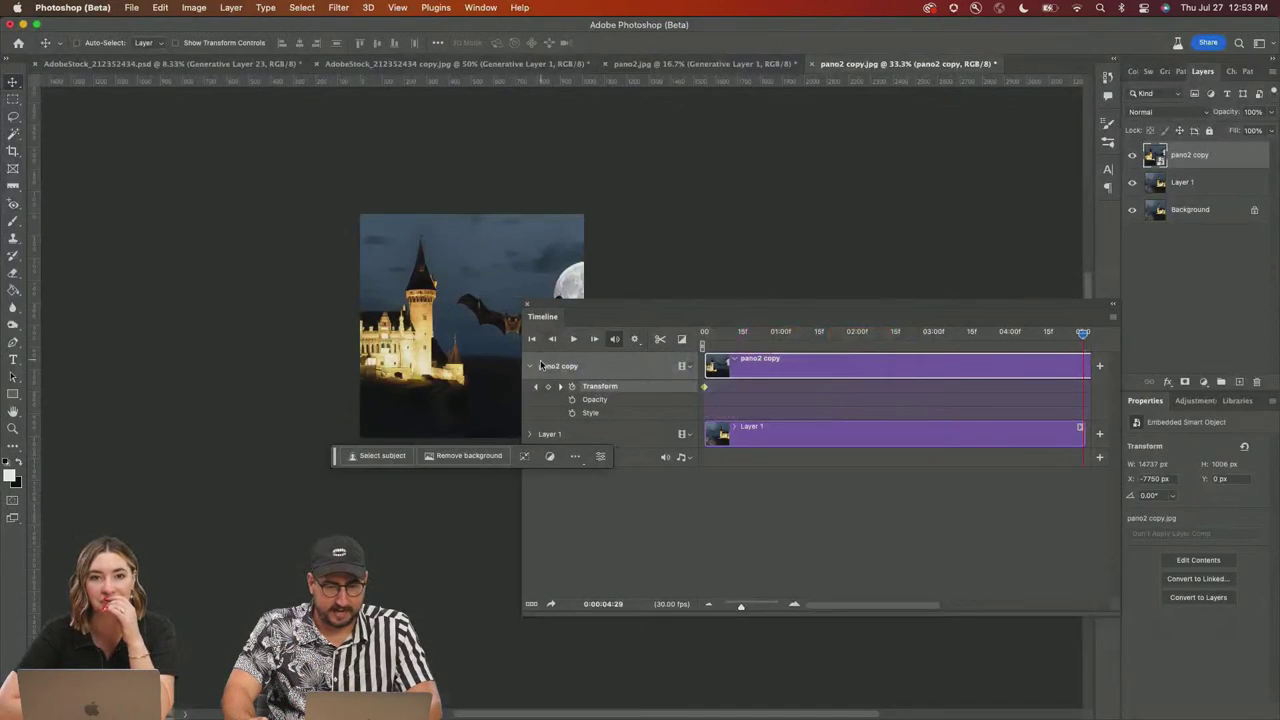
left_click(702, 341)
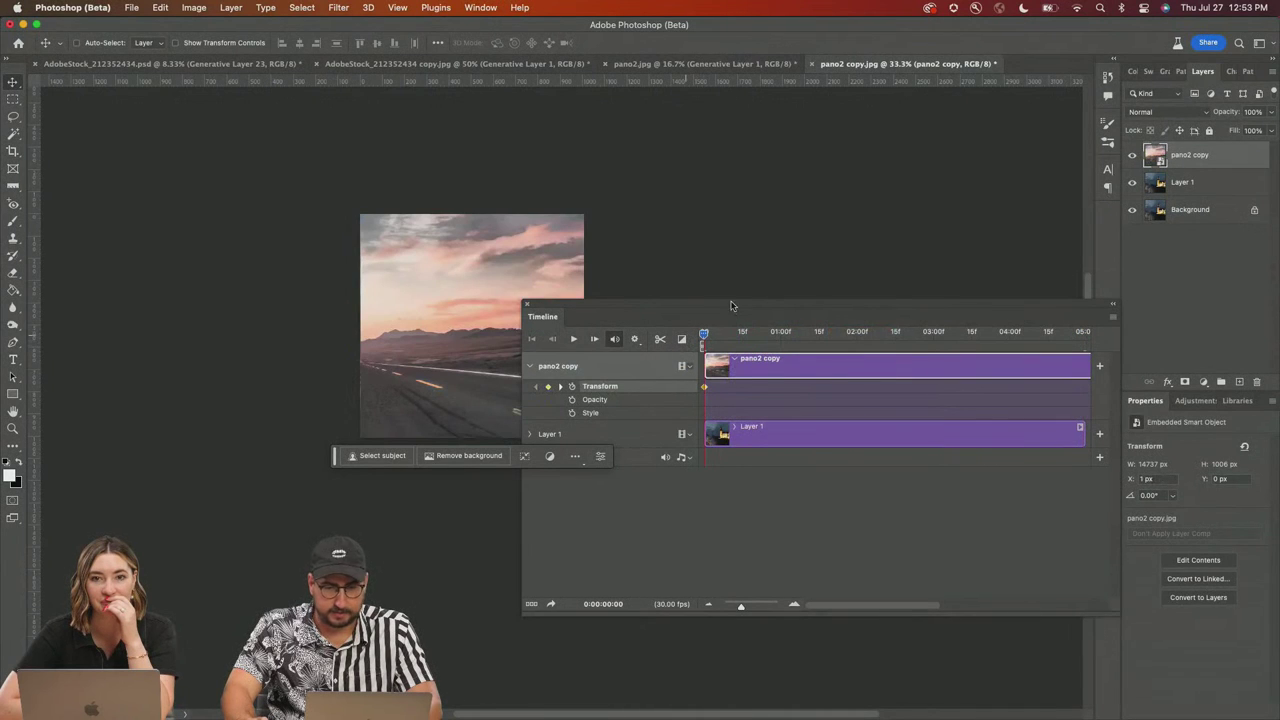
key("super+a")
left_click(282, 43)
key("super+d")
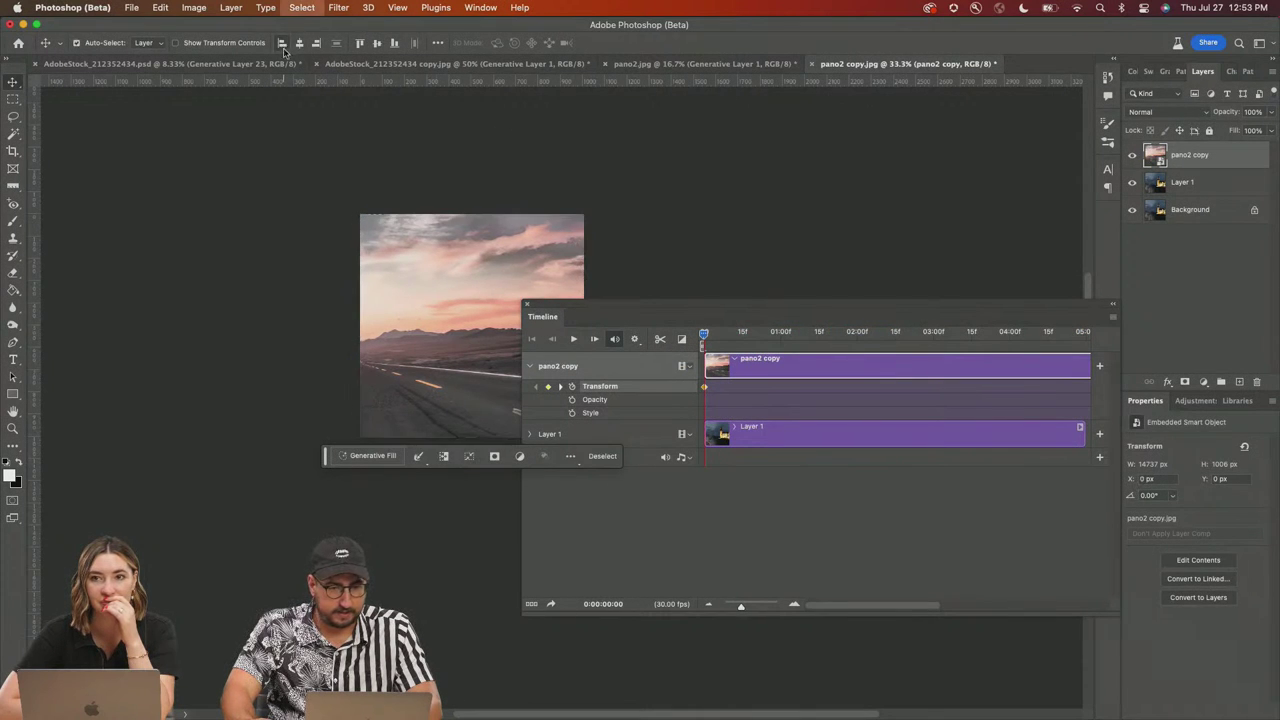
Step: Align the pano2 copy layer's right edge to the canvas at the ending Transform keyframe, and clear the selection
left_click(806, 341)
left_click_drag(815, 345, 948, 345)
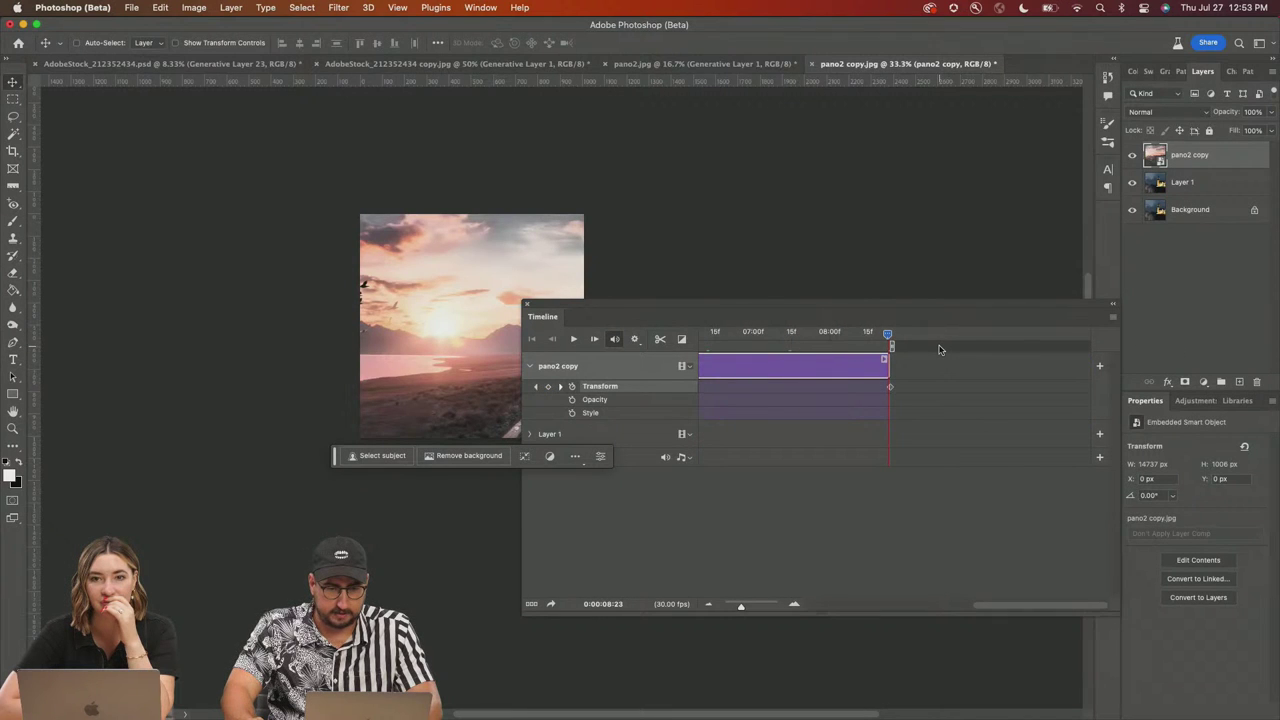
left_click(888, 389)
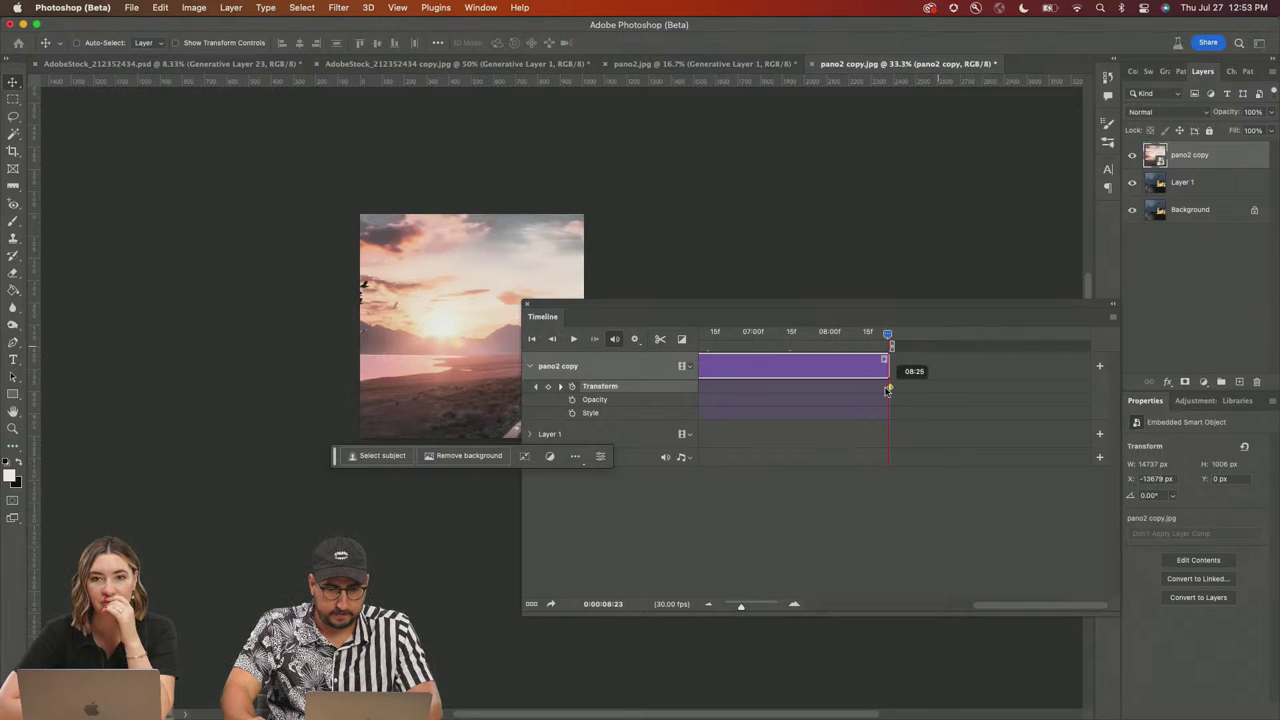
key("cmd+a")
left_click(316, 44)
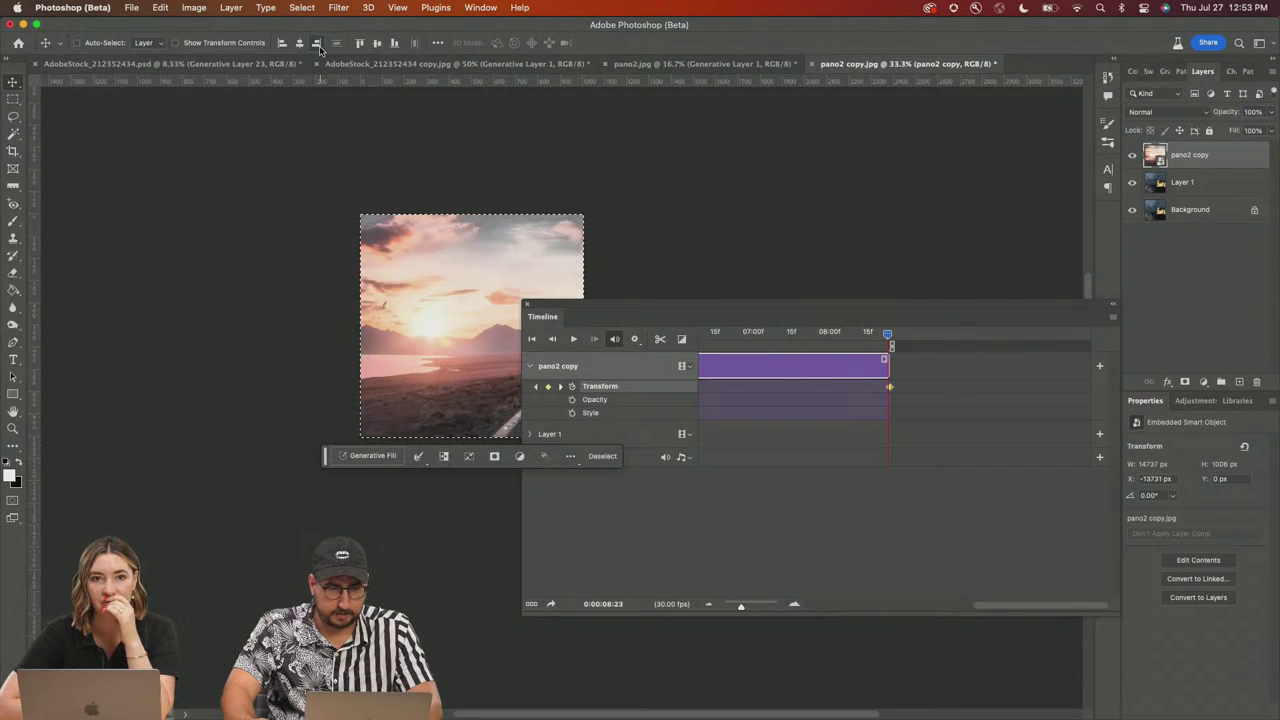
key("super+d")
Step: Render all frames to Downloads as pano2 copy3.mp4 in H.264, High Quality, 1006 x 1006 at 30 fps
left_click(137, 10)
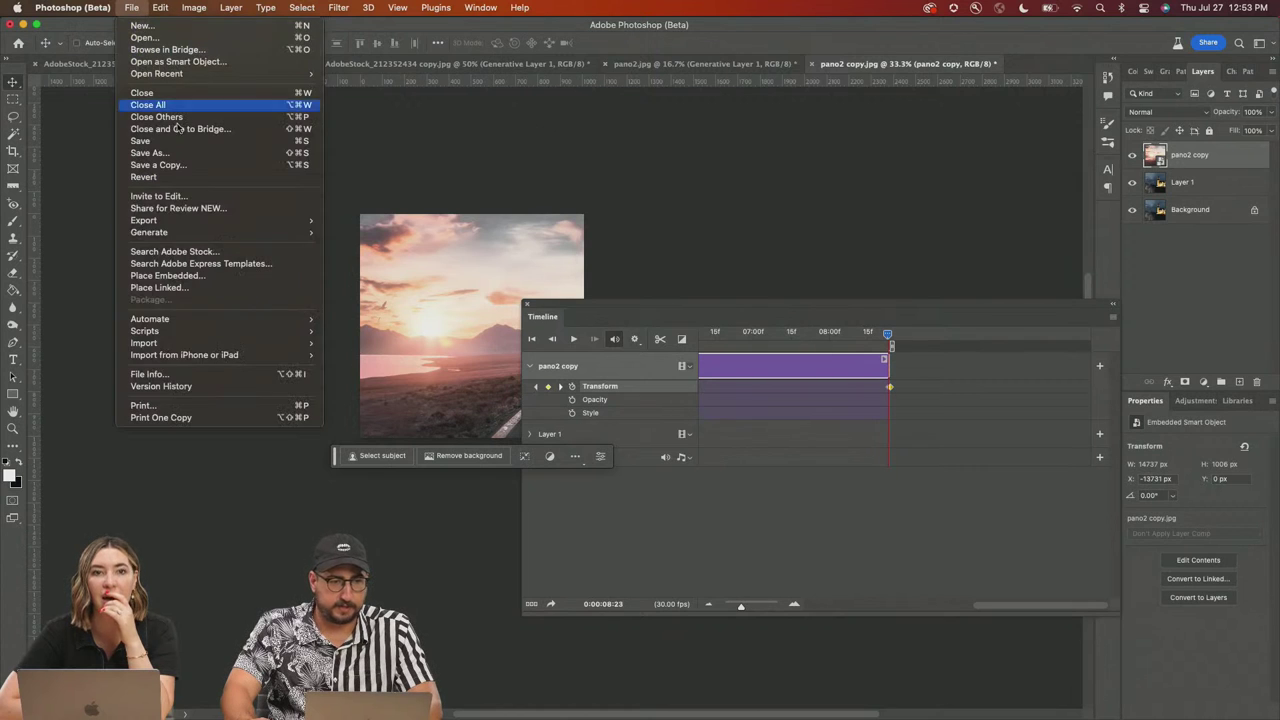
mouse_move(233, 230)
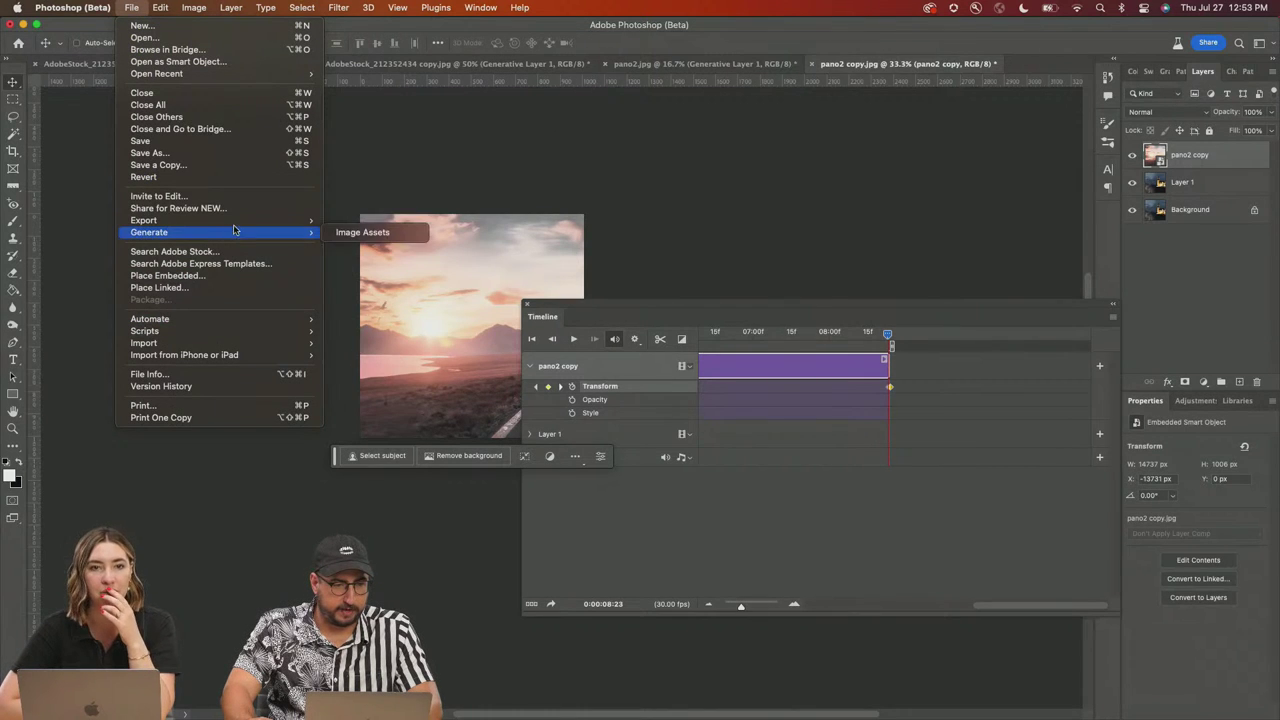
mouse_move(143, 220)
left_click(380, 396)
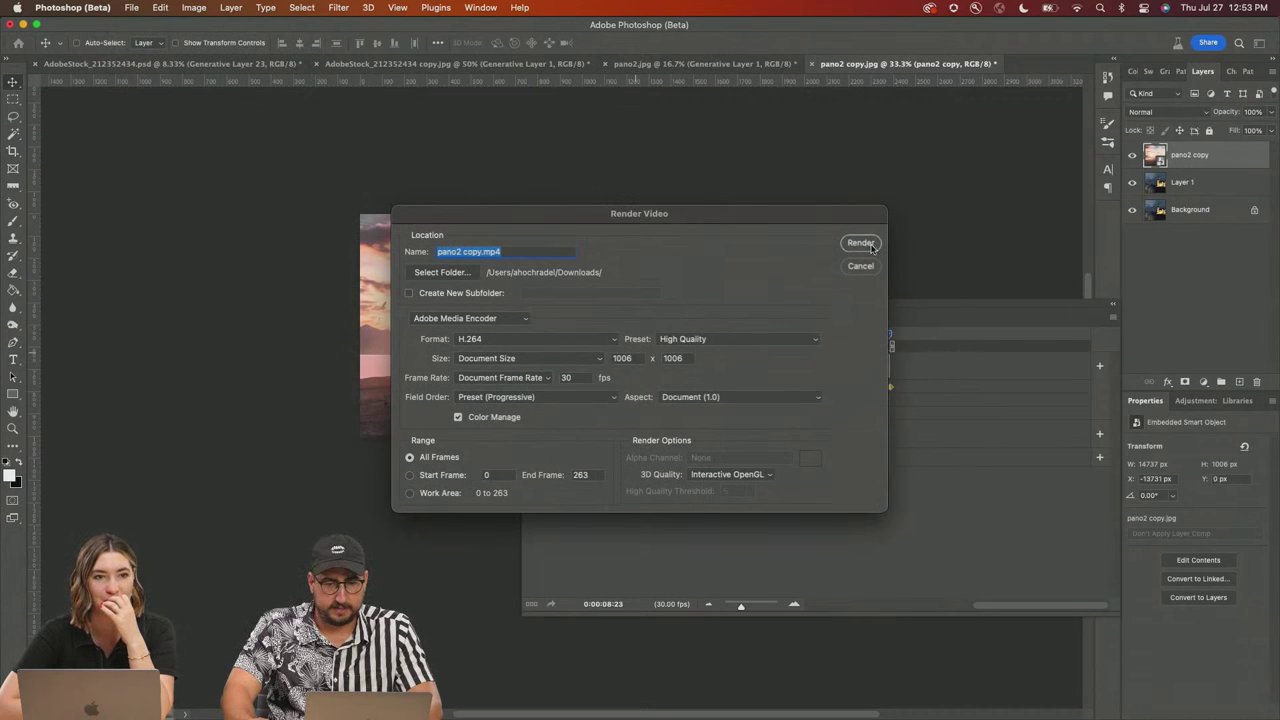
left_click(481, 252)
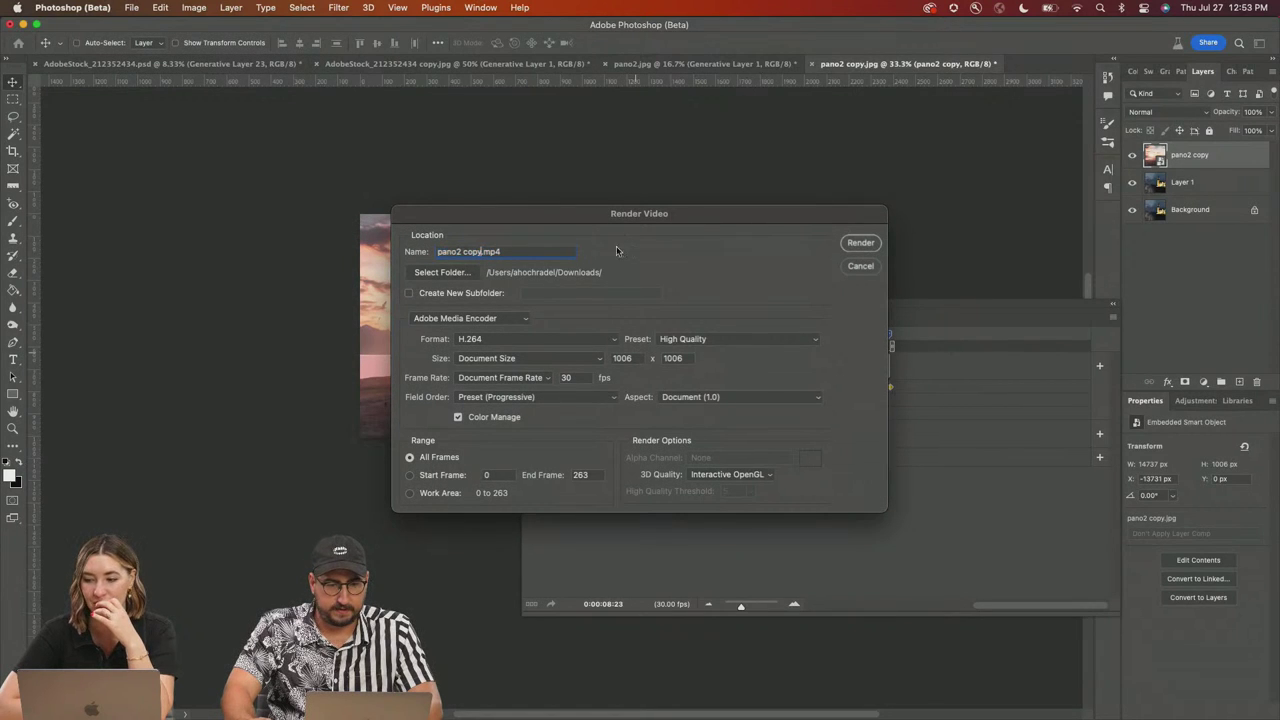
left_click(848, 243)
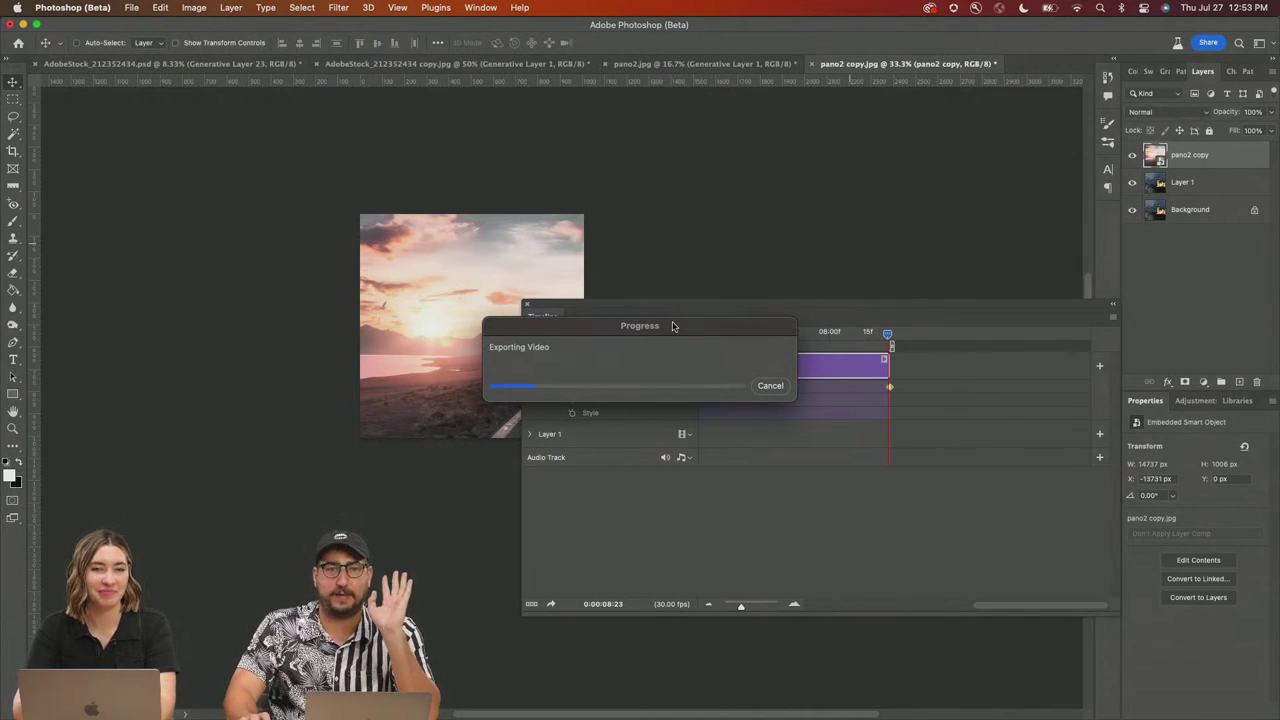
Step: Switch to Adobe Express in Chrome and convert pano2 copy3.mp4 from Downloads to a Square (1:1) GIF
mouse_move(659, 712)
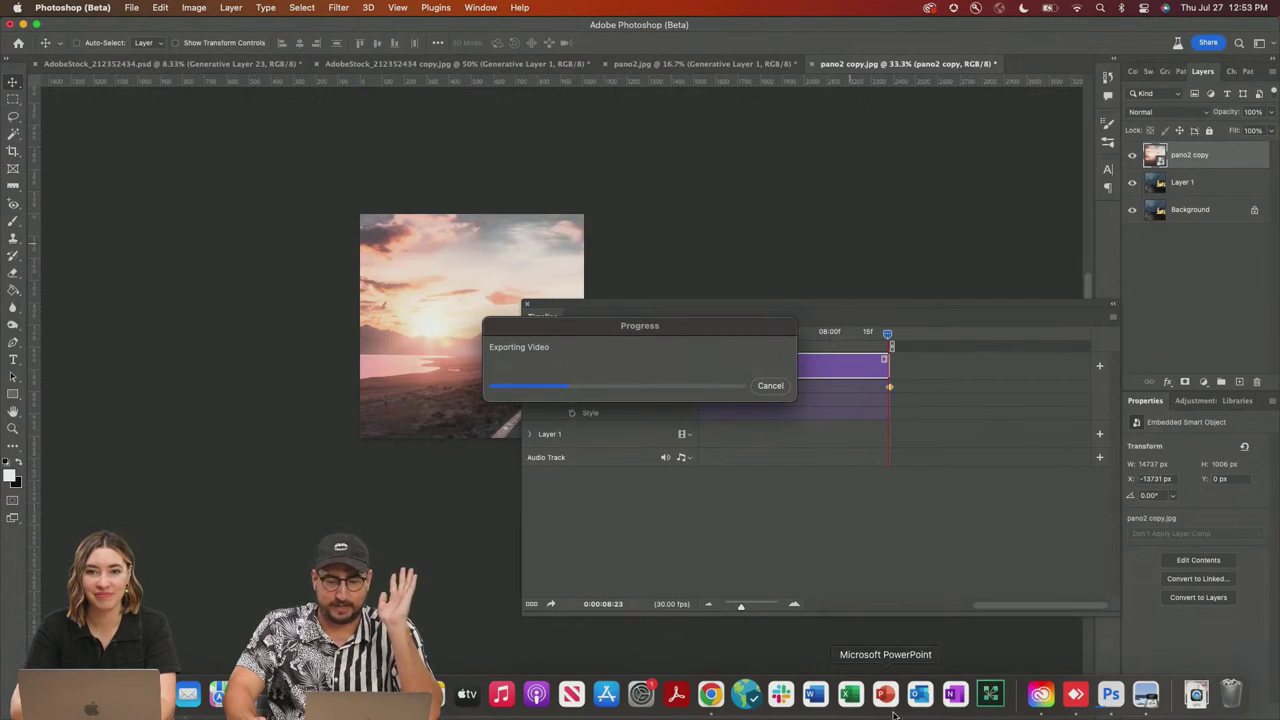
left_click(710, 694)
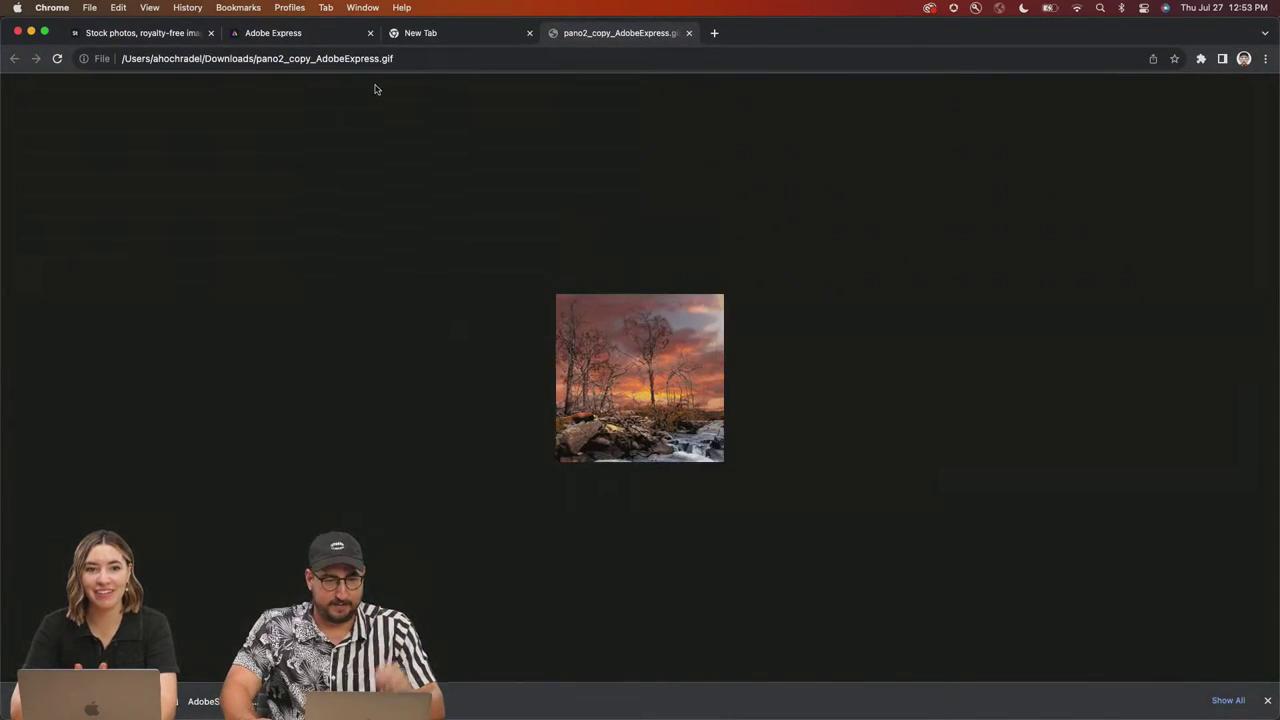
left_click(278, 33)
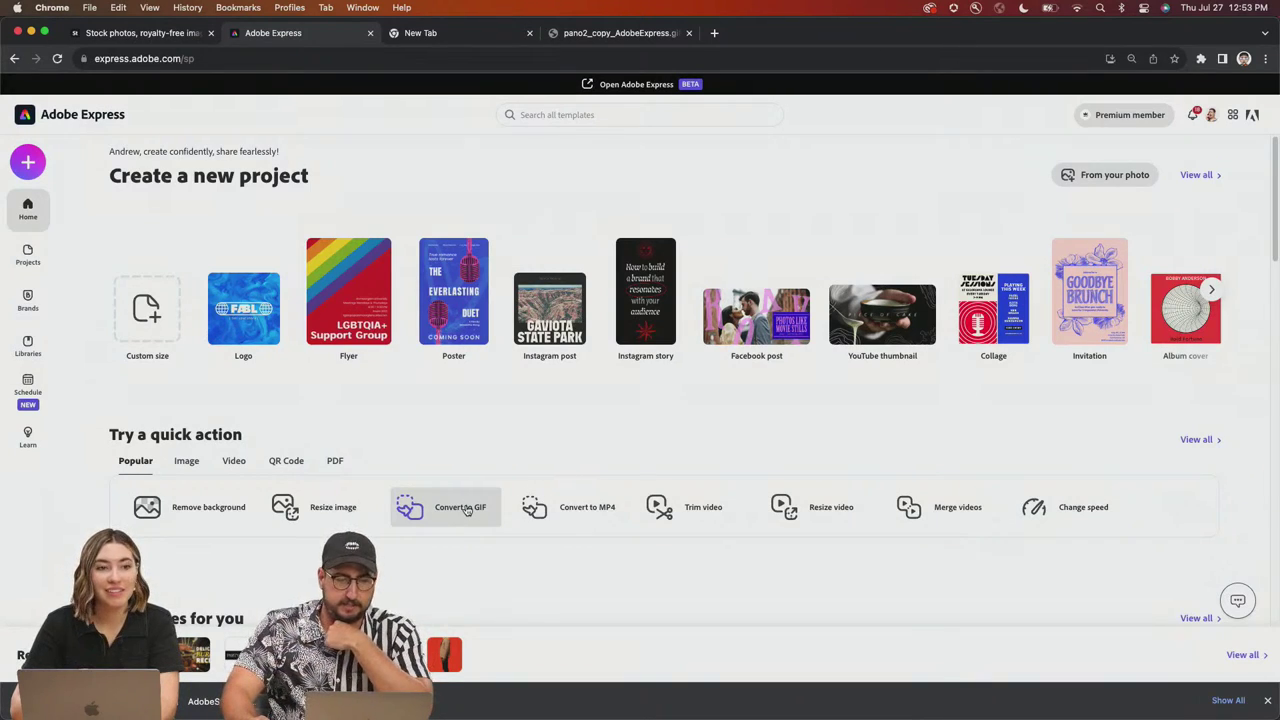
left_click(467, 510)
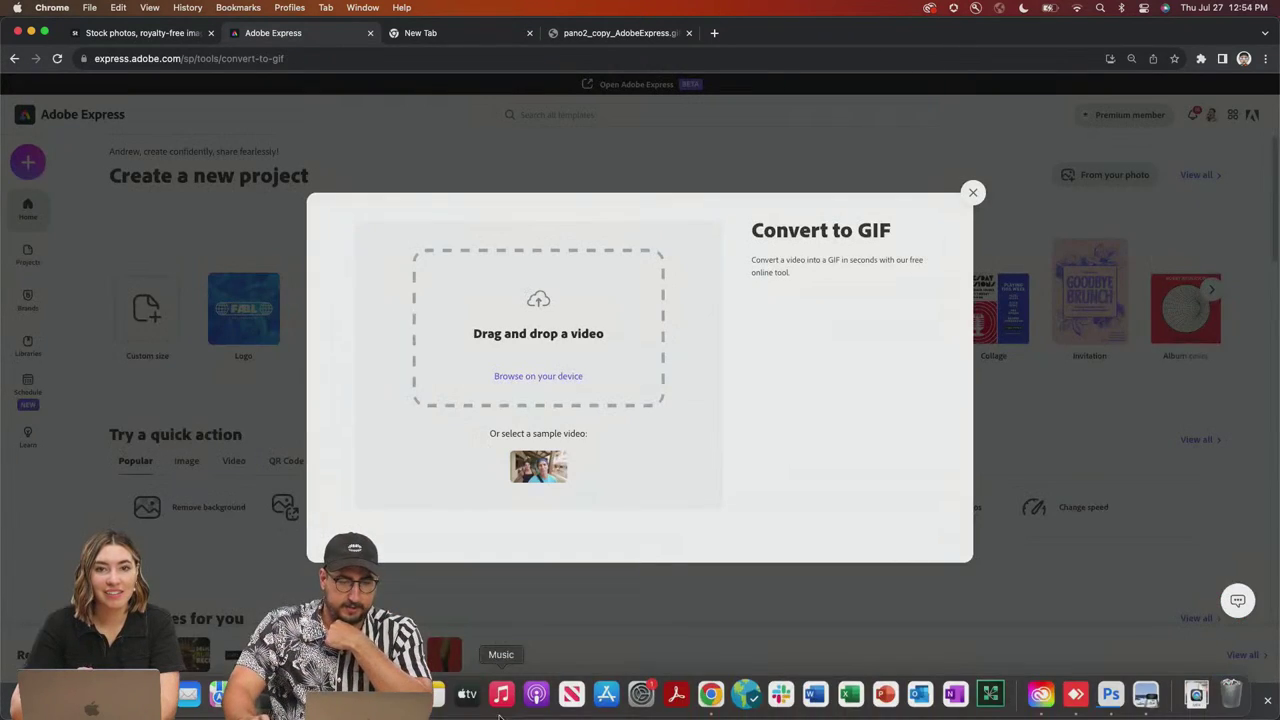
left_click(1115, 702)
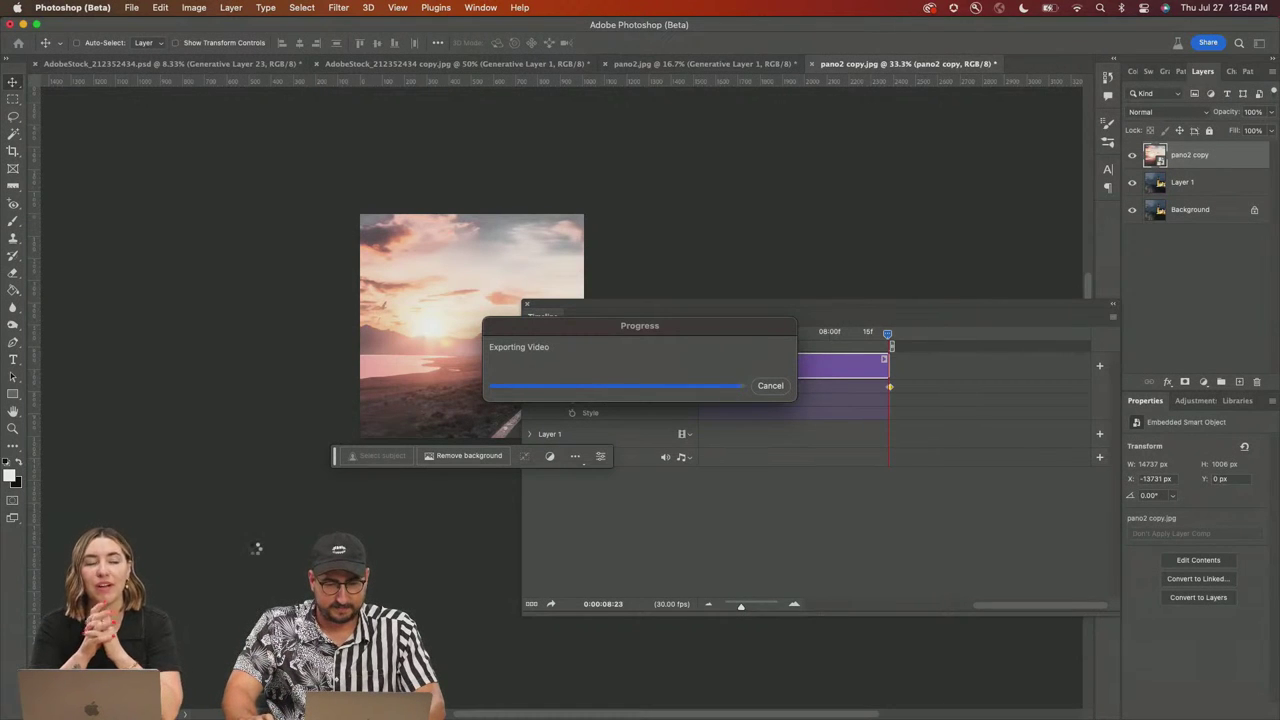
key("super+Tab")
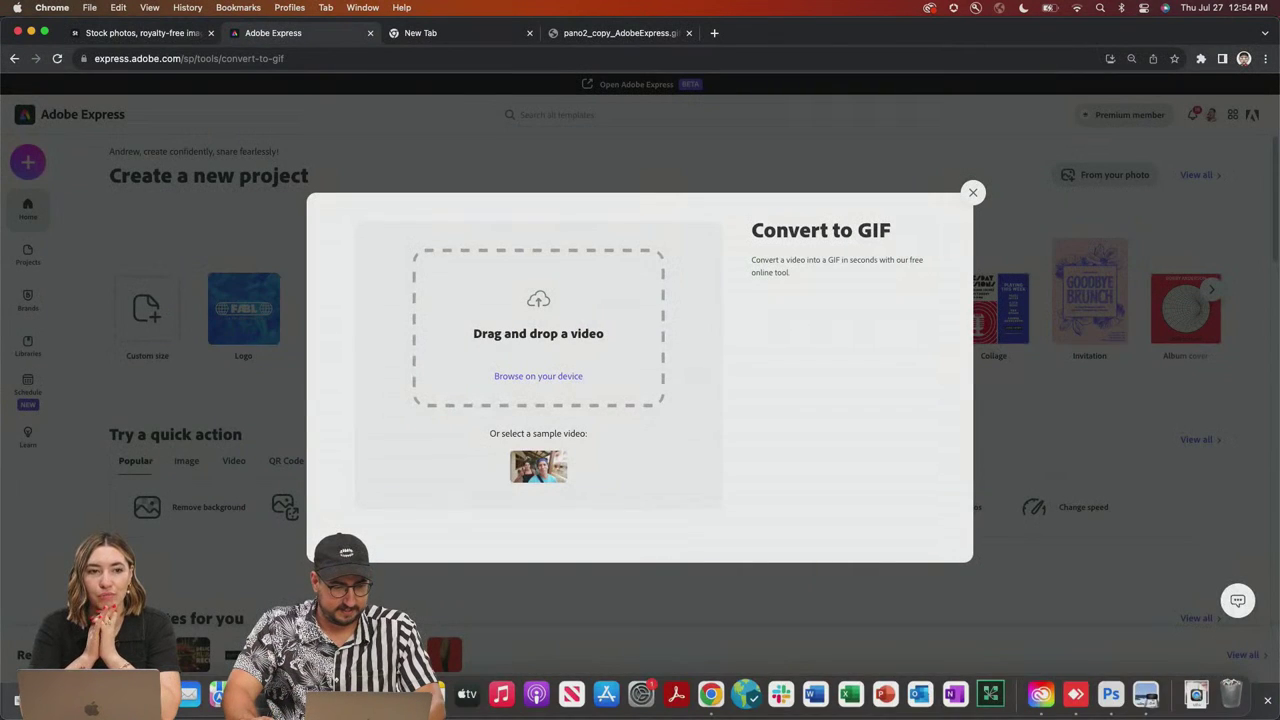
key("super+Tab")
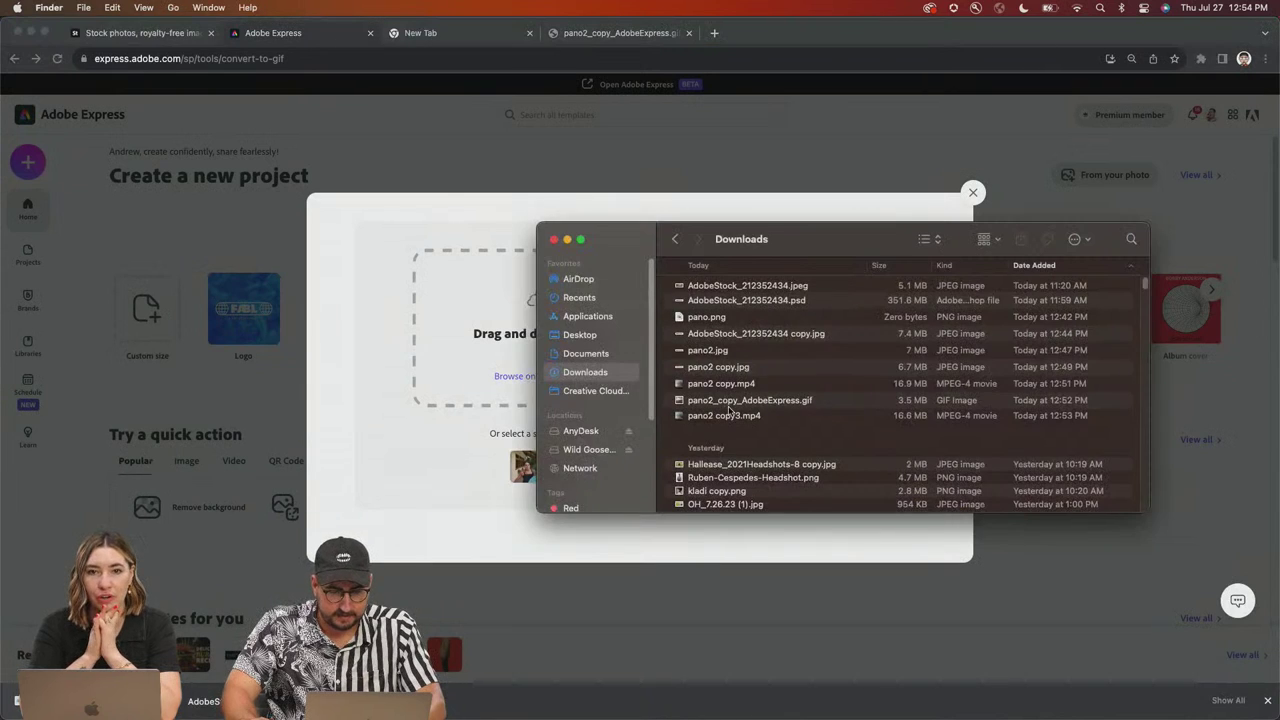
left_click_drag(727, 418, 540, 380)
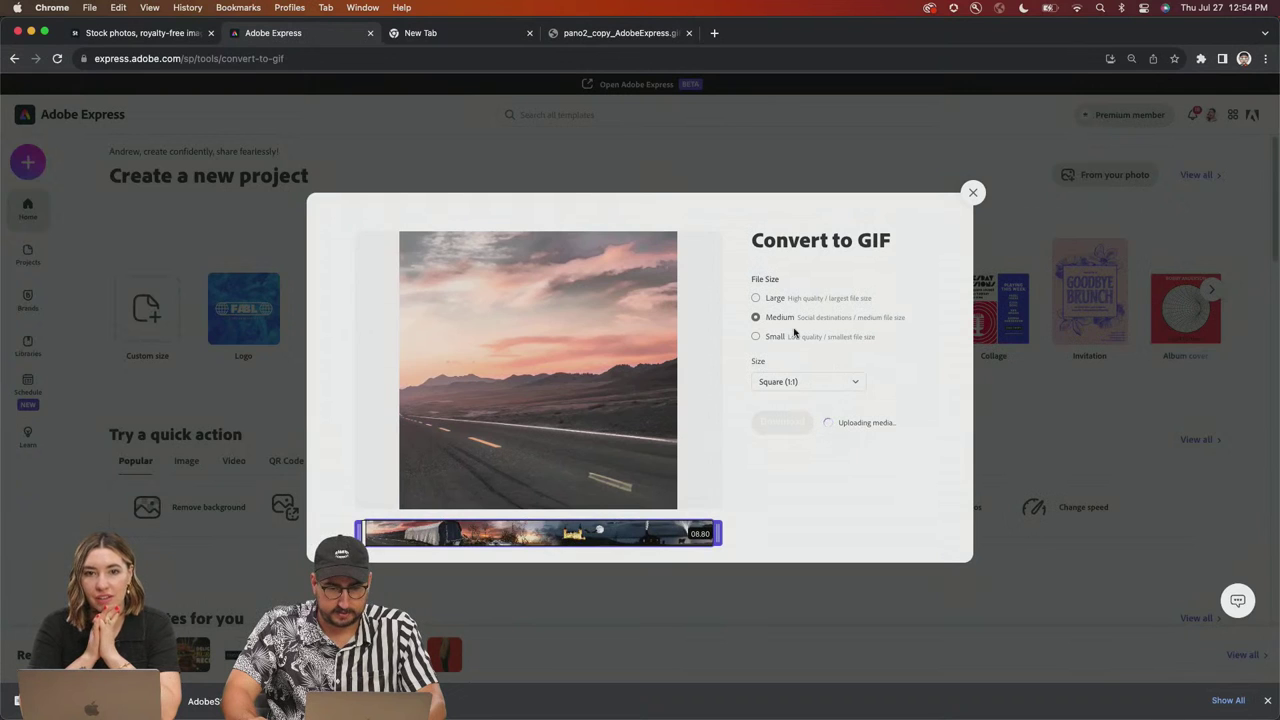
left_click(799, 427)
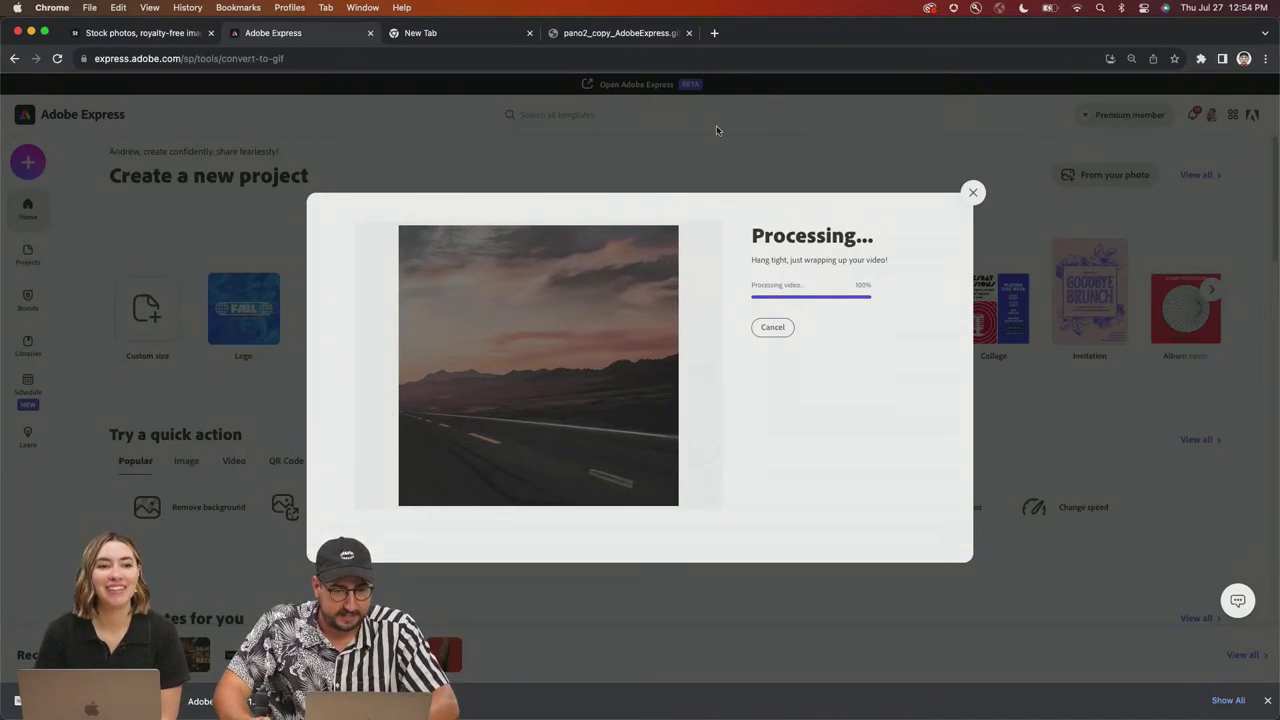
Step: Open pano2_copy3_AdobeExpress.gif from Downloads in Chrome and enlarge it to 500% to examine the loop
left_click(713, 33)
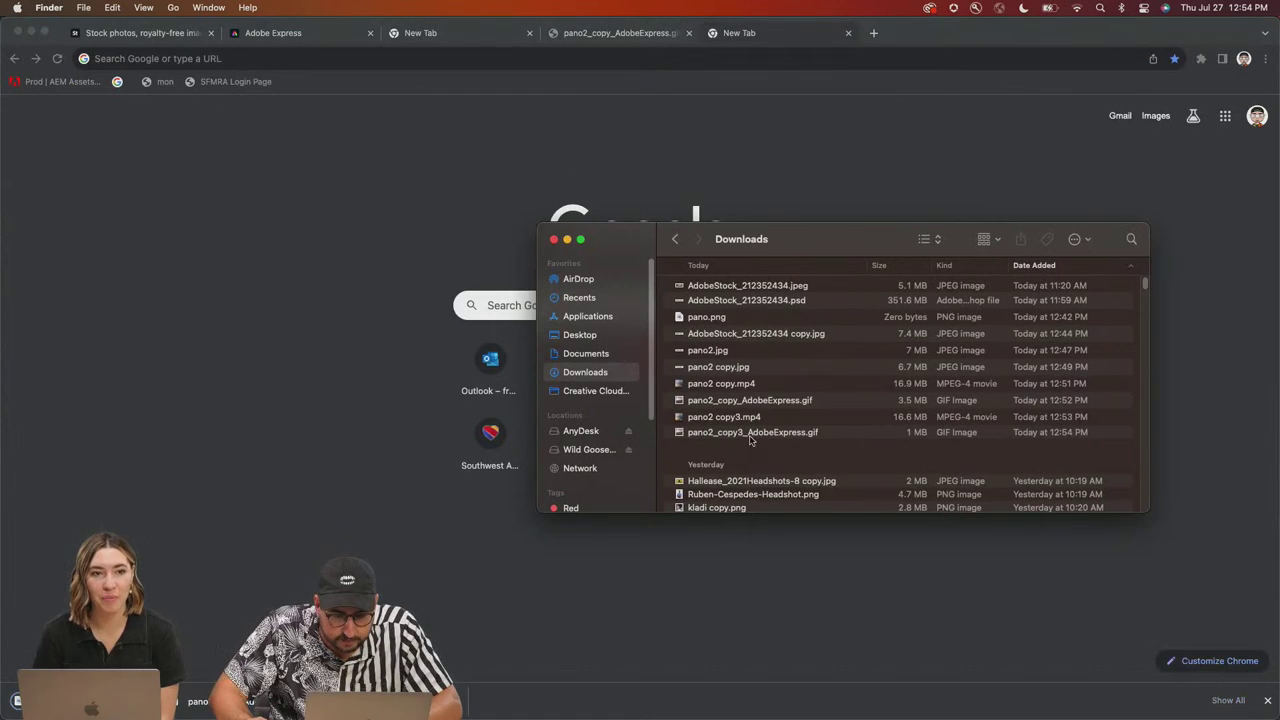
left_click_drag(750, 440, 428, 409)
key("super+equal")
key("super+equal")
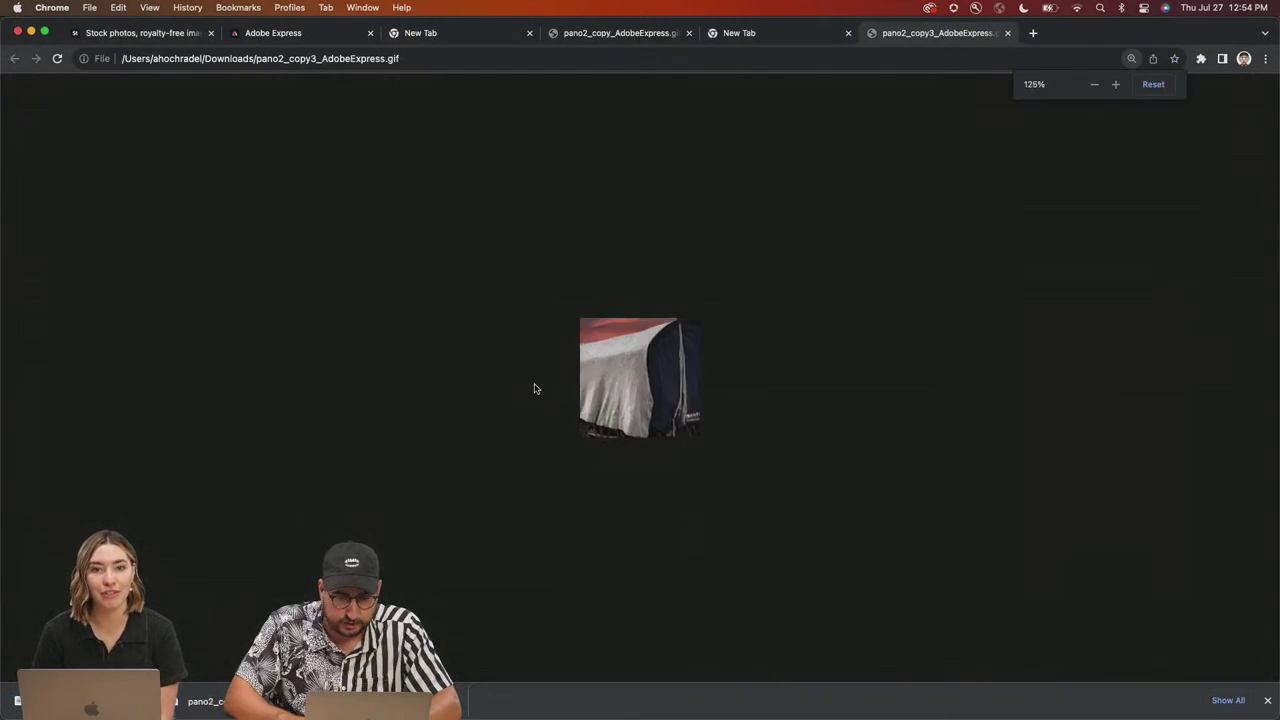
key("super+equal")
key("super+equal")
key("super+equal")
key("super+equal")
key("super+equal")
key("super+equal")
key("super+equal")
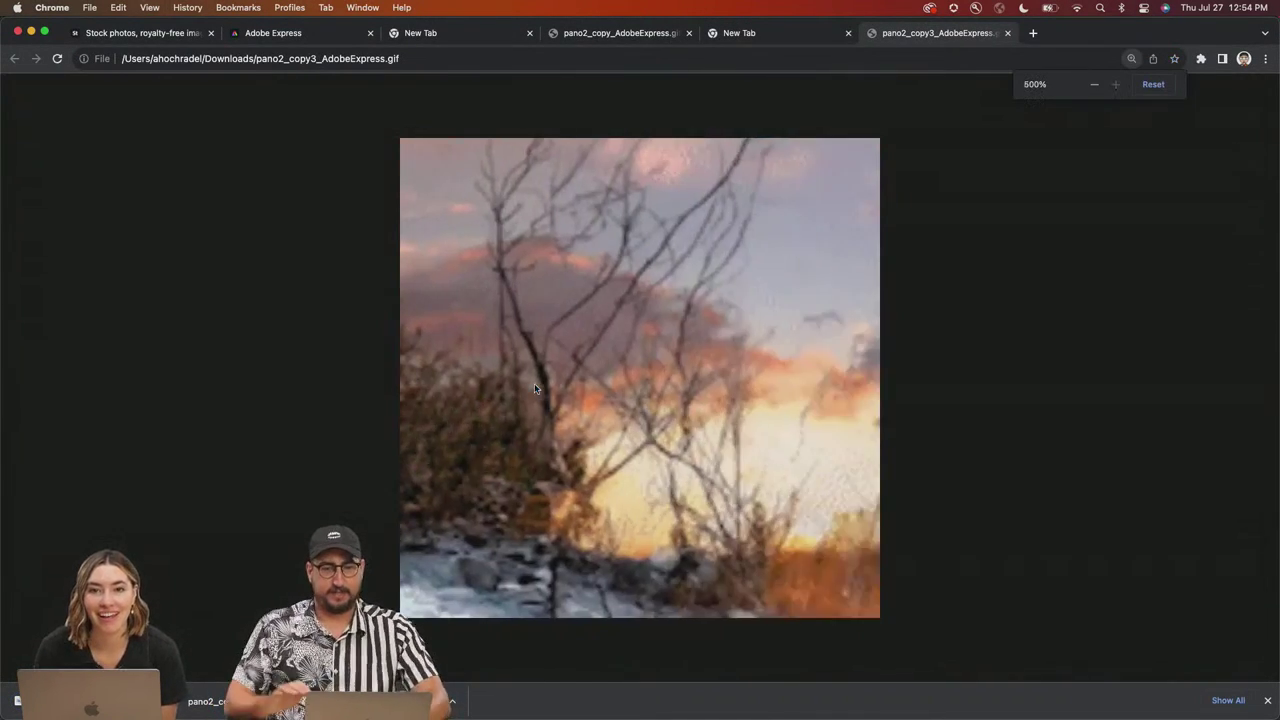